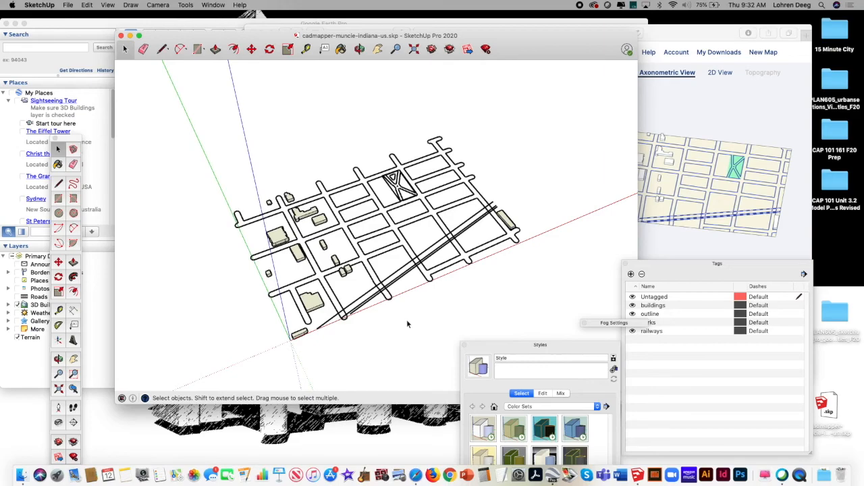
Step: Bring the Tags palette up beside the Muncie street map model so its tag list sits next to the geometry
{"action": "left_click", "coordinate": [303, 214]}
{"action": "left_click", "coordinate": [321, 221]}
{"action": "left_click", "coordinate": [284, 238]}
{"action": "left_click", "coordinate": [304, 216]}
{"action": "left_click", "coordinate": [694, 267]}
{"action": "left_click_drag", "start_coordinate": [694, 267], "coordinate": [607, 146]}
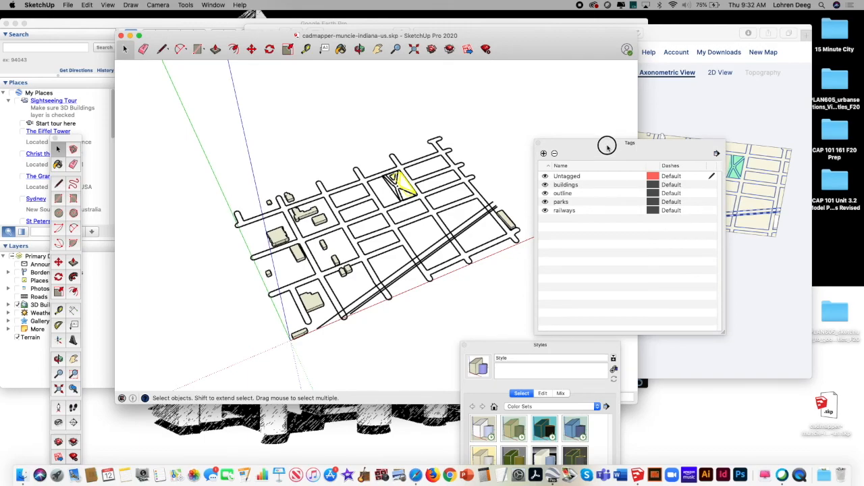
{"action": "left_click_drag", "start_coordinate": [608, 146], "coordinate": [610, 145]}
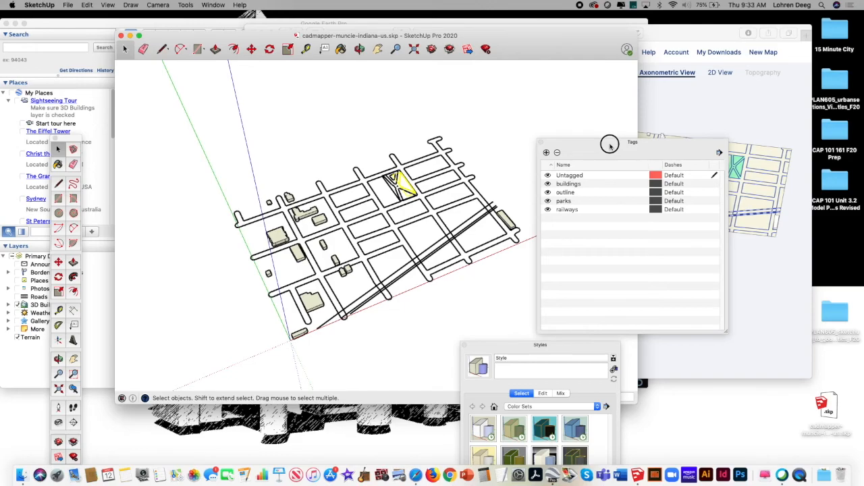
{"action": "left_click_drag", "start_coordinate": [610, 144], "coordinate": [622, 143]}
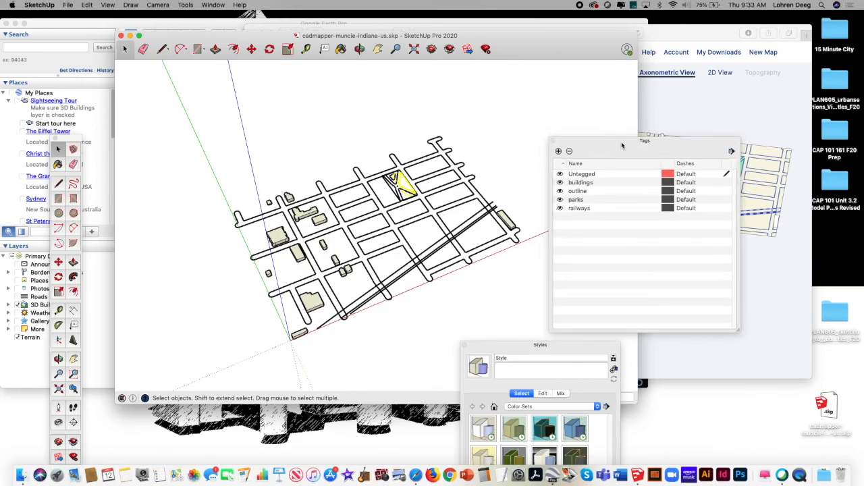
{"action": "left_click", "coordinate": [603, 175]}
Step: Toggle the visibility of the buildings and outline tags off and back on to check which geometry each one controls
{"action": "left_click", "coordinate": [559, 182]}
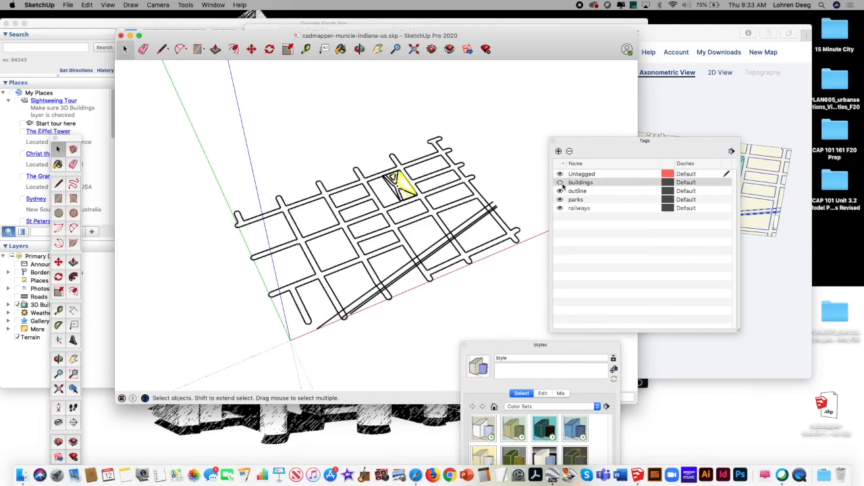
{"action": "left_click", "coordinate": [560, 182]}
{"action": "left_click", "coordinate": [560, 191]}
{"action": "left_click", "coordinate": [559, 191]}
{"action": "left_click", "coordinate": [560, 191]}
{"action": "left_click", "coordinate": [559, 192]}
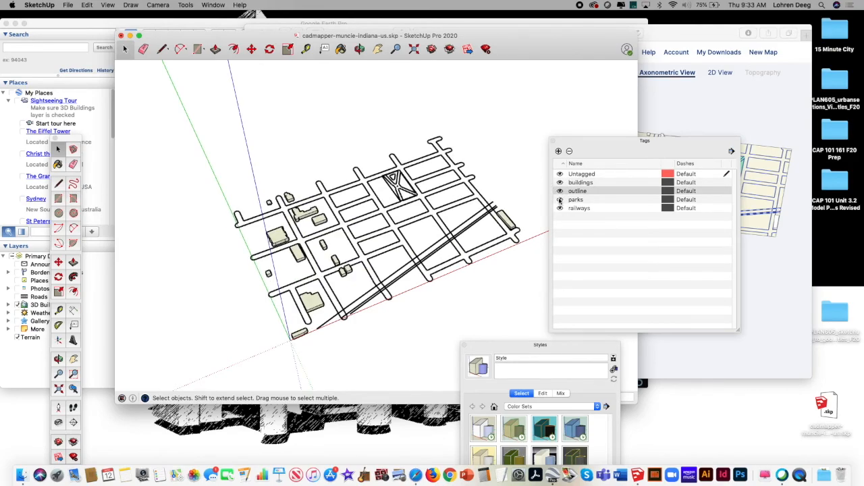
Step: Toggle the parks and railways tags off and back on to check which parts of the map they control
{"action": "left_click", "coordinate": [560, 200]}
{"action": "left_click", "coordinate": [560, 200]}
{"action": "left_click", "coordinate": [560, 200]}
{"action": "left_click", "coordinate": [559, 200]}
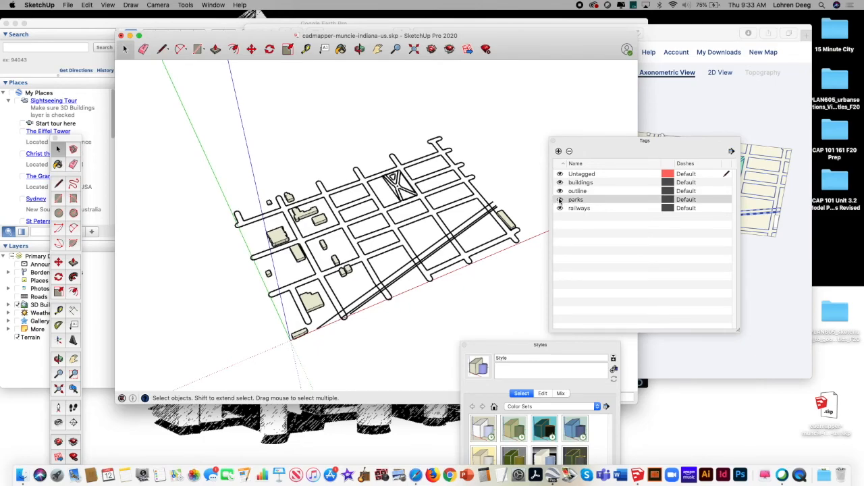
{"action": "left_click", "coordinate": [560, 208]}
{"action": "left_click", "coordinate": [560, 209]}
{"action": "left_click", "coordinate": [560, 209]}
{"action": "left_click", "coordinate": [560, 209]}
{"action": "left_click", "coordinate": [560, 209]}
{"action": "left_click", "coordinate": [560, 209]}
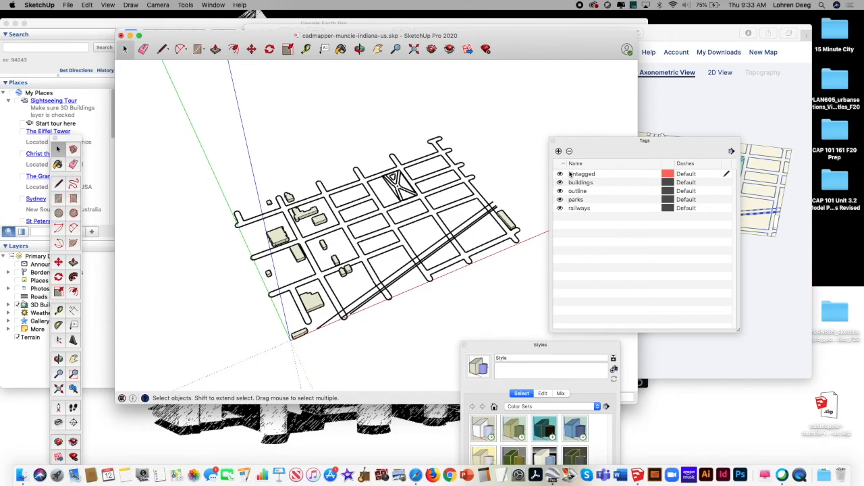
Step: Set the model's measurement units format to Architectural
{"action": "left_click_drag", "start_coordinate": [589, 145], "coordinate": [608, 143]}
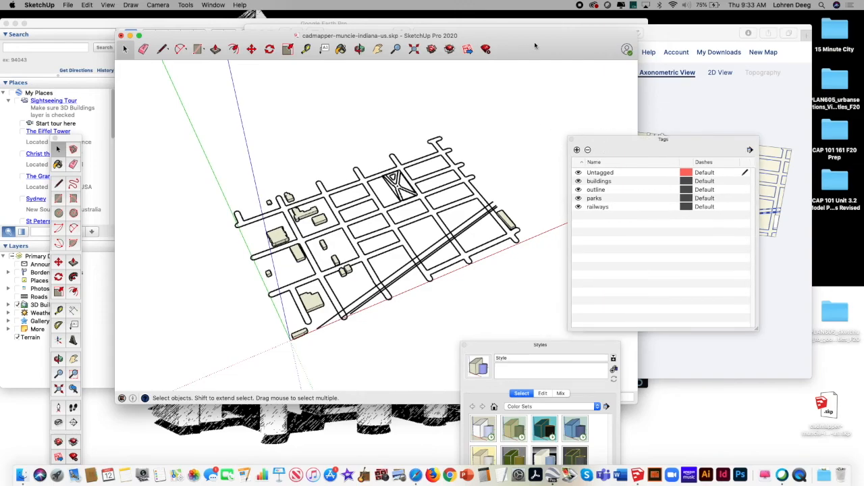
{"action": "left_click_drag", "start_coordinate": [537, 47], "coordinate": [529, 51]}
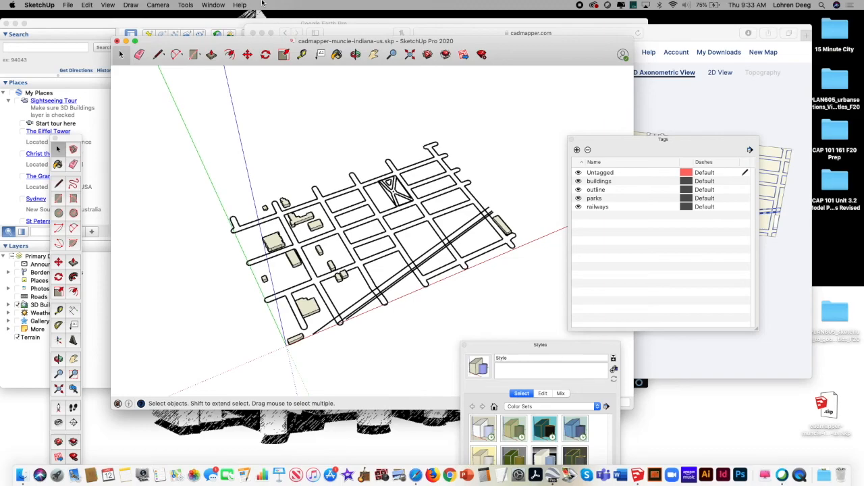
{"action": "left_click", "coordinate": [211, 5]}
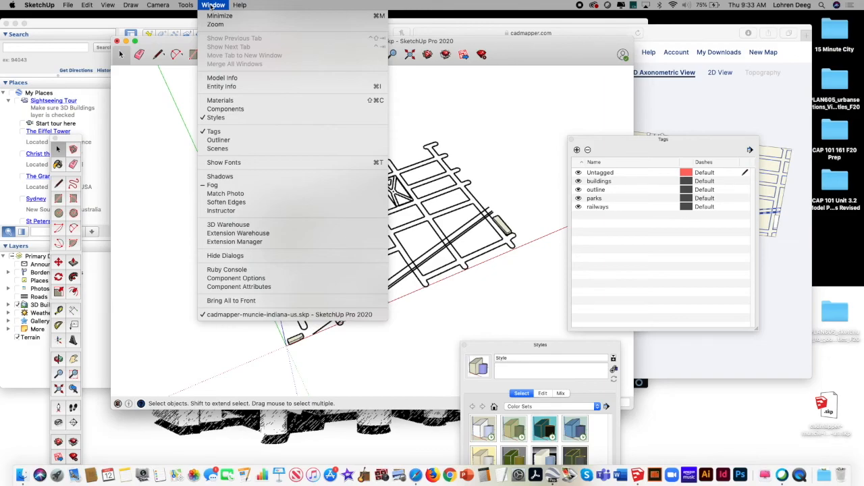
{"action": "left_click", "coordinate": [231, 78]}
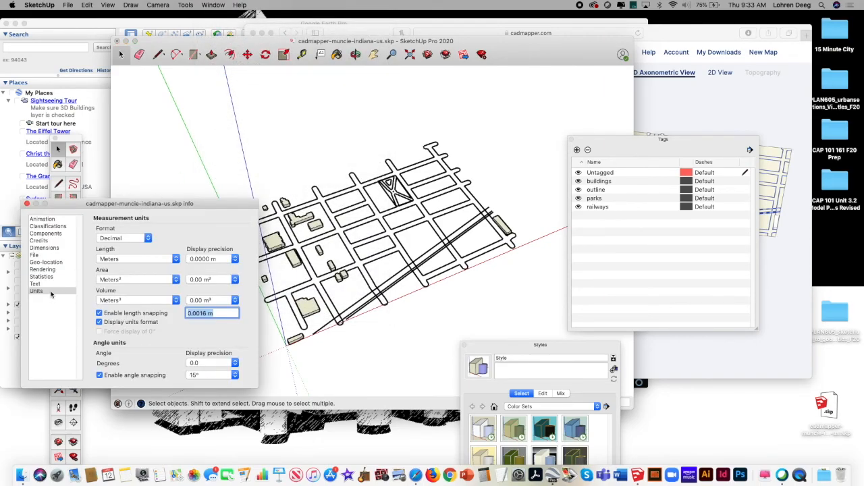
{"action": "left_click", "coordinate": [52, 291]}
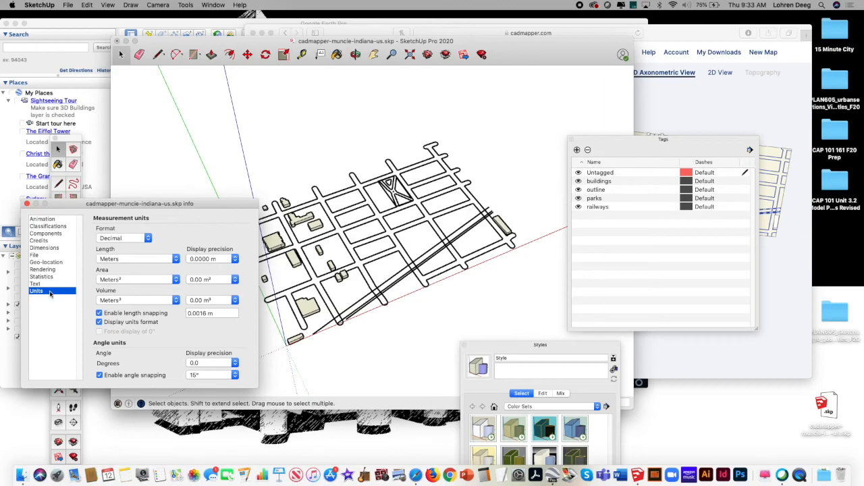
{"action": "left_click", "coordinate": [145, 238]}
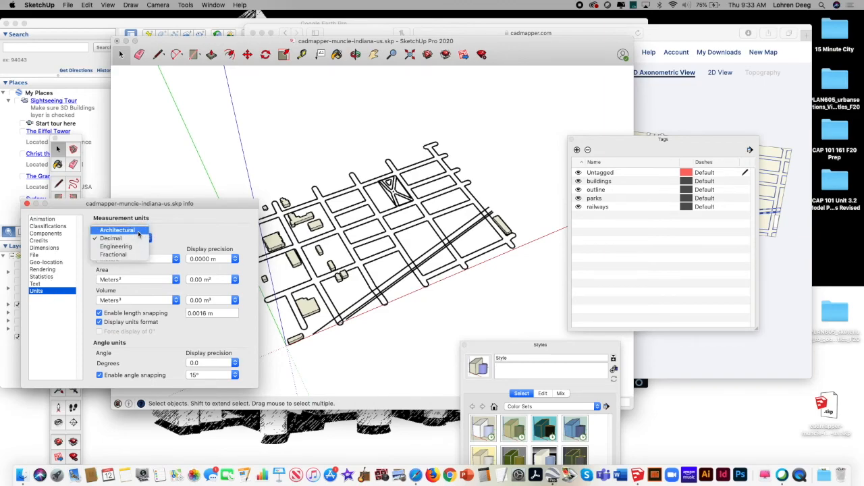
{"action": "left_click", "coordinate": [138, 233]}
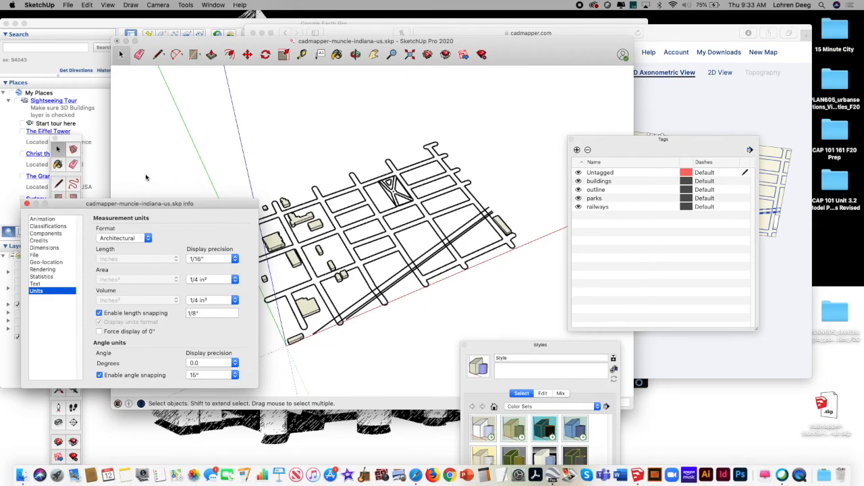
{"action": "left_click", "coordinate": [156, 100]}
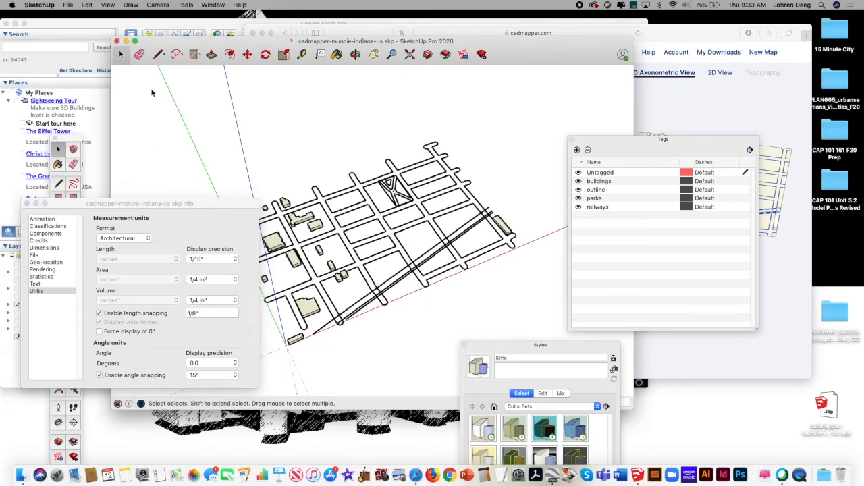
Step: Save the Muncie map model and create a new blank model
{"action": "left_click", "coordinate": [71, 6]}
{"action": "left_click", "coordinate": [80, 64]}
{"action": "left_click", "coordinate": [69, 5]}
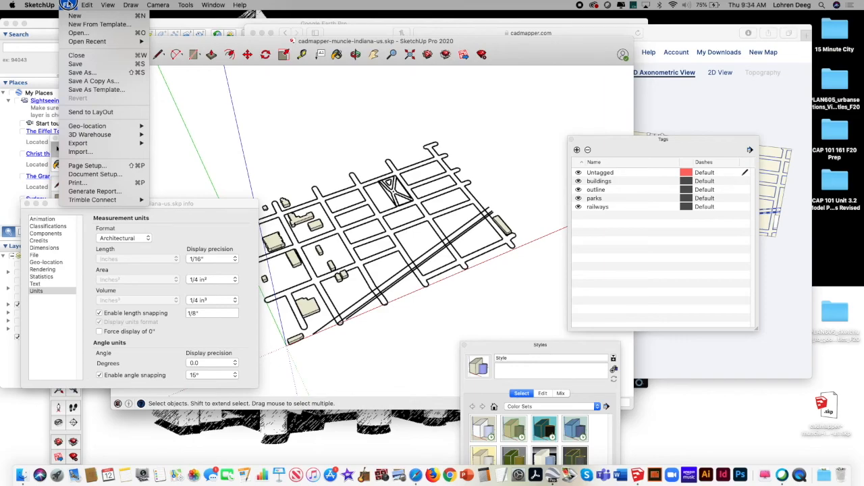
{"action": "left_click", "coordinate": [74, 15]}
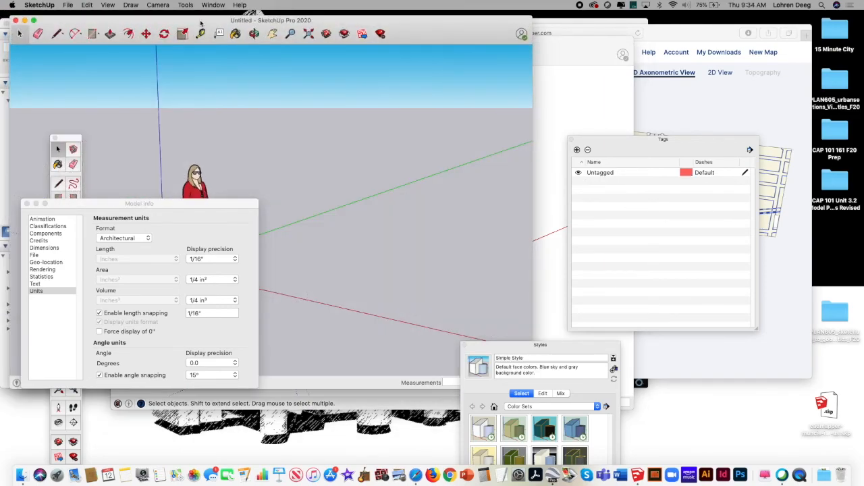
Step: Clear the view of the new blank model by closing the Tags and Model Info windows and moving Styles aside
{"action": "mouse_move", "coordinate": [201, 24]}
{"action": "left_mouse_down"}
{"action": "mouse_move", "coordinate": [442, 74]}
{"action": "mouse_move", "coordinate": [435, 73]}
{"action": "left_mouse_up"}
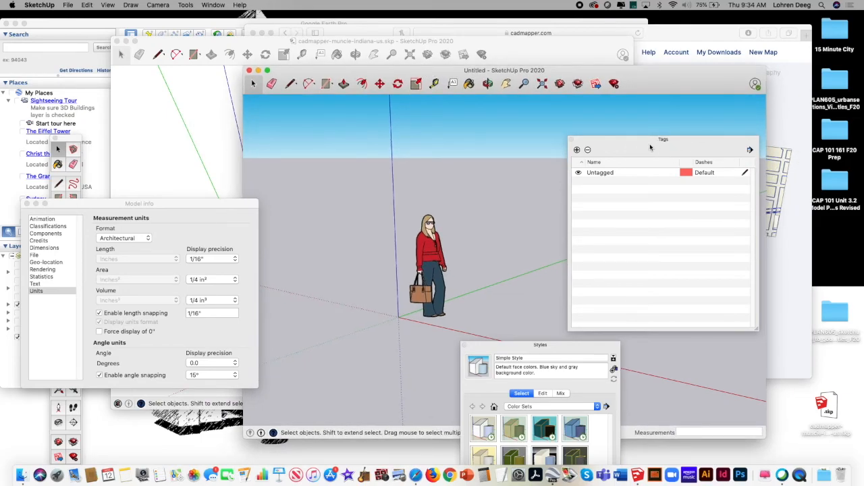
{"action": "left_click", "coordinate": [571, 140]}
{"action": "left_click_drag", "start_coordinate": [516, 342], "coordinate": [776, 388]}
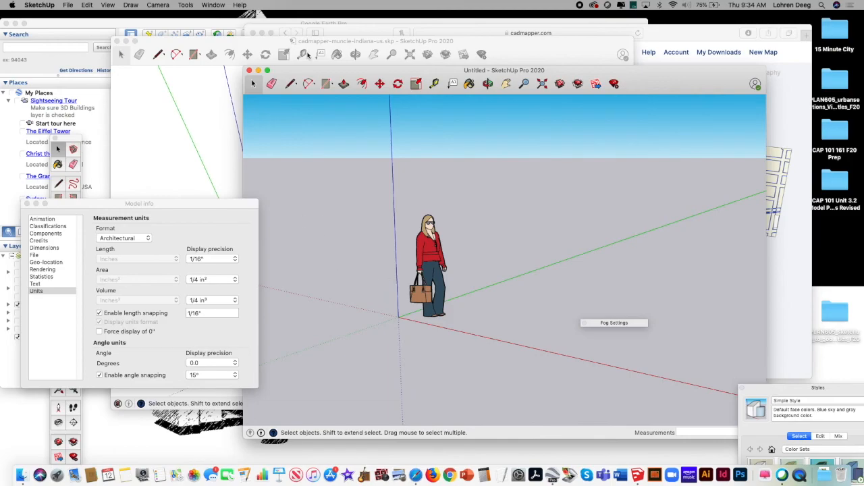
{"action": "left_click_drag", "start_coordinate": [299, 73], "coordinate": [285, 76]}
{"action": "left_click", "coordinate": [103, 206]}
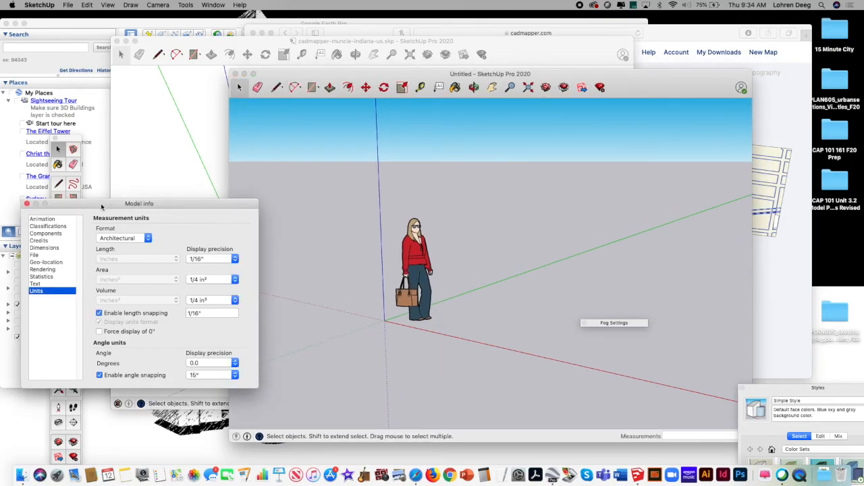
{"action": "left_click", "coordinate": [27, 204]}
{"action": "left_click_drag", "start_coordinate": [283, 76], "coordinate": [240, 81]}
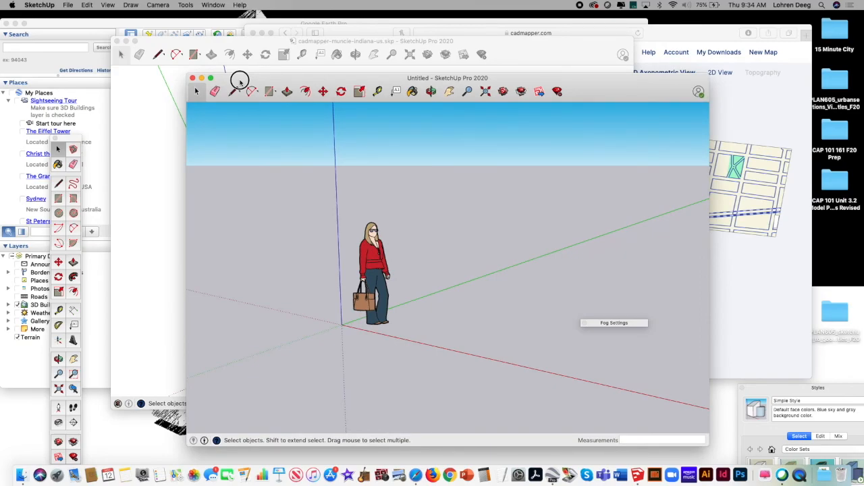
Step: Try to add a geo-location to the new blank model
{"action": "left_click", "coordinate": [68, 4]}
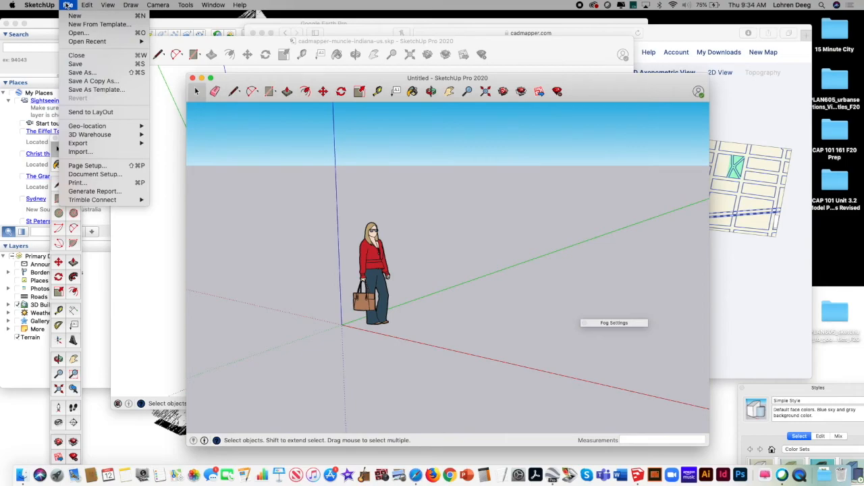
{"action": "mouse_move", "coordinate": [107, 129]}
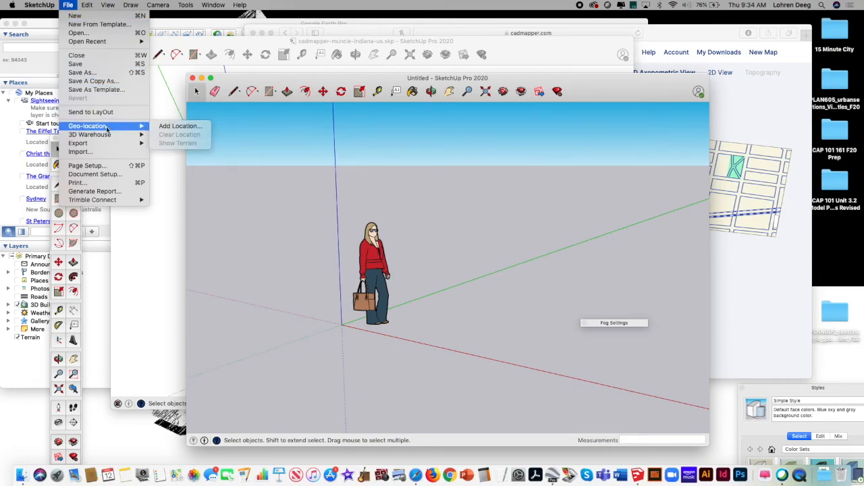
{"action": "left_click", "coordinate": [179, 127]}
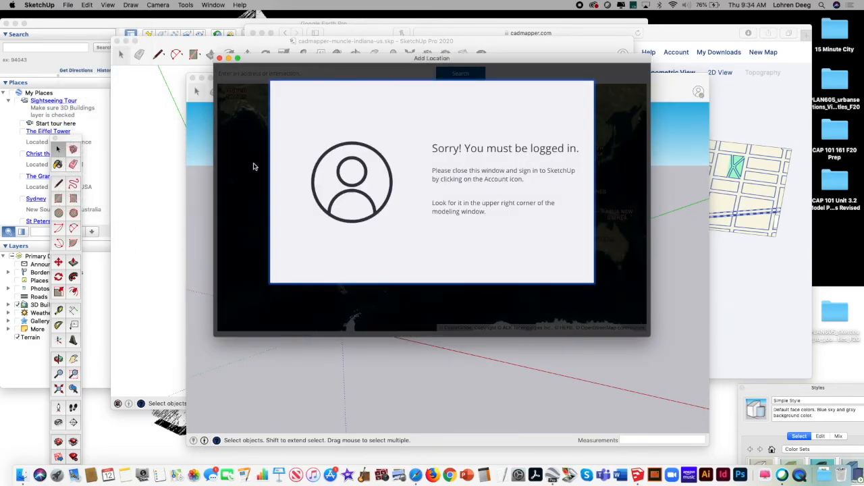
{"action": "left_click", "coordinate": [615, 247]}
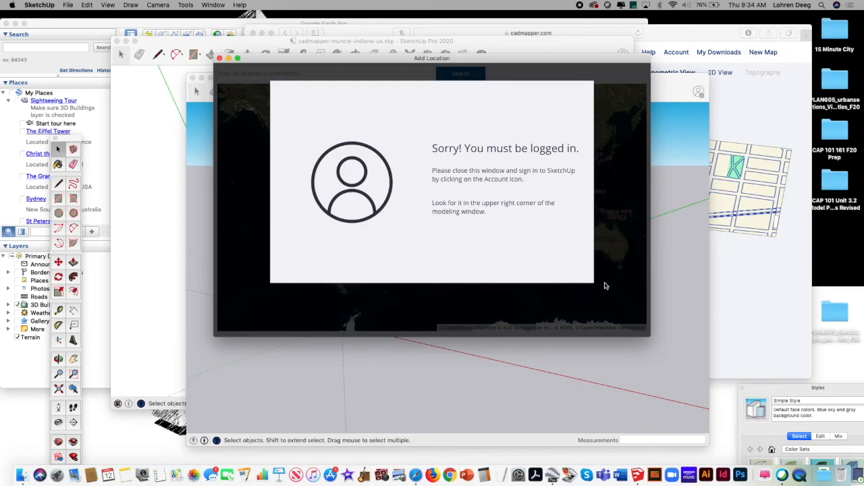
{"action": "left_click_drag", "start_coordinate": [552, 60], "coordinate": [443, 149]}
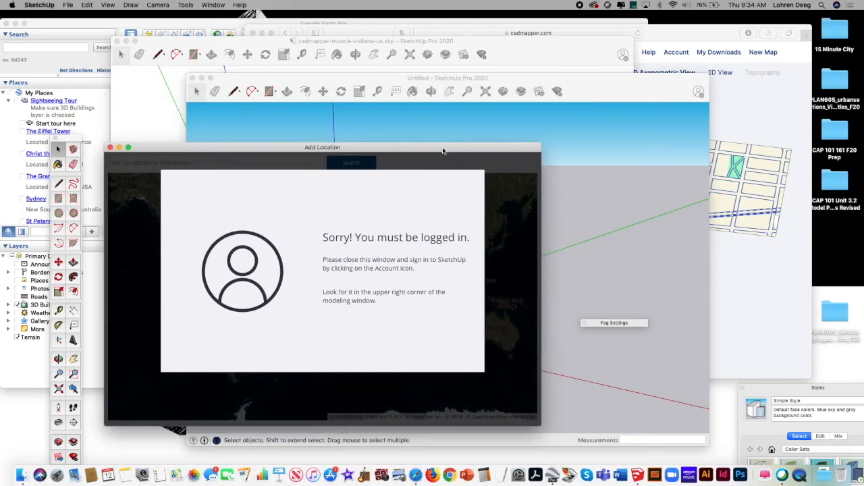
{"action": "left_click", "coordinate": [111, 147]}
Step: Move the untitled model's window out of the way and return to the cadmapper-muncie-indiana-us model
{"action": "left_click_drag", "start_coordinate": [255, 75], "coordinate": [219, 70]}
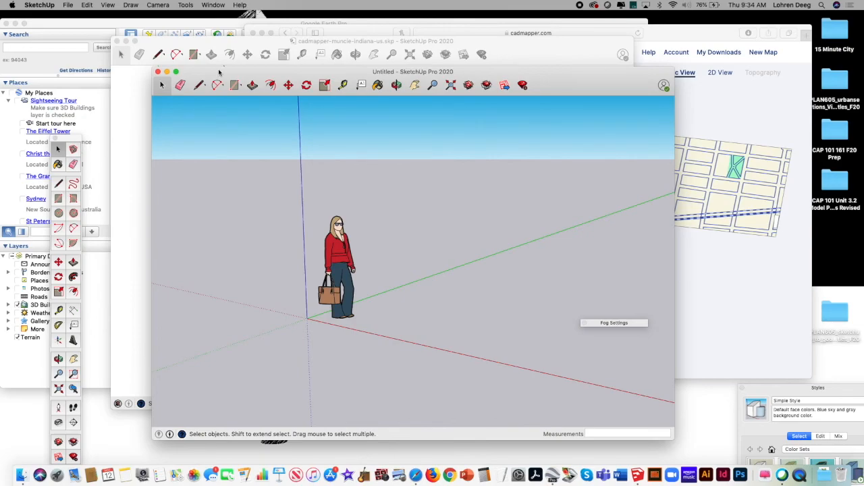
{"action": "left_click_drag", "start_coordinate": [225, 71], "coordinate": [257, 213]}
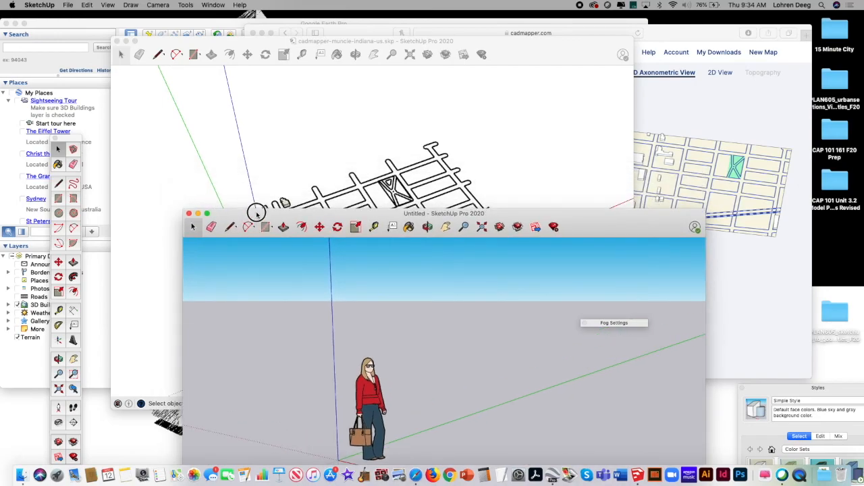
{"action": "left_click_drag", "start_coordinate": [256, 213], "coordinate": [265, 302]}
{"action": "left_click", "coordinate": [500, 171]}
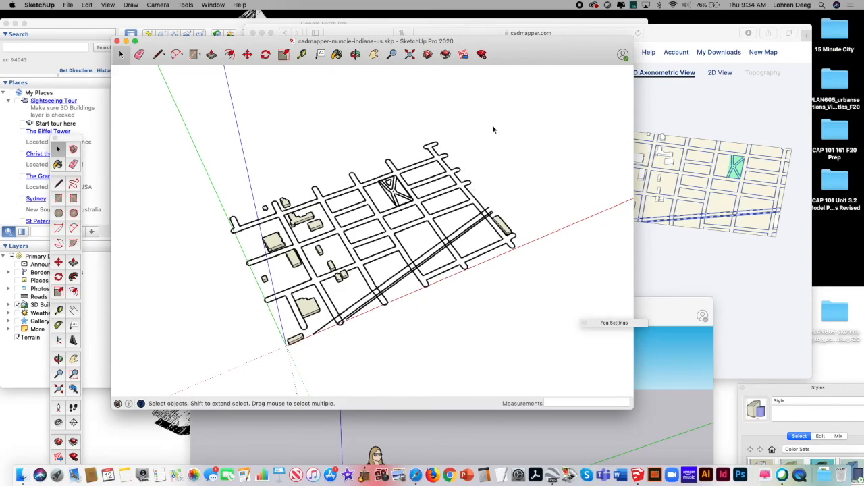
Step: Bring the Styles palette fully into view and activate the Paint Bucket, keeping the model window clear of the Colors palette
{"action": "left_click_drag", "start_coordinate": [764, 394], "coordinate": [771, 175]}
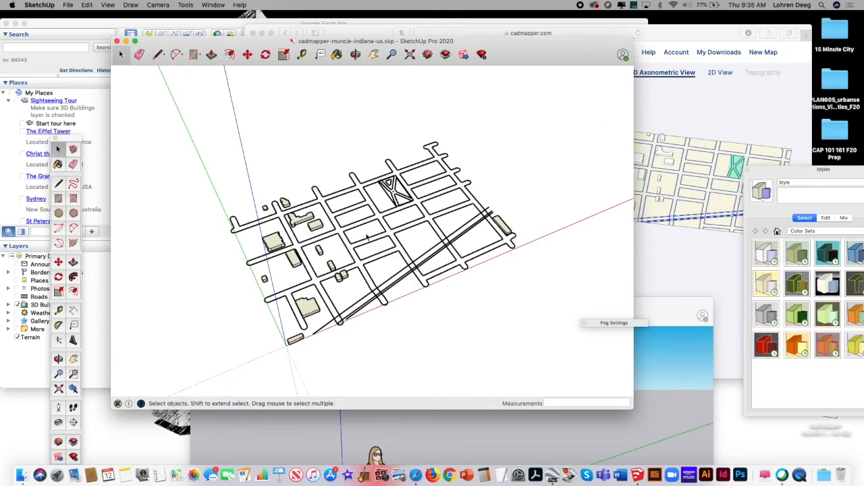
{"action": "left_click", "coordinate": [337, 55]}
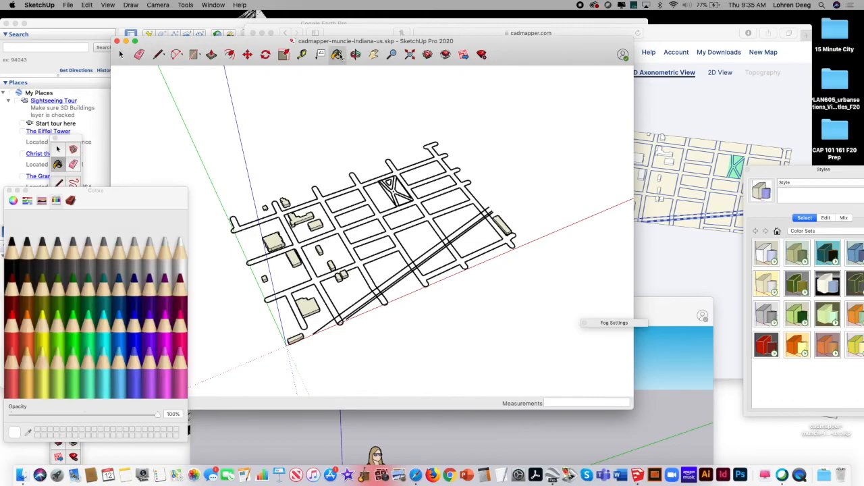
{"action": "left_click_drag", "start_coordinate": [506, 46], "coordinate": [559, 43]}
Step: Orbit around the Muncie street map to view it from different angles and pan it within the view
{"action": "left_click", "coordinate": [409, 55]}
{"action": "mouse_move", "coordinate": [423, 199]}
{"action": "left_mouse_down"}
{"action": "mouse_move", "coordinate": [463, 178]}
{"action": "mouse_move", "coordinate": [415, 212]}
{"action": "mouse_move", "coordinate": [405, 197]}
{"action": "mouse_move", "coordinate": [428, 189]}
{"action": "mouse_move", "coordinate": [439, 209]}
{"action": "mouse_move", "coordinate": [428, 222]}
{"action": "mouse_move", "coordinate": [439, 224]}
{"action": "left_mouse_up"}
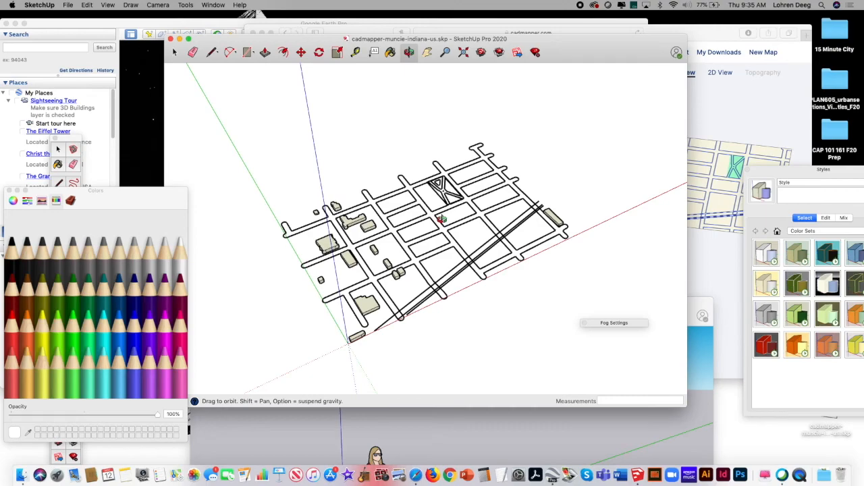
{"action": "left_click_drag", "start_coordinate": [410, 235], "coordinate": [335, 229]}
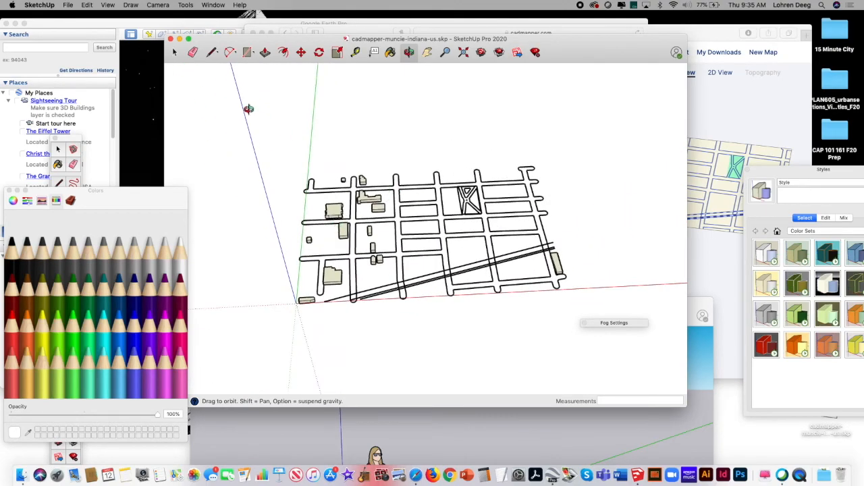
{"action": "left_click_drag", "start_coordinate": [333, 183], "coordinate": [438, 195]}
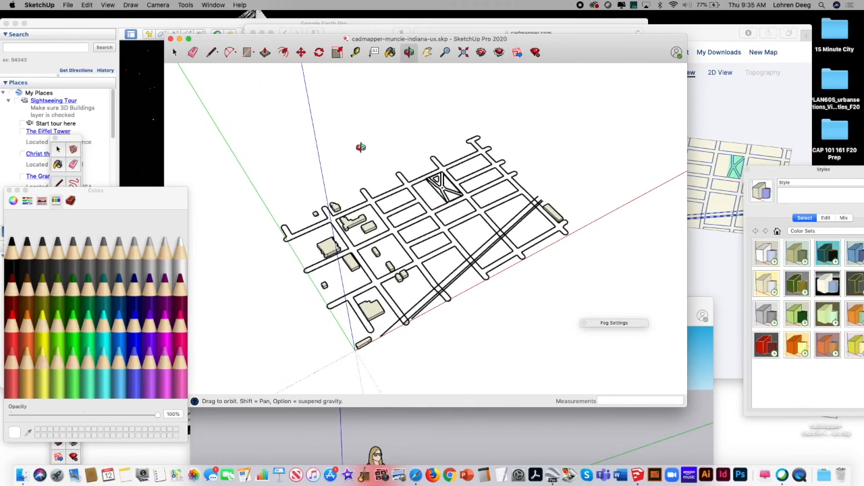
{"action": "left_click", "coordinate": [427, 54]}
{"action": "left_click_drag", "start_coordinate": [424, 207], "coordinate": [432, 195]}
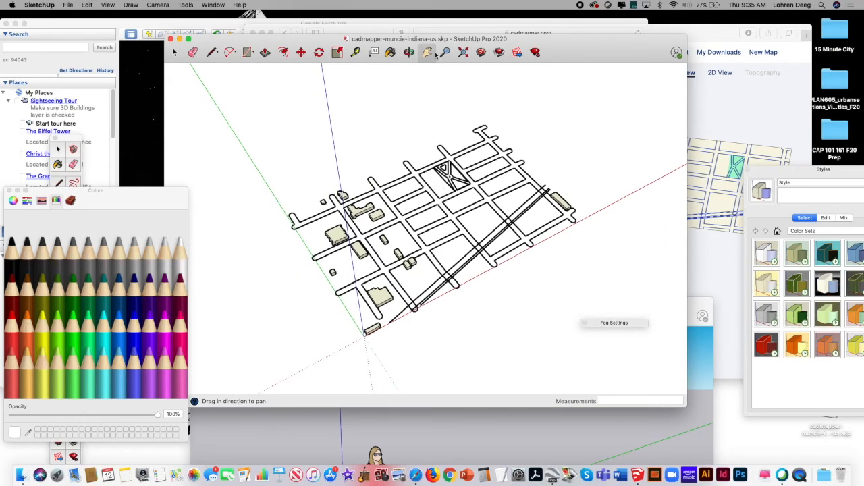
Step: Switch to Safari, move its window into reach, and load ballstate.app.box.com in a new tab beside the CADMapper page
{"action": "left_click_drag", "start_coordinate": [397, 126], "coordinate": [407, 137]}
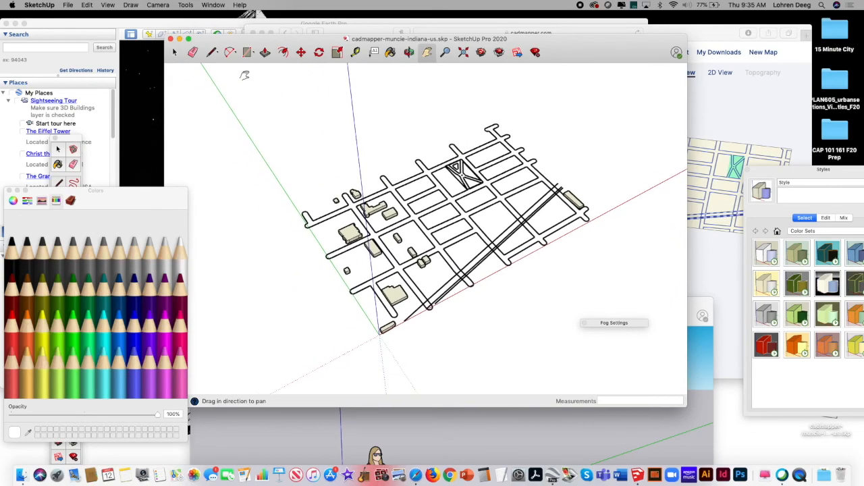
{"action": "left_click", "coordinate": [68, 5]}
{"action": "left_click", "coordinate": [753, 16]}
{"action": "left_click", "coordinate": [723, 31]}
{"action": "left_click_drag", "start_coordinate": [704, 34], "coordinate": [711, 67]}
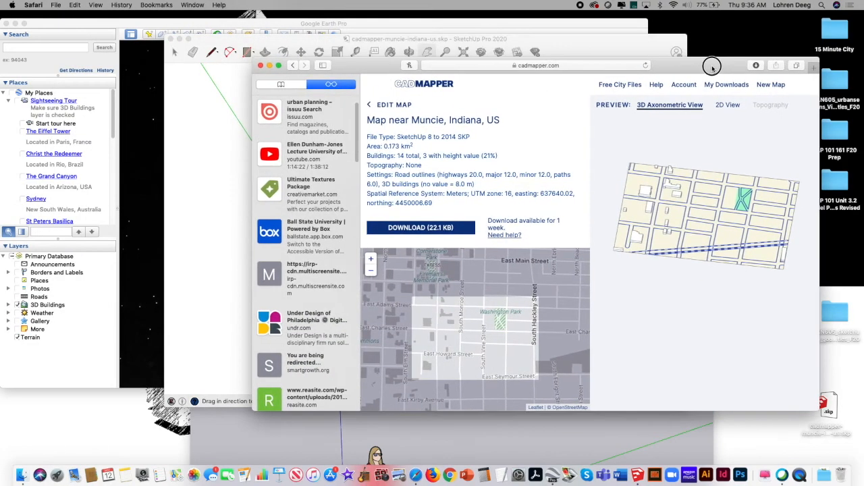
{"action": "left_click", "coordinate": [812, 66]}
{"action": "type", "text": "ballstate.account.box.com"}
{"action": "key", "text": "Return"}
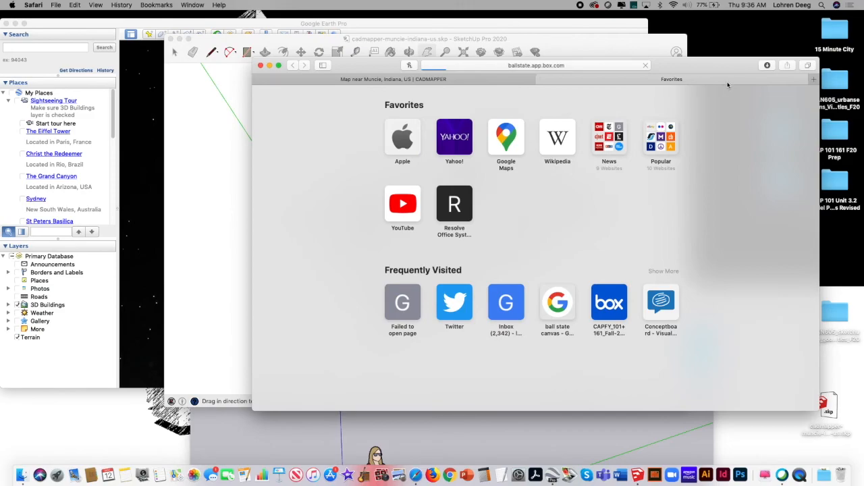
Step: Log in to MyBSU with the saved account's username and password
{"action": "left_click_drag", "start_coordinate": [718, 71], "coordinate": [718, 58]}
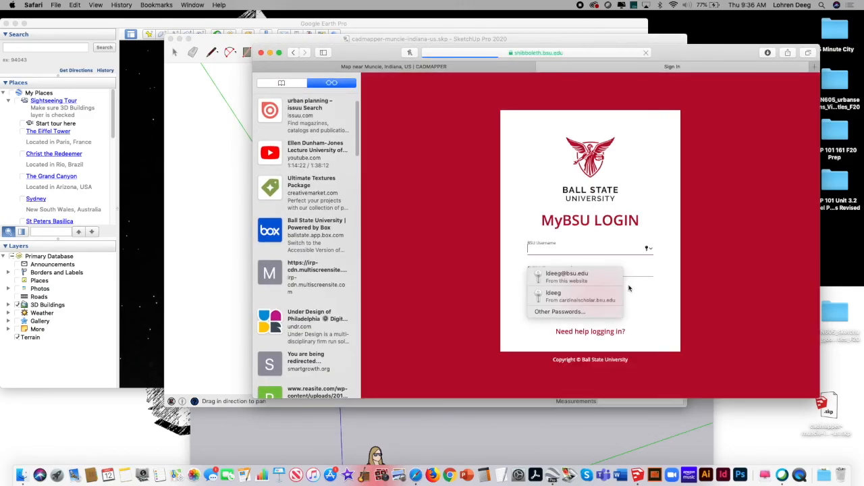
{"action": "left_click", "coordinate": [584, 277]}
{"action": "left_click", "coordinate": [592, 295]}
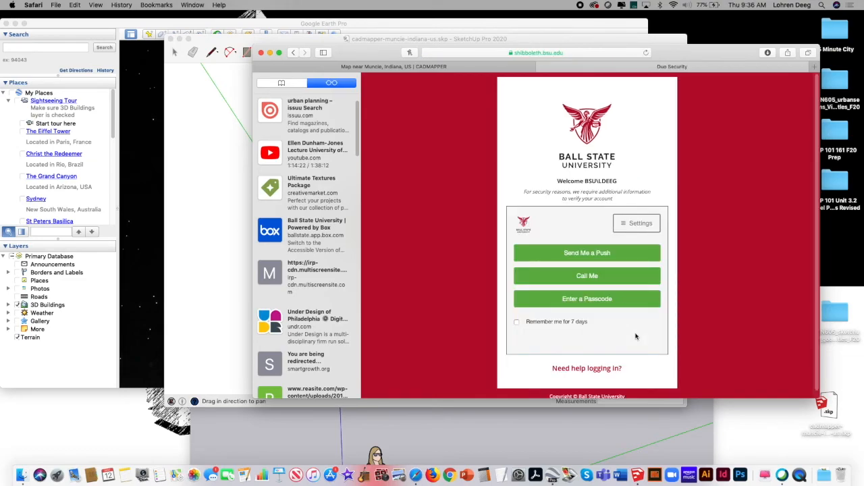
{"action": "left_click", "coordinate": [621, 254]}
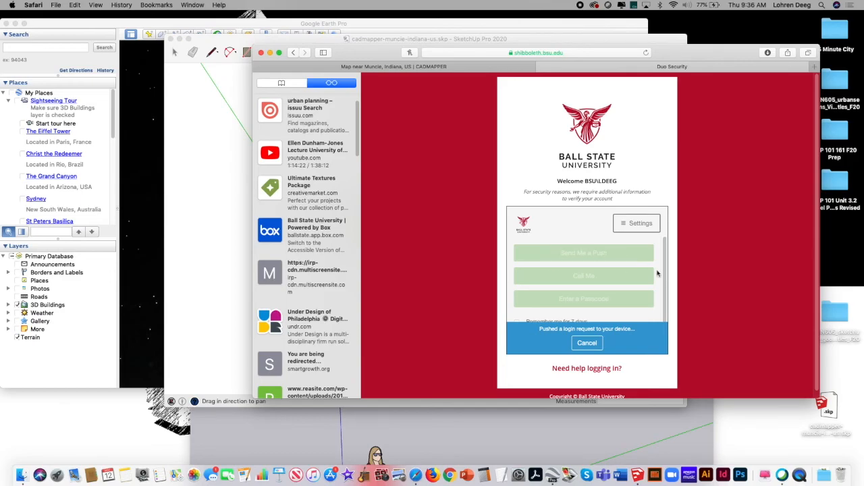
{"action": "scroll", "coordinate": [664, 297], "scroll_direction": "down", "scroll_amount": 2}
{"action": "left_click", "coordinate": [596, 344]}
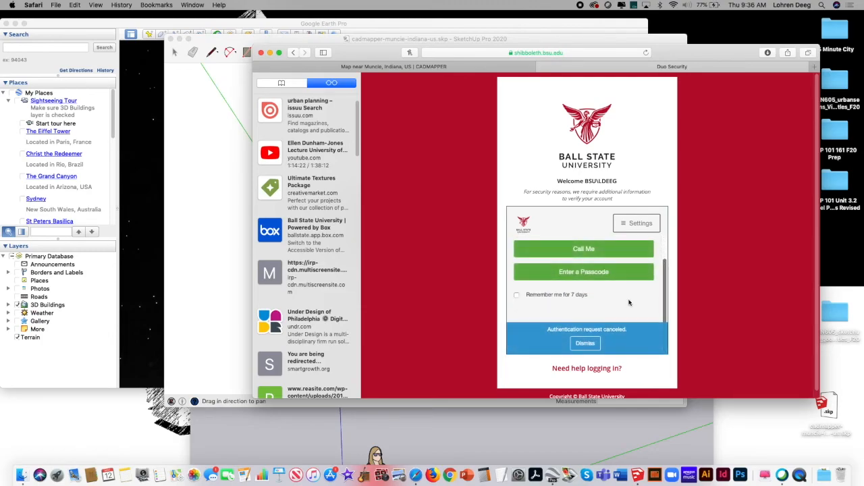
{"action": "left_click", "coordinate": [597, 344]}
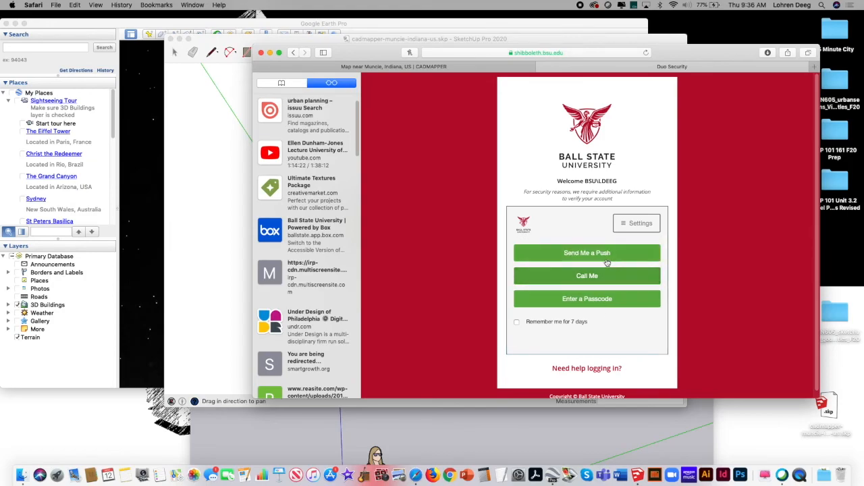
Step: Verify the login with a push request and open Sketchup Models and Components under Resources in PLAN 605 Module Submissions and Resources F20
{"action": "left_click", "coordinate": [604, 255]}
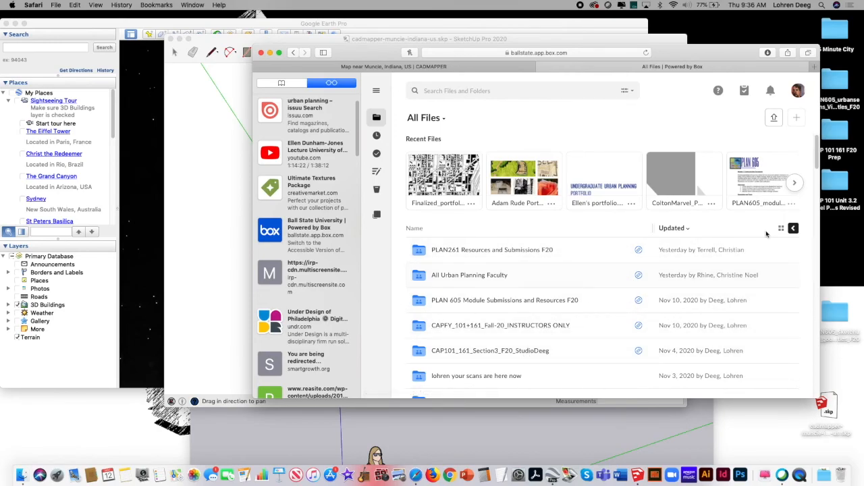
{"action": "scroll", "coordinate": [767, 234], "scroll_direction": "down", "scroll_amount": 3}
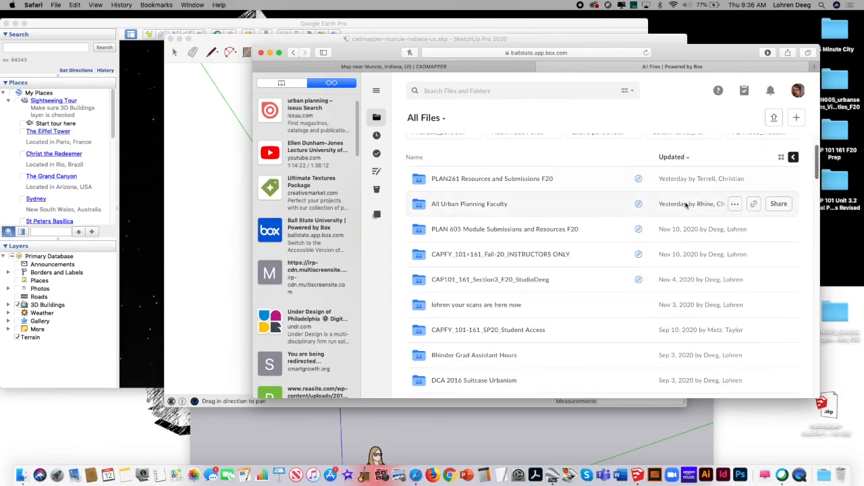
{"action": "left_click", "coordinate": [570, 229]}
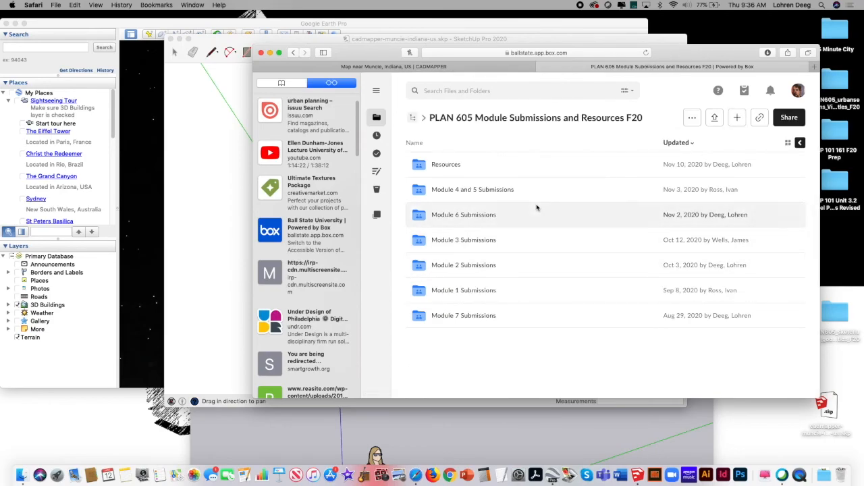
{"action": "left_click", "coordinate": [445, 166]}
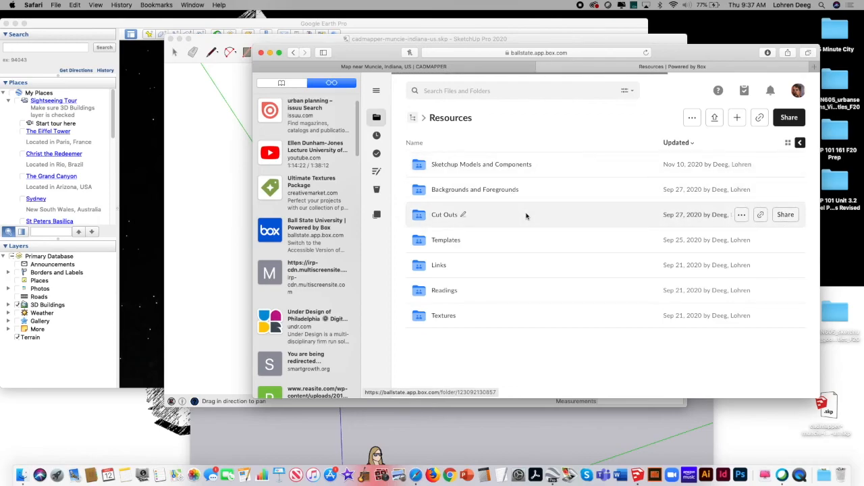
{"action": "left_click", "coordinate": [482, 164]}
Step: Enlarge the browser window and download Urban Mixed Use 3 Story Store.skp from the Sketchup Models and Components folder
{"action": "left_click_drag", "start_coordinate": [815, 395], "coordinate": [859, 434]}
{"action": "left_click_drag", "start_coordinate": [741, 192], "coordinate": [731, 145]}
{"action": "left_click", "coordinate": [724, 144]}
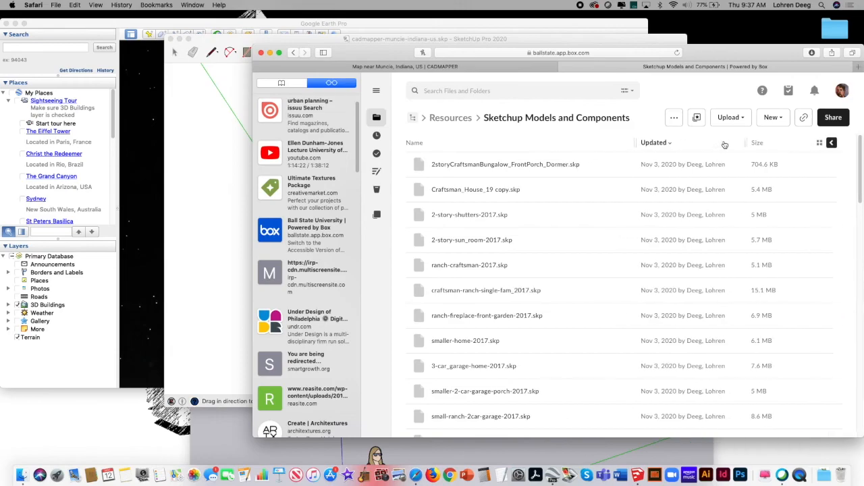
{"action": "left_click_drag", "start_coordinate": [858, 150], "coordinate": [858, 240]}
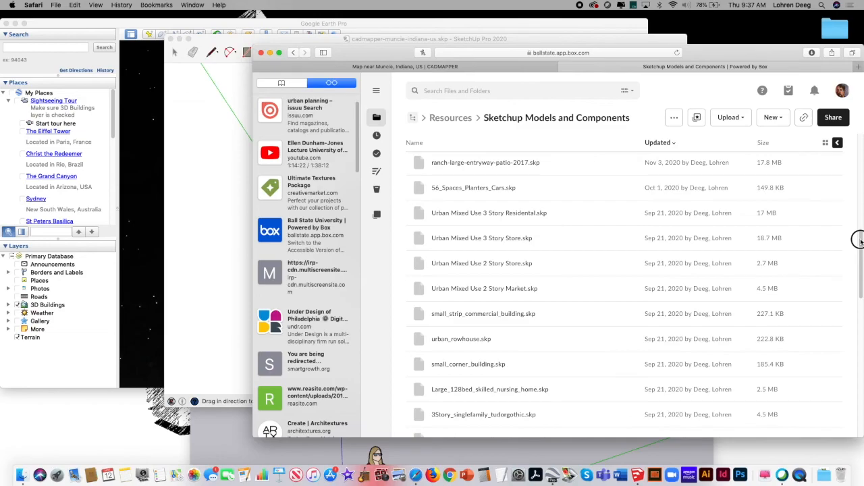
{"action": "left_click", "coordinate": [586, 216]}
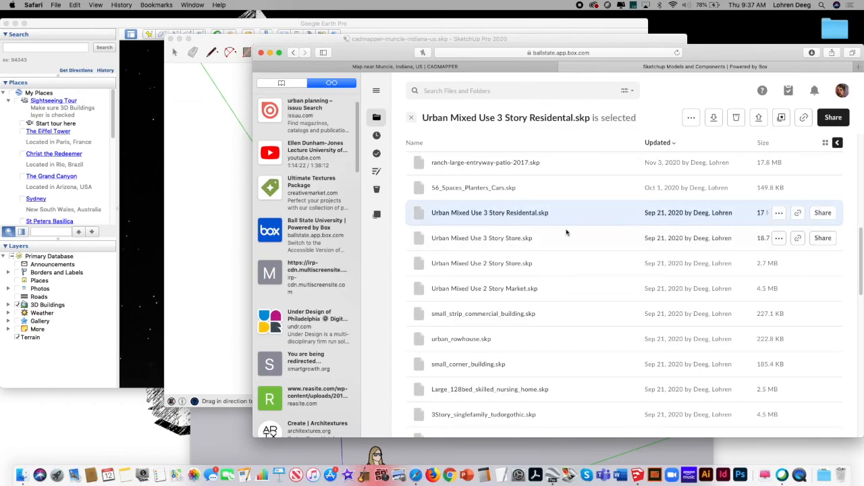
{"action": "left_click", "coordinate": [569, 239]}
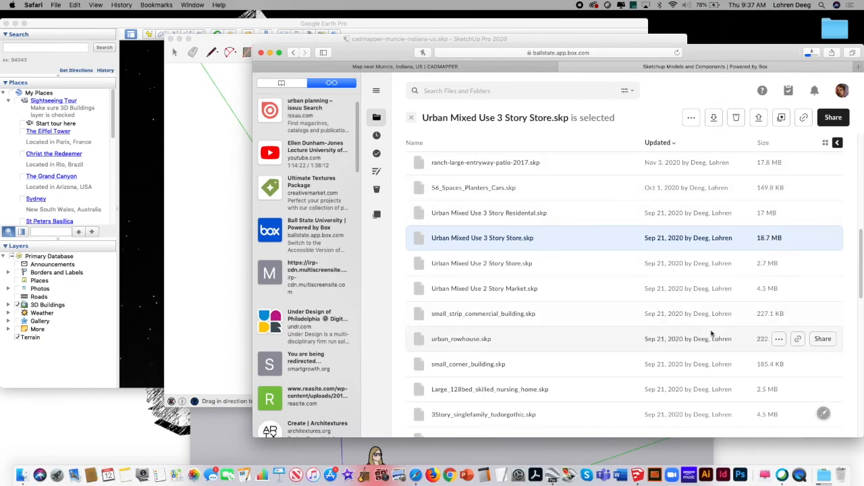
Step: Open the downloaded Urban Mixed Use 3 Story Store.skp in SketchUp, dismiss the version warning, and move its window clear of the palettes
{"action": "left_click", "coordinate": [824, 476]}
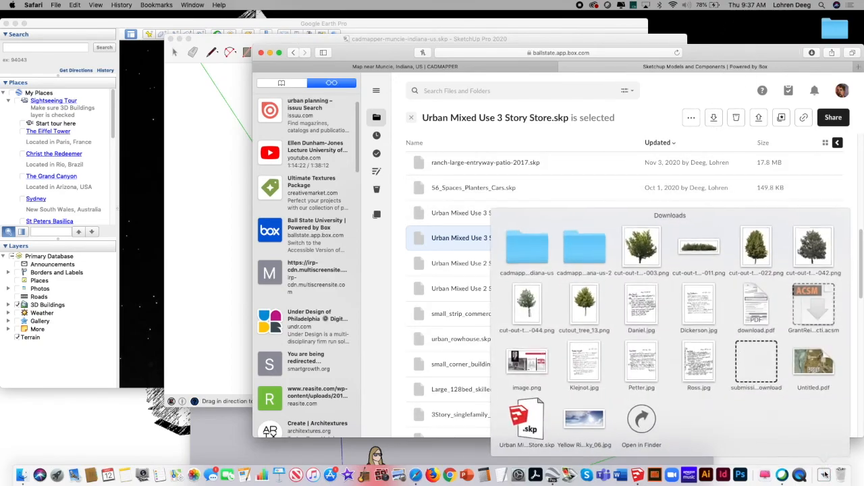
{"action": "left_click", "coordinate": [641, 420]}
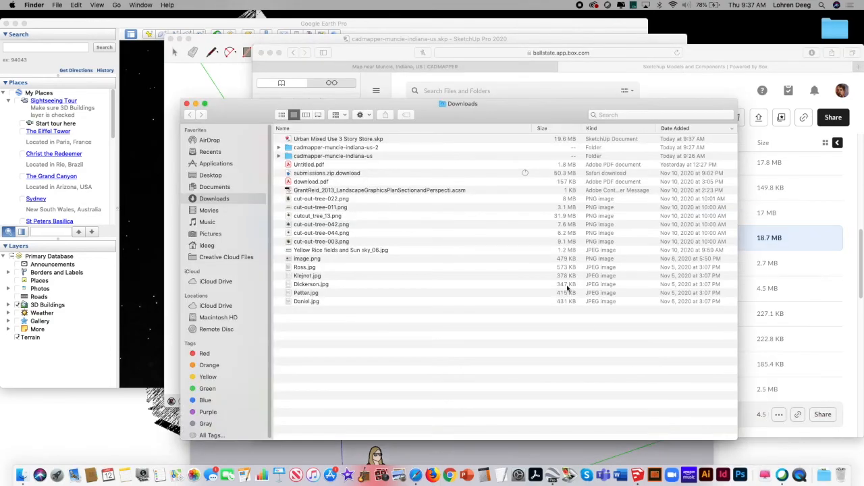
{"action": "left_click", "coordinate": [372, 139]}
{"action": "double_click", "coordinate": [293, 138]}
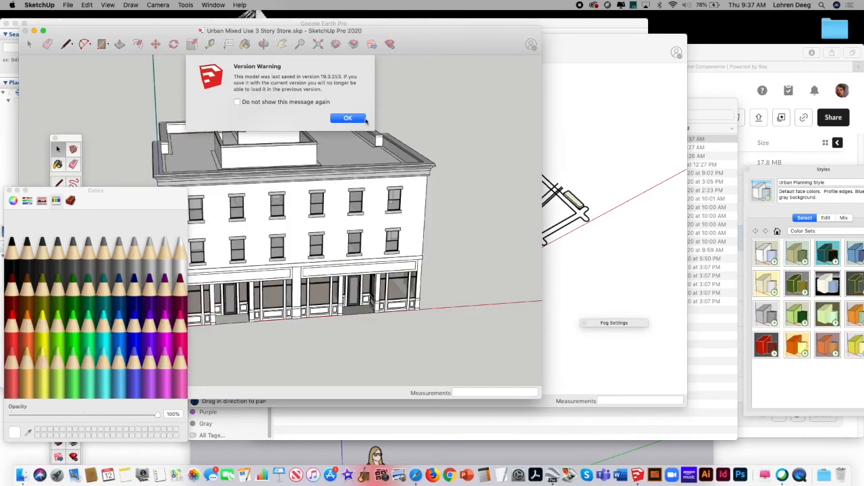
{"action": "left_click", "coordinate": [347, 117]}
{"action": "left_click_drag", "start_coordinate": [437, 29], "coordinate": [519, 16]}
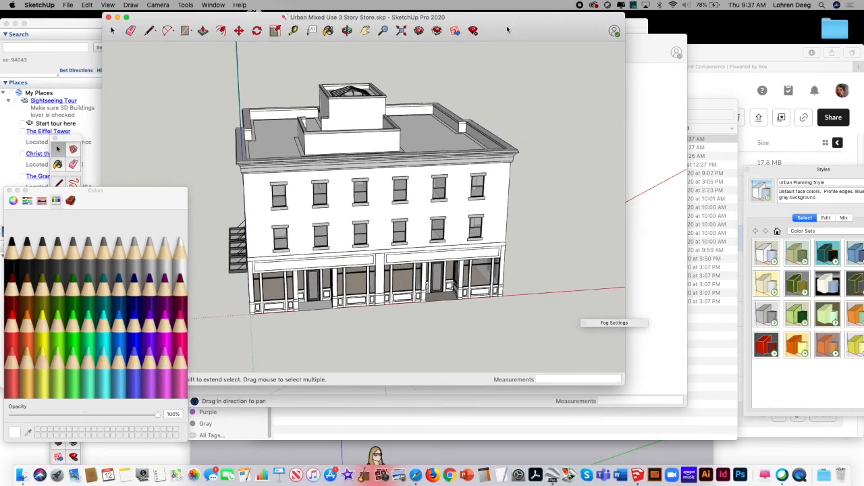
Step: Copy the entire three-story store building to the clipboard
{"action": "left_click", "coordinate": [347, 30]}
{"action": "left_click_drag", "start_coordinate": [432, 270], "coordinate": [440, 254]}
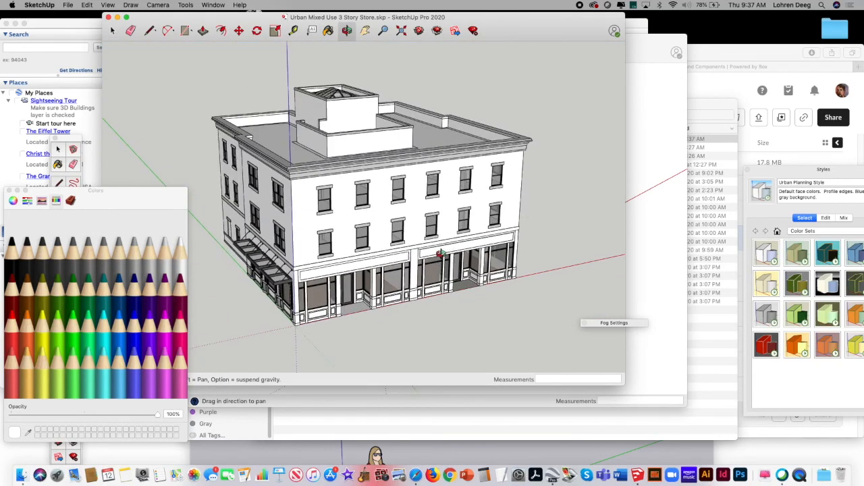
{"action": "left_click", "coordinate": [115, 32]}
{"action": "left_click", "coordinate": [335, 157]}
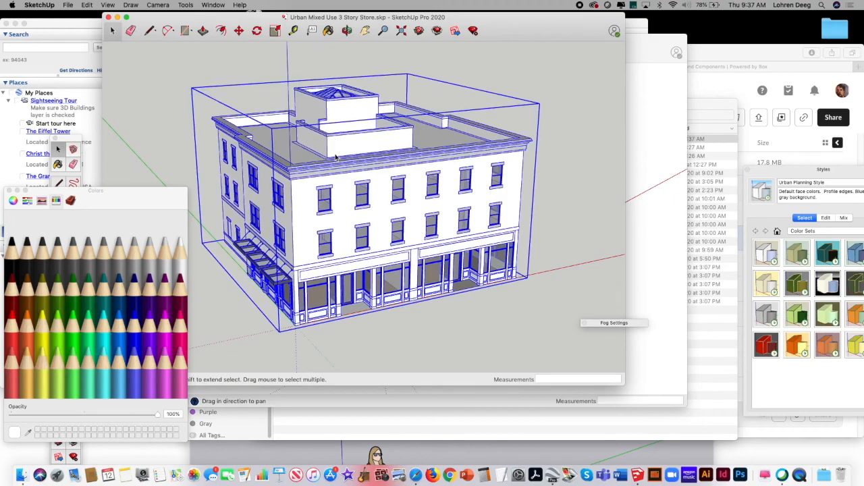
{"action": "left_click", "coordinate": [88, 6]}
{"action": "left_click", "coordinate": [100, 47]}
Step: Paste the store building into the cadmapper-muncie-indiana-us model on a street corner beside the existing building blocks, and deselect it
{"action": "left_click", "coordinate": [635, 129]}
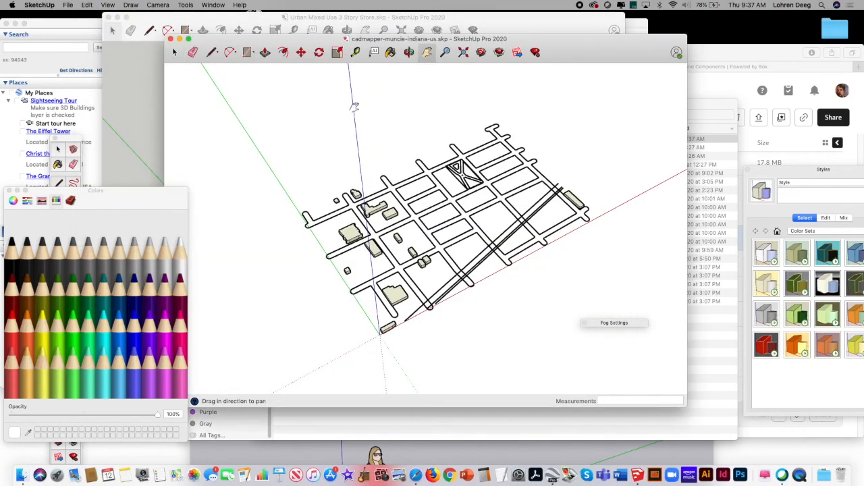
{"action": "left_click", "coordinate": [87, 6]}
{"action": "left_click", "coordinate": [102, 57]}
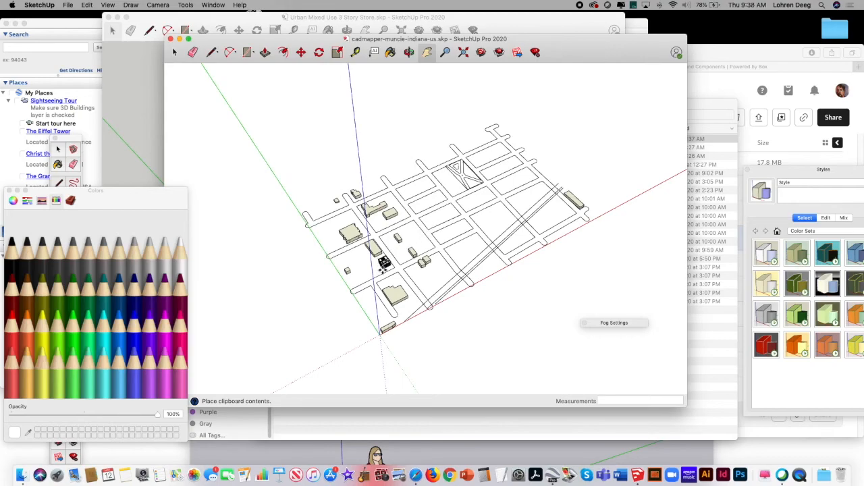
{"action": "left_click", "coordinate": [384, 265]}
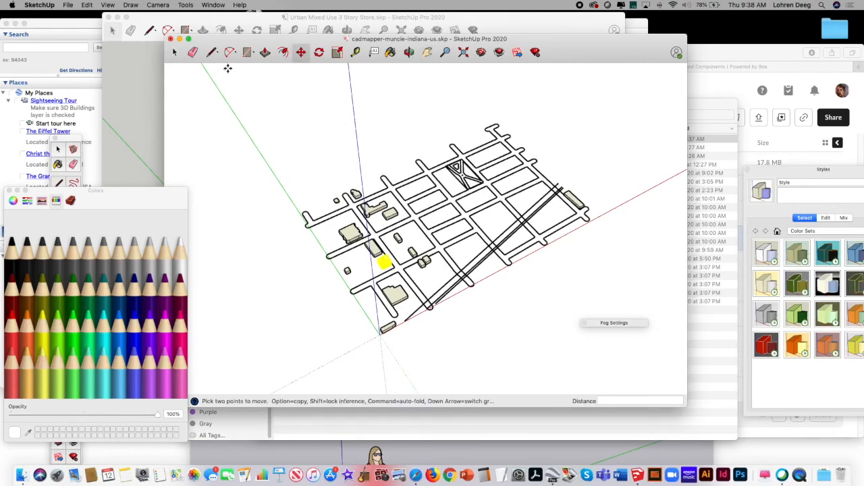
{"action": "left_click", "coordinate": [176, 53]}
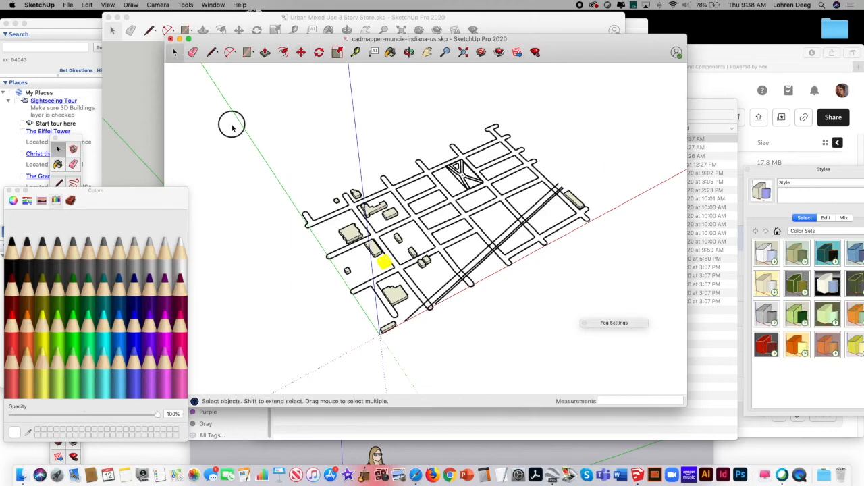
Step: Zoom and pan in on the pasted store building to compare its size with the neighboring blocks and streets
{"action": "left_click", "coordinate": [409, 52]}
{"action": "left_click", "coordinate": [426, 53]}
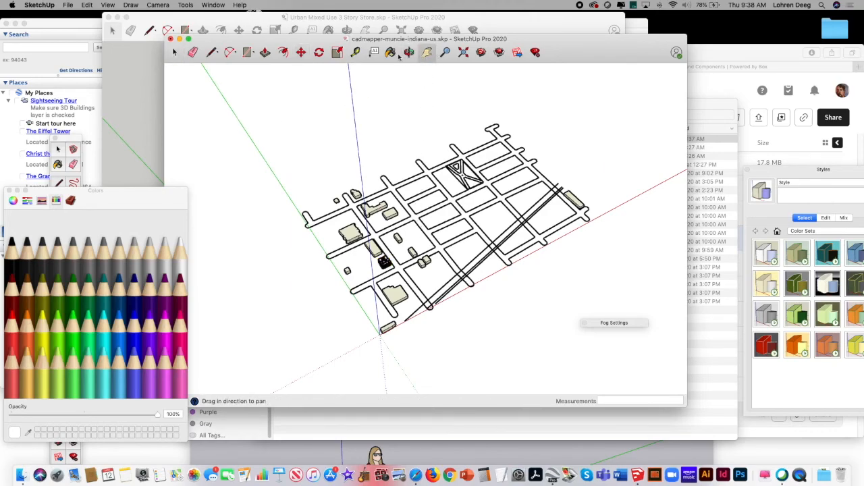
{"action": "left_click", "coordinate": [445, 54]}
{"action": "left_click_drag", "start_coordinate": [483, 202], "coordinate": [517, 111]}
{"action": "left_click", "coordinate": [427, 53]}
{"action": "left_click_drag", "start_coordinate": [392, 220], "coordinate": [473, 131]}
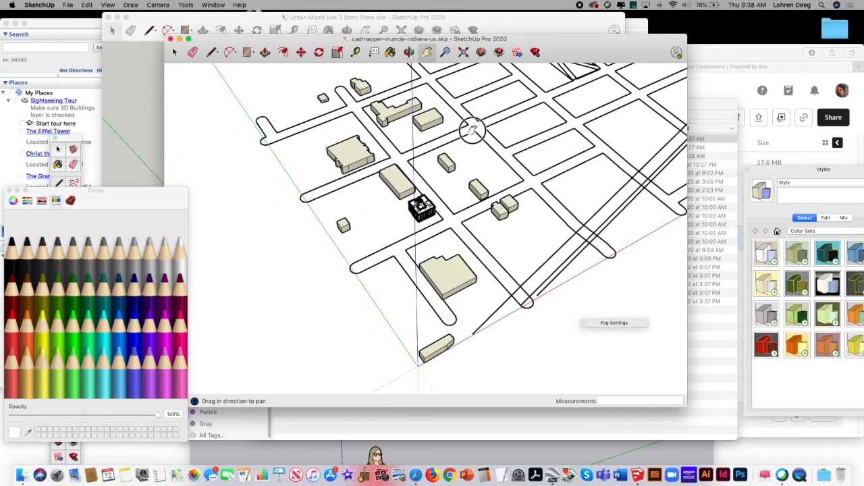
{"action": "left_click_drag", "start_coordinate": [418, 171], "coordinate": [564, 81]}
{"action": "left_click", "coordinate": [446, 54]}
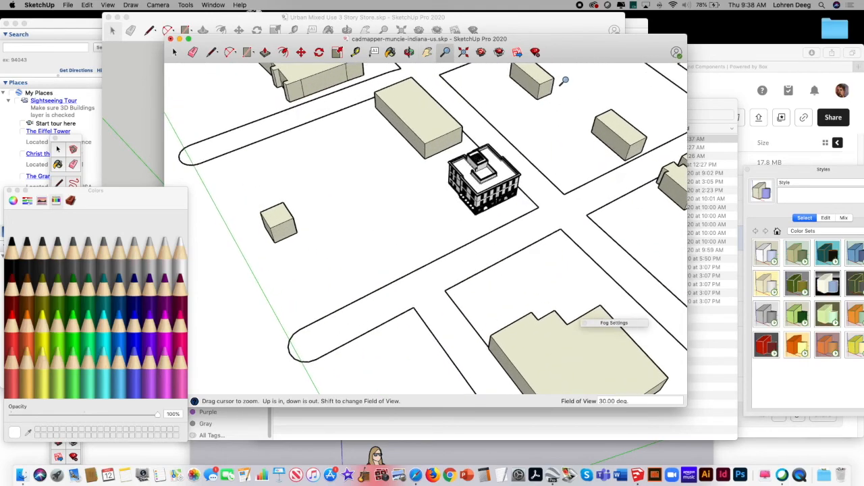
{"action": "left_click_drag", "start_coordinate": [508, 180], "coordinate": [528, 148]}
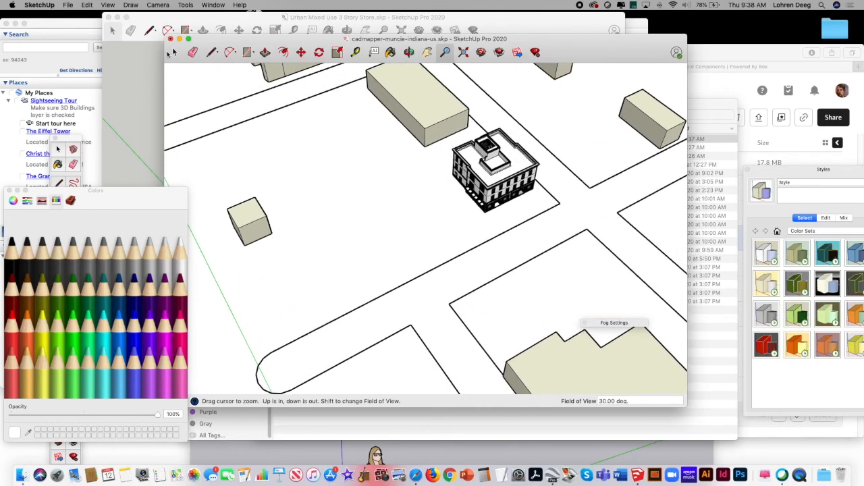
Step: Select and deselect the pasted store building to check that it behaves as a single object
{"action": "left_click", "coordinate": [174, 52]}
{"action": "left_click", "coordinate": [506, 177]}
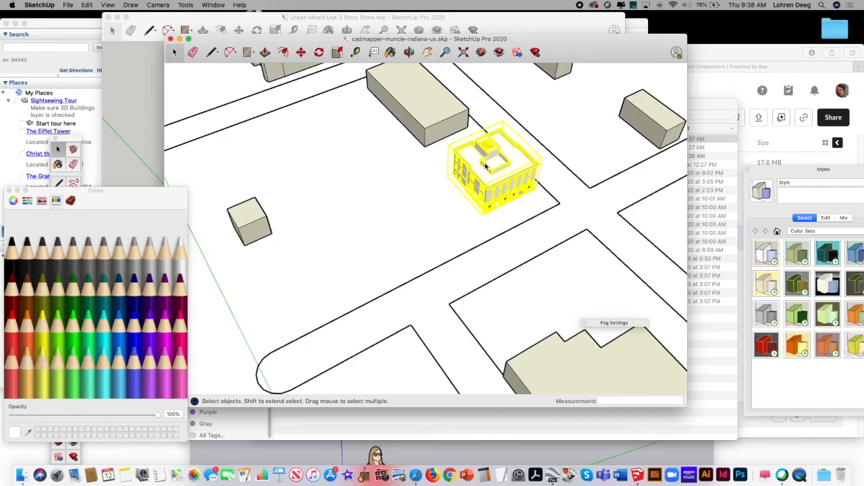
{"action": "left_click", "coordinate": [361, 173]}
{"action": "left_click", "coordinate": [477, 165]}
{"action": "left_click", "coordinate": [459, 206]}
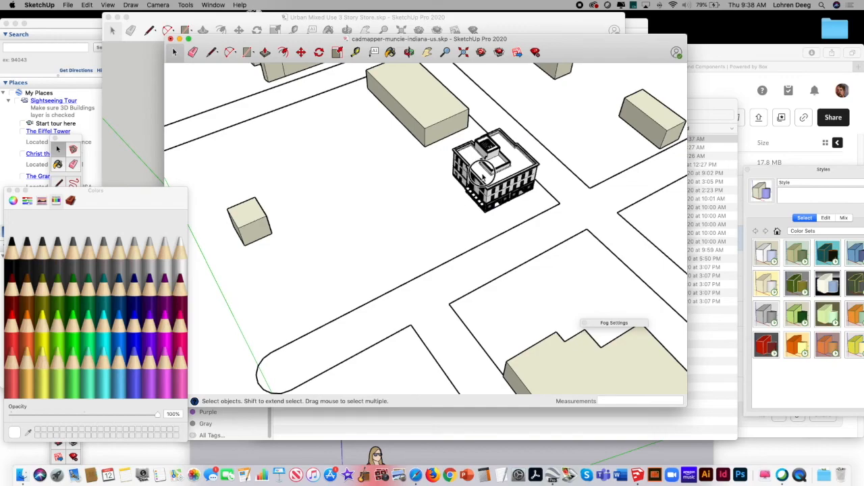
{"action": "left_click", "coordinate": [482, 176]}
{"action": "left_click", "coordinate": [445, 206]}
Step: Stretch the pasted store building lengthwise along the red axis to a scale of about 1.88
{"action": "left_click", "coordinate": [445, 52]}
{"action": "left_click_drag", "start_coordinate": [477, 181], "coordinate": [533, 143]}
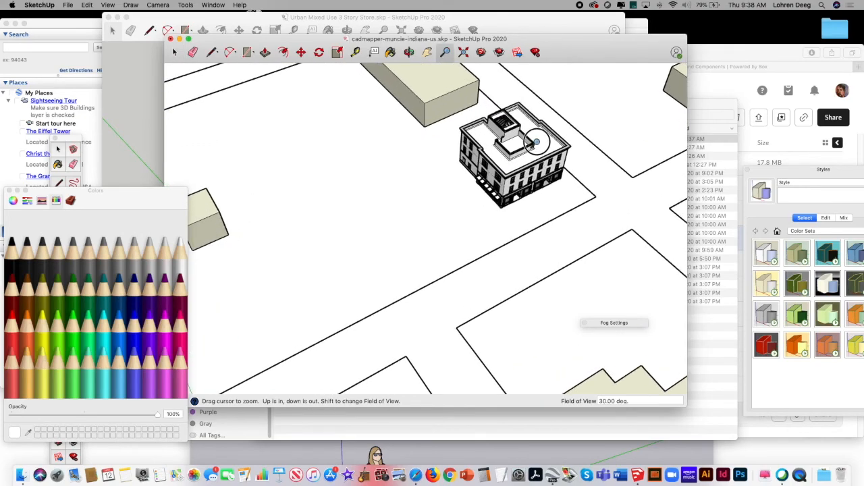
{"action": "left_click", "coordinate": [175, 53]}
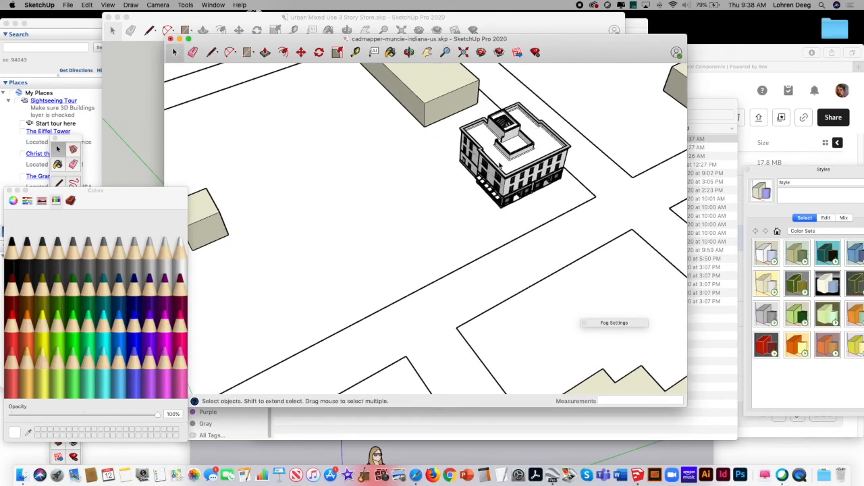
{"action": "left_click", "coordinate": [500, 166]}
{"action": "left_click", "coordinate": [337, 53]}
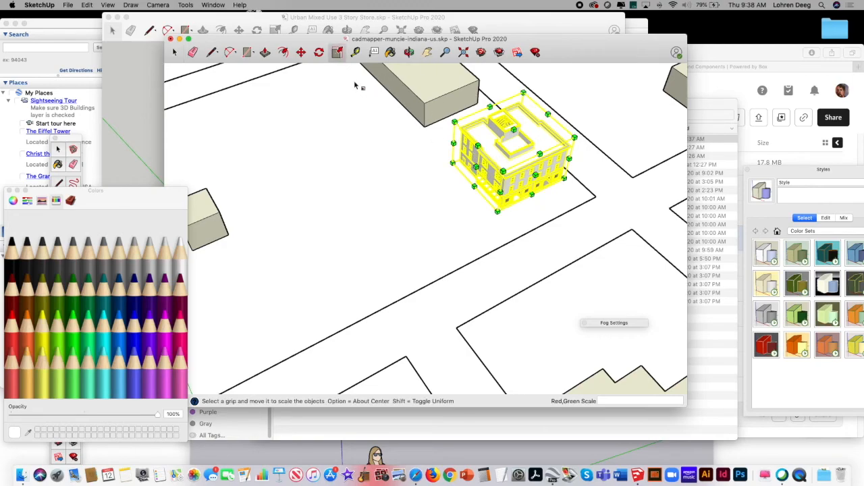
{"action": "left_click_drag", "start_coordinate": [475, 168], "coordinate": [418, 210]}
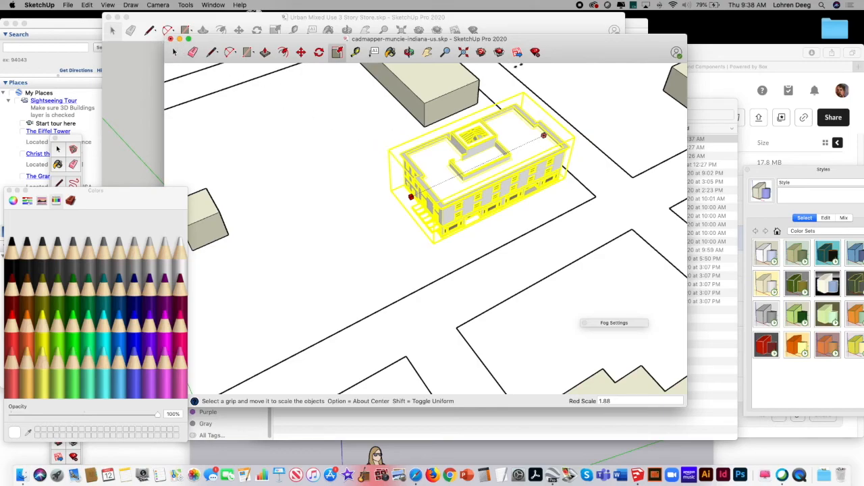
Step: Remove the stretched store building from the cadmapper-muncie-indiana-us model
{"action": "left_click_drag", "start_coordinate": [574, 41], "coordinate": [619, 34]}
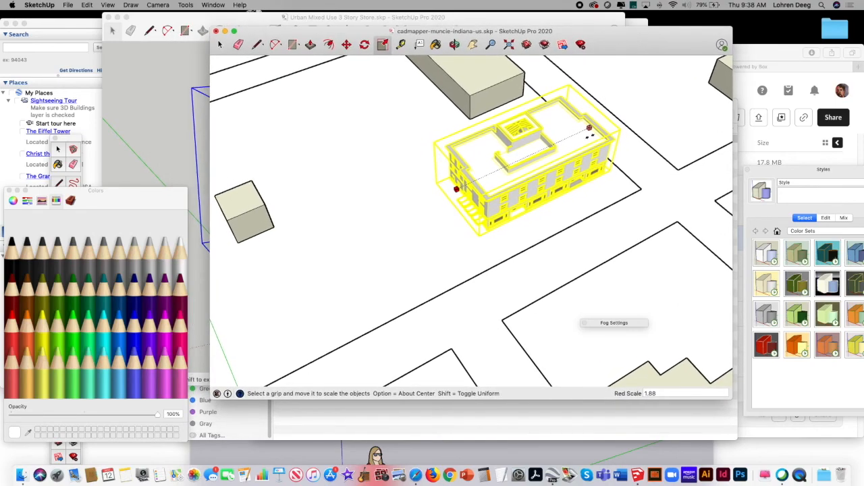
{"action": "left_click", "coordinate": [590, 137]}
{"action": "left_click", "coordinate": [464, 164]}
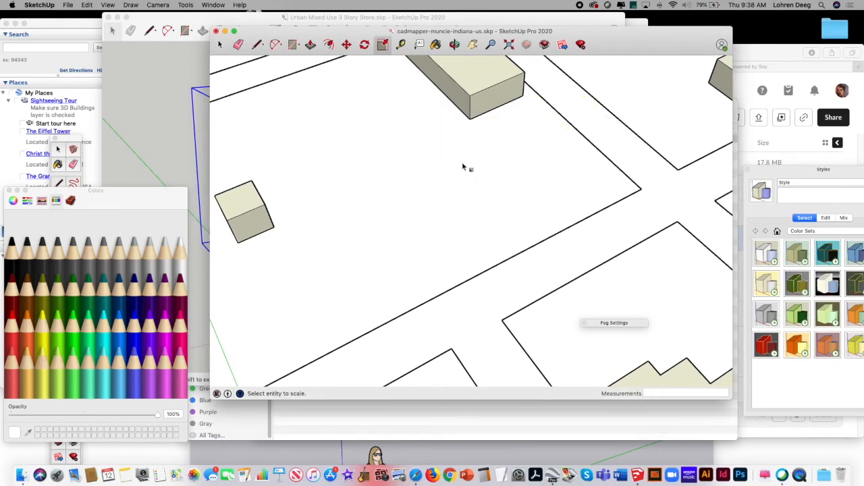
Step: Copy the building from the Urban Mixed Use 3 Story Store model again and return to the cadmapper-muncie-indiana-us model
{"action": "left_click", "coordinate": [274, 26]}
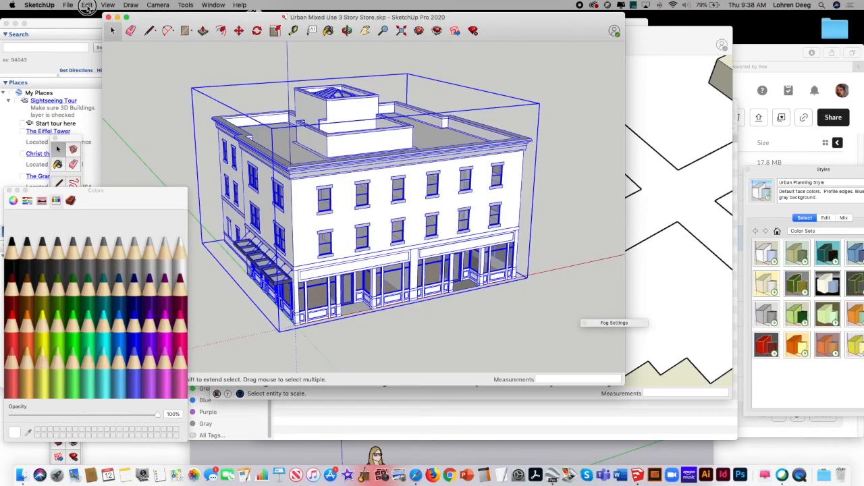
{"action": "left_click", "coordinate": [87, 5]}
{"action": "left_click", "coordinate": [98, 42]}
{"action": "left_click", "coordinate": [700, 132]}
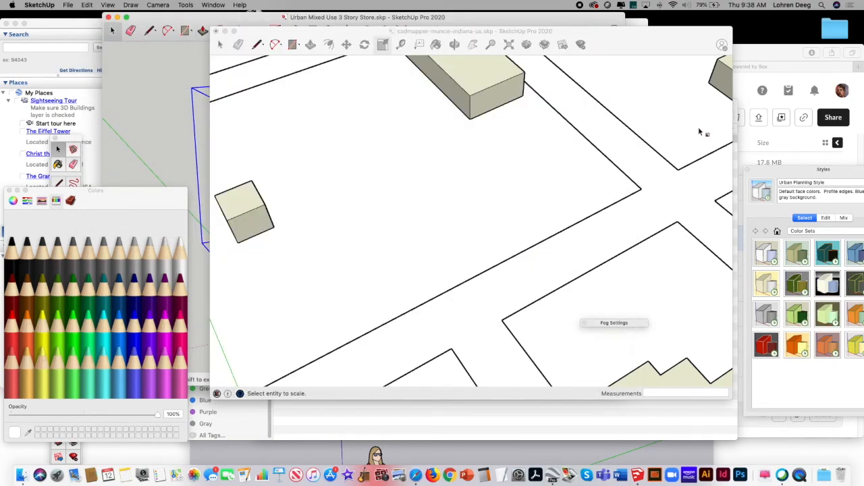
{"action": "left_click", "coordinate": [699, 133]}
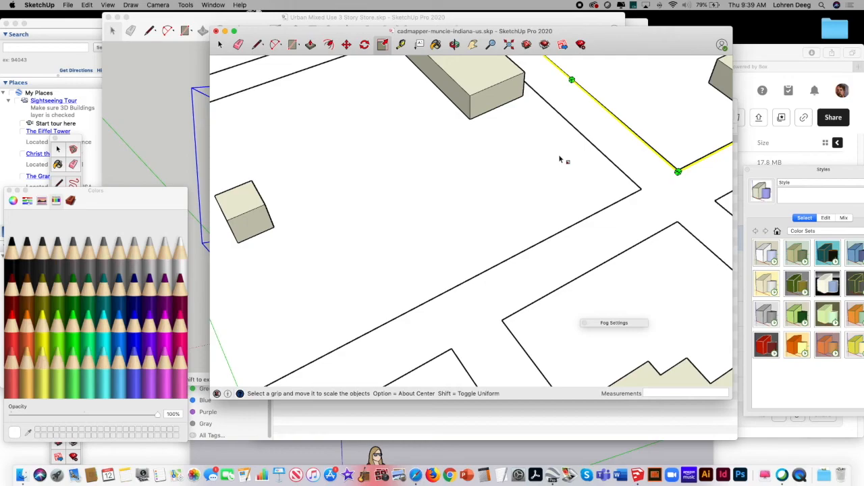
{"action": "left_click", "coordinate": [173, 81]}
{"action": "left_click", "coordinate": [309, 139]}
{"action": "left_click", "coordinate": [90, 4]}
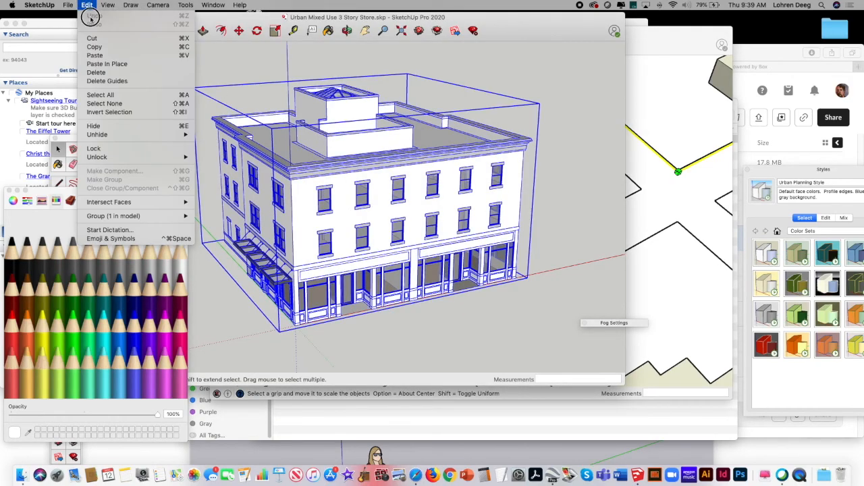
{"action": "left_click", "coordinate": [96, 44]}
{"action": "left_click", "coordinate": [688, 122]}
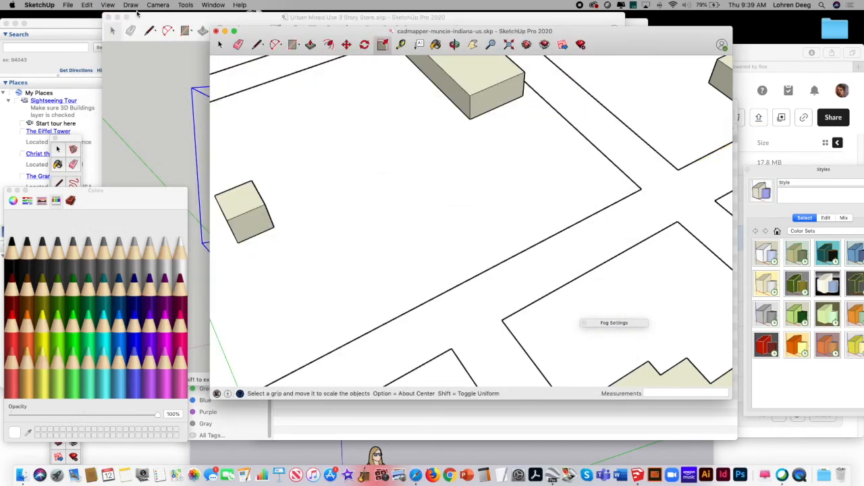
Step: Paste the three-story store onto the street corner beside the long rectangular block and keep it selected
{"action": "left_click", "coordinate": [88, 5]}
{"action": "left_click", "coordinate": [101, 59]}
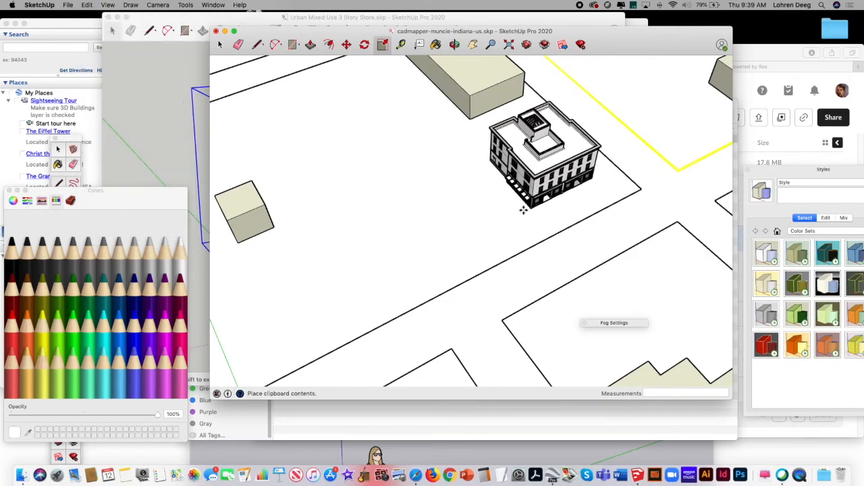
{"action": "left_click", "coordinate": [521, 207]}
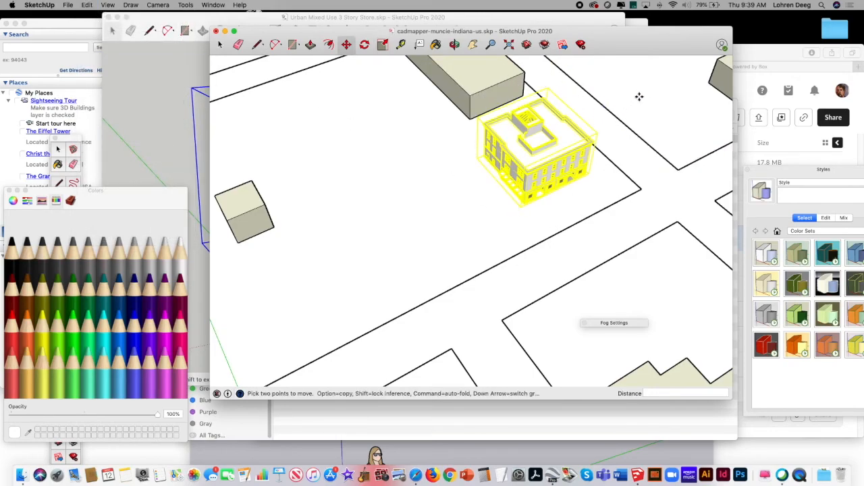
{"action": "left_click", "coordinate": [219, 44]}
{"action": "left_click", "coordinate": [419, 193]}
{"action": "left_click", "coordinate": [505, 146]}
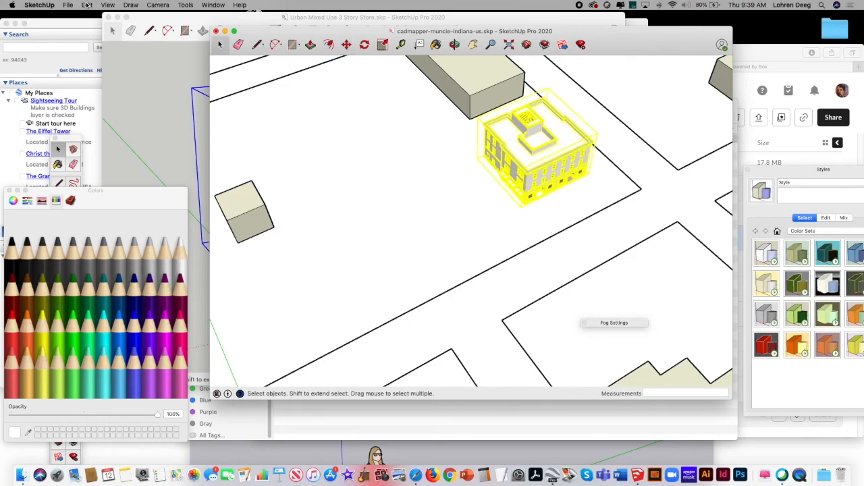
Step: Paste a second three-story store directly against the side of the corner store, in line with the street
{"action": "left_click", "coordinate": [87, 5]}
{"action": "left_click", "coordinate": [88, 4]}
{"action": "left_click", "coordinate": [88, 4]}
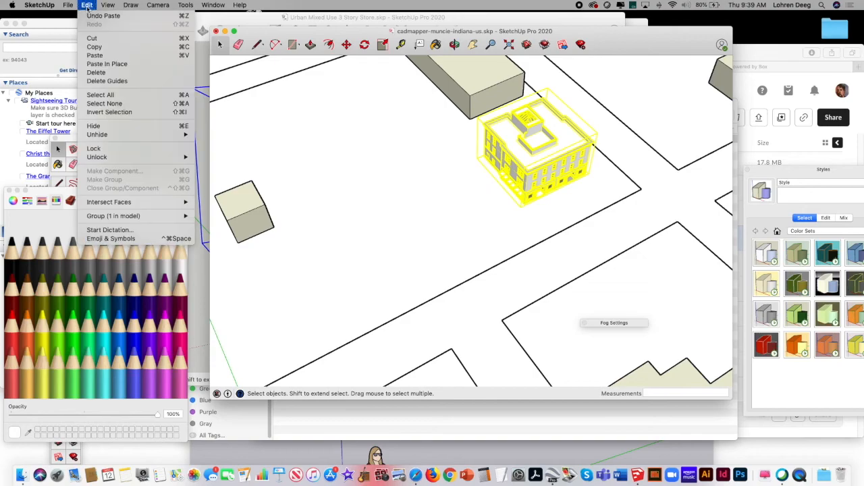
{"action": "left_click", "coordinate": [100, 55]}
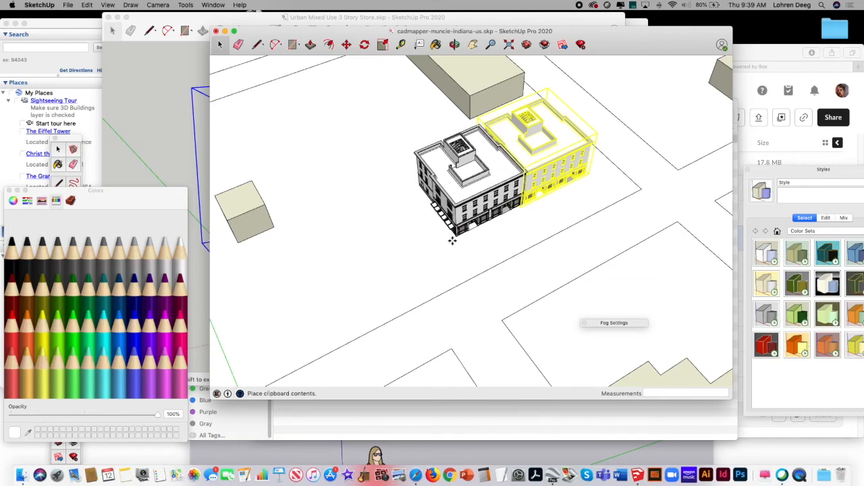
{"action": "left_click", "coordinate": [453, 240]}
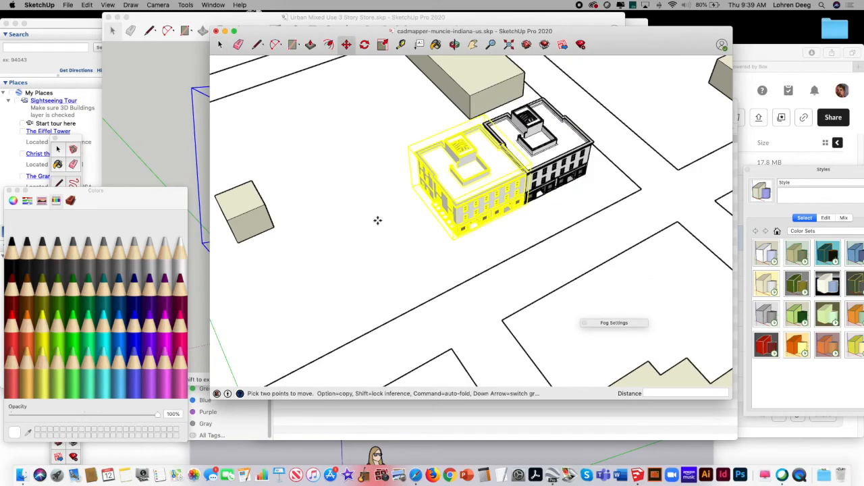
Step: Paste a third three-story store at the end of the row, directly adjoining the second one
{"action": "left_click", "coordinate": [88, 5]}
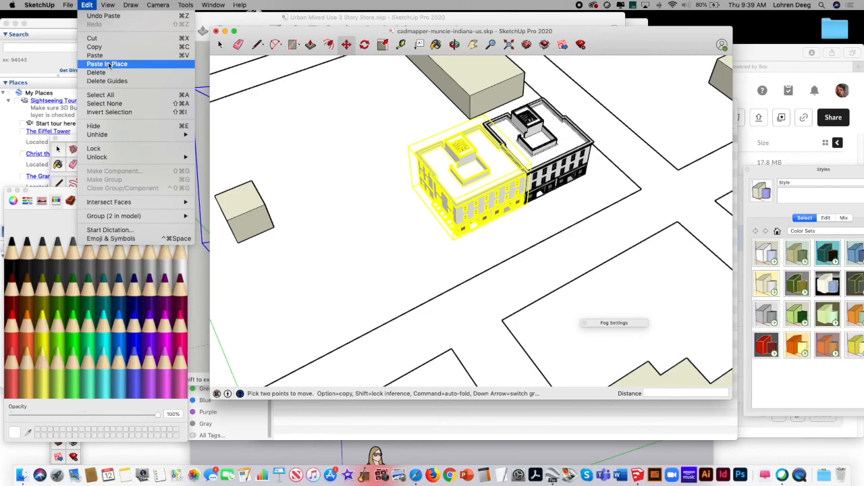
{"action": "left_click", "coordinate": [108, 64]}
{"action": "key", "text": "super+v"}
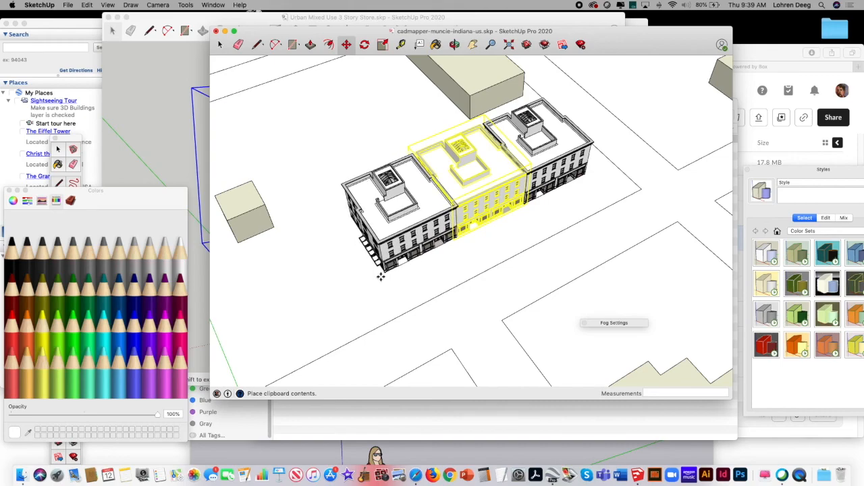
{"action": "left_click", "coordinate": [380, 276]}
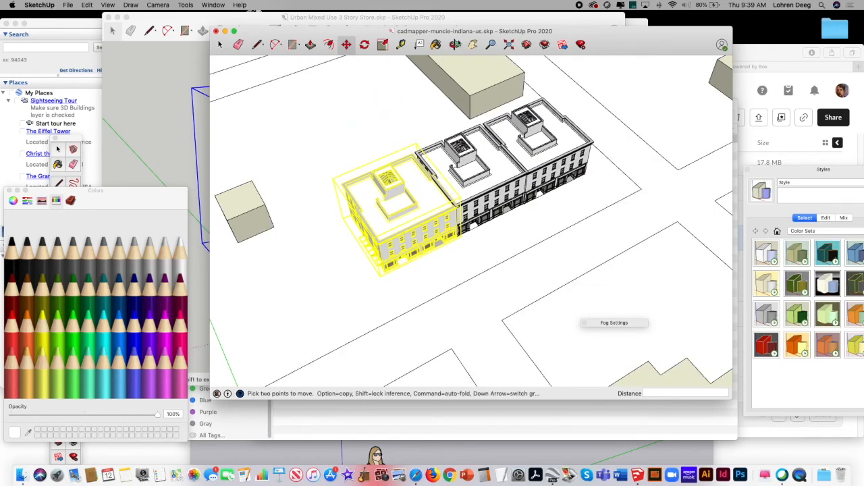
Step: Orbit to view the row of stores from lower down, and close the three-story store model and the untitled model
{"action": "left_click", "coordinate": [455, 44]}
{"action": "mouse_move", "coordinate": [473, 135]}
{"action": "left_mouse_down"}
{"action": "mouse_move", "coordinate": [492, 90]}
{"action": "mouse_move", "coordinate": [475, 174]}
{"action": "mouse_move", "coordinate": [489, 189]}
{"action": "mouse_move", "coordinate": [405, 207]}
{"action": "left_mouse_up"}
{"action": "left_click", "coordinate": [155, 69]}
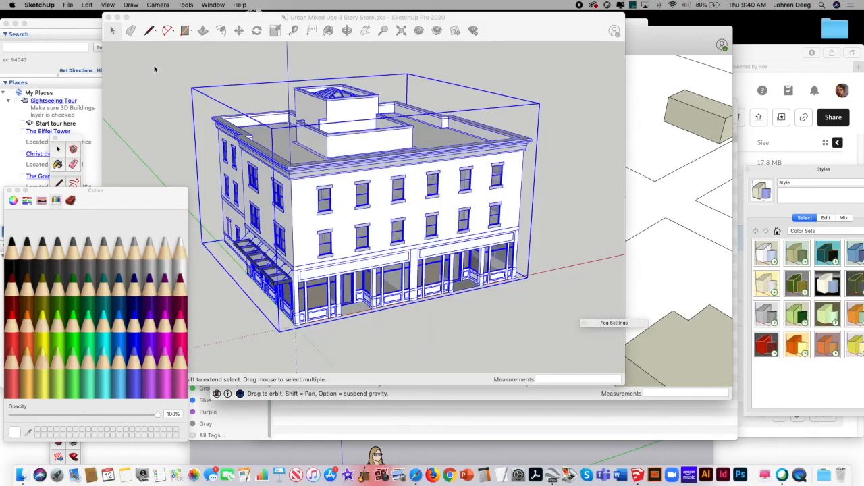
{"action": "left_click", "coordinate": [108, 17]}
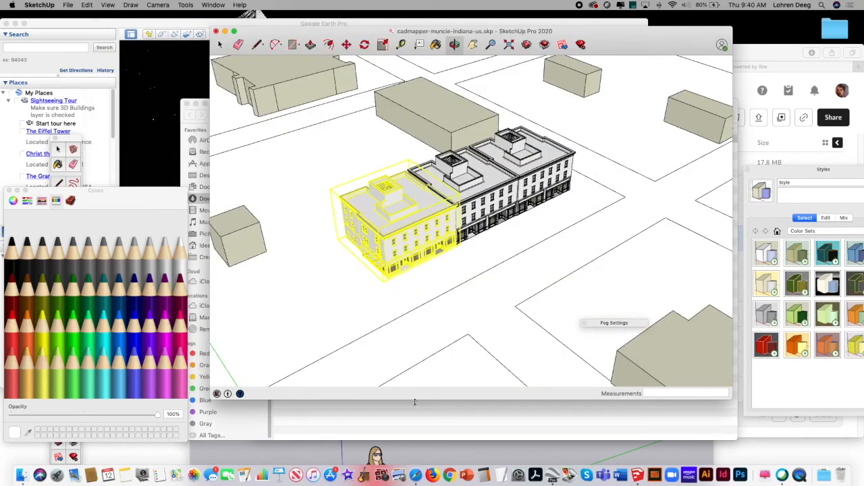
{"action": "left_click", "coordinate": [434, 447]}
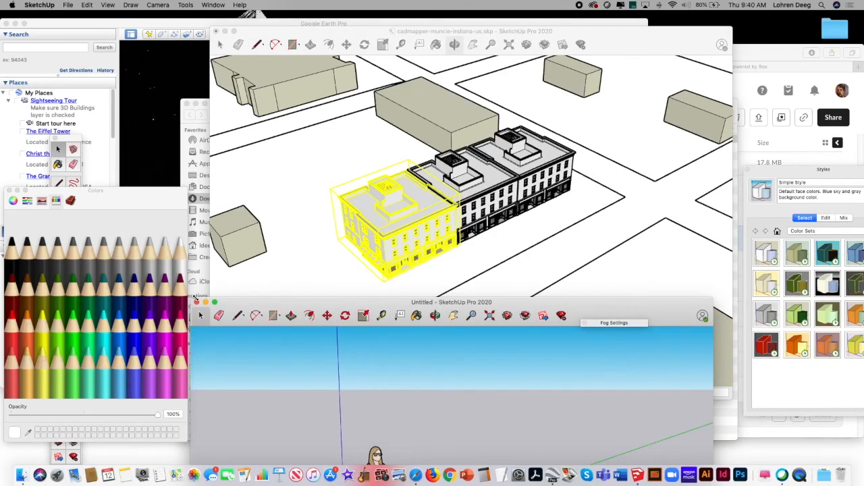
{"action": "left_click", "coordinate": [196, 302]}
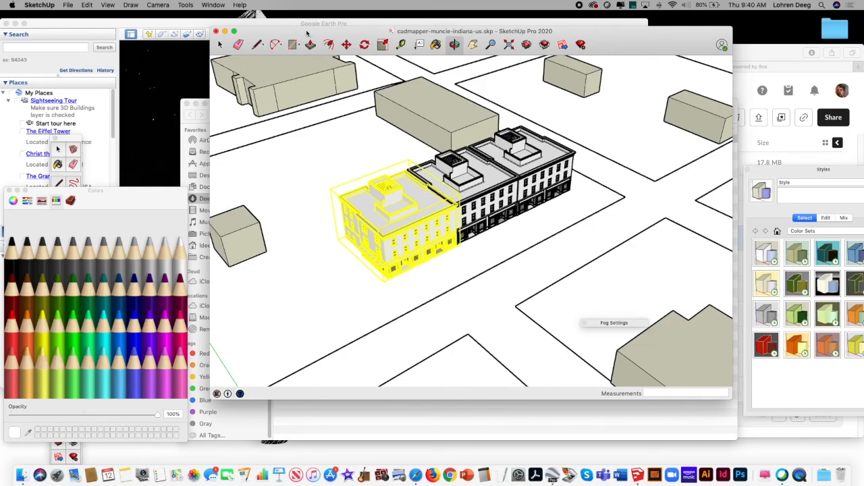
Step: Rearrange the open windows, switch to the Box page in Safari, and download Urban Mixed Use 2 Story Store.skp
{"action": "left_click_drag", "start_coordinate": [307, 34], "coordinate": [371, 30]}
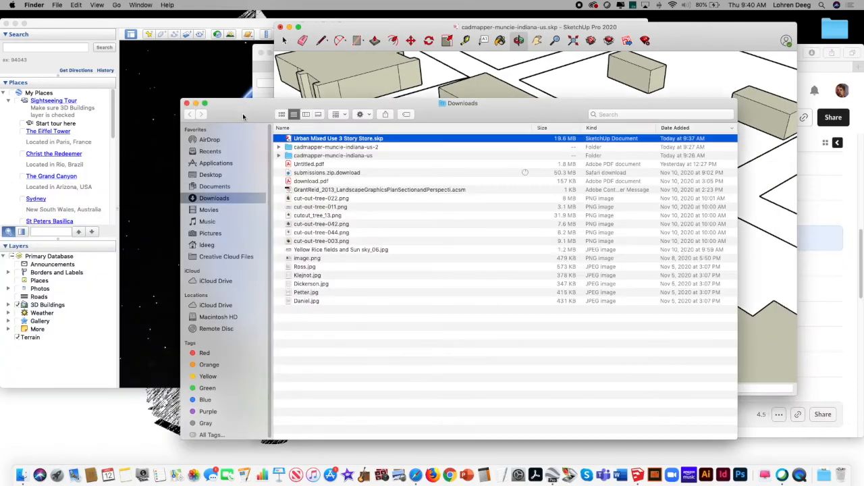
{"action": "left_click", "coordinate": [243, 117]}
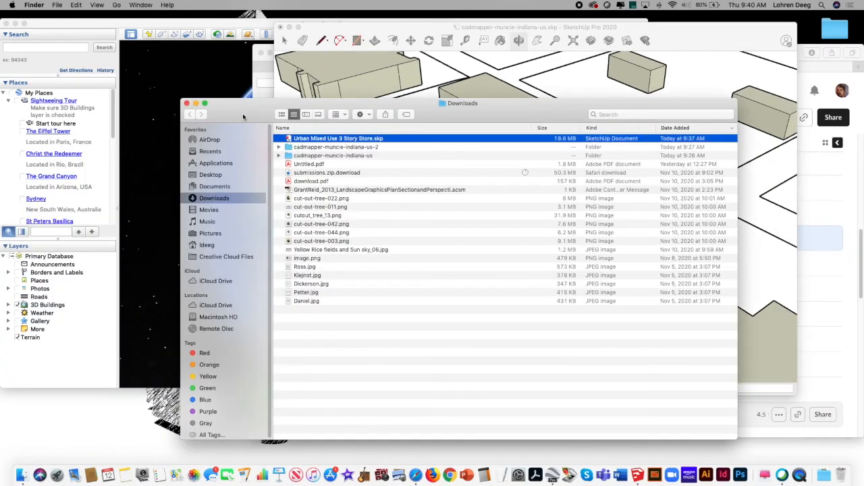
{"action": "mouse_move", "coordinate": [272, 111]}
{"action": "left_mouse_down"}
{"action": "mouse_move", "coordinate": [270, 187]}
{"action": "mouse_move", "coordinate": [230, 362]}
{"action": "left_mouse_up"}
{"action": "mouse_move", "coordinate": [687, 33]}
{"action": "left_mouse_down"}
{"action": "mouse_move", "coordinate": [561, 39]}
{"action": "mouse_move", "coordinate": [570, 27]}
{"action": "mouse_move", "coordinate": [533, 27]}
{"action": "left_mouse_up"}
{"action": "left_click", "coordinate": [718, 52]}
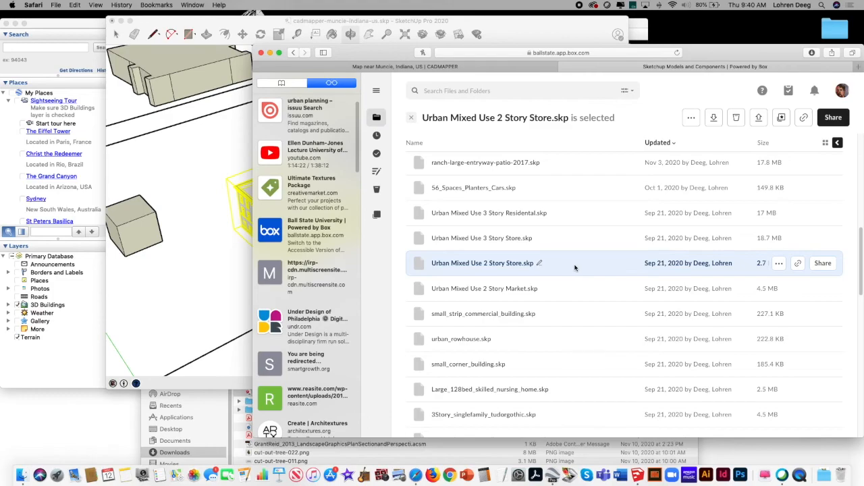
{"action": "left_click", "coordinate": [505, 263]}
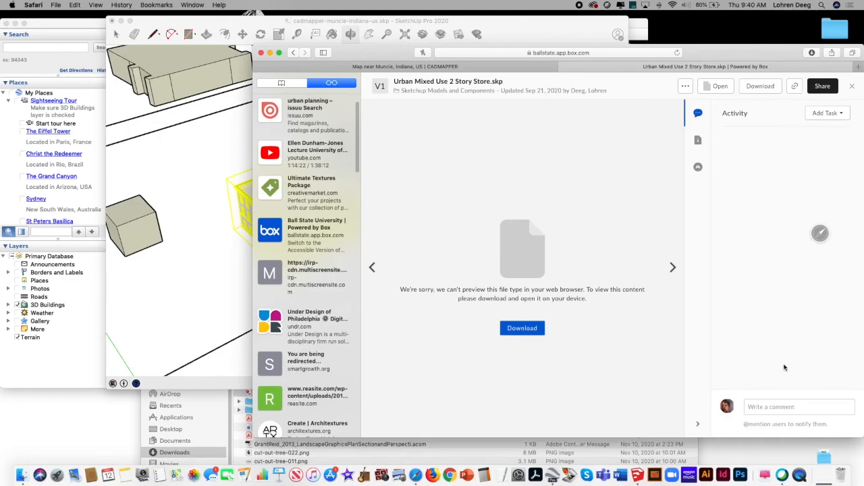
Step: Open the downloaded Urban Mixed Use 2 Story Store.skp from the Downloads folder in SketchUp and dismiss the startup message
{"action": "left_click", "coordinate": [825, 475]}
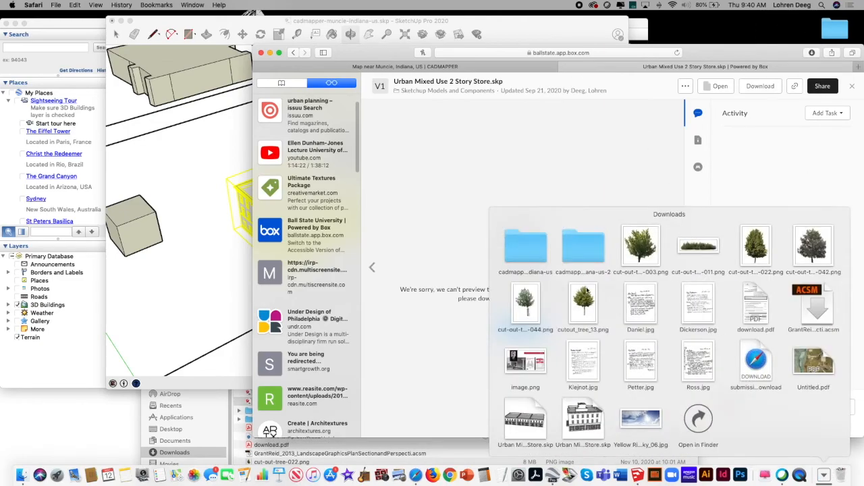
{"action": "left_click", "coordinate": [698, 420]}
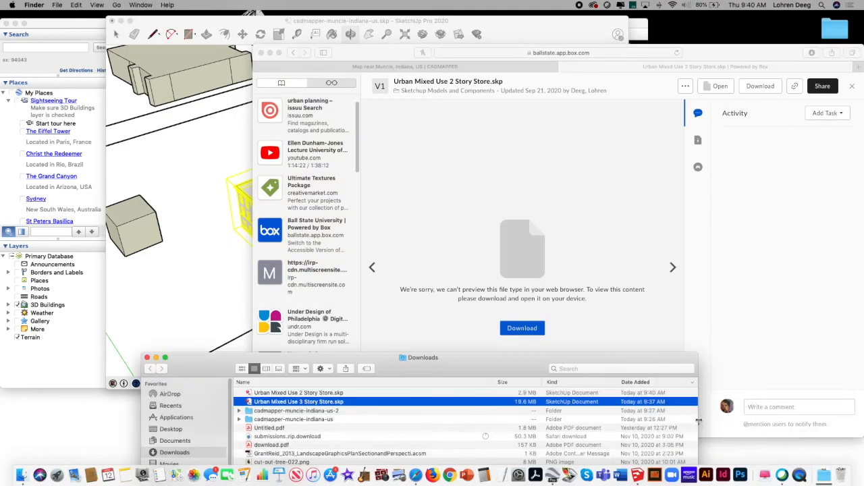
{"action": "left_click_drag", "start_coordinate": [451, 363], "coordinate": [590, 202]}
{"action": "left_click", "coordinate": [497, 233]}
{"action": "double_click", "coordinate": [496, 233]}
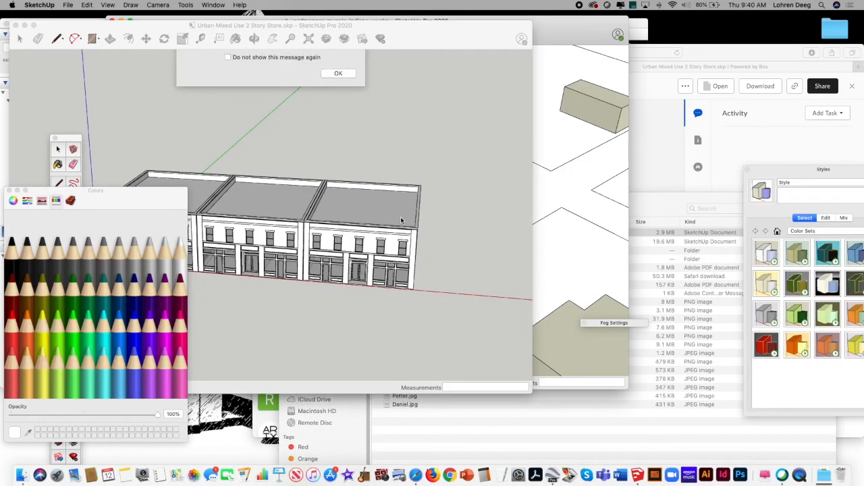
{"action": "left_click", "coordinate": [339, 112]}
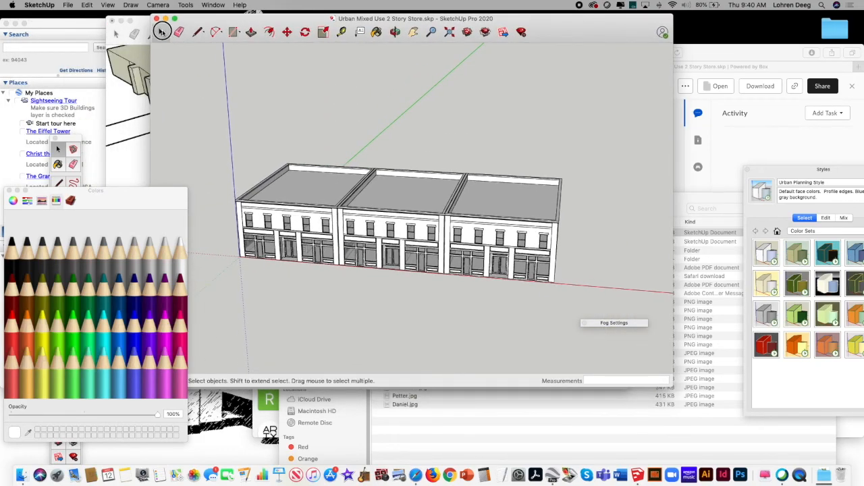
Step: Copy the entire two-story store row to the clipboard and return to the street area beside the pasted stores in the cadmapper-muncie-indiana-us model
{"action": "left_click", "coordinate": [316, 213]}
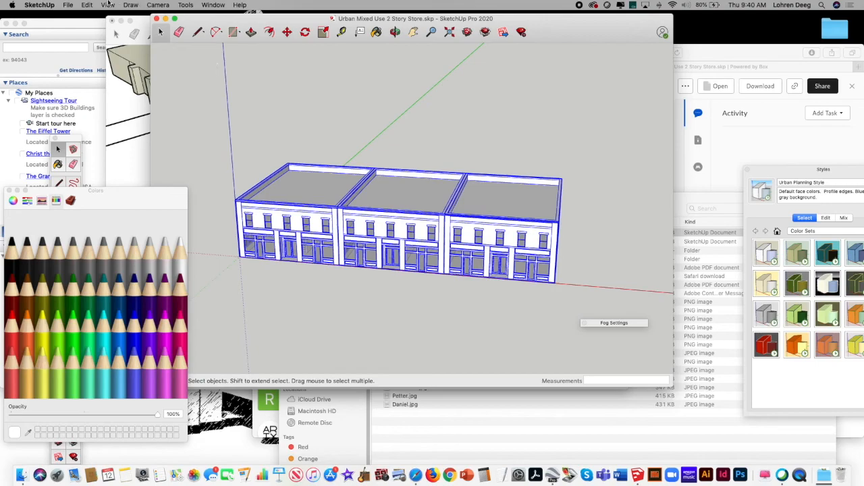
{"action": "left_click", "coordinate": [83, 6]}
{"action": "left_click", "coordinate": [106, 48]}
{"action": "left_click_drag", "start_coordinate": [189, 19], "coordinate": [468, 58]}
{"action": "left_click", "coordinate": [221, 164]}
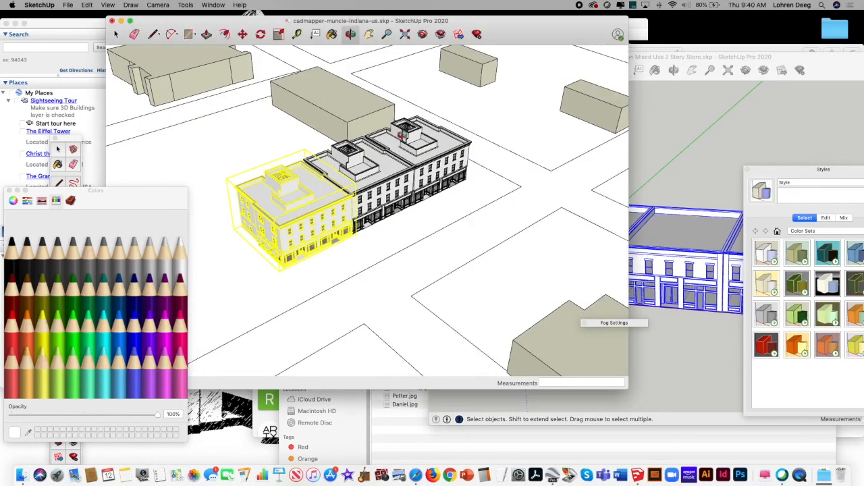
{"action": "left_click", "coordinate": [368, 34]}
{"action": "left_click_drag", "start_coordinate": [363, 171], "coordinate": [457, 111]}
{"action": "left_click", "coordinate": [116, 34]}
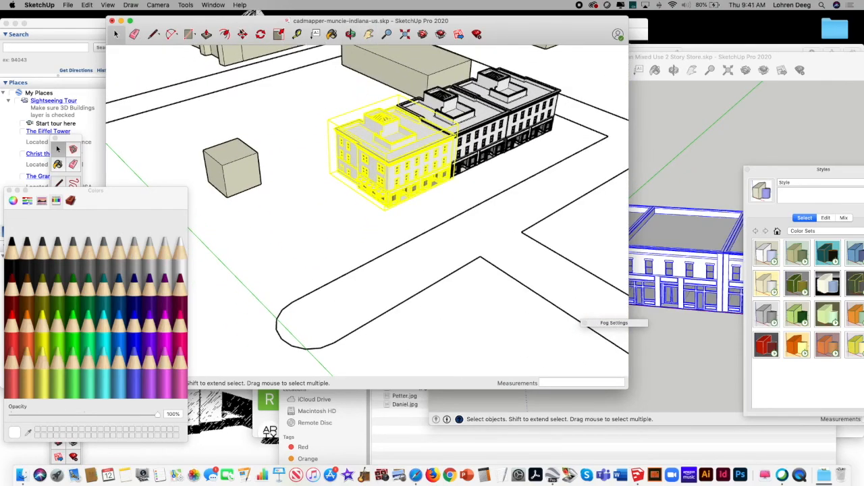
{"action": "left_click", "coordinate": [242, 33]}
{"action": "left_click_drag", "start_coordinate": [391, 136], "coordinate": [270, 193]}
{"action": "key", "text": "Escape"}
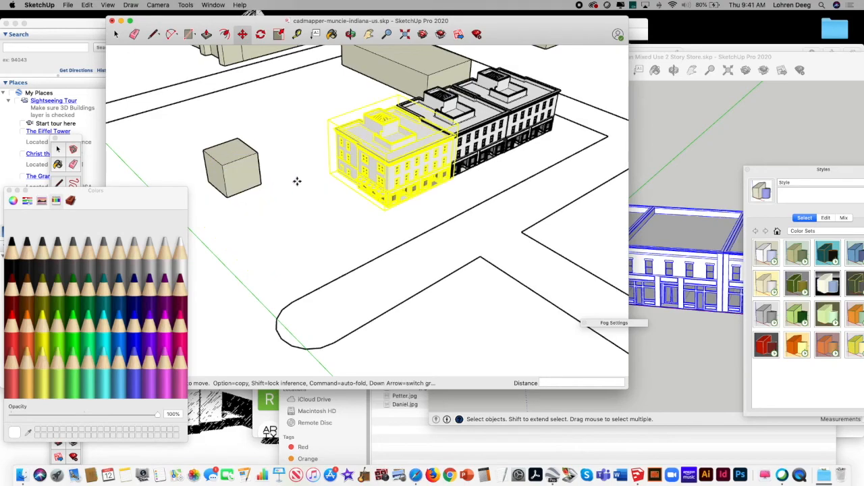
Step: Paste the two-story store row along the street at the near end of the three-story stores
{"action": "left_click", "coordinate": [91, 5]}
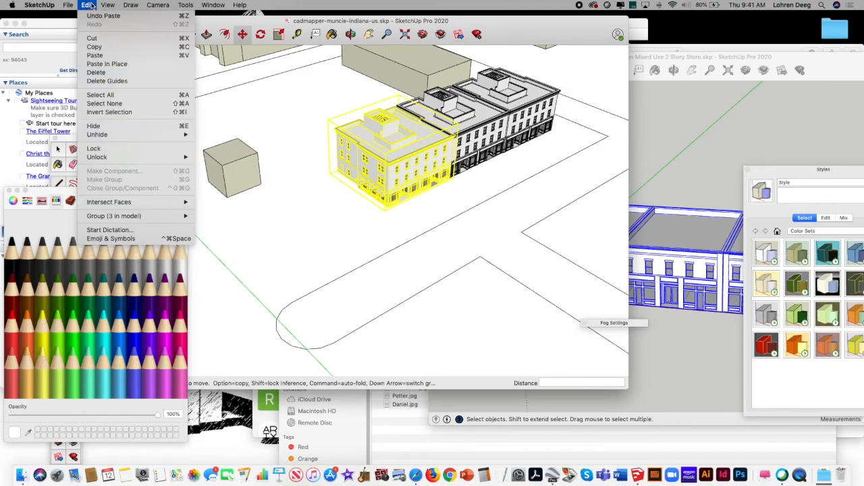
{"action": "left_click", "coordinate": [104, 57]}
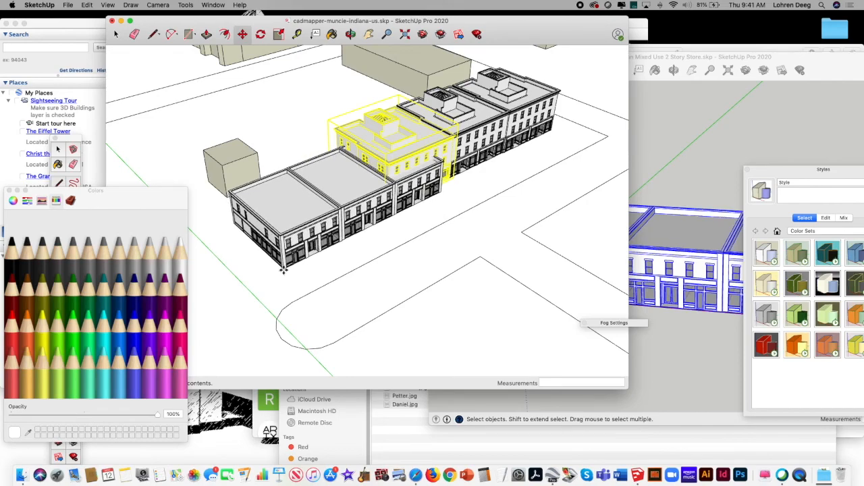
{"action": "left_click", "coordinate": [283, 269]}
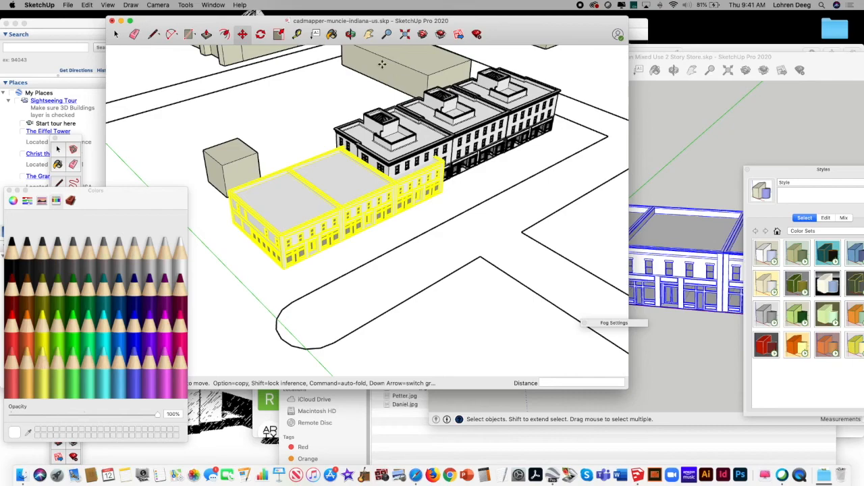
Step: Examine the combined row of stores within the surrounding blocks from farther away and from a higher angle
{"action": "left_click", "coordinate": [351, 34]}
{"action": "left_click_drag", "start_coordinate": [381, 145], "coordinate": [419, 161]}
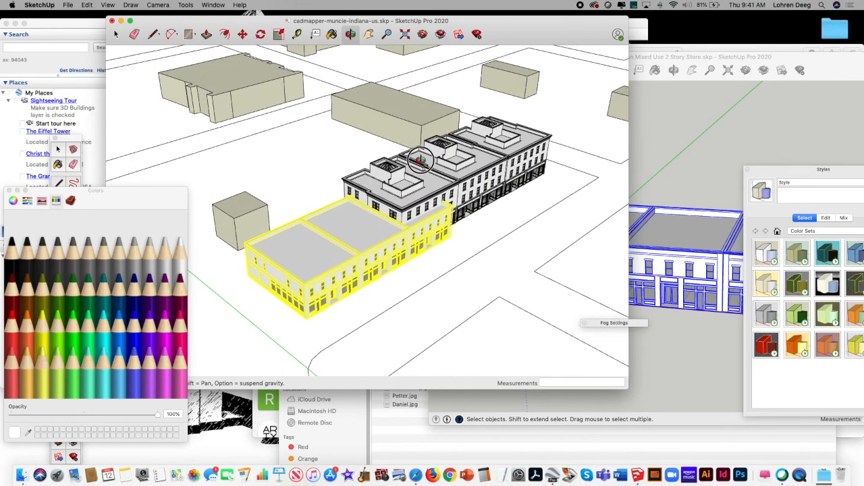
{"action": "left_click", "coordinate": [115, 34]}
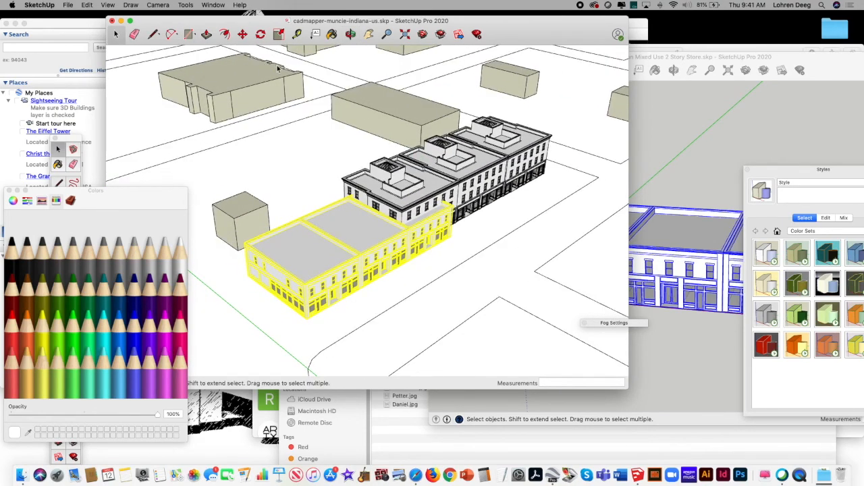
{"action": "left_click", "coordinate": [350, 34]}
{"action": "left_click", "coordinate": [371, 36]}
{"action": "left_click", "coordinate": [388, 35]}
{"action": "left_click_drag", "start_coordinate": [395, 143], "coordinate": [341, 243]}
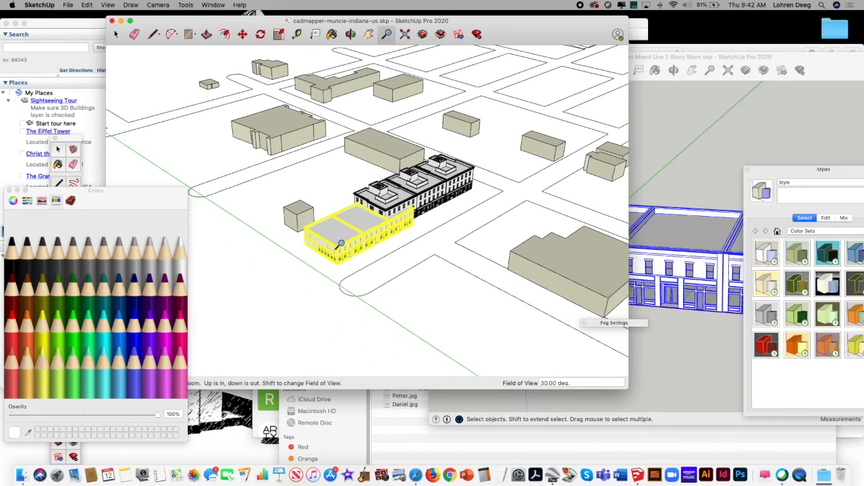
{"action": "left_click", "coordinate": [115, 34]}
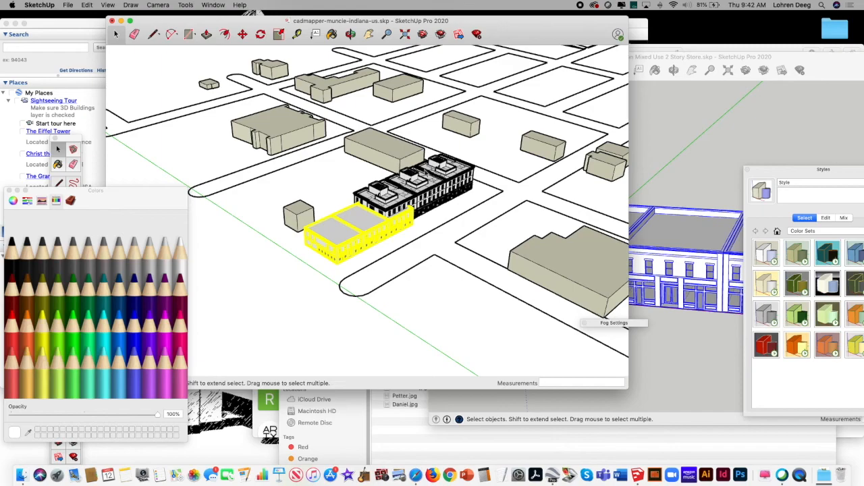
{"action": "left_click", "coordinate": [459, 173]}
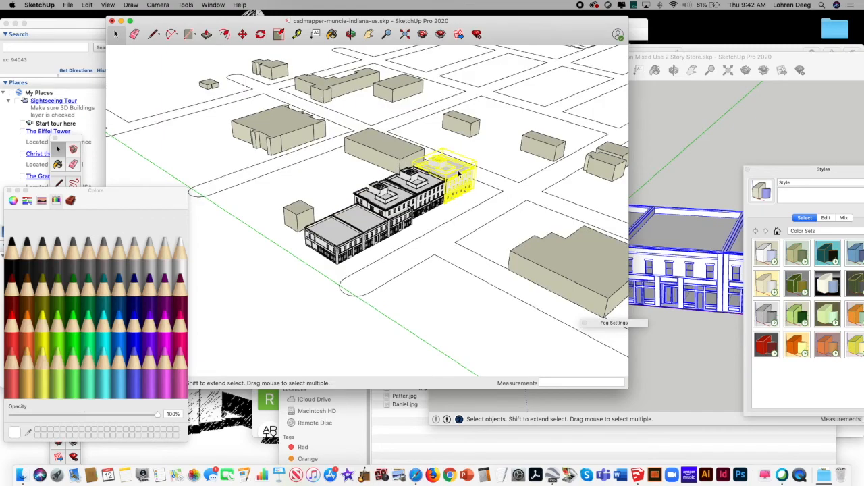
{"action": "left_click", "coordinate": [460, 211]}
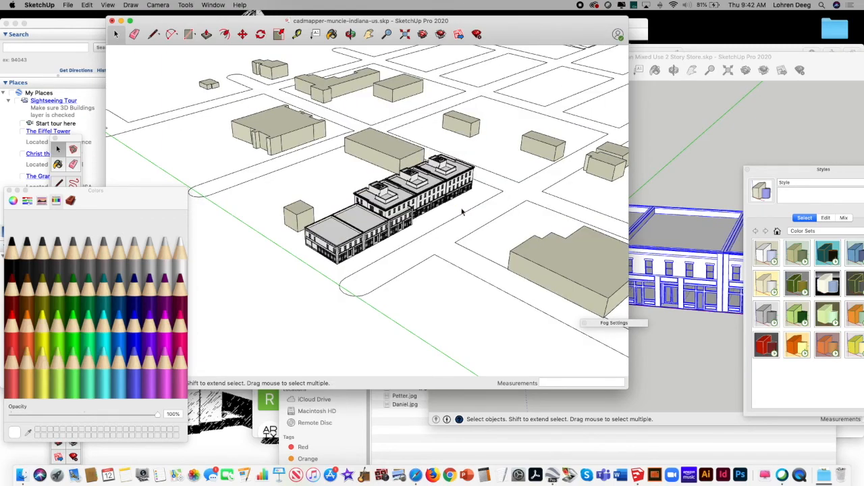
{"action": "left_click", "coordinate": [352, 34]}
{"action": "left_click_drag", "start_coordinate": [398, 178], "coordinate": [391, 196]}
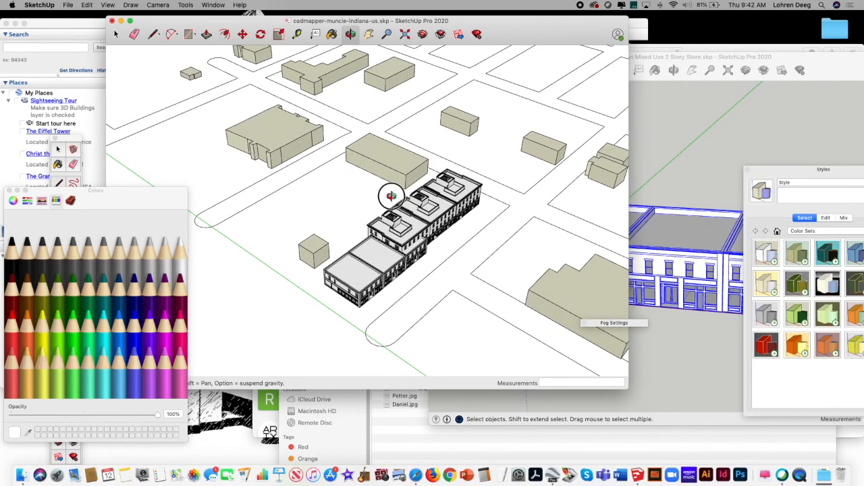
{"action": "left_click", "coordinate": [115, 33]}
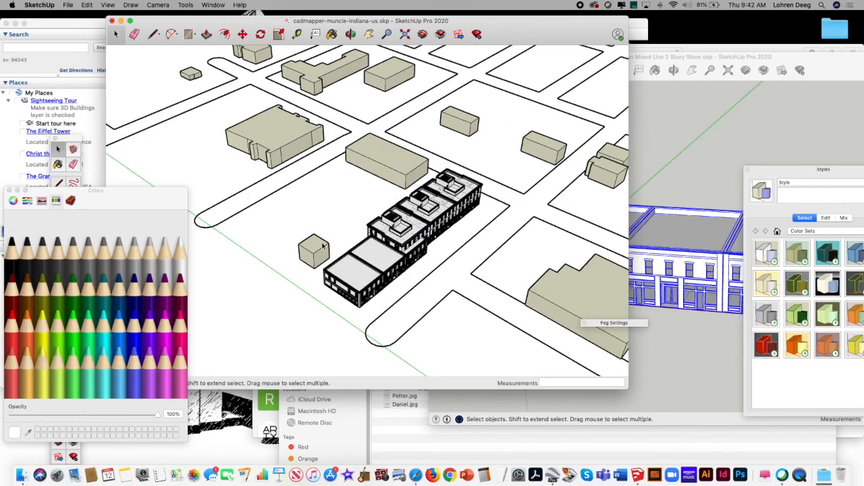
Step: Select the three three-story stores together with the two-story row and combine them into one group
{"action": "left_click", "coordinate": [352, 260]}
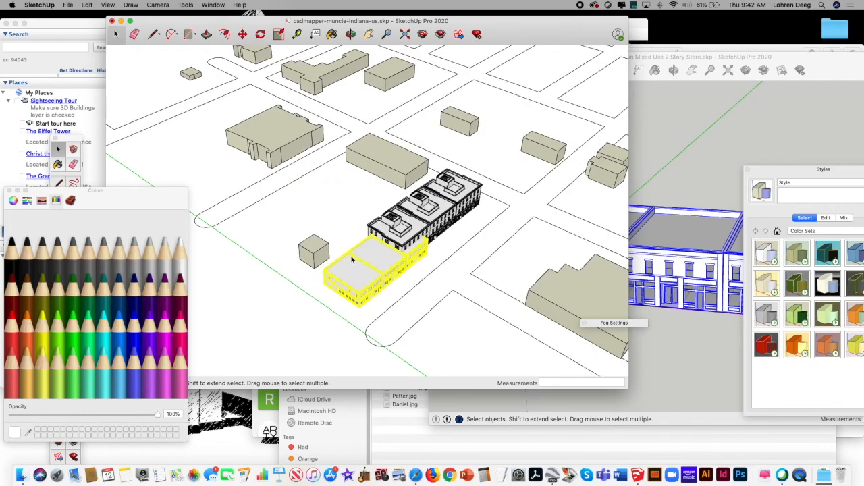
{"action": "left_click", "coordinate": [403, 233]}
{"action": "left_click", "coordinate": [437, 211]}
{"action": "left_click", "coordinate": [458, 187]}
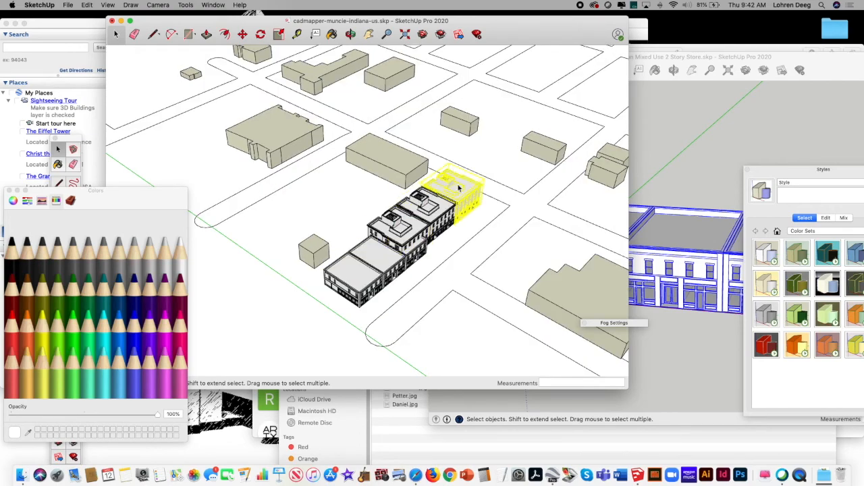
{"action": "left_click", "coordinate": [436, 212], "text": "shift"}
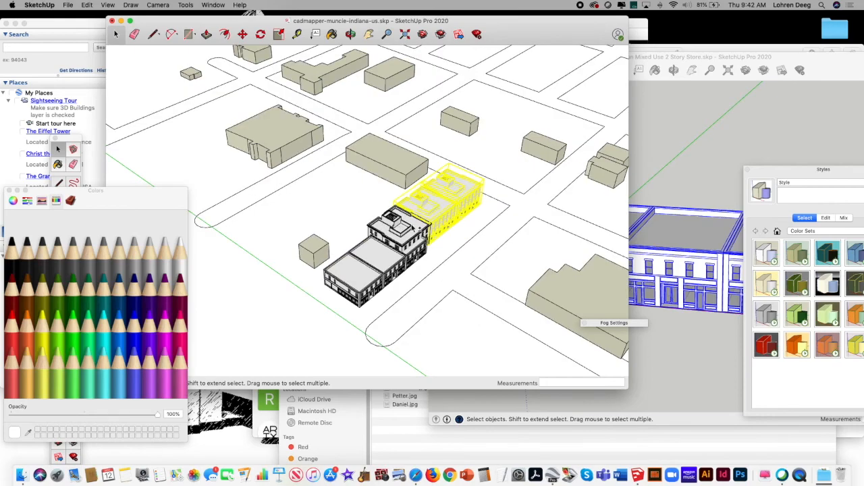
{"action": "left_click", "coordinate": [411, 227], "text": "shift"}
{"action": "left_click", "coordinate": [381, 262], "text": "shift"}
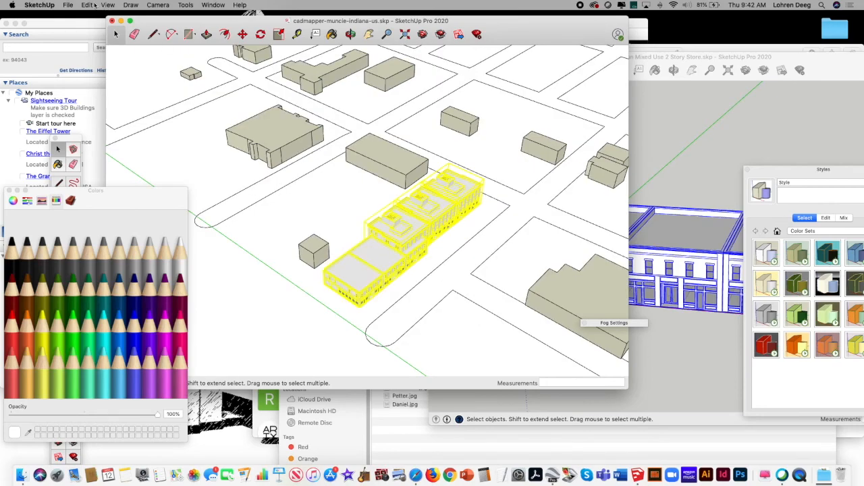
{"action": "left_click", "coordinate": [88, 5]}
{"action": "mouse_move", "coordinate": [101, 5]}
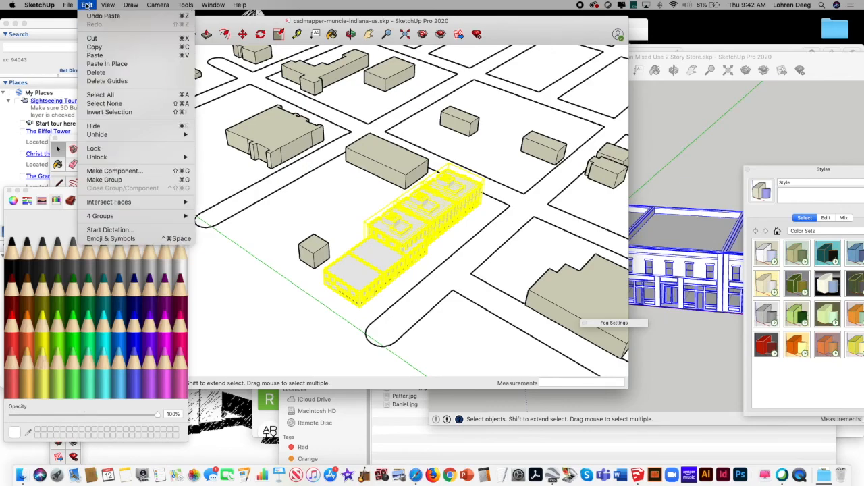
{"action": "left_click", "coordinate": [104, 179]}
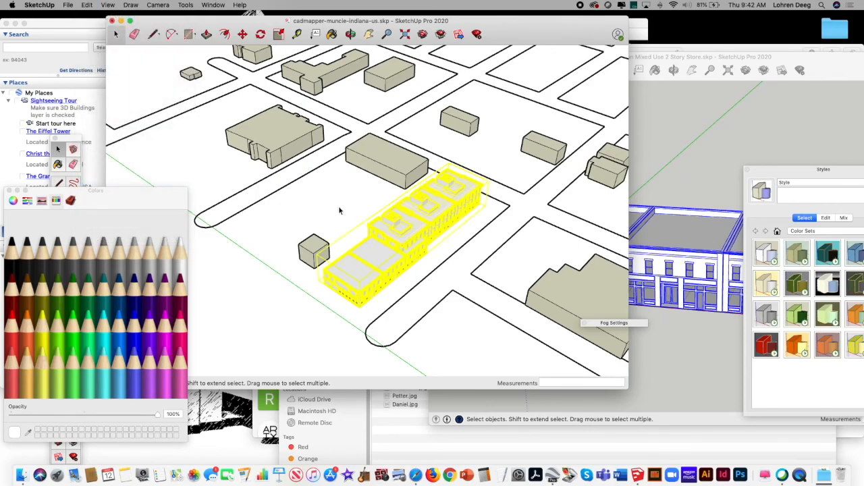
Step: Move the grouped store row about 471' along the green axis, past the large notched building
{"action": "left_click", "coordinate": [244, 35]}
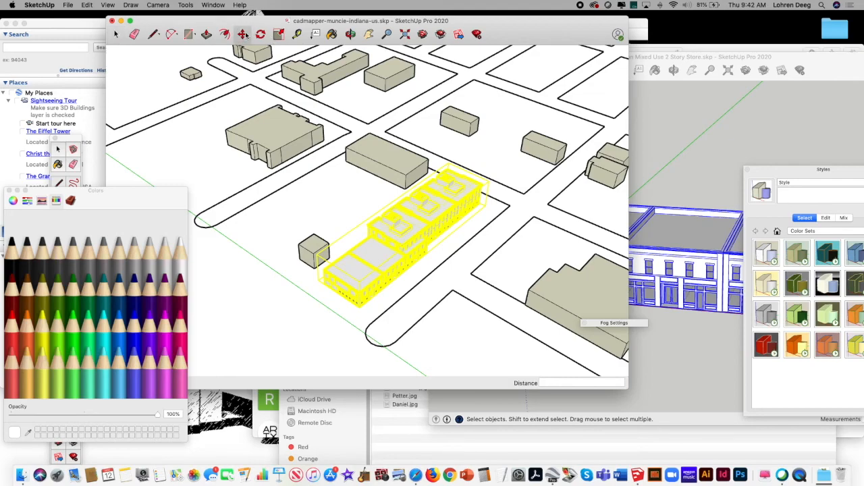
{"action": "left_click", "coordinate": [406, 240]}
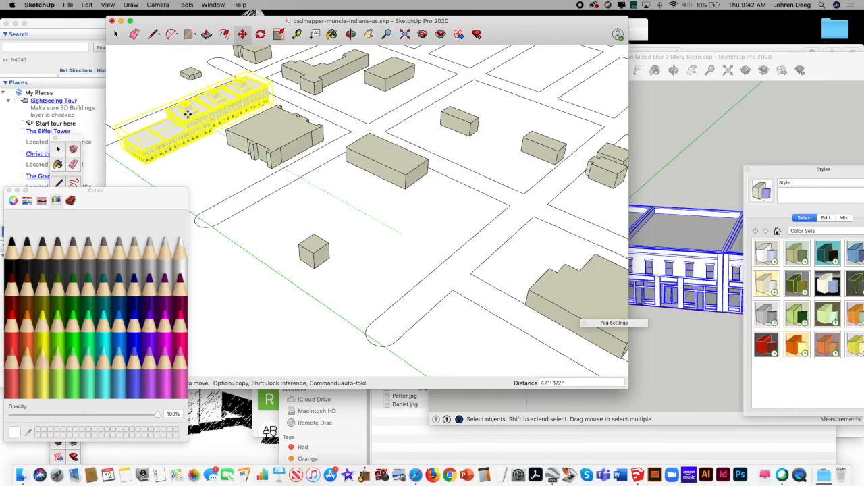
{"action": "left_click", "coordinate": [188, 115]}
Step: Rotate the grouped store row 180 degrees about its near front corner
{"action": "left_click", "coordinate": [369, 34]}
{"action": "left_click_drag", "start_coordinate": [362, 126], "coordinate": [444, 152]}
{"action": "left_click_drag", "start_coordinate": [376, 141], "coordinate": [341, 143]}
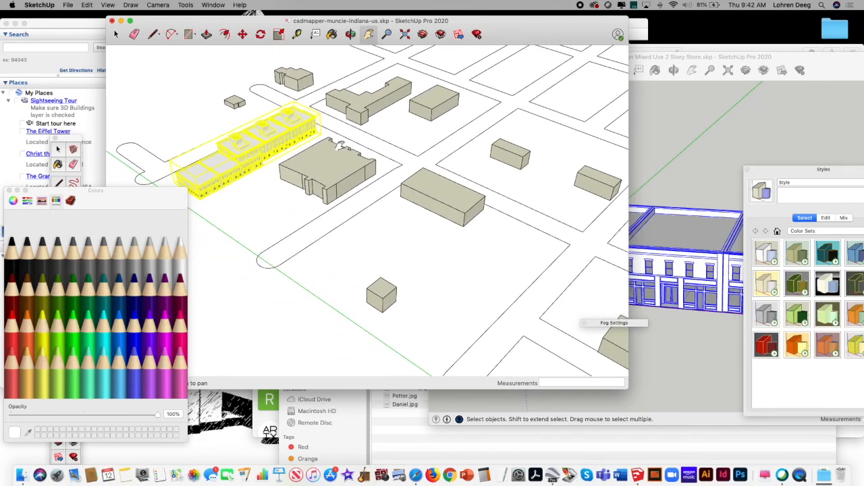
{"action": "middle_click_drag", "start_coordinate": [288, 103], "coordinate": [322, 101]}
{"action": "left_click", "coordinate": [261, 36]}
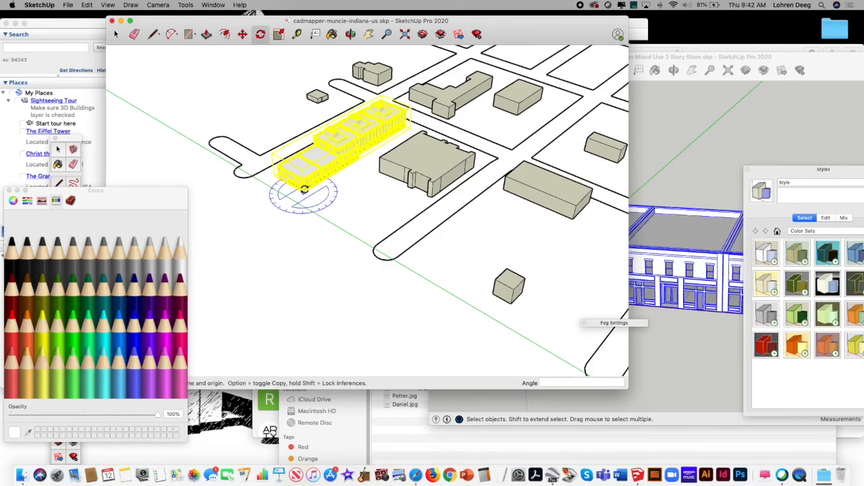
{"action": "left_click", "coordinate": [304, 189]}
{"action": "left_click", "coordinate": [353, 216]}
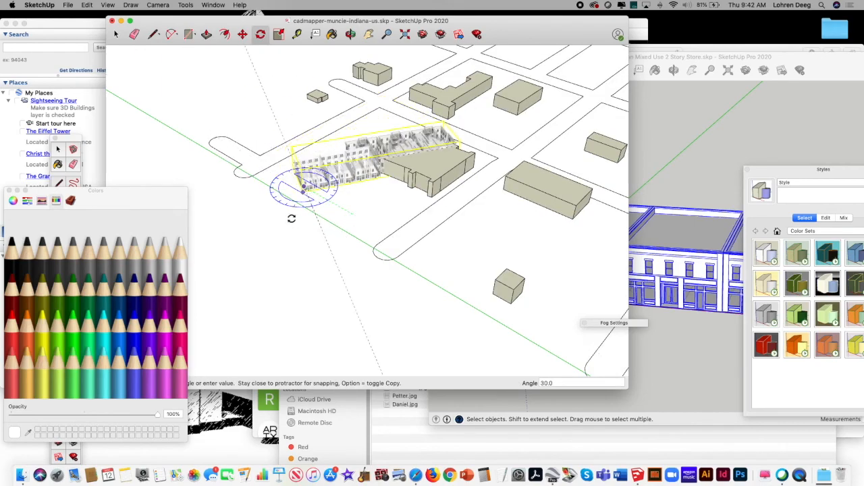
{"action": "left_click", "coordinate": [280, 168]}
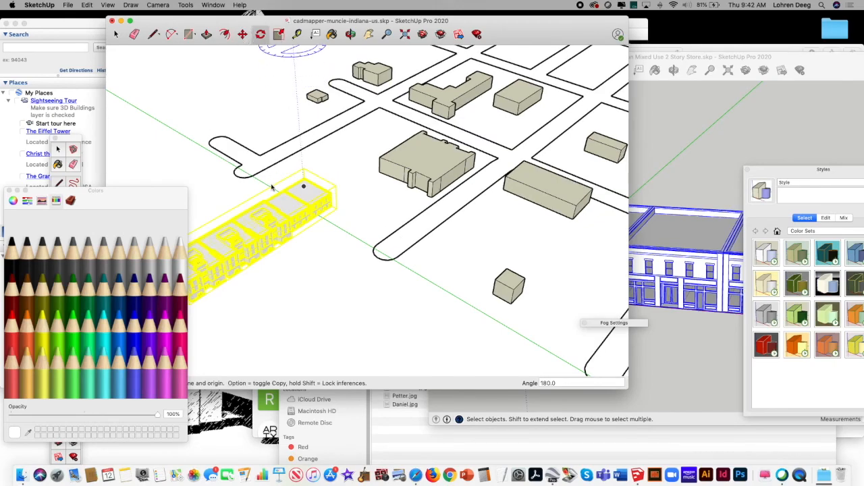
Step: Move the rotated store row about 660' onto the block across the street, overlapping the small box building
{"action": "key", "text": "m"}
{"action": "left_click", "coordinate": [260, 226]}
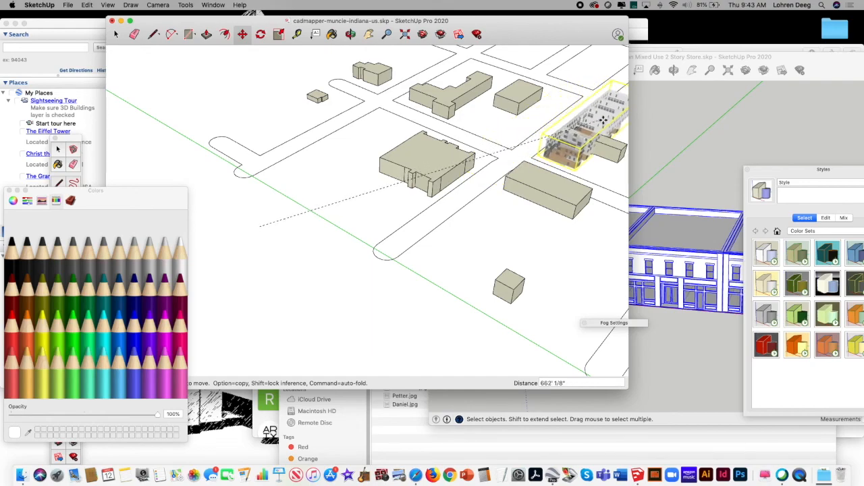
{"action": "left_click", "coordinate": [603, 119]}
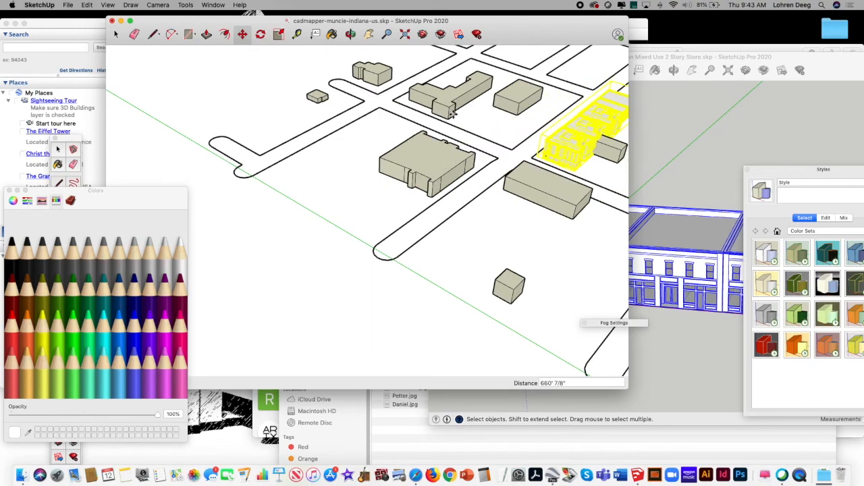
Step: Delete the small box building that overlaps the relocated store row
{"action": "left_click", "coordinate": [116, 34]}
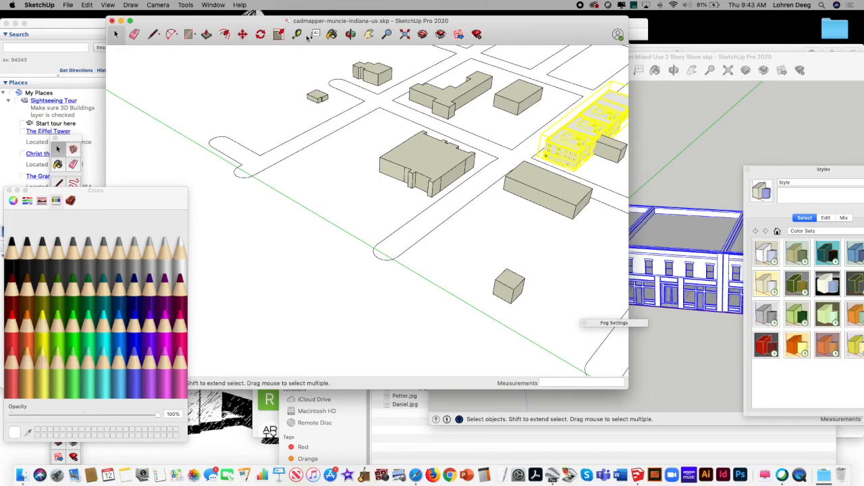
{"action": "left_click", "coordinate": [368, 33]}
{"action": "left_click_drag", "start_coordinate": [448, 183], "coordinate": [347, 212]}
{"action": "left_click", "coordinate": [386, 33]}
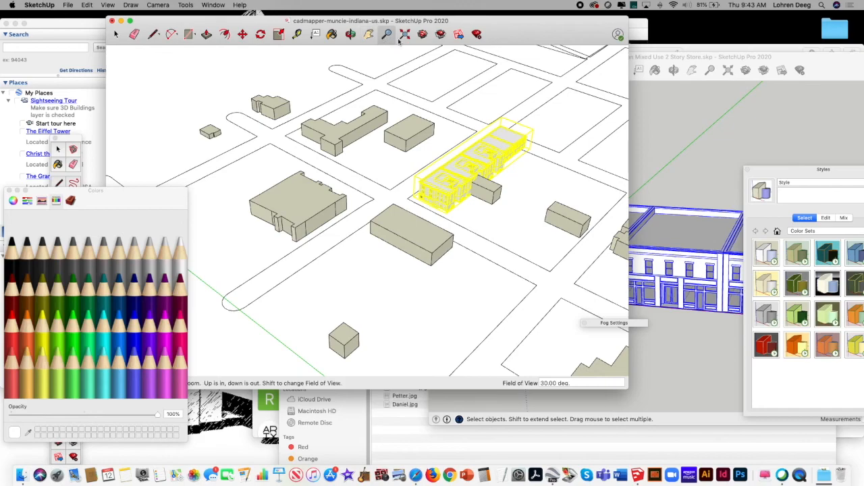
{"action": "left_click_drag", "start_coordinate": [457, 169], "coordinate": [520, 103]}
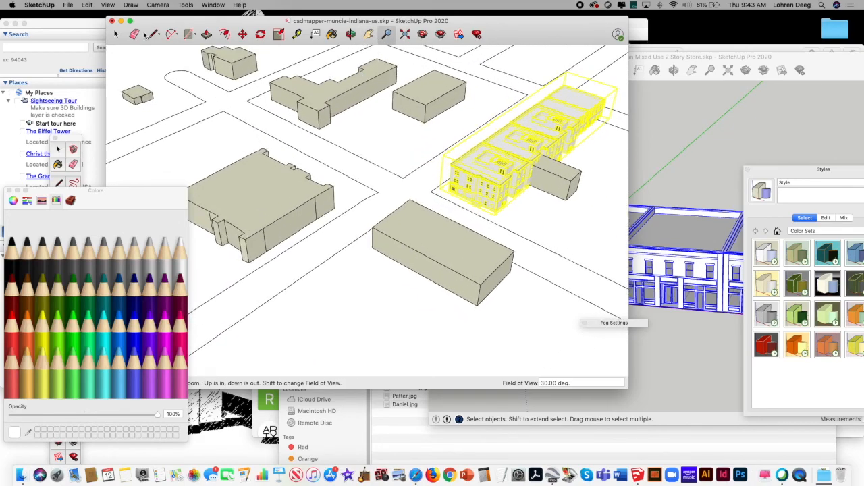
{"action": "left_click", "coordinate": [117, 34]}
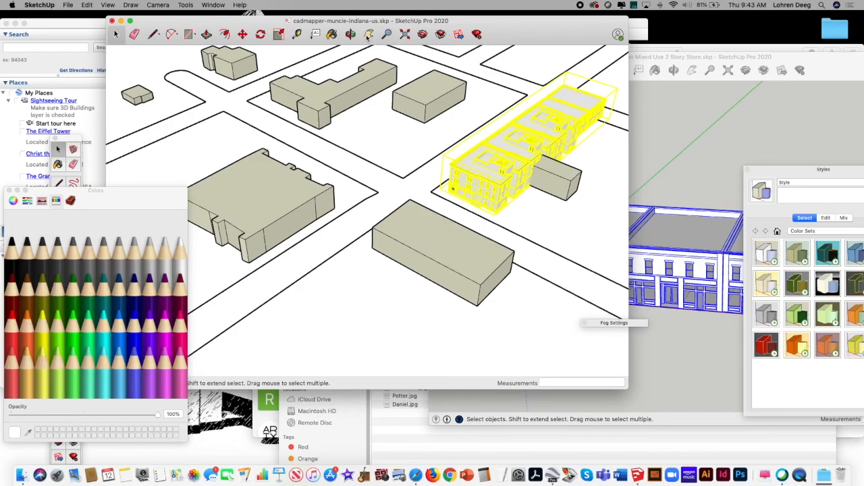
{"action": "left_click", "coordinate": [369, 34]}
{"action": "left_click_drag", "start_coordinate": [417, 119], "coordinate": [294, 119]}
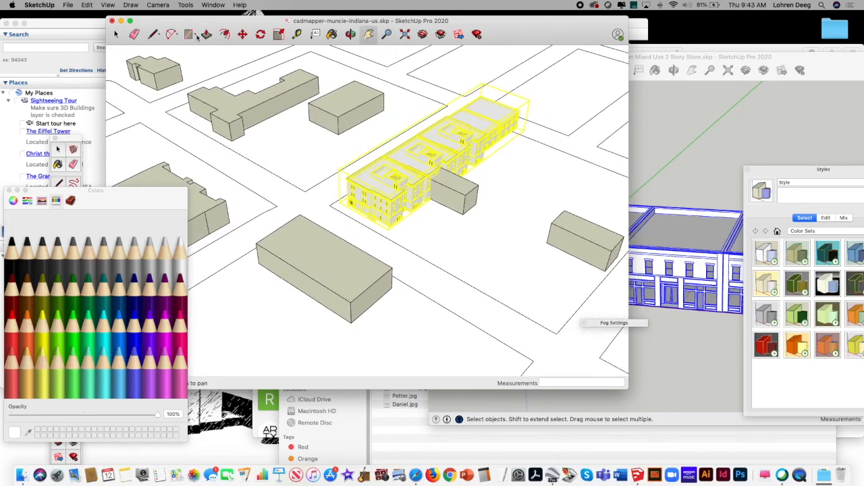
{"action": "key", "text": "space"}
{"action": "left_click", "coordinate": [457, 195]}
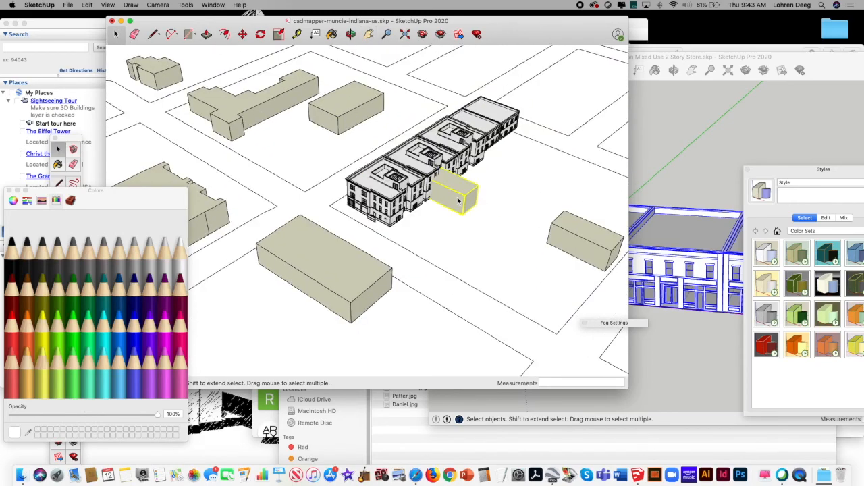
{"action": "key", "text": "Delete"}
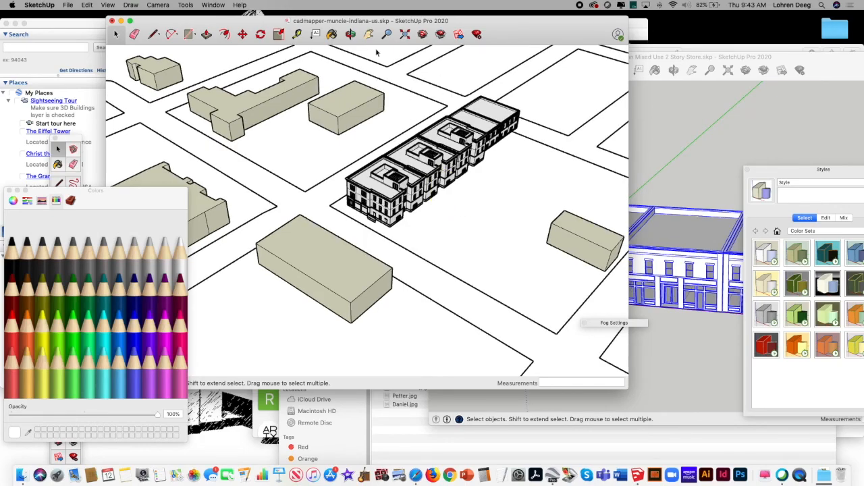
Step: Open the grouped store row for editing and delete the tall store that adjoins the two-story stores
{"action": "left_click", "coordinate": [351, 34]}
{"action": "left_click_drag", "start_coordinate": [416, 148], "coordinate": [236, 106]}
{"action": "left_click_drag", "start_coordinate": [318, 170], "coordinate": [403, 251]}
{"action": "left_click", "coordinate": [115, 34]}
{"action": "left_click", "coordinate": [396, 206]}
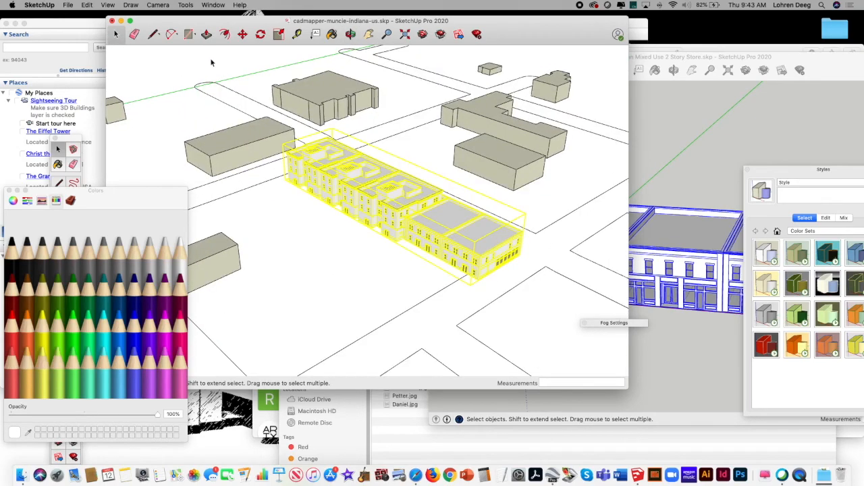
{"action": "left_click", "coordinate": [88, 6]}
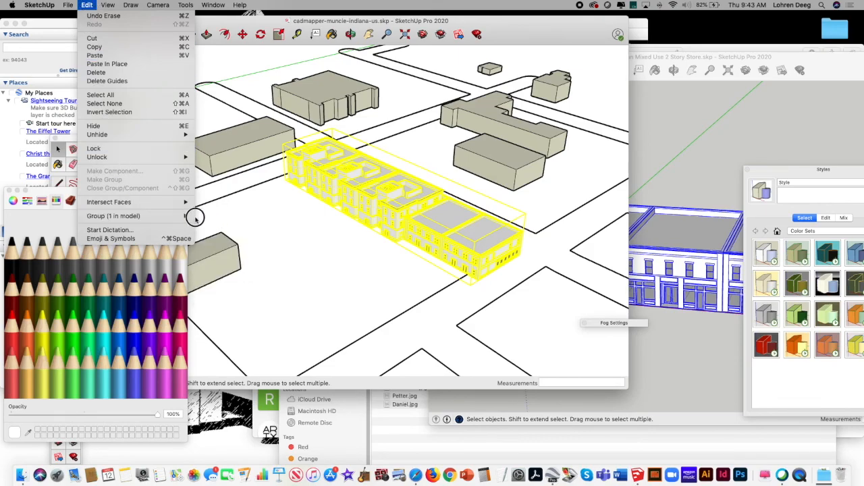
{"action": "mouse_move", "coordinate": [195, 217]}
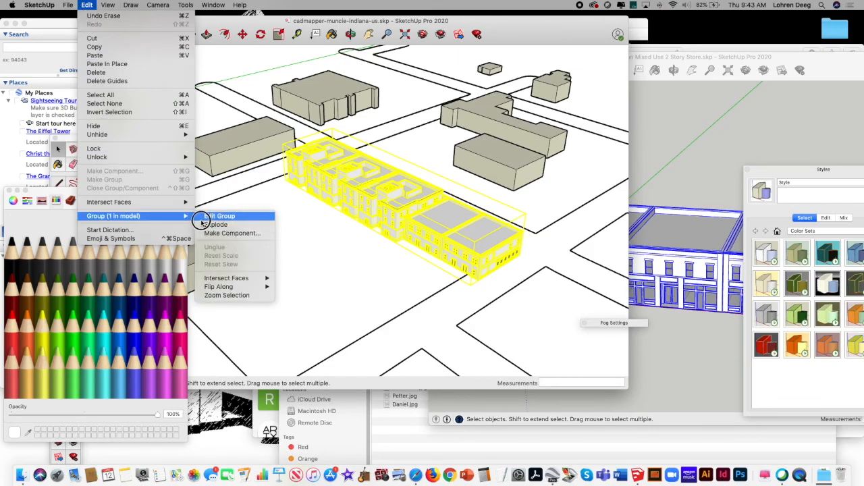
{"action": "left_click", "coordinate": [215, 216]}
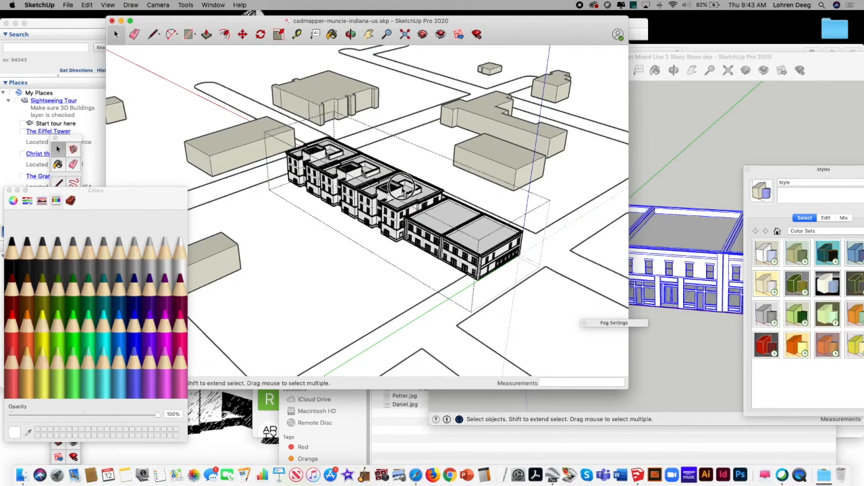
{"action": "key", "text": "Delete"}
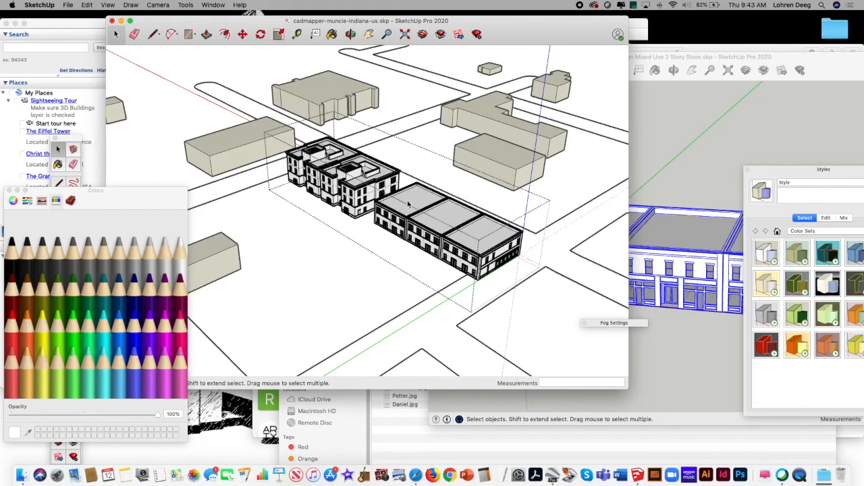
Step: Move the two-story stores inside the group about 16' 11" towards the remaining tall stores, and close the group
{"action": "left_click", "coordinate": [407, 204]}
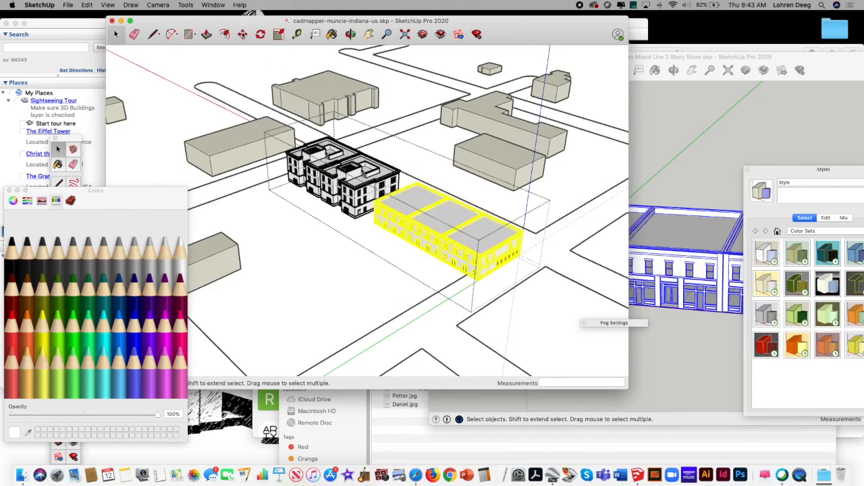
{"action": "key", "text": "m"}
{"action": "left_click", "coordinate": [420, 237]}
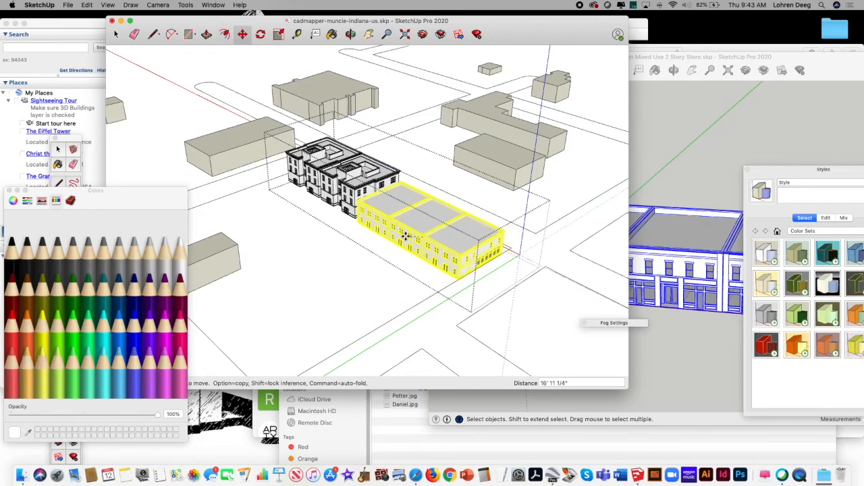
{"action": "left_click", "coordinate": [405, 236]}
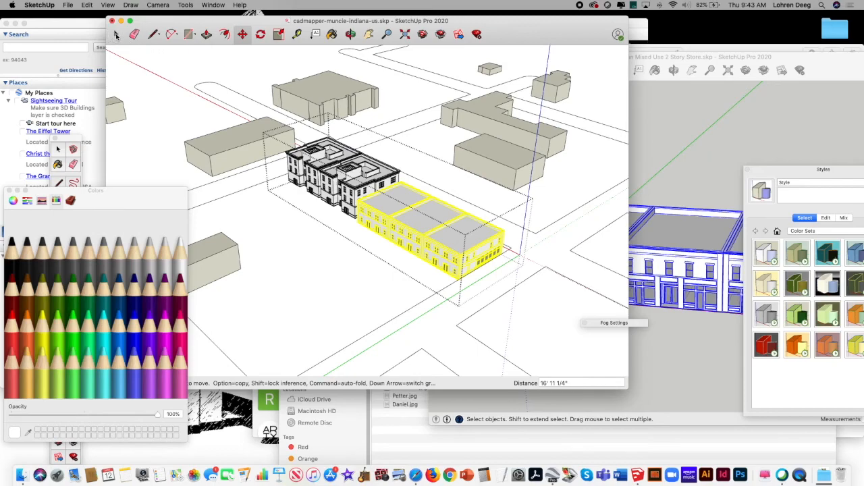
{"action": "left_click", "coordinate": [116, 35]}
{"action": "left_click", "coordinate": [196, 94]}
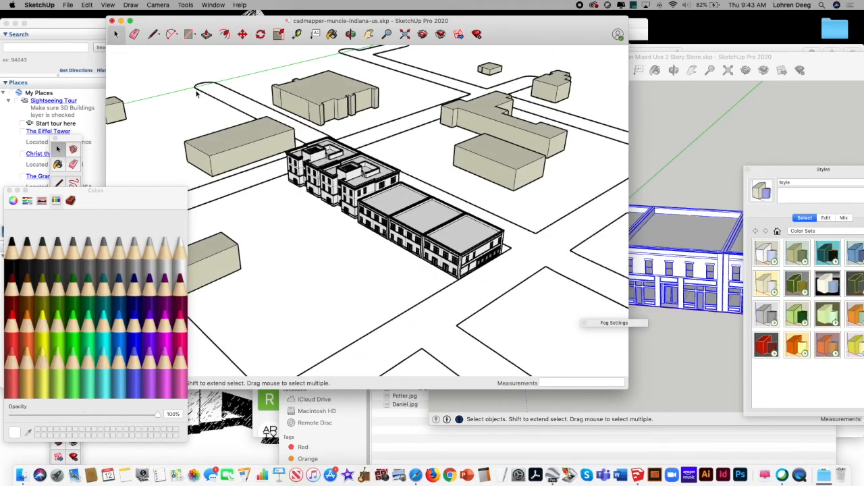
Step: Open the model's tag list and add a tag named New Buildings
{"action": "left_click", "coordinate": [350, 34]}
{"action": "left_click_drag", "start_coordinate": [454, 183], "coordinate": [443, 164]}
{"action": "left_click_drag", "start_coordinate": [378, 99], "coordinate": [459, 126]}
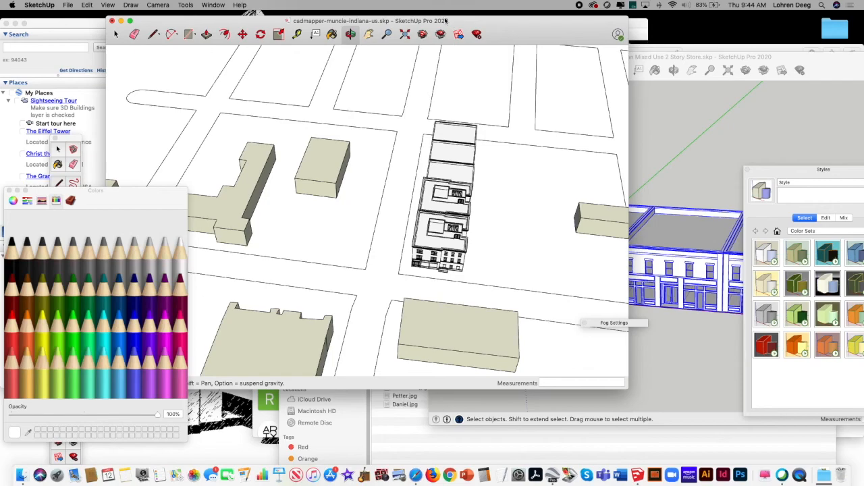
{"action": "left_click", "coordinate": [211, 4]}
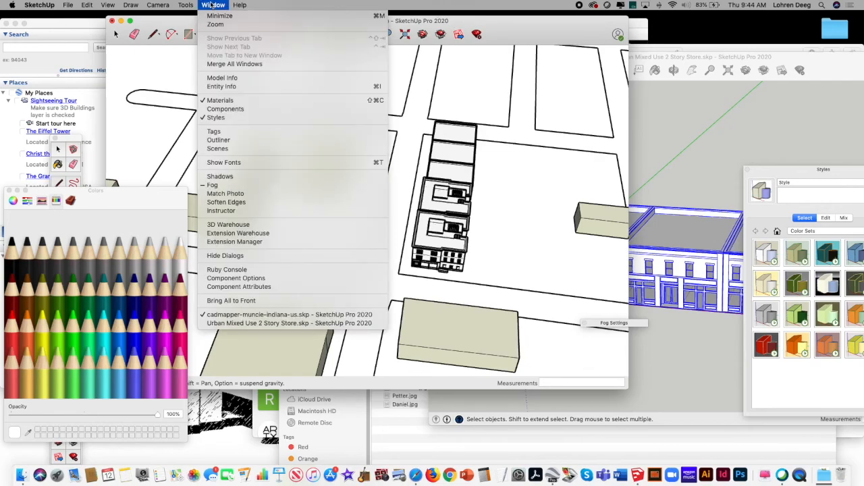
{"action": "left_click", "coordinate": [298, 129]}
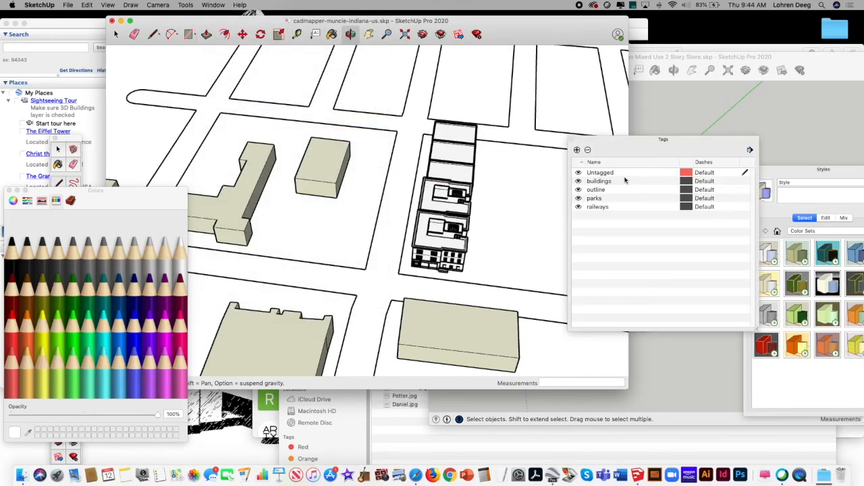
{"action": "left_click", "coordinate": [115, 34]}
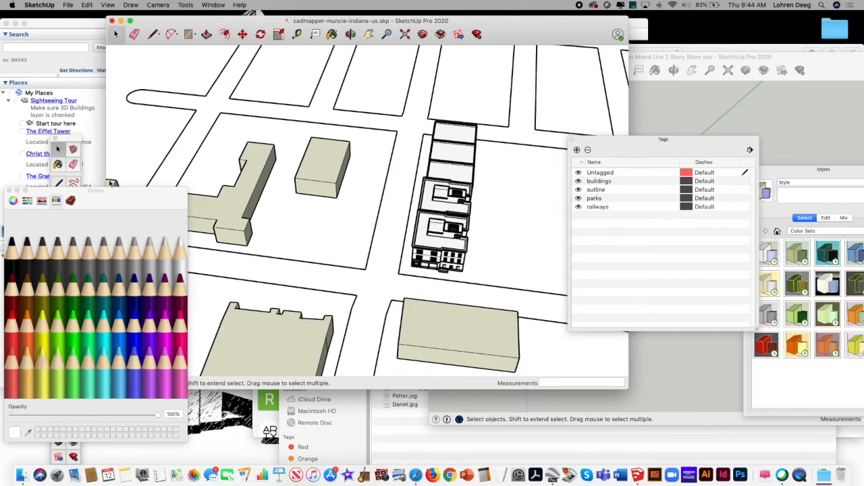
{"action": "left_click", "coordinate": [452, 141]}
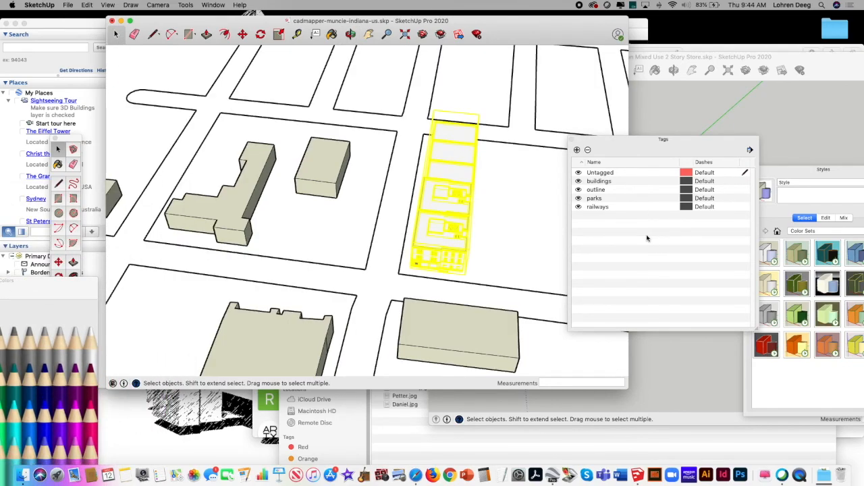
{"action": "left_click", "coordinate": [577, 150]}
{"action": "type", "text": "New Build"}
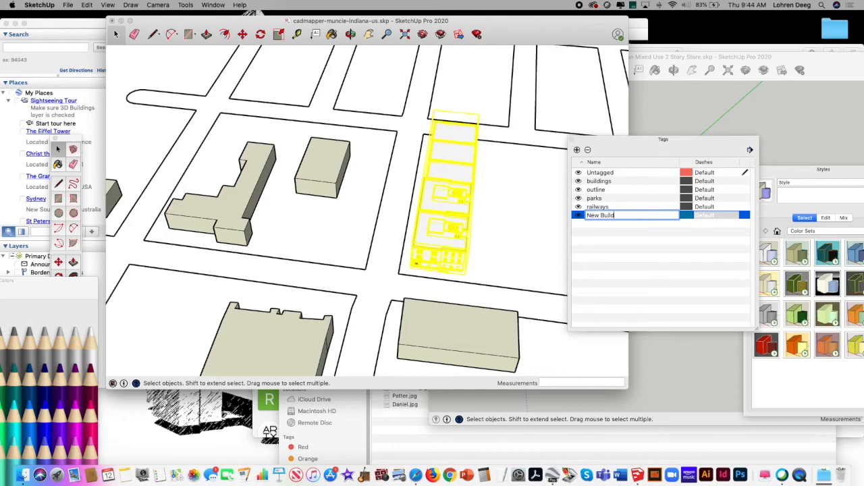
{"action": "type", "text": "ings"}
{"action": "key", "text": "Return"}
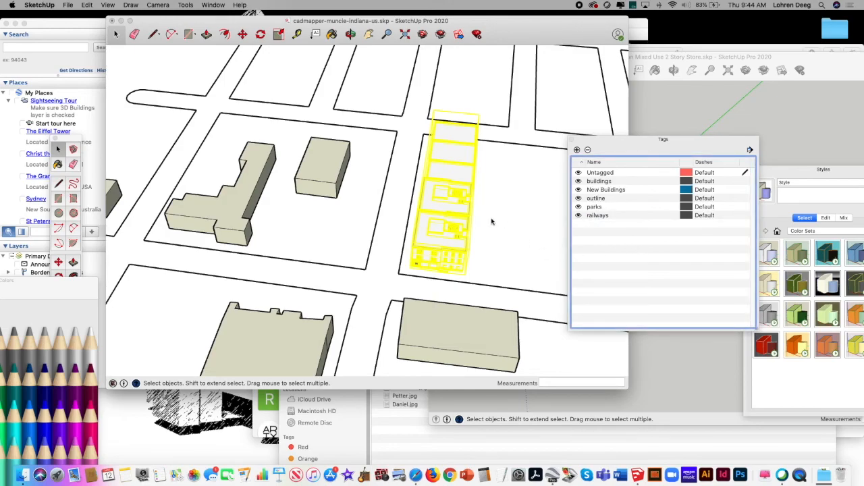
Step: Assign the New Buildings tag to the grouped store row and move its entity information window clear of the tag list
{"action": "left_click", "coordinate": [491, 221]}
{"action": "left_click", "coordinate": [442, 195]}
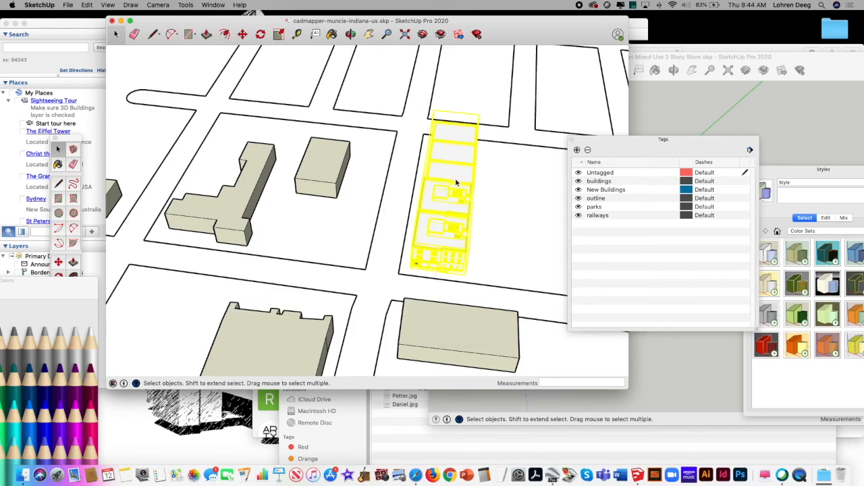
{"action": "right_click", "coordinate": [451, 177]}
{"action": "left_click", "coordinate": [467, 177]}
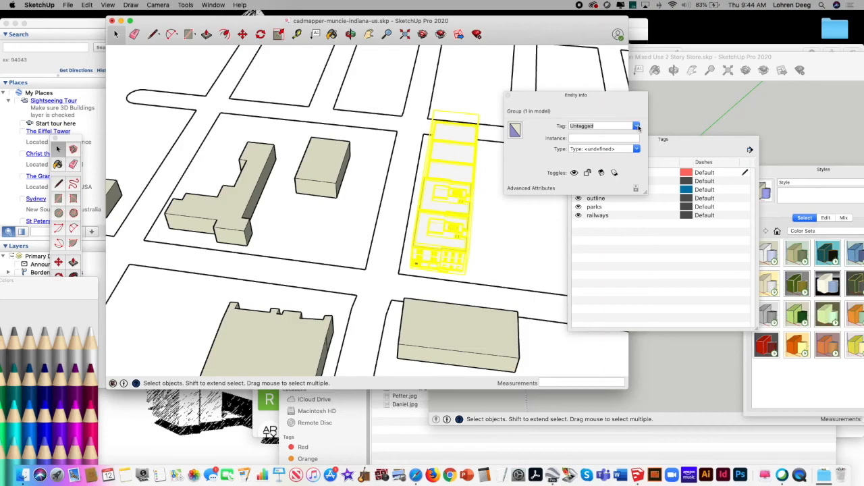
{"action": "left_click", "coordinate": [636, 126]}
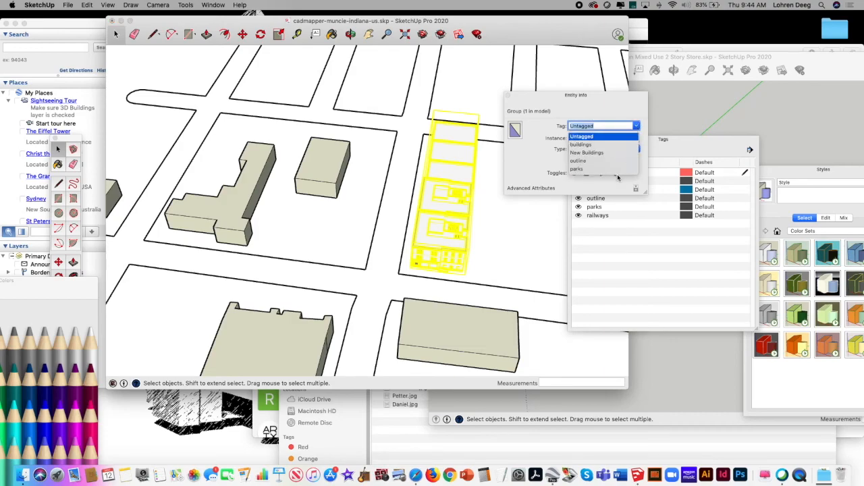
{"action": "left_click", "coordinate": [590, 154]}
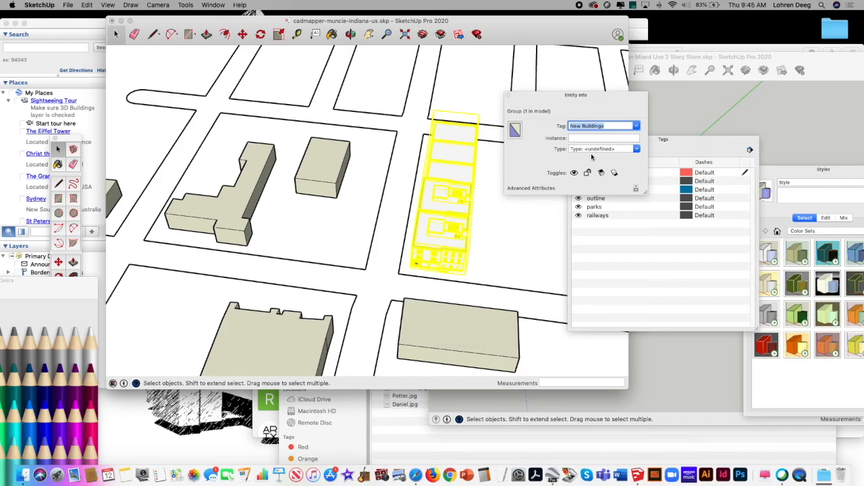
{"action": "left_click_drag", "start_coordinate": [535, 98], "coordinate": [721, 105]}
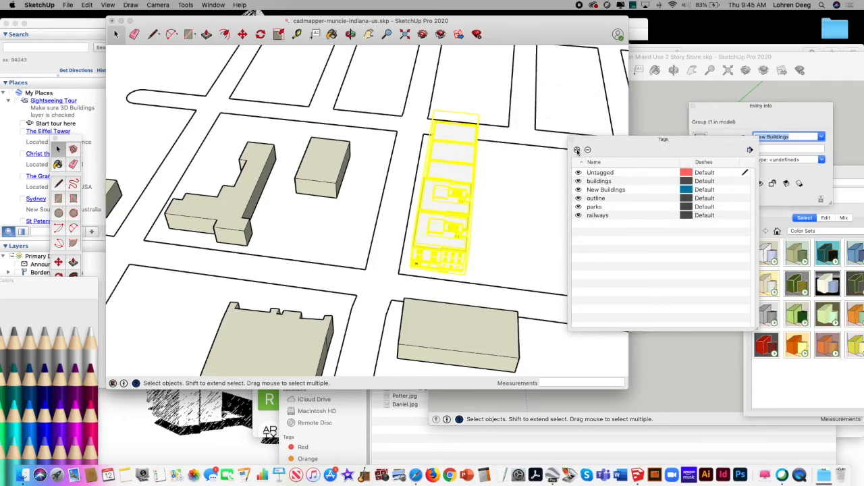
Step: Add a tag named Floor to the tag list
{"action": "double_click", "coordinate": [633, 227]}
{"action": "type", "text": "Floor"}
{"action": "left_click", "coordinate": [636, 277]}
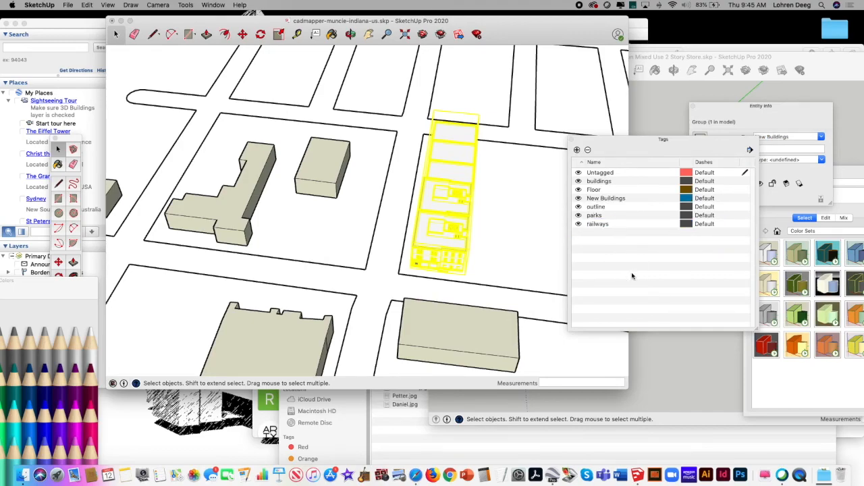
{"action": "left_click", "coordinate": [612, 189]}
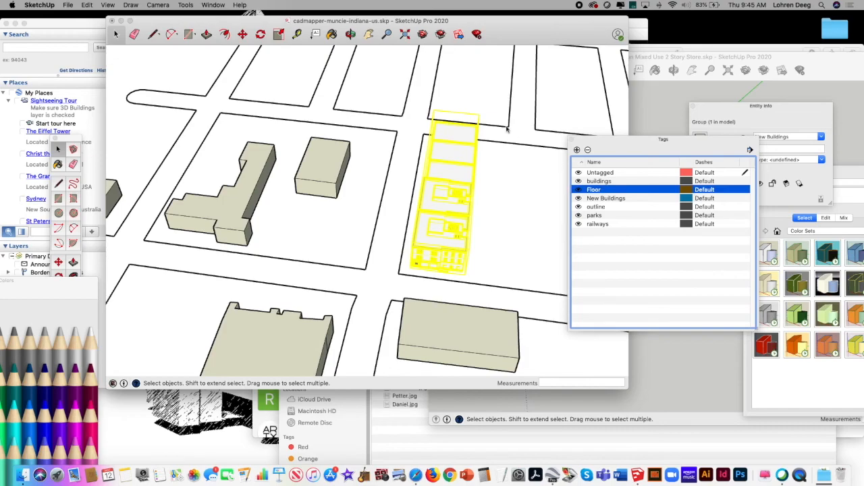
Step: Draw a ground rectangle about 1818' by 1263' that encloses the entire street map
{"action": "left_click", "coordinate": [369, 34]}
{"action": "left_click", "coordinate": [387, 34]}
{"action": "left_click_drag", "start_coordinate": [398, 172], "coordinate": [341, 213]}
{"action": "scroll", "coordinate": [309, 241], "scroll_direction": "down", "scroll_amount": 3}
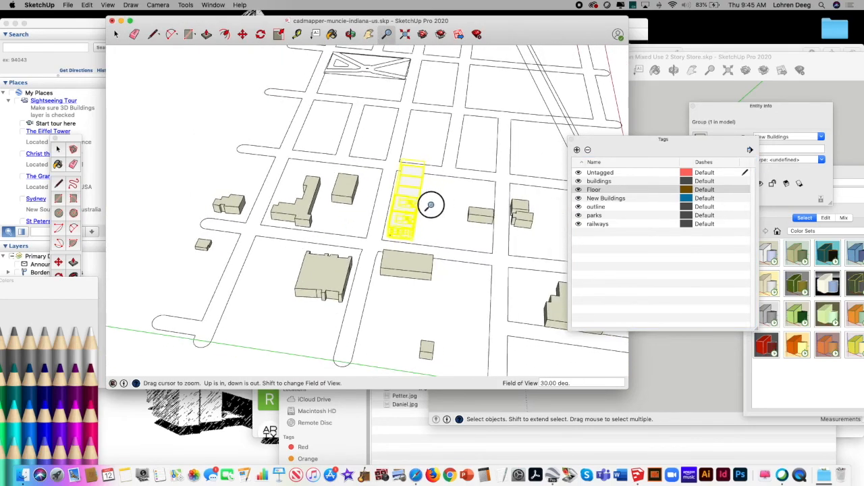
{"action": "scroll", "coordinate": [432, 202], "scroll_direction": "down", "scroll_amount": 3}
{"action": "scroll", "coordinate": [357, 245], "scroll_direction": "down", "scroll_amount": 5}
{"action": "scroll", "coordinate": [408, 216], "scroll_direction": "down", "scroll_amount": 3}
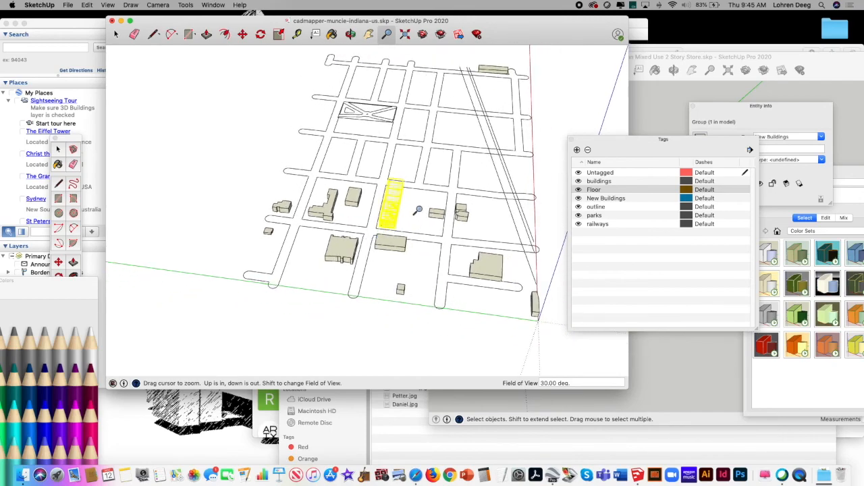
{"action": "left_click", "coordinate": [188, 34]}
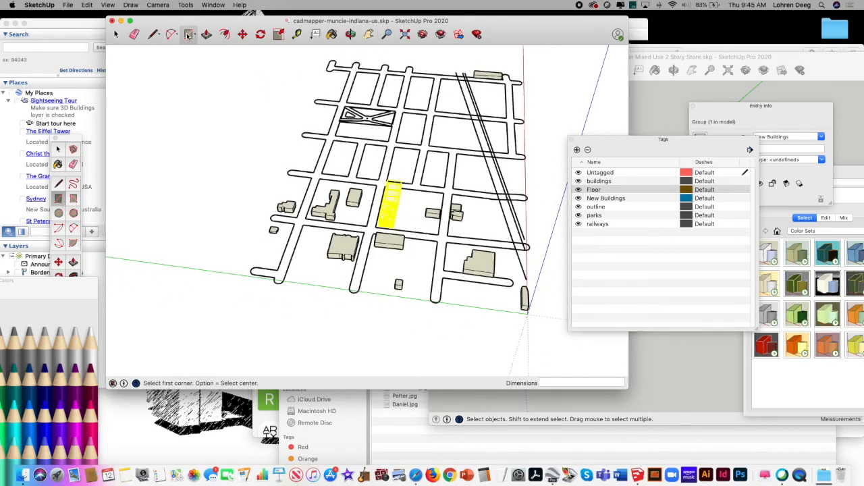
{"action": "left_click", "coordinate": [324, 55]}
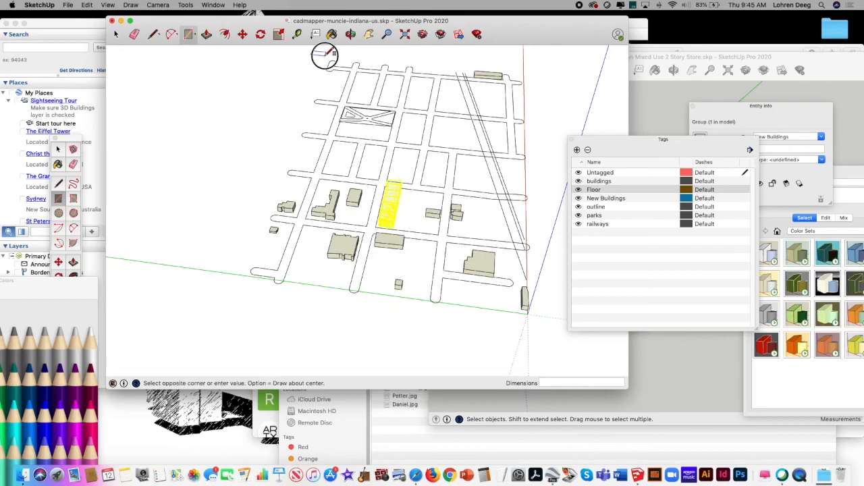
{"action": "left_click", "coordinate": [547, 329]}
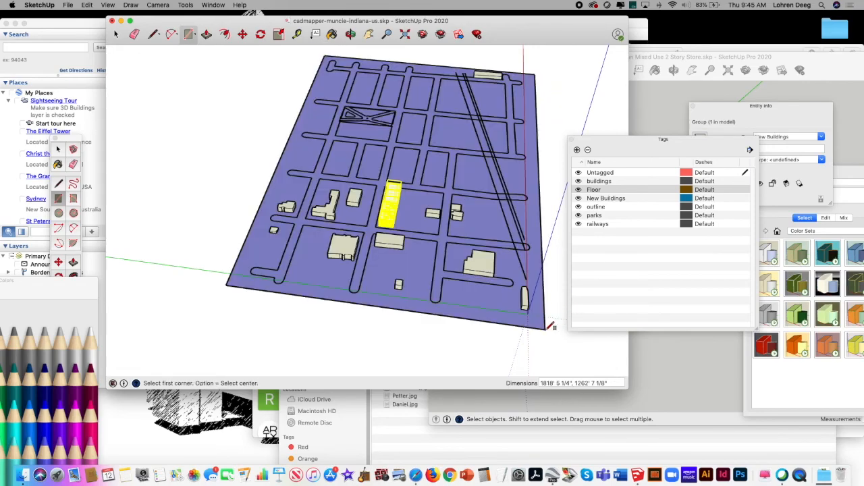
Step: Paint the ground rectangle with the Silver color
{"action": "left_click", "coordinate": [51, 292]}
{"action": "left_click", "coordinate": [61, 348]}
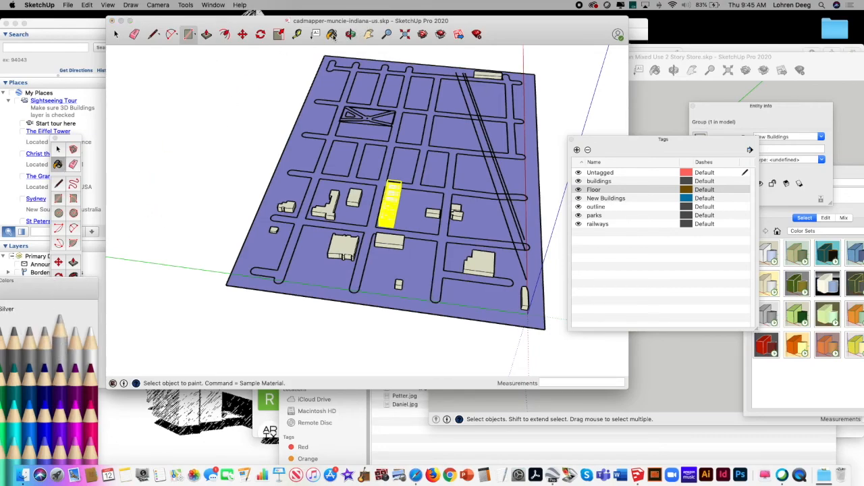
{"action": "left_click", "coordinate": [305, 116]}
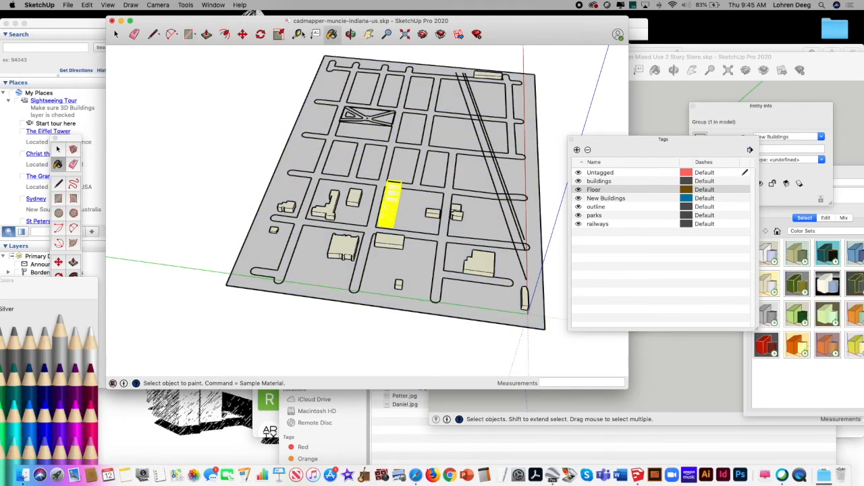
{"action": "left_click", "coordinate": [116, 34]}
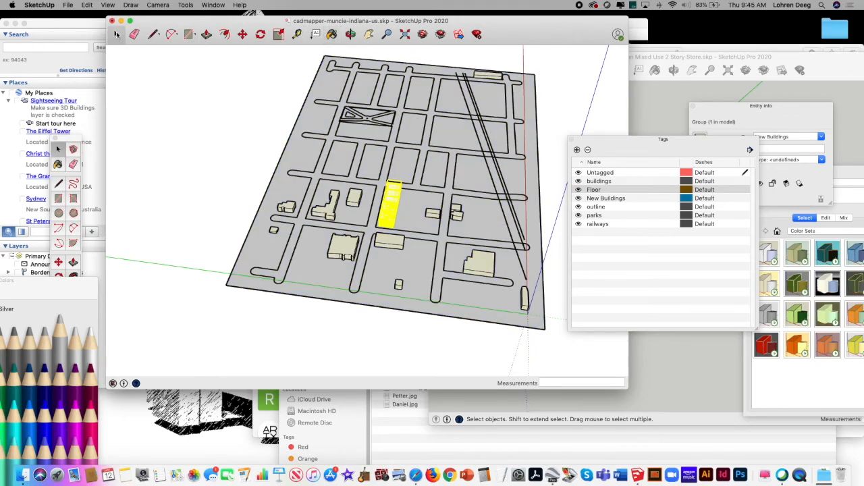
Step: Add a tag named Grass to the tag list
{"action": "left_click", "coordinate": [682, 257]}
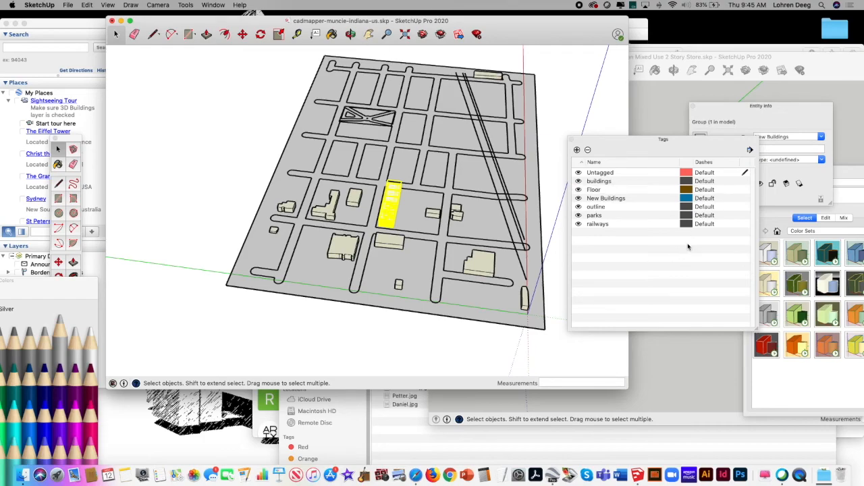
{"action": "left_click", "coordinate": [577, 149]}
{"action": "type", "text": "Grass"}
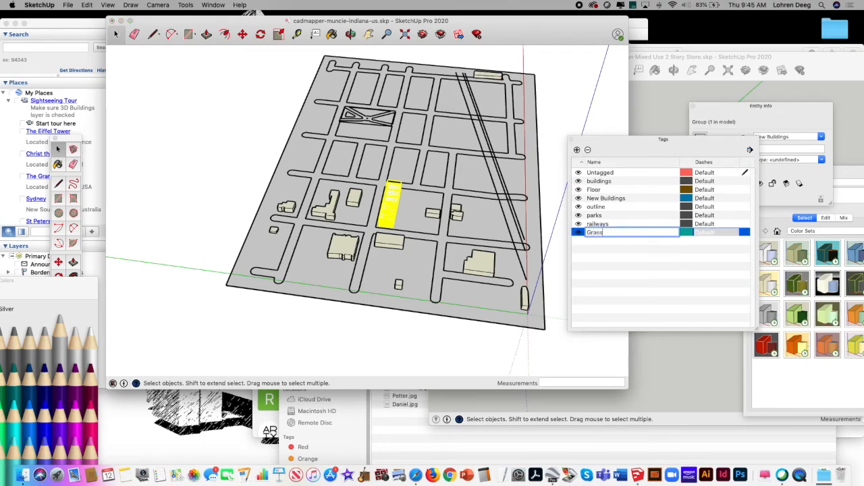
{"action": "left_click", "coordinate": [614, 259]}
{"action": "left_click", "coordinate": [608, 199]}
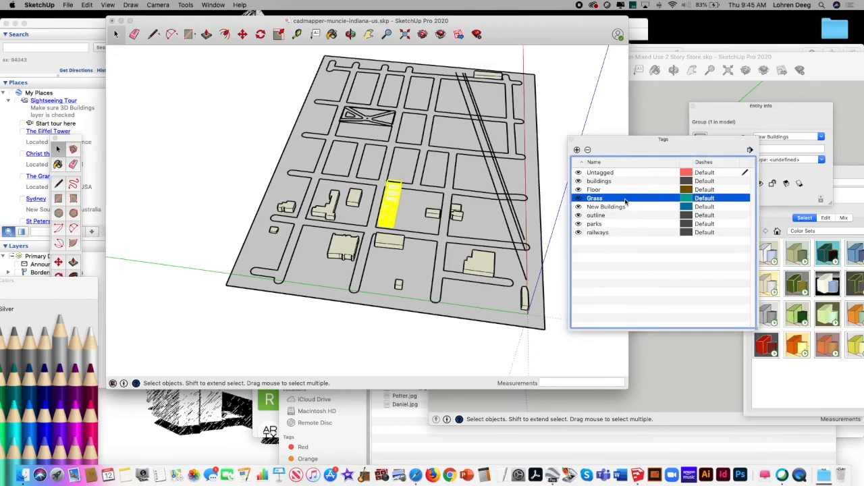
Step: Draw a rectangle about 248' by 44' on the ground between the small box building and the street facing the selected store row
{"action": "left_click", "coordinate": [350, 33]}
{"action": "mouse_move", "coordinate": [403, 150]}
{"action": "left_mouse_down"}
{"action": "mouse_move", "coordinate": [426, 122]}
{"action": "mouse_move", "coordinate": [411, 146]}
{"action": "left_mouse_up"}
{"action": "key", "text": "b"}
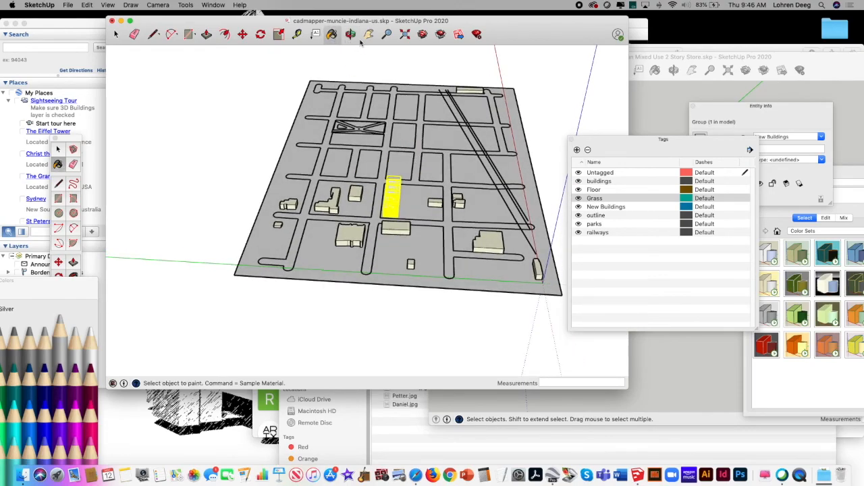
{"action": "left_click", "coordinate": [386, 33]}
{"action": "left_click_drag", "start_coordinate": [350, 235], "coordinate": [399, 132]}
{"action": "left_click", "coordinate": [188, 33]}
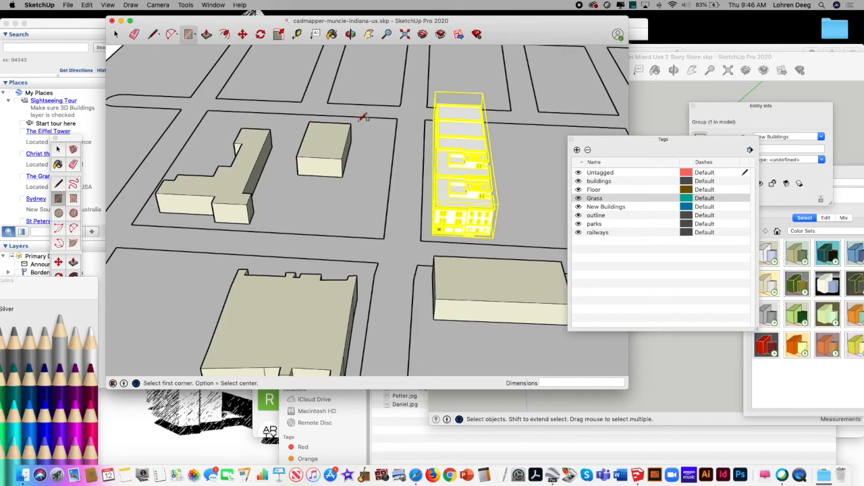
{"action": "left_click", "coordinate": [357, 120]}
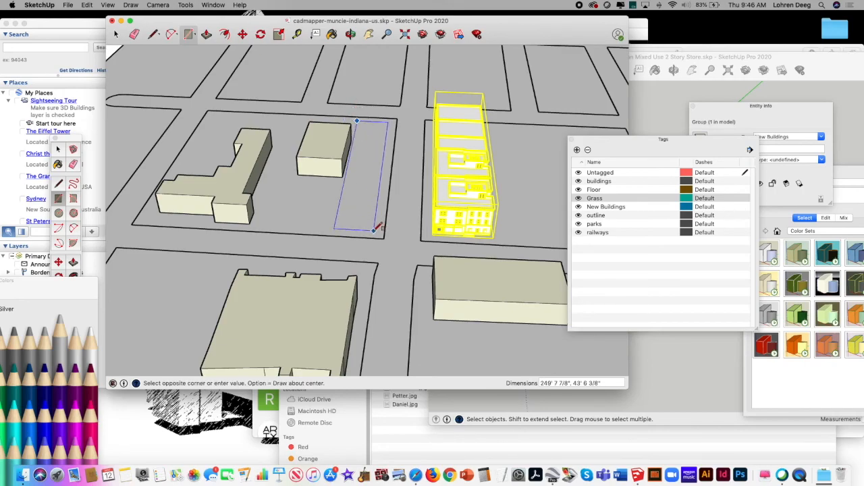
{"action": "left_click", "coordinate": [374, 230]}
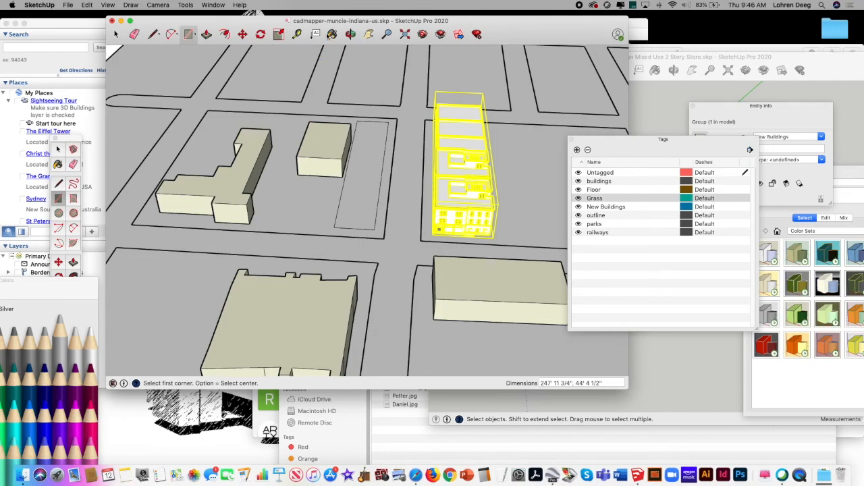
Step: Paint the new rectangle with a dark green grass material from the Landscaping, Fencing and Vegetation collection
{"action": "left_click", "coordinate": [331, 34]}
{"action": "mouse_move", "coordinate": [108, 279]}
{"action": "left_mouse_down"}
{"action": "mouse_move", "coordinate": [168, 178]}
{"action": "mouse_move", "coordinate": [159, 175]}
{"action": "left_mouse_up"}
{"action": "left_click", "coordinate": [90, 181]}
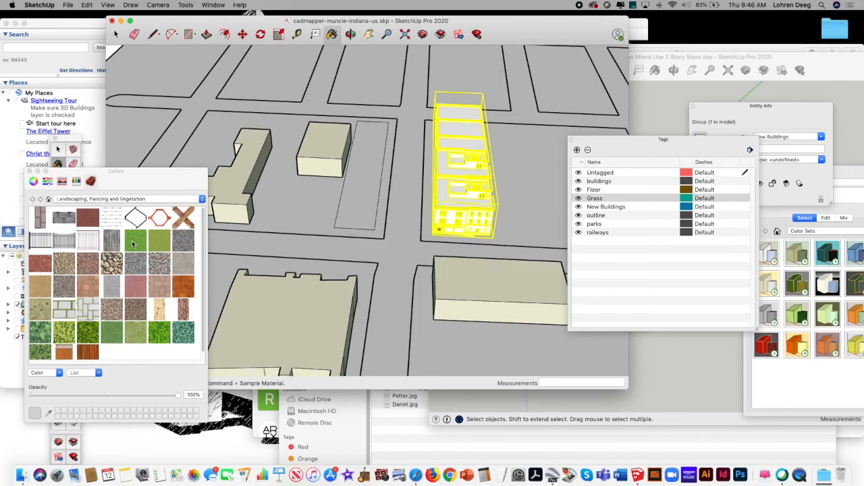
{"action": "left_click", "coordinate": [135, 240]}
{"action": "left_click", "coordinate": [108, 336]}
{"action": "left_click", "coordinate": [375, 149]}
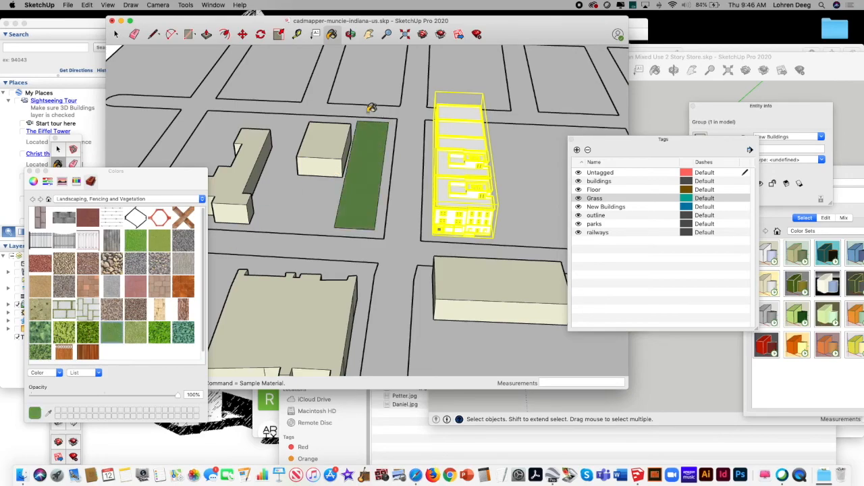
Step: Select the New Buildings tag in the tag list
{"action": "left_click", "coordinate": [368, 34]}
{"action": "left_click_drag", "start_coordinate": [390, 127], "coordinate": [389, 185]}
{"action": "left_click", "coordinate": [351, 34]}
{"action": "left_click_drag", "start_coordinate": [370, 150], "coordinate": [423, 153]}
{"action": "left_click", "coordinate": [631, 210]}
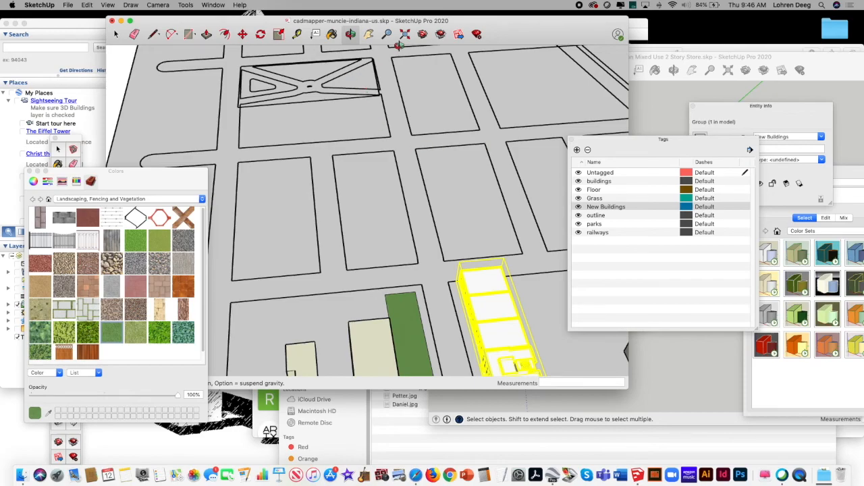
Step: Start a line outline on the empty block beyond the selected store row with a chamfered corner, a roughly 71' far edge and a 63' side
{"action": "left_click", "coordinate": [369, 34]}
{"action": "left_click_drag", "start_coordinate": [409, 125], "coordinate": [375, 146]}
{"action": "left_click", "coordinate": [351, 34]}
{"action": "left_click_drag", "start_coordinate": [353, 88], "coordinate": [402, 120]}
{"action": "left_click", "coordinate": [386, 34]}
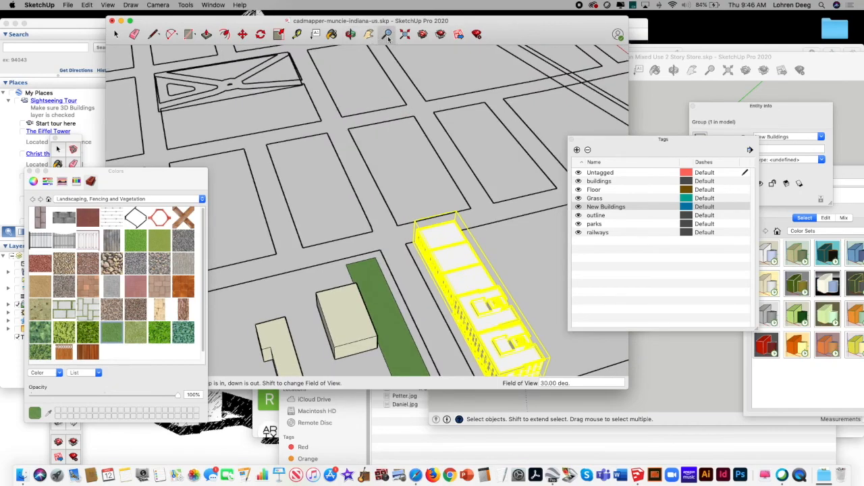
{"action": "left_click_drag", "start_coordinate": [440, 110], "coordinate": [466, 128]}
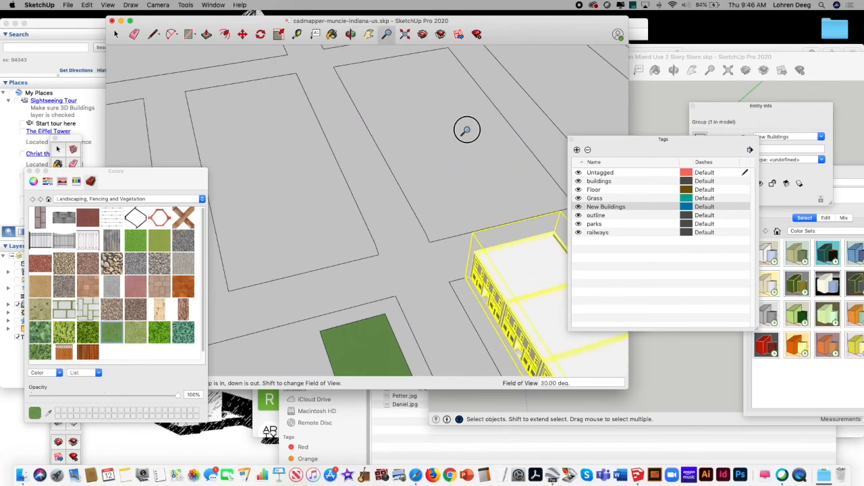
{"action": "left_click", "coordinate": [369, 34]}
{"action": "left_click_drag", "start_coordinate": [399, 110], "coordinate": [333, 147]}
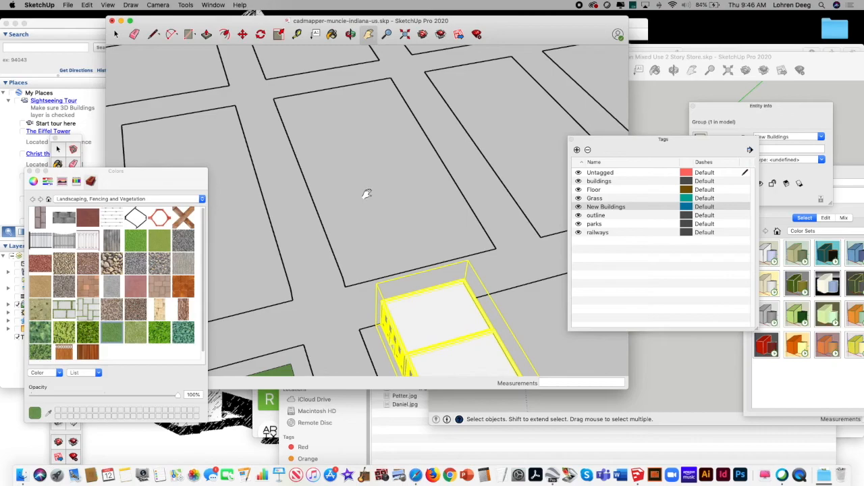
{"action": "left_click_drag", "start_coordinate": [135, 177], "coordinate": [90, 344]}
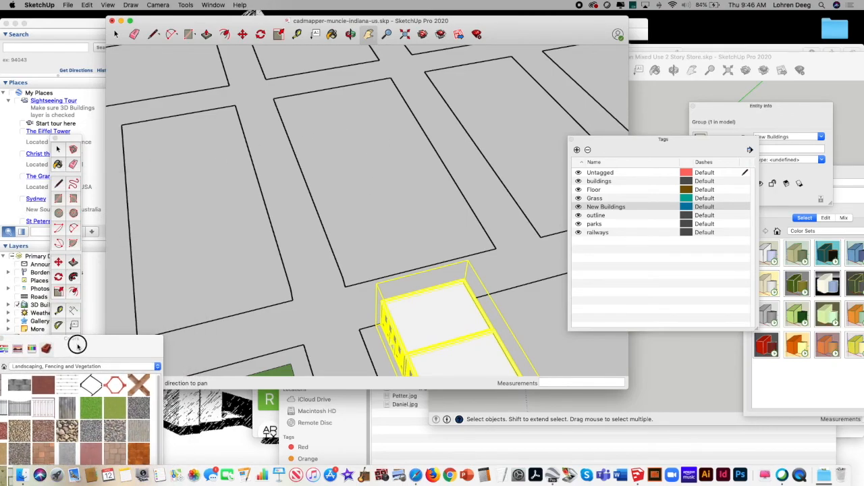
{"action": "left_click", "coordinate": [58, 184]}
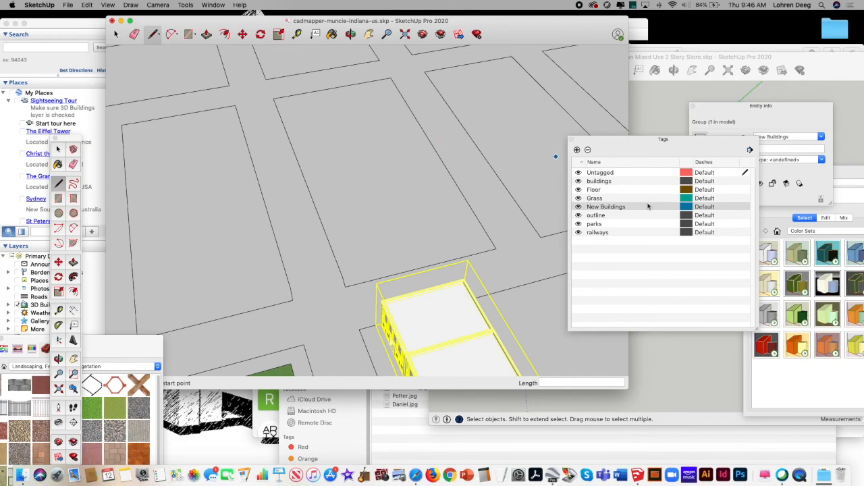
{"action": "left_click", "coordinate": [295, 115]}
{"action": "left_click", "coordinate": [312, 102]}
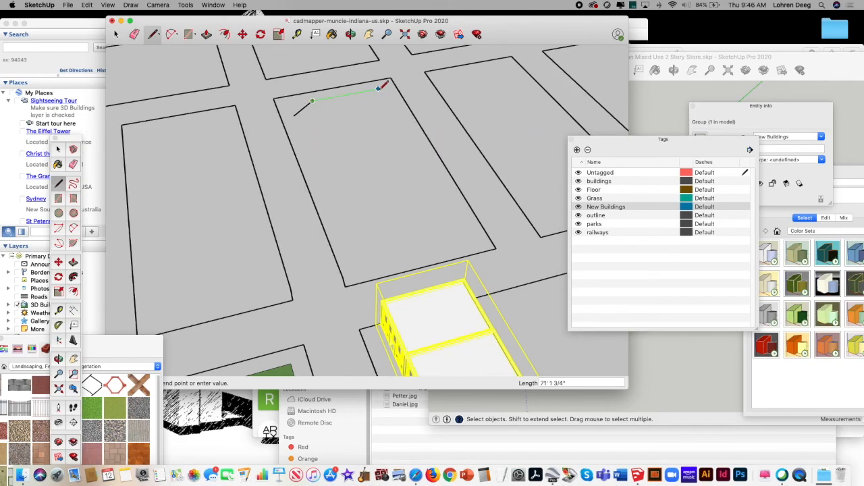
{"action": "left_click", "coordinate": [381, 89]}
{"action": "left_click", "coordinate": [401, 121]}
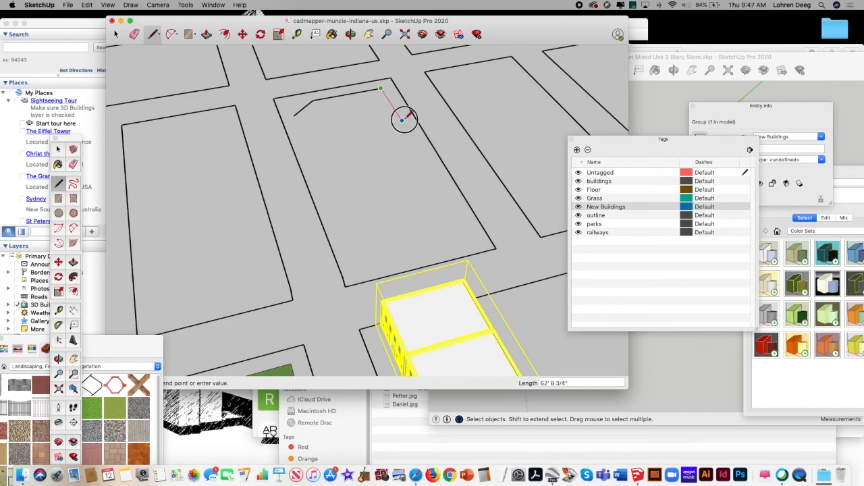
Step: Continue the building outline with a stepped courtyard recess leading to the inner edge of the near wing
{"action": "left_click", "coordinate": [354, 129]}
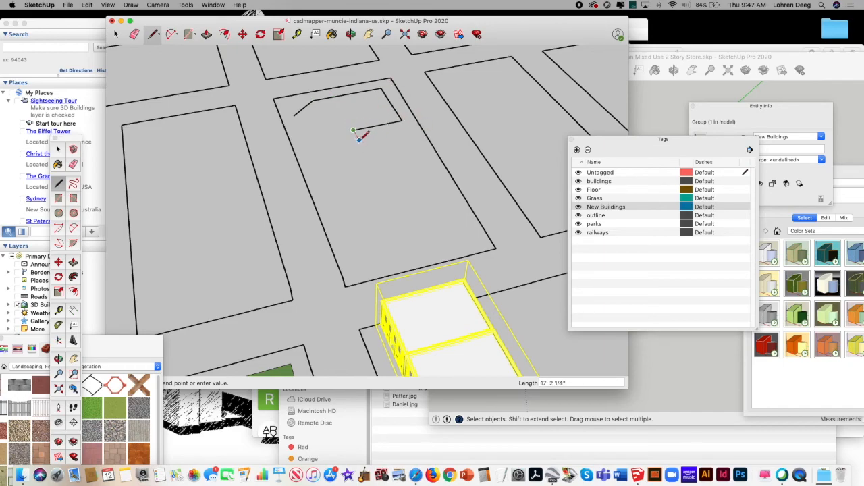
{"action": "left_click", "coordinate": [345, 144]}
{"action": "left_click", "coordinate": [370, 193]}
{"action": "left_click", "coordinate": [386, 190]}
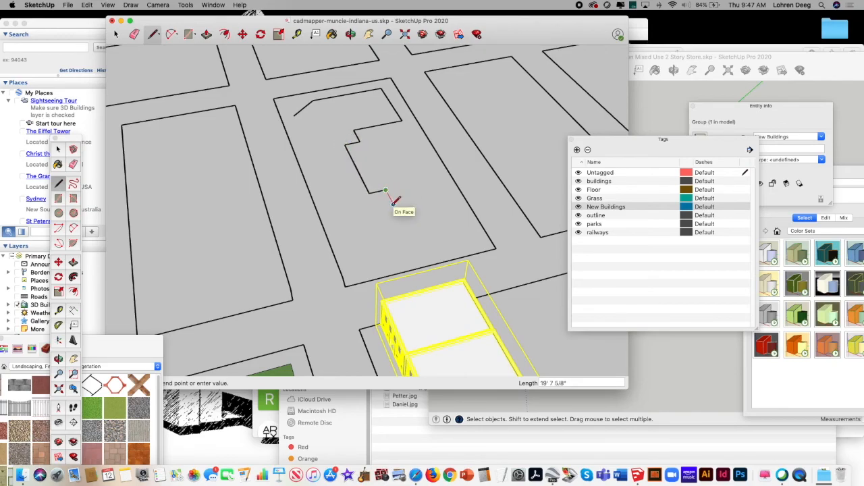
{"action": "left_click", "coordinate": [393, 203]}
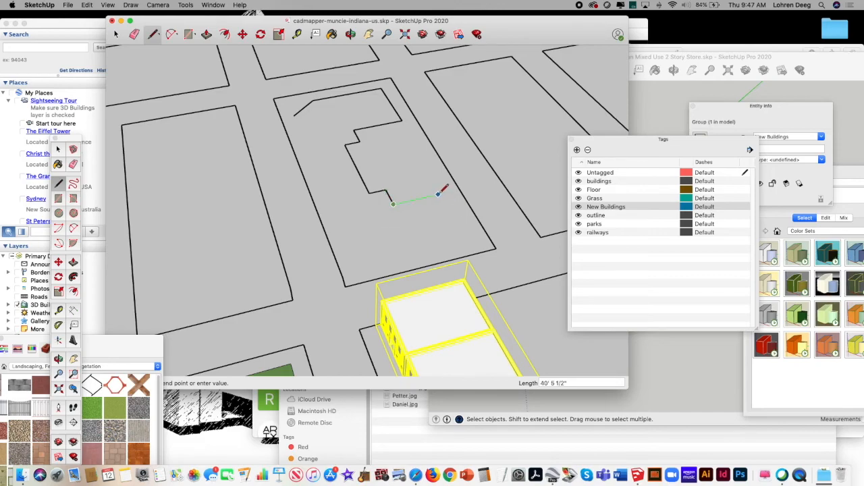
{"action": "left_click", "coordinate": [445, 193]}
Step: Close the building outline with a roughly 58' wing side, the near edge, a chamfered corner and the long street side
{"action": "left_click", "coordinate": [474, 239]}
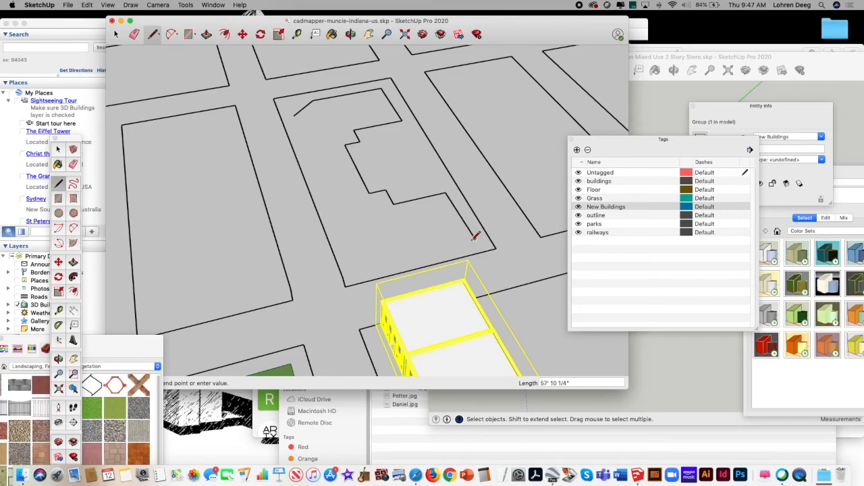
{"action": "left_click", "coordinate": [377, 262]}
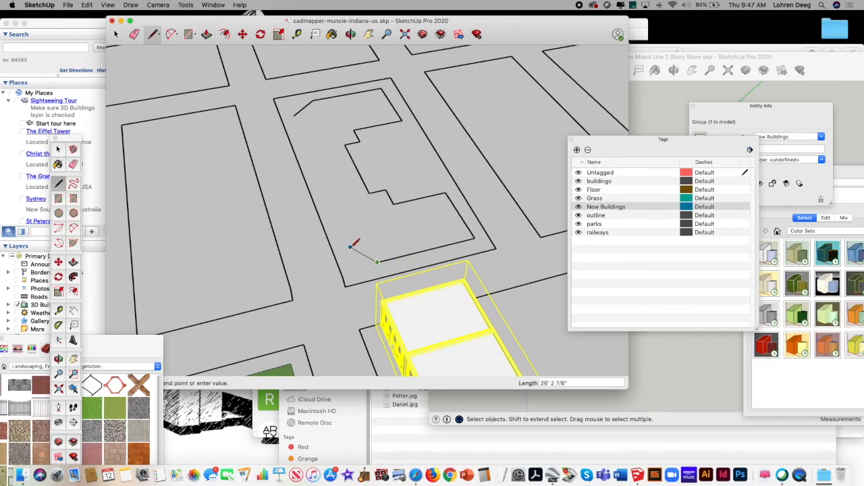
{"action": "left_click", "coordinate": [347, 250]}
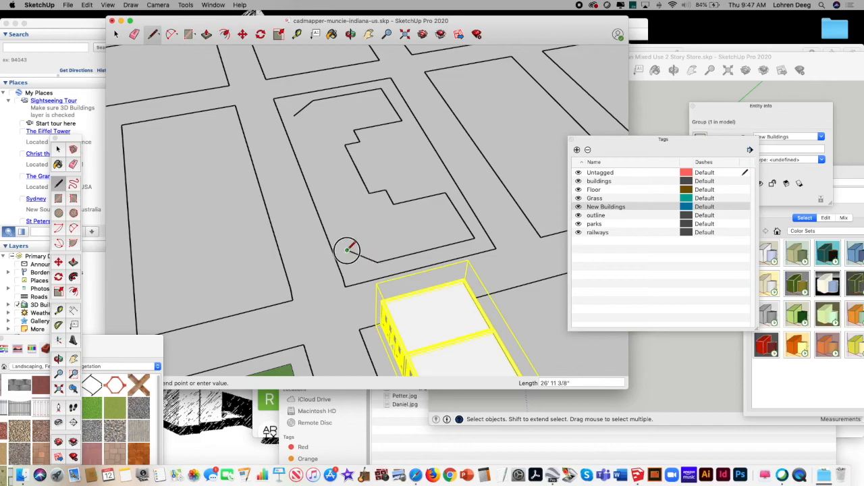
{"action": "left_click", "coordinate": [291, 118]}
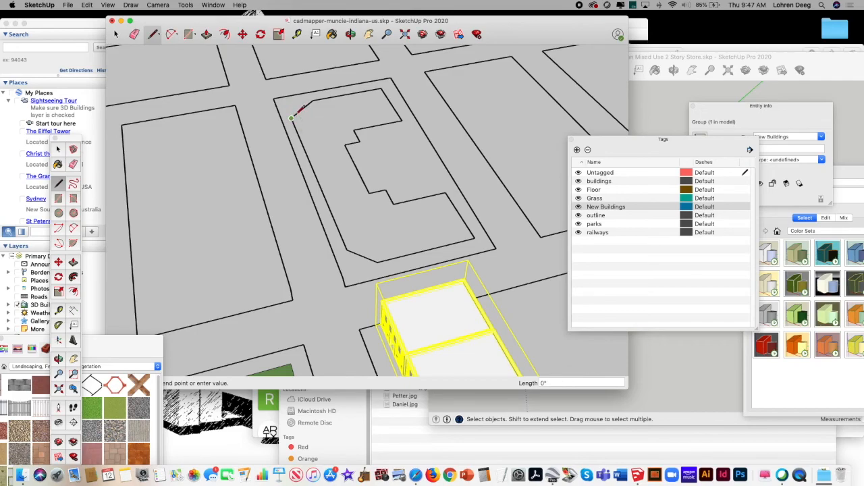
{"action": "left_click", "coordinate": [304, 106]}
{"action": "left_click", "coordinate": [294, 115]}
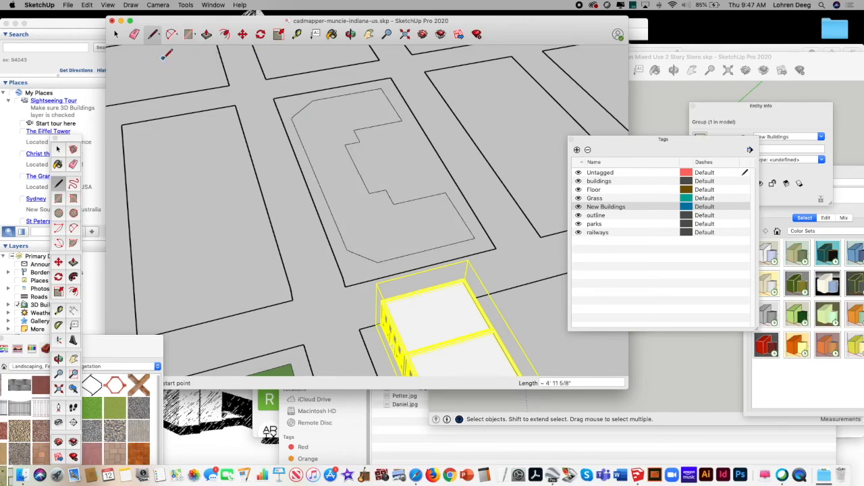
Step: Pull the closed building footprint up 48'
{"action": "left_click", "coordinate": [116, 35]}
{"action": "left_click", "coordinate": [207, 34]}
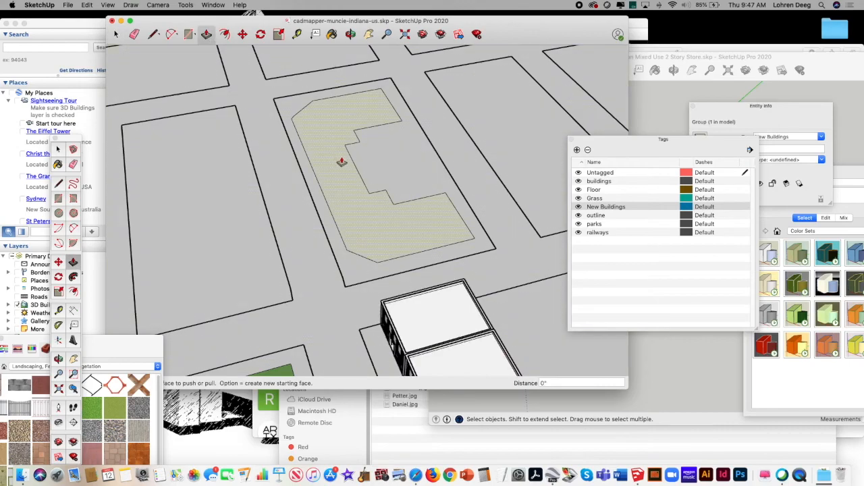
{"action": "left_click", "coordinate": [343, 172]}
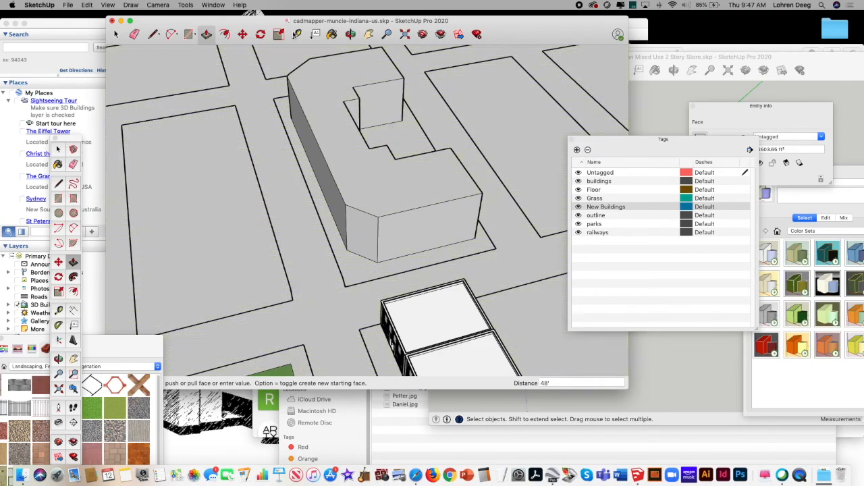
Step: Draw a rectangle about 64' by 12' on the roof beside the courtyard recess and pull it up 12'
{"action": "left_click", "coordinate": [189, 34]}
{"action": "left_click", "coordinate": [312, 106]}
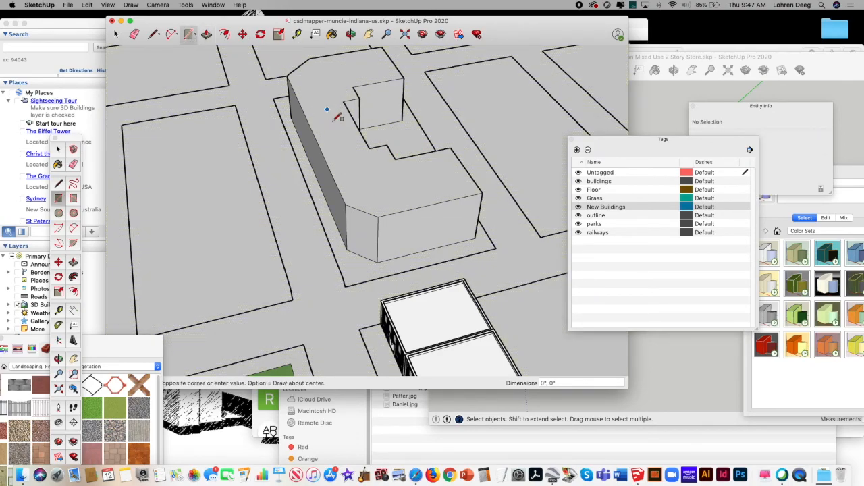
{"action": "left_click", "coordinate": [363, 150]}
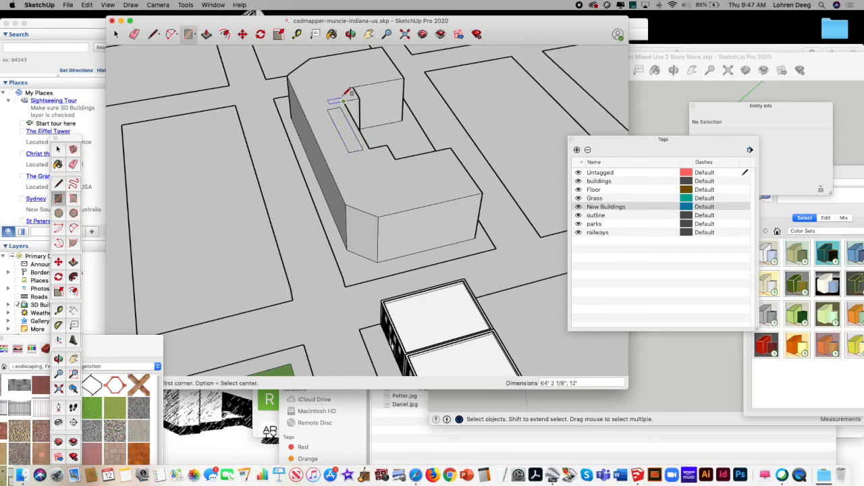
{"action": "left_click", "coordinate": [206, 34]}
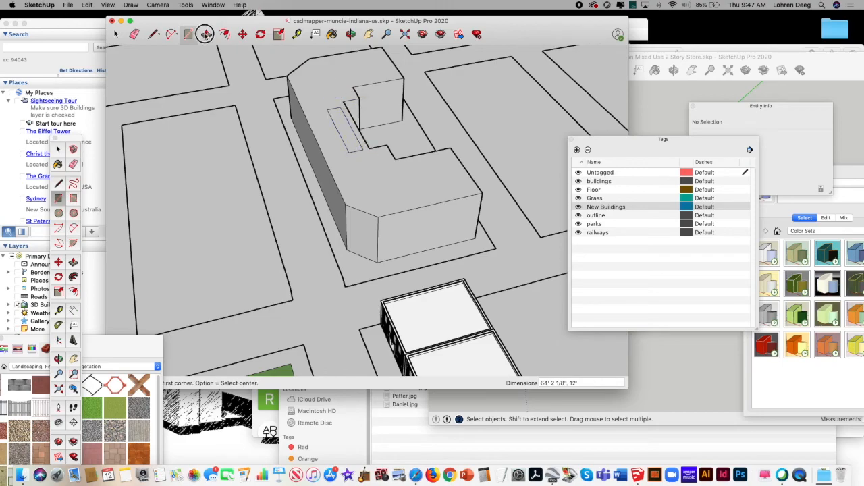
{"action": "left_click", "coordinate": [337, 108]}
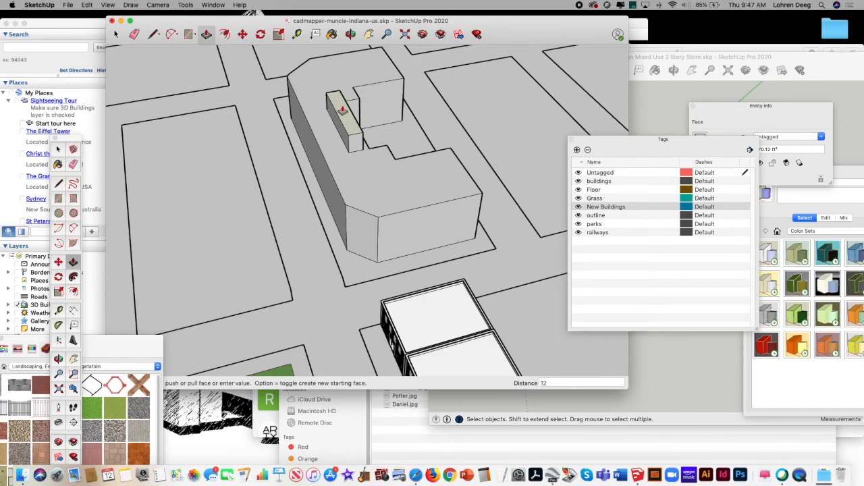
{"action": "key", "text": "Return"}
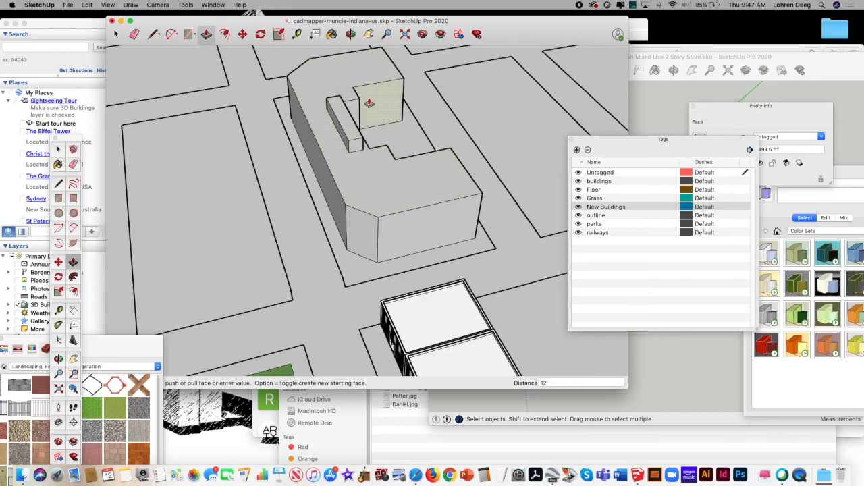
Step: Offset the building's roof outline inward by 1' and try to push the roof face inside the offset
{"action": "left_click", "coordinate": [351, 34]}
{"action": "left_click_drag", "start_coordinate": [356, 144], "coordinate": [377, 168]}
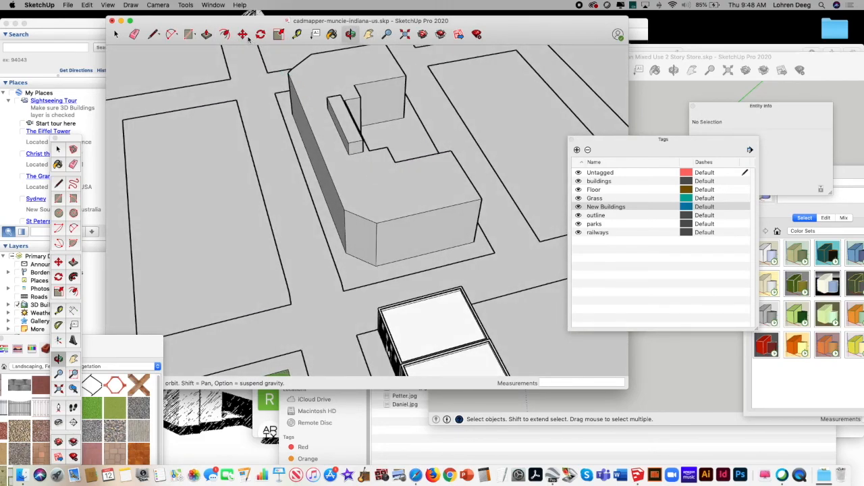
{"action": "left_click", "coordinate": [226, 36]}
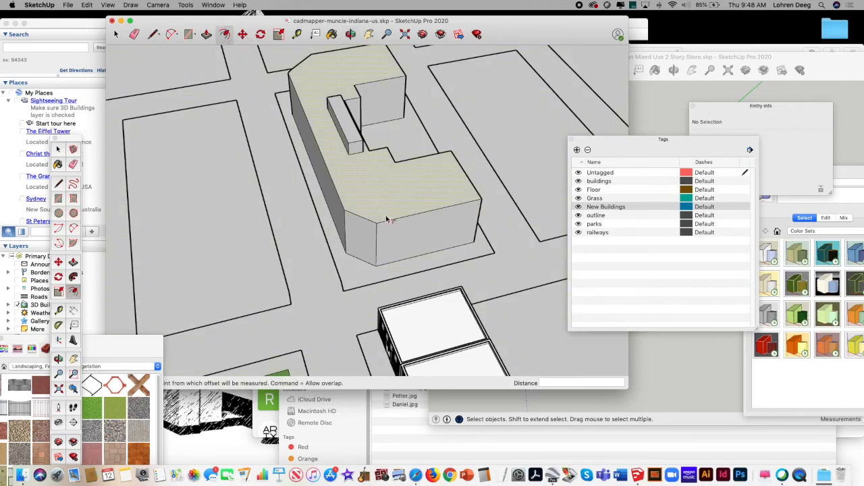
{"action": "left_click", "coordinate": [390, 220]}
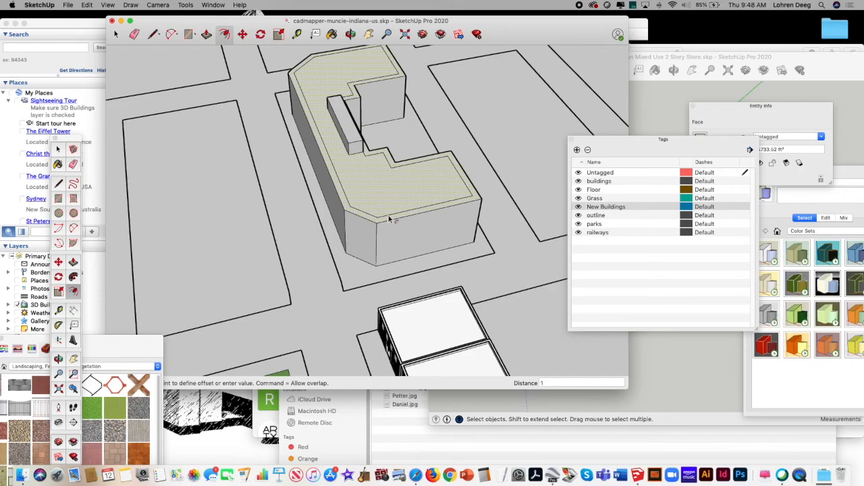
{"action": "left_click", "coordinate": [389, 220]}
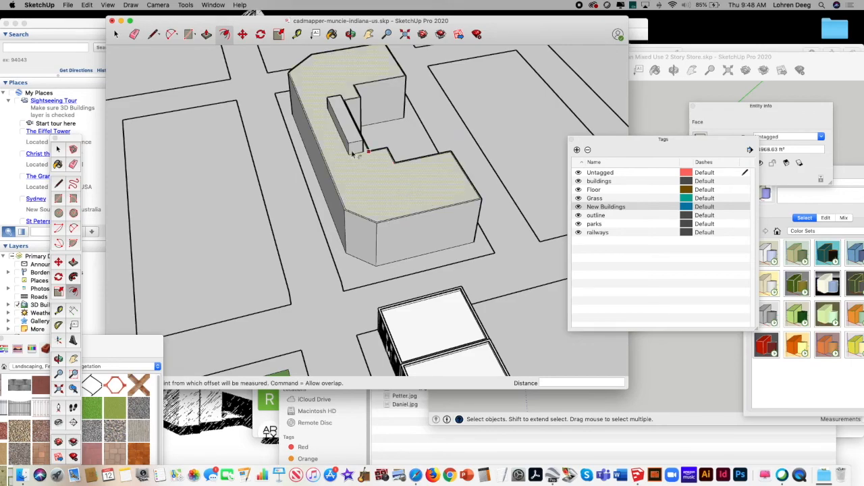
{"action": "left_click", "coordinate": [207, 34]}
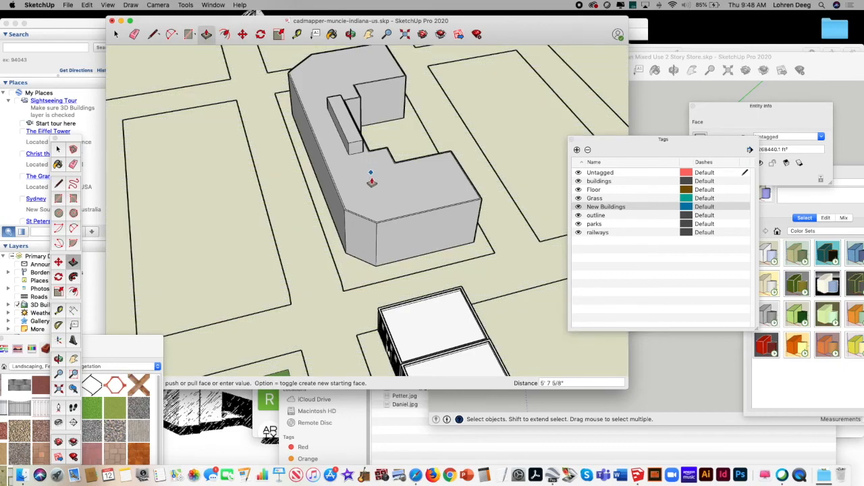
{"action": "key", "text": "space"}
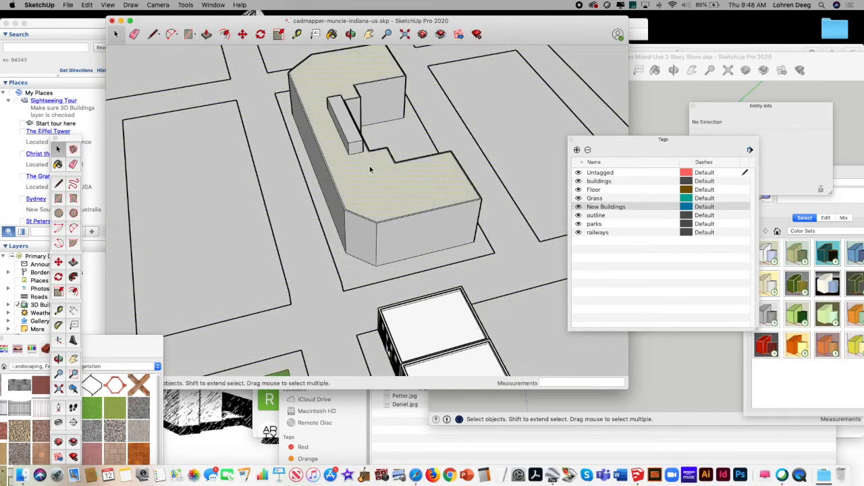
Step: Push the roof face inside the offset down 1' to form a parapet and paint it with the green grass material
{"action": "left_click", "coordinate": [374, 176]}
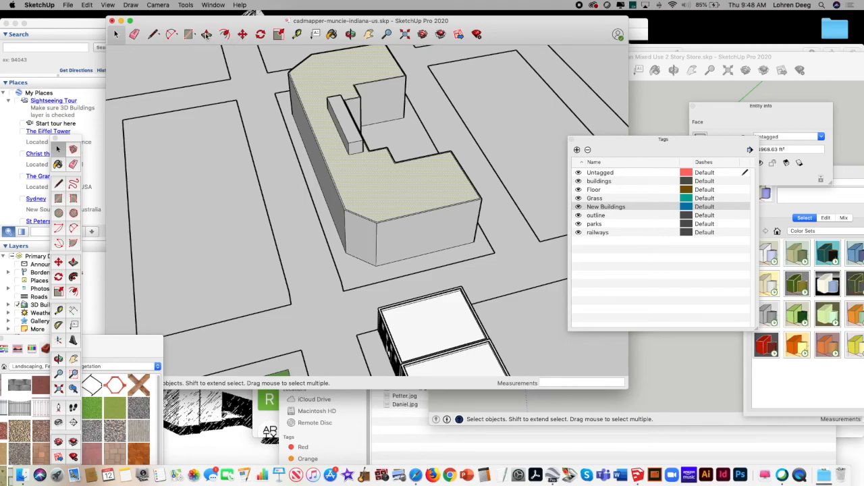
{"action": "left_click", "coordinate": [207, 35]}
{"action": "left_click", "coordinate": [396, 196]}
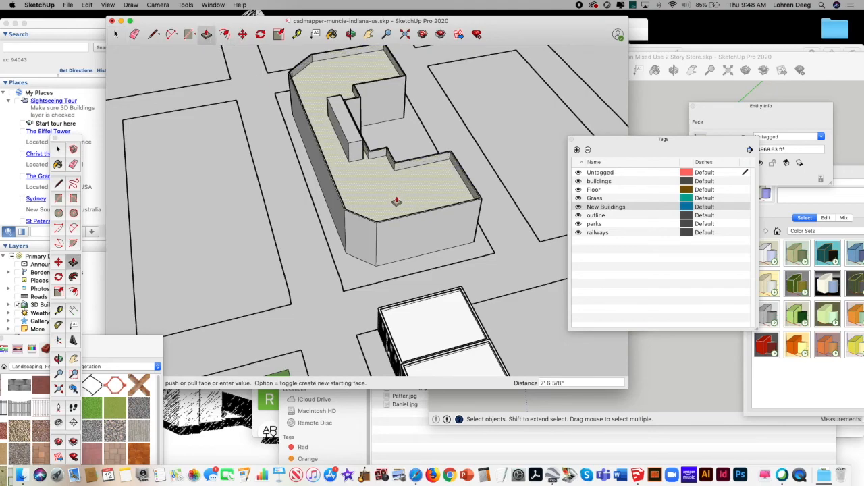
{"action": "key", "text": "Return"}
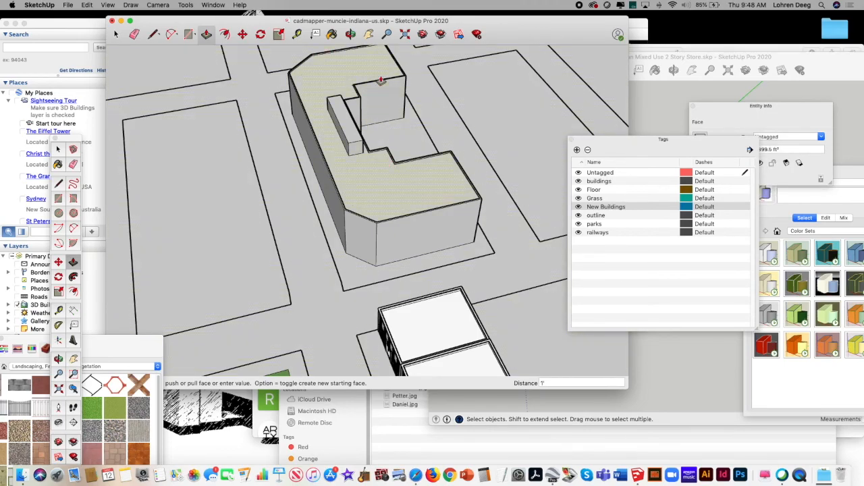
{"action": "left_click", "coordinate": [332, 34]}
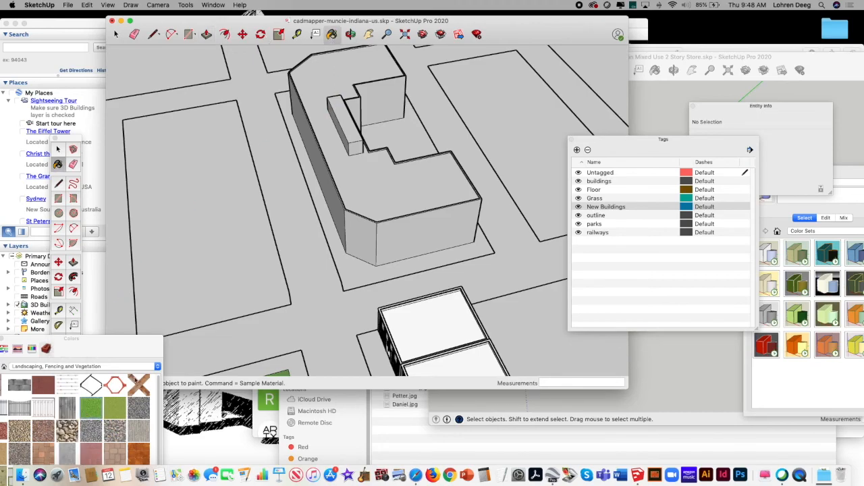
{"action": "left_click", "coordinate": [381, 176]}
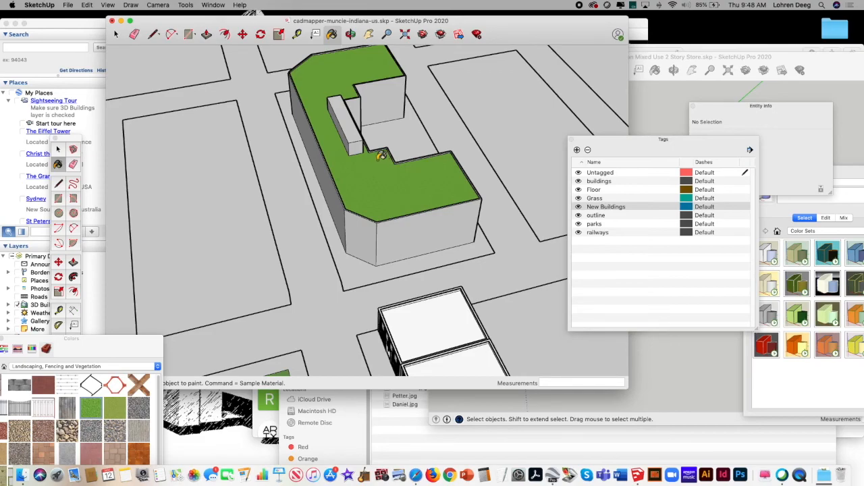
Step: Place a horizontal guide line 18' above the base edge of the building's long street wall
{"action": "left_click", "coordinate": [350, 35]}
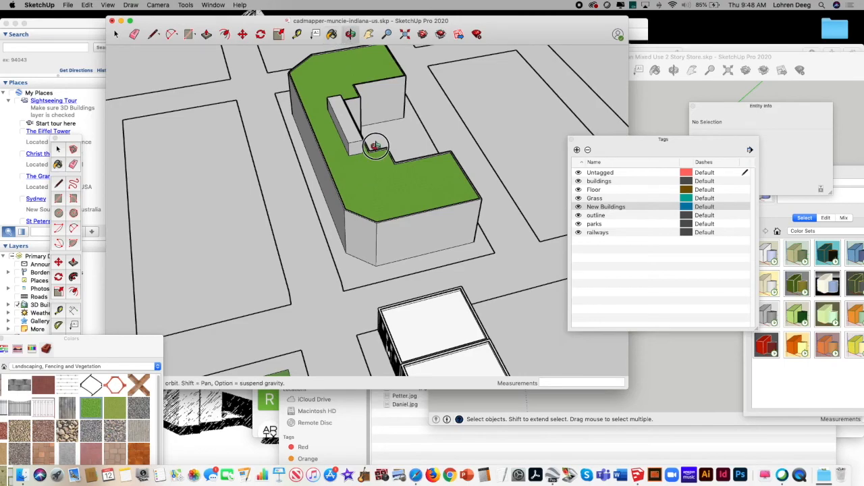
{"action": "left_click_drag", "start_coordinate": [376, 144], "coordinate": [415, 109]}
{"action": "left_click_drag", "start_coordinate": [418, 154], "coordinate": [419, 118]}
{"action": "left_click_drag", "start_coordinate": [355, 121], "coordinate": [332, 133]}
{"action": "left_click", "coordinate": [387, 34]}
{"action": "left_click_drag", "start_coordinate": [429, 110], "coordinate": [480, 71]}
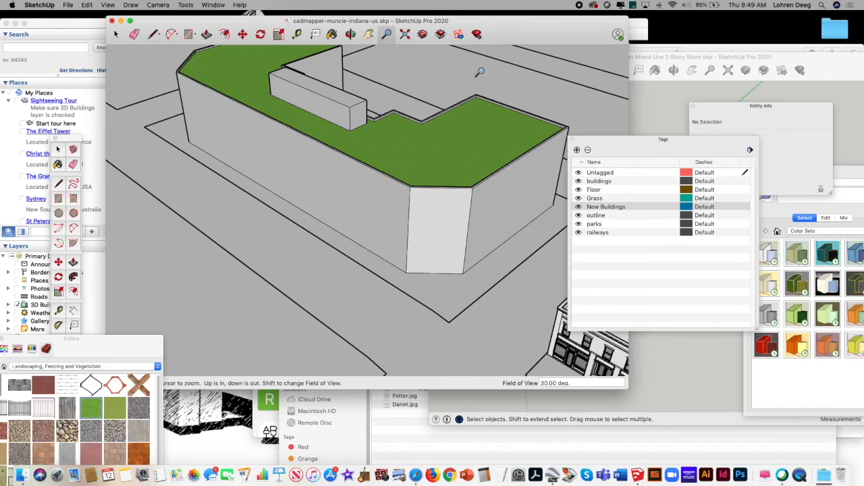
{"action": "left_click", "coordinate": [369, 34]}
{"action": "left_click_drag", "start_coordinate": [379, 134], "coordinate": [278, 88]}
{"action": "left_click_drag", "start_coordinate": [395, 196], "coordinate": [377, 187]}
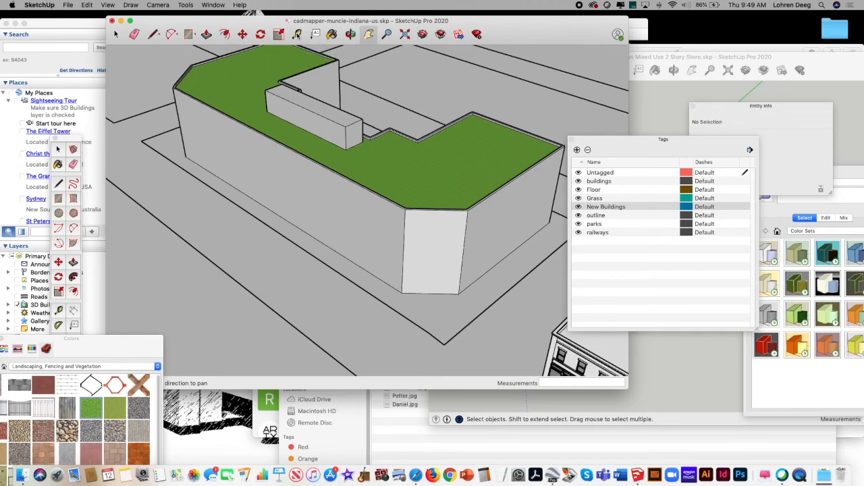
{"action": "left_click", "coordinate": [298, 35]}
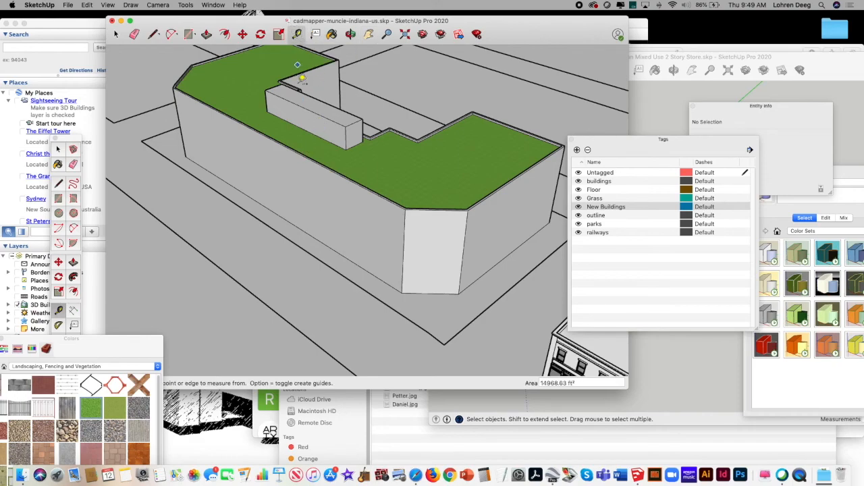
{"action": "left_click", "coordinate": [294, 225]}
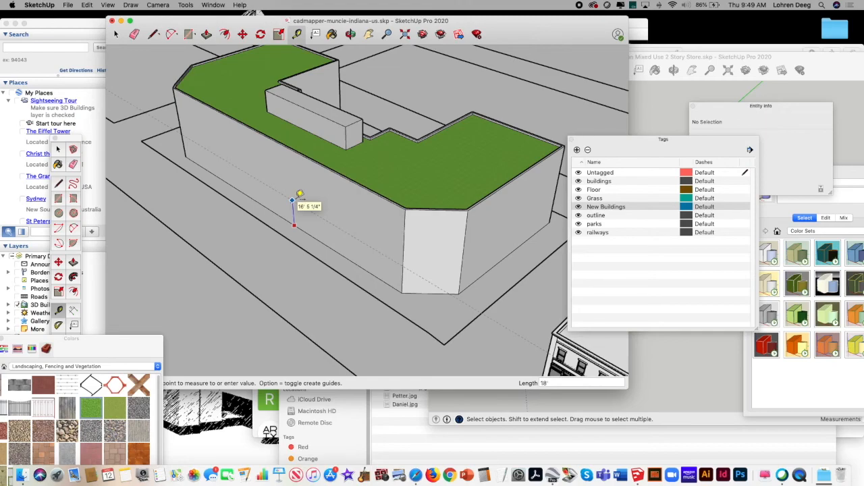
{"action": "left_click", "coordinate": [298, 190]}
Step: Stack further parallel guide lines above the 18' guide on the long street wall to mark the upper floor levels
{"action": "left_click", "coordinate": [288, 196]}
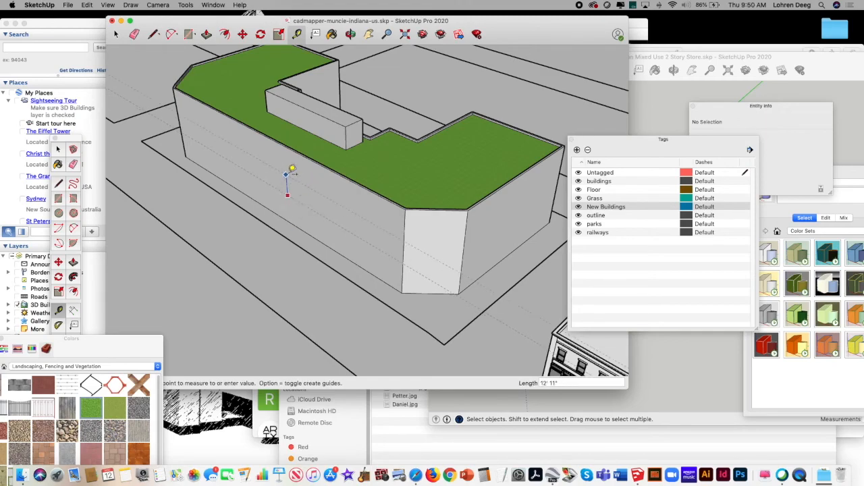
{"action": "left_click", "coordinate": [282, 170]}
{"action": "left_click", "coordinate": [278, 171]}
{"action": "type", "text": "12"}
{"action": "key", "text": "Return"}
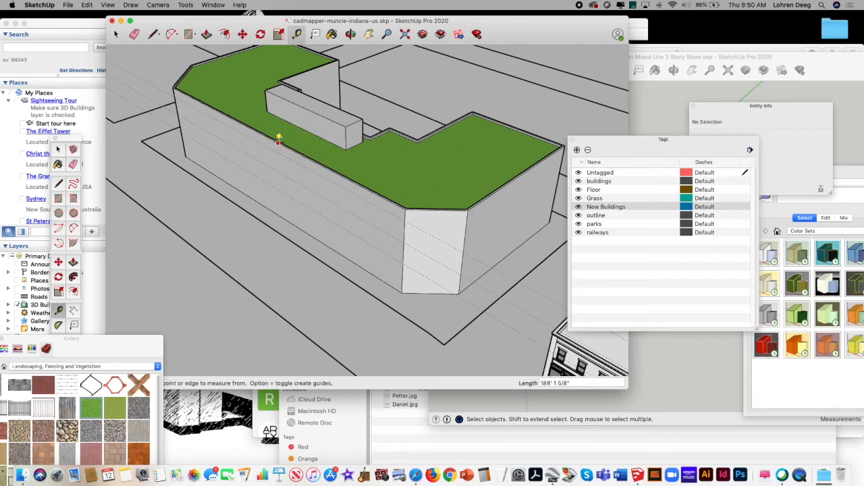
Step: Draw three horizontal floor lines along the guides across the full length of the long street wall
{"action": "left_click", "coordinate": [272, 137]}
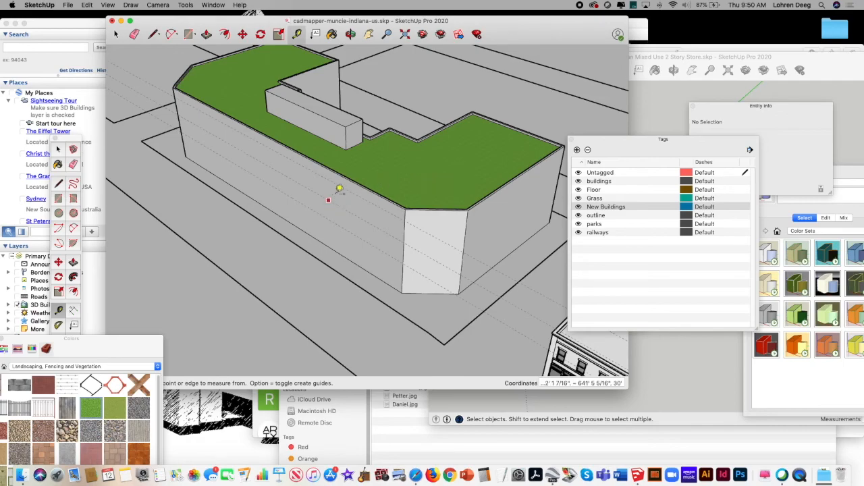
{"action": "left_click", "coordinate": [153, 34]}
{"action": "left_click", "coordinate": [180, 132]}
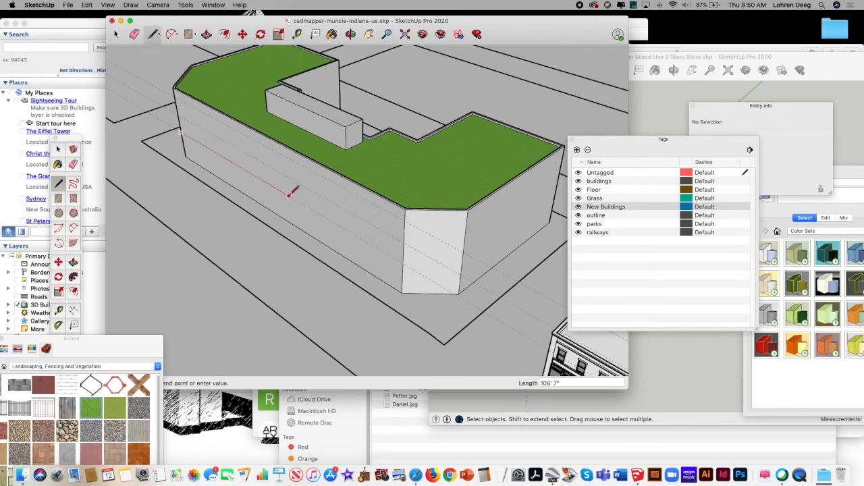
{"action": "left_click", "coordinate": [403, 263]}
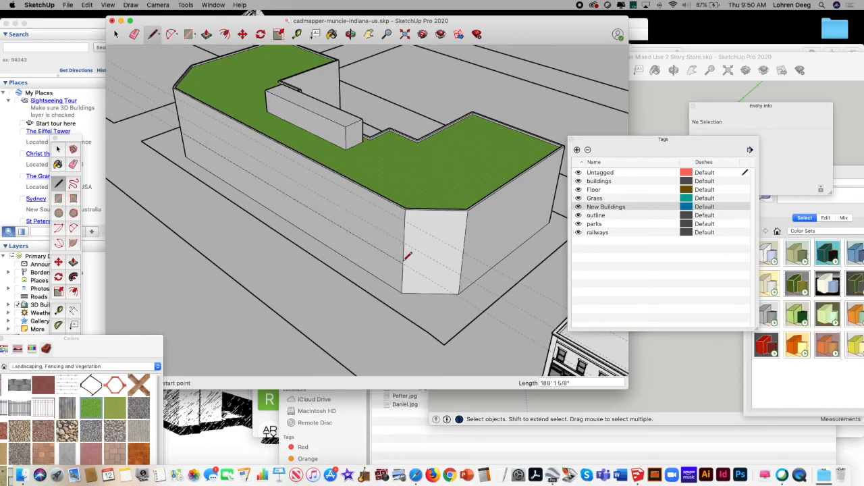
{"action": "left_click", "coordinate": [178, 115]}
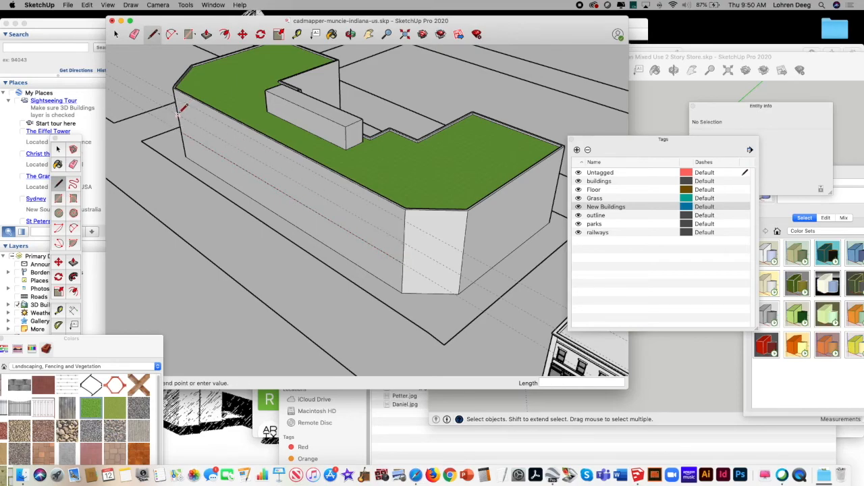
{"action": "left_click", "coordinate": [403, 235]}
{"action": "left_click", "coordinate": [177, 92]}
{"action": "left_click", "coordinate": [407, 215]}
Step: Erase the three floor-level guides crossing the angled corner face beside the long street wall
{"action": "left_click", "coordinate": [135, 34]}
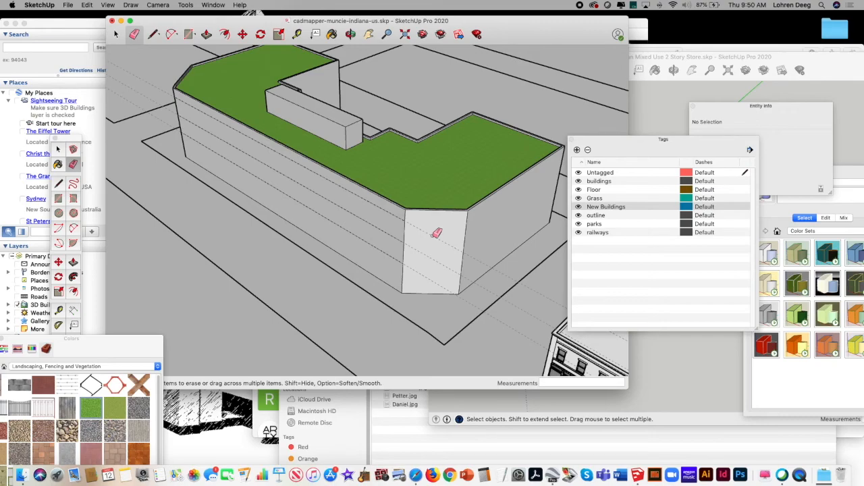
{"action": "left_click", "coordinate": [108, 4]}
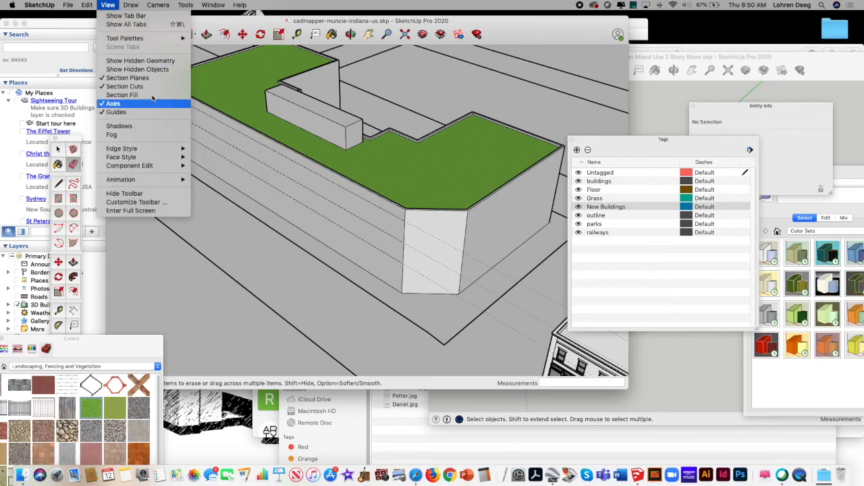
{"action": "left_click", "coordinate": [370, 22]}
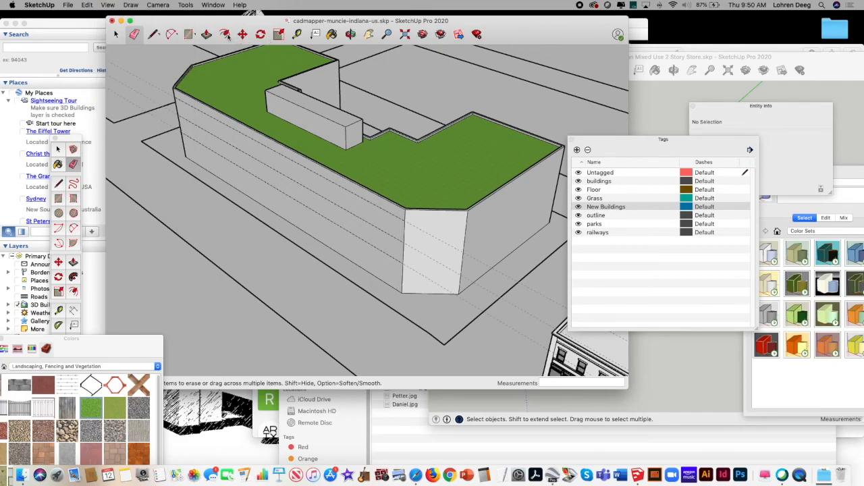
{"action": "left_click", "coordinate": [426, 233]}
{"action": "left_click", "coordinate": [418, 249]}
{"action": "left_click", "coordinate": [410, 266]}
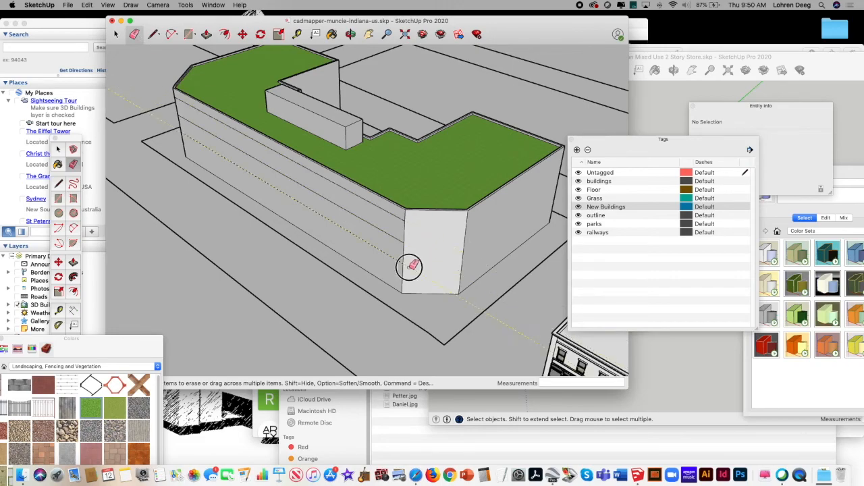
Step: Continue the three floor lines from the long street wall across the angled corner face and the adjoining side wall
{"action": "left_click", "coordinate": [153, 35]}
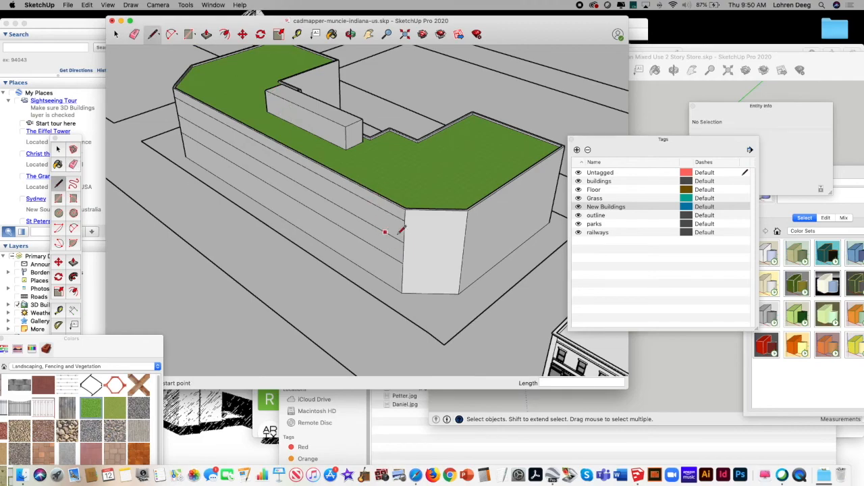
{"action": "left_click", "coordinate": [402, 264]}
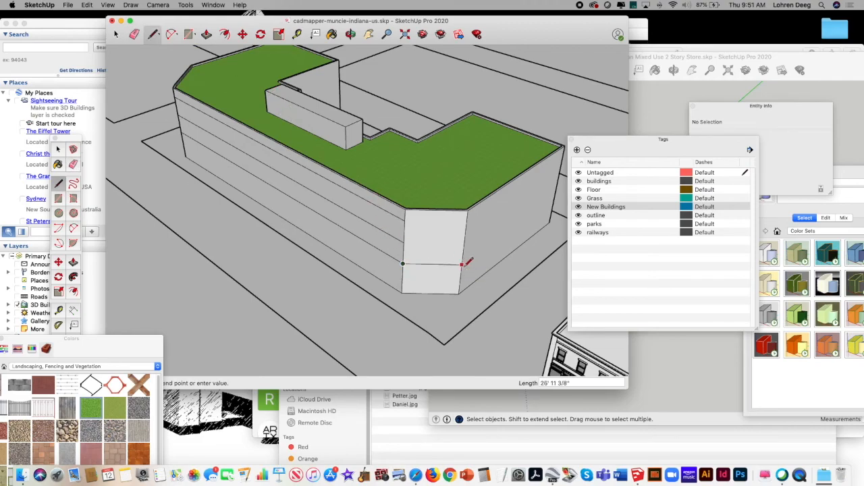
{"action": "left_click", "coordinate": [462, 264]}
{"action": "left_click", "coordinate": [404, 244]}
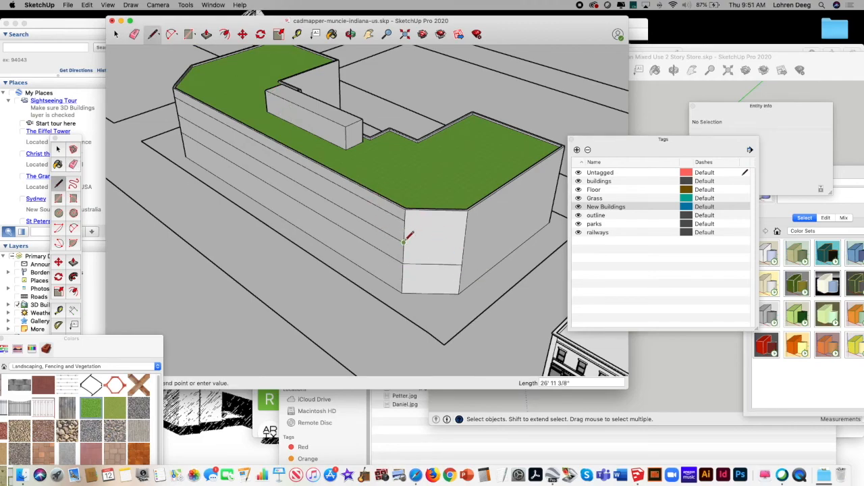
{"action": "left_click", "coordinate": [464, 242]}
{"action": "left_click", "coordinate": [405, 220]}
{"action": "left_click", "coordinate": [466, 222]}
{"action": "left_click", "coordinate": [466, 222]}
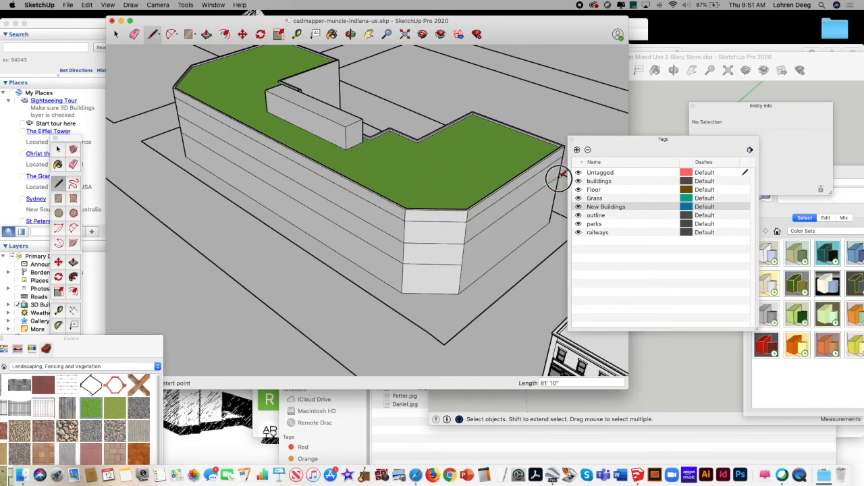
{"action": "key", "text": "Escape"}
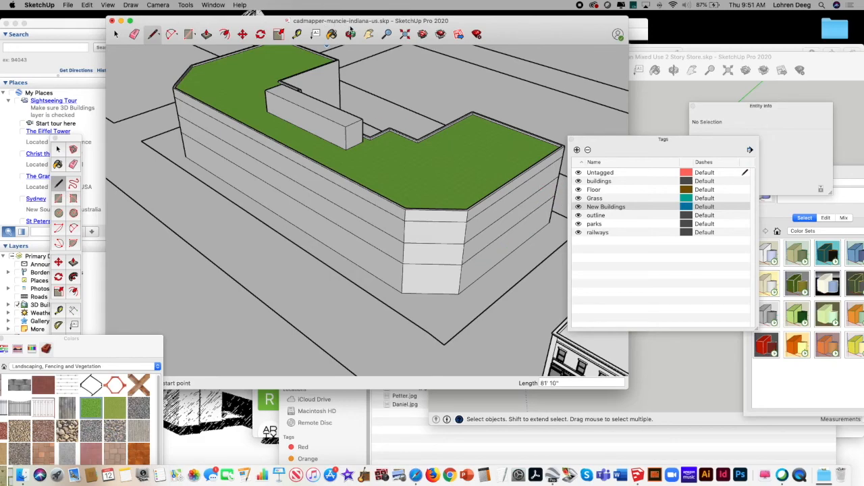
Step: Try to extend the upper floor lines from the other long wall's corner edge across the wide angled corner face
{"action": "left_click", "coordinate": [351, 34]}
{"action": "left_click_drag", "start_coordinate": [306, 110], "coordinate": [385, 143]}
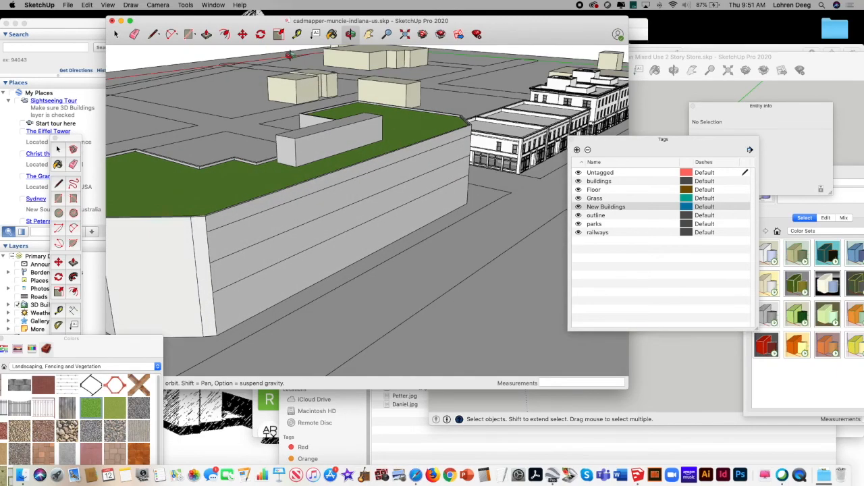
{"action": "left_click", "coordinate": [369, 34]}
{"action": "left_click_drag", "start_coordinate": [290, 162], "coordinate": [386, 140]}
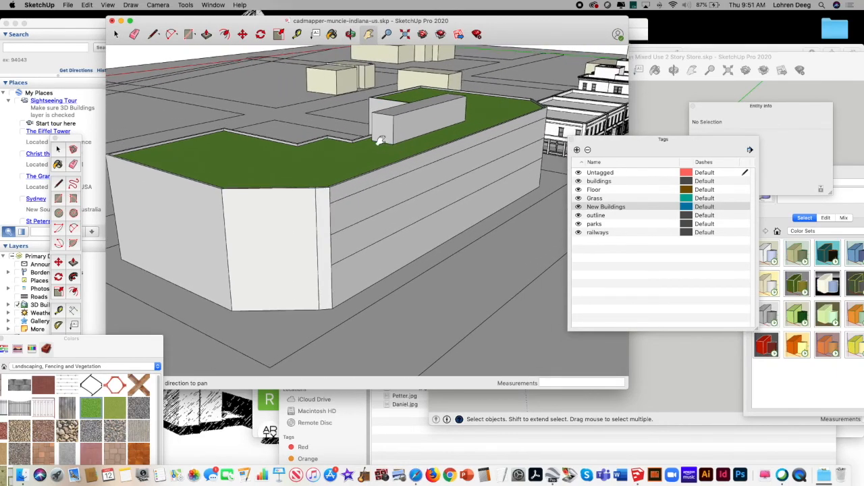
{"action": "key", "text": "l"}
{"action": "left_click", "coordinate": [330, 203]}
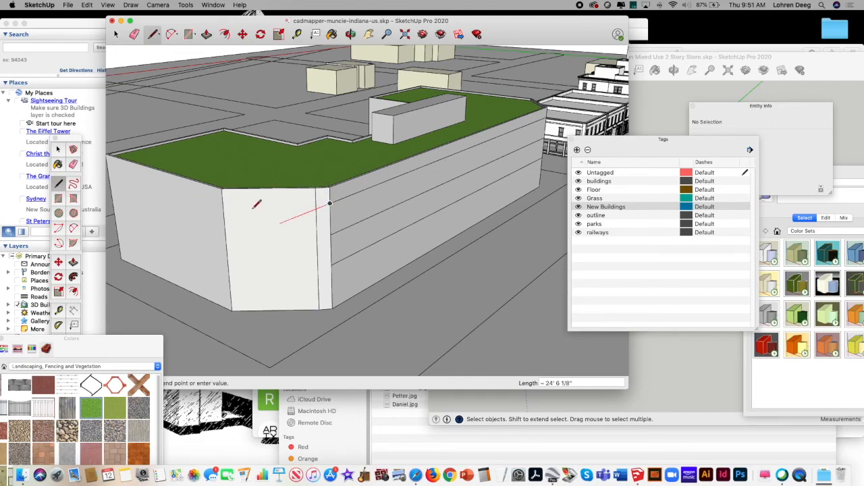
{"action": "left_click", "coordinate": [223, 204]}
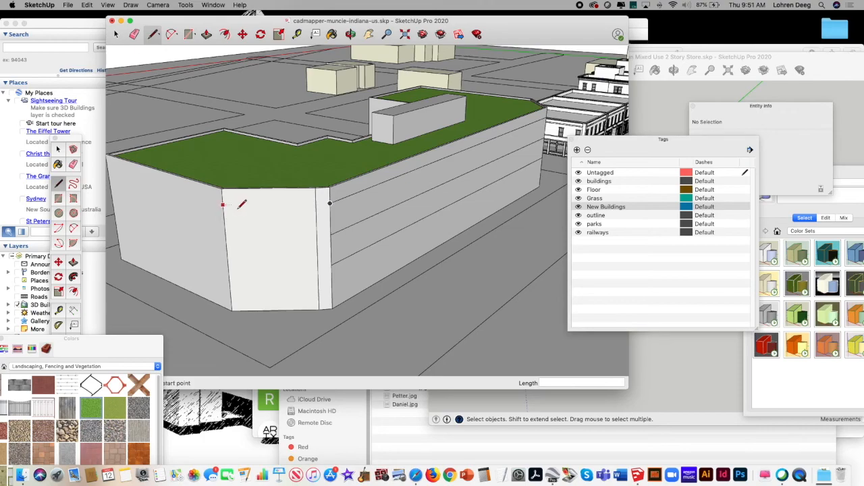
{"action": "left_click", "coordinate": [330, 234]}
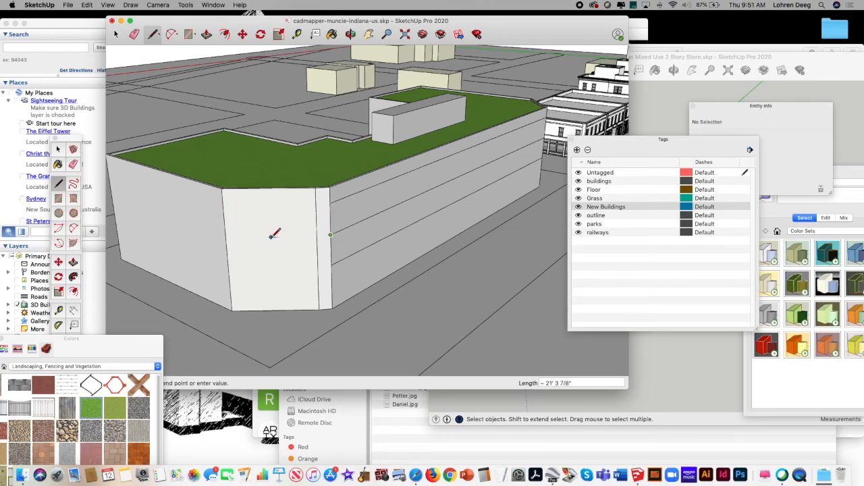
{"action": "left_click", "coordinate": [227, 237]}
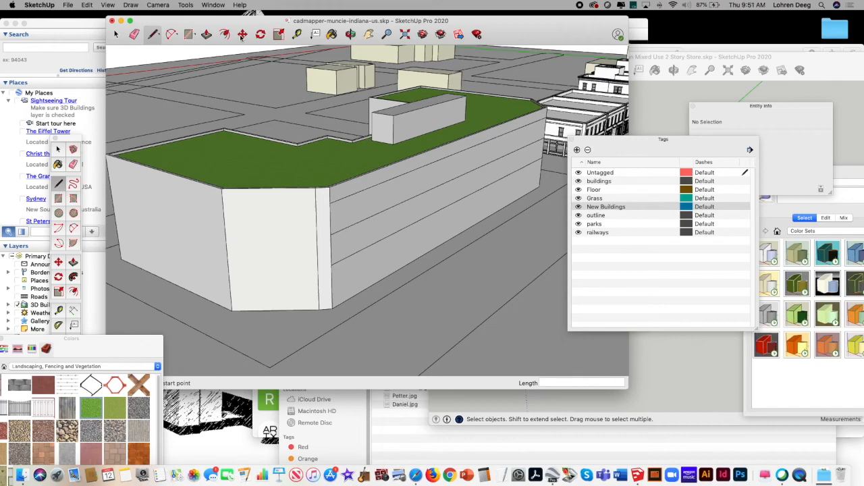
Step: Pull the narrow corner face beside the wide angled face outward about 7' 9" to form a projecting fin
{"action": "left_click", "coordinate": [208, 35]}
{"action": "left_click", "coordinate": [327, 228]}
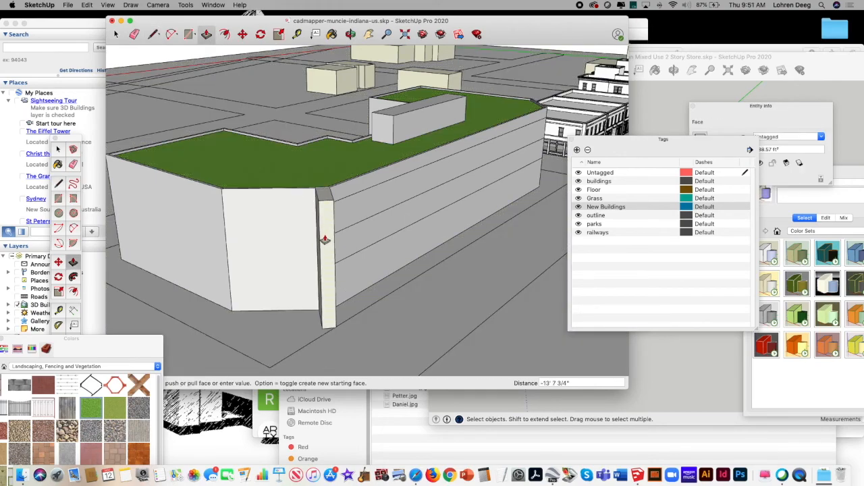
{"action": "left_click", "coordinate": [325, 234]}
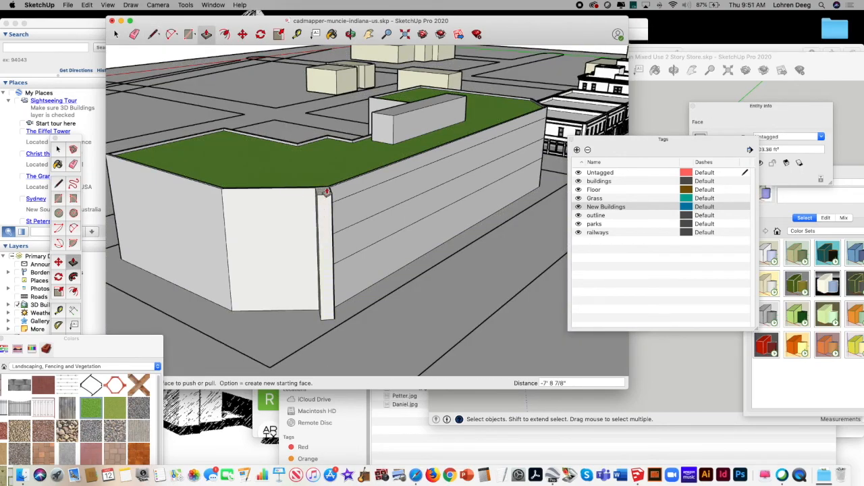
Step: Place a guide 18' above the wide corner face's base edge and stack two more above it, the top one 12' above the second
{"action": "left_click", "coordinate": [297, 34]}
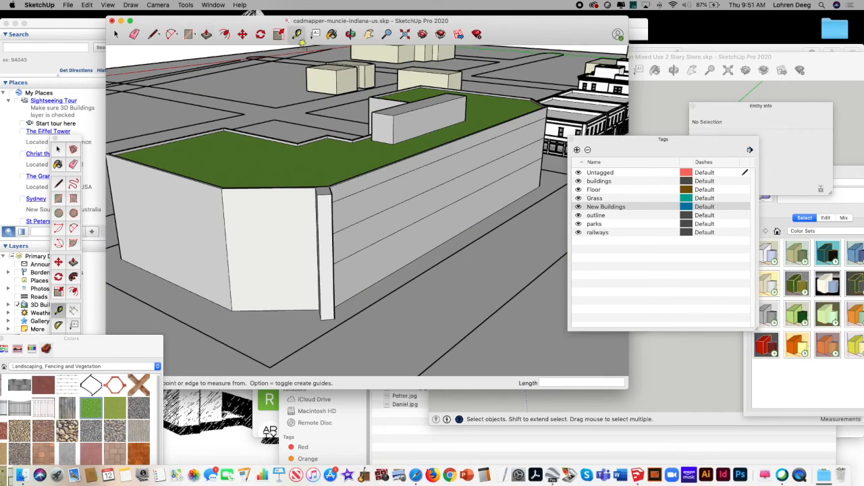
{"action": "left_click", "coordinate": [269, 310]}
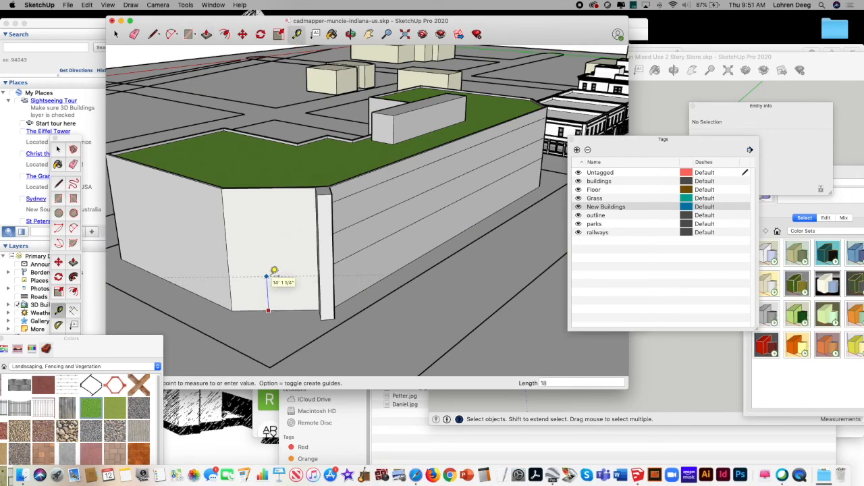
{"action": "left_click", "coordinate": [271, 275]}
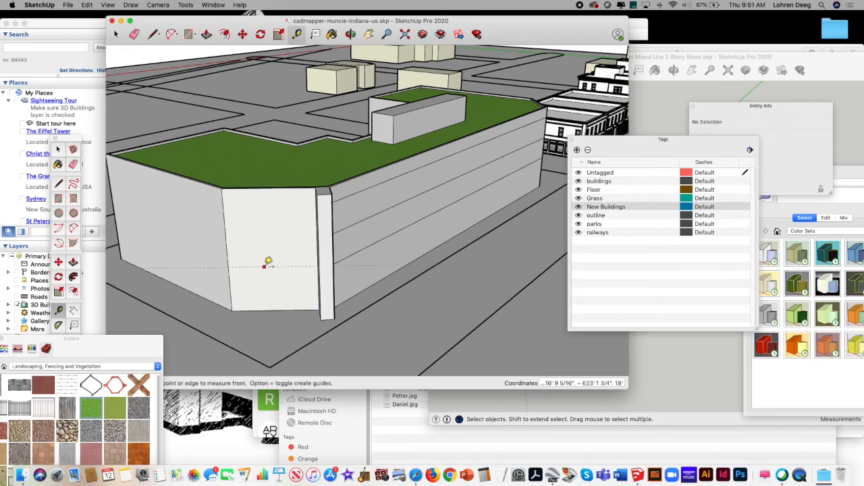
{"action": "left_click", "coordinate": [263, 266]}
{"action": "left_click", "coordinate": [263, 238]}
{"action": "left_click", "coordinate": [259, 235]}
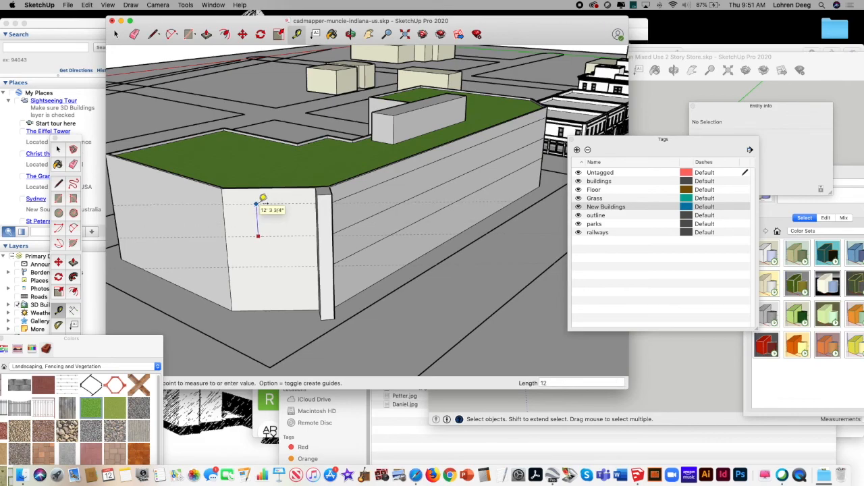
{"action": "left_click", "coordinate": [259, 202]}
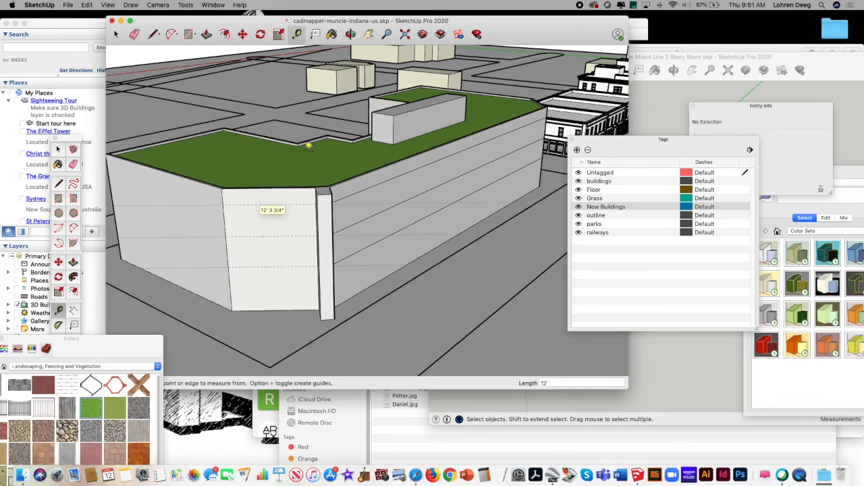
Step: Draw three floor lines along the guides across the wide angled corner face, ending at the projecting fin
{"action": "left_click", "coordinate": [151, 35]}
{"action": "left_click", "coordinate": [223, 204]}
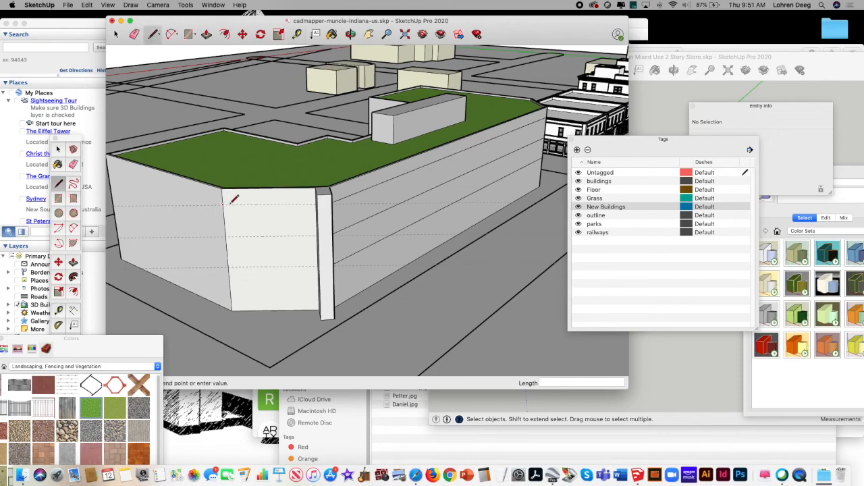
{"action": "left_click", "coordinate": [314, 205]}
{"action": "left_click", "coordinate": [227, 237]}
{"action": "left_click", "coordinate": [314, 236]}
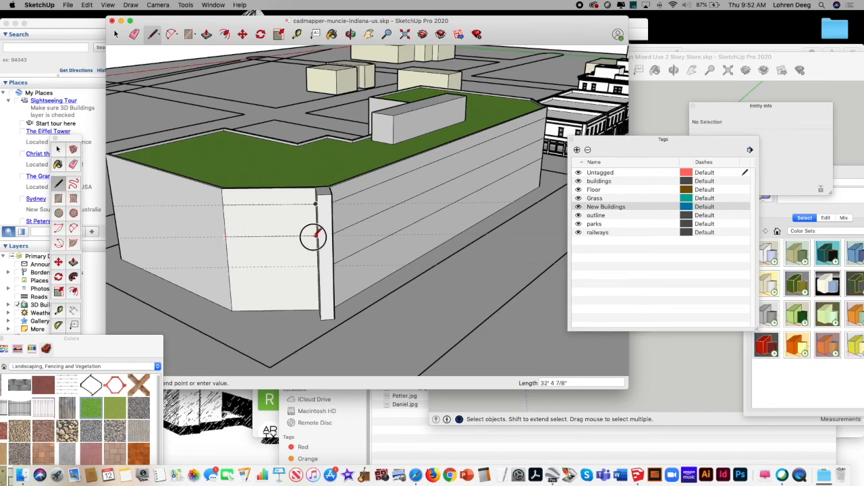
{"action": "left_click", "coordinate": [229, 266]}
{"action": "left_click", "coordinate": [315, 266]}
Step: Continue the three floor lines from the wide corner face across the adjoining end wall to its far edge
{"action": "left_click", "coordinate": [229, 267]}
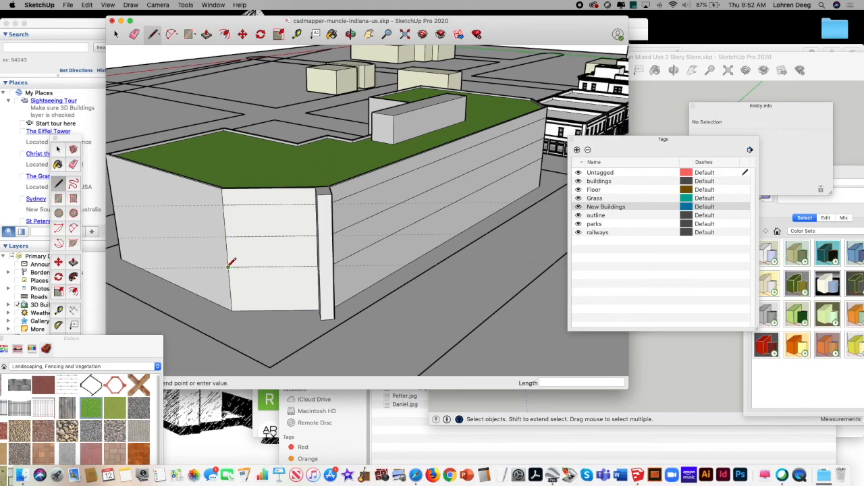
{"action": "left_click", "coordinate": [120, 222]}
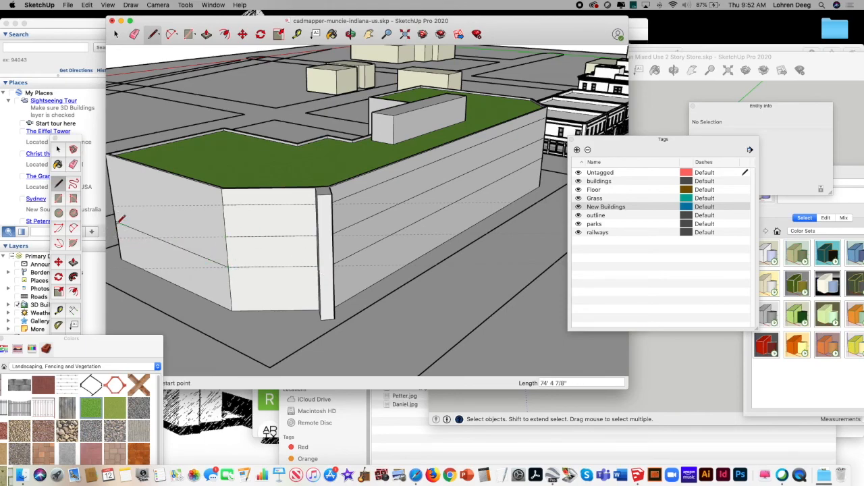
{"action": "left_click", "coordinate": [225, 236]}
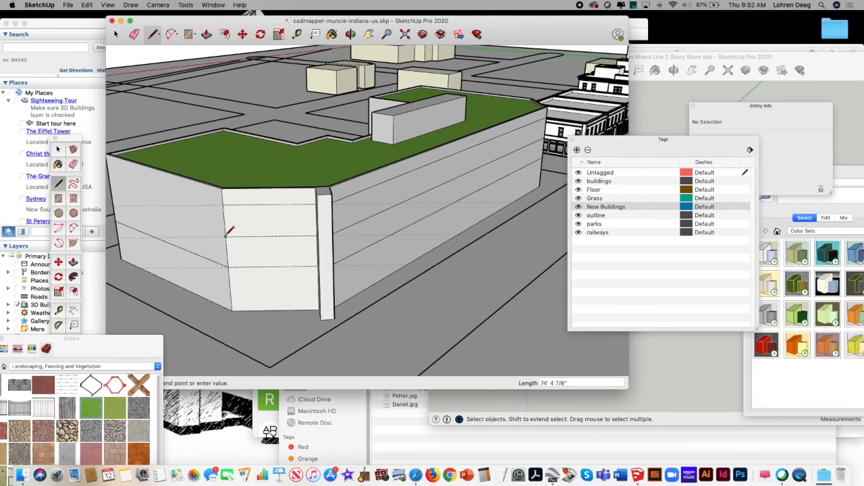
{"action": "left_click", "coordinate": [112, 195]}
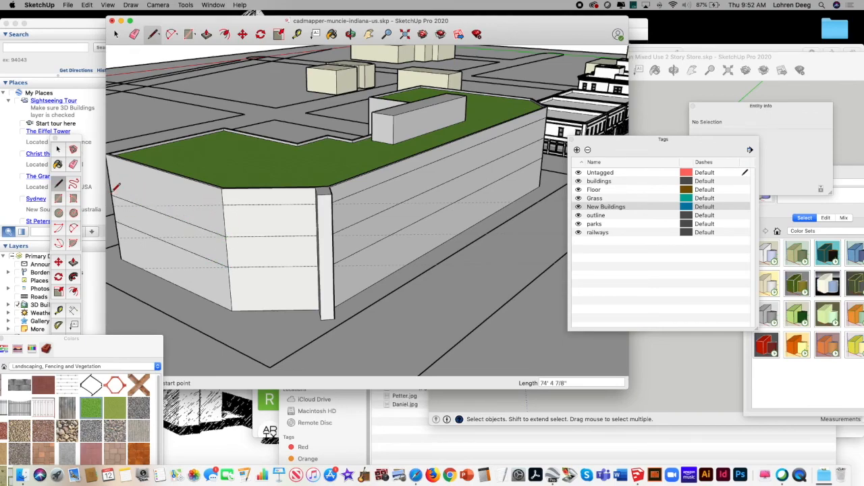
{"action": "left_click", "coordinate": [222, 204]}
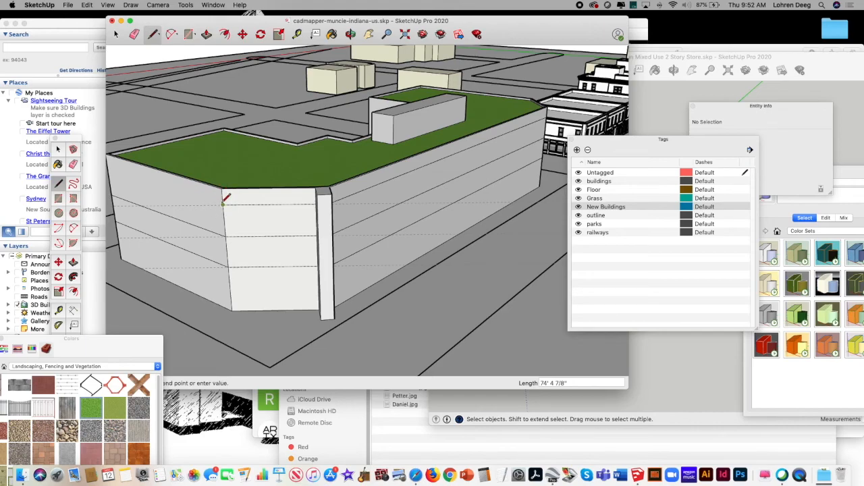
{"action": "left_click", "coordinate": [110, 166]}
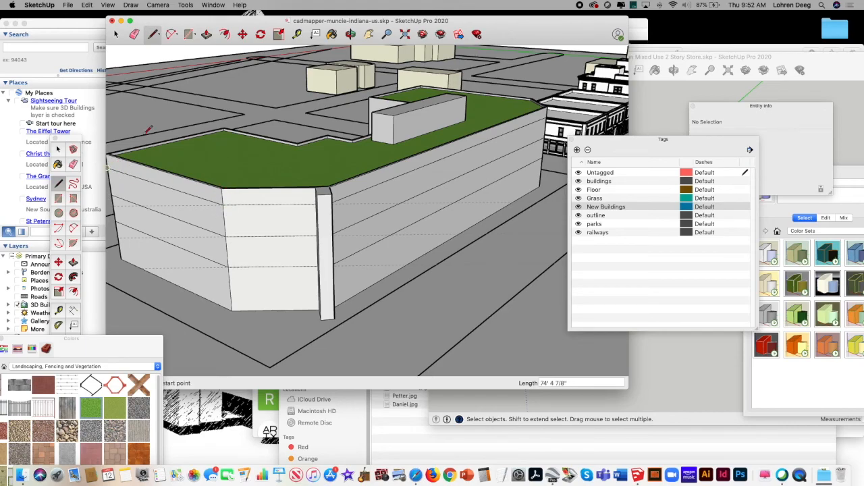
Step: Draw a rectangle about 56' 11" by 18' on the ground-floor band of the long facade
{"action": "left_click", "coordinate": [332, 31]}
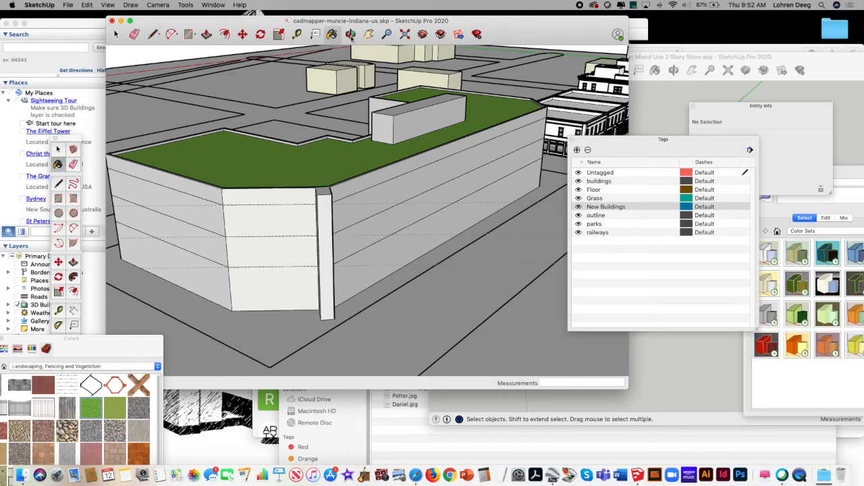
{"action": "left_click", "coordinate": [351, 34]}
{"action": "left_click_drag", "start_coordinate": [385, 101], "coordinate": [337, 182]}
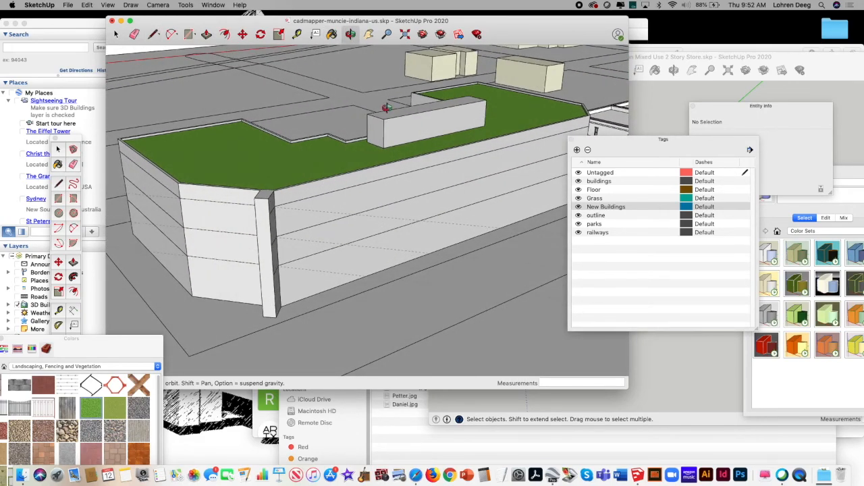
{"action": "left_click", "coordinate": [368, 34]}
{"action": "left_click_drag", "start_coordinate": [411, 150], "coordinate": [296, 155]}
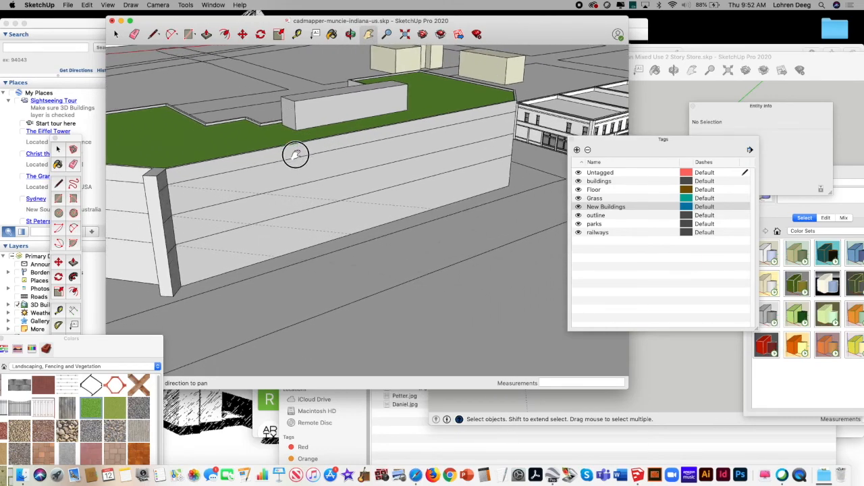
{"action": "left_click", "coordinate": [190, 35]}
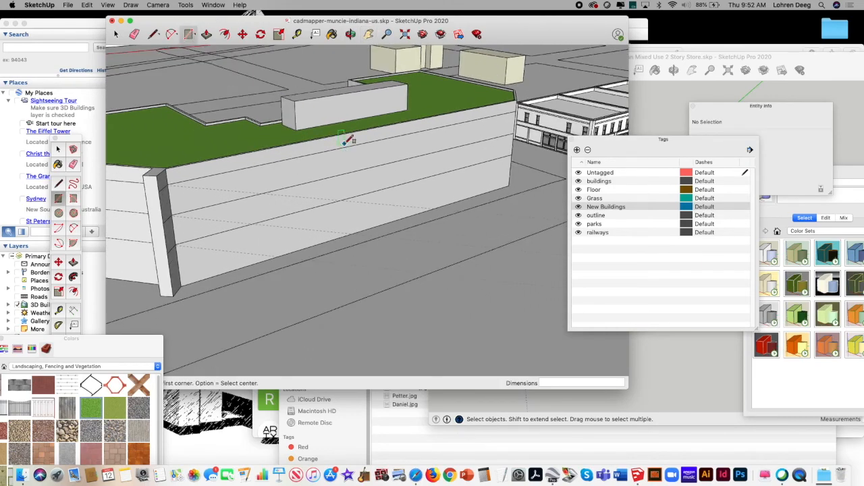
{"action": "left_click", "coordinate": [324, 204]}
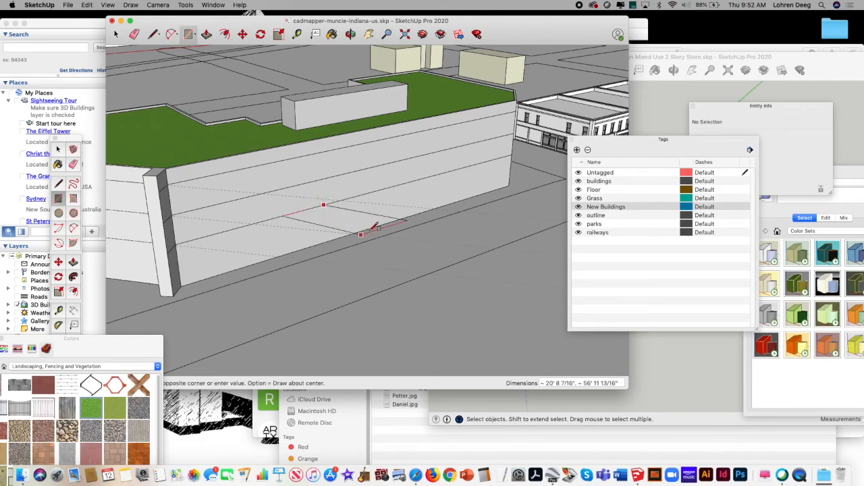
{"action": "left_click", "coordinate": [422, 213]}
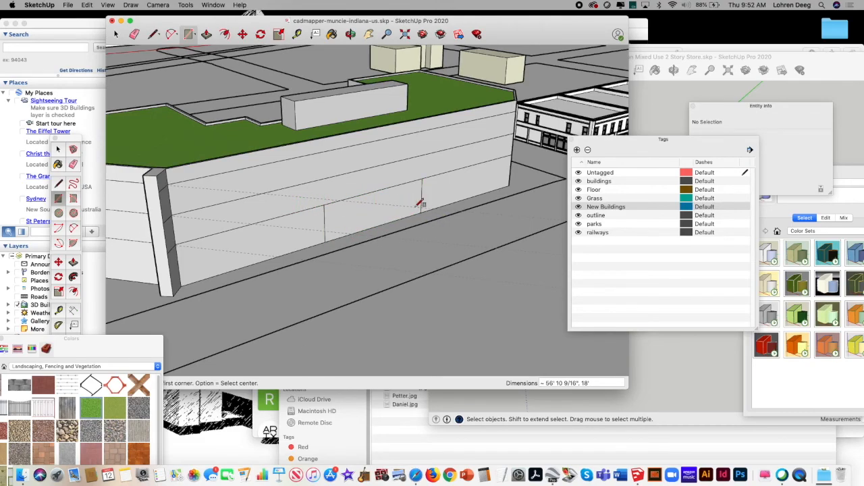
Step: Pull the ground-floor rectangle on the long facade outward about 4' to form a shallow projecting bay
{"action": "left_click", "coordinate": [206, 35]}
{"action": "left_click", "coordinate": [364, 215]}
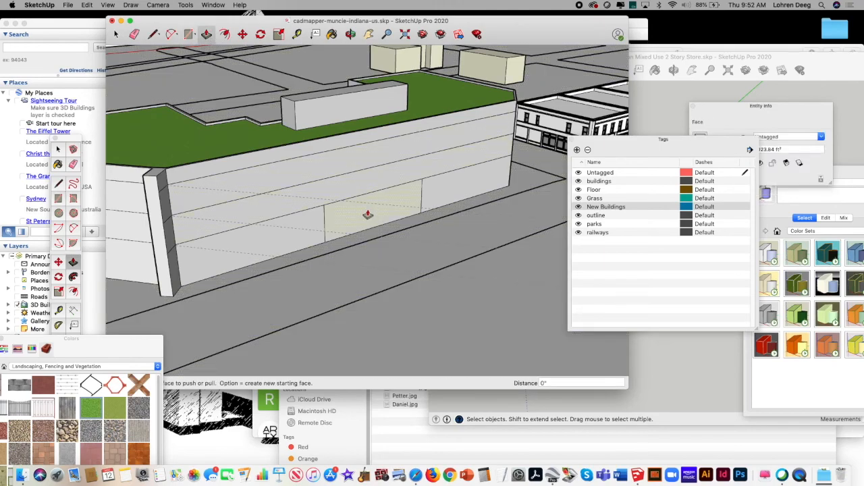
{"action": "left_click", "coordinate": [370, 206]}
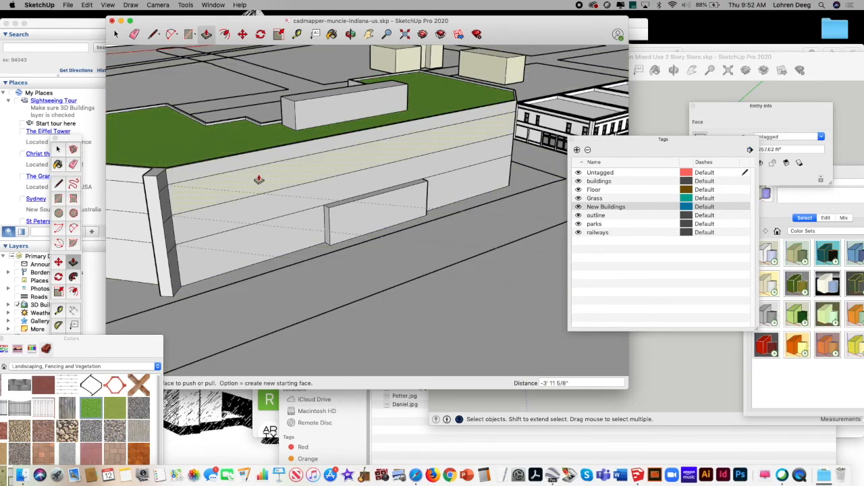
Step: Erase the three leftover dashed guides crossing the end wall of the new building
{"action": "key", "text": "o"}
{"action": "left_click_drag", "start_coordinate": [318, 160], "coordinate": [367, 216]}
{"action": "left_click", "coordinate": [135, 34]}
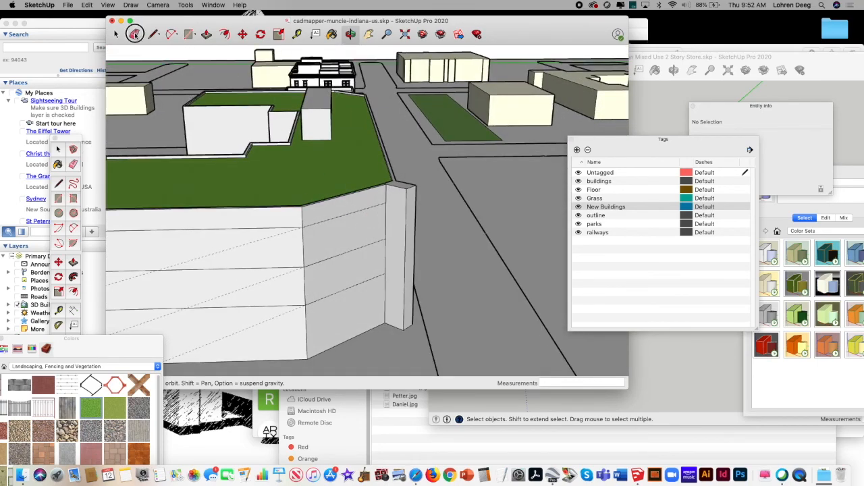
{"action": "left_click", "coordinate": [234, 250]}
{"action": "left_click", "coordinate": [238, 291]}
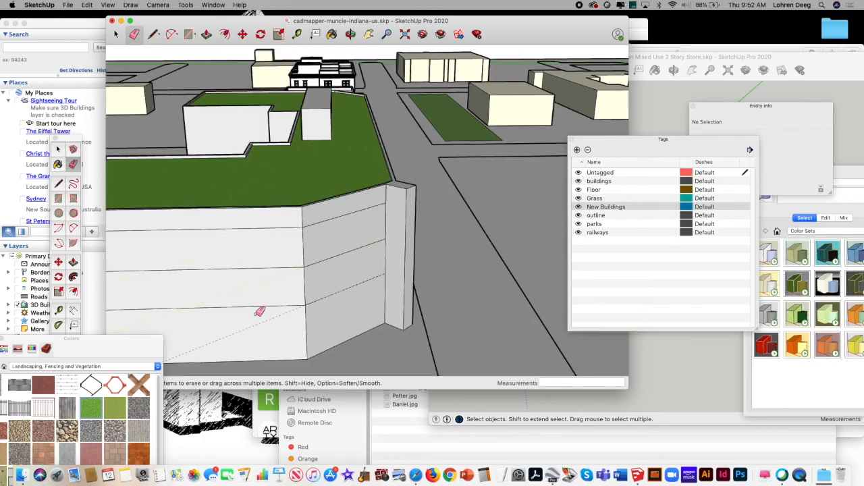
{"action": "left_click", "coordinate": [256, 326]}
Step: Hide the buildings, Floor, Grass, outline, parks and railways tags, keeping Untagged and New Buildings shown
{"action": "left_click", "coordinate": [369, 34]}
{"action": "left_click_drag", "start_coordinate": [401, 134], "coordinate": [366, 119]}
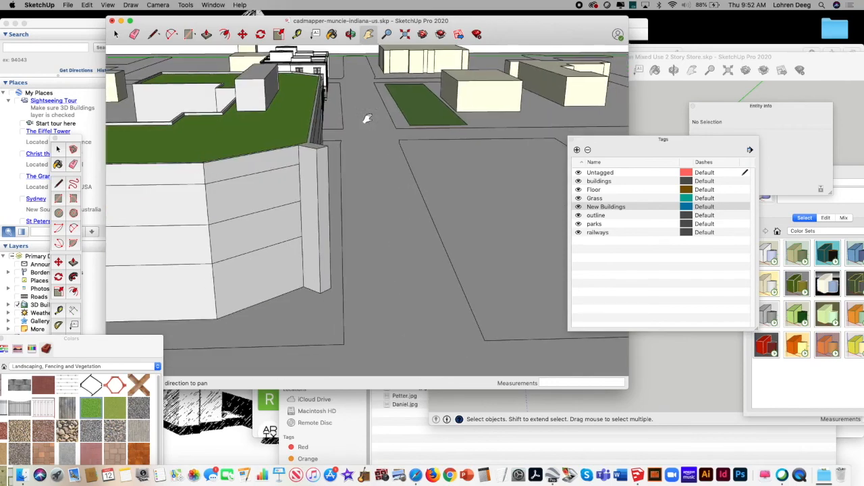
{"action": "left_click", "coordinate": [386, 34]}
{"action": "left_click_drag", "start_coordinate": [413, 143], "coordinate": [287, 234]}
{"action": "left_click", "coordinate": [350, 34]}
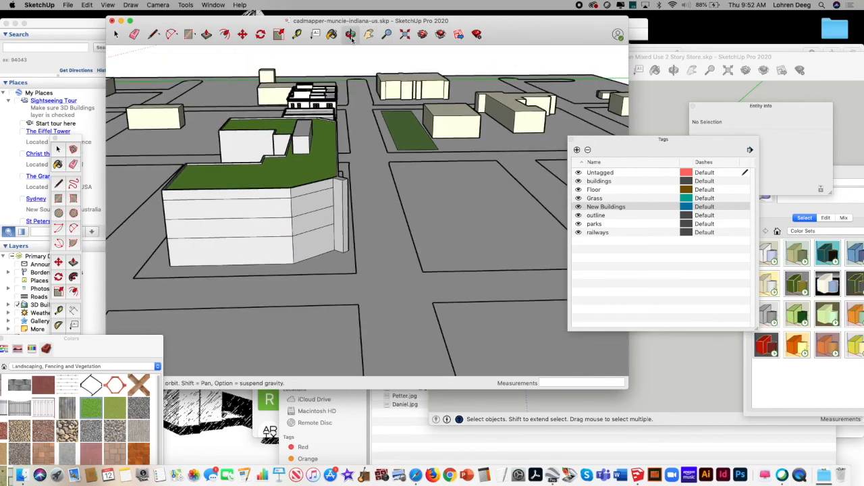
{"action": "left_click_drag", "start_coordinate": [347, 245], "coordinate": [344, 273]}
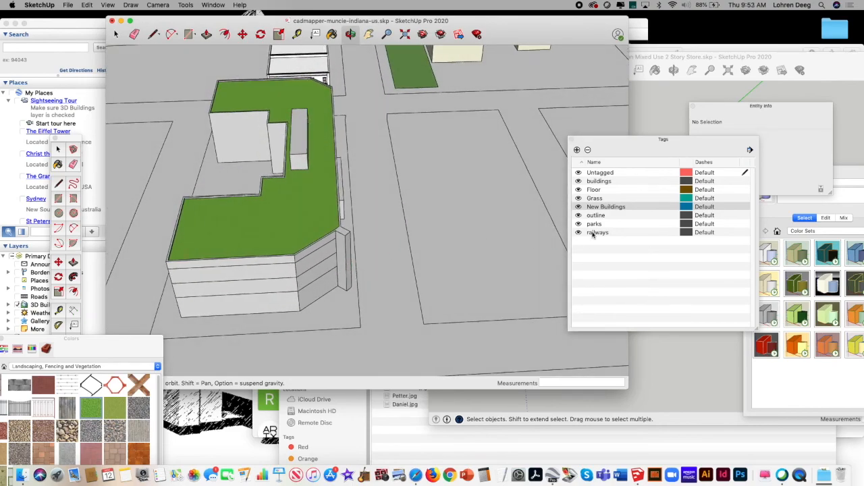
{"action": "left_click", "coordinate": [578, 181]}
{"action": "left_click", "coordinate": [578, 191]}
{"action": "left_click", "coordinate": [578, 199]}
{"action": "left_click", "coordinate": [578, 174]}
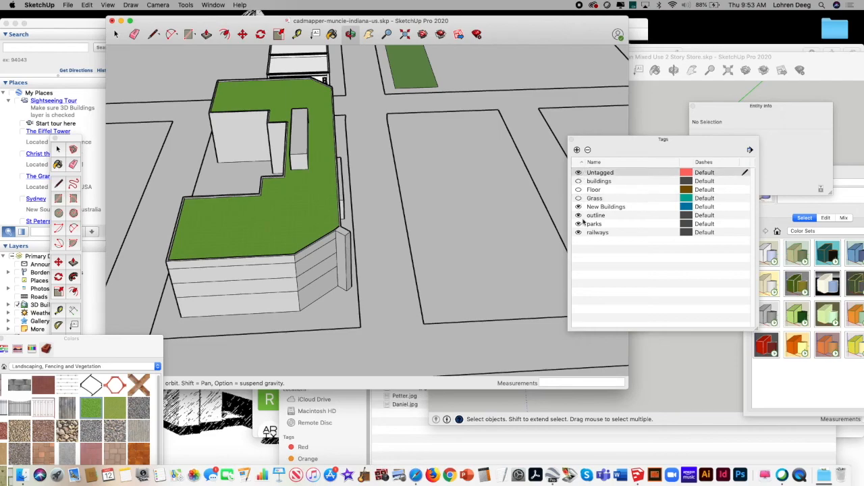
{"action": "left_click", "coordinate": [578, 215]}
{"action": "left_click", "coordinate": [579, 223]}
{"action": "left_click", "coordinate": [579, 233]}
{"action": "left_click", "coordinate": [578, 173]}
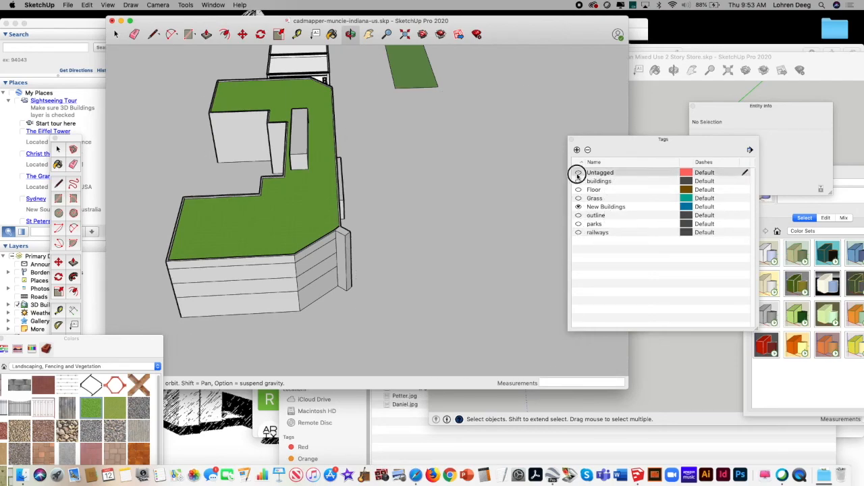
{"action": "left_click", "coordinate": [585, 264]}
{"action": "left_click", "coordinate": [611, 208]}
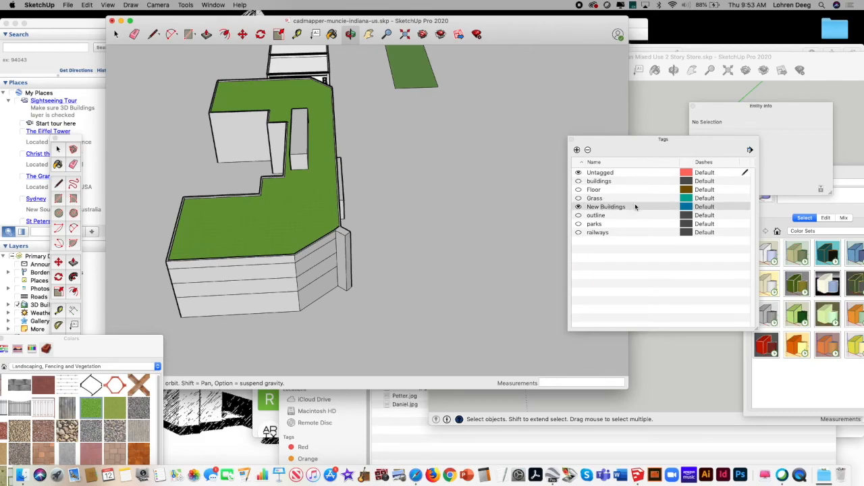
{"action": "left_click", "coordinate": [733, 210]}
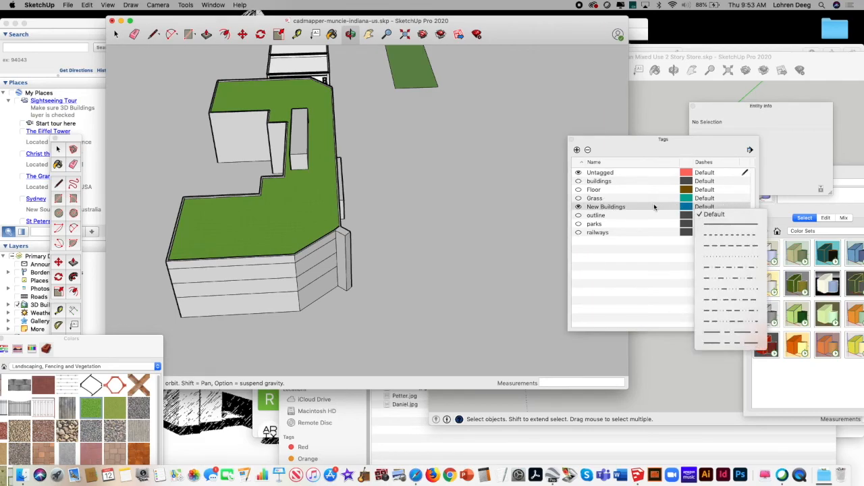
{"action": "left_click", "coordinate": [657, 207]}
{"action": "left_click", "coordinate": [739, 207]}
{"action": "left_click", "coordinate": [705, 210]}
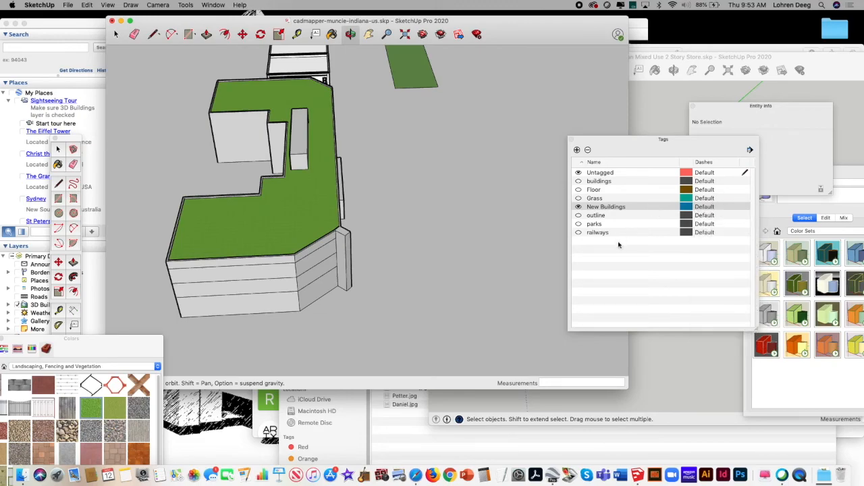
{"action": "left_click", "coordinate": [604, 207]}
{"action": "double_click", "coordinate": [602, 208]}
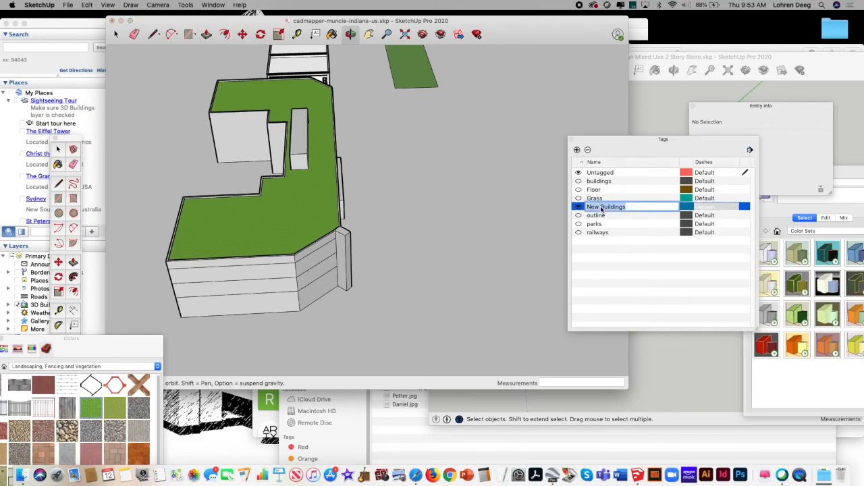
{"action": "left_click", "coordinate": [643, 207]}
{"action": "left_click", "coordinate": [747, 174]}
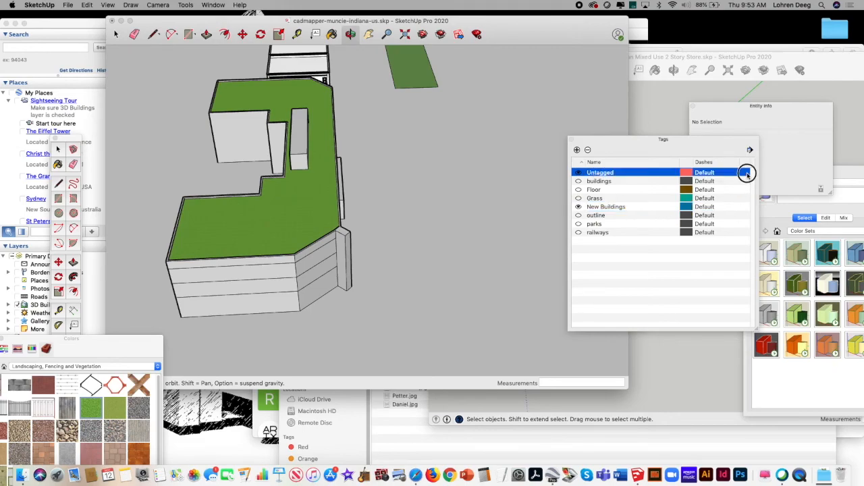
{"action": "left_click", "coordinate": [624, 215]}
{"action": "left_click", "coordinate": [611, 209]}
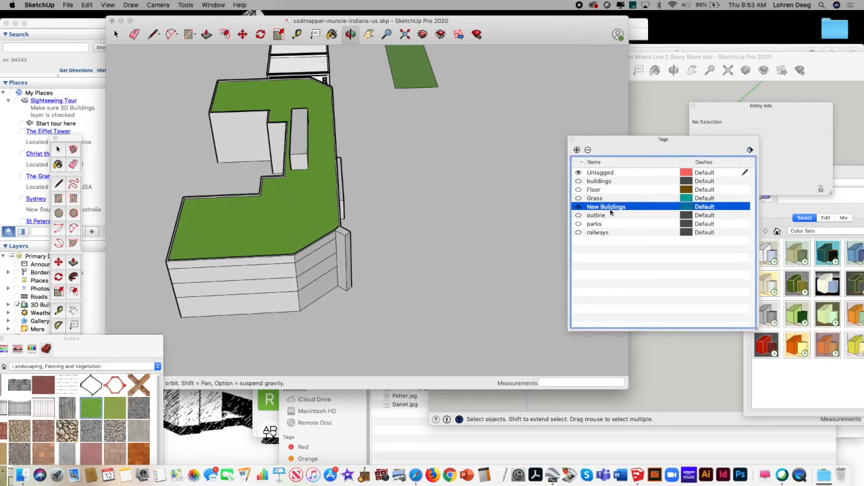
{"action": "left_click", "coordinate": [610, 276]}
{"action": "left_click", "coordinate": [369, 35]}
{"action": "left_click", "coordinate": [383, 35]}
{"action": "left_click_drag", "start_coordinate": [420, 126], "coordinate": [307, 230]}
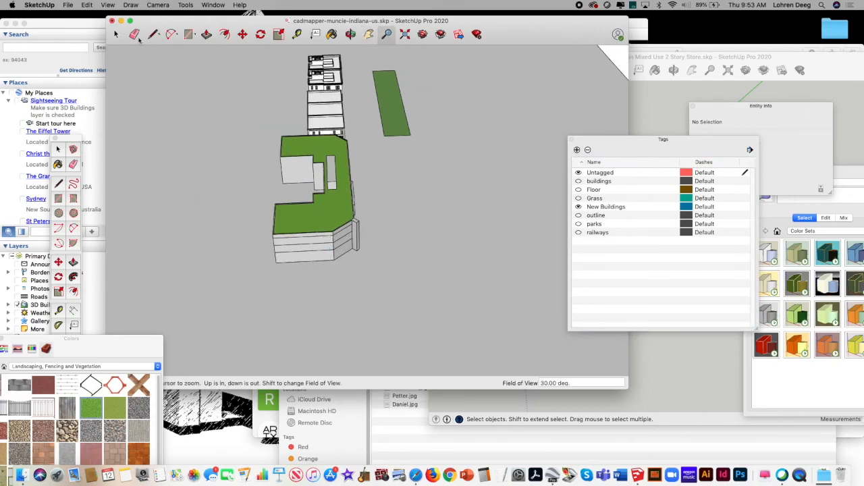
{"action": "left_click", "coordinate": [116, 35]}
{"action": "left_click_drag", "start_coordinate": [222, 325], "coordinate": [366, 53]}
{"action": "right_click", "coordinate": [329, 102]}
{"action": "left_click", "coordinate": [349, 108]}
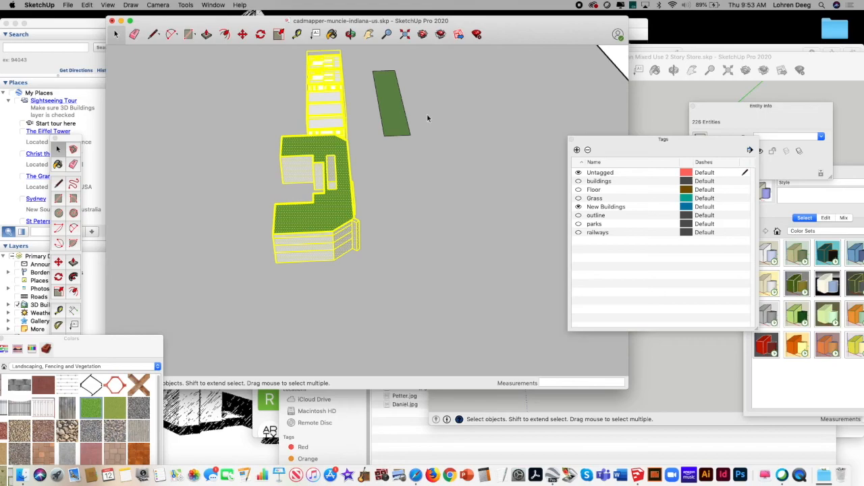
{"action": "right_click", "coordinate": [330, 138]}
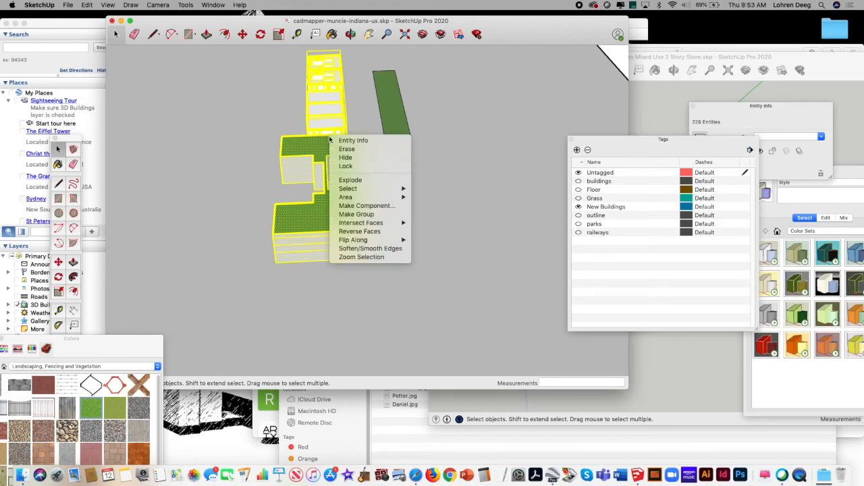
{"action": "left_click", "coordinate": [346, 148]}
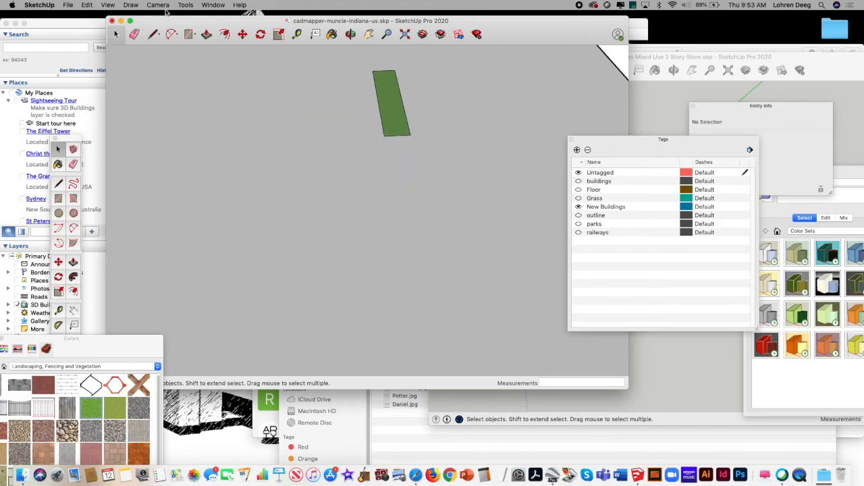
{"action": "left_click", "coordinate": [87, 5]}
{"action": "left_click", "coordinate": [94, 15]}
Step: Select the new green-roofed building together with the adjoining row of stores and assign them to the New Buildings tag
{"action": "left_click_drag", "start_coordinate": [221, 294], "coordinate": [369, 49]}
{"action": "right_click", "coordinate": [327, 85]}
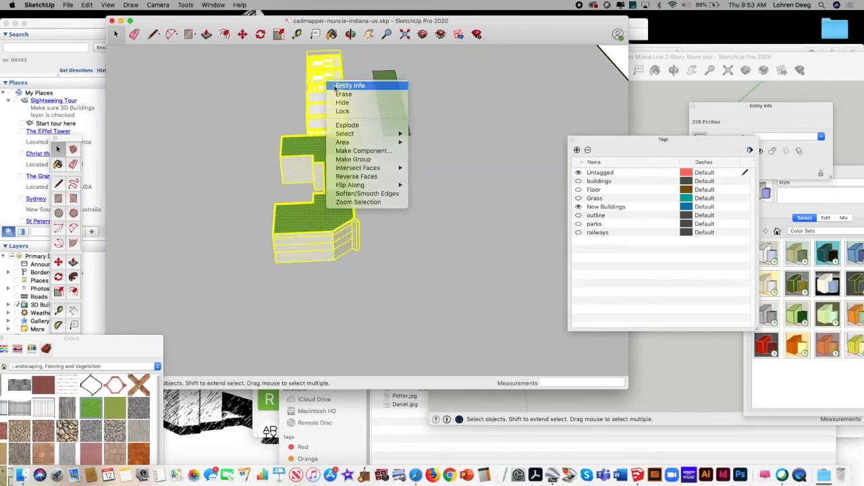
{"action": "left_click", "coordinate": [355, 87]}
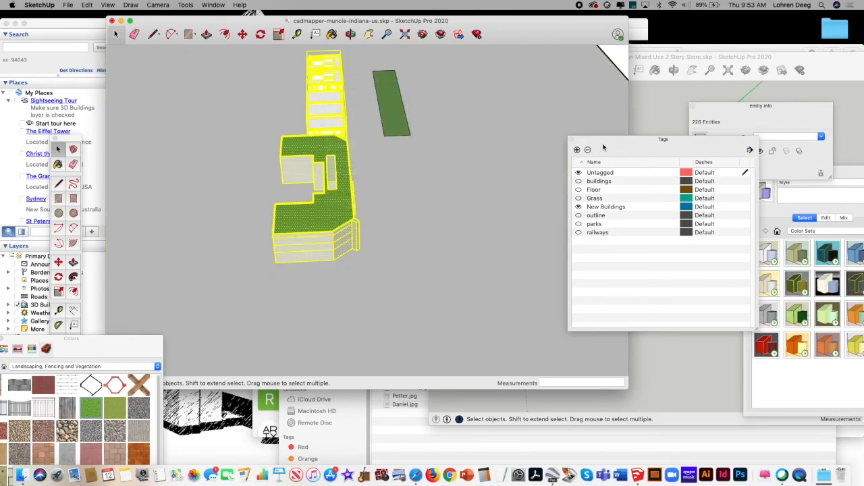
{"action": "left_click", "coordinate": [369, 33]}
{"action": "left_click_drag", "start_coordinate": [360, 111], "coordinate": [328, 154]}
{"action": "left_click_drag", "start_coordinate": [94, 338], "coordinate": [120, 360]}
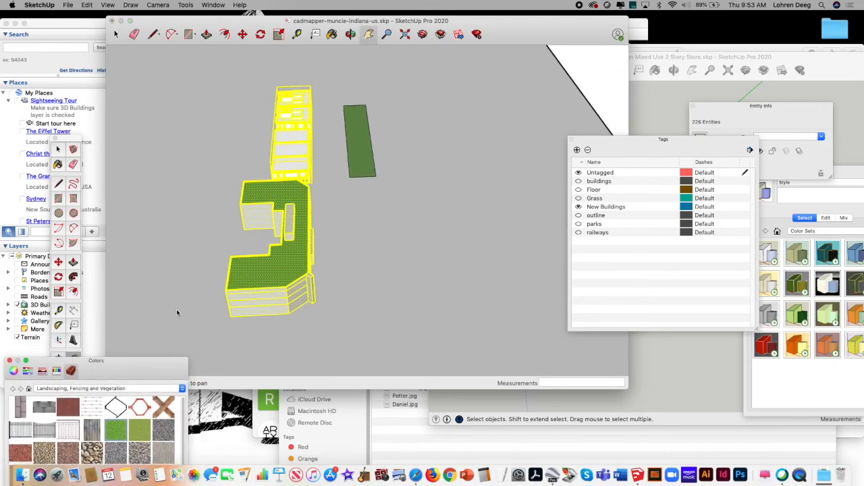
{"action": "double_click", "coordinate": [722, 105]}
{"action": "double_click", "coordinate": [800, 106]}
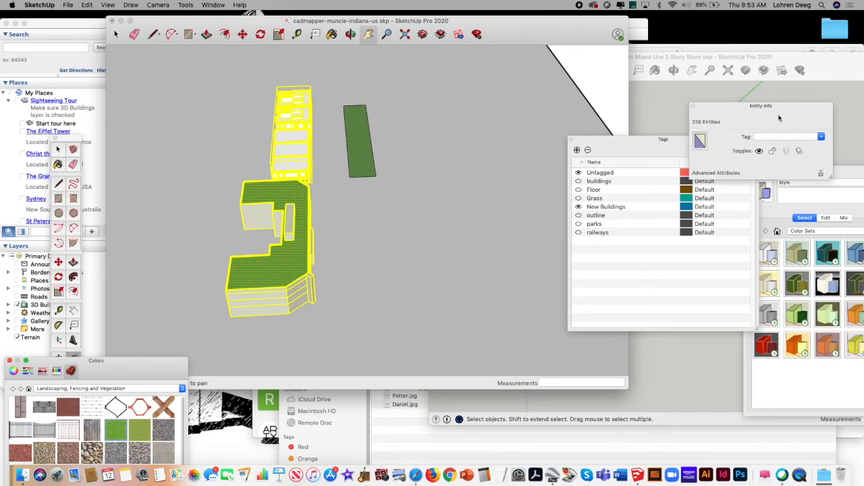
{"action": "left_click", "coordinate": [822, 138]}
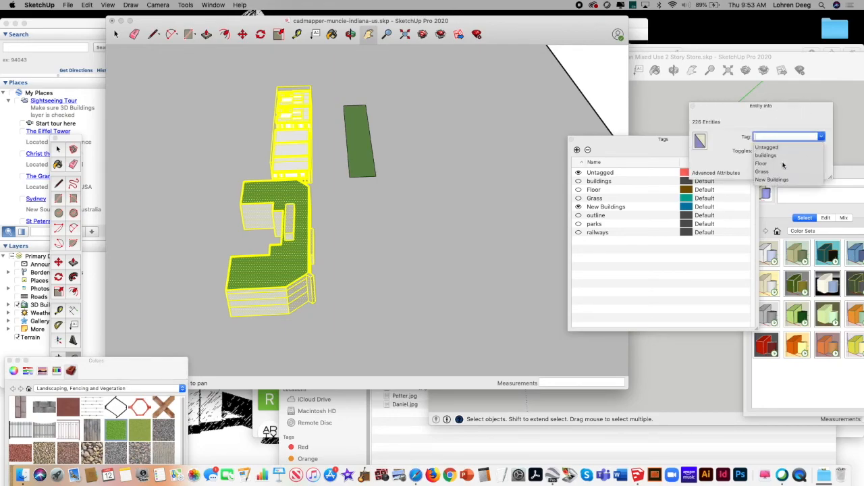
{"action": "left_click", "coordinate": [771, 179]}
{"action": "left_click", "coordinate": [452, 162]}
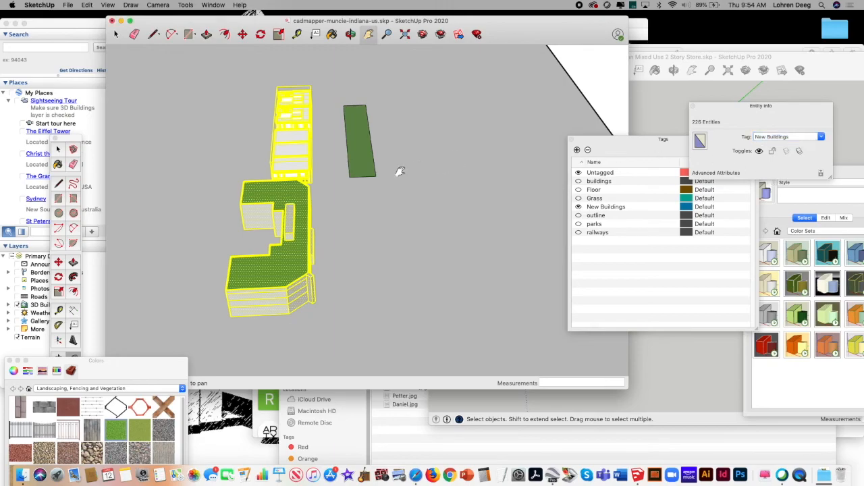
Step: Select the separate green lawn strip beside the stores and assign it to the Grass tag
{"action": "left_click", "coordinate": [116, 35]}
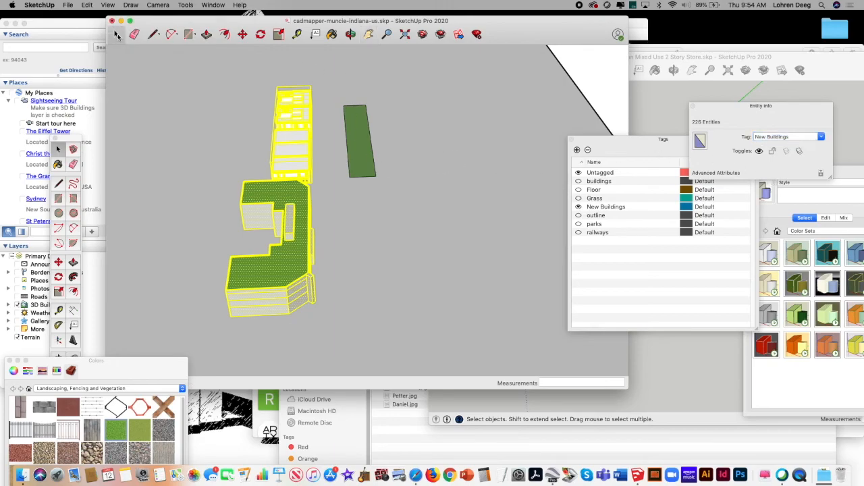
{"action": "left_click", "coordinate": [369, 212]}
{"action": "mouse_move", "coordinate": [403, 80]}
{"action": "left_mouse_down"}
{"action": "mouse_move", "coordinate": [410, 75]}
{"action": "mouse_move", "coordinate": [406, 83]}
{"action": "left_mouse_up"}
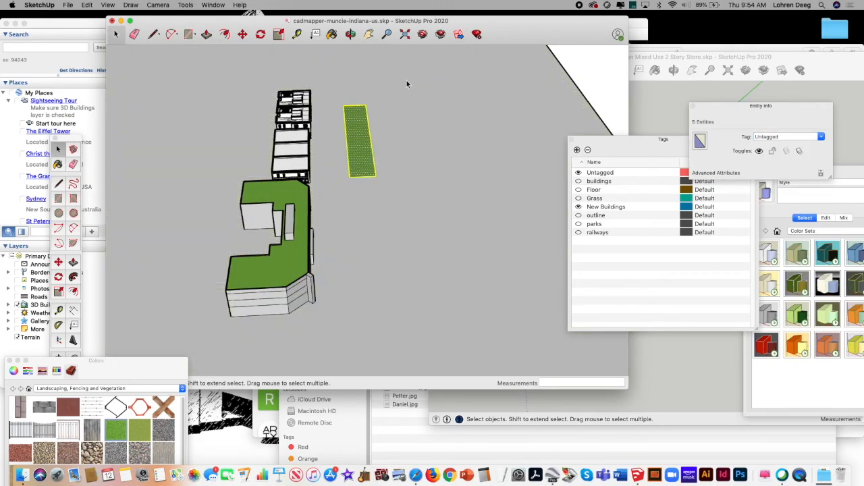
{"action": "left_click", "coordinate": [821, 137]}
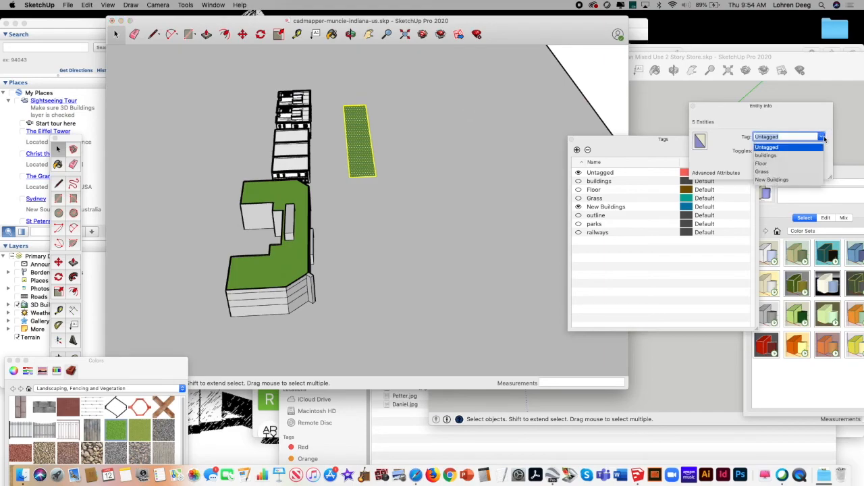
{"action": "left_click", "coordinate": [800, 172]}
{"action": "left_click", "coordinate": [638, 284]}
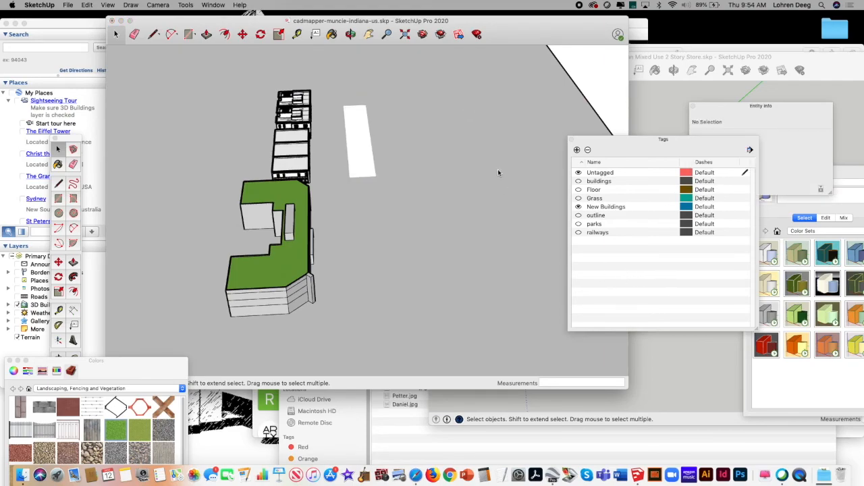
{"action": "left_click", "coordinate": [457, 106]}
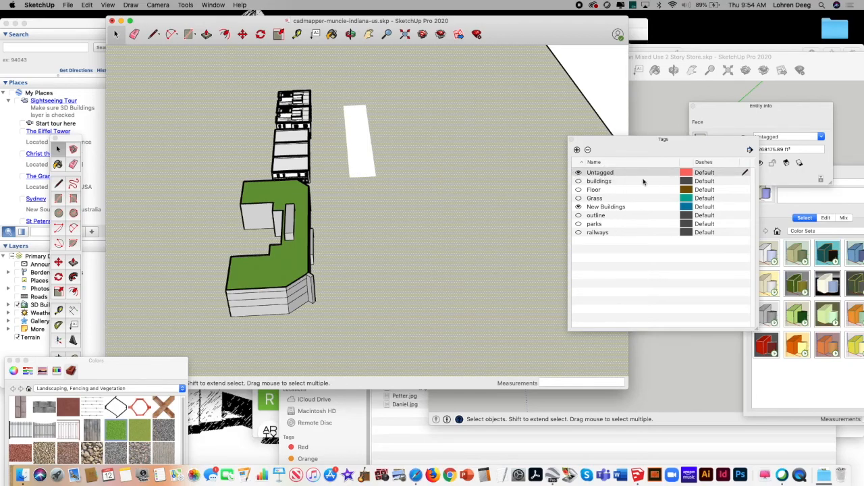
{"action": "left_click", "coordinate": [633, 208]}
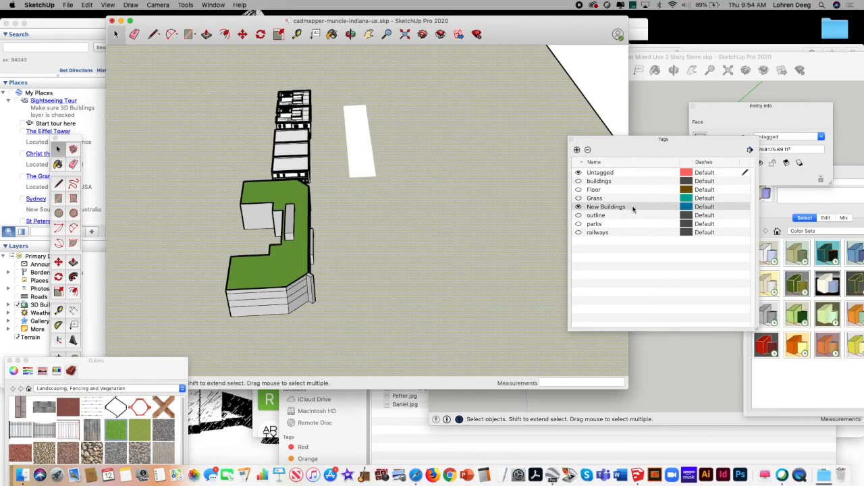
{"action": "left_click", "coordinate": [637, 206]}
{"action": "left_click", "coordinate": [644, 204]}
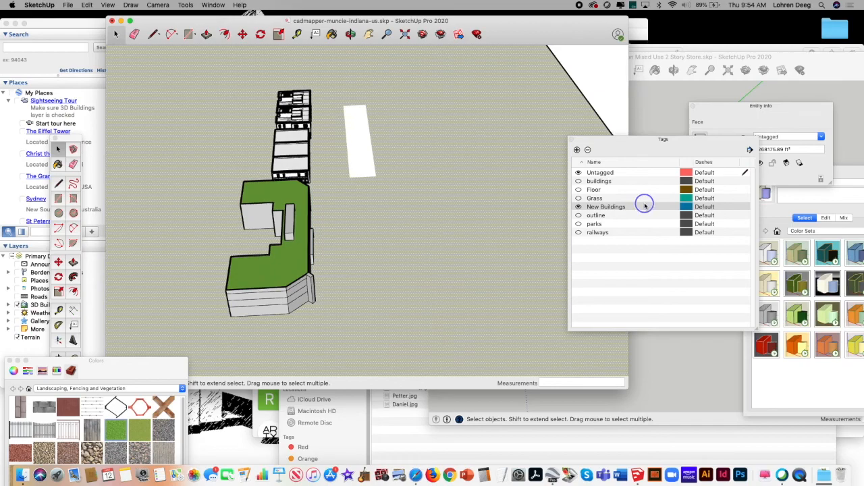
{"action": "left_click", "coordinate": [642, 288]}
{"action": "left_click", "coordinate": [608, 209]}
Step: Show the outline, parks, railways, Grass, Floor and buildings tags again and clear the ground face selection
{"action": "left_click", "coordinate": [405, 36]}
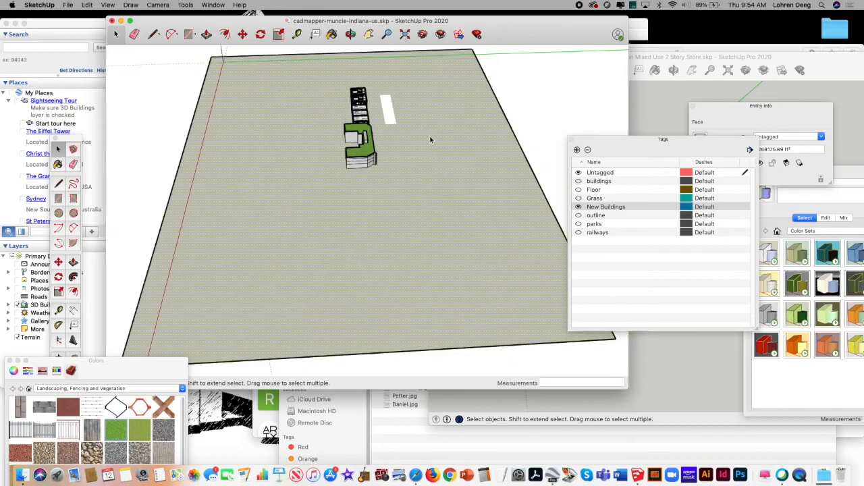
{"action": "left_click", "coordinate": [578, 215]}
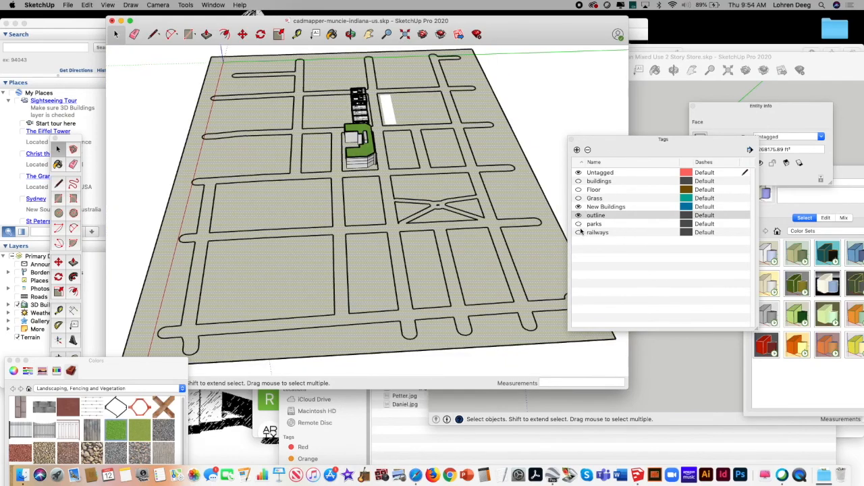
{"action": "left_click", "coordinate": [578, 223]}
{"action": "left_click", "coordinate": [578, 233]}
{"action": "left_click", "coordinate": [578, 198]}
{"action": "left_click", "coordinate": [578, 190]}
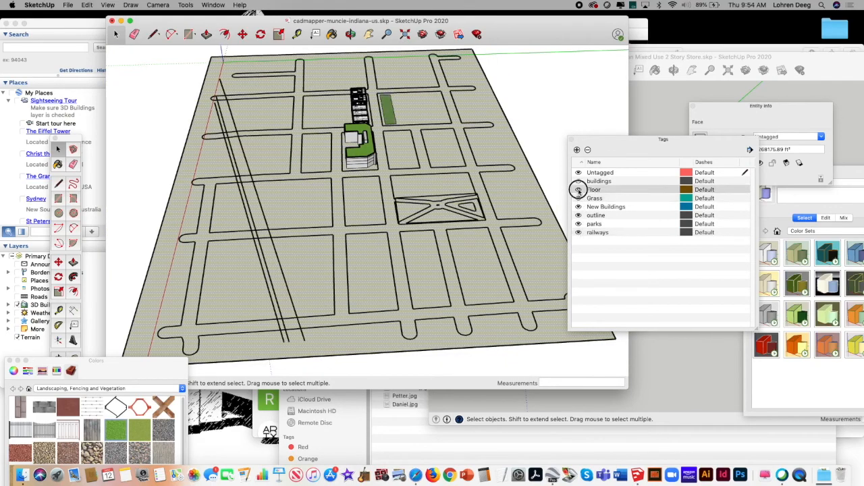
{"action": "left_click", "coordinate": [578, 181]}
{"action": "left_click", "coordinate": [578, 172]}
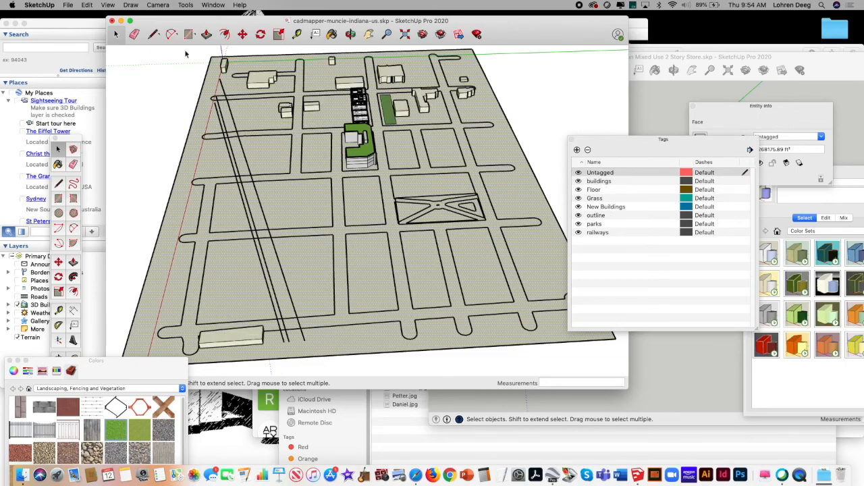
{"action": "left_click", "coordinate": [142, 133]}
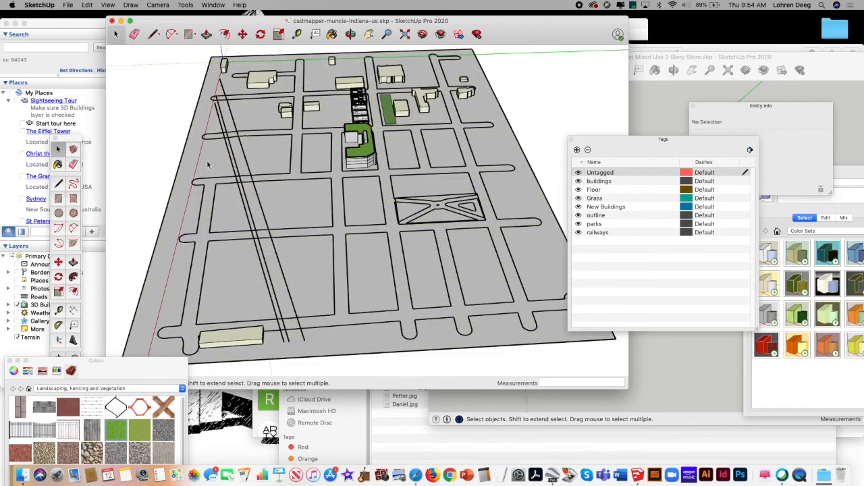
Step: Select the whole green-roofed building and make it a component with the definition name "U shaped block"
{"action": "left_click", "coordinate": [371, 35]}
{"action": "left_click", "coordinate": [387, 35]}
{"action": "left_click_drag", "start_coordinate": [343, 177], "coordinate": [388, 67]}
{"action": "left_click", "coordinate": [370, 33]}
{"action": "left_click_drag", "start_coordinate": [381, 121], "coordinate": [370, 182]}
{"action": "left_click", "coordinate": [384, 34]}
{"action": "left_click_drag", "start_coordinate": [309, 191], "coordinate": [400, 112]}
{"action": "left_click", "coordinate": [351, 34]}
{"action": "left_click_drag", "start_coordinate": [356, 129], "coordinate": [353, 187]}
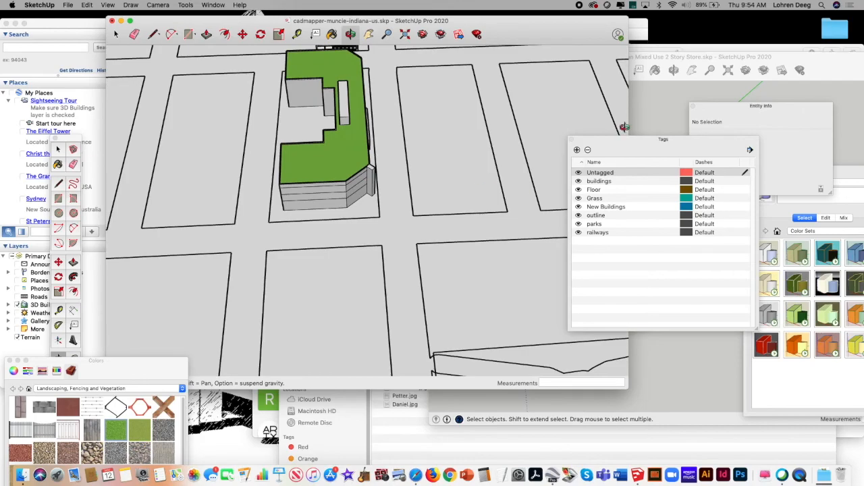
{"action": "left_click", "coordinate": [369, 33]}
{"action": "left_click_drag", "start_coordinate": [389, 107], "coordinate": [388, 144]}
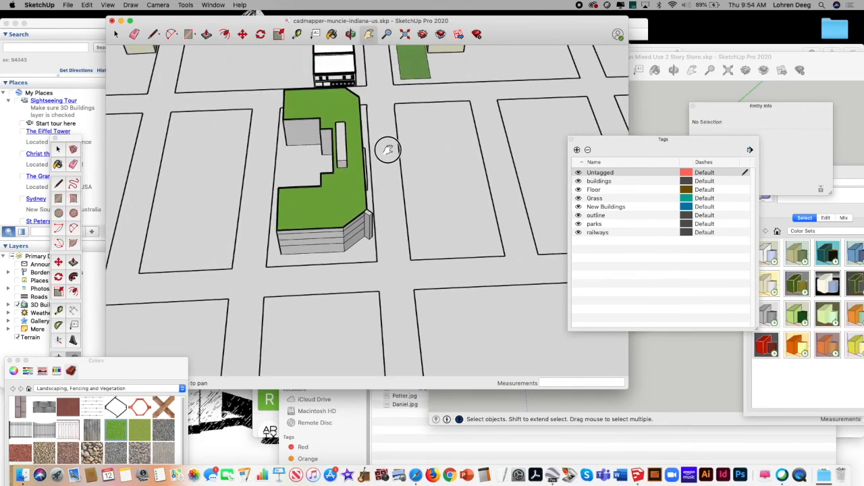
{"action": "left_click", "coordinate": [351, 34]}
{"action": "left_click_drag", "start_coordinate": [364, 118], "coordinate": [357, 139]}
{"action": "left_click", "coordinate": [116, 34]}
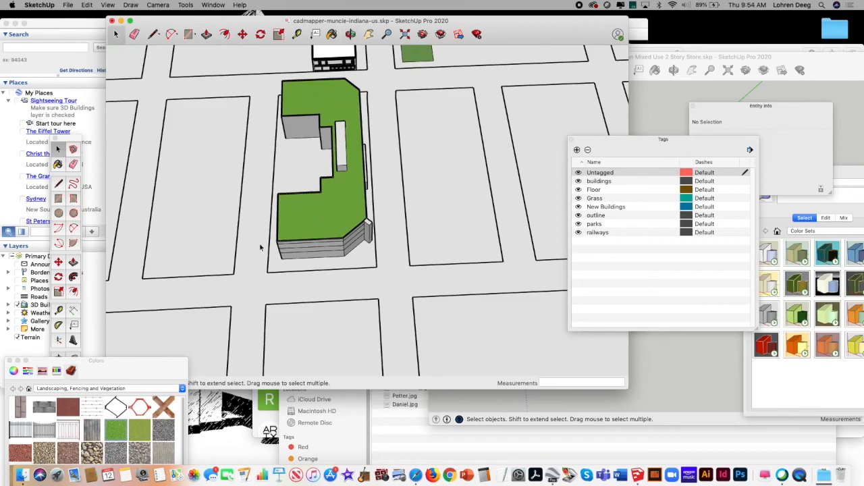
{"action": "left_click_drag", "start_coordinate": [252, 287], "coordinate": [377, 75]}
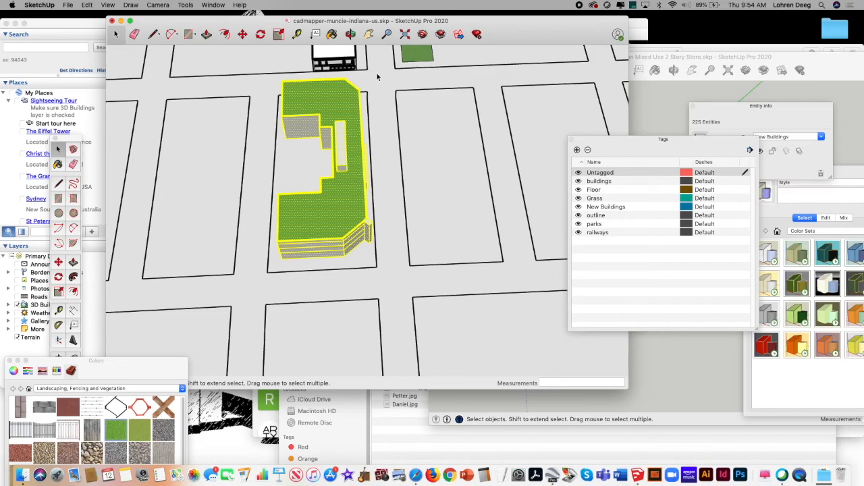
{"action": "right_click", "coordinate": [332, 98]}
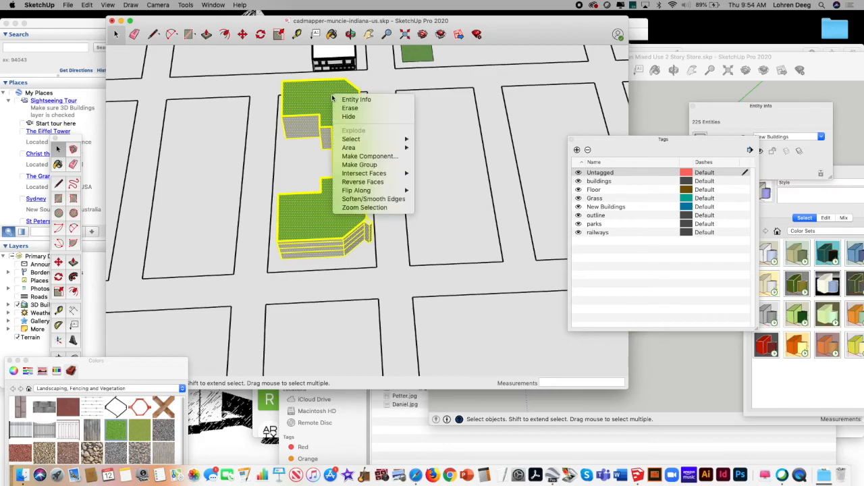
{"action": "left_click", "coordinate": [378, 157]}
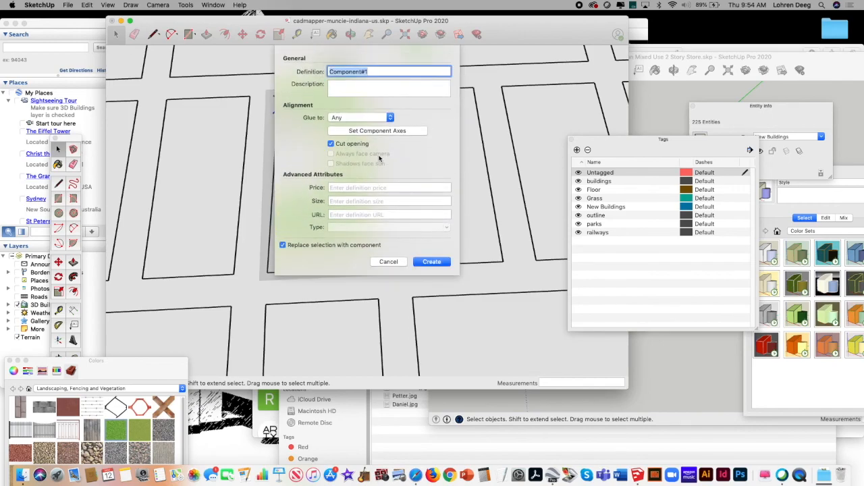
{"action": "type", "text": "U shaped block"}
{"action": "left_click", "coordinate": [432, 262]}
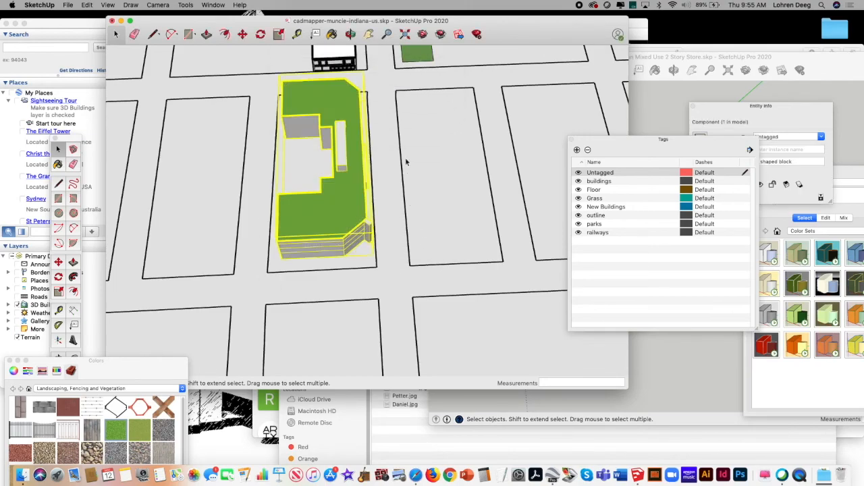
Step: Copy the U shaped block component and paste the copy onto the empty city block directly across the street
{"action": "left_click", "coordinate": [87, 5]}
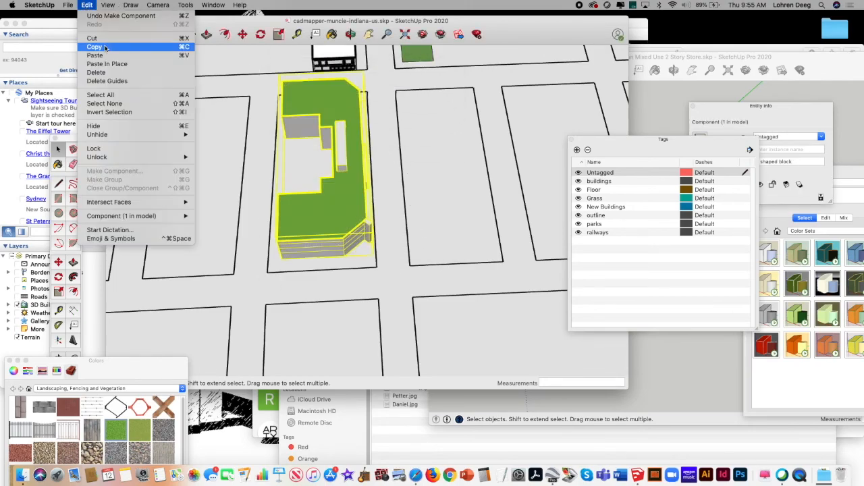
{"action": "left_click", "coordinate": [94, 4]}
{"action": "left_click", "coordinate": [89, 6]}
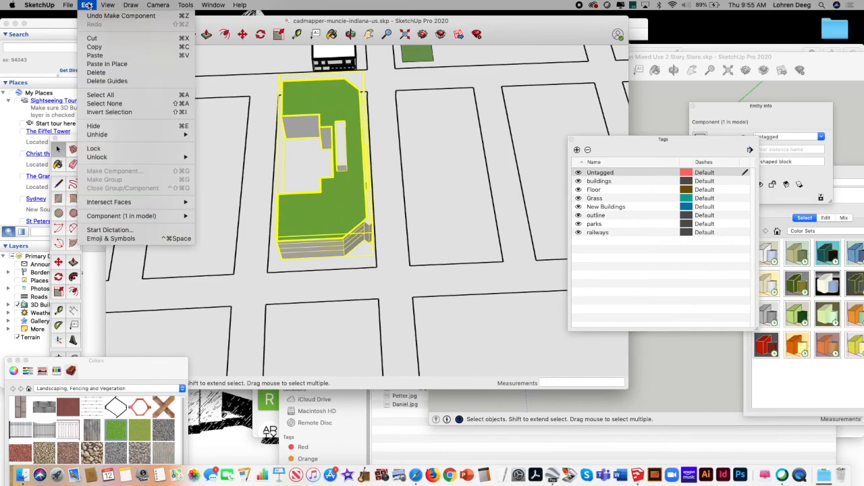
{"action": "left_click", "coordinate": [109, 54]}
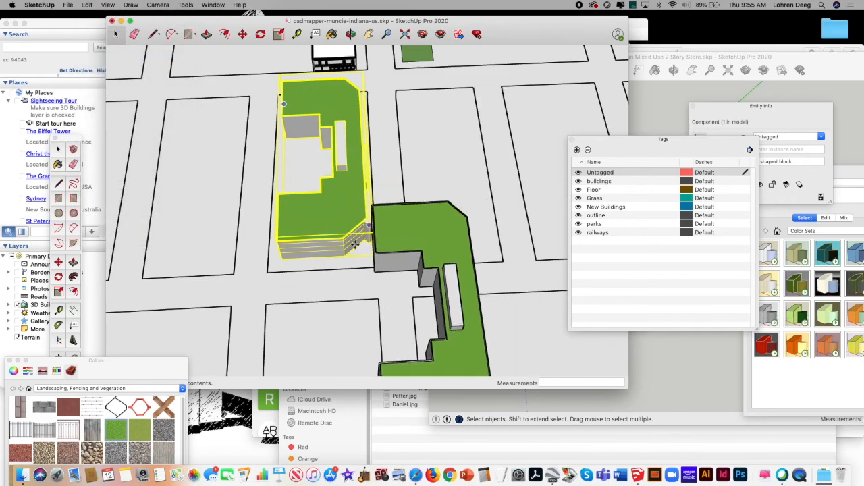
{"action": "left_click", "coordinate": [369, 34]}
{"action": "mouse_move", "coordinate": [380, 123]}
{"action": "left_mouse_down"}
{"action": "mouse_move", "coordinate": [384, 88]}
{"action": "mouse_move", "coordinate": [372, 54]}
{"action": "mouse_move", "coordinate": [376, 127]}
{"action": "mouse_move", "coordinate": [379, 116]}
{"action": "left_mouse_up"}
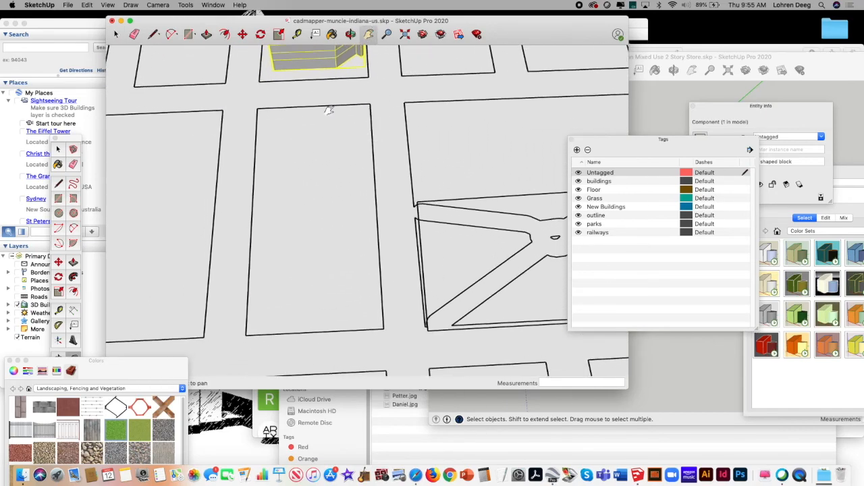
{"action": "left_click", "coordinate": [88, 5]}
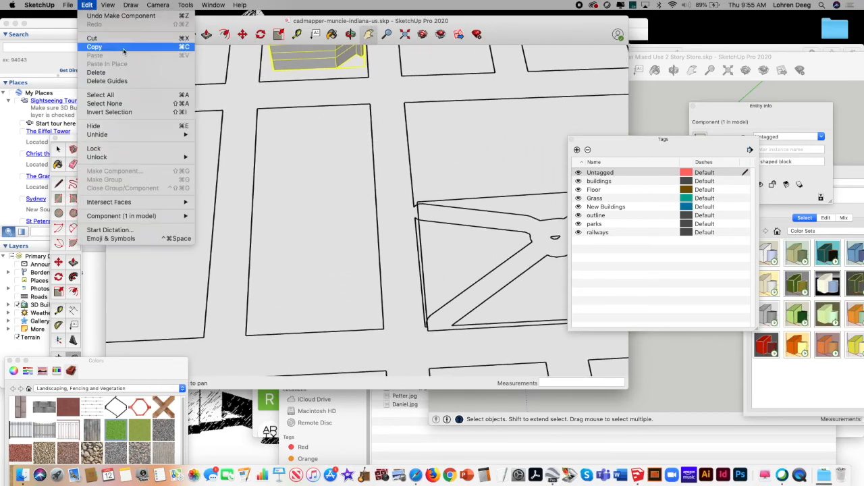
{"action": "left_click", "coordinate": [88, 6]}
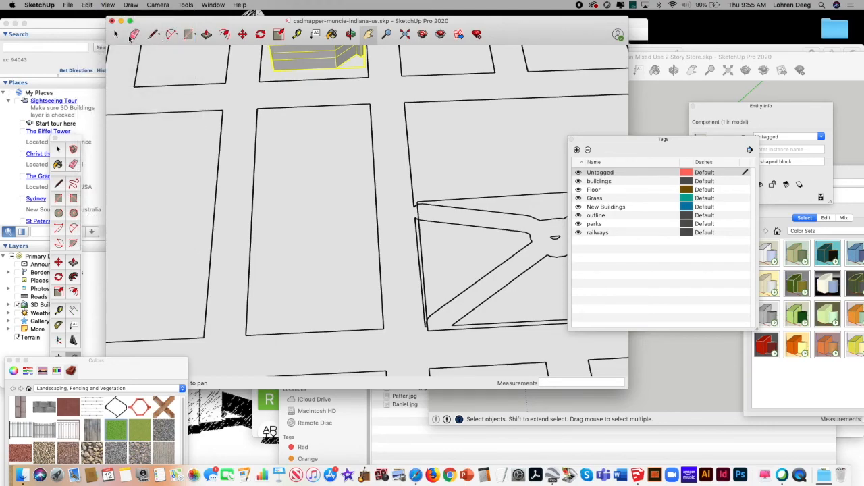
{"action": "key", "text": "space"}
{"action": "right_click", "coordinate": [294, 63]}
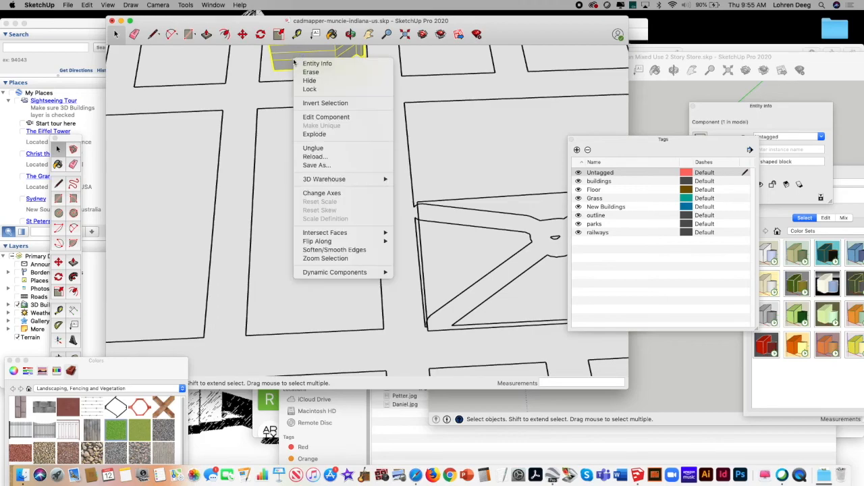
{"action": "left_click", "coordinate": [287, 63]}
{"action": "left_click", "coordinate": [87, 6]}
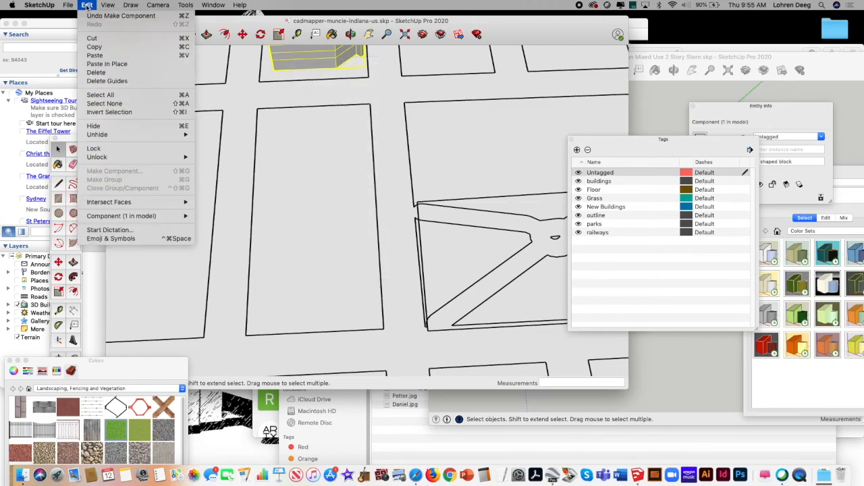
{"action": "left_click", "coordinate": [87, 7]}
{"action": "left_click", "coordinate": [87, 6]}
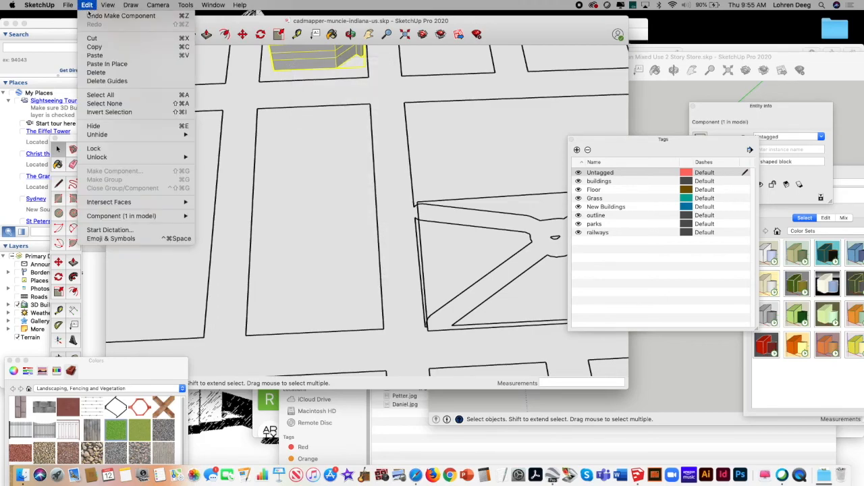
{"action": "left_click", "coordinate": [107, 55]}
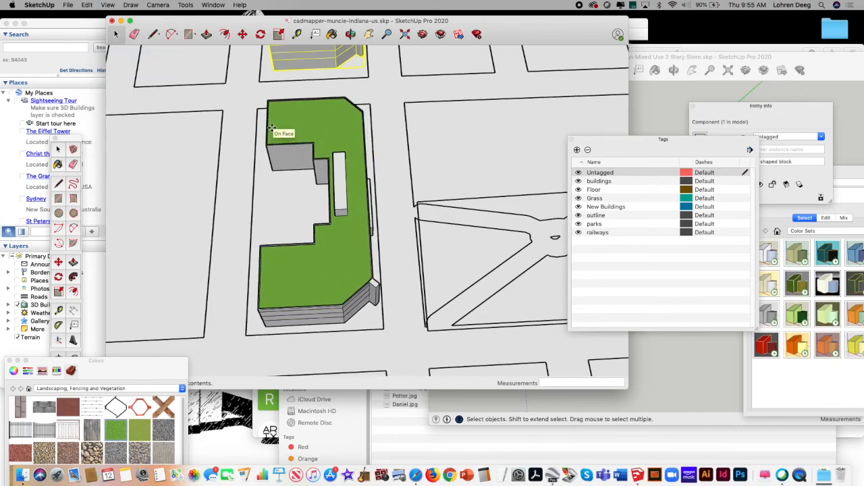
{"action": "left_click", "coordinate": [271, 127]}
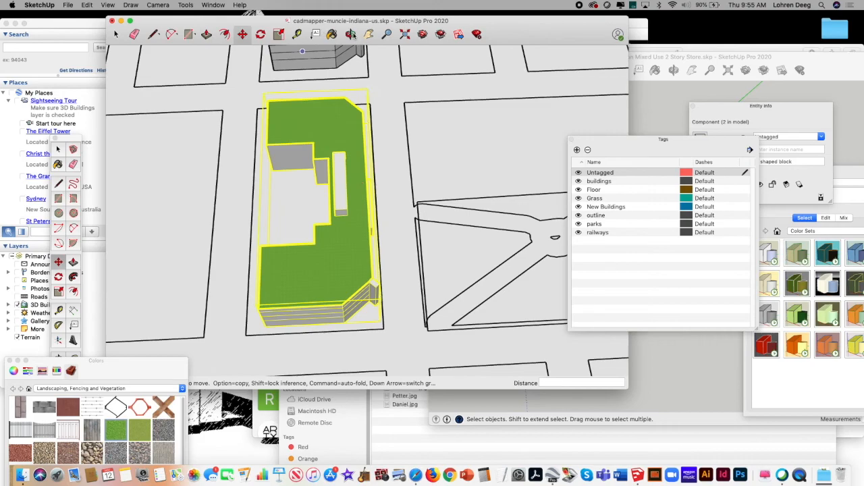
Step: Copy the second U shaped block, paste it in place, and move the duplicate across the street onto the large neighbouring block
{"action": "left_click", "coordinate": [368, 34]}
{"action": "left_click_drag", "start_coordinate": [318, 136], "coordinate": [481, 99]}
{"action": "left_click", "coordinate": [116, 35]}
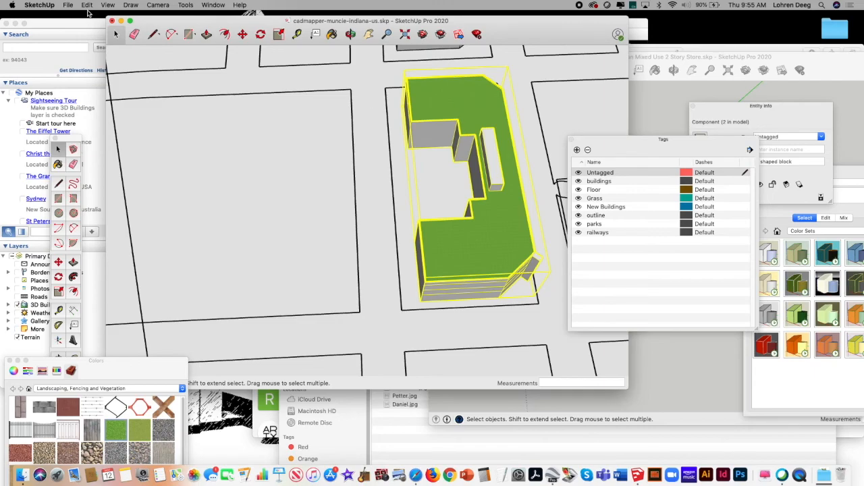
{"action": "left_click", "coordinate": [87, 5]}
{"action": "left_click", "coordinate": [95, 47]}
{"action": "left_click", "coordinate": [87, 5]}
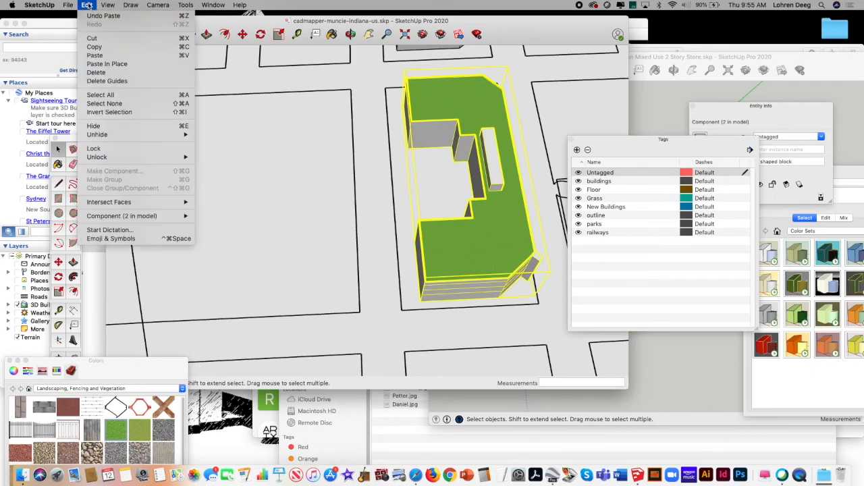
{"action": "left_click", "coordinate": [107, 64]}
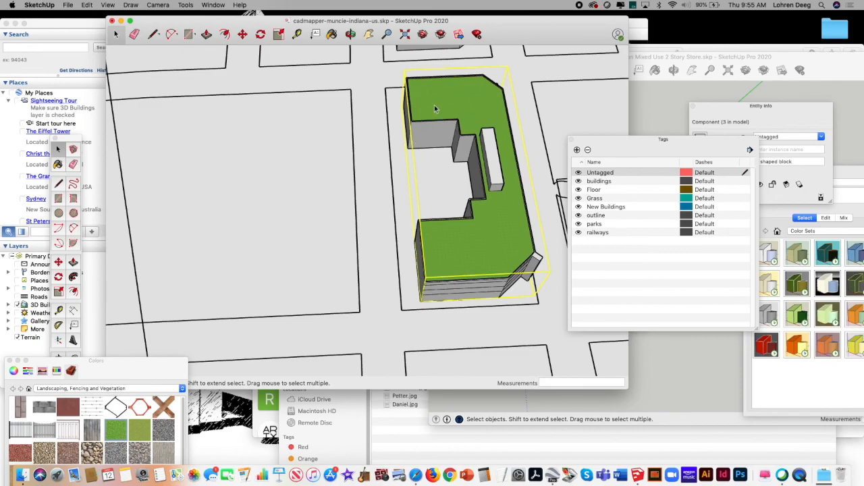
{"action": "left_click", "coordinate": [242, 34]}
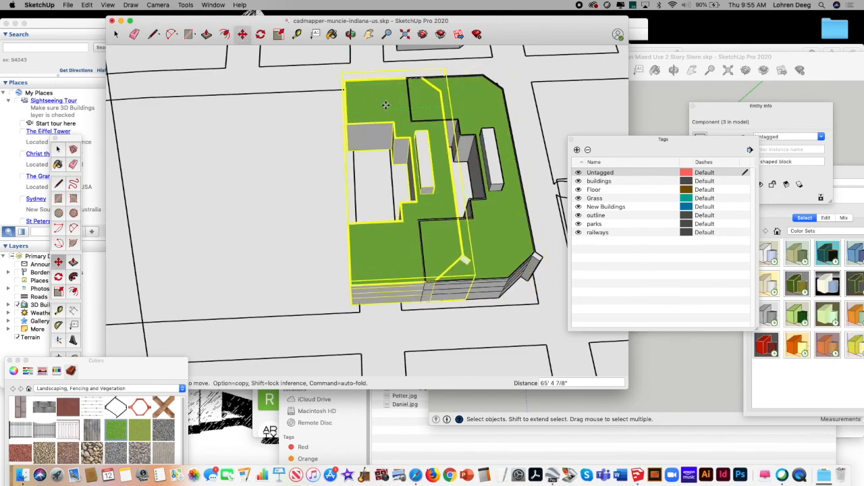
{"action": "left_click", "coordinate": [449, 106]}
{"action": "left_click", "coordinate": [281, 111]}
Step: Mirror the third building with a green-axis scale of about -0.86 and move it about 108' 9" back toward the street edge
{"action": "left_click", "coordinate": [278, 34]}
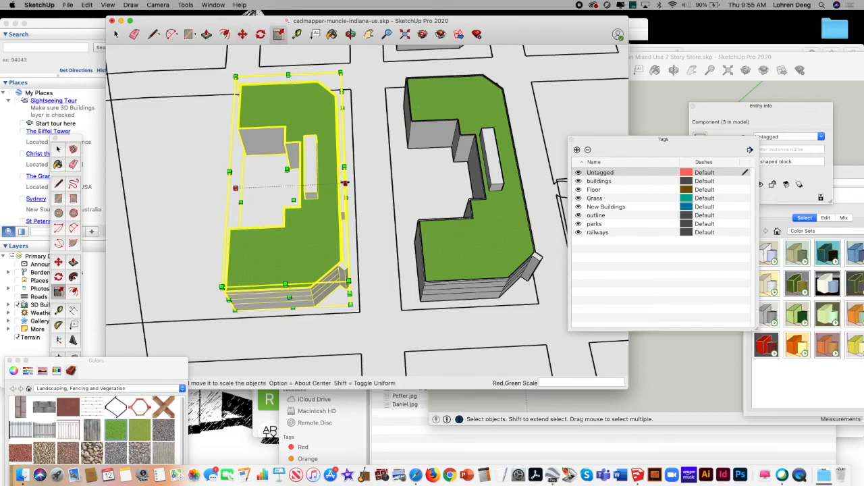
{"action": "left_click", "coordinate": [345, 183]}
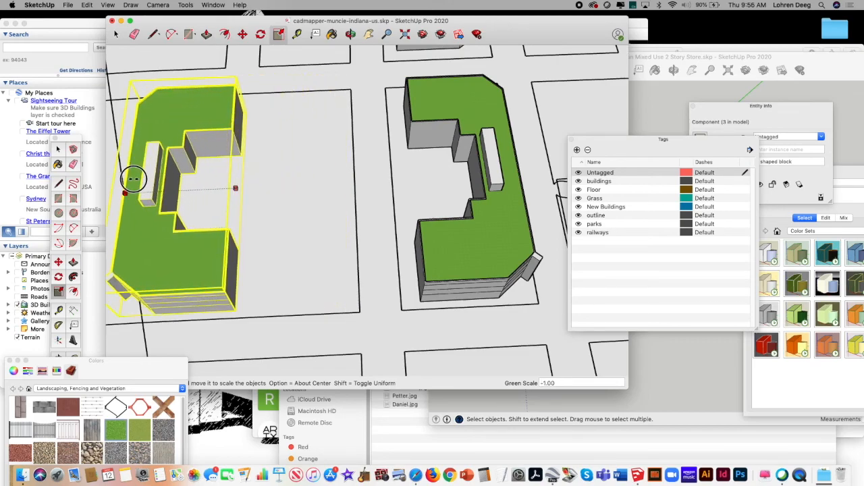
{"action": "left_click", "coordinate": [140, 179]}
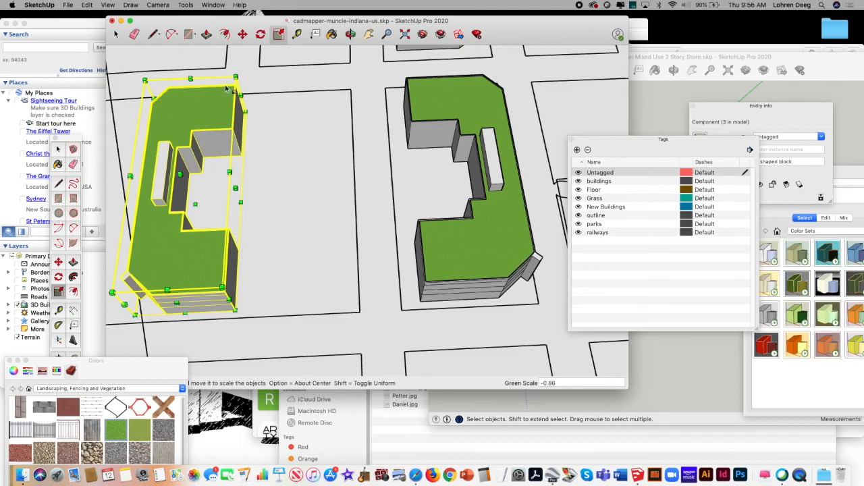
{"action": "left_click", "coordinate": [241, 33]}
{"action": "left_click", "coordinate": [199, 126]}
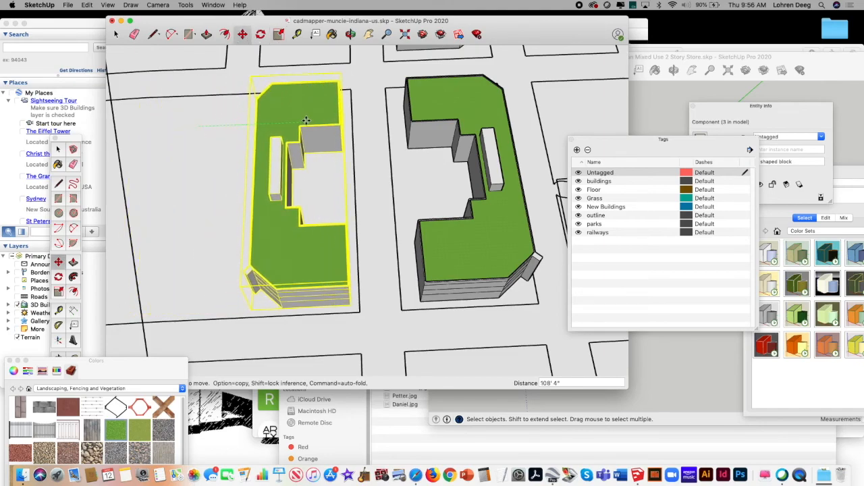
Step: Stretch the mirrored U-shaped building to a green-axis scale of about 1.30 so it fills its city block
{"action": "left_click", "coordinate": [279, 34]}
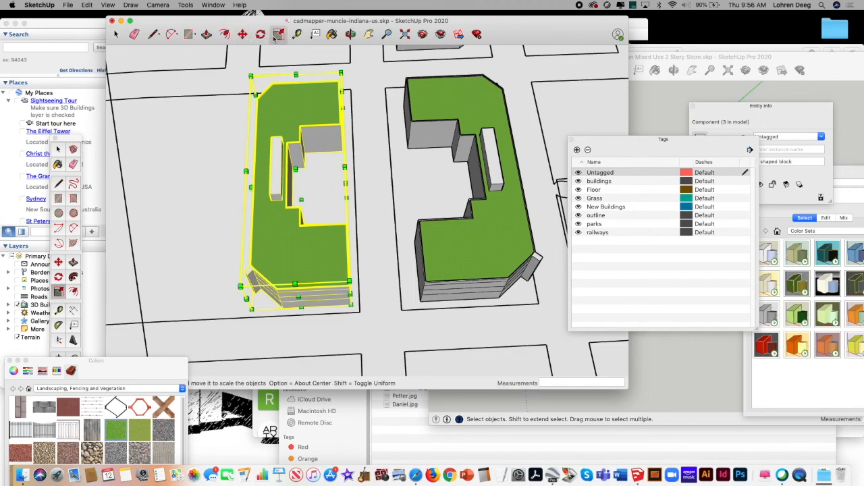
{"action": "left_click", "coordinate": [250, 189]}
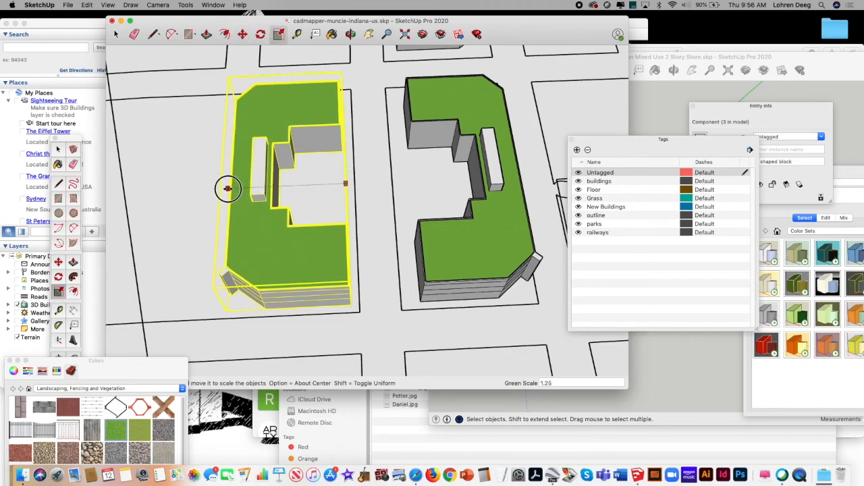
{"action": "left_click", "coordinate": [224, 190]}
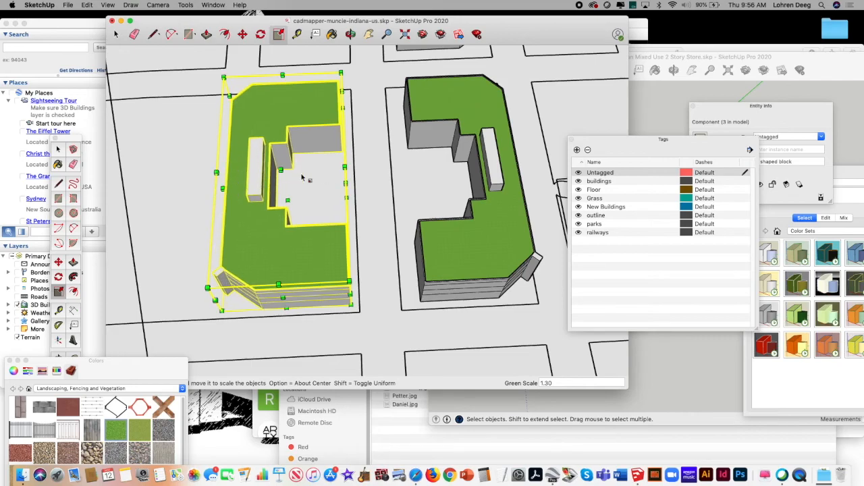
Step: Copy the stretched U-shaped building and paste the duplicate in place
{"action": "left_click", "coordinate": [368, 33]}
{"action": "left_click_drag", "start_coordinate": [389, 116], "coordinate": [337, 114]}
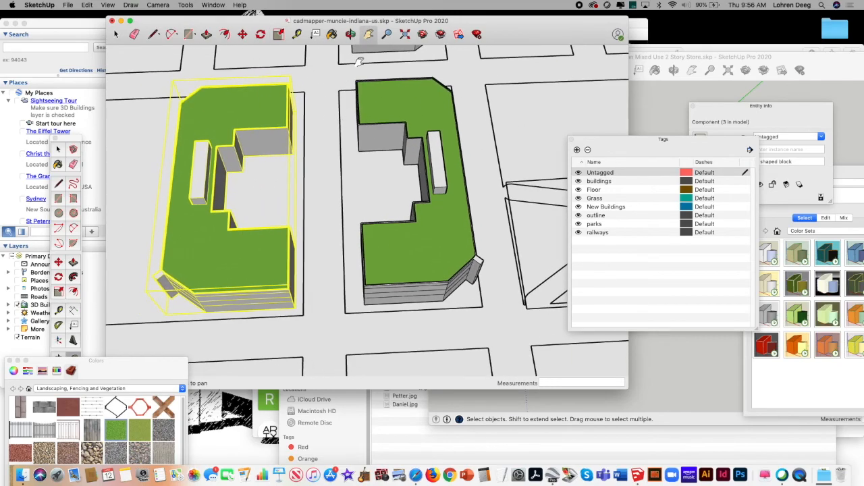
{"action": "left_click", "coordinate": [387, 34]}
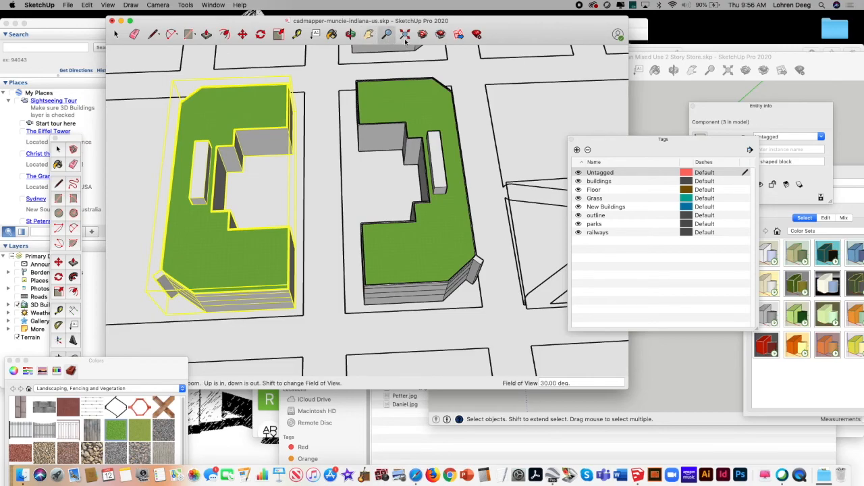
{"action": "left_click_drag", "start_coordinate": [444, 101], "coordinate": [352, 204]}
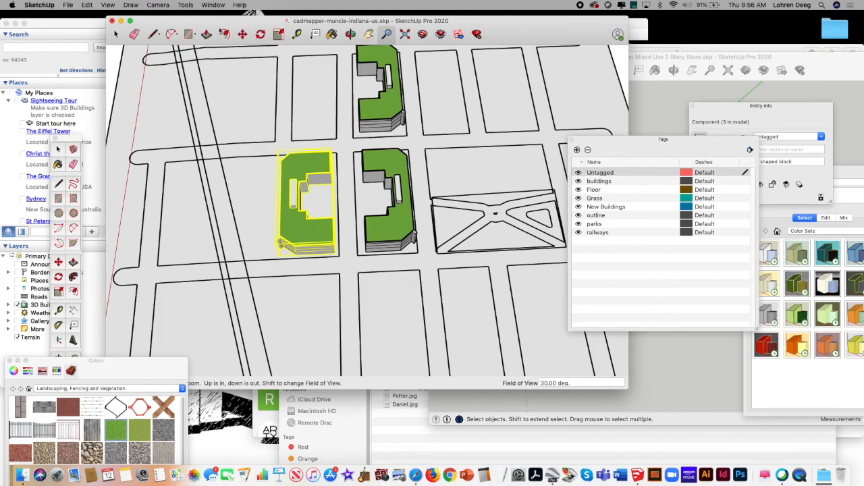
{"action": "left_click", "coordinate": [87, 6]}
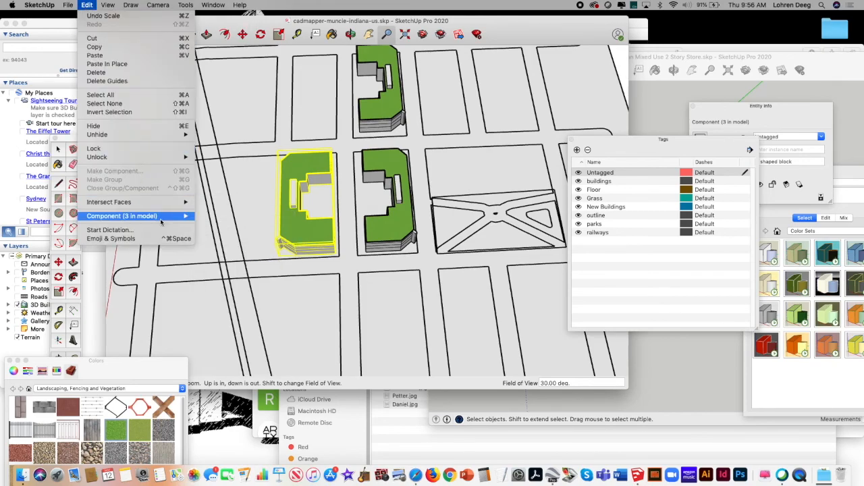
{"action": "mouse_move", "coordinate": [168, 216]}
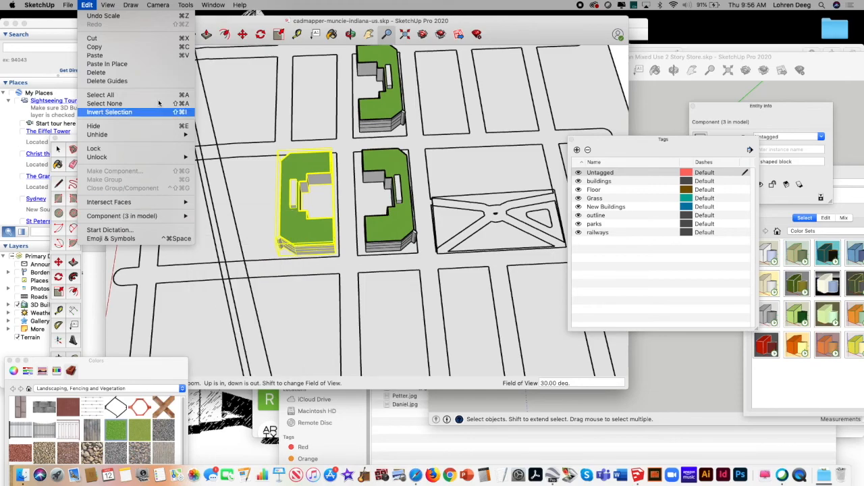
{"action": "left_click", "coordinate": [143, 48]}
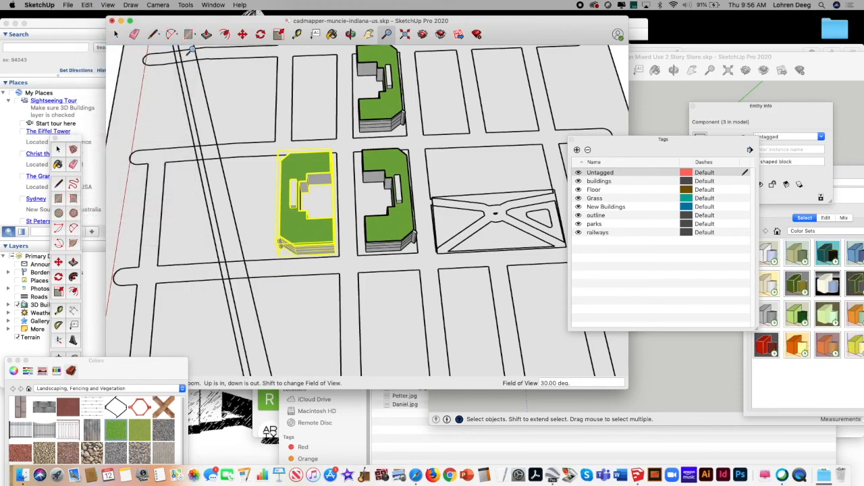
{"action": "left_click", "coordinate": [88, 4]}
{"action": "left_click", "coordinate": [135, 65]}
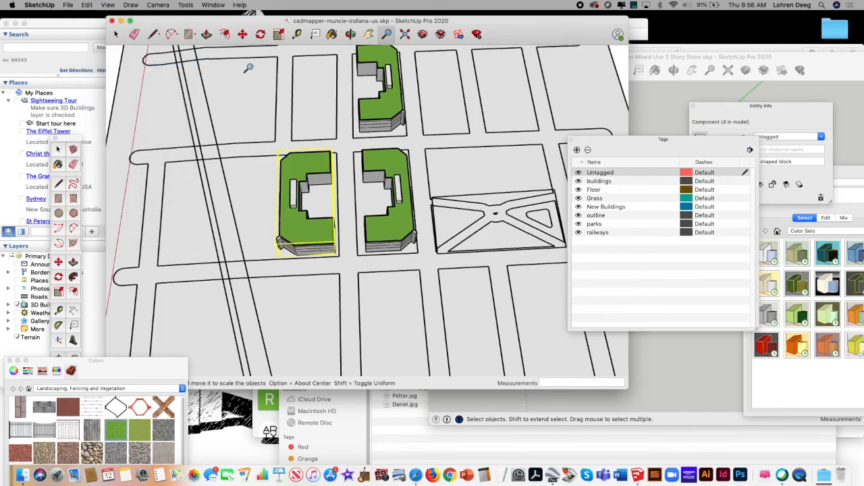
Step: Move the duplicate building about 310' 9" along the red axis onto the empty block across the street
{"action": "left_click", "coordinate": [242, 34]}
{"action": "left_click", "coordinate": [302, 217]}
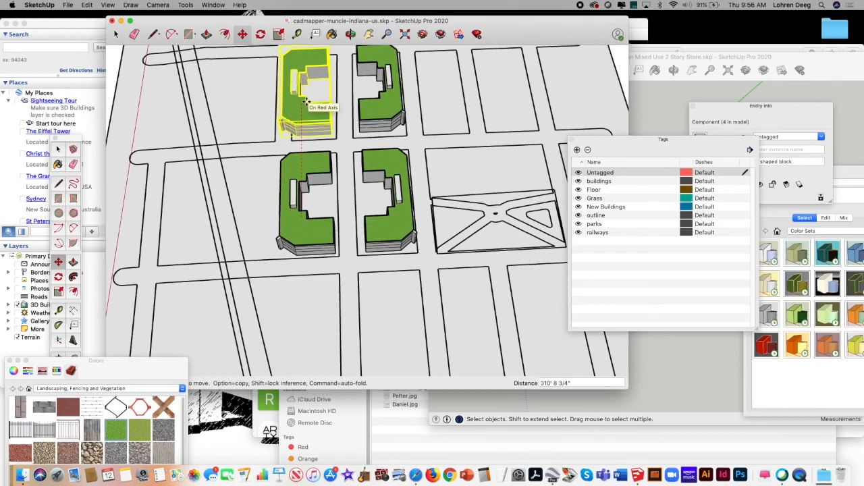
{"action": "left_click", "coordinate": [306, 101]}
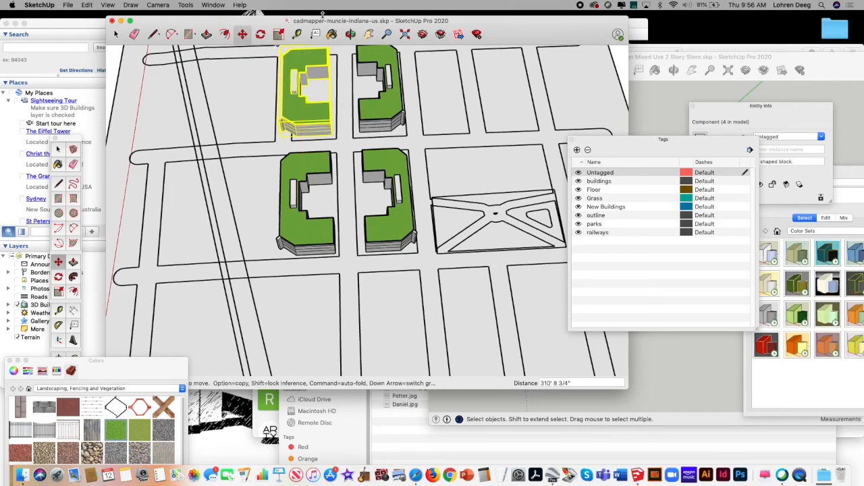
Step: Open the U shaped block component next to the park for editing
{"action": "left_click", "coordinate": [350, 34]}
{"action": "left_click_drag", "start_coordinate": [364, 121], "coordinate": [306, 162]}
{"action": "left_click", "coordinate": [369, 34]}
{"action": "left_click", "coordinate": [351, 34]}
{"action": "left_click", "coordinate": [387, 33]}
{"action": "left_click_drag", "start_coordinate": [356, 198], "coordinate": [382, 184]}
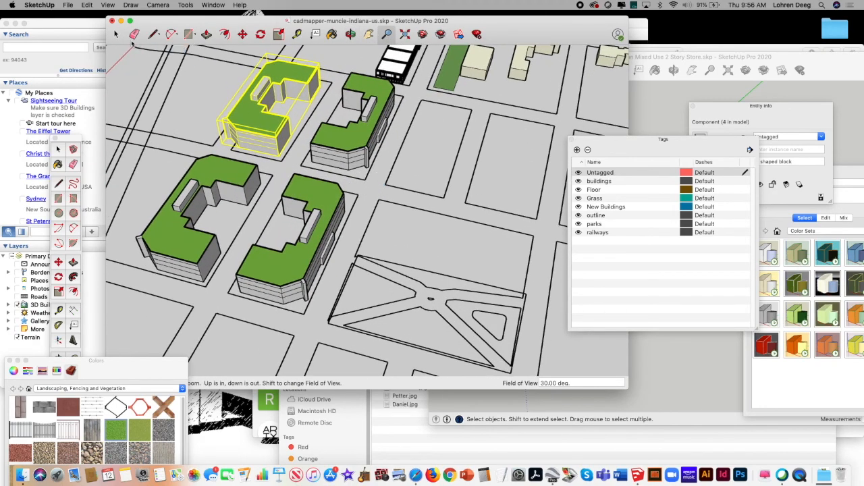
{"action": "left_click", "coordinate": [115, 34]}
{"action": "left_click", "coordinate": [341, 145]}
{"action": "left_click", "coordinate": [260, 112]}
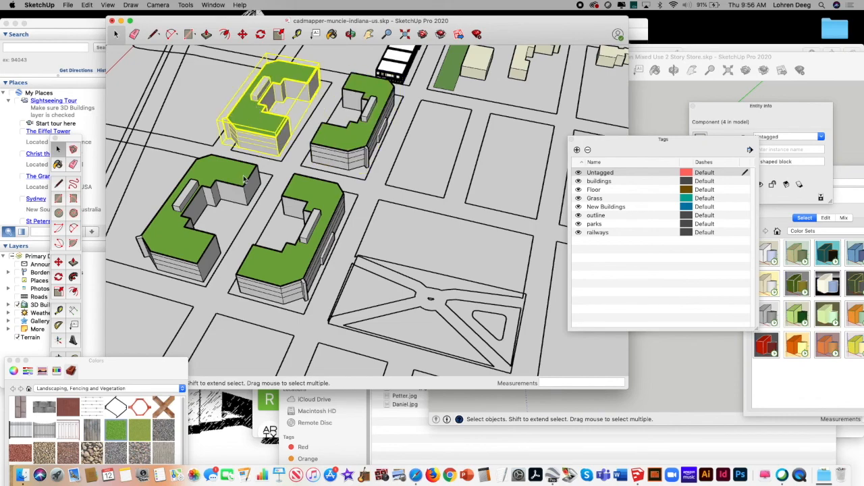
{"action": "left_click", "coordinate": [245, 179]}
{"action": "left_click", "coordinate": [309, 208]}
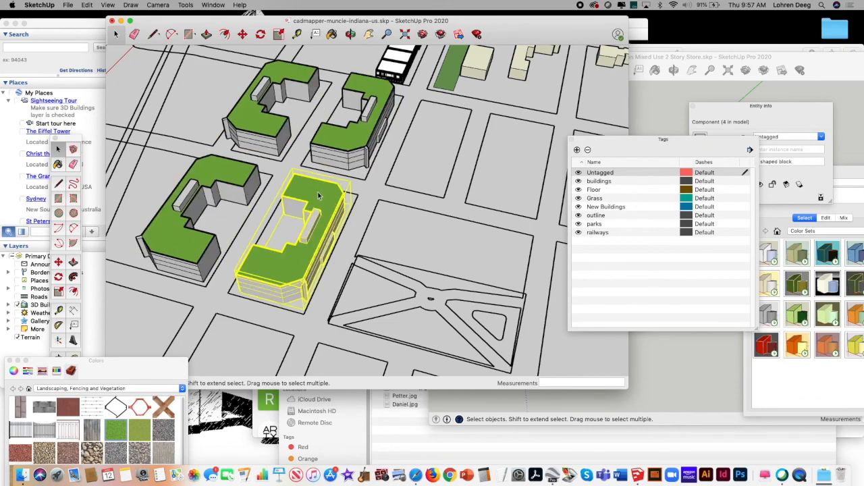
{"action": "right_click", "coordinate": [318, 195]}
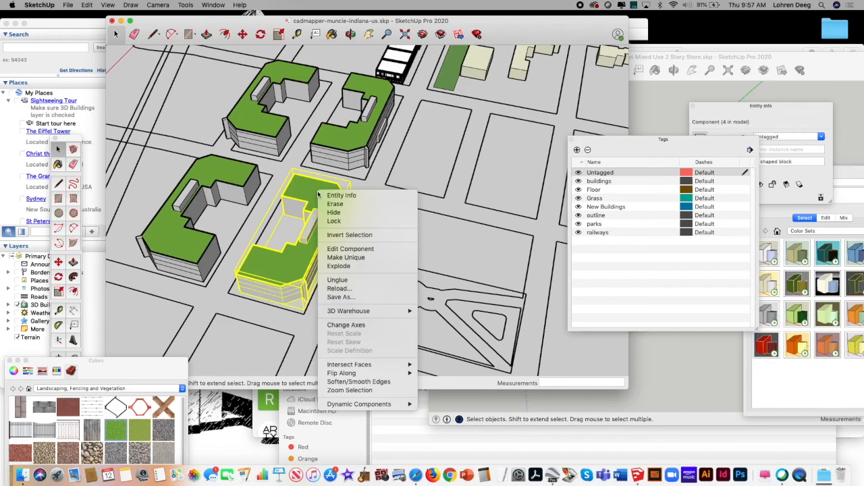
{"action": "left_click", "coordinate": [349, 249]}
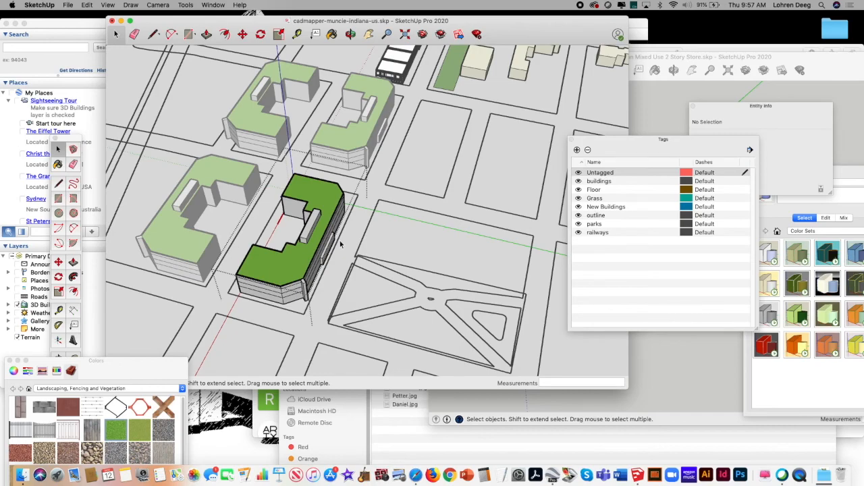
{"action": "left_click", "coordinate": [350, 34]}
{"action": "left_click", "coordinate": [369, 33]}
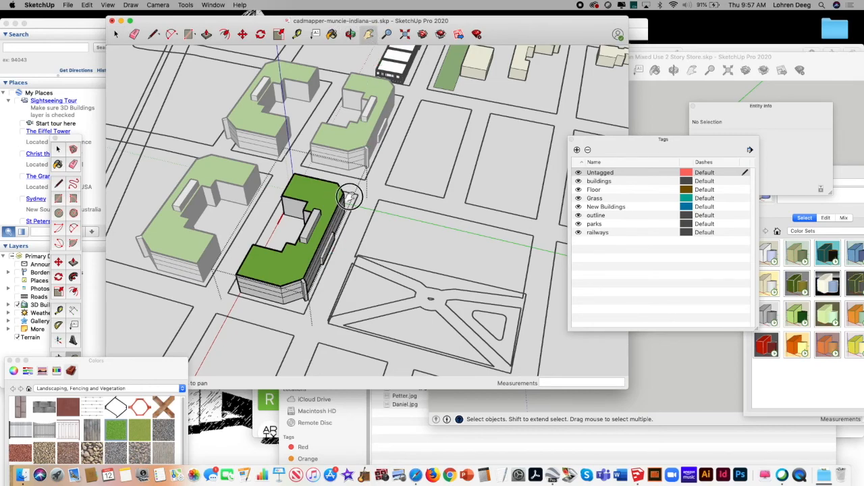
{"action": "left_click_drag", "start_coordinate": [349, 196], "coordinate": [373, 150]}
{"action": "left_click", "coordinate": [387, 34]}
{"action": "left_click_drag", "start_coordinate": [330, 192], "coordinate": [418, 95]}
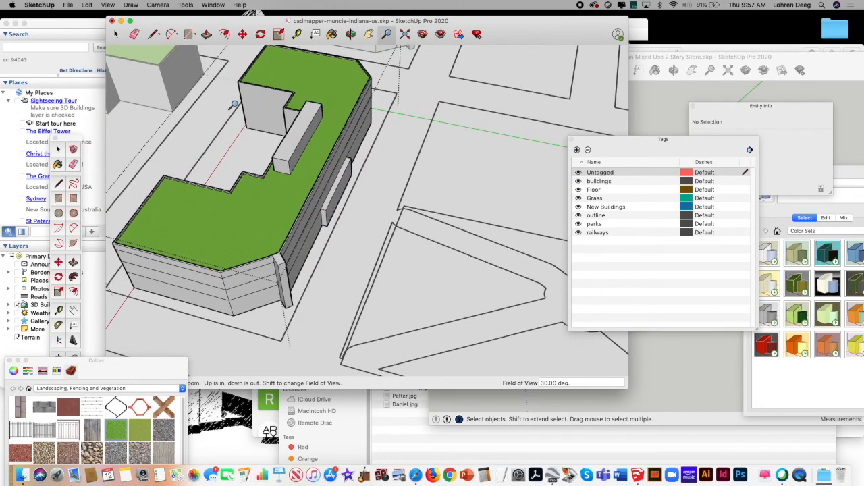
{"action": "left_click", "coordinate": [189, 35]}
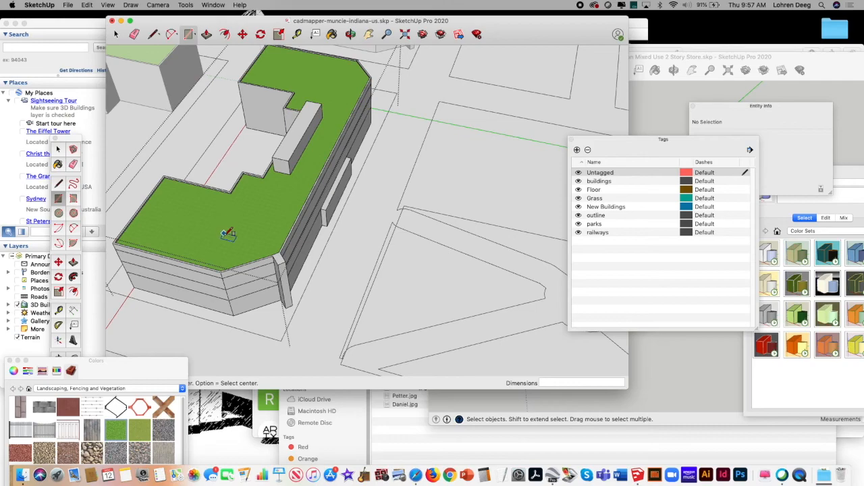
{"action": "left_click", "coordinate": [217, 259]}
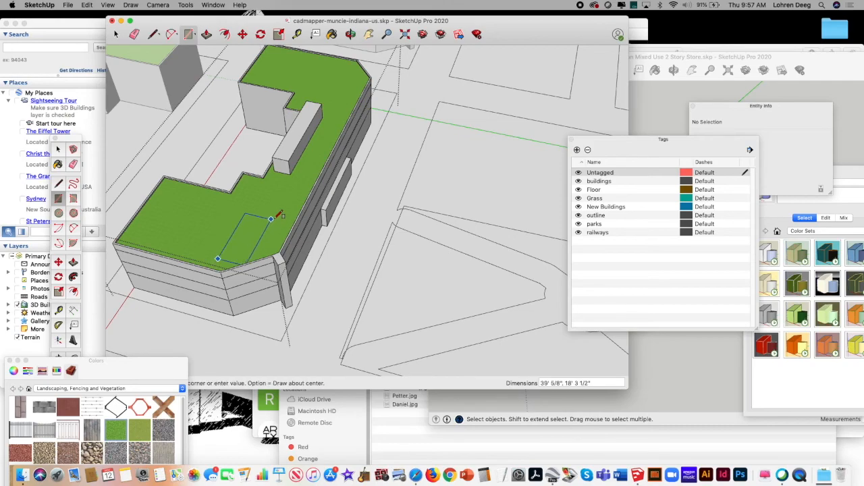
{"action": "key", "text": "Escape"}
Step: Draw a roughly square outline about 25' 6" per side on the green roof, aligned with the building's angled corner
{"action": "left_click", "coordinate": [154, 36]}
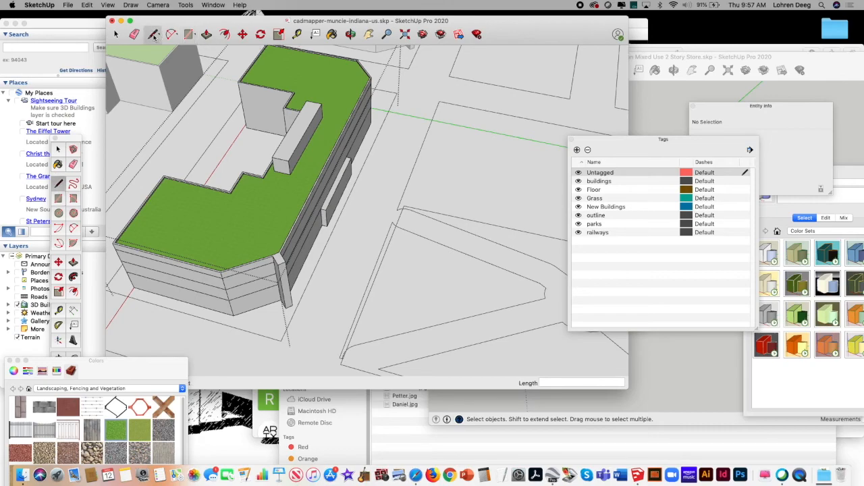
{"action": "left_click", "coordinate": [214, 229]}
{"action": "left_click", "coordinate": [256, 217]}
{"action": "left_click", "coordinate": [269, 244]}
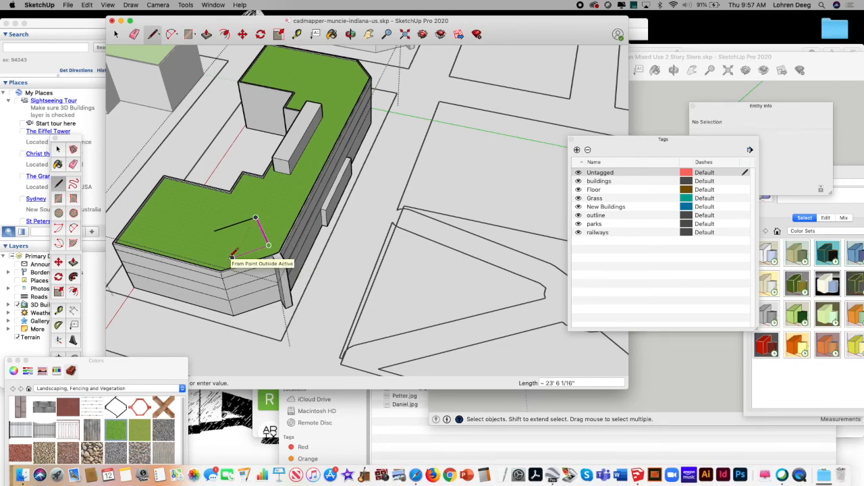
{"action": "key", "text": "Escape"}
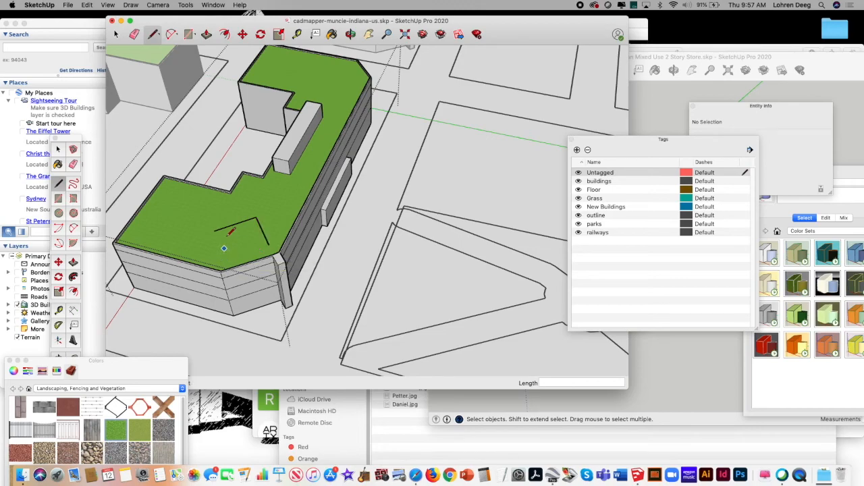
{"action": "left_click", "coordinate": [214, 231]}
{"action": "key", "text": "Escape"}
{"action": "left_click", "coordinate": [269, 245]}
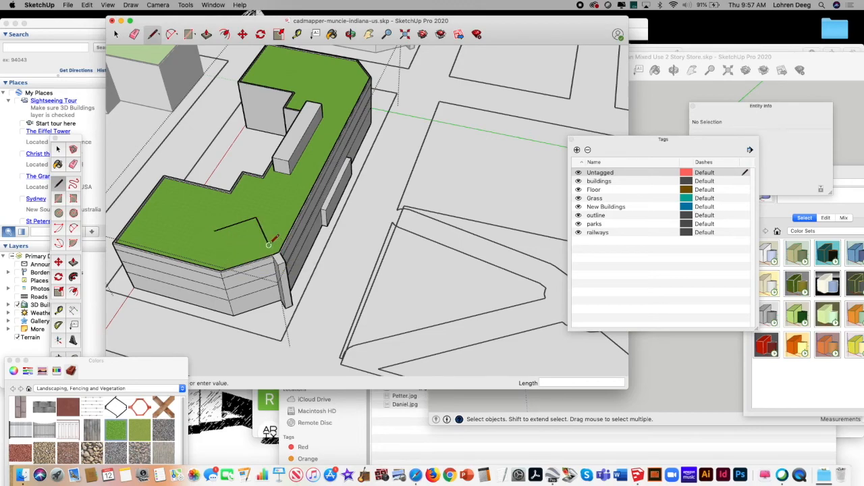
{"action": "left_click", "coordinate": [233, 256]}
{"action": "left_click", "coordinate": [221, 230]}
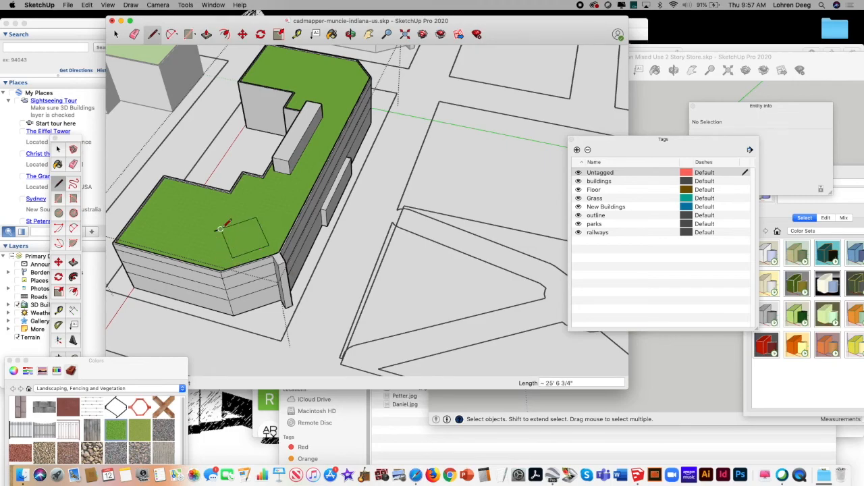
Step: Draw diagonals across the roof square and erase the stray line end sticking out past its corner
{"action": "left_click", "coordinate": [256, 216]}
{"action": "left_click", "coordinate": [232, 256]}
{"action": "left_click", "coordinate": [135, 36]}
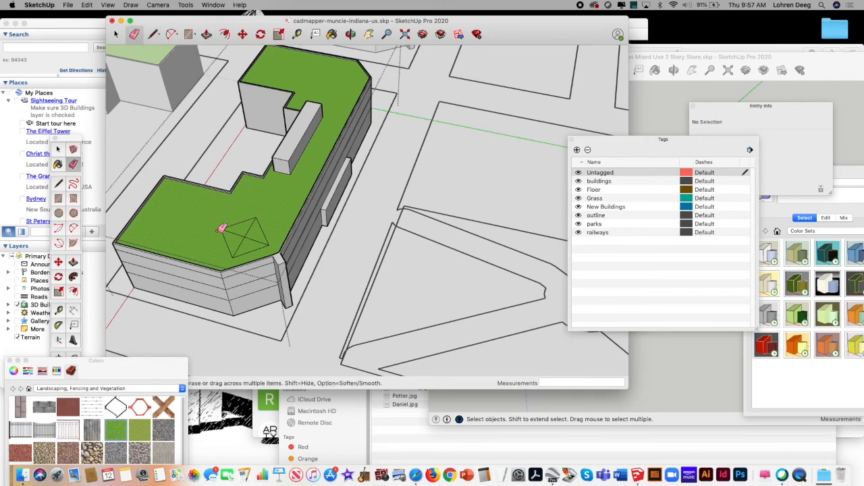
Step: Draw a vertical line upward from the point where the roof square's diagonals cross
{"action": "left_click", "coordinate": [152, 36]}
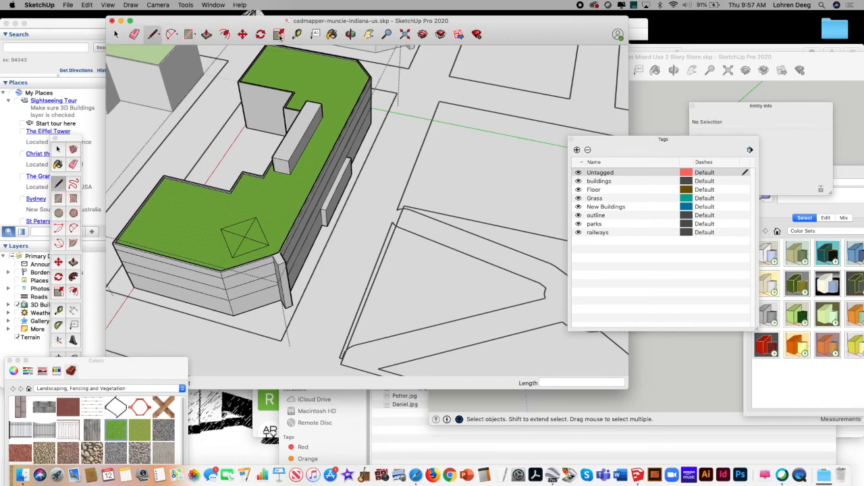
{"action": "left_click", "coordinate": [369, 35]}
{"action": "left_click_drag", "start_coordinate": [297, 212], "coordinate": [332, 175]}
{"action": "left_click", "coordinate": [350, 34]}
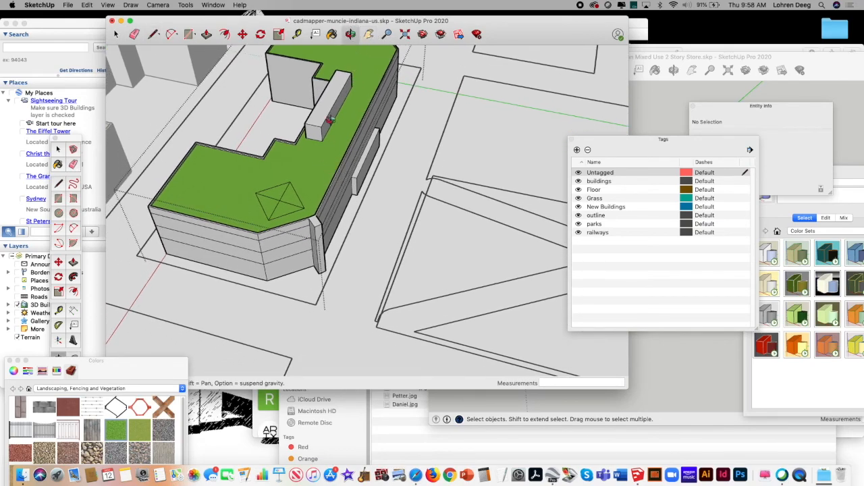
{"action": "left_click_drag", "start_coordinate": [325, 171], "coordinate": [315, 160]}
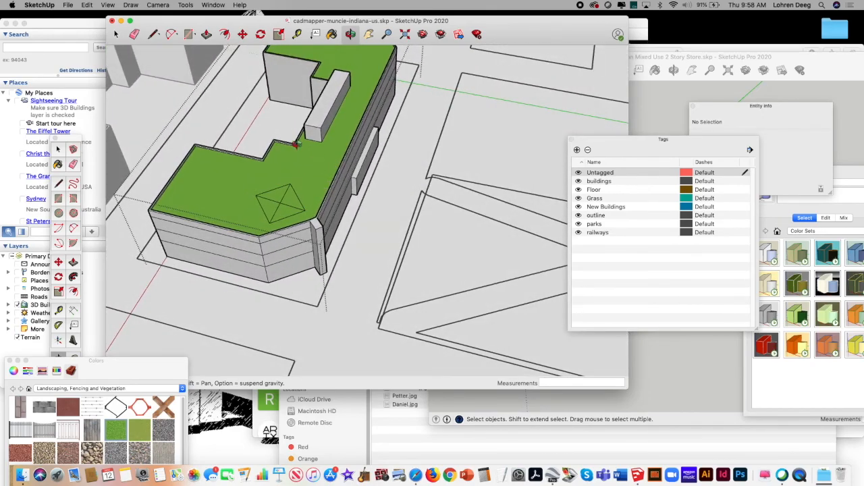
{"action": "left_click", "coordinate": [153, 34]}
{"action": "left_click", "coordinate": [280, 202]}
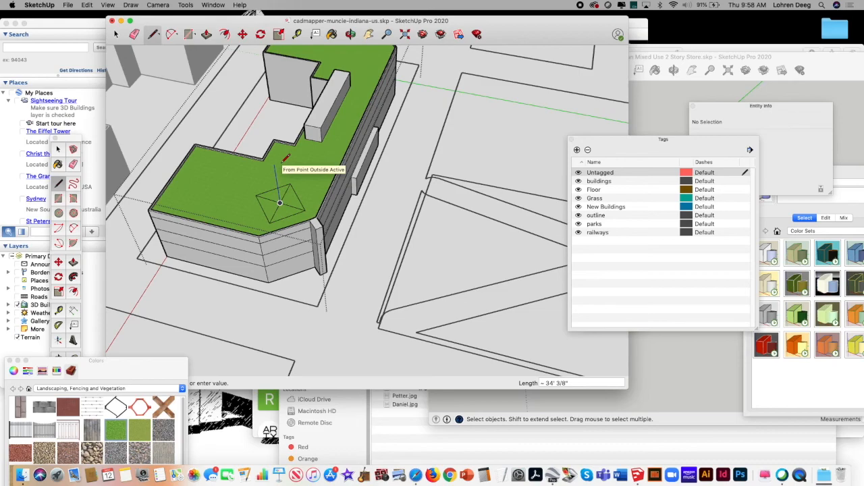
{"action": "key", "text": "Return"}
Step: Draw sloping edges from the top of the vertical line to the roof square's corners to close a four-sided pyramid
{"action": "left_click", "coordinate": [257, 195]}
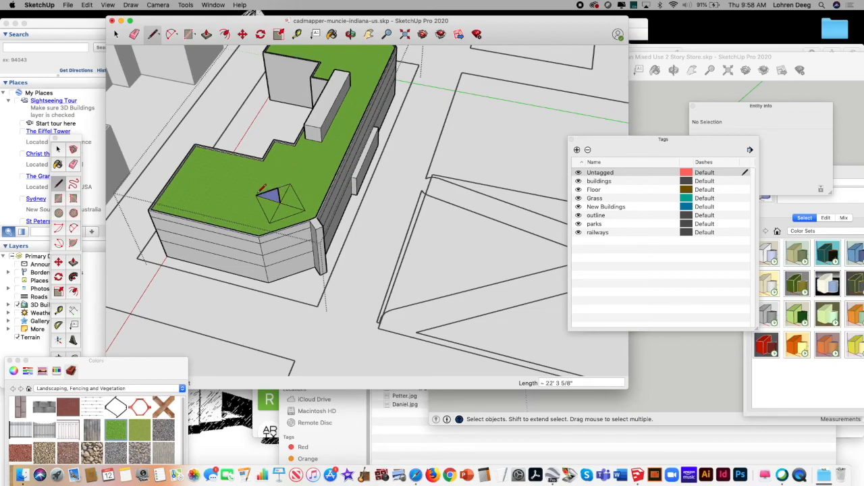
{"action": "left_click", "coordinate": [278, 189]}
{"action": "left_click", "coordinate": [269, 223]}
{"action": "left_click", "coordinate": [278, 188]}
{"action": "left_click", "coordinate": [305, 210]}
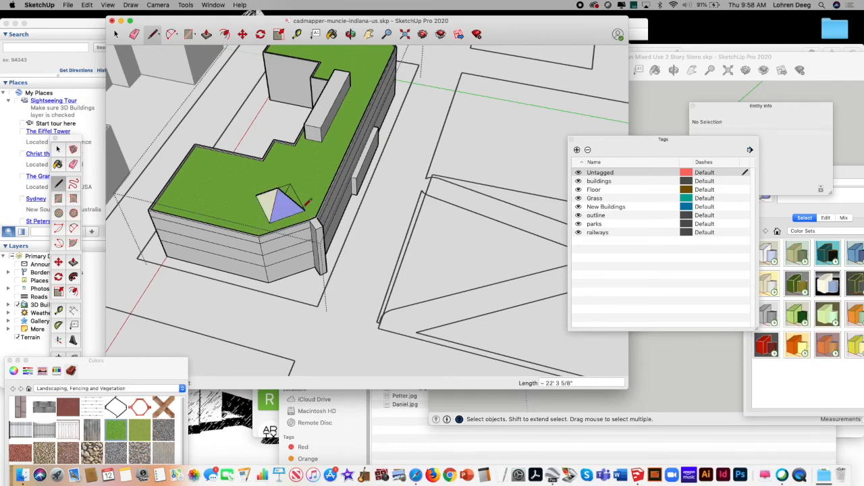
{"action": "left_click", "coordinate": [350, 34]}
{"action": "left_click_drag", "start_coordinate": [318, 152], "coordinate": [208, 71]}
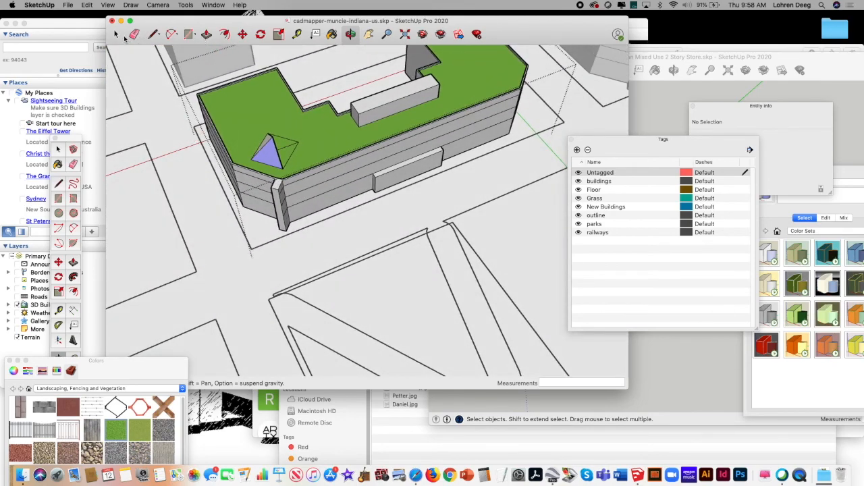
{"action": "left_click", "coordinate": [116, 34]}
{"action": "left_click", "coordinate": [153, 34]}
{"action": "left_click", "coordinate": [271, 137]}
{"action": "left_click", "coordinate": [297, 143]}
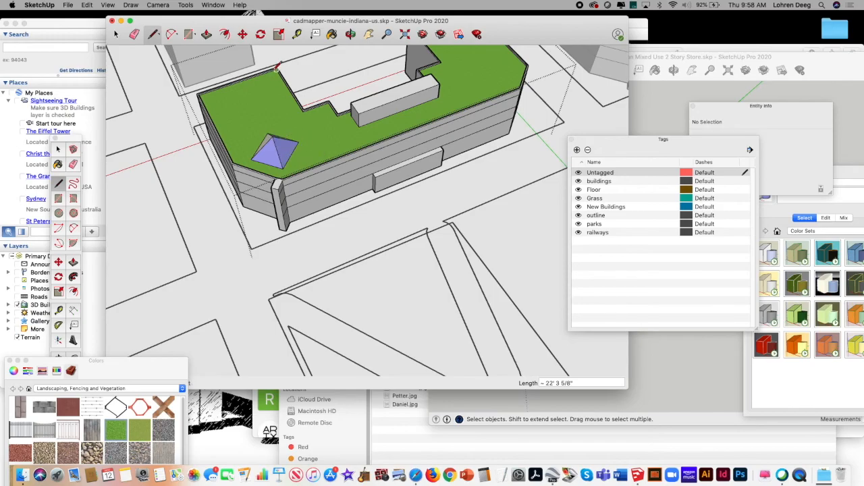
Step: Leave the component, reselect the U shaped block with the pyramid and open it for editing again
{"action": "left_click", "coordinate": [350, 34]}
{"action": "left_click_drag", "start_coordinate": [332, 148], "coordinate": [300, 203]}
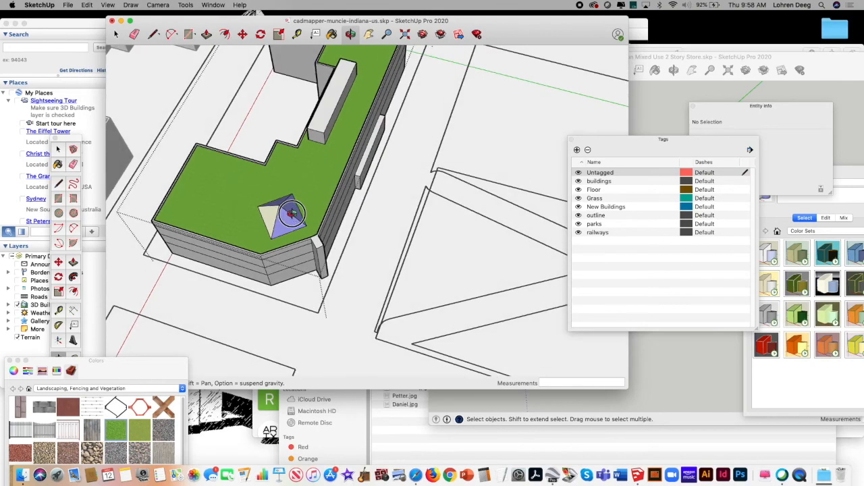
{"action": "left_click", "coordinate": [117, 34]}
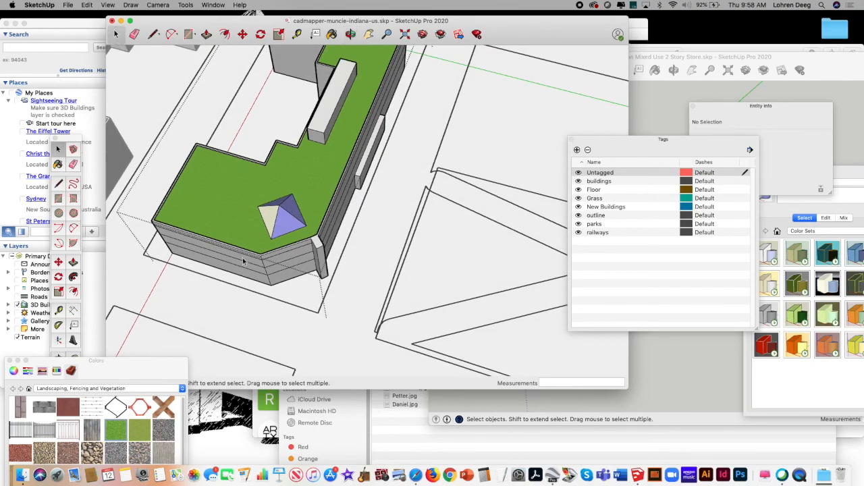
{"action": "left_click", "coordinate": [232, 300]}
{"action": "left_click_drag", "start_coordinate": [231, 305], "coordinate": [314, 181]}
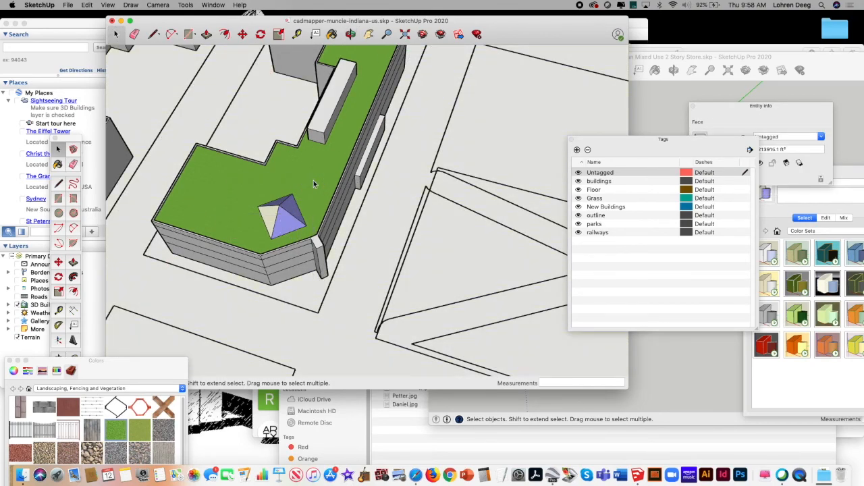
{"action": "left_click", "coordinate": [295, 211]}
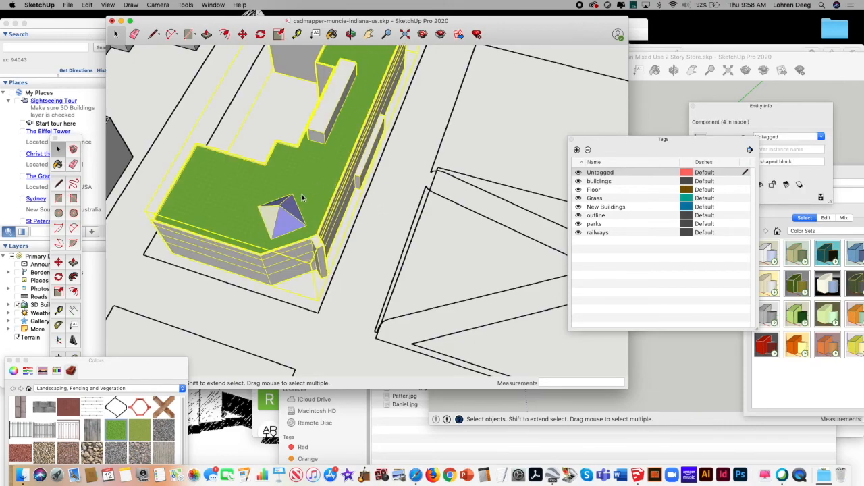
{"action": "right_click", "coordinate": [303, 198]}
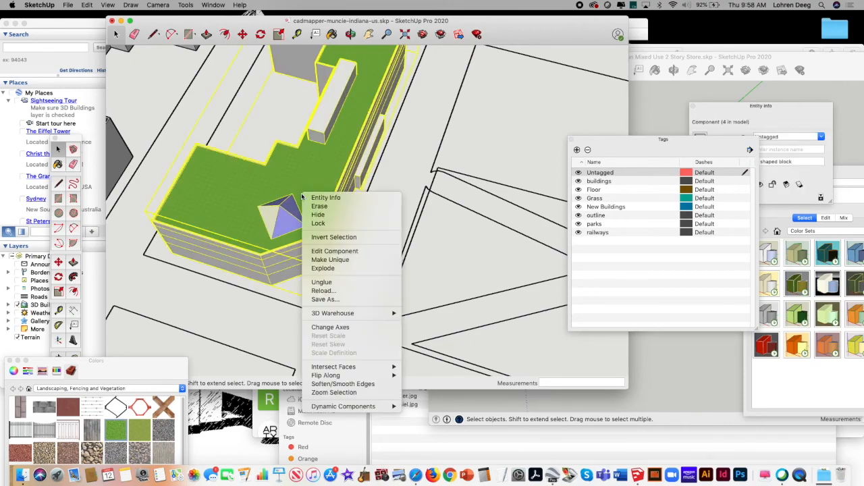
{"action": "left_click", "coordinate": [336, 251]}
Step: Paint the pyramid's visible faces with the dark grey gravel texture from the Landscaping, Fencing and Vegetation materials
{"action": "left_click", "coordinate": [293, 218]}
{"action": "right_click", "coordinate": [272, 216]}
{"action": "left_click", "coordinate": [289, 204]}
{"action": "right_click", "coordinate": [290, 205]}
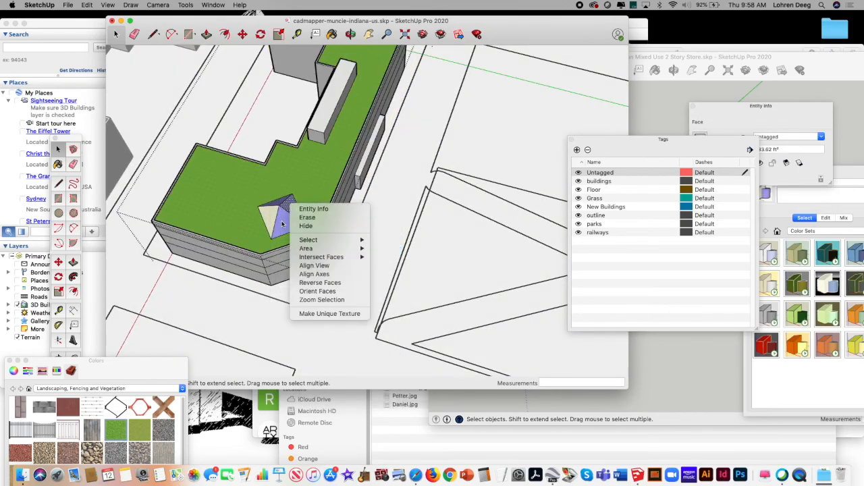
{"action": "left_click", "coordinate": [284, 226]}
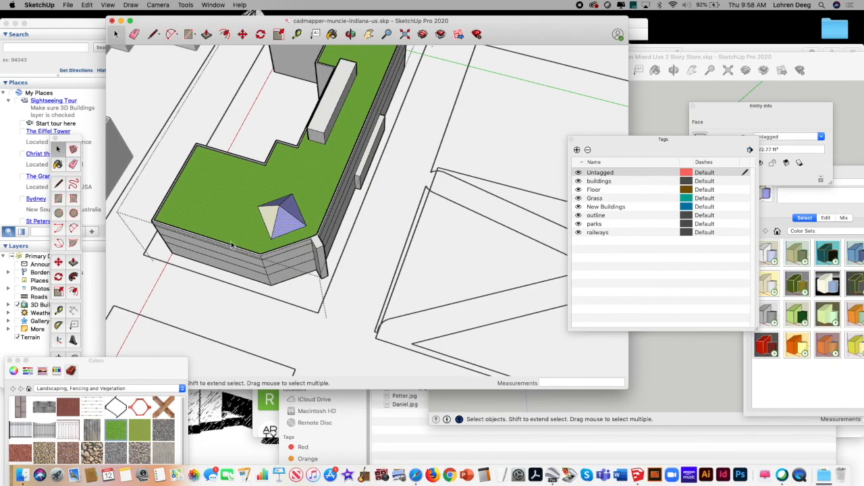
{"action": "left_click", "coordinate": [161, 430]}
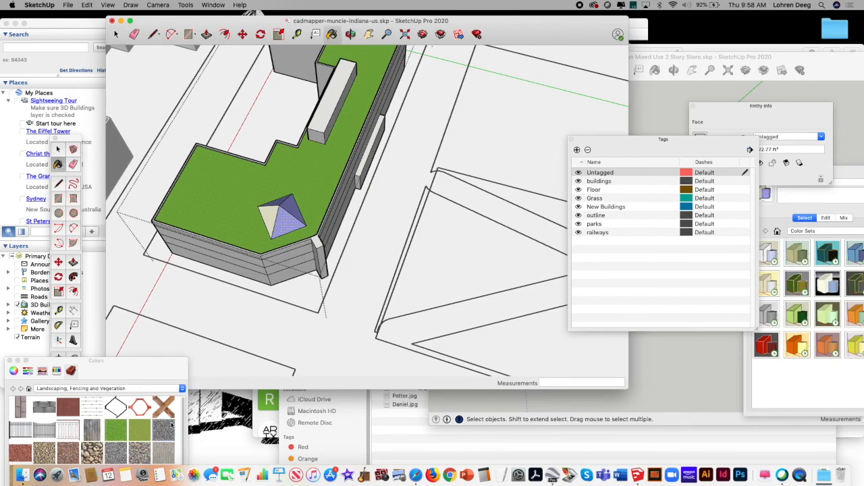
{"action": "left_click", "coordinate": [280, 217]}
{"action": "left_click", "coordinate": [272, 212]}
{"action": "left_click", "coordinate": [293, 207]}
Step: Close the component and examine the pyramid roofs across all four U shaped blocks
{"action": "left_click", "coordinate": [350, 35]}
{"action": "left_click", "coordinate": [370, 35]}
{"action": "left_click", "coordinate": [387, 35]}
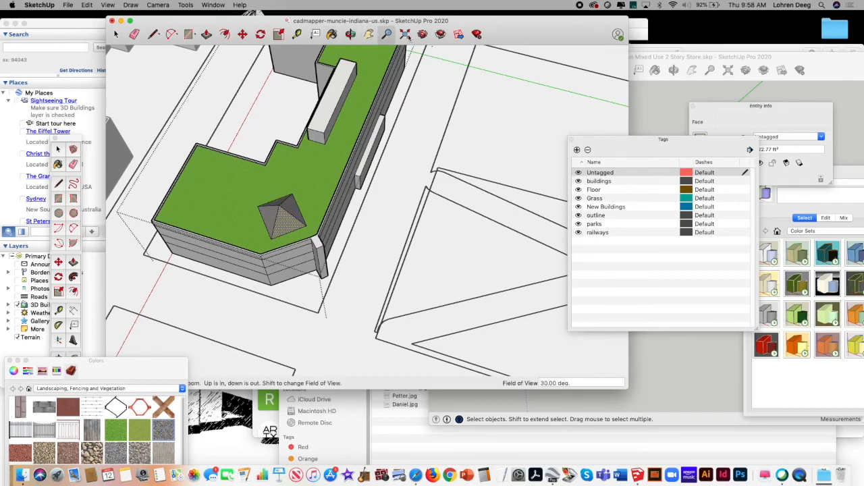
{"action": "left_click", "coordinate": [405, 35]}
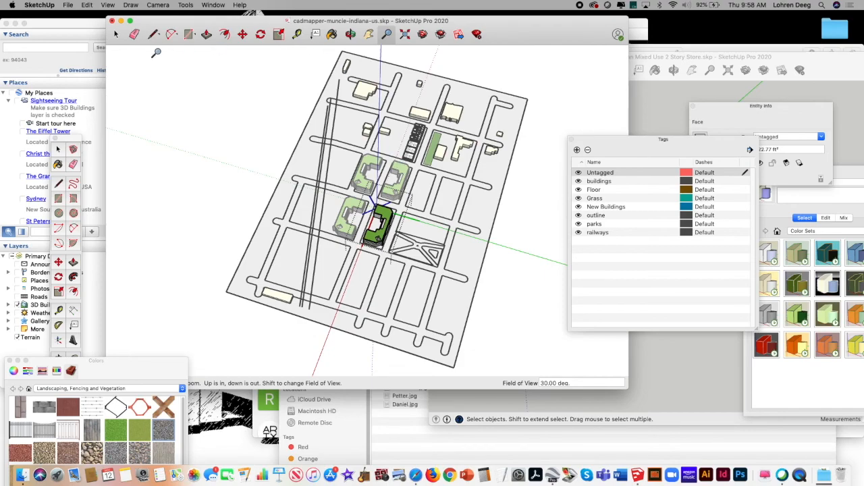
{"action": "left_click", "coordinate": [116, 35]}
{"action": "left_click", "coordinate": [189, 204]}
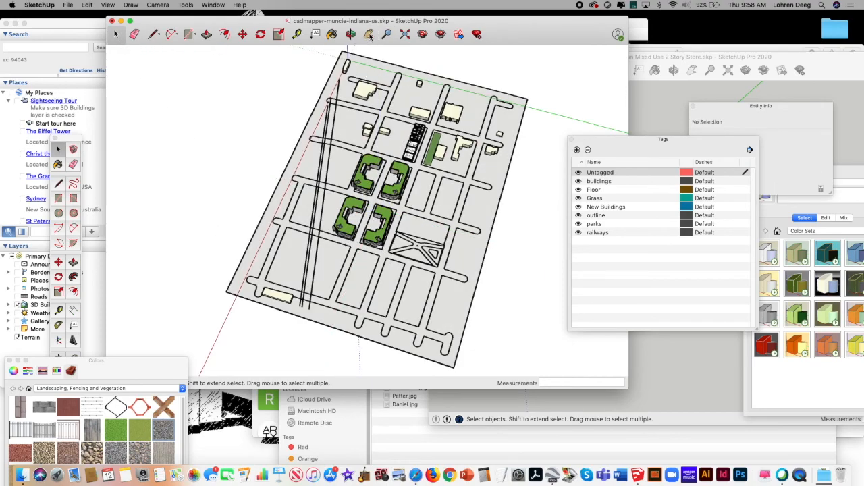
{"action": "left_click", "coordinate": [387, 35]}
{"action": "left_click_drag", "start_coordinate": [353, 215], "coordinate": [405, 164]}
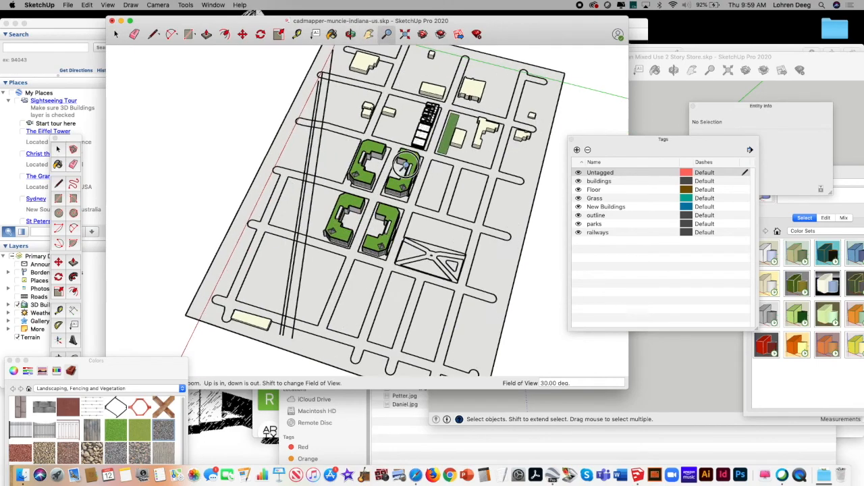
{"action": "scroll", "coordinate": [405, 164], "scroll_direction": "up", "scroll_amount": 5}
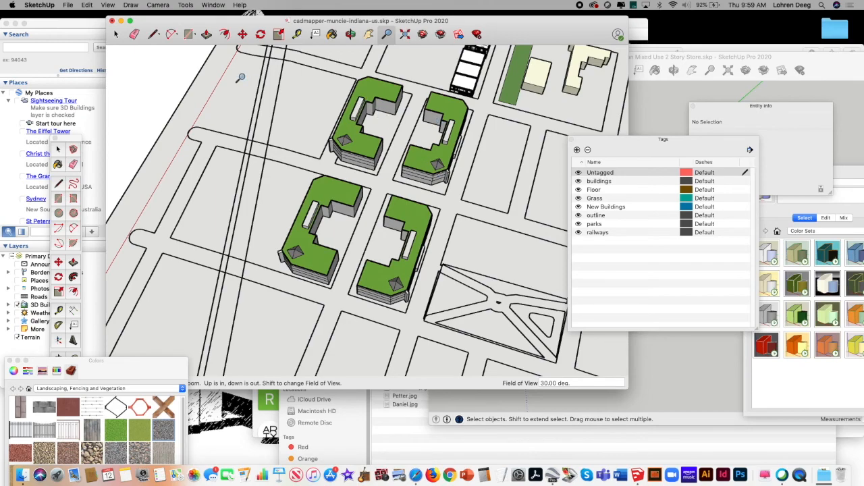
Step: Open the U shaped block next to the park for component editing
{"action": "key", "text": "space"}
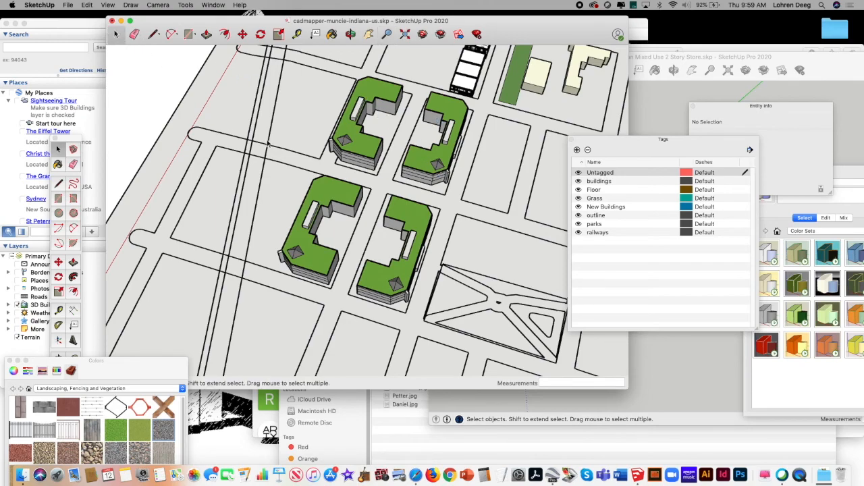
{"action": "left_click", "coordinate": [412, 225]}
{"action": "right_click", "coordinate": [417, 220]}
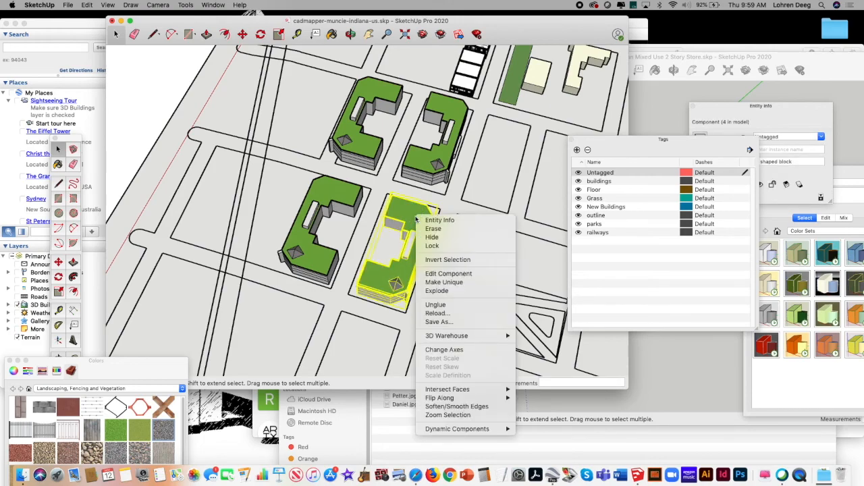
{"action": "left_click", "coordinate": [449, 274]}
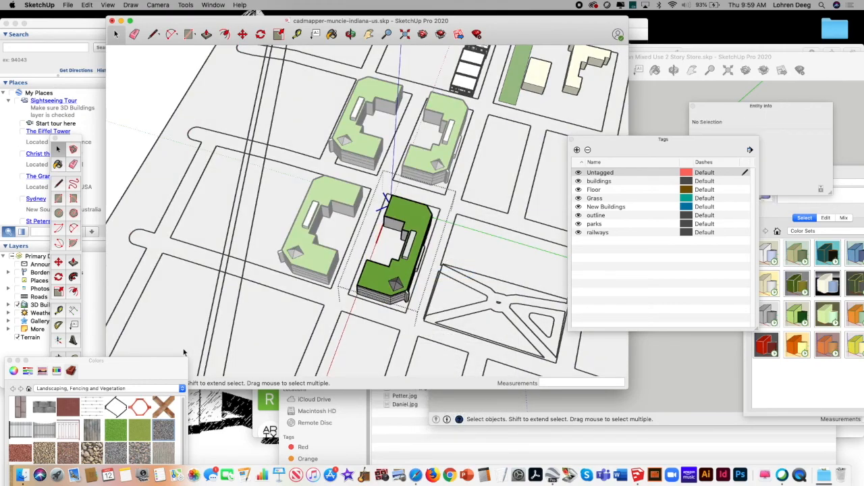
Step: Paint the block's green roof with the Snow pencil color and close the component
{"action": "left_click_drag", "start_coordinate": [115, 358], "coordinate": [133, 205]}
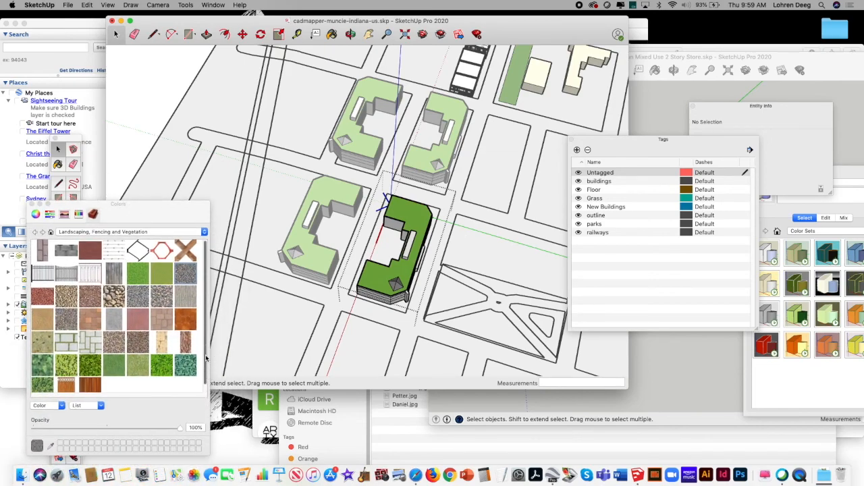
{"action": "left_click", "coordinate": [82, 216]}
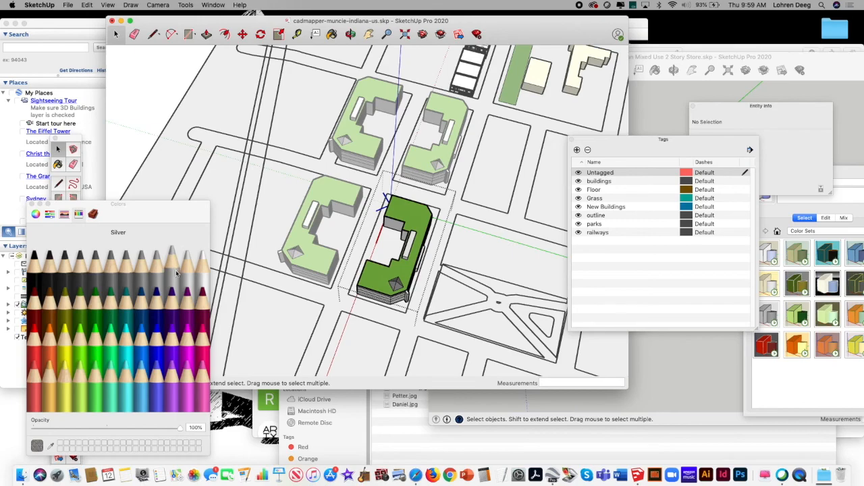
{"action": "left_click", "coordinate": [201, 279]}
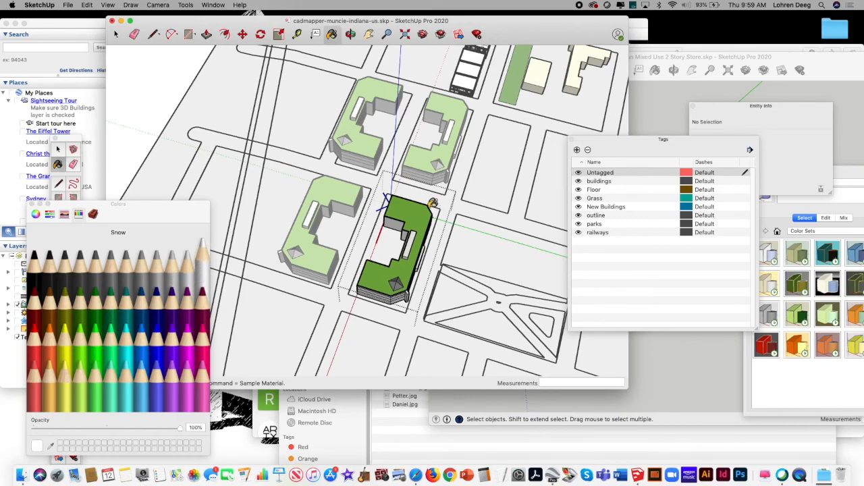
{"action": "left_click", "coordinate": [418, 211]}
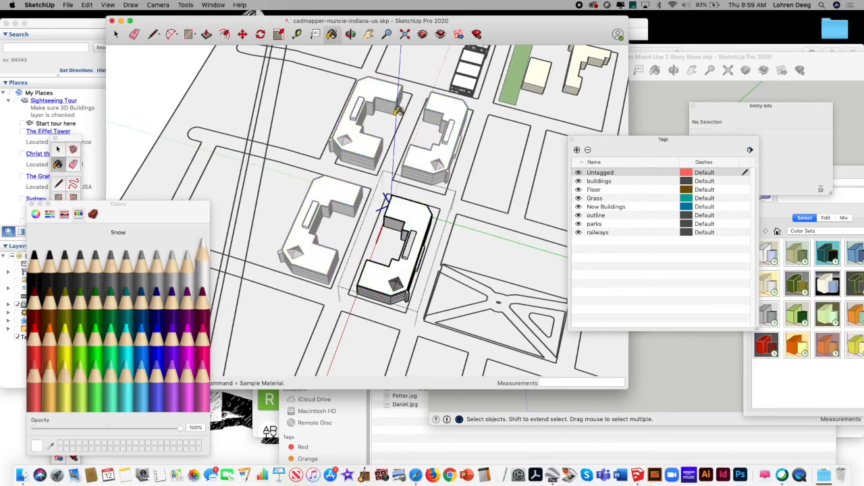
{"action": "left_click_drag", "start_coordinate": [132, 207], "coordinate": [92, 292]}
{"action": "left_click", "coordinate": [410, 205]}
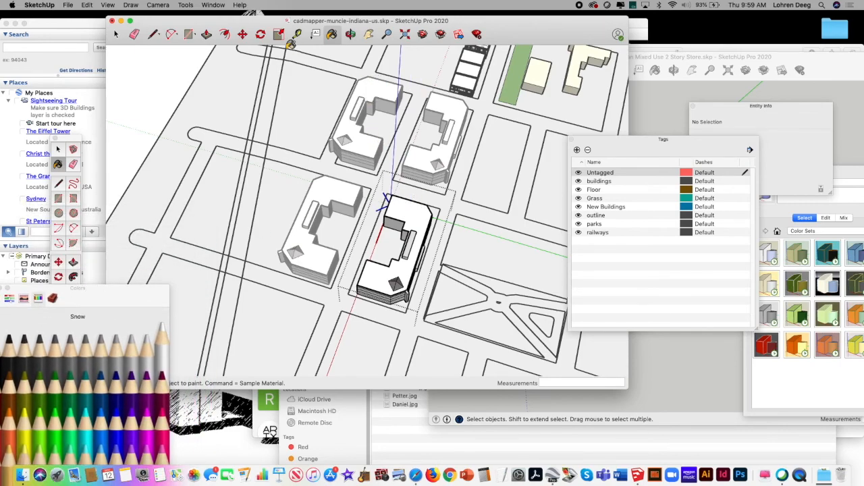
{"action": "left_click", "coordinate": [116, 33]}
{"action": "left_click", "coordinate": [299, 112]}
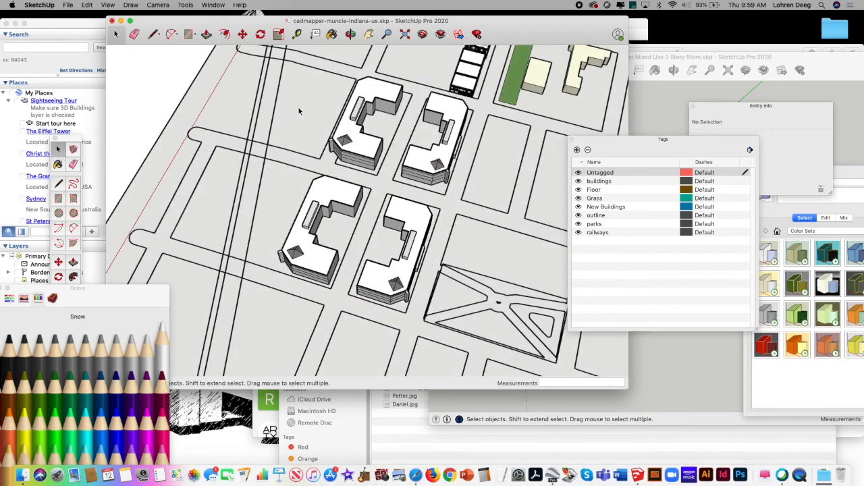
Step: Copy the U shaped block diagonally opposite the one next to the park
{"action": "left_click", "coordinate": [350, 34]}
{"action": "left_click_drag", "start_coordinate": [338, 154], "coordinate": [393, 255]}
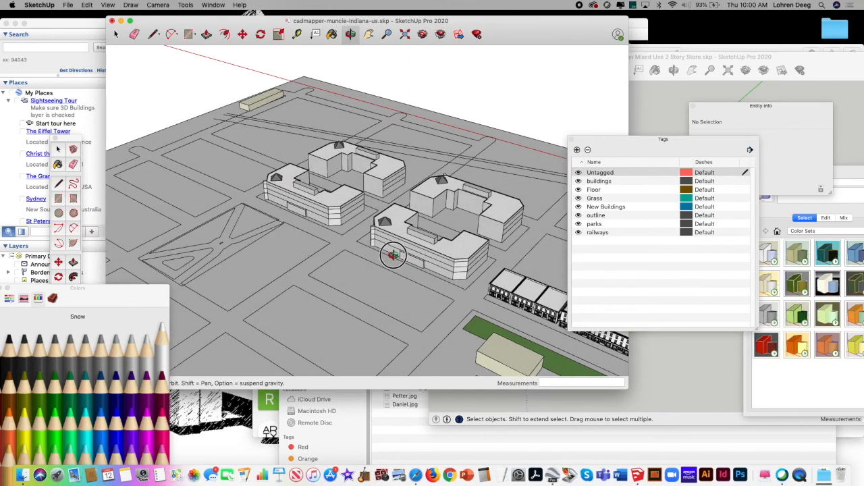
{"action": "left_click", "coordinate": [116, 33]}
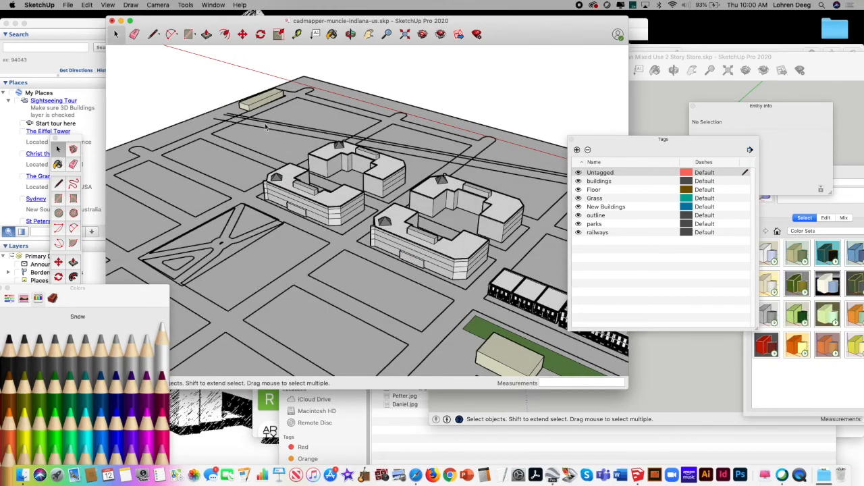
{"action": "left_click", "coordinate": [418, 245]}
{"action": "left_click", "coordinate": [475, 203]}
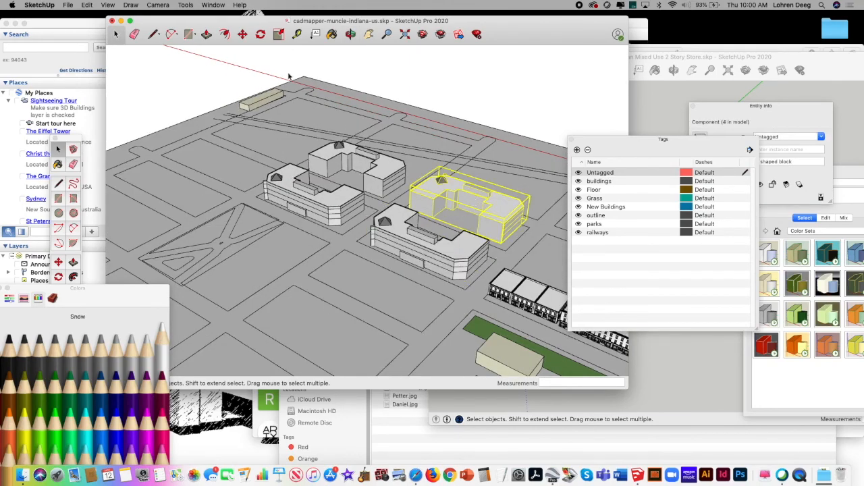
{"action": "left_click", "coordinate": [86, 6]}
{"action": "left_click", "coordinate": [100, 46]}
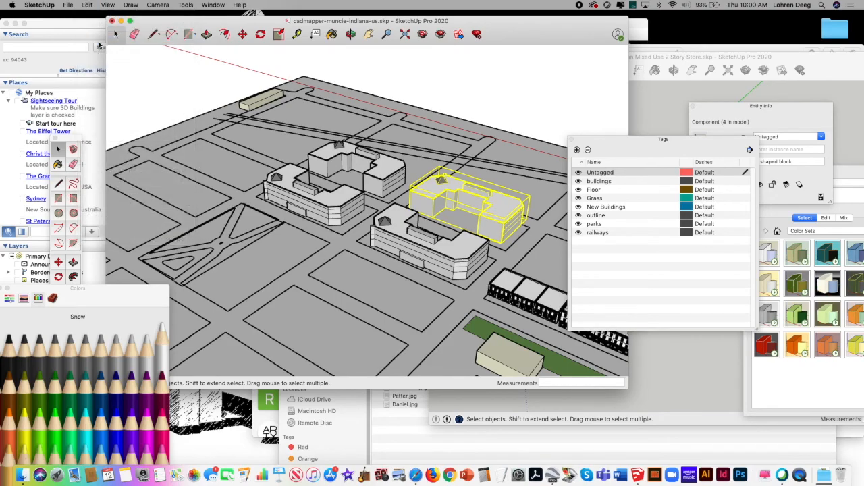
Step: Try cutting the selected U shaped block out of the model, and undo the cut
{"action": "left_click", "coordinate": [85, 5]}
{"action": "left_click", "coordinate": [107, 63]}
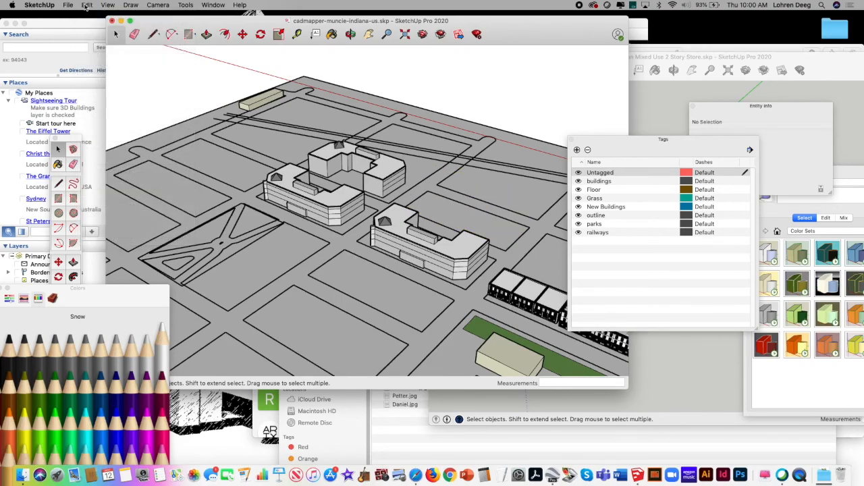
{"action": "left_click", "coordinate": [86, 5]}
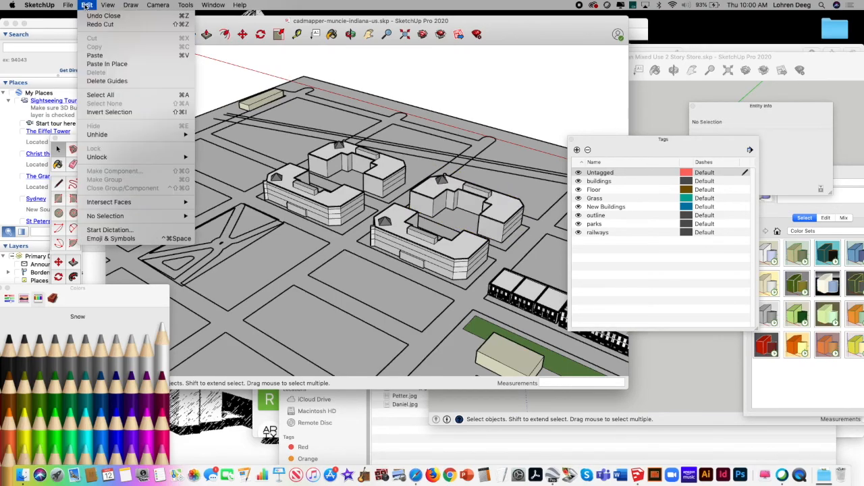
{"action": "left_click", "coordinate": [520, 214]}
Step: Select the restored U shaped block and paste the copied component in place over it
{"action": "left_click", "coordinate": [506, 214]}
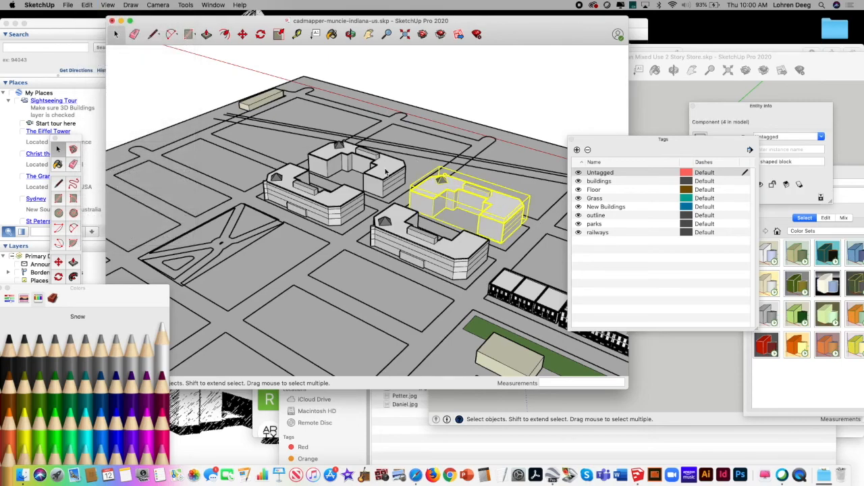
{"action": "left_click", "coordinate": [87, 5]}
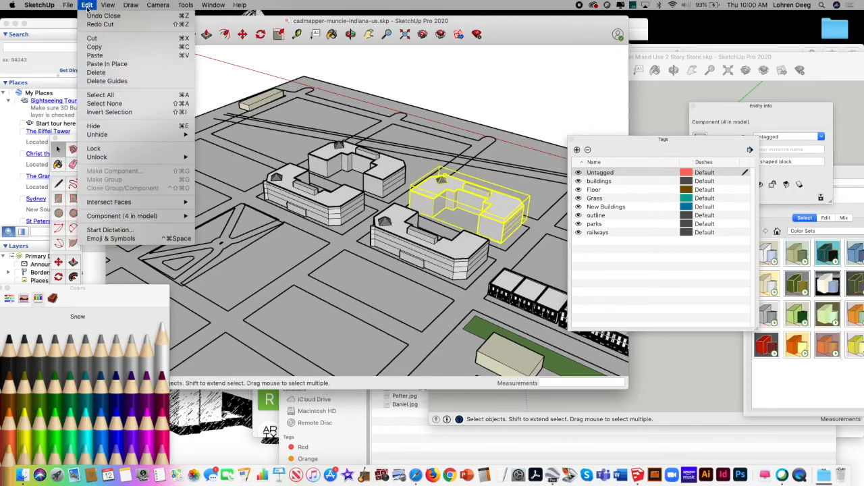
{"action": "left_click", "coordinate": [106, 64]}
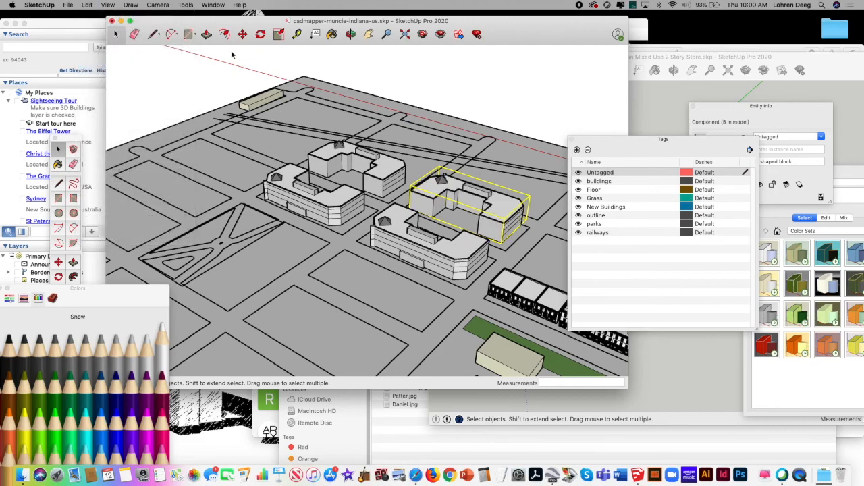
Step: Move the pasted U shaped block about 345' onto the empty lot on the near side of the existing blocks
{"action": "left_click", "coordinate": [241, 34]}
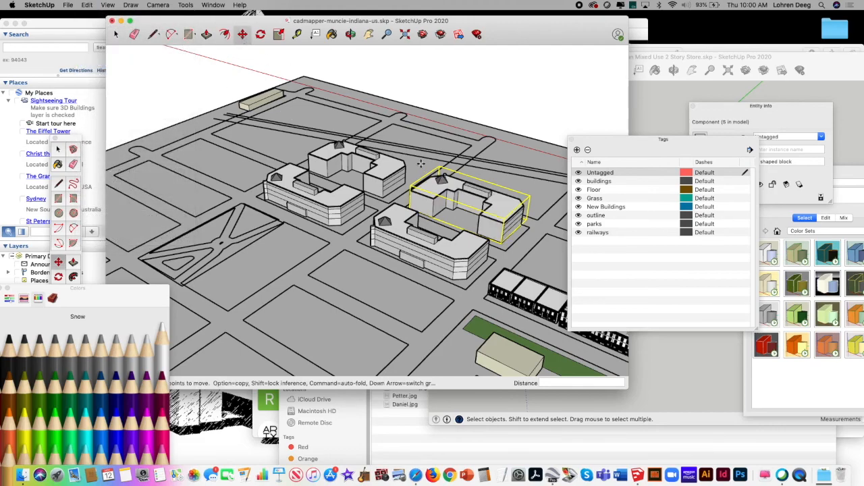
{"action": "left_click", "coordinate": [491, 204]}
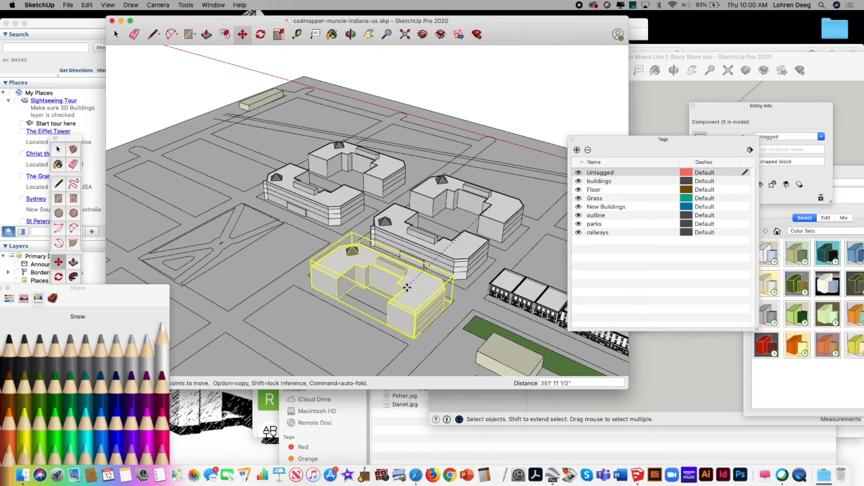
{"action": "left_click", "coordinate": [404, 287]}
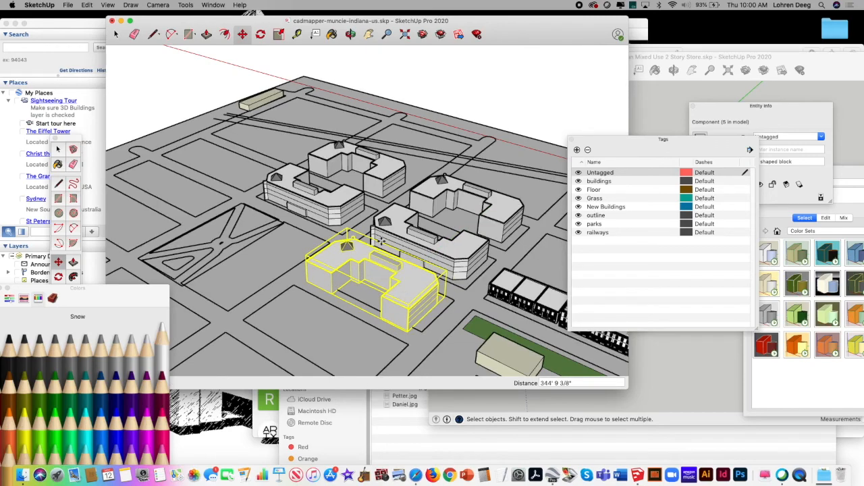
Step: Scale the moved U shaped block to 0.76 along the green axis and deselect it
{"action": "left_click", "coordinate": [279, 34]}
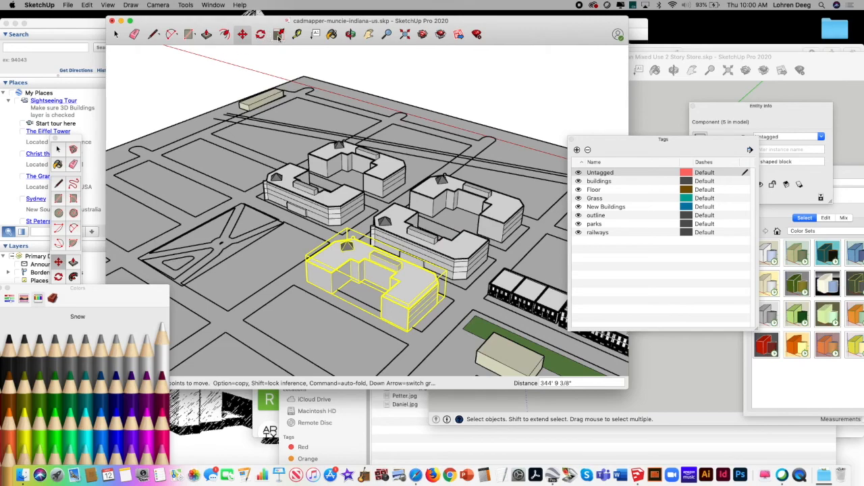
{"action": "left_click_drag", "start_coordinate": [354, 303], "coordinate": [365, 284]}
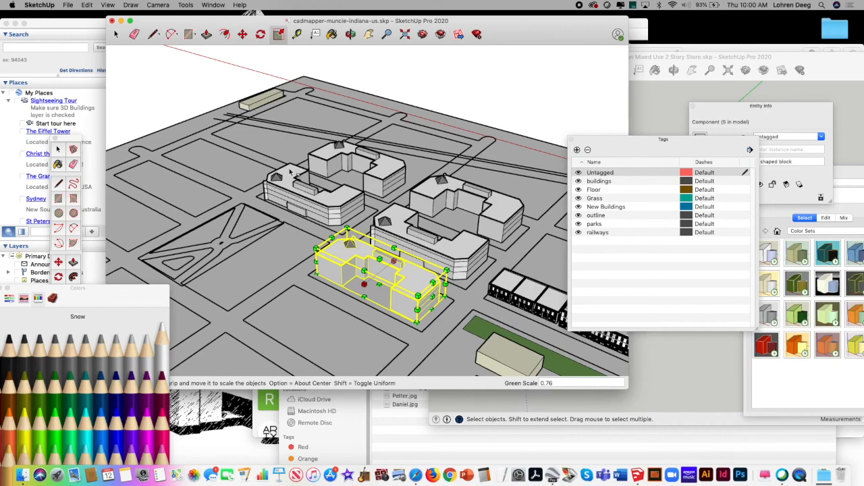
{"action": "left_click", "coordinate": [116, 33]}
{"action": "left_click", "coordinate": [207, 201]}
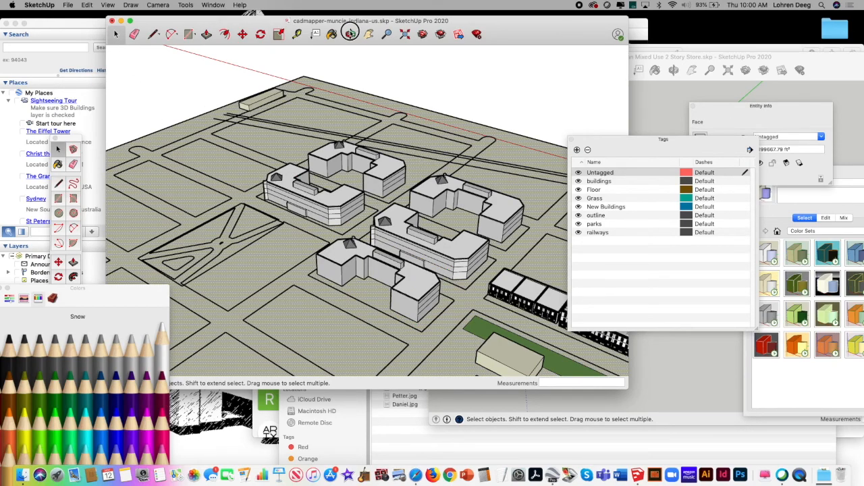
Step: Paint the selected ground face with the Mercury pencil color and clear the selection
{"action": "left_click", "coordinate": [351, 33]}
{"action": "left_click_drag", "start_coordinate": [380, 187], "coordinate": [306, 228]}
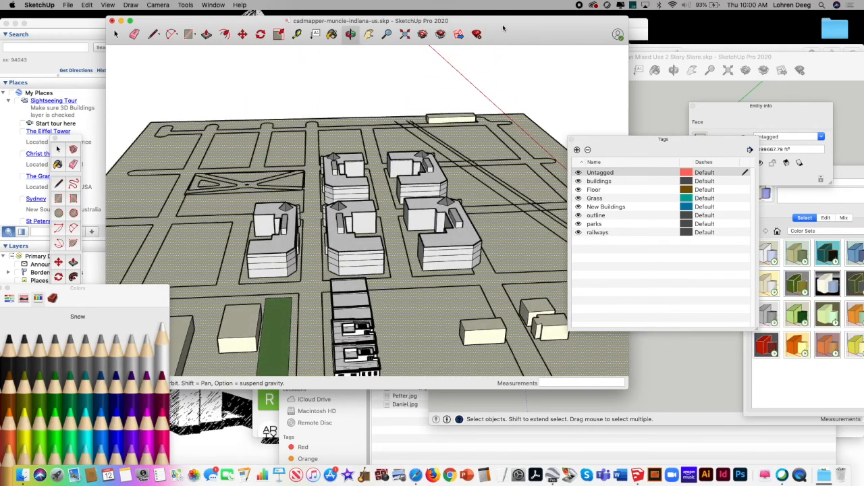
{"action": "left_click_drag", "start_coordinate": [503, 29], "coordinate": [520, 24]}
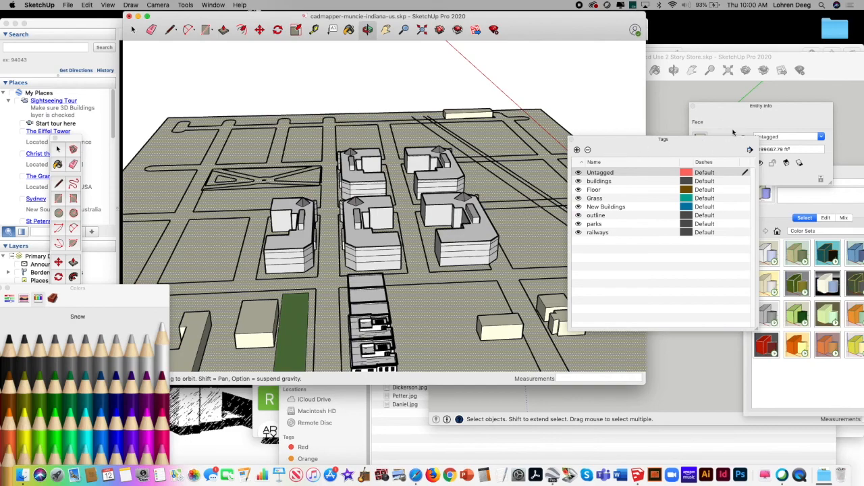
{"action": "left_click", "coordinate": [131, 29]}
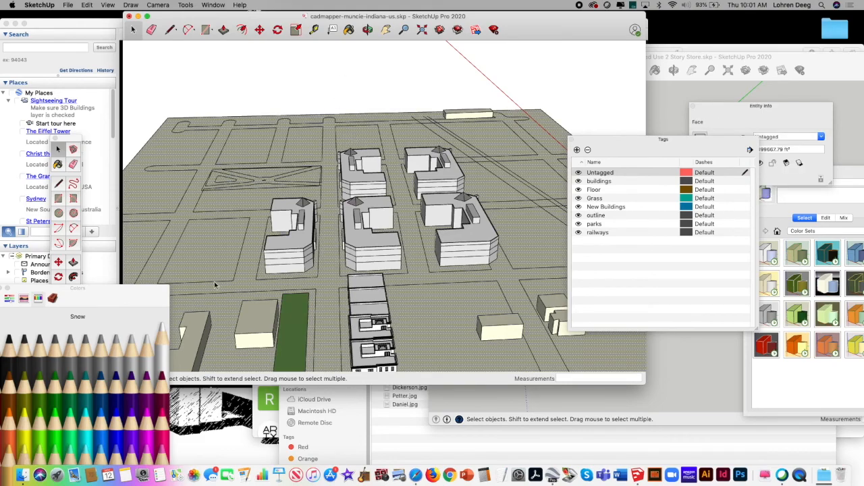
{"action": "left_click", "coordinate": [146, 341]}
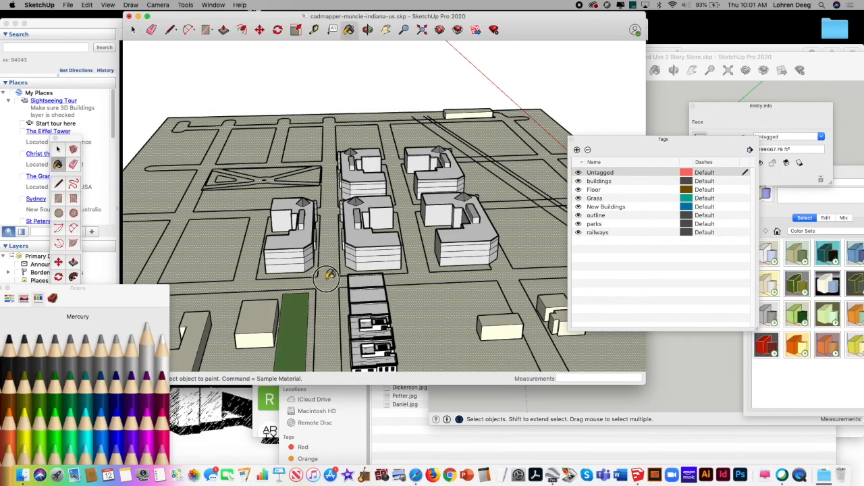
{"action": "left_click", "coordinate": [329, 277]}
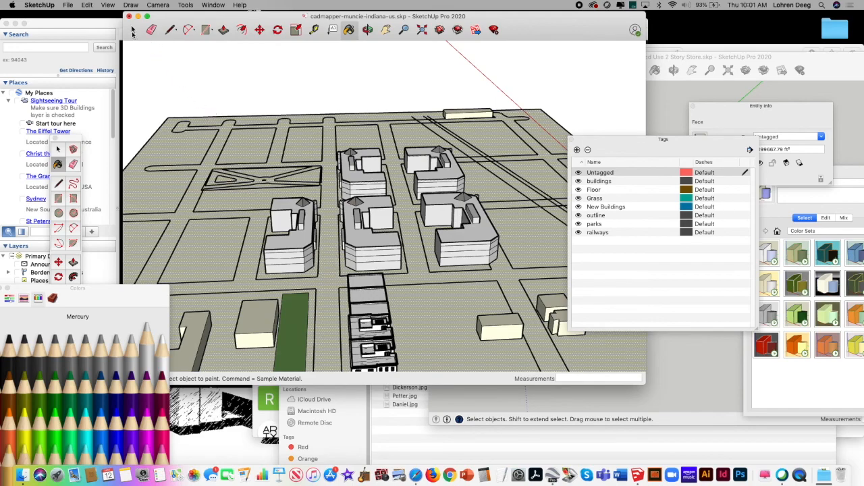
{"action": "left_click", "coordinate": [133, 30]}
{"action": "left_click", "coordinate": [257, 90]}
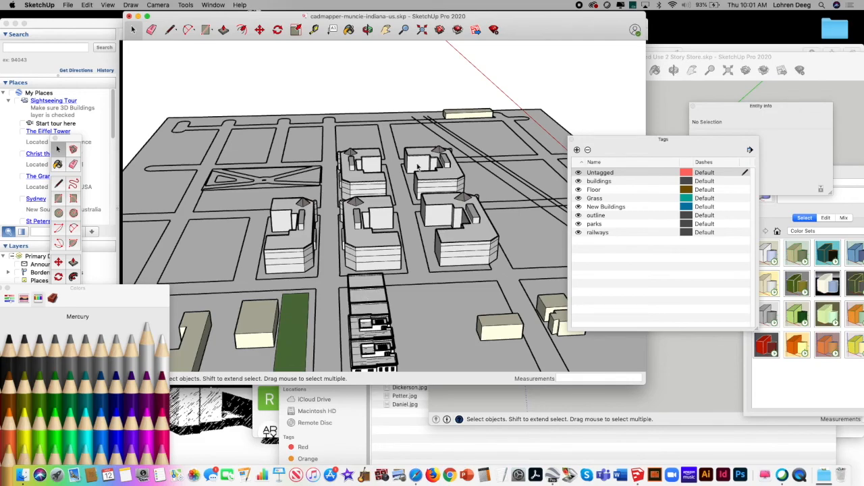
Step: Move the Tags panel off the model and reposition the Large Tool Set so that all its tools are accessible
{"action": "left_click_drag", "start_coordinate": [623, 140], "coordinate": [682, 114]}
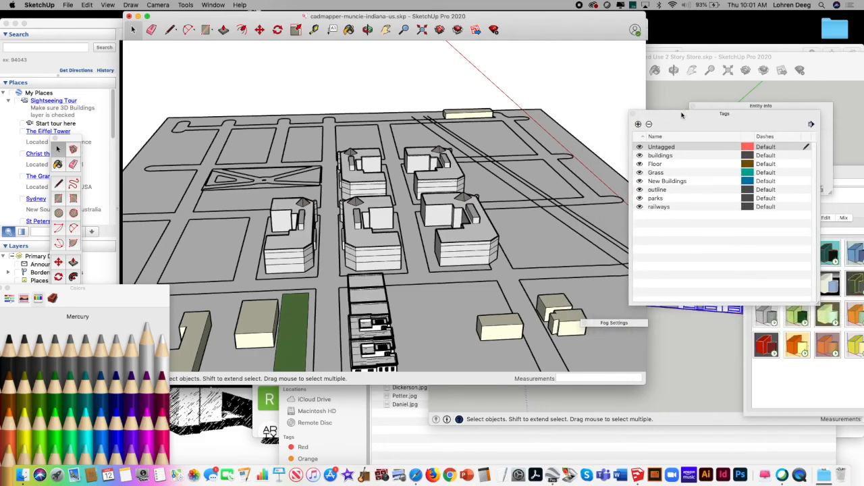
{"action": "left_click", "coordinate": [212, 4]}
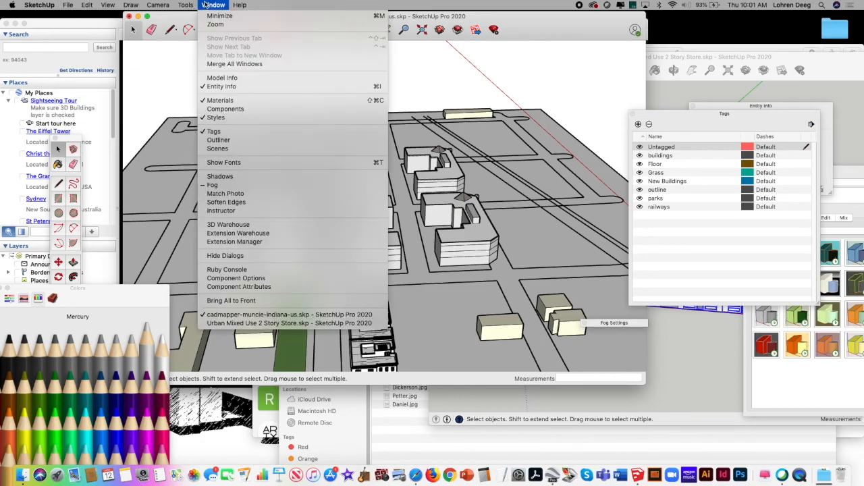
{"action": "left_click", "coordinate": [70, 140]}
{"action": "left_click_drag", "start_coordinate": [70, 139], "coordinate": [85, 28]}
{"action": "left_click", "coordinate": [108, 5]}
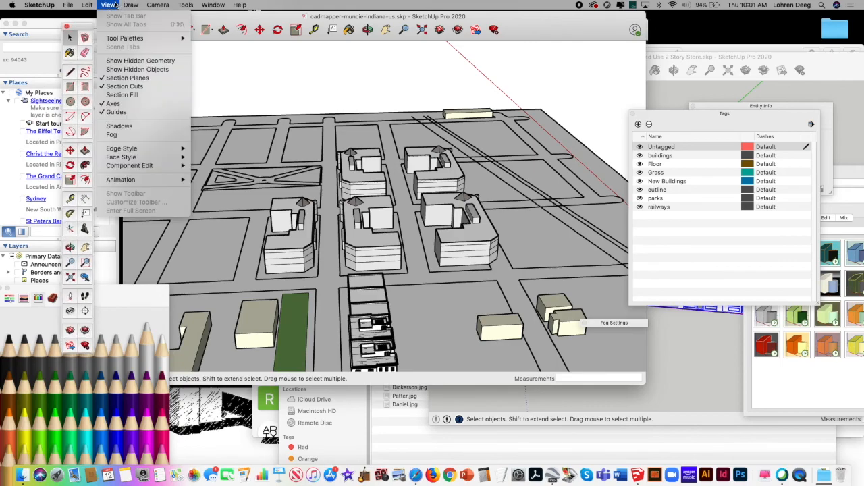
{"action": "mouse_move", "coordinate": [150, 40]}
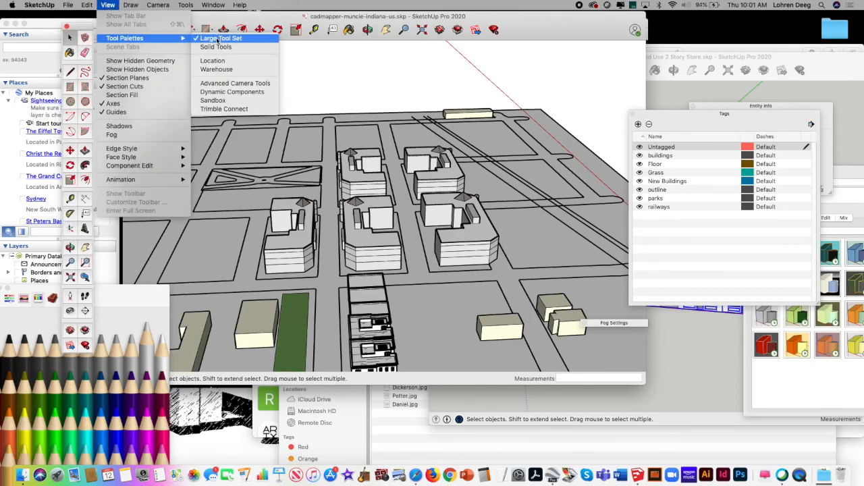
{"action": "left_click", "coordinate": [80, 29]}
{"action": "left_click_drag", "start_coordinate": [79, 28], "coordinate": [99, 20]}
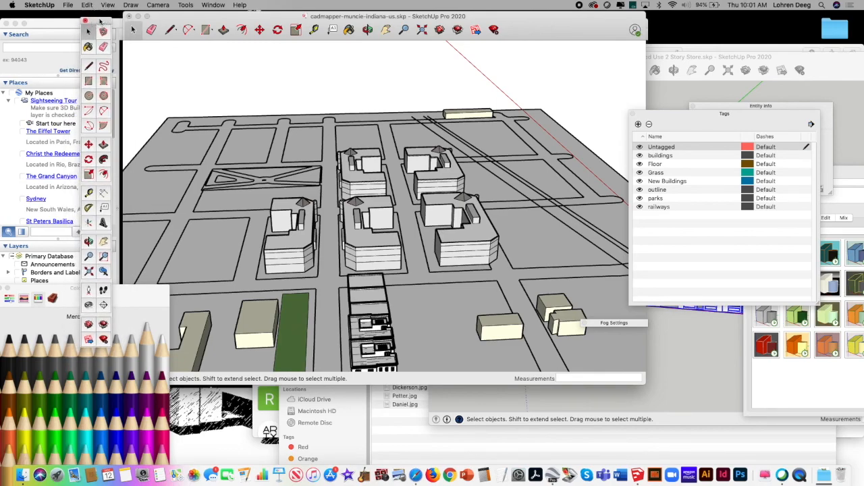
Step: Position the camera 5' 6" above the street beside the storefront row, enlarge the model window, and view the street between the U shaped blocks
{"action": "left_click", "coordinate": [88, 292]}
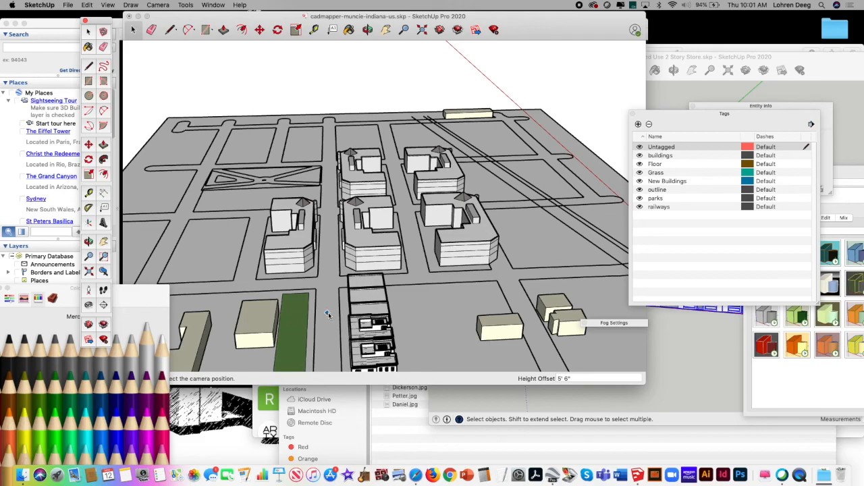
{"action": "left_click", "coordinate": [328, 316]}
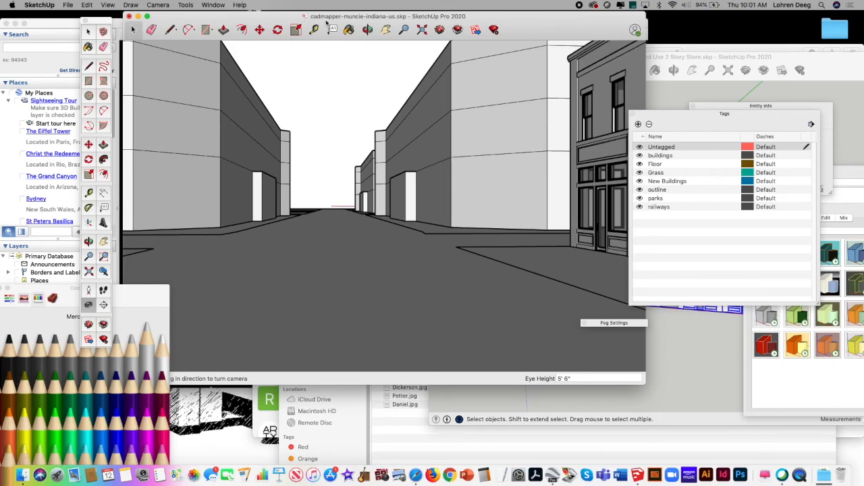
{"action": "left_click_drag", "start_coordinate": [494, 15], "coordinate": [485, 27]}
{"action": "mouse_move", "coordinate": [641, 399]}
{"action": "left_mouse_down"}
{"action": "mouse_move", "coordinate": [682, 399]}
{"action": "mouse_move", "coordinate": [706, 412]}
{"action": "left_mouse_up"}
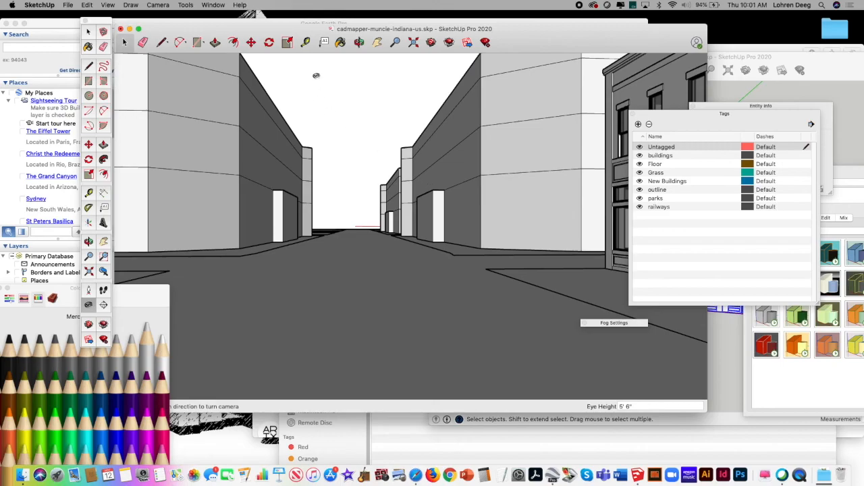
{"action": "left_click", "coordinate": [377, 42]}
{"action": "left_click_drag", "start_coordinate": [403, 170], "coordinate": [381, 189]}
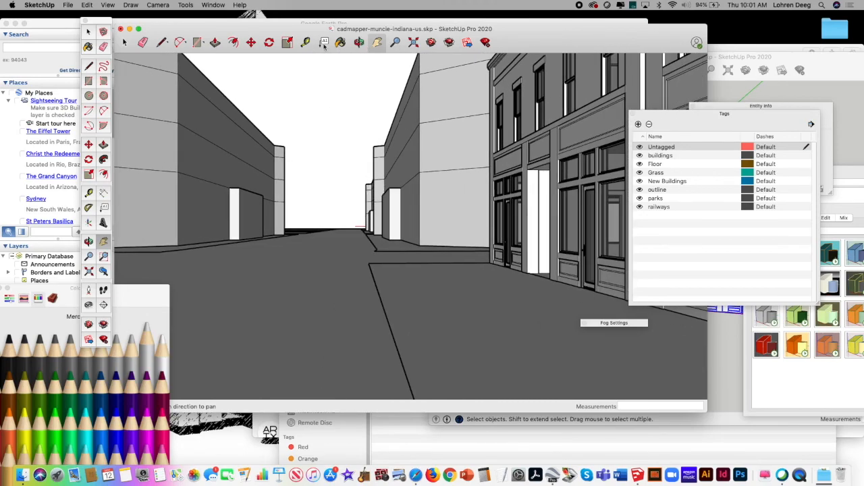
{"action": "left_click_drag", "start_coordinate": [365, 179], "coordinate": [360, 201]}
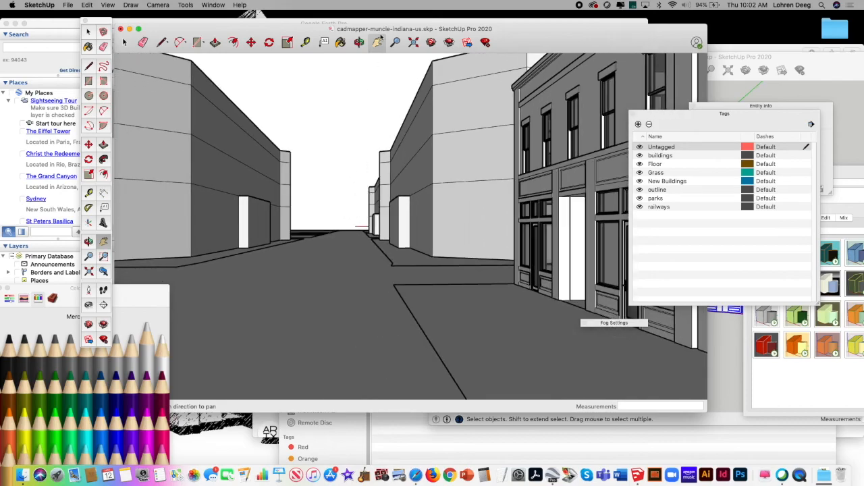
Step: Delete the scaled U shaped block from the lot across the street from the green strip
{"action": "left_click", "coordinate": [359, 42]}
{"action": "left_click_drag", "start_coordinate": [374, 120], "coordinate": [360, 162]}
{"action": "mouse_move", "coordinate": [352, 153]}
{"action": "left_mouse_down"}
{"action": "mouse_move", "coordinate": [384, 111]}
{"action": "mouse_move", "coordinate": [381, 97]}
{"action": "left_mouse_up"}
{"action": "left_click", "coordinate": [395, 42]}
{"action": "scroll", "coordinate": [341, 233], "scroll_direction": "down", "scroll_amount": 10}
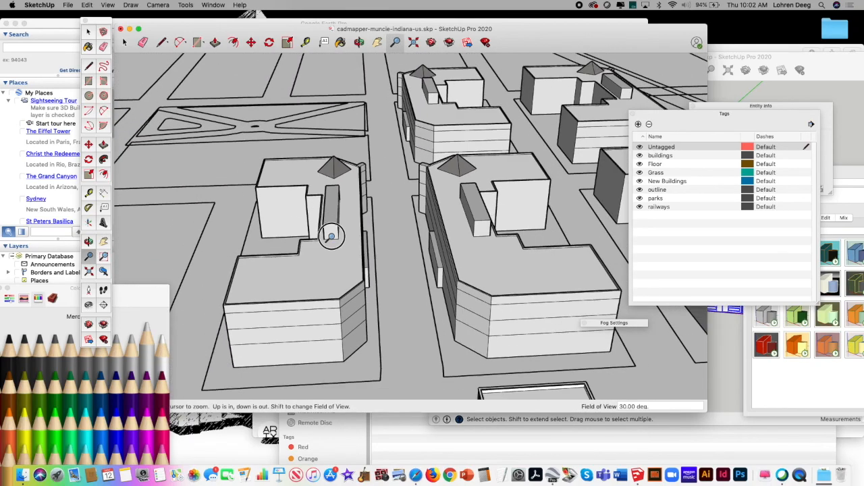
{"action": "left_click_drag", "start_coordinate": [351, 233], "coordinate": [318, 141]}
{"action": "left_click_drag", "start_coordinate": [395, 123], "coordinate": [382, 199]}
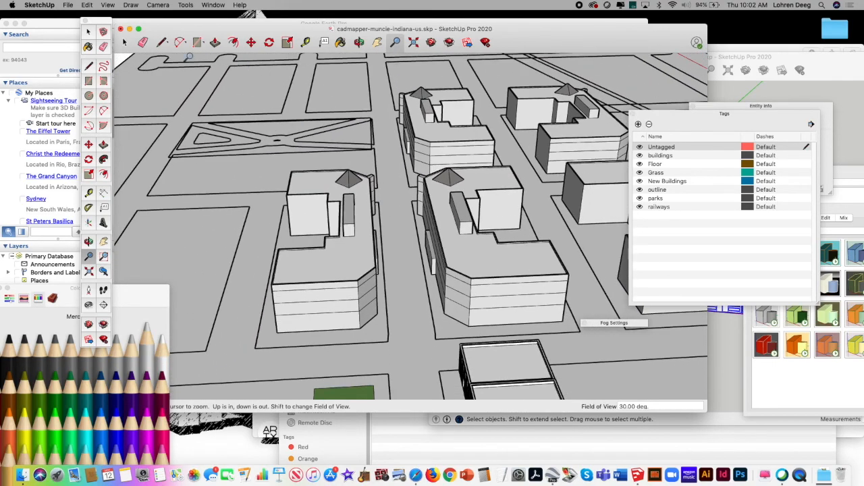
{"action": "left_click_drag", "start_coordinate": [175, 24], "coordinate": [190, 23]}
{"action": "left_click", "coordinate": [139, 41]}
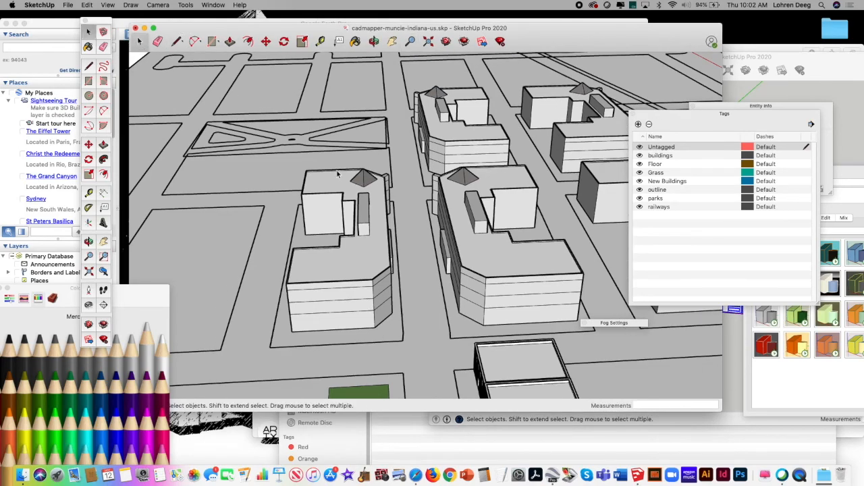
{"action": "left_click", "coordinate": [349, 243]}
{"action": "key", "text": "Delete"}
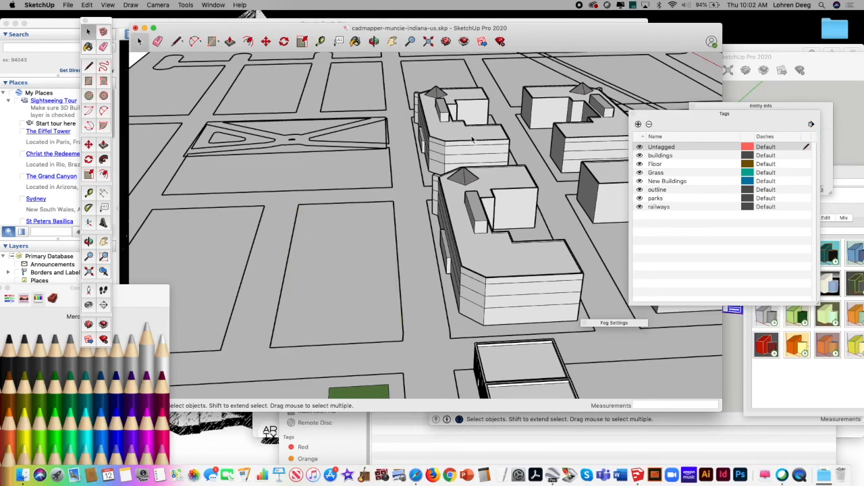
Step: Switch to the Urban Mixed Use 2 Story Store model and copy its store building
{"action": "left_click", "coordinate": [795, 60]}
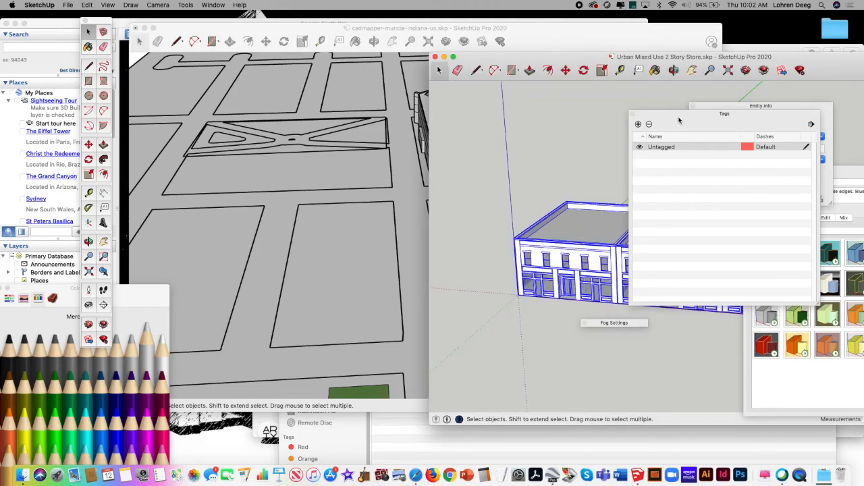
{"action": "left_click", "coordinate": [641, 107]}
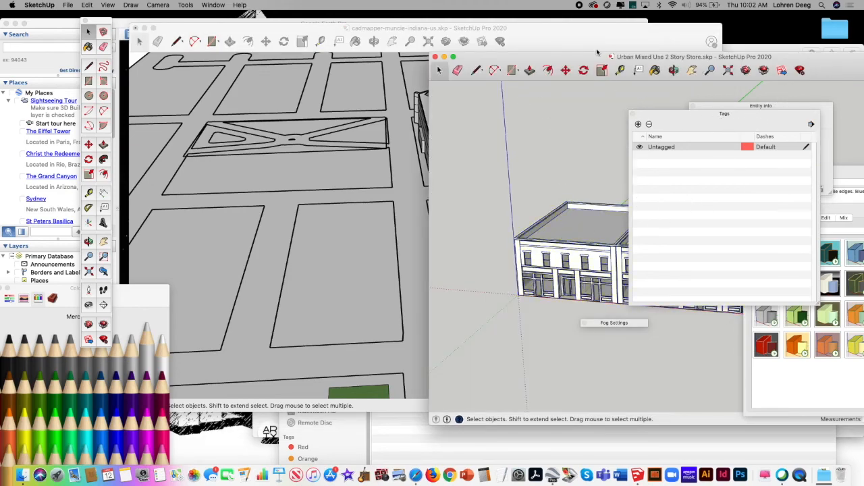
{"action": "left_click_drag", "start_coordinate": [571, 58], "coordinate": [340, 39]}
{"action": "left_click", "coordinate": [382, 230]}
{"action": "left_click", "coordinate": [87, 5]}
{"action": "left_click", "coordinate": [101, 43]}
Step: Return to the cadmapper-muncie-indiana-us model and paste the store building at the street corner of the cleared lot
{"action": "left_click", "coordinate": [173, 107]}
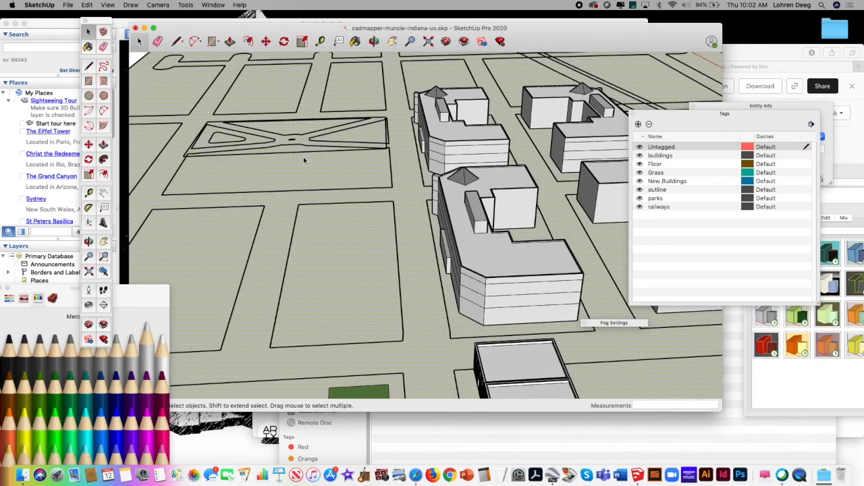
{"action": "left_click", "coordinate": [87, 5]}
{"action": "left_click", "coordinate": [101, 59]}
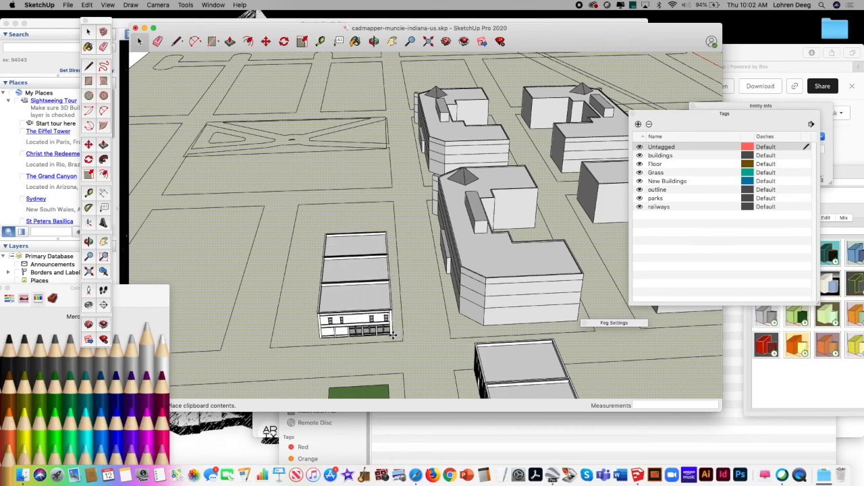
{"action": "left_click", "coordinate": [391, 336]}
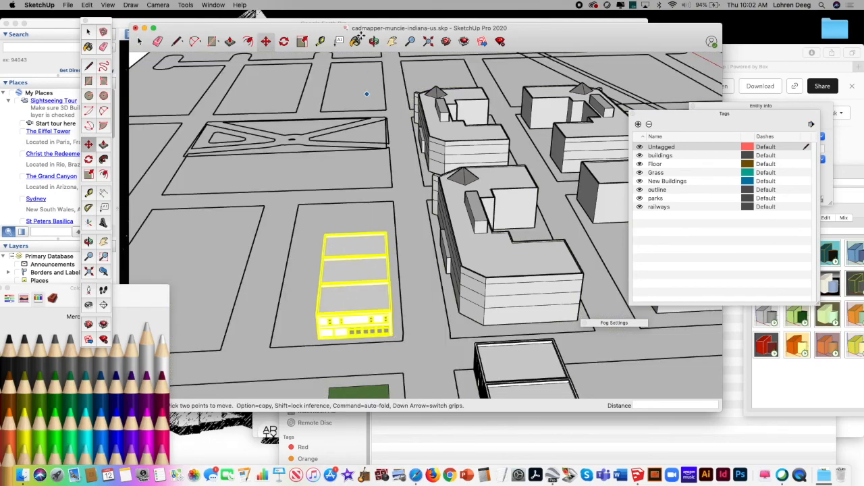
Step: Copy the placed store building and paste a second one snapped to its street side, extending the storefront row along the lot
{"action": "left_click", "coordinate": [375, 41]}
{"action": "left_click_drag", "start_coordinate": [430, 197], "coordinate": [336, 222]}
{"action": "left_click", "coordinate": [142, 42]}
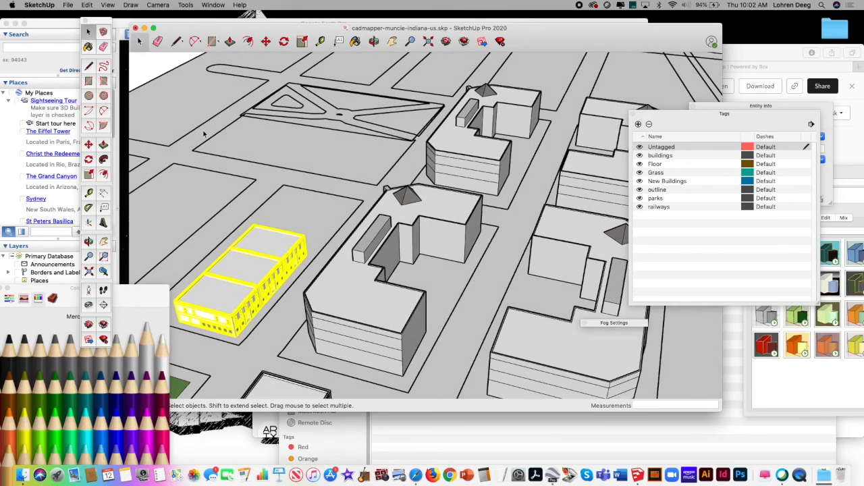
{"action": "left_click", "coordinate": [281, 220]}
{"action": "left_click", "coordinate": [276, 252]}
{"action": "left_click", "coordinate": [88, 5]}
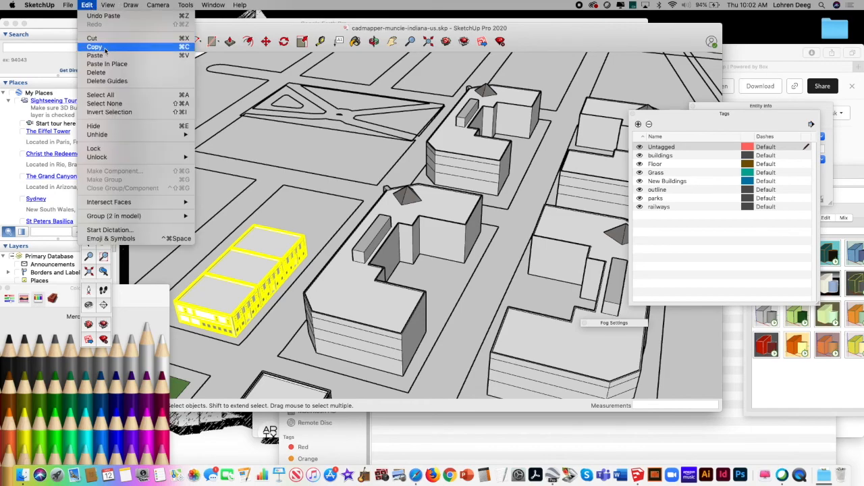
{"action": "left_click", "coordinate": [107, 56]}
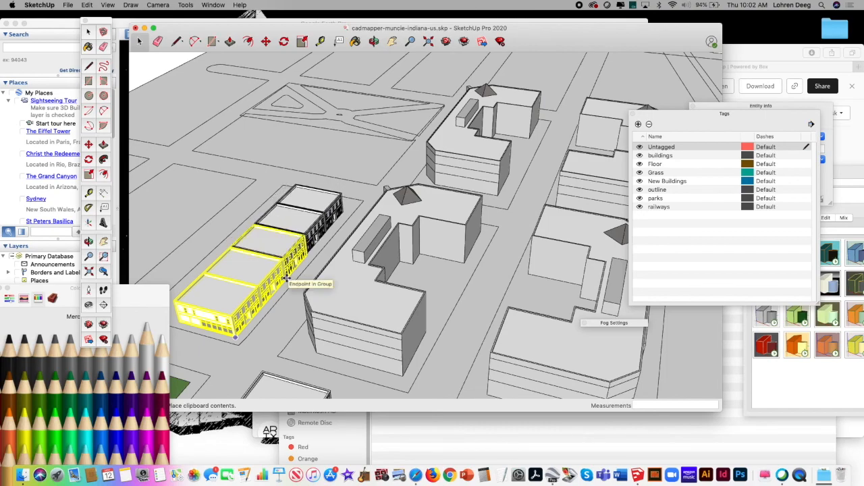
{"action": "left_click", "coordinate": [286, 280]}
{"action": "key", "text": "m"}
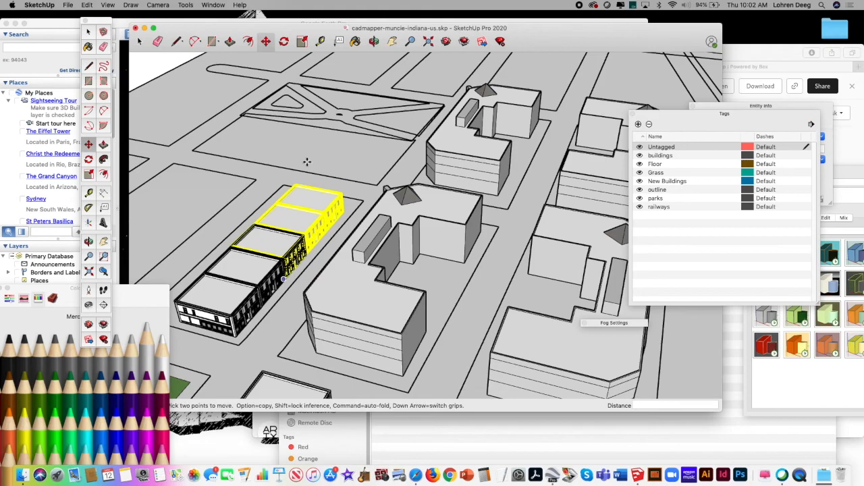
{"action": "left_click", "coordinate": [139, 42]}
{"action": "left_click", "coordinate": [248, 212]}
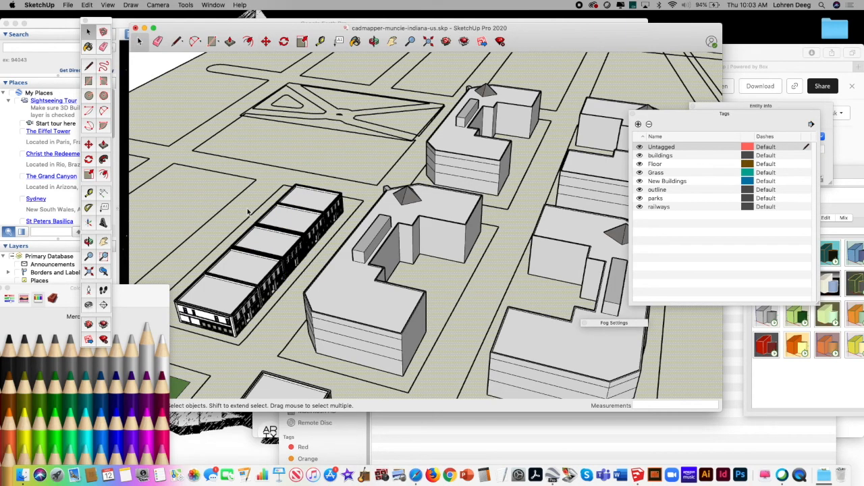
{"action": "left_click", "coordinate": [266, 41]}
{"action": "left_click", "coordinate": [300, 212]}
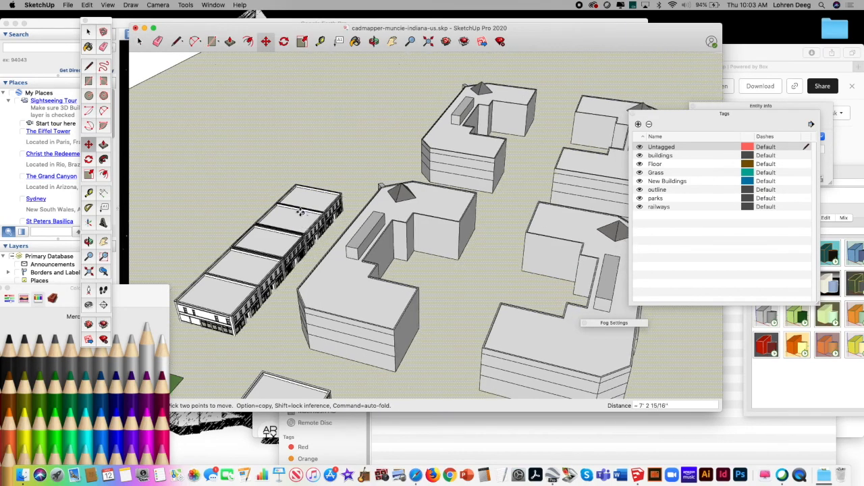
{"action": "key", "text": "Escape"}
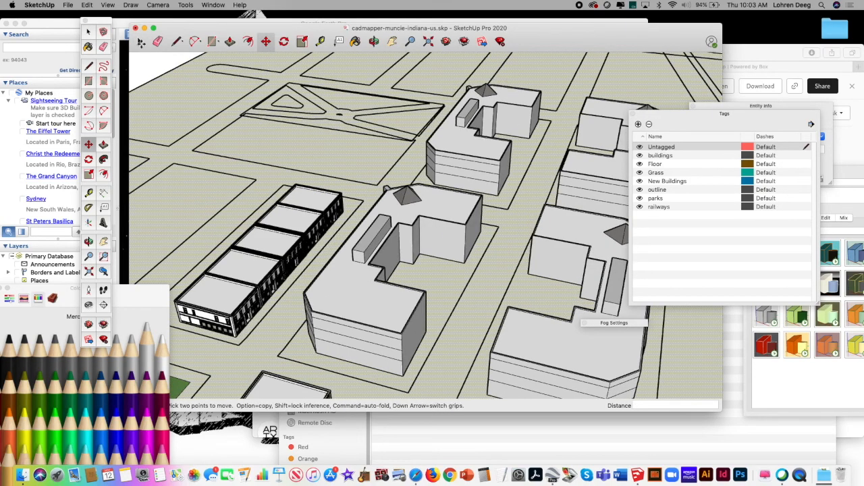
Step: Move the second store building about 21' along the red axis, away from the first, and shift it back about 14'
{"action": "key", "text": "space"}
{"action": "left_click", "coordinate": [295, 214]}
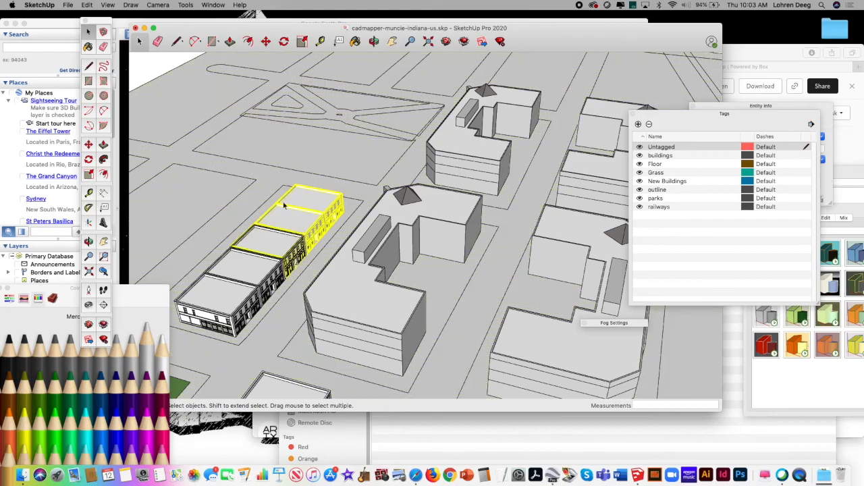
{"action": "left_click", "coordinate": [266, 41]}
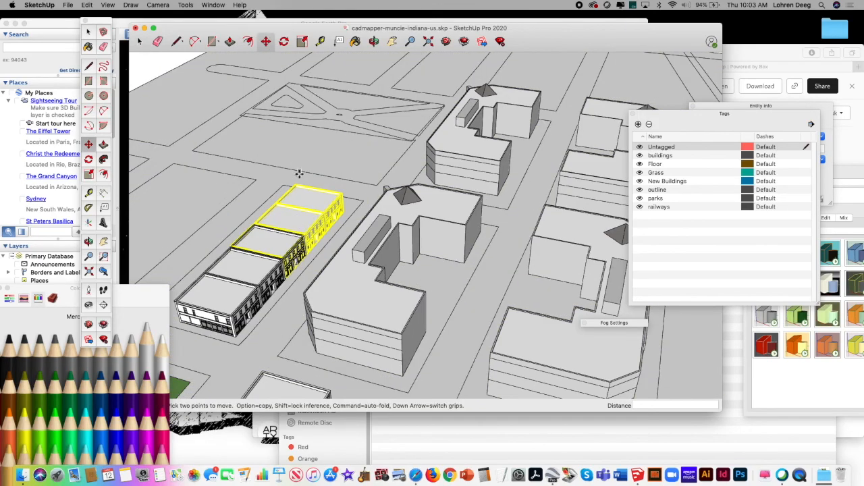
{"action": "left_click", "coordinate": [287, 213]}
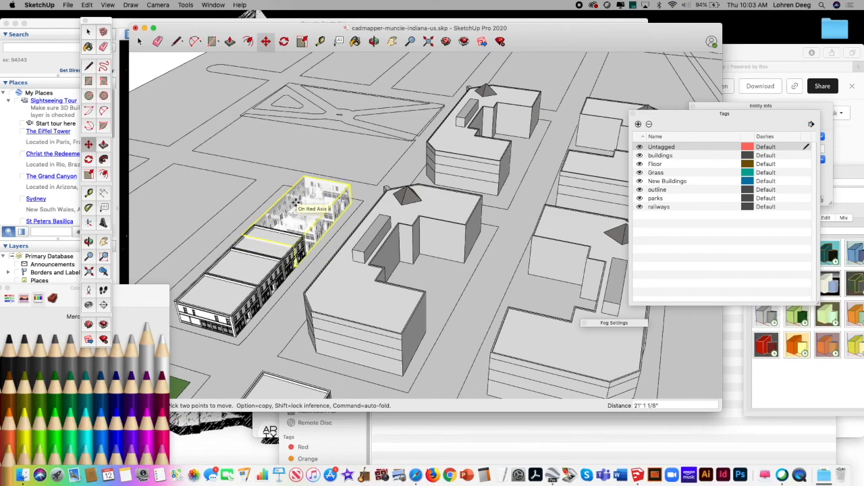
{"action": "left_click", "coordinate": [295, 202]}
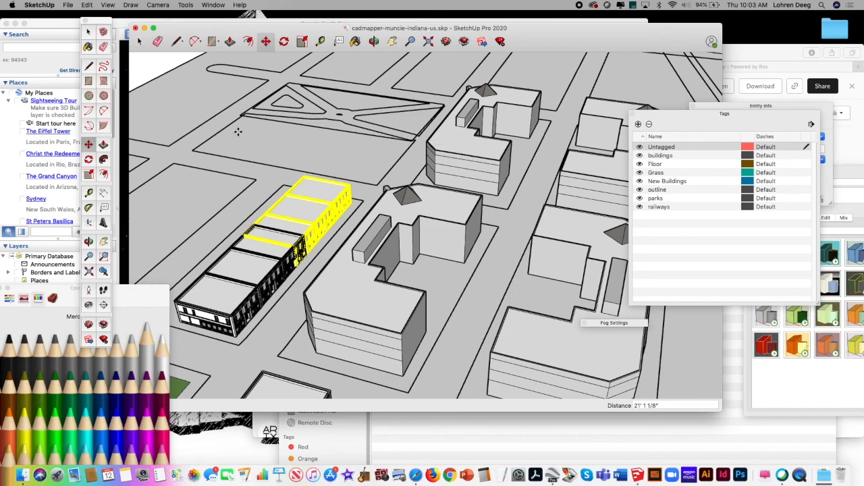
{"action": "left_click", "coordinate": [293, 200]}
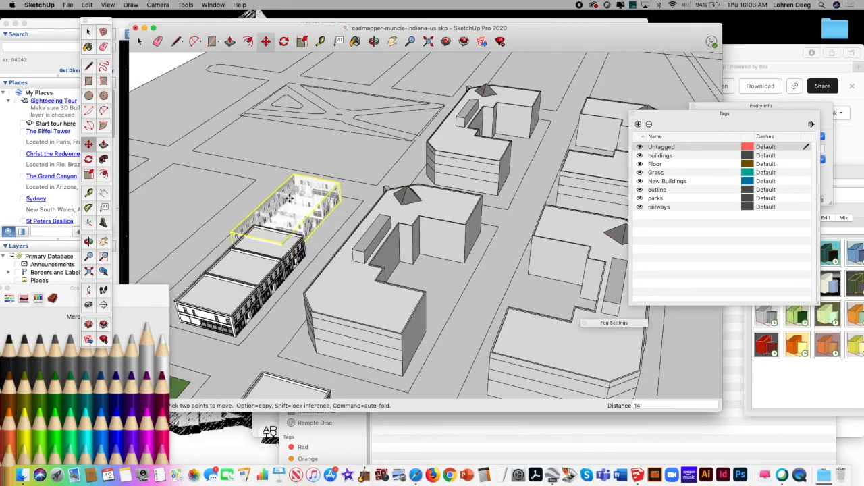
{"action": "left_click", "coordinate": [289, 198]}
Step: Delete the second two-story store building from the far end of the storefront row
{"action": "left_click", "coordinate": [139, 41]}
{"action": "left_click", "coordinate": [223, 213]}
{"action": "left_click", "coordinate": [279, 241]}
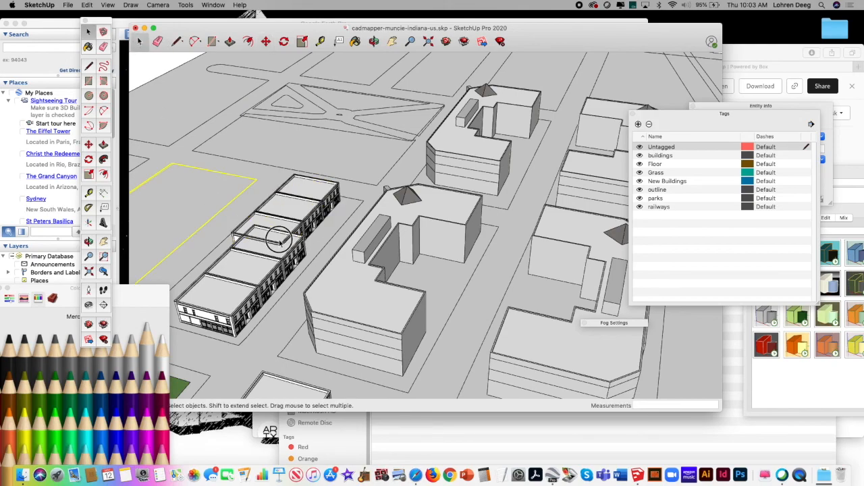
{"action": "left_click", "coordinate": [299, 213]}
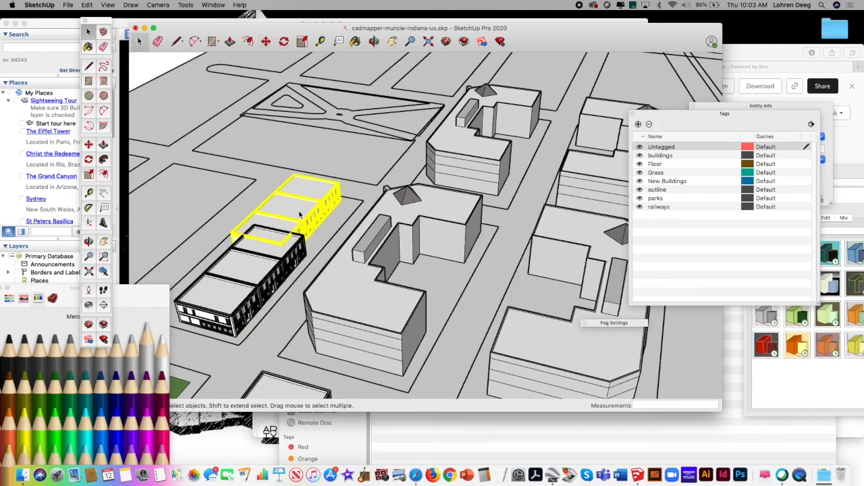
{"action": "key", "text": "Delete"}
{"action": "left_click", "coordinate": [267, 258]}
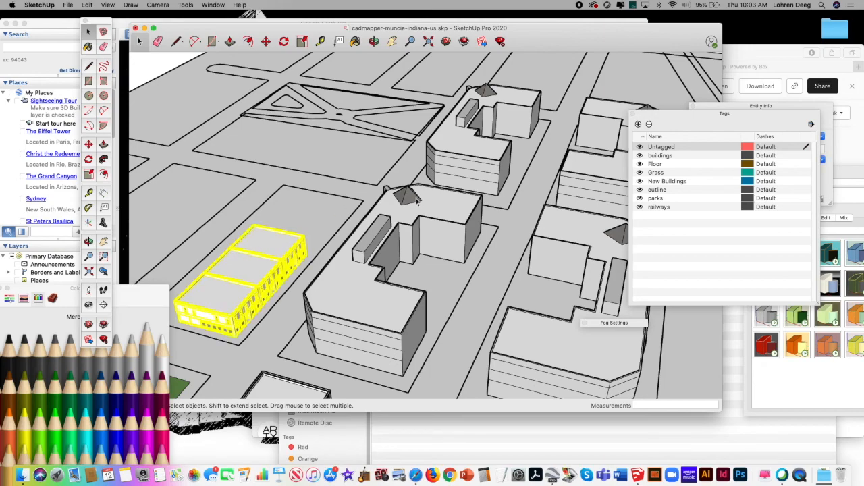
Step: Open Urban Mixed Use 3 Story Store.skp from the Downloads folder in SketchUp and dismiss its opening message
{"action": "left_click", "coordinate": [790, 52]}
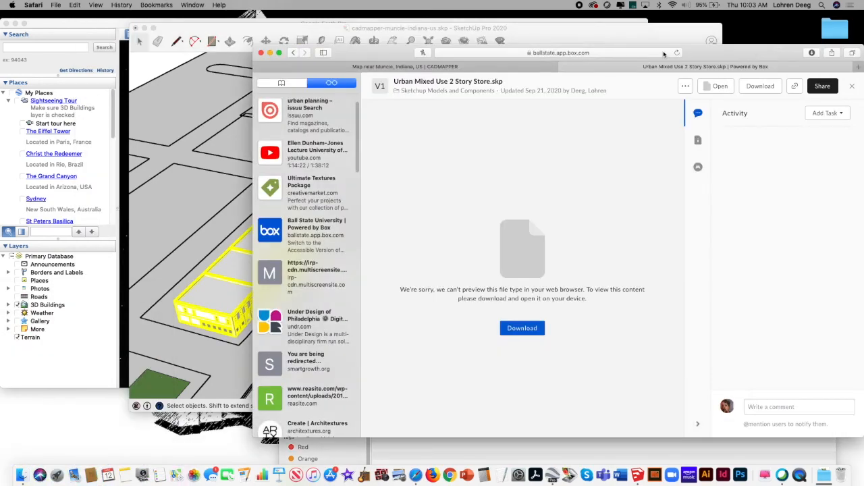
{"action": "mouse_move", "coordinate": [731, 53]}
{"action": "left_mouse_down"}
{"action": "mouse_move", "coordinate": [859, 439]}
{"action": "mouse_move", "coordinate": [860, 408]}
{"action": "left_mouse_up"}
{"action": "left_click", "coordinate": [574, 46]}
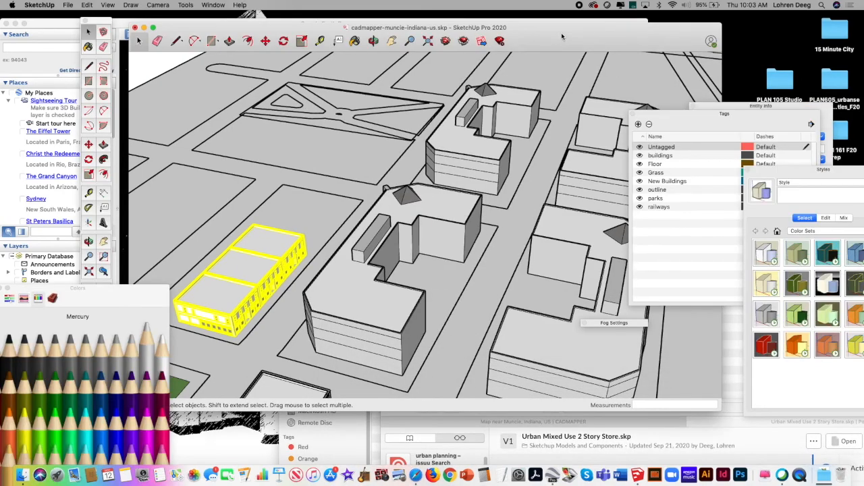
{"action": "left_click", "coordinate": [824, 475]}
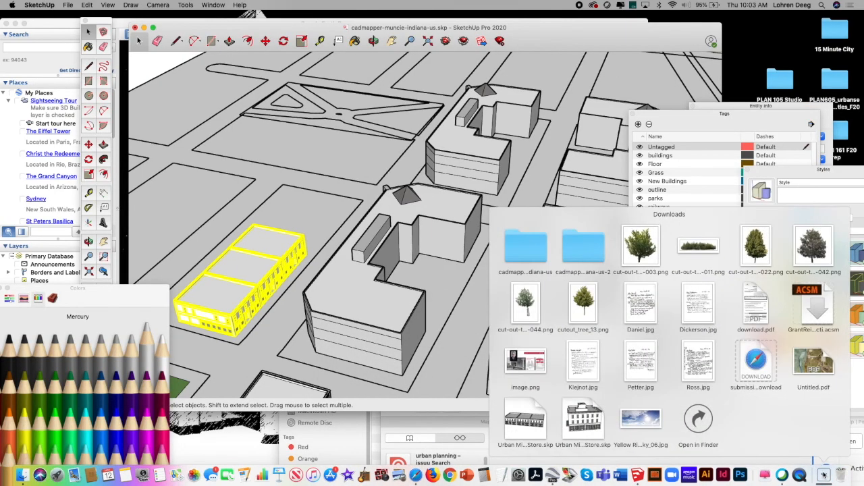
{"action": "left_click", "coordinate": [700, 419]}
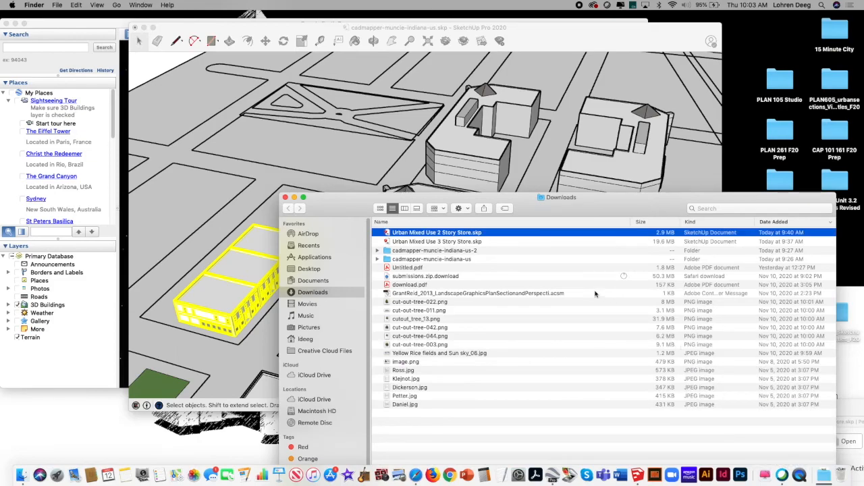
{"action": "left_click", "coordinate": [447, 241]}
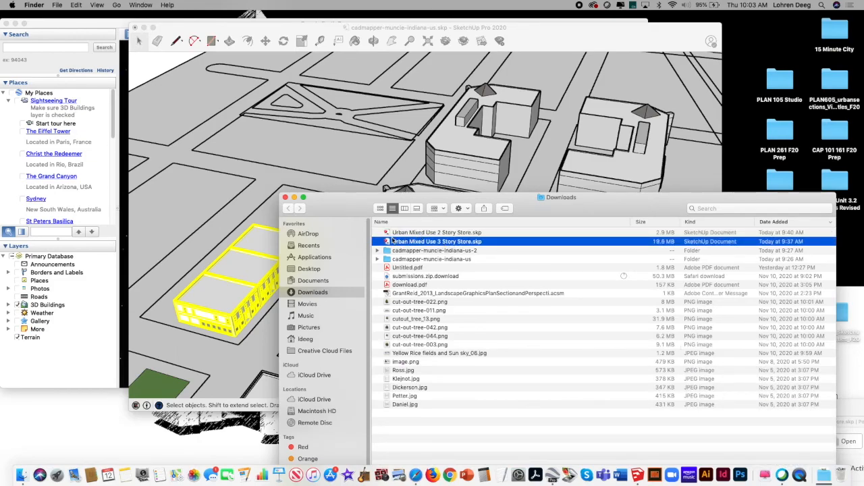
{"action": "mouse_move", "coordinate": [386, 242]}
{"action": "left_mouse_down"}
{"action": "mouse_move", "coordinate": [406, 243]}
{"action": "mouse_move", "coordinate": [407, 271]}
{"action": "left_mouse_up"}
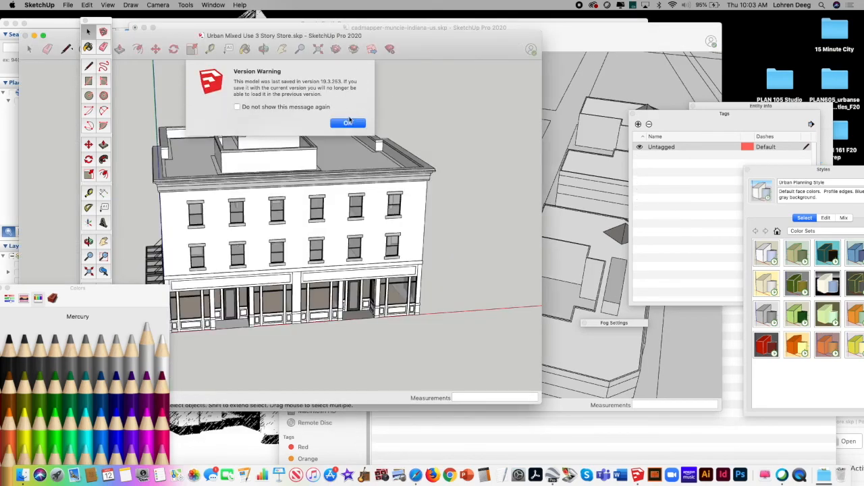
{"action": "left_click", "coordinate": [348, 122]}
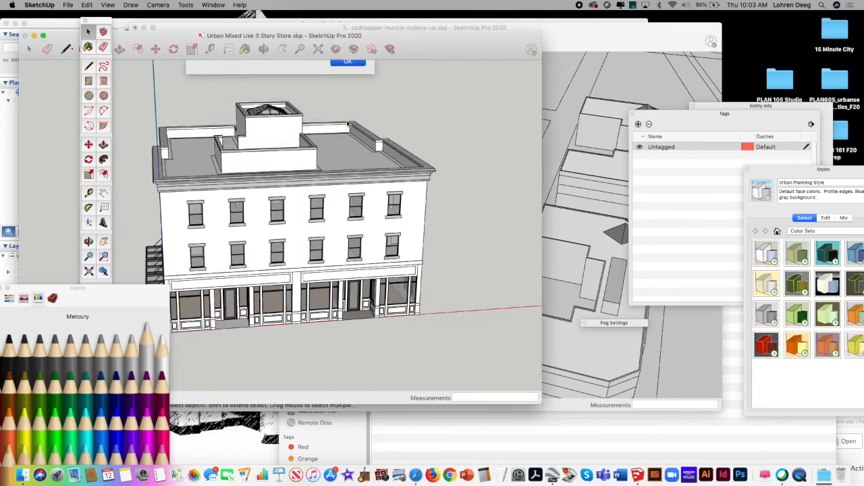
Step: Copy the three-story store building and close its model to return to the cadmapper-muncie-indiana-us model
{"action": "left_click", "coordinate": [324, 162]}
{"action": "left_click", "coordinate": [88, 5]}
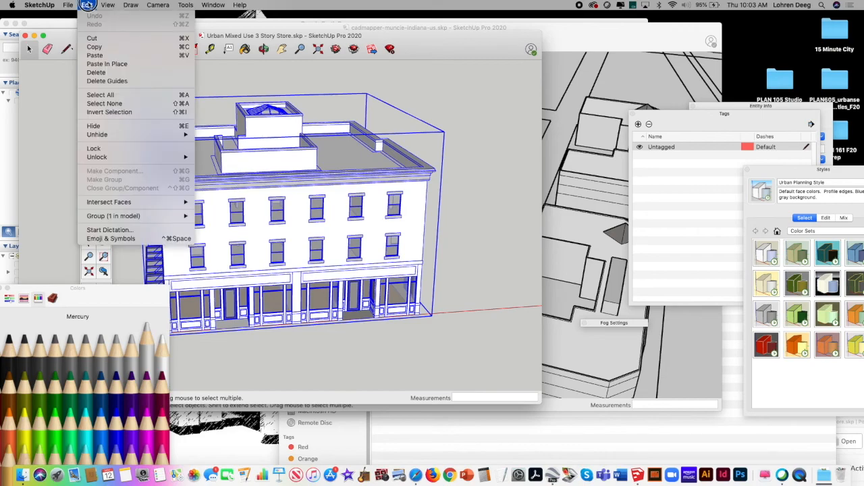
{"action": "left_click", "coordinate": [95, 43]}
{"action": "mouse_move", "coordinate": [445, 48]}
{"action": "left_mouse_down"}
{"action": "mouse_move", "coordinate": [533, 82]}
{"action": "mouse_move", "coordinate": [576, 82]}
{"action": "left_mouse_up"}
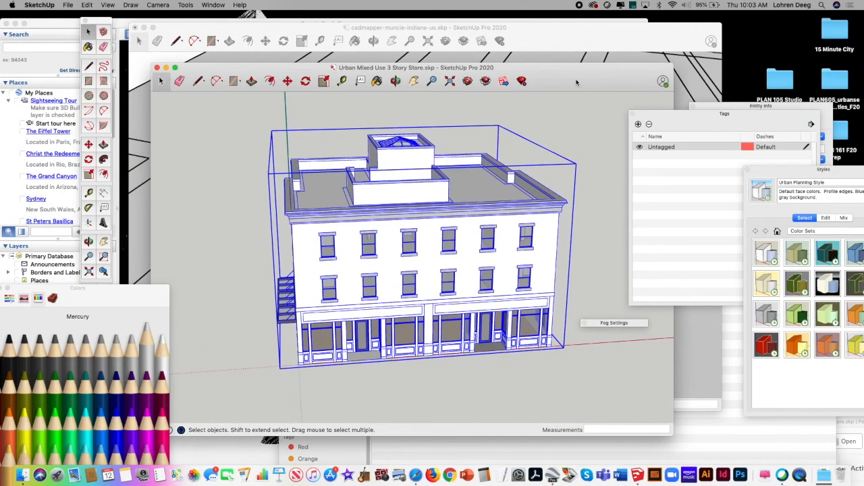
{"action": "left_click", "coordinate": [157, 67]}
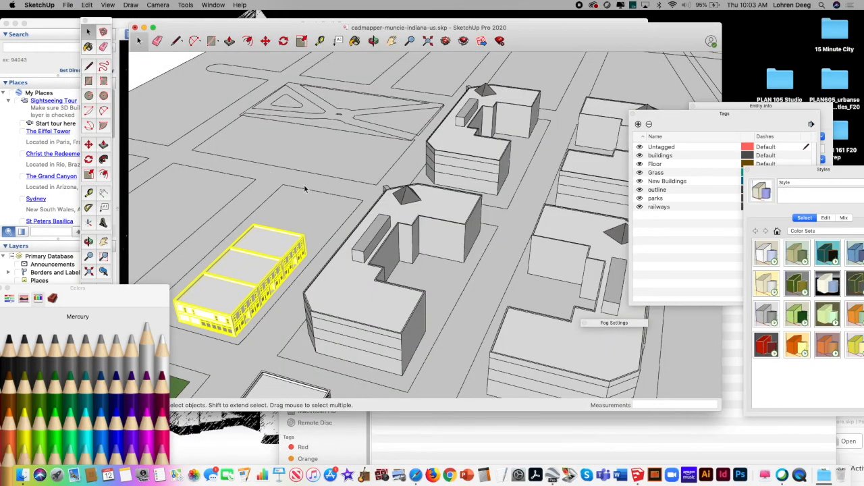
Step: Paste the three-story store building on the lot at the far end of the two-story storefront row
{"action": "left_click", "coordinate": [87, 5]}
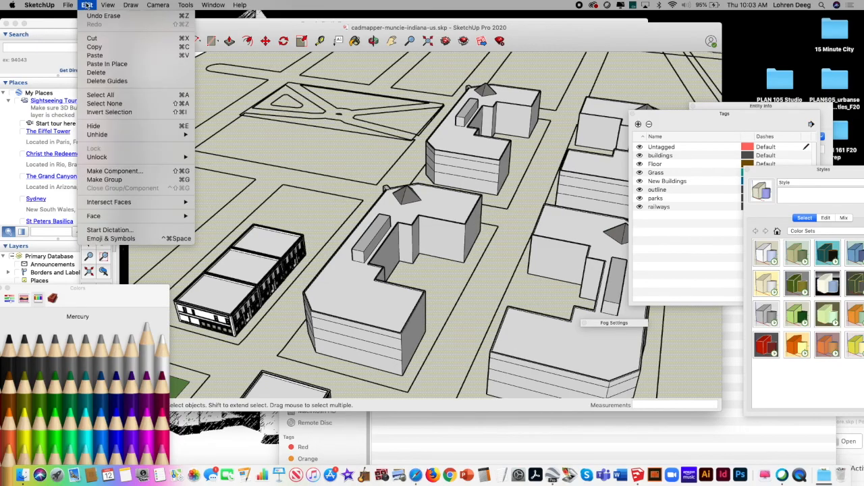
{"action": "left_click", "coordinate": [111, 54]}
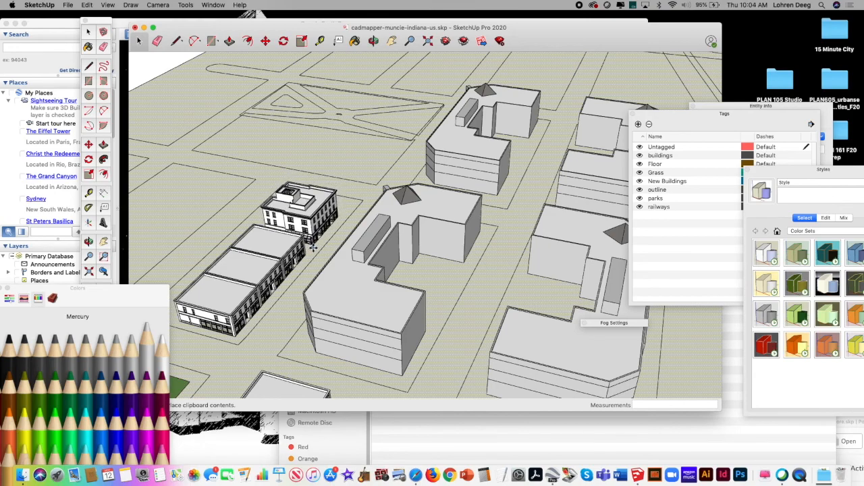
{"action": "left_click", "coordinate": [313, 247]}
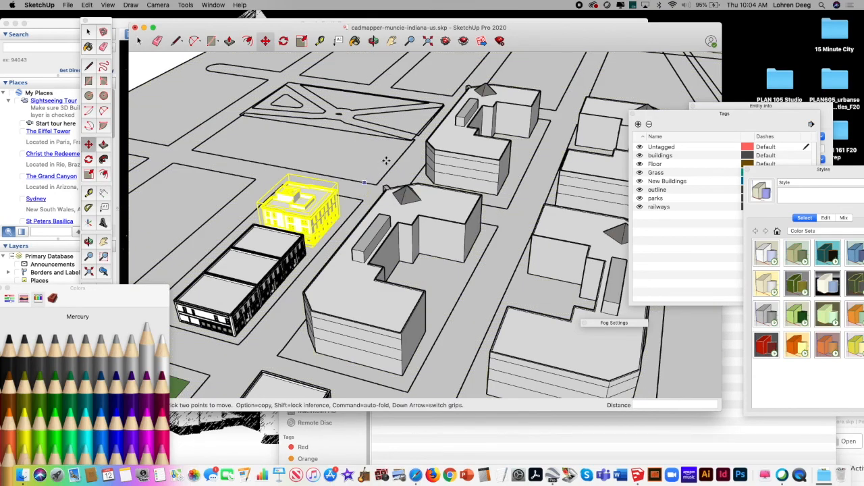
{"action": "left_click", "coordinate": [139, 41]}
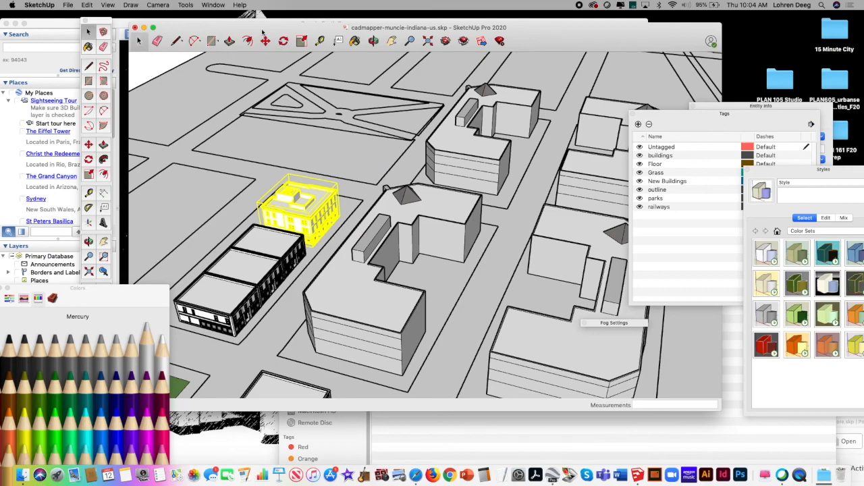
{"action": "left_click_drag", "start_coordinate": [262, 30], "coordinate": [258, 28]}
Step: Close the Colors window and position the camera in the street beside the storefront row at an eye height of 5' 6"
{"action": "left_click", "coordinate": [369, 39]}
{"action": "left_click_drag", "start_coordinate": [345, 220], "coordinate": [391, 200]}
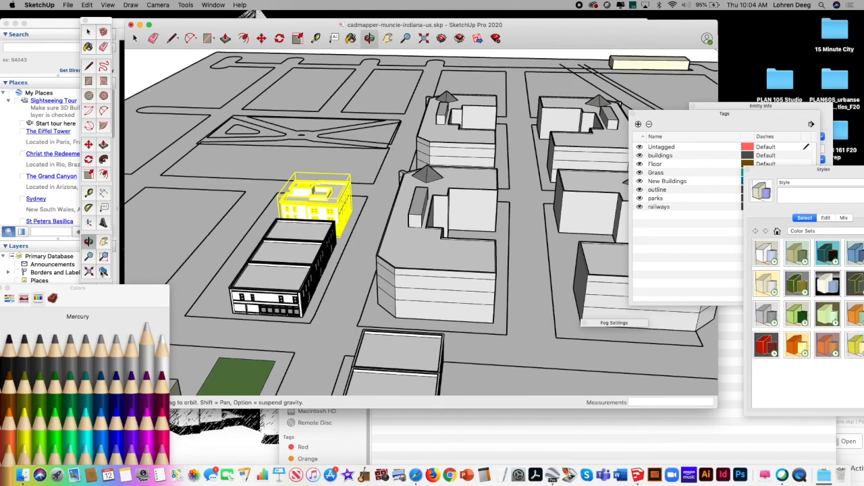
{"action": "left_click", "coordinate": [106, 292]}
{"action": "left_click_drag", "start_coordinate": [87, 293], "coordinate": [125, 298]}
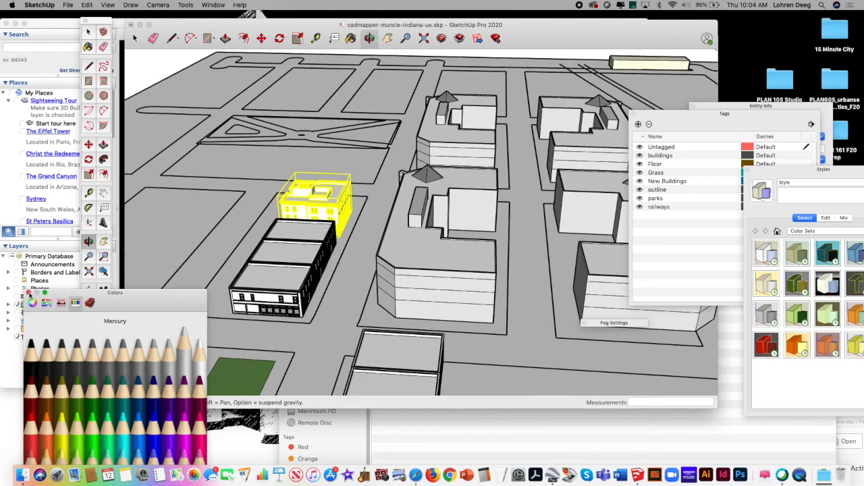
{"action": "left_click", "coordinate": [29, 292]}
{"action": "left_click", "coordinate": [88, 290]}
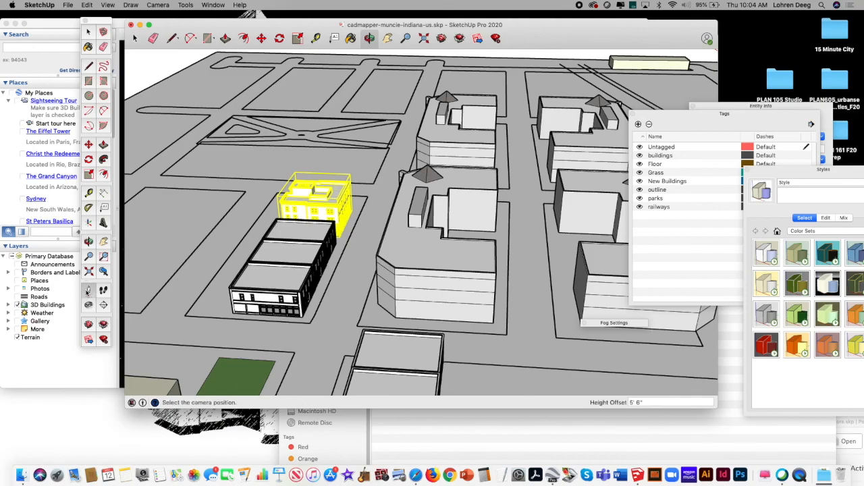
{"action": "left_click", "coordinate": [330, 323]}
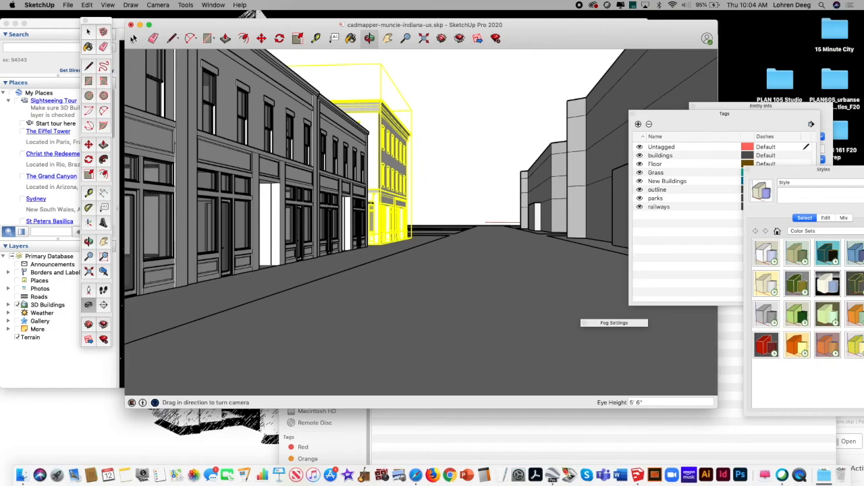
{"action": "left_click", "coordinate": [133, 39]}
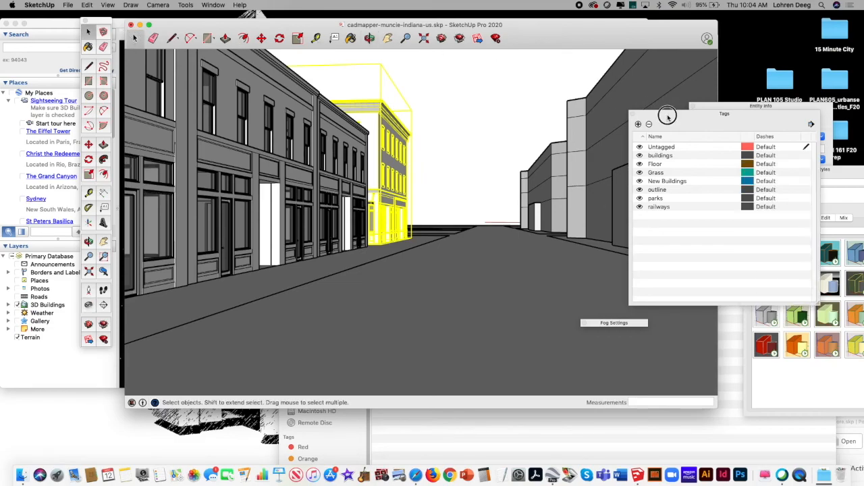
Step: Clear the Tags and Entity Info windows from the street view and turn on the fog display
{"action": "left_click_drag", "start_coordinate": [666, 116], "coordinate": [738, 151]}
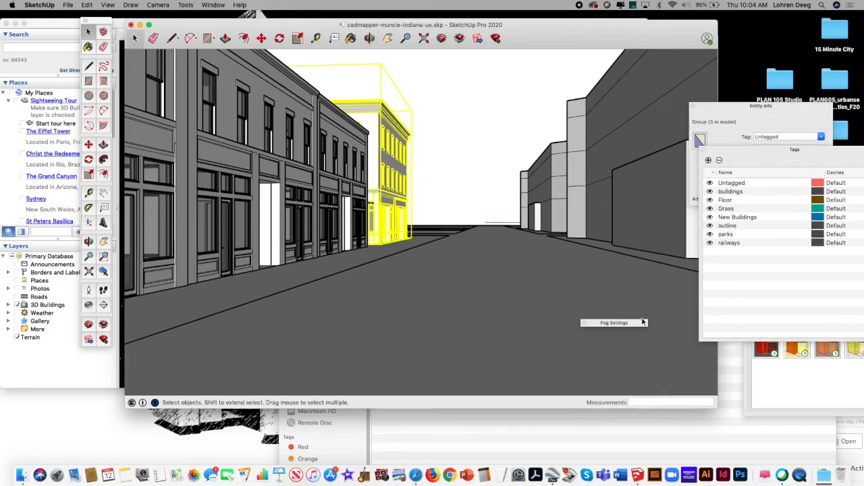
{"action": "left_click", "coordinate": [611, 323]}
{"action": "left_click", "coordinate": [544, 335]}
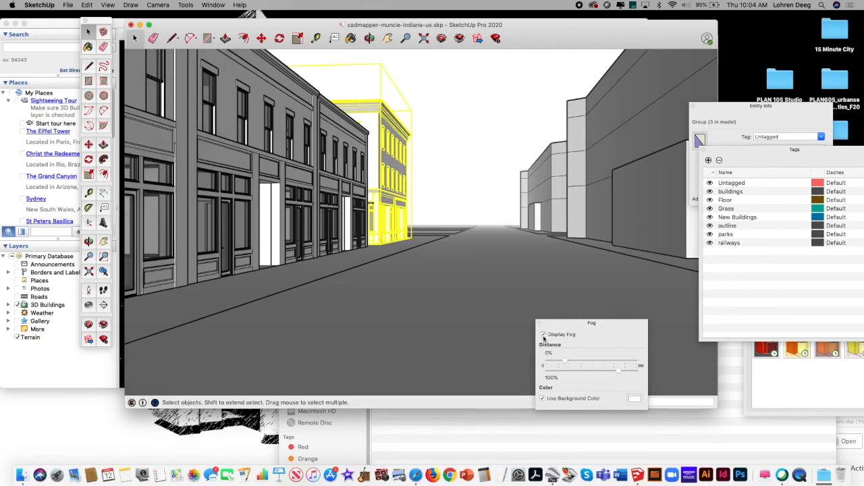
{"action": "left_click", "coordinate": [544, 335]}
{"action": "left_click", "coordinate": [544, 335]}
{"action": "left_click_drag", "start_coordinate": [732, 110], "coordinate": [720, 295]}
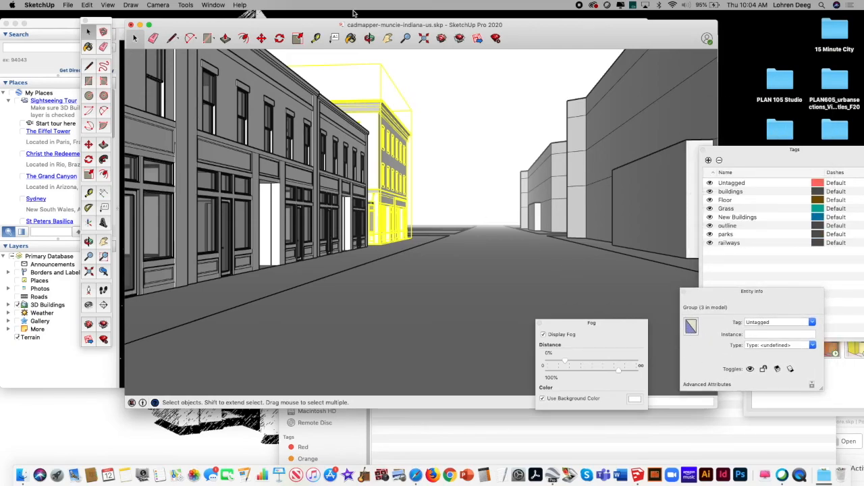
Step: Open the shadow settings and turn on shadows for the street view
{"action": "left_click", "coordinate": [213, 6]}
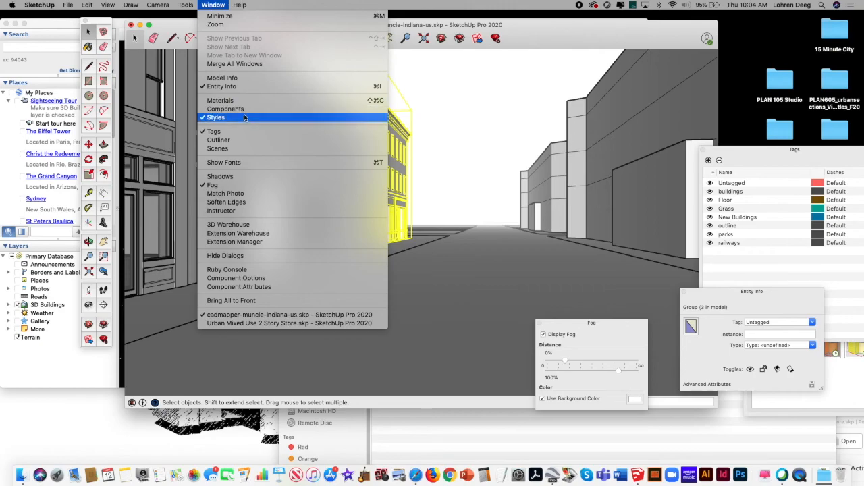
{"action": "left_click", "coordinate": [247, 176]}
{"action": "left_click", "coordinate": [625, 106]}
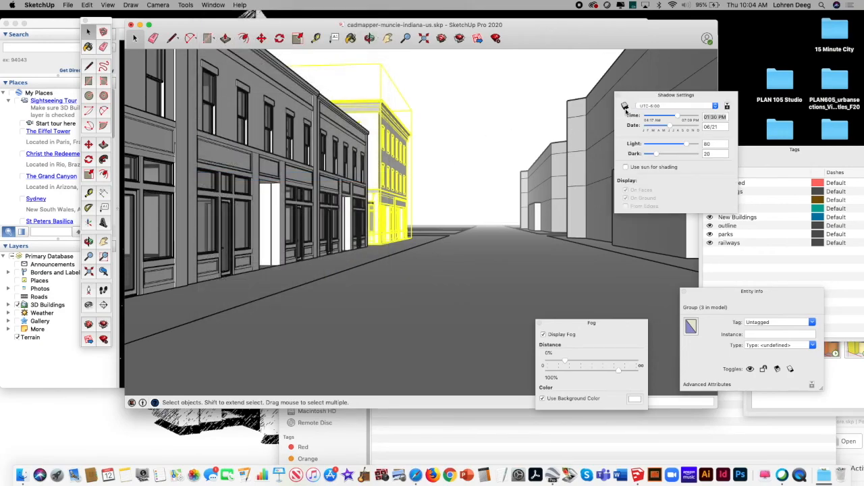
Step: Turn shadows on and set them to 01:01 PM on 09/08 so the storefront row is sunlit
{"action": "left_click", "coordinate": [624, 106]}
{"action": "left_click", "coordinate": [624, 106]}
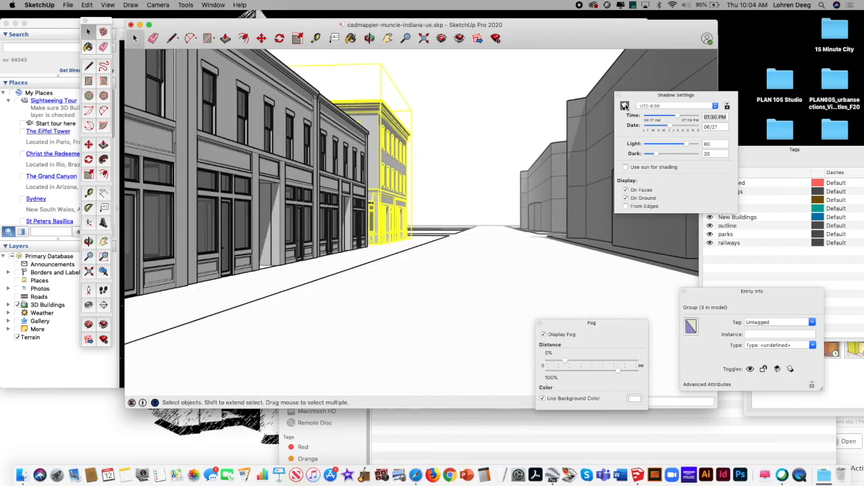
{"action": "mouse_move", "coordinate": [681, 118]}
{"action": "left_mouse_down"}
{"action": "mouse_move", "coordinate": [671, 127]}
{"action": "mouse_move", "coordinate": [689, 128]}
{"action": "left_mouse_up"}
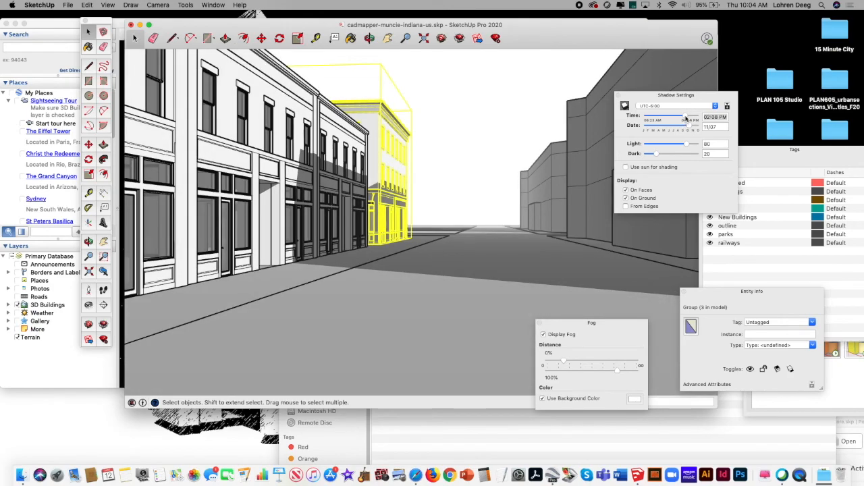
{"action": "mouse_move", "coordinate": [678, 118]}
{"action": "left_mouse_down"}
{"action": "mouse_move", "coordinate": [658, 119]}
{"action": "mouse_move", "coordinate": [683, 119]}
{"action": "left_mouse_up"}
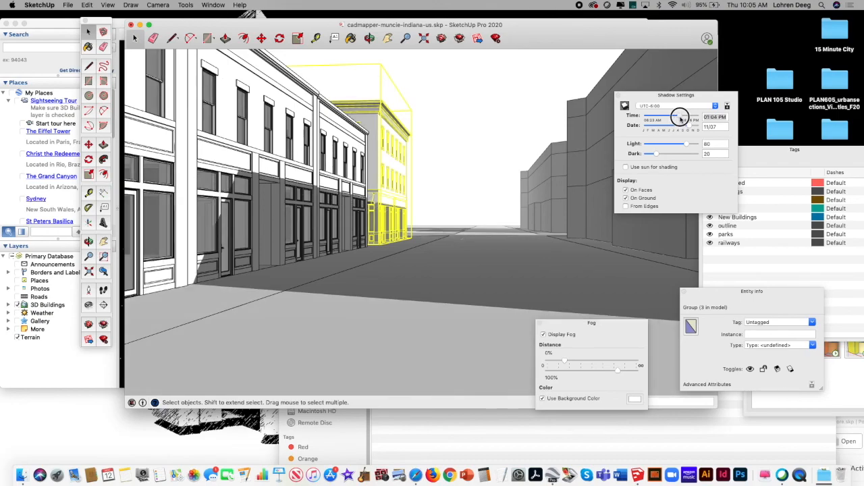
{"action": "left_click_drag", "start_coordinate": [682, 118], "coordinate": [682, 127]}
{"action": "left_click", "coordinate": [679, 126]}
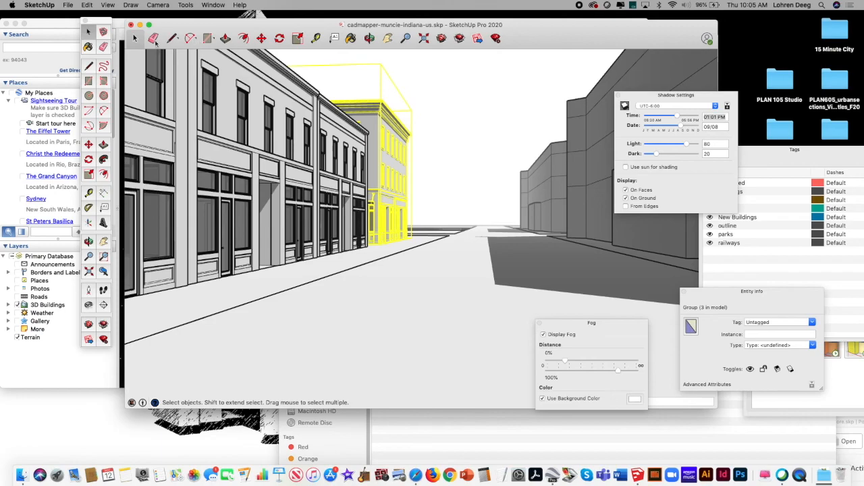
Step: Deselect the three-story building and turn the camera to frame the upper facades and sky along the street
{"action": "left_click", "coordinate": [436, 173]}
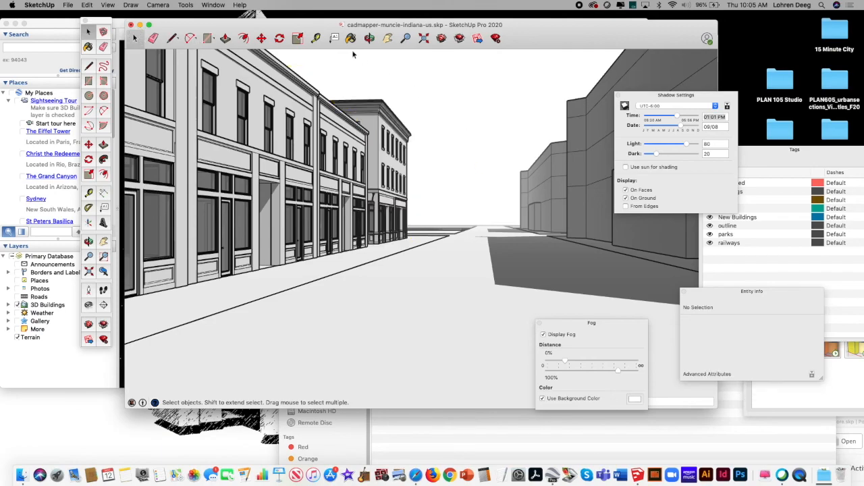
{"action": "left_click", "coordinate": [90, 305]}
{"action": "mouse_move", "coordinate": [390, 200]}
{"action": "left_mouse_down"}
{"action": "mouse_move", "coordinate": [370, 238]}
{"action": "mouse_move", "coordinate": [401, 199]}
{"action": "mouse_move", "coordinate": [488, 251]}
{"action": "mouse_move", "coordinate": [328, 199]}
{"action": "mouse_move", "coordinate": [405, 210]}
{"action": "mouse_move", "coordinate": [381, 189]}
{"action": "mouse_move", "coordinate": [401, 193]}
{"action": "mouse_move", "coordinate": [411, 169]}
{"action": "mouse_move", "coordinate": [371, 158]}
{"action": "mouse_move", "coordinate": [376, 192]}
{"action": "mouse_move", "coordinate": [386, 162]}
{"action": "mouse_move", "coordinate": [386, 176]}
{"action": "left_mouse_up"}
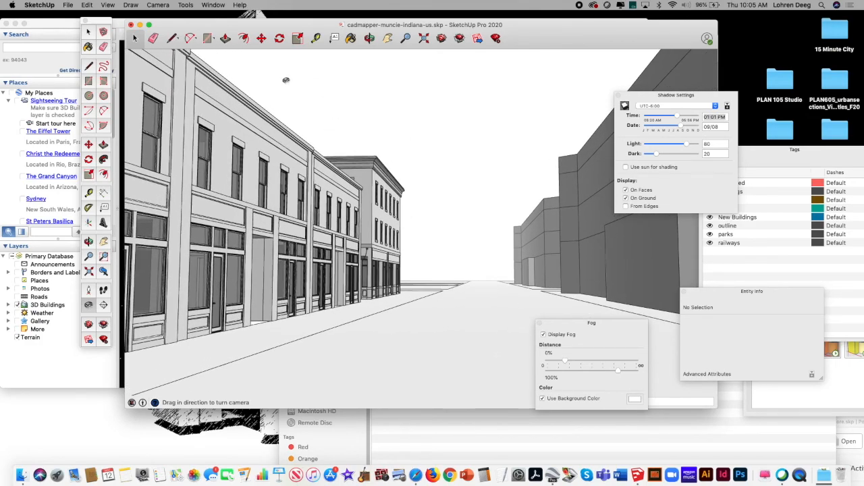
{"action": "left_click_drag", "start_coordinate": [245, 24], "coordinate": [279, 23]}
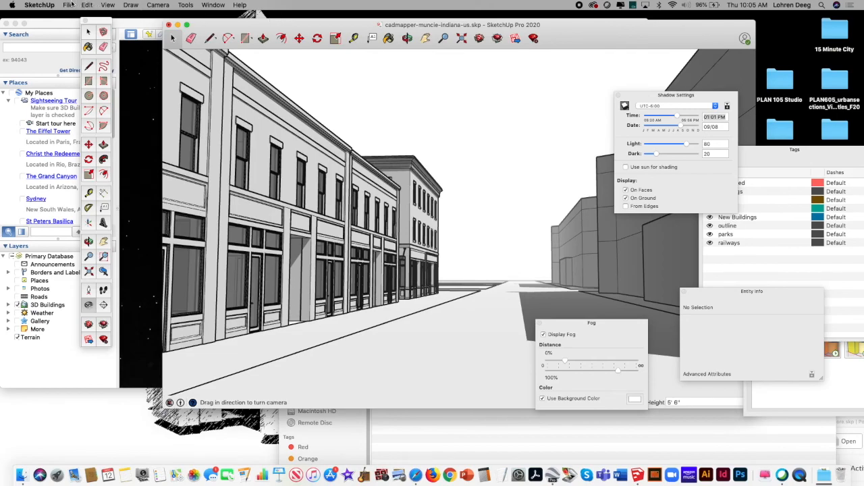
Step: Save the model under the new name "East Charles Experiment F20" on the Desktop as a SketchUp model
{"action": "left_click", "coordinate": [69, 5]}
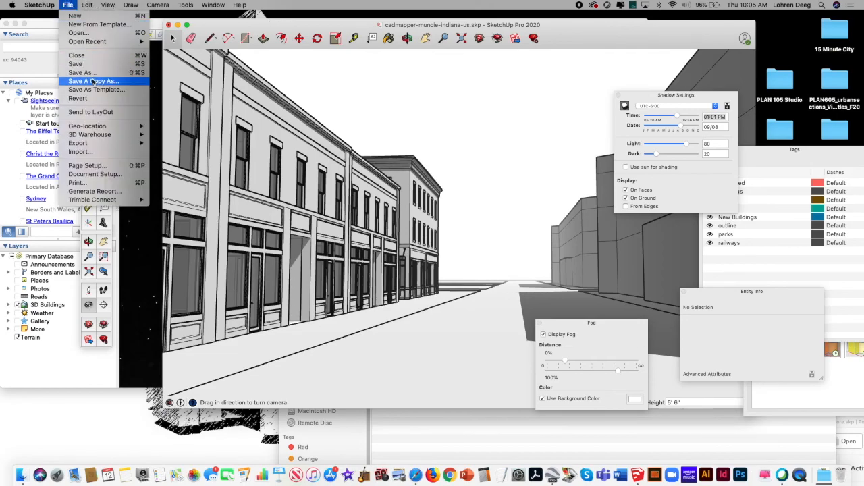
{"action": "left_click", "coordinate": [93, 73]}
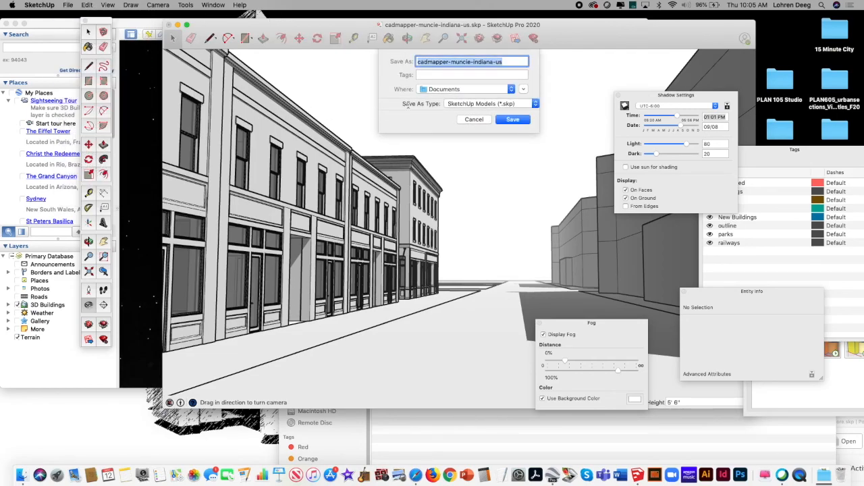
{"action": "type", "text": "East Charles Experiment F20"}
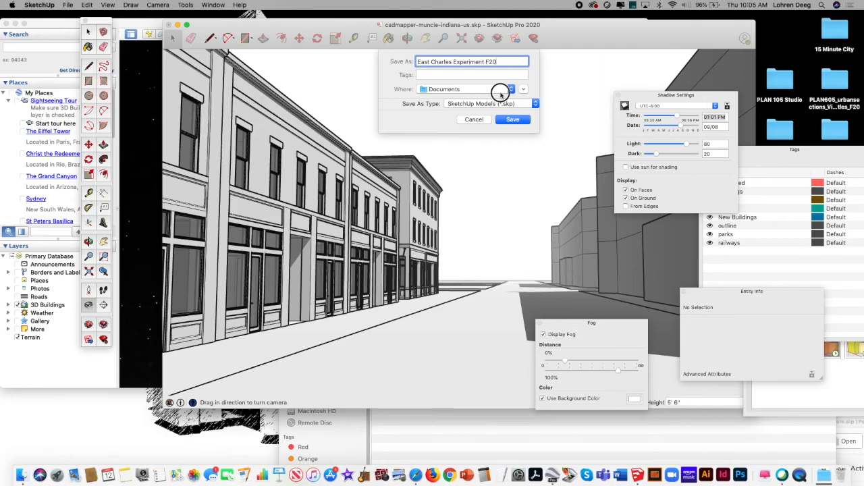
{"action": "left_click", "coordinate": [499, 90]}
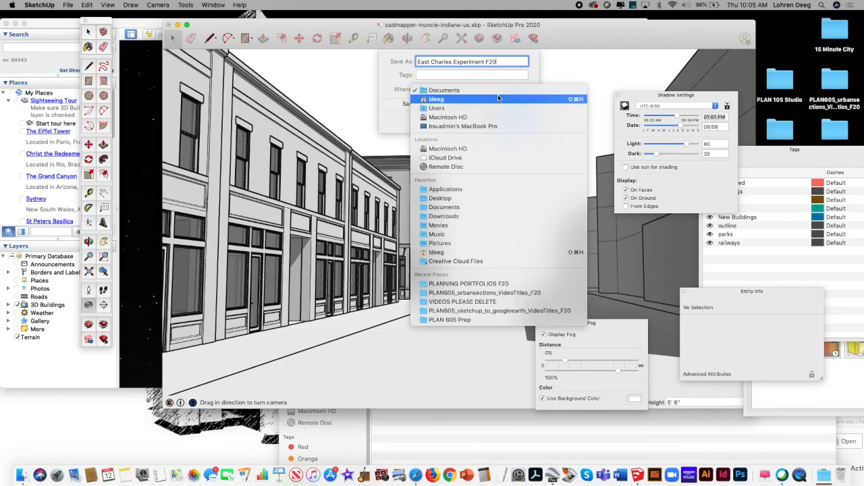
{"action": "left_click", "coordinate": [501, 199]}
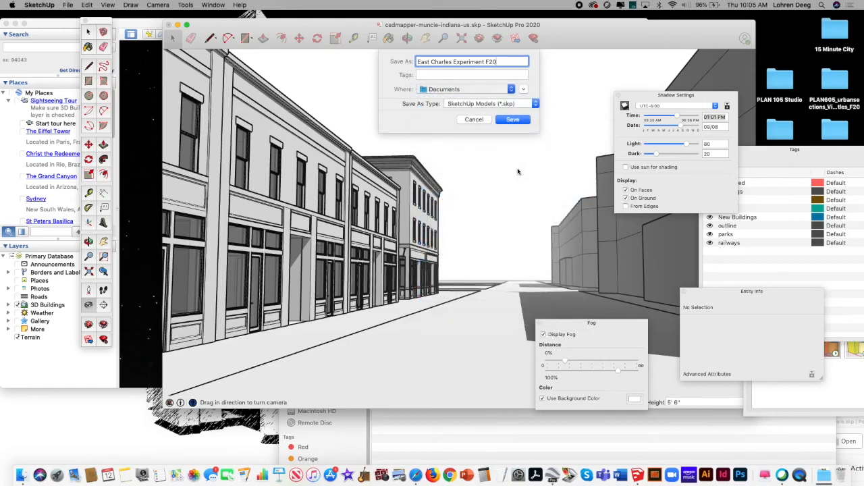
{"action": "left_click", "coordinate": [514, 119]}
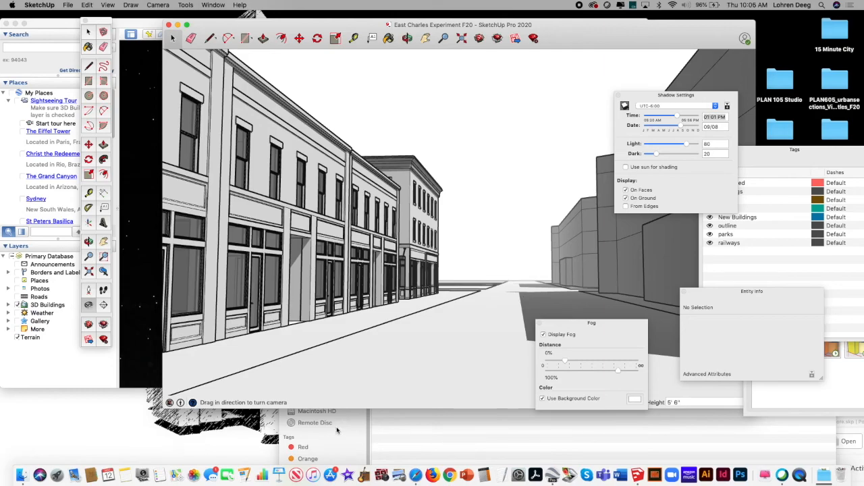
Step: Switch to Google Earth Pro, search for Muncie, IN, and zoom in on the city
{"action": "left_click", "coordinate": [151, 295]}
{"action": "left_click_drag", "start_coordinate": [242, 29], "coordinate": [176, 44]}
{"action": "left_click", "coordinate": [112, 62]}
{"action": "type", "text": "Muncie"}
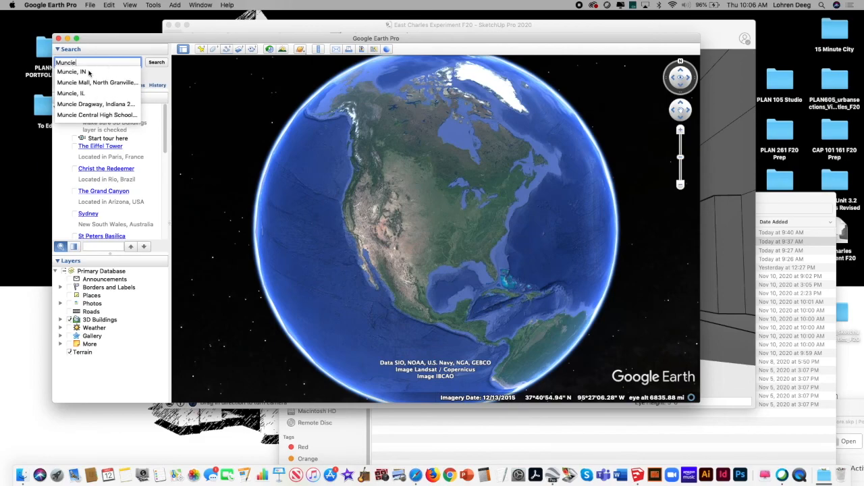
{"action": "left_click", "coordinate": [88, 72]}
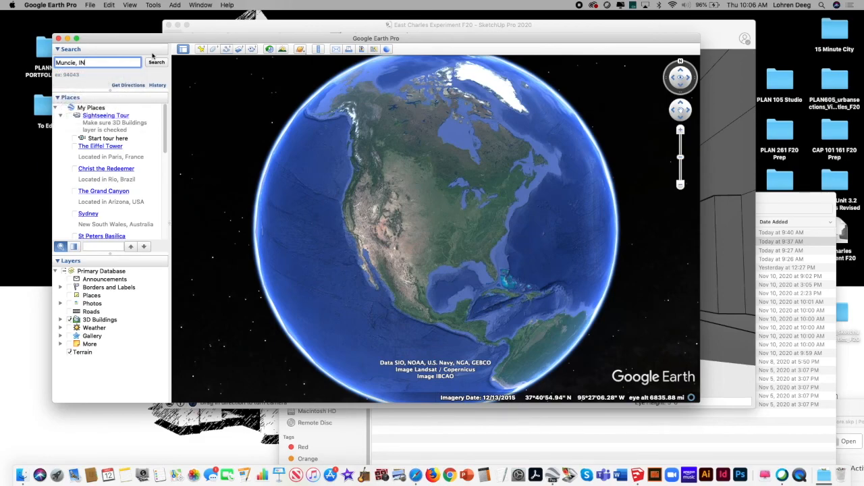
{"action": "left_click_drag", "start_coordinate": [162, 38], "coordinate": [150, 47]}
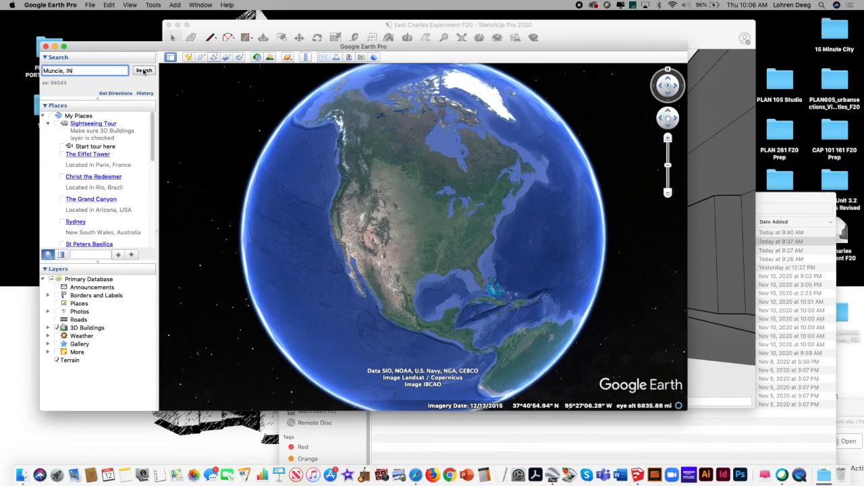
{"action": "left_click", "coordinate": [144, 71]}
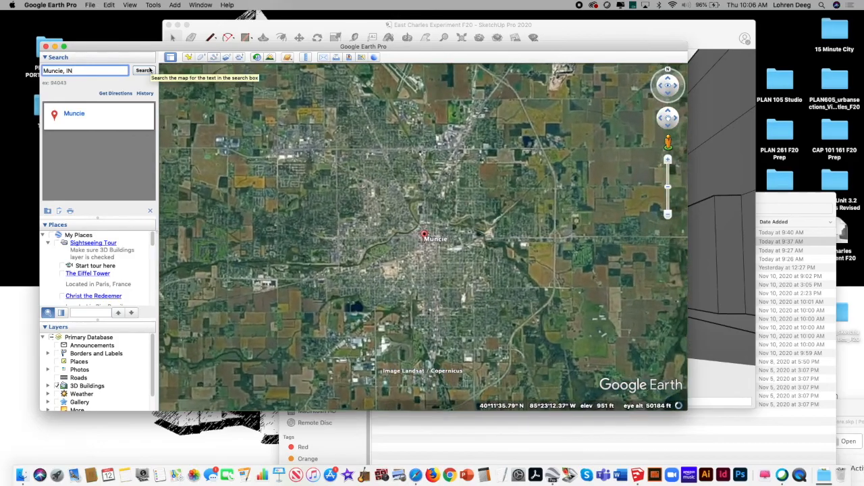
{"action": "left_click", "coordinate": [665, 159]}
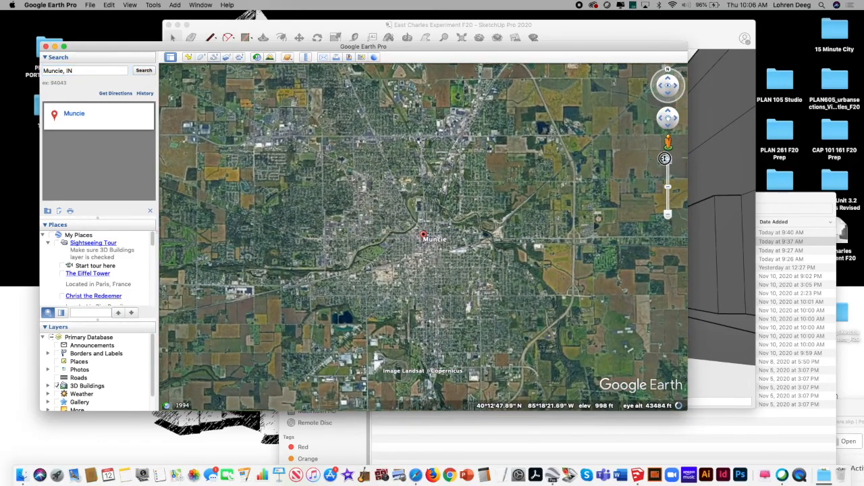
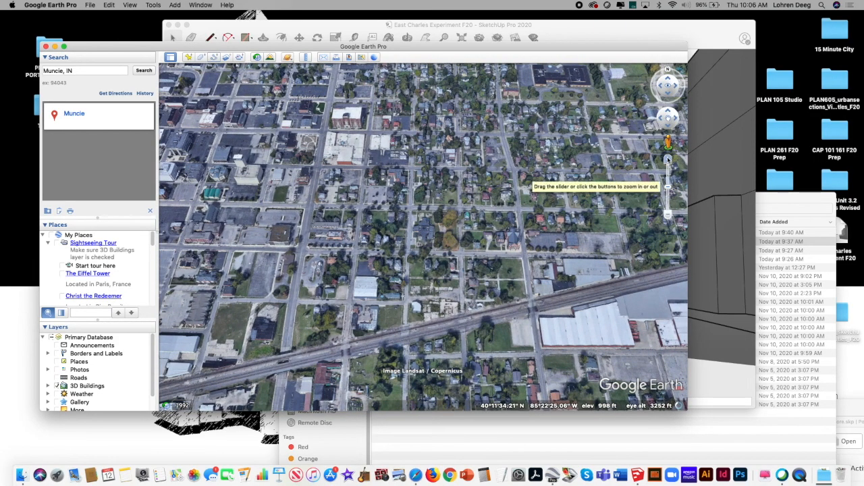
Step: Zoom in on the Muncie blocks around the brick church and enter Street View on East Charles Street
{"action": "left_click", "coordinate": [668, 161]}
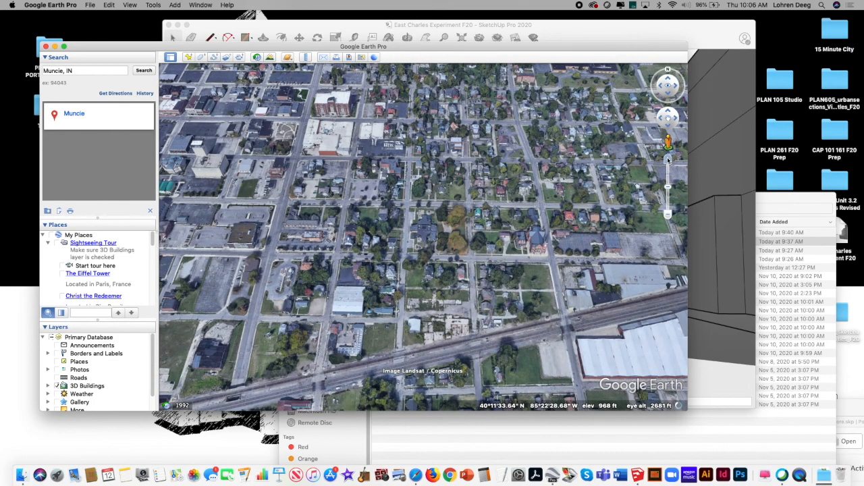
{"action": "left_click", "coordinate": [668, 160]}
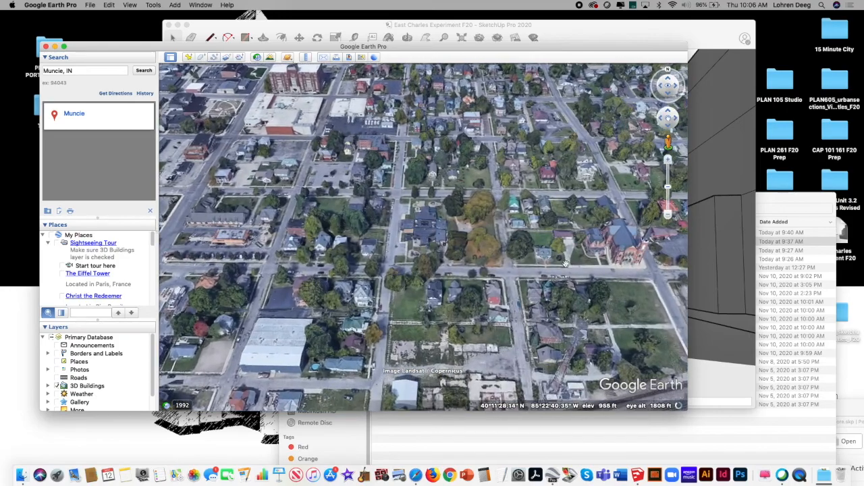
{"action": "left_click_drag", "start_coordinate": [566, 264], "coordinate": [520, 245]}
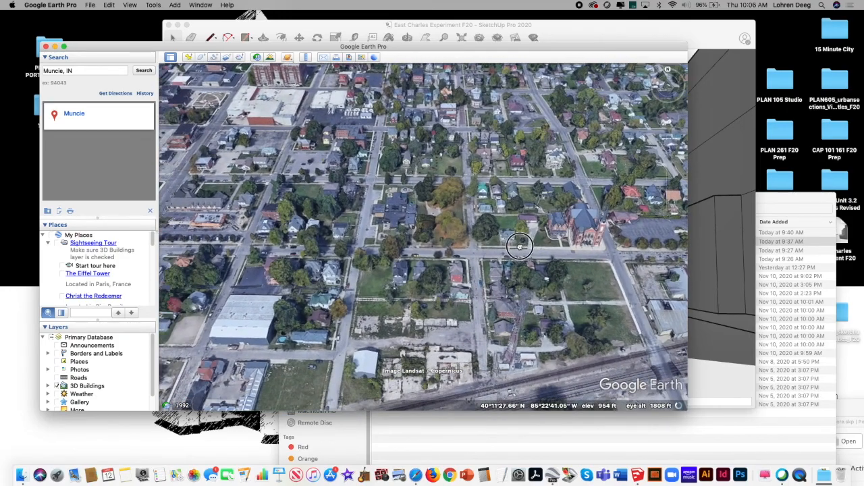
{"action": "mouse_move", "coordinate": [672, 88]}
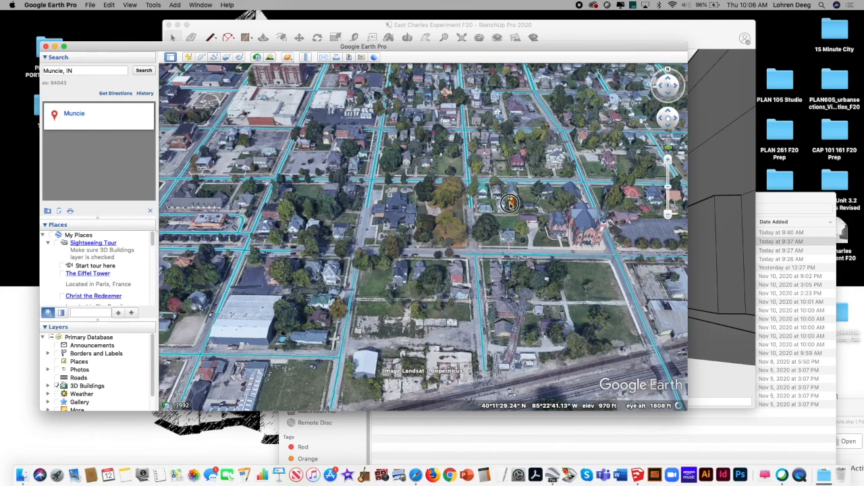
{"action": "left_click_drag", "start_coordinate": [413, 225], "coordinate": [433, 245]}
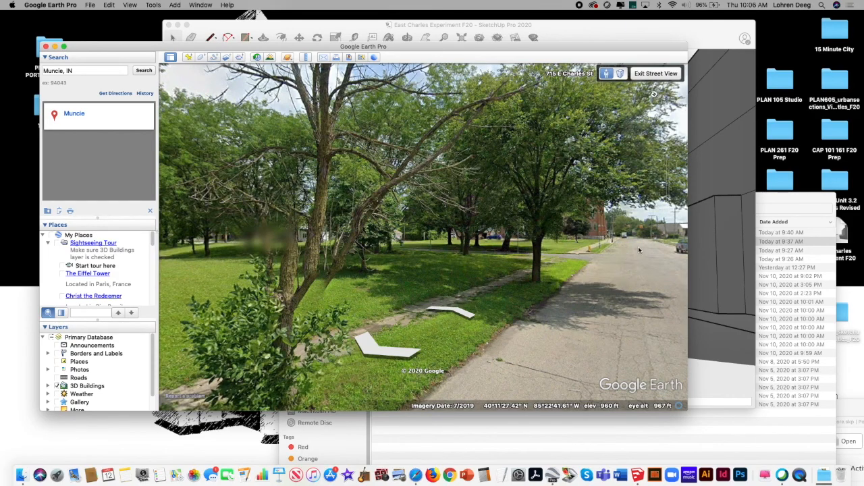
Step: Advance along East Charles Street in Street View and turn the view toward the church steeple
{"action": "left_click", "coordinate": [462, 312]}
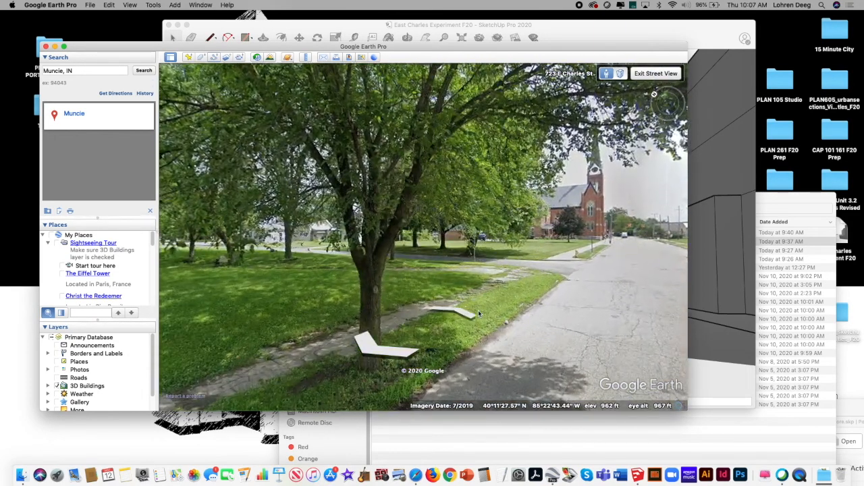
{"action": "left_click", "coordinate": [465, 312]}
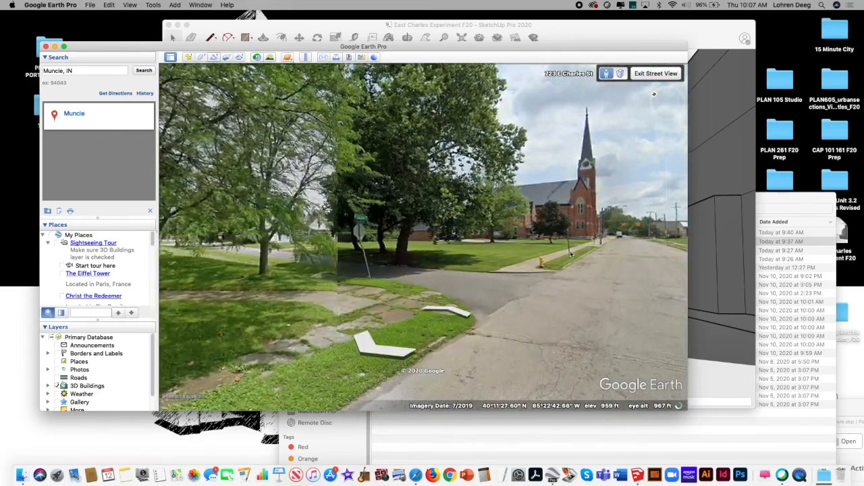
{"action": "left_click_drag", "start_coordinate": [523, 215], "coordinate": [473, 216]}
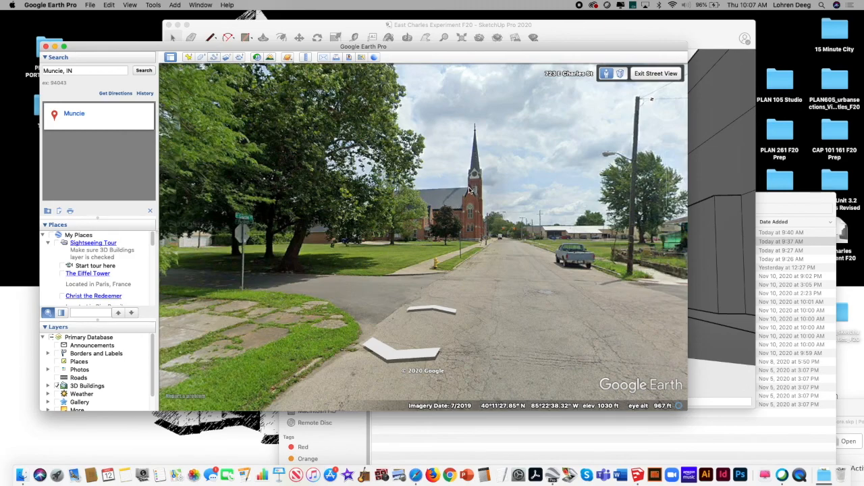
{"action": "left_click_drag", "start_coordinate": [469, 191], "coordinate": [501, 207]}
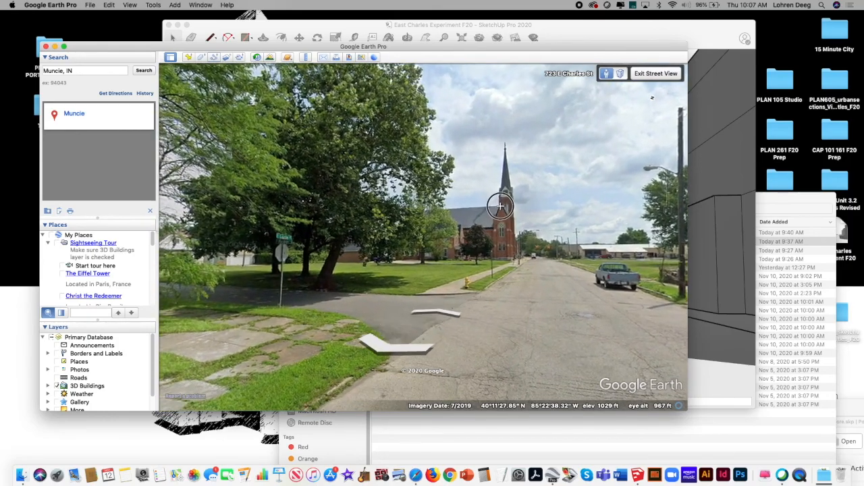
Step: Widen the Google Earth window and advance in Street View to the Pershing Drive corner, framing the church and street
{"action": "left_click_drag", "start_coordinate": [541, 45], "coordinate": [472, 48]}
{"action": "left_click_drag", "start_coordinate": [617, 48], "coordinate": [788, 32]}
{"action": "left_click_drag", "start_coordinate": [543, 187], "coordinate": [455, 190]}
{"action": "left_click", "coordinate": [456, 308]}
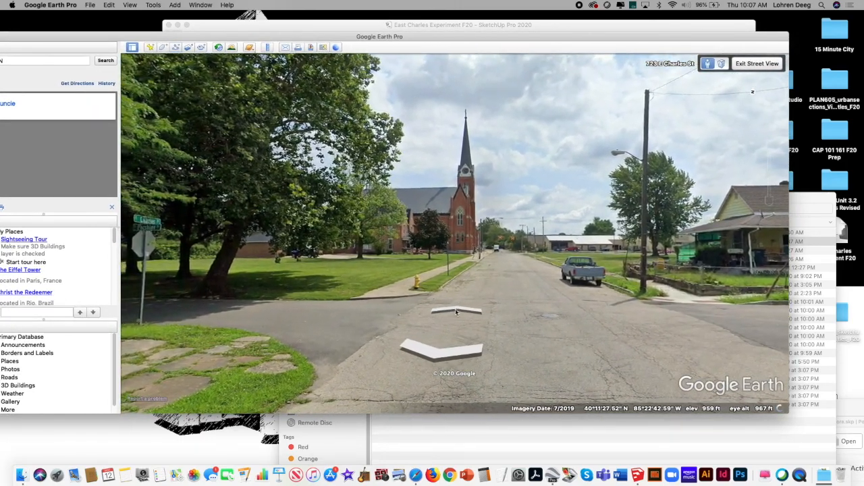
{"action": "left_click", "coordinate": [460, 310]}
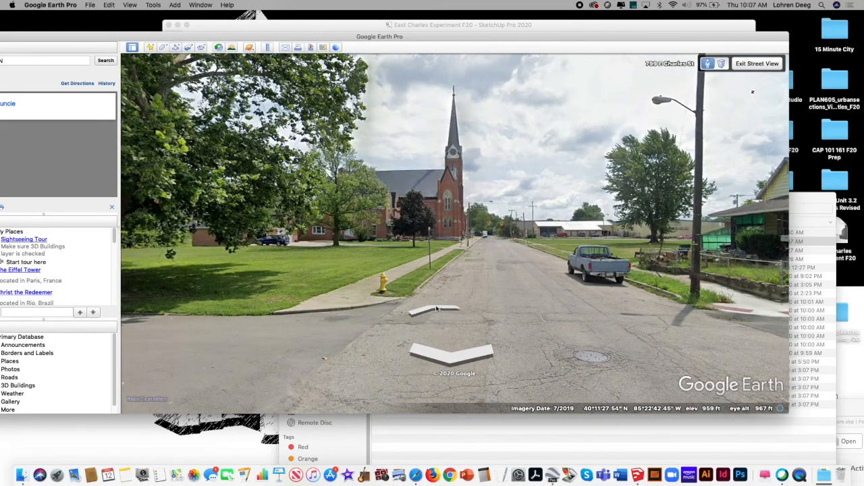
{"action": "left_click", "coordinate": [432, 309]}
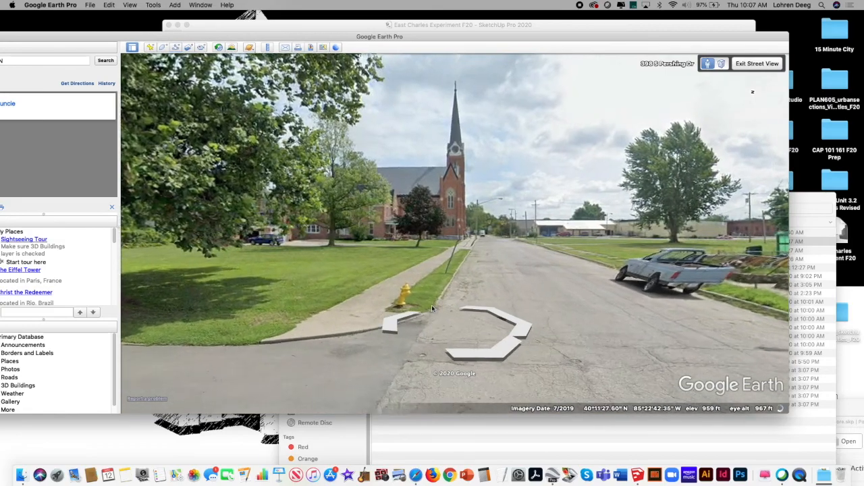
{"action": "left_click_drag", "start_coordinate": [476, 225], "coordinate": [467, 247]}
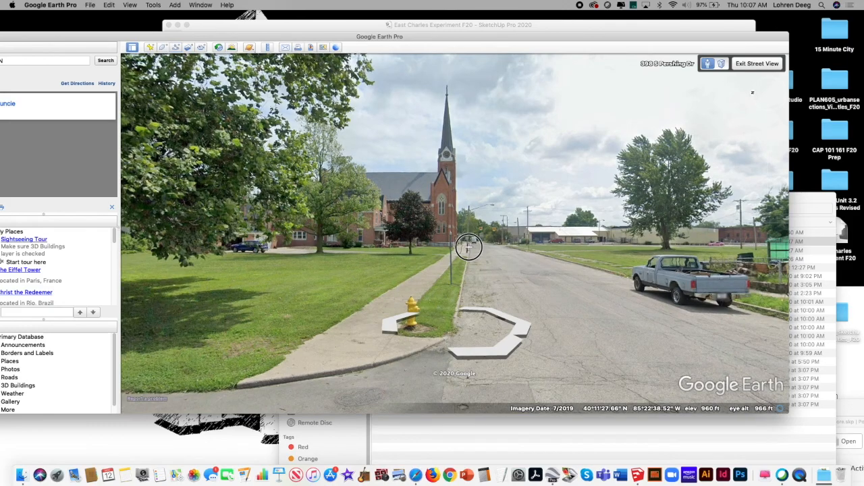
Step: Enlarge the Google Earth window further and start saving the framed Street View as an image
{"action": "left_click_drag", "start_coordinate": [572, 38], "coordinate": [572, 26]}
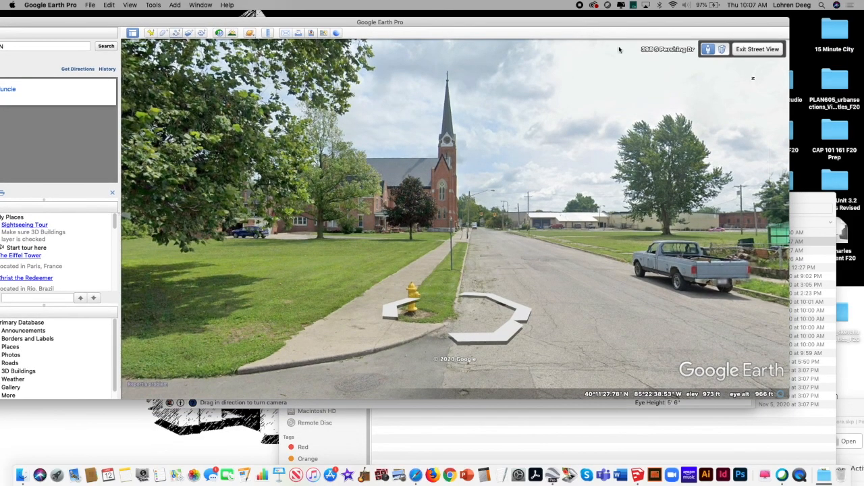
{"action": "left_click_drag", "start_coordinate": [789, 401], "coordinate": [829, 433]}
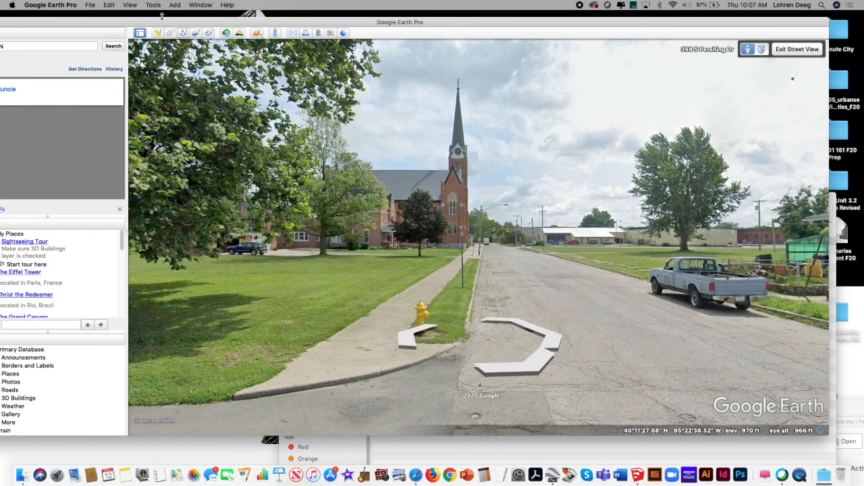
{"action": "left_click", "coordinate": [91, 6]}
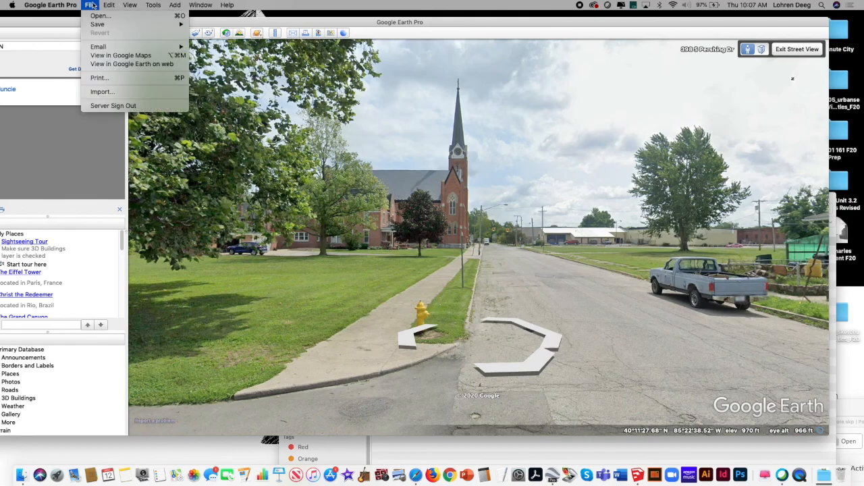
{"action": "mouse_move", "coordinate": [98, 25]}
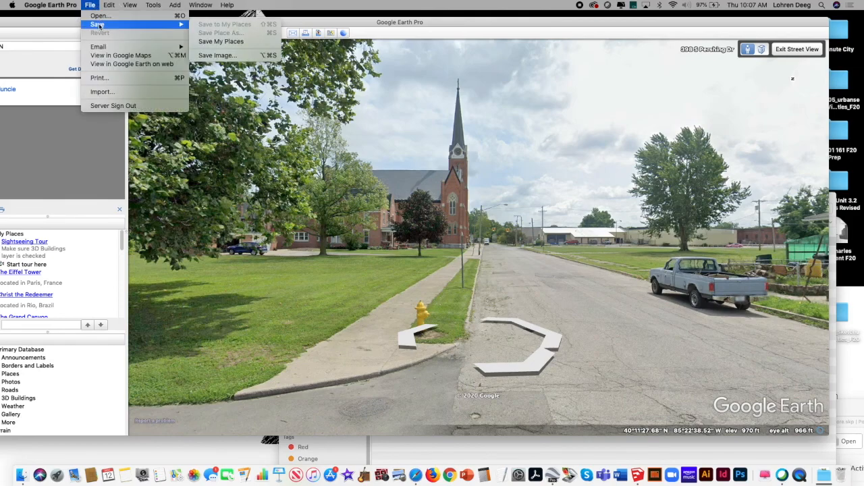
{"action": "left_click", "coordinate": [229, 55]}
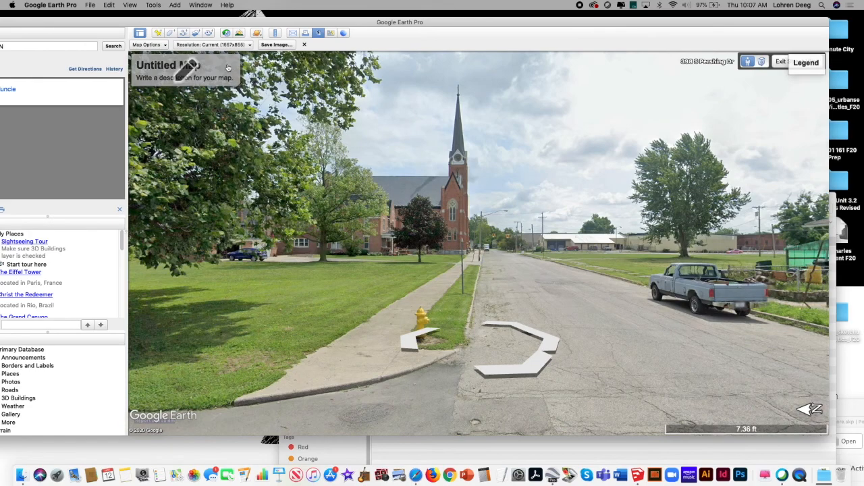
Step: Remove the title and description, legend, scale and compass from the image to save
{"action": "left_click", "coordinate": [155, 45]}
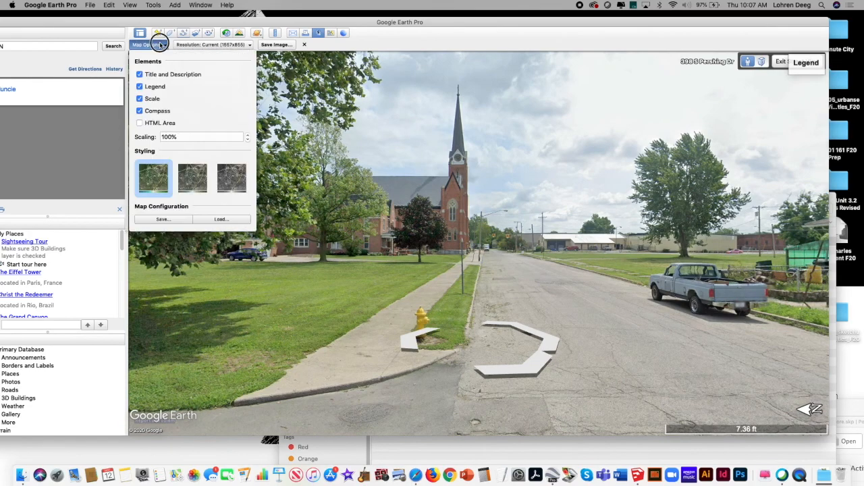
{"action": "left_click", "coordinate": [140, 74]}
{"action": "left_click", "coordinate": [140, 86]}
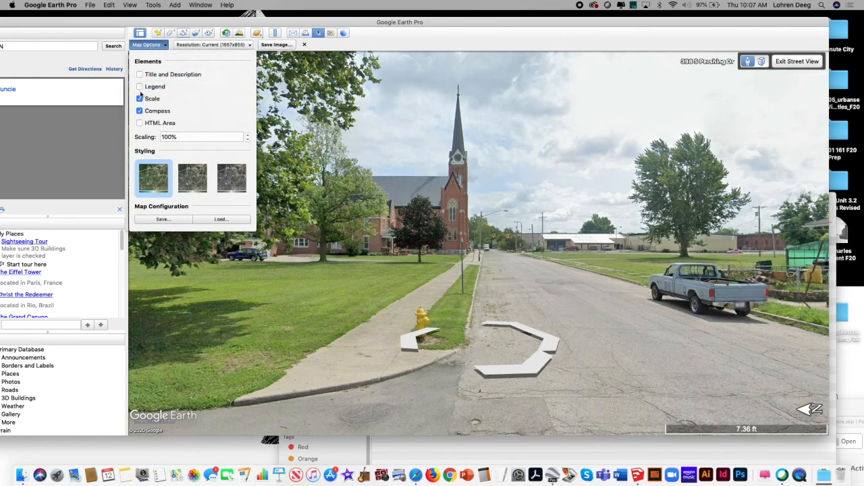
{"action": "left_click", "coordinate": [139, 99]}
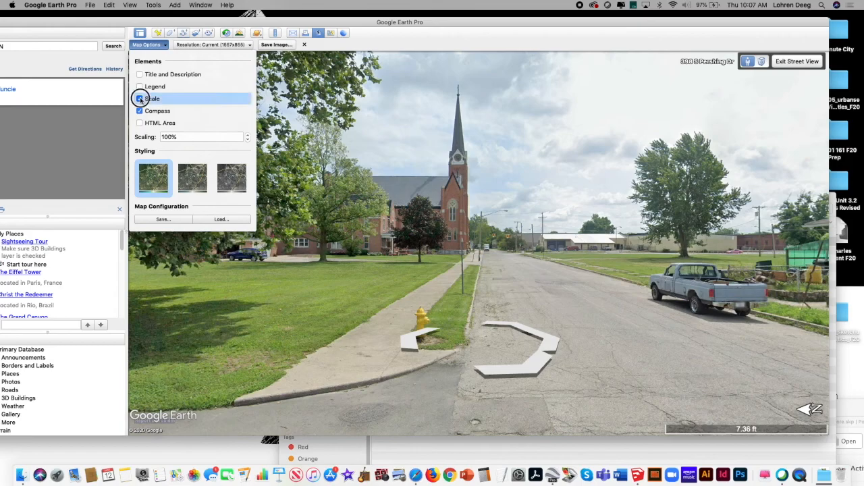
{"action": "left_click", "coordinate": [140, 111]}
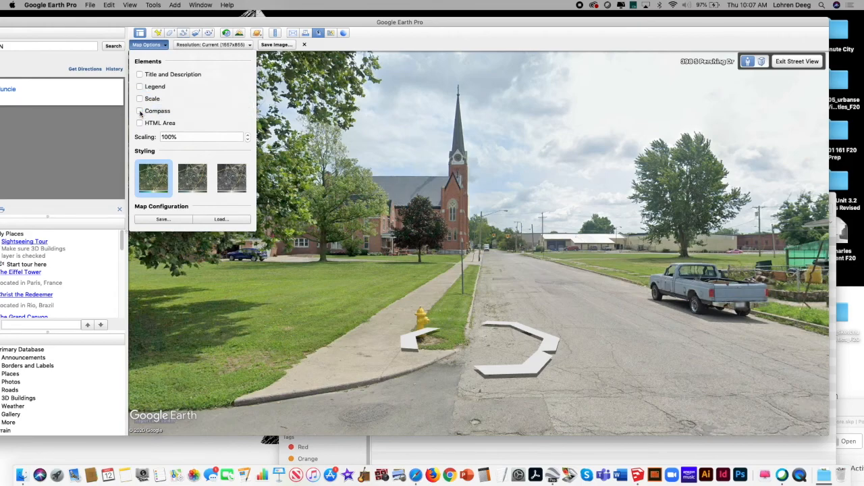
Step: Set the image resolution to Maximum (4800x2635) and save it to the Desktop as "St Lawrence Church"
{"action": "left_click", "coordinate": [249, 45]}
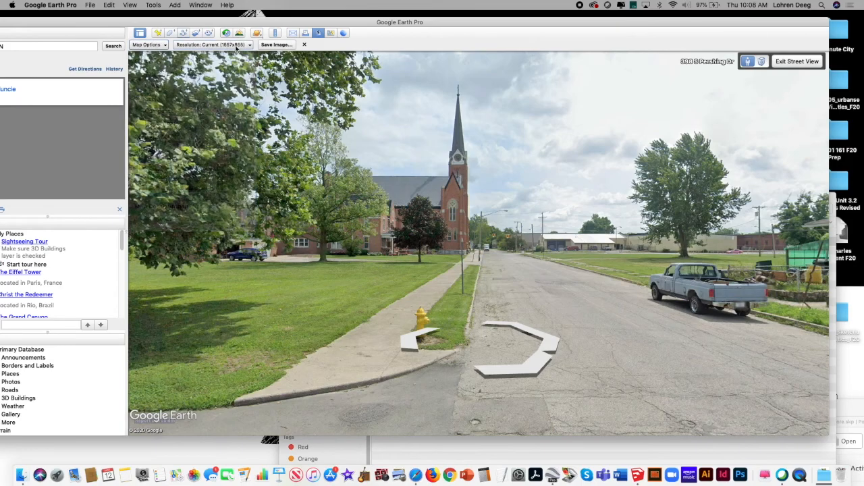
{"action": "left_click", "coordinate": [249, 44]}
{"action": "left_click", "coordinate": [232, 99]}
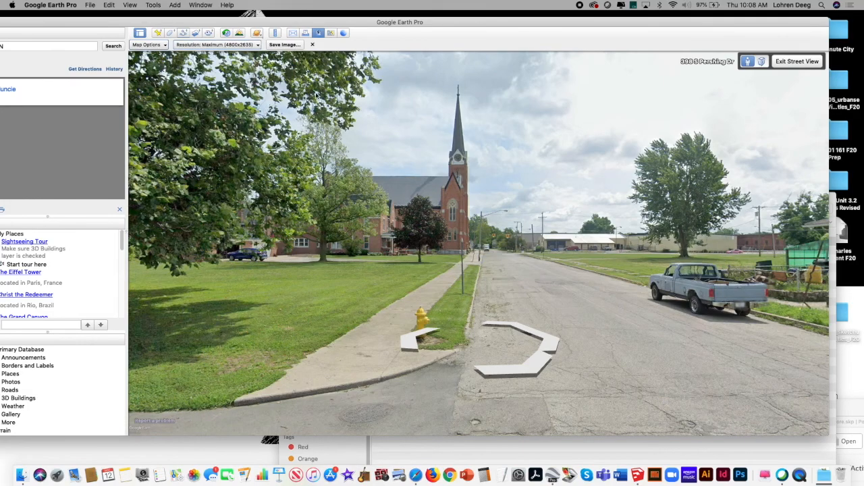
{"action": "left_click", "coordinate": [284, 44]}
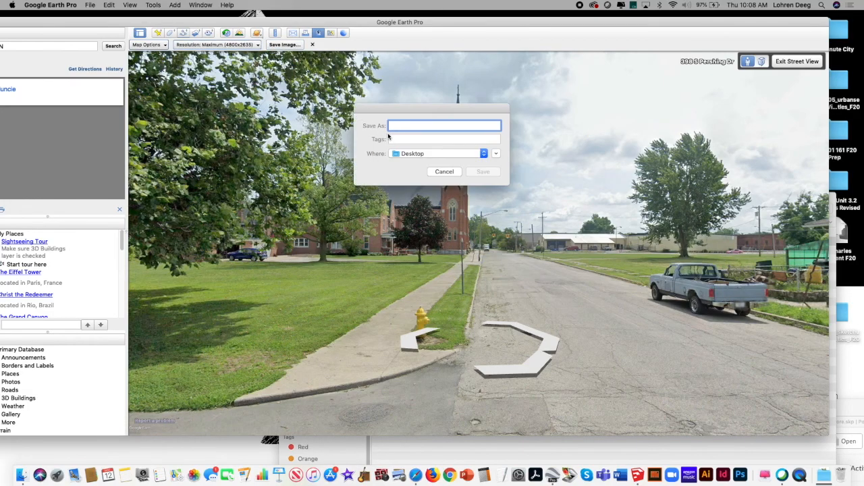
{"action": "type", "text": "St Lawrence Church"}
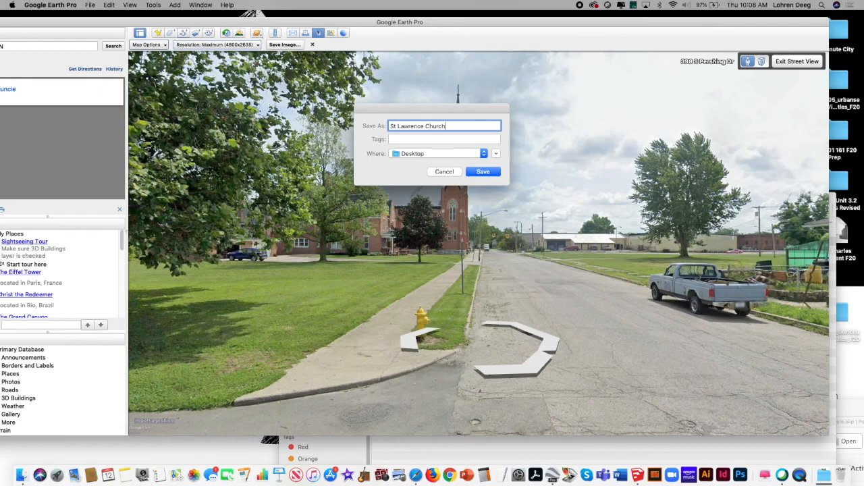
{"action": "left_click", "coordinate": [484, 172]}
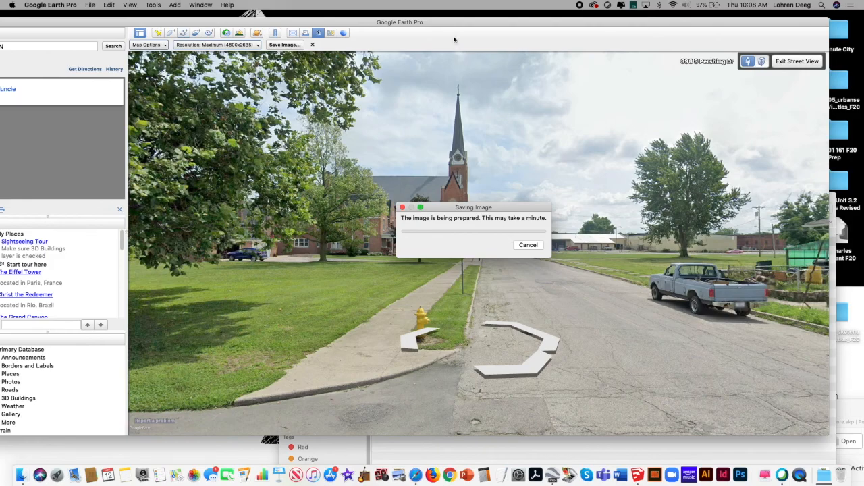
{"action": "left_click_drag", "start_coordinate": [445, 212], "coordinate": [759, 185]}
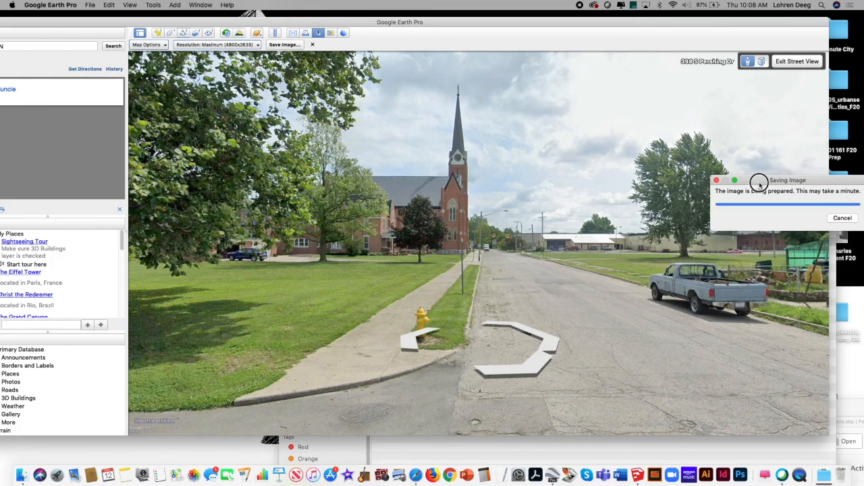
Step: Move Google Earth aside, switch to SketchUp, and raise the camera to an elevated view over the streetscape
{"action": "mouse_move", "coordinate": [444, 27]}
{"action": "left_mouse_down"}
{"action": "mouse_move", "coordinate": [614, 195]}
{"action": "mouse_move", "coordinate": [593, 310]}
{"action": "mouse_move", "coordinate": [591, 287]}
{"action": "left_mouse_up"}
{"action": "left_click", "coordinate": [521, 180]}
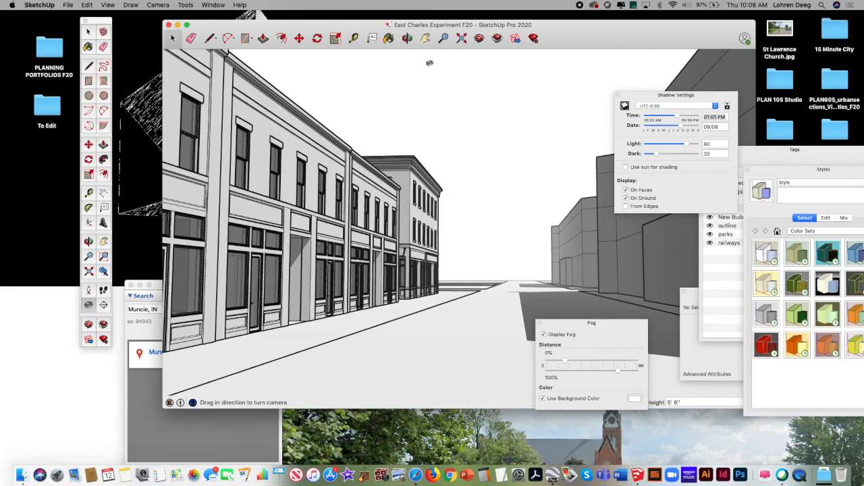
{"action": "left_click", "coordinate": [407, 38]}
{"action": "left_click_drag", "start_coordinate": [466, 133], "coordinate": [444, 247]}
{"action": "left_click", "coordinate": [425, 37]}
{"action": "left_click_drag", "start_coordinate": [450, 193], "coordinate": [445, 131]}
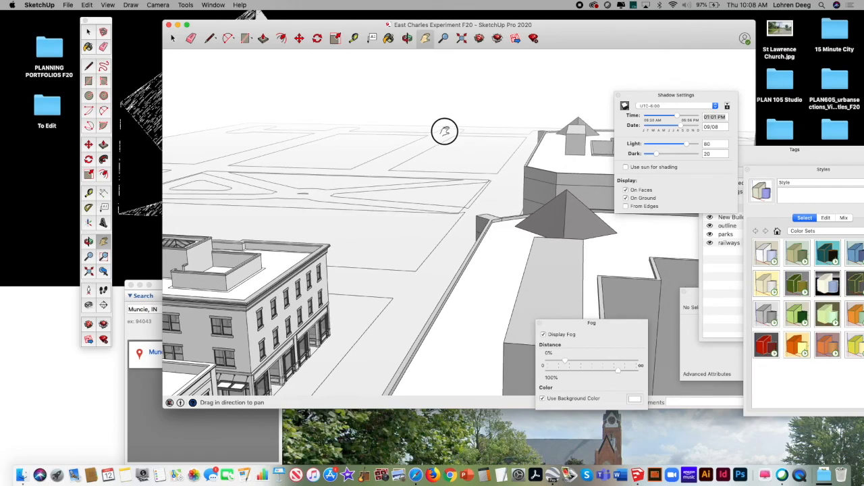
Step: Clear the Google Earth window away and reframe the SketchUp model to an aerial view down the storefront street
{"action": "left_click", "coordinate": [408, 40]}
{"action": "mouse_move", "coordinate": [407, 129]}
{"action": "left_mouse_down"}
{"action": "mouse_move", "coordinate": [434, 99]}
{"action": "mouse_move", "coordinate": [421, 124]}
{"action": "left_mouse_up"}
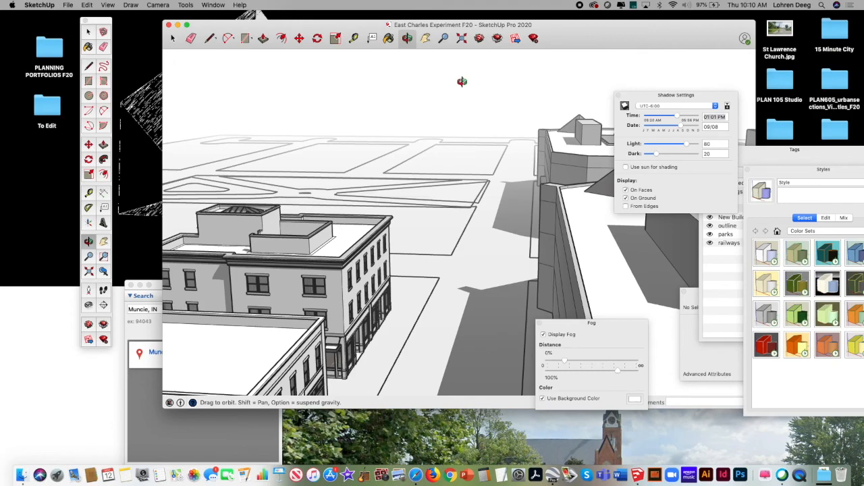
{"action": "mouse_move", "coordinate": [491, 145]}
{"action": "left_mouse_down"}
{"action": "mouse_move", "coordinate": [450, 169]}
{"action": "mouse_move", "coordinate": [469, 191]}
{"action": "mouse_move", "coordinate": [479, 169]}
{"action": "left_mouse_up"}
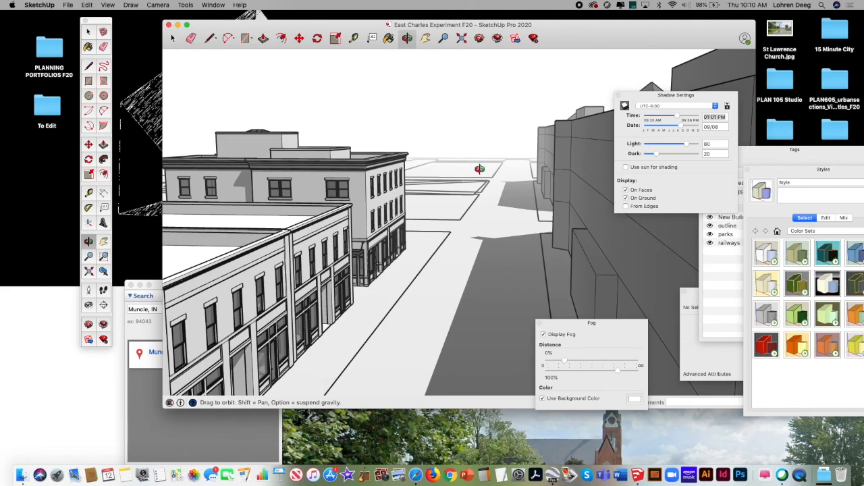
{"action": "left_click_drag", "start_coordinate": [461, 178], "coordinate": [464, 197]}
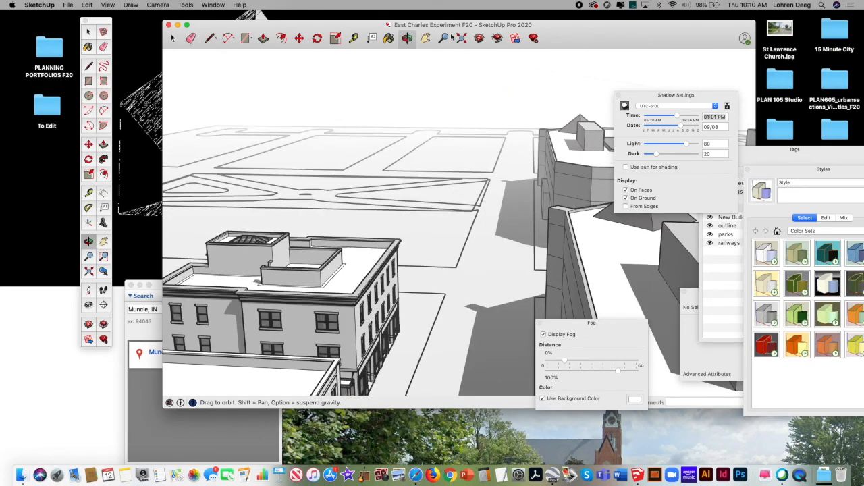
{"action": "left_click", "coordinate": [426, 39]}
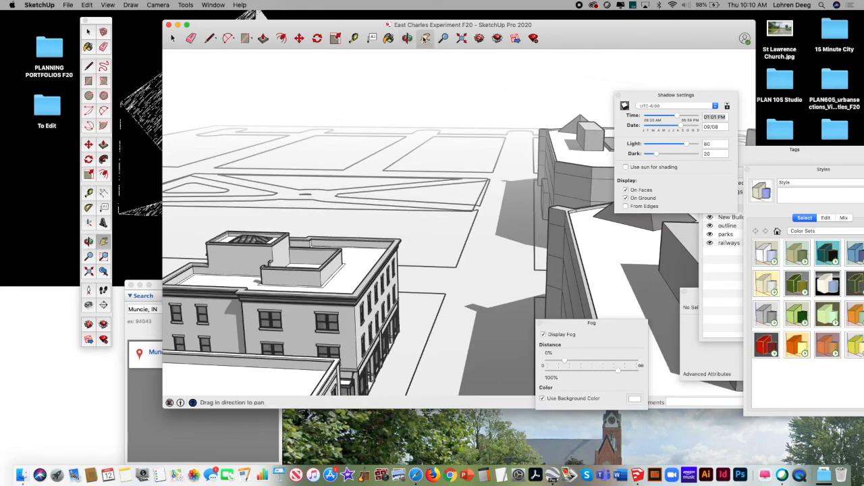
{"action": "left_click", "coordinate": [216, 425]}
{"action": "mouse_move", "coordinate": [544, 290]}
{"action": "left_mouse_down"}
{"action": "mouse_move", "coordinate": [533, 376]}
{"action": "mouse_move", "coordinate": [425, 395]}
{"action": "mouse_move", "coordinate": [425, 218]}
{"action": "mouse_move", "coordinate": [410, 69]}
{"action": "mouse_move", "coordinate": [384, 41]}
{"action": "mouse_move", "coordinate": [378, 460]}
{"action": "left_mouse_up"}
{"action": "left_click", "coordinate": [473, 217]}
{"action": "mouse_move", "coordinate": [443, 232]}
{"action": "left_mouse_down"}
{"action": "mouse_move", "coordinate": [436, 181]}
{"action": "mouse_move", "coordinate": [451, 151]}
{"action": "left_mouse_up"}
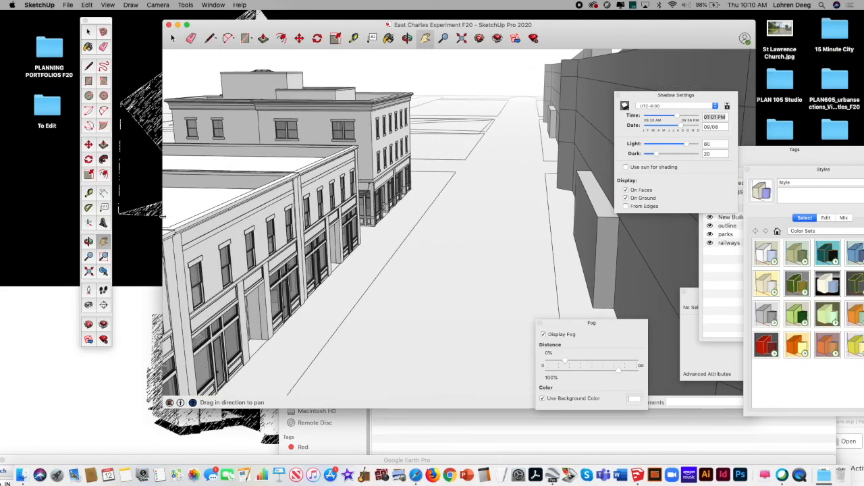
Step: Position the camera at 5' 6" eye height beside the storefronts, then enlarge the SketchUp window and tilt the view upward along the street
{"action": "left_click", "coordinate": [88, 290]}
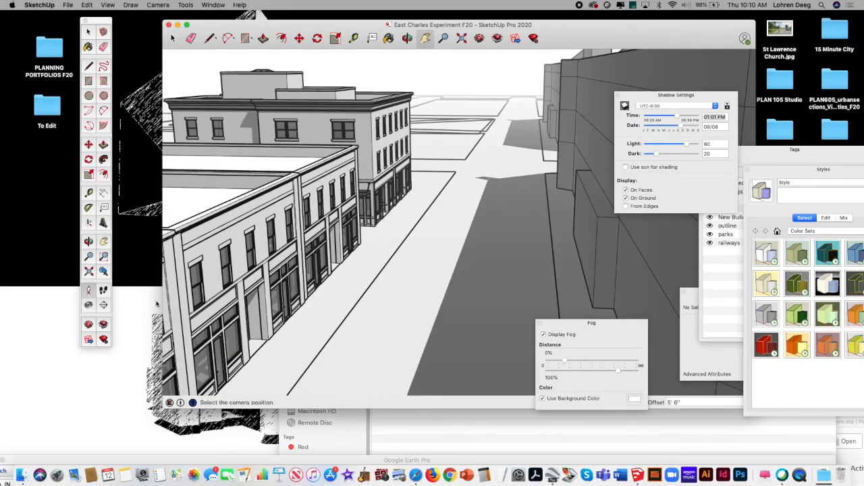
{"action": "left_click", "coordinate": [374, 348]}
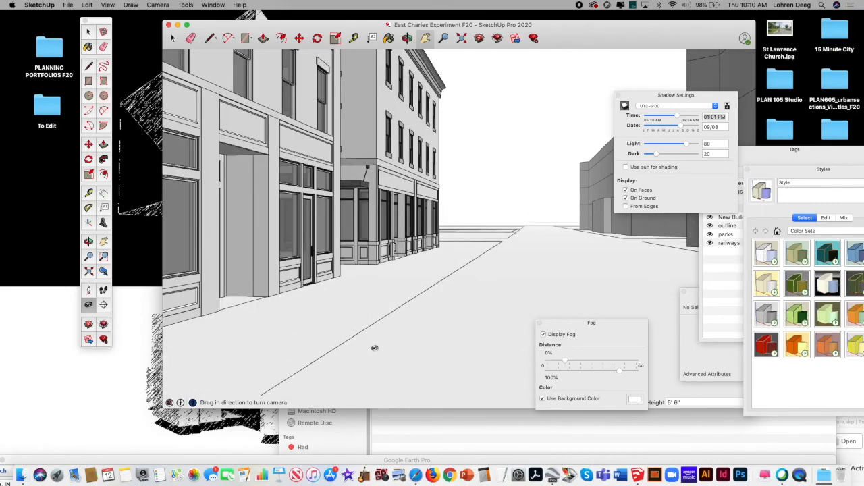
{"action": "left_click_drag", "start_coordinate": [351, 24], "coordinate": [272, 20]}
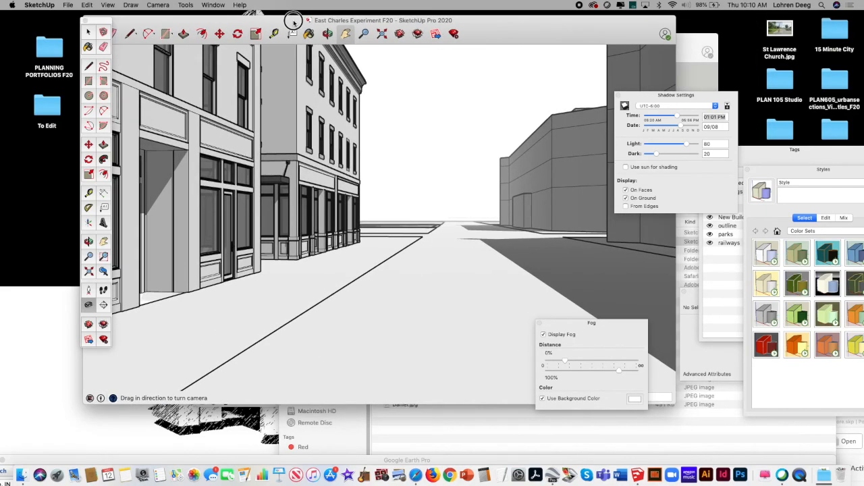
{"action": "left_click_drag", "start_coordinate": [675, 15], "coordinate": [746, 9]}
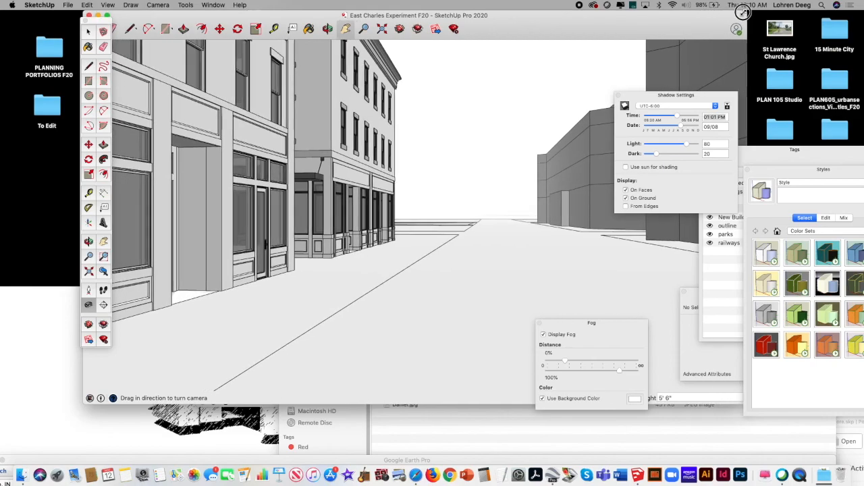
{"action": "left_click_drag", "start_coordinate": [411, 187], "coordinate": [413, 164]}
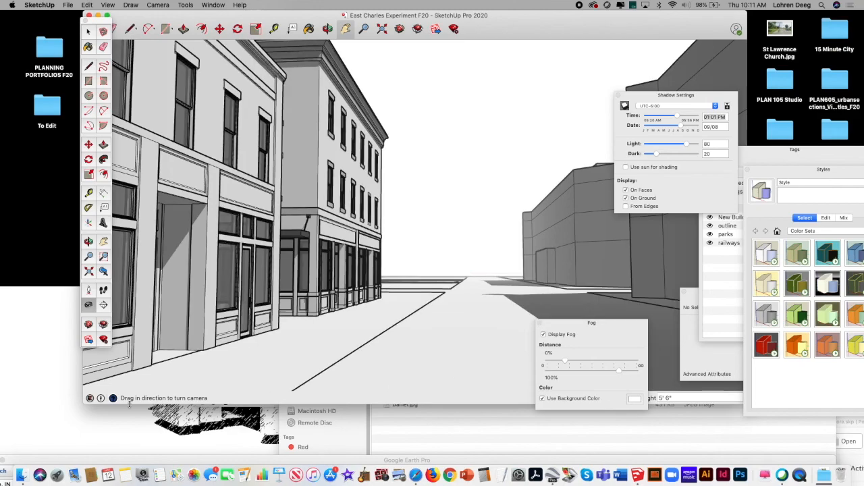
{"action": "mouse_move", "coordinate": [82, 403]}
{"action": "left_mouse_down"}
{"action": "mouse_move", "coordinate": [52, 447]}
{"action": "mouse_move", "coordinate": [54, 439]}
{"action": "left_mouse_up"}
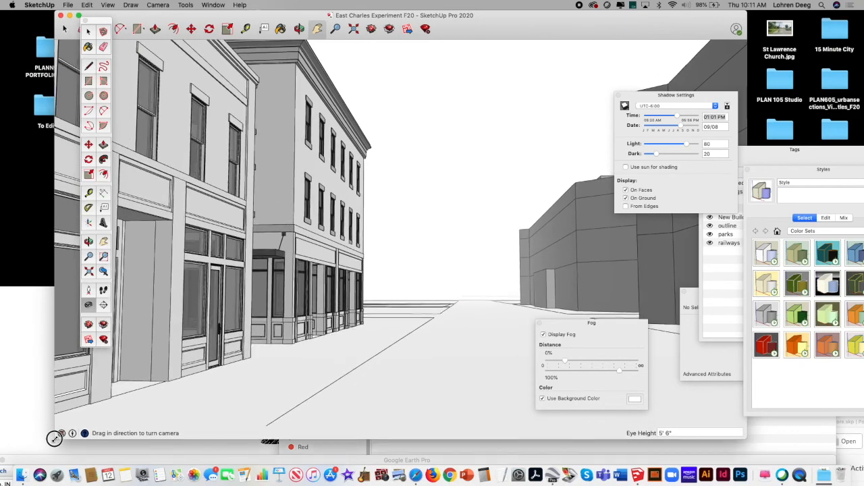
{"action": "left_click_drag", "start_coordinate": [403, 250], "coordinate": [405, 250]}
Step: Start a 2D graphic export of the street view in PNG format with the Desktop as its destination
{"action": "left_click", "coordinate": [69, 4]}
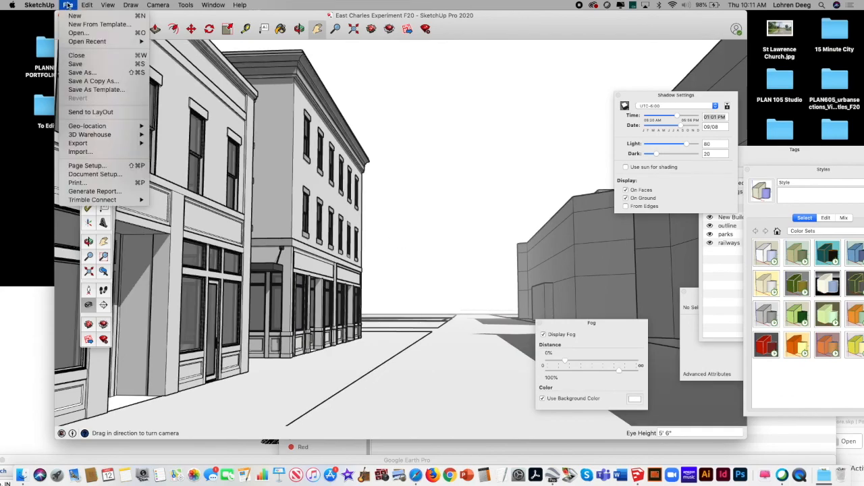
{"action": "mouse_move", "coordinate": [118, 143]}
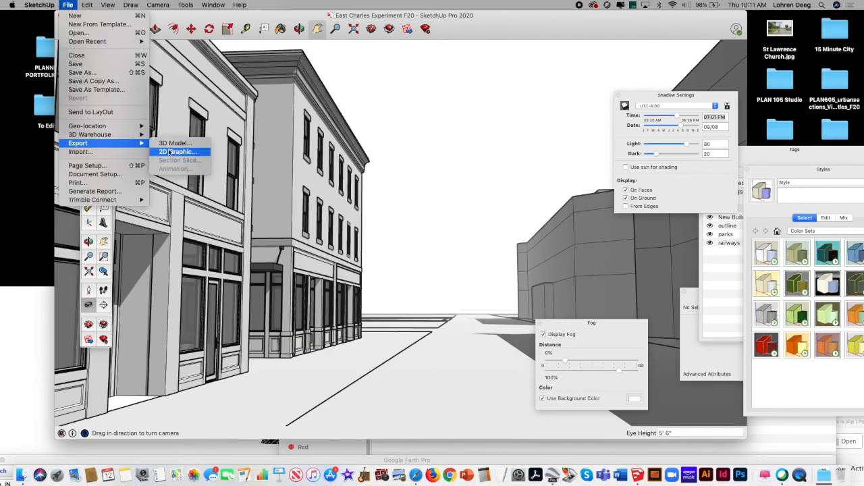
{"action": "left_click", "coordinate": [169, 152]}
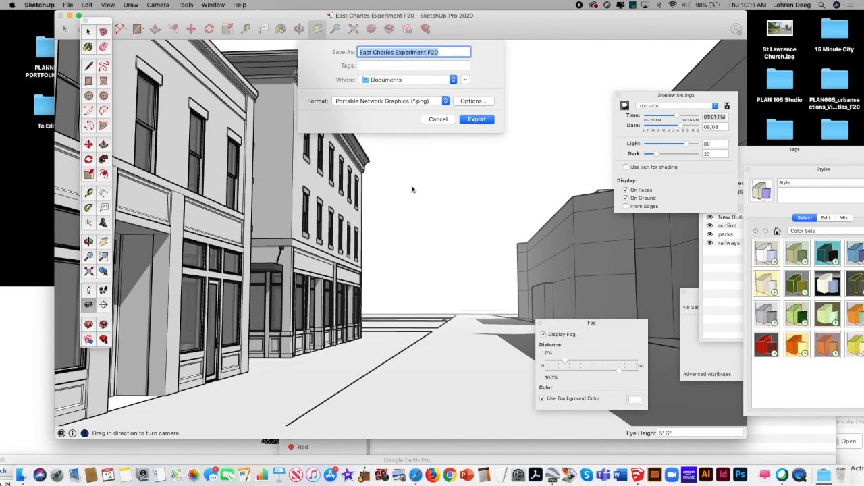
{"action": "left_click", "coordinate": [416, 102]}
{"action": "left_click", "coordinate": [415, 102]}
{"action": "left_click", "coordinate": [434, 79]}
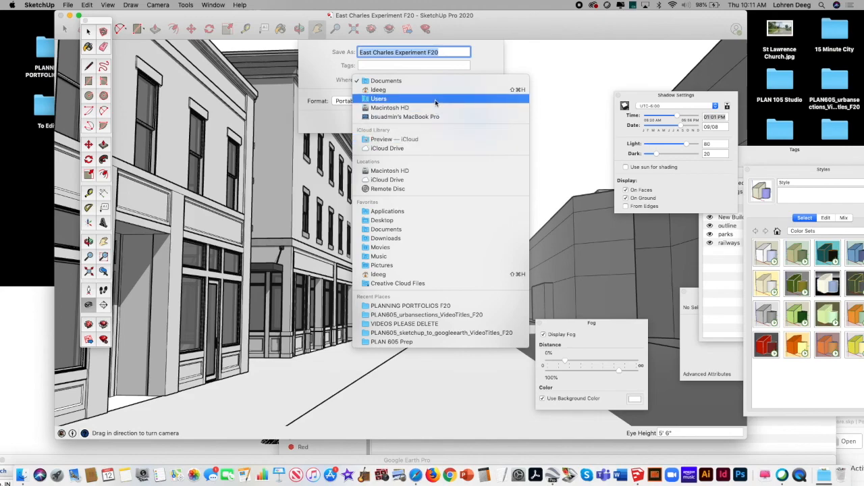
{"action": "left_click", "coordinate": [415, 221]}
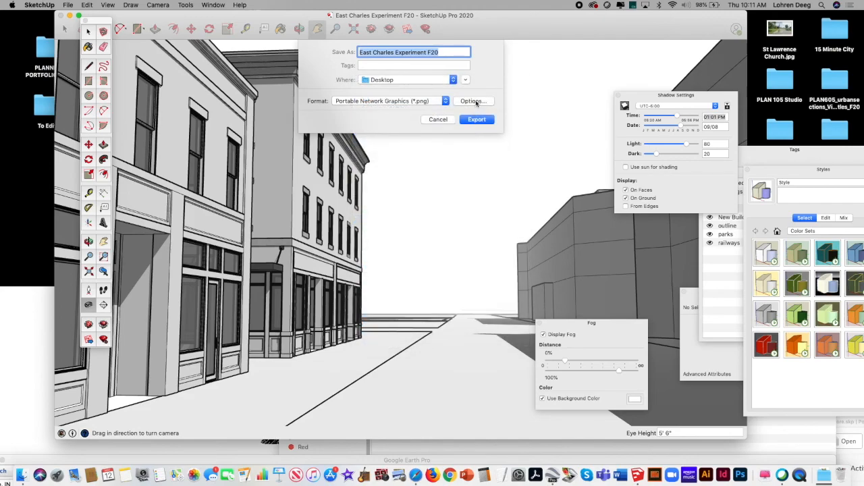
Step: Set the export width to 7000 pixels with a transparent background and export the PNG as "East Charles Experiment F20"
{"action": "left_click", "coordinate": [472, 101]}
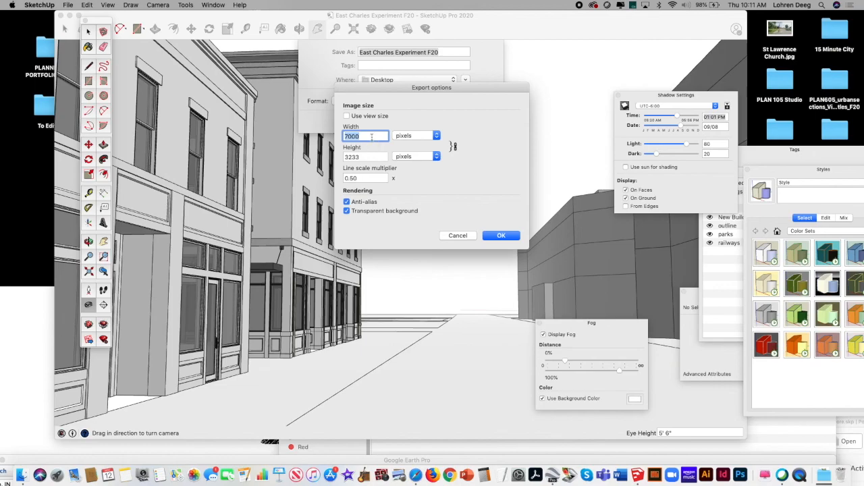
{"action": "left_click", "coordinate": [368, 156]}
{"action": "left_click", "coordinate": [372, 135]}
{"action": "double_click", "coordinate": [372, 135]}
{"action": "type", "text": "7000"}
{"action": "left_click", "coordinate": [370, 177]}
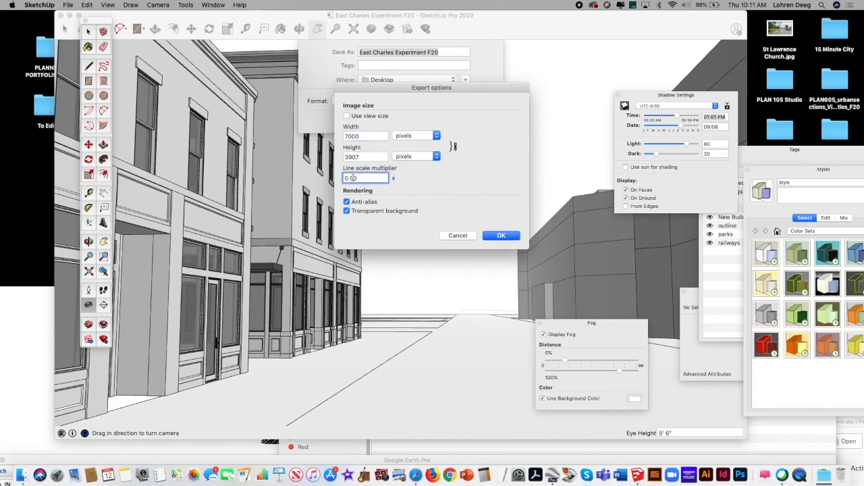
{"action": "left_click", "coordinate": [346, 211]}
{"action": "left_click", "coordinate": [500, 236]}
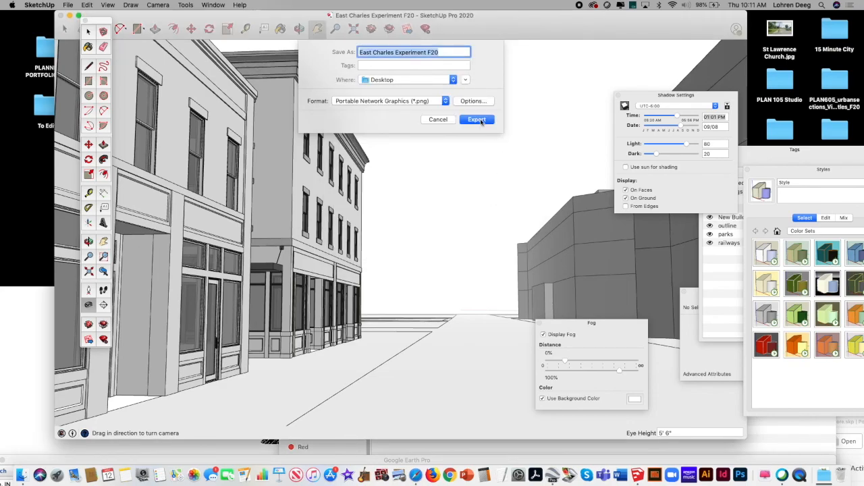
{"action": "left_click", "coordinate": [477, 120]}
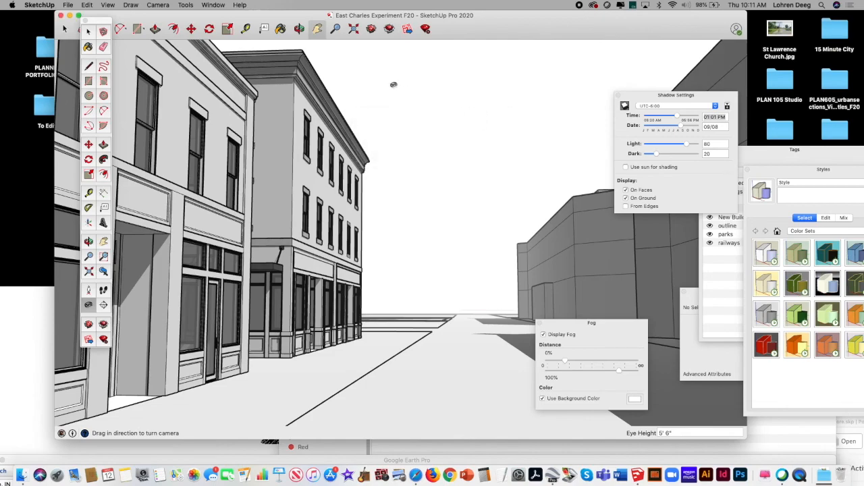
Step: Quit SketchUp and clear the Downloads and browser windows out of the way of the desktop files
{"action": "left_click_drag", "start_coordinate": [150, 17], "coordinate": [220, 22]}
{"action": "left_click", "coordinate": [40, 4]}
{"action": "left_click", "coordinate": [71, 106]}
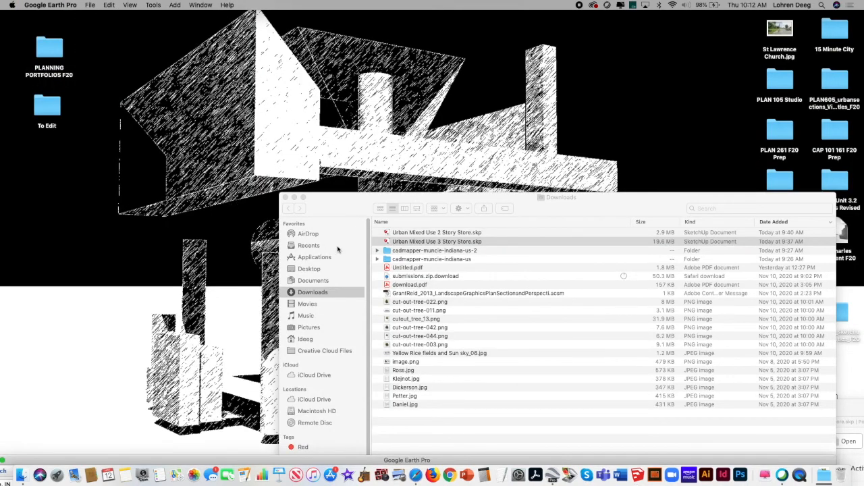
{"action": "left_click", "coordinate": [331, 199]}
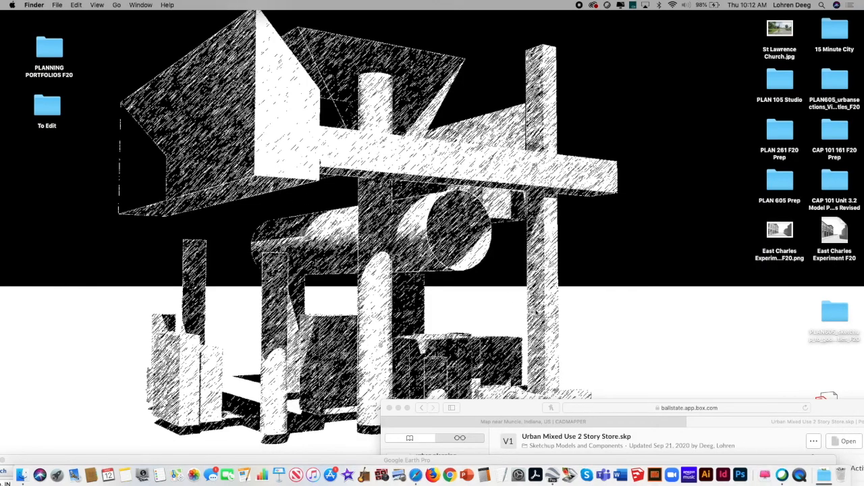
{"action": "left_click_drag", "start_coordinate": [494, 407], "coordinate": [527, 384]}
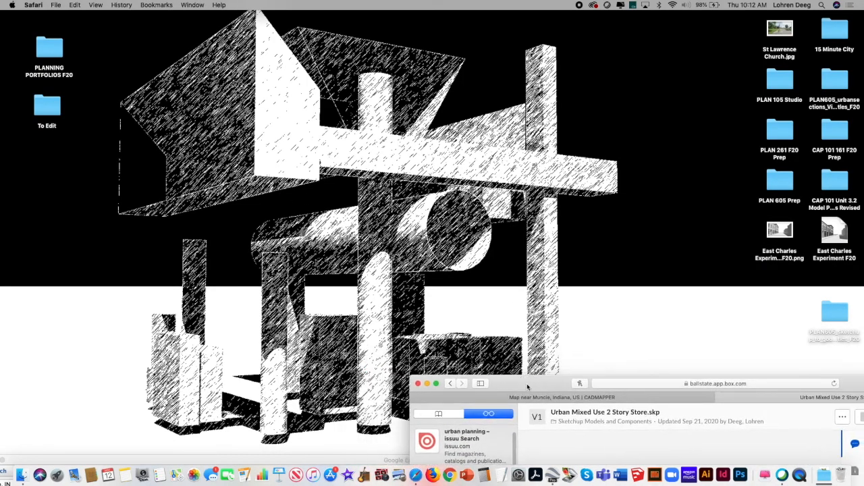
Step: Open the exported East Charles Experiment F20.png from the desktop to inspect the rendered street view, and close it
{"action": "double_click", "coordinate": [780, 230]}
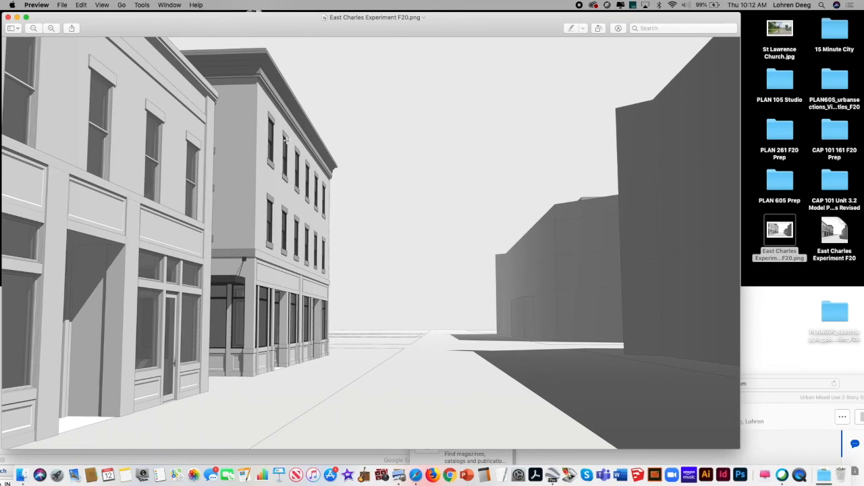
{"action": "left_click_drag", "start_coordinate": [53, 19], "coordinate": [69, 16]}
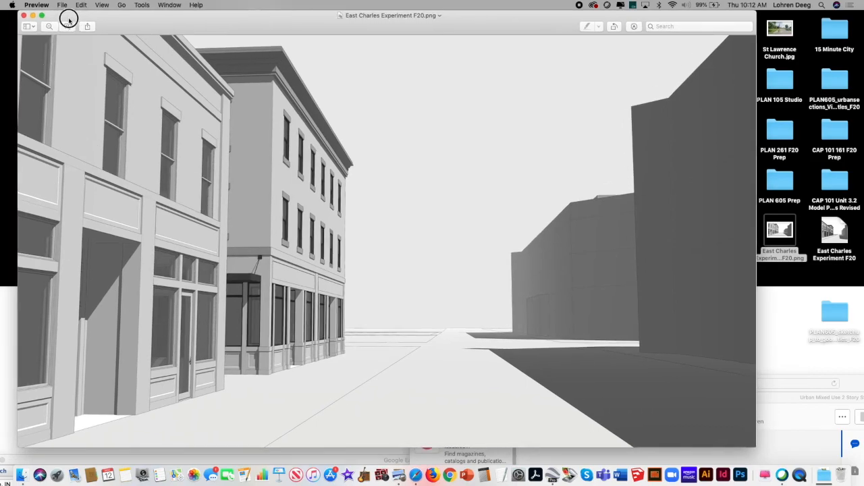
{"action": "left_click", "coordinate": [23, 15]}
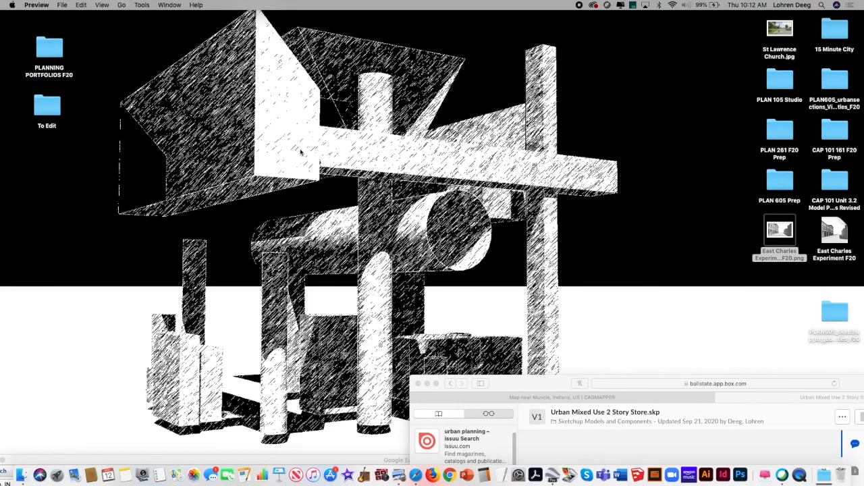
Step: Close the browser window showing the Box download page and bring the Google Earth Pro window back into view
{"action": "left_click_drag", "start_coordinate": [518, 383], "coordinate": [221, 70]}
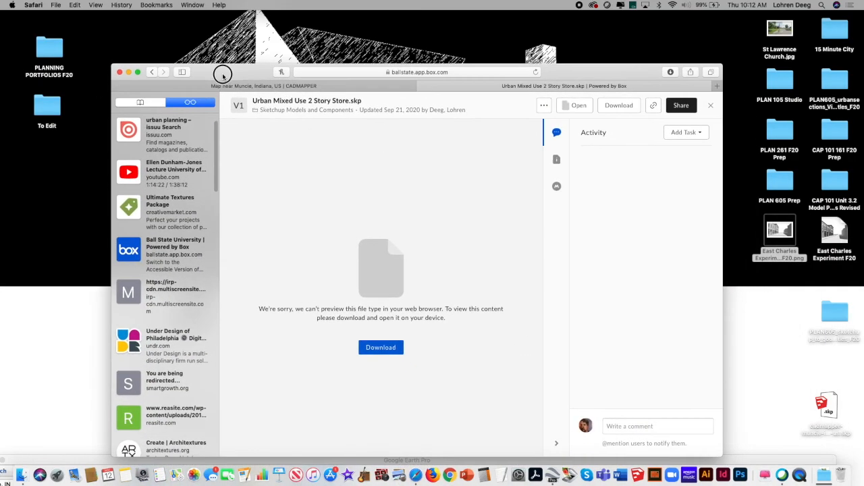
{"action": "left_click", "coordinate": [122, 73]}
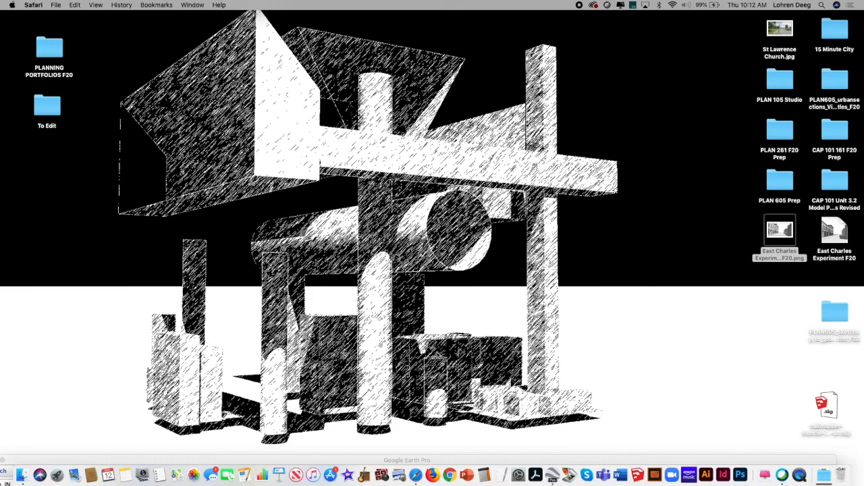
{"action": "left_click_drag", "start_coordinate": [468, 459], "coordinate": [437, 25]}
{"action": "left_click", "coordinate": [260, 49]}
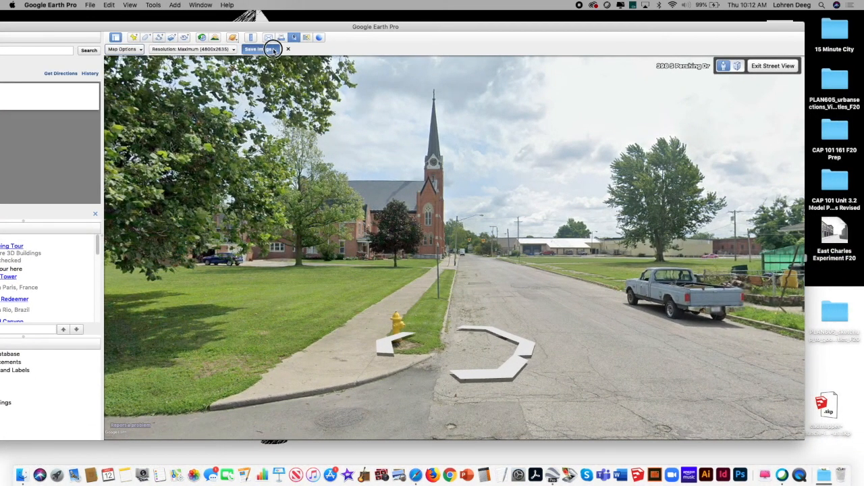
{"action": "left_click", "coordinate": [483, 172]}
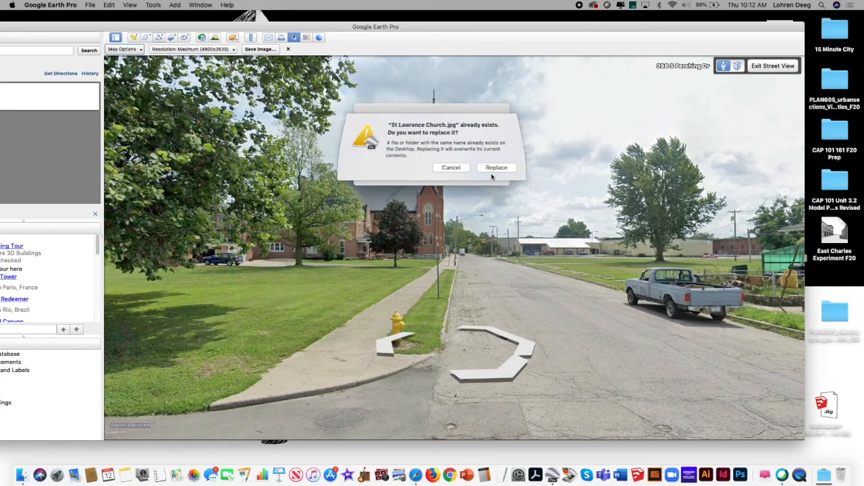
{"action": "left_click", "coordinate": [452, 167]}
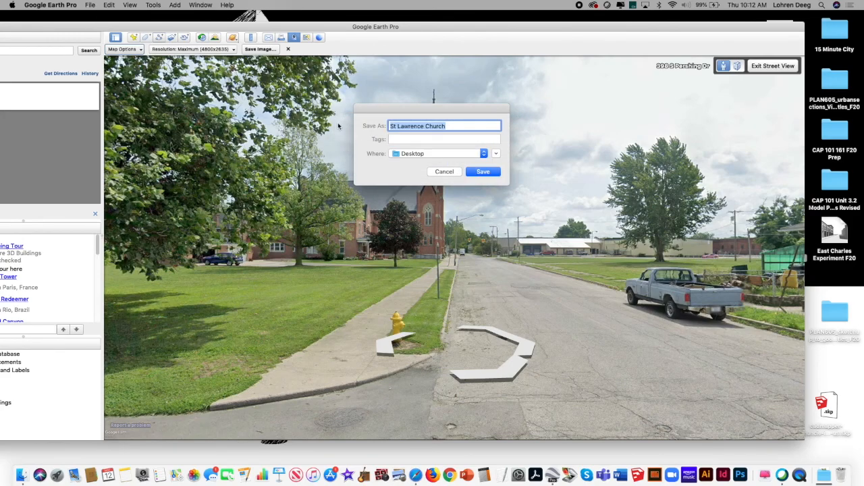
{"action": "left_click", "coordinate": [446, 172]}
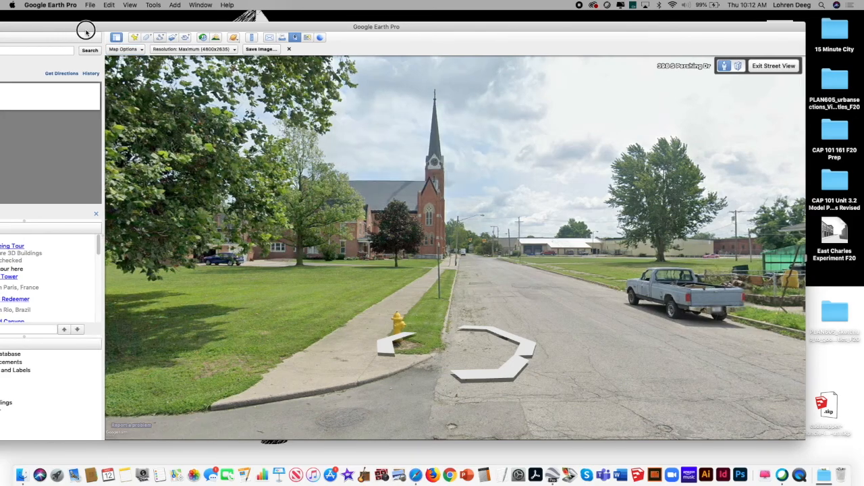
Step: Quit Google Earth Pro, denying its keychain access request, and shift the cadmapper Muncie .skp file's position on the desktop
{"action": "left_click_drag", "start_coordinate": [85, 27], "coordinate": [197, 39]}
{"action": "left_click", "coordinate": [57, 7]}
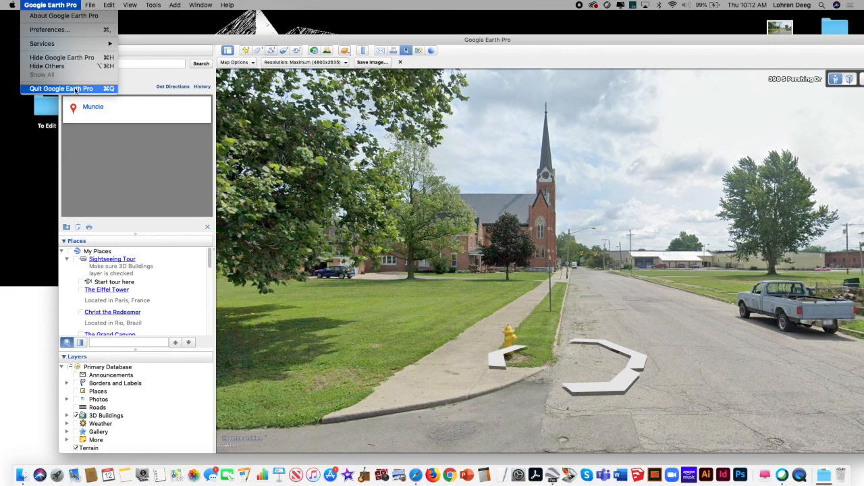
{"action": "left_click", "coordinate": [77, 90]}
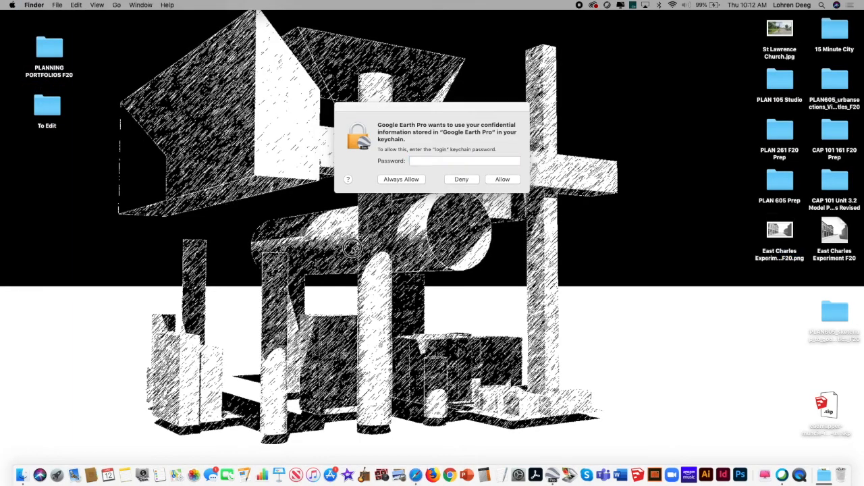
{"action": "left_click_drag", "start_coordinate": [827, 404], "coordinate": [792, 390]}
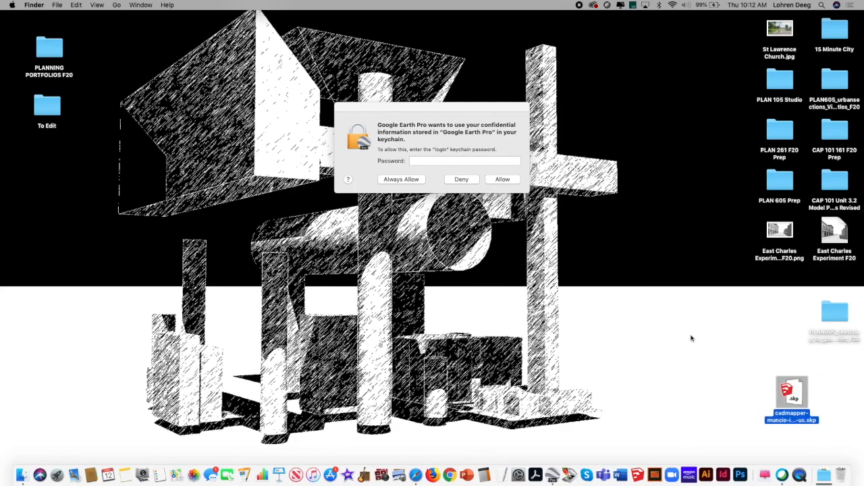
{"action": "left_click", "coordinate": [466, 179]}
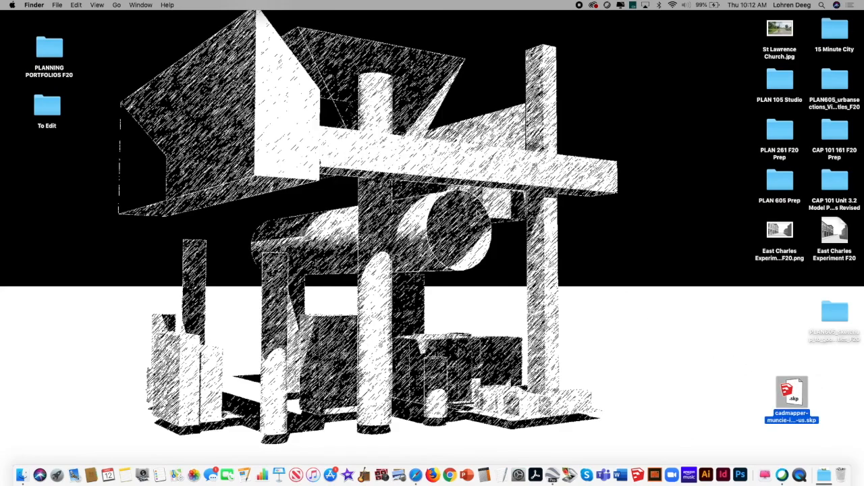
{"action": "key", "text": "super+shift+5"}
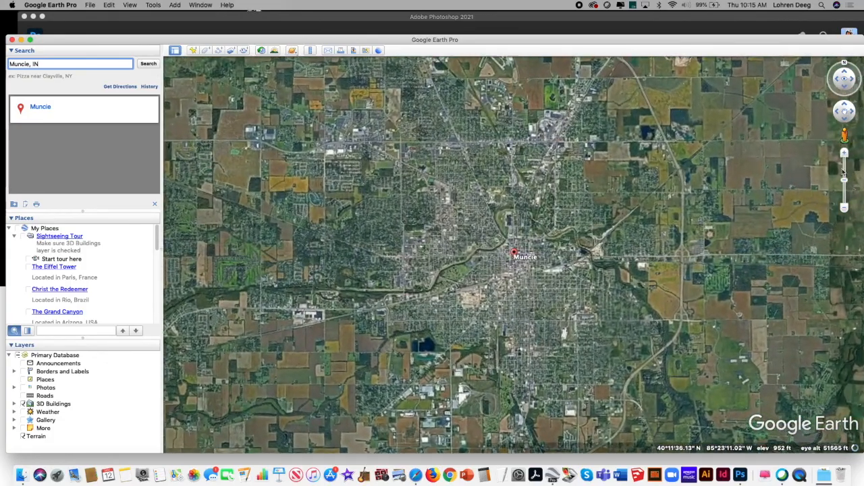
Step: Examine the area southeast of downtown Muncie down to the red-brick church with the clock tower and spire, keeping 3D Buildings shown
{"action": "left_click", "coordinate": [846, 154]}
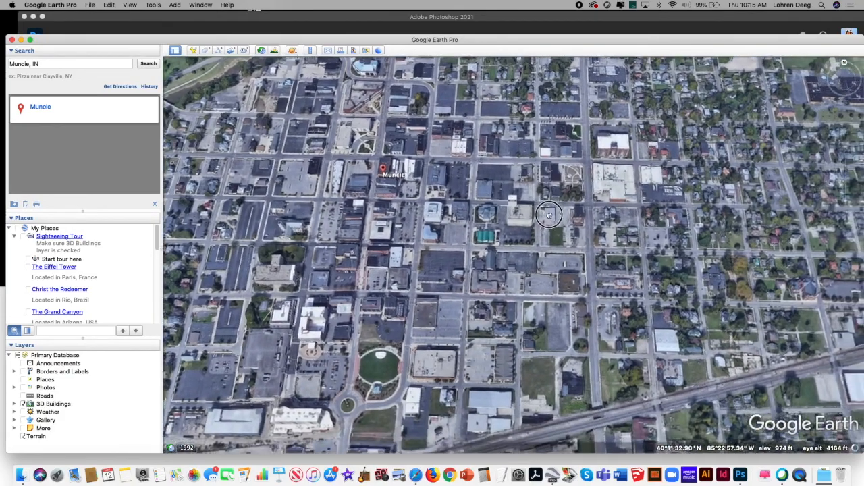
{"action": "left_click_drag", "start_coordinate": [549, 215], "coordinate": [451, 206]}
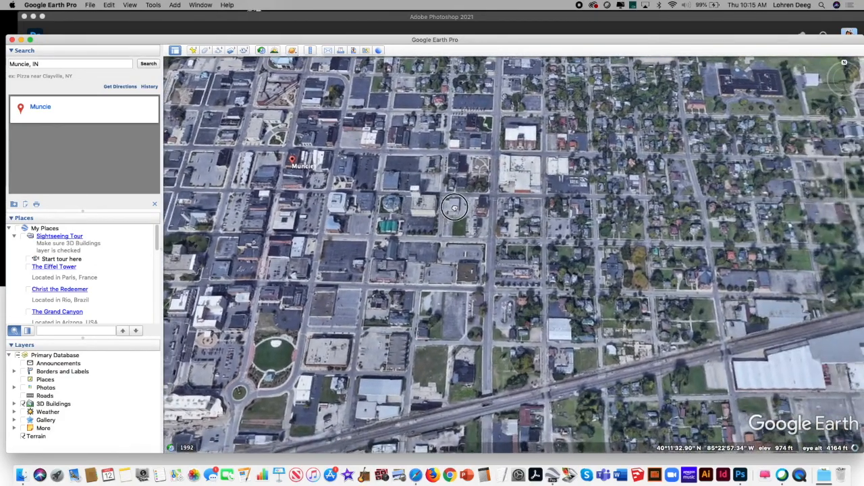
{"action": "left_click_drag", "start_coordinate": [665, 218], "coordinate": [516, 204]}
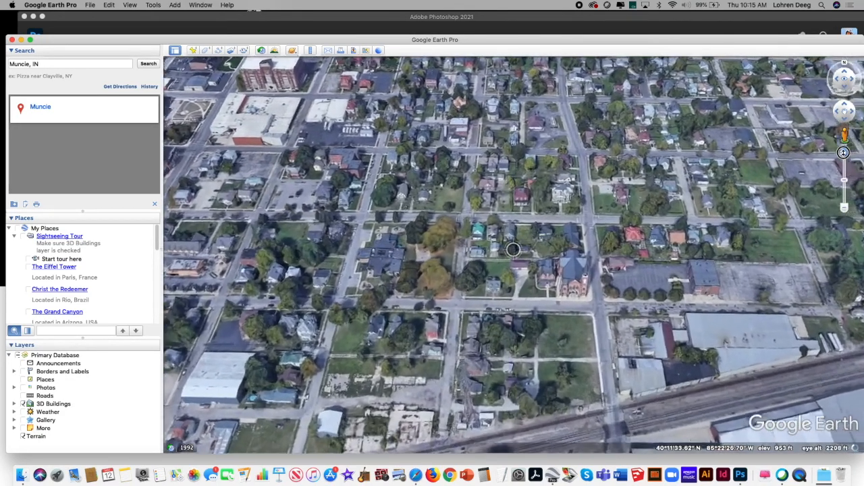
{"action": "scroll", "coordinate": [513, 253], "scroll_direction": "up", "scroll_amount": 2}
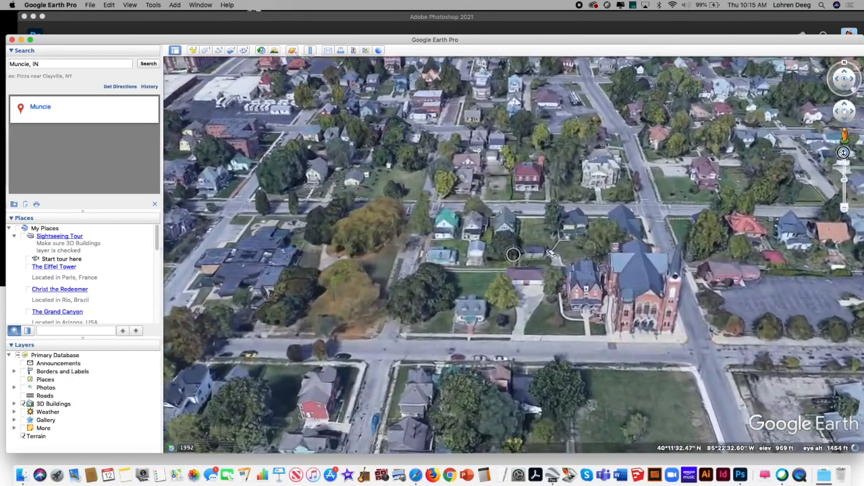
{"action": "scroll", "coordinate": [513, 253], "scroll_direction": "up", "scroll_amount": 2}
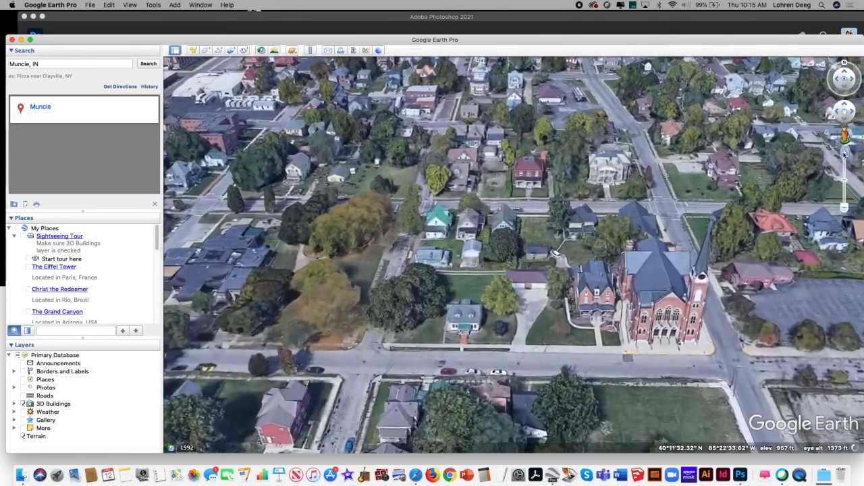
{"action": "left_click", "coordinate": [23, 404]}
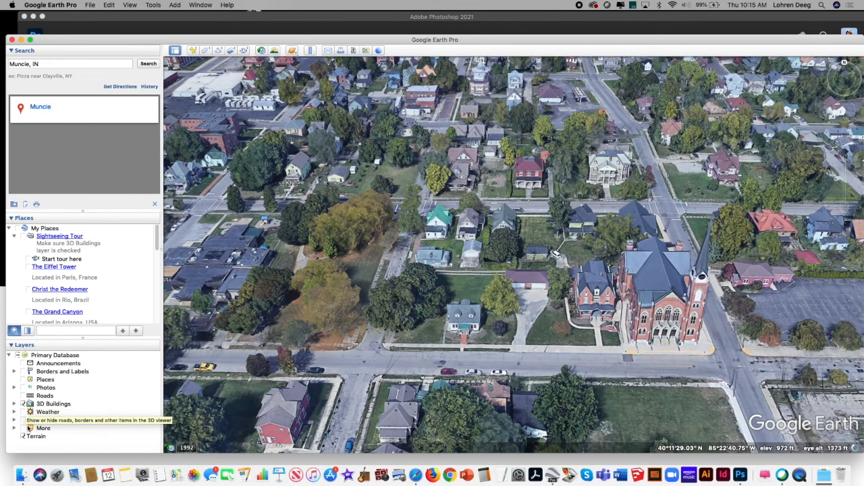
{"action": "left_click_drag", "start_coordinate": [595, 319], "coordinate": [527, 311]}
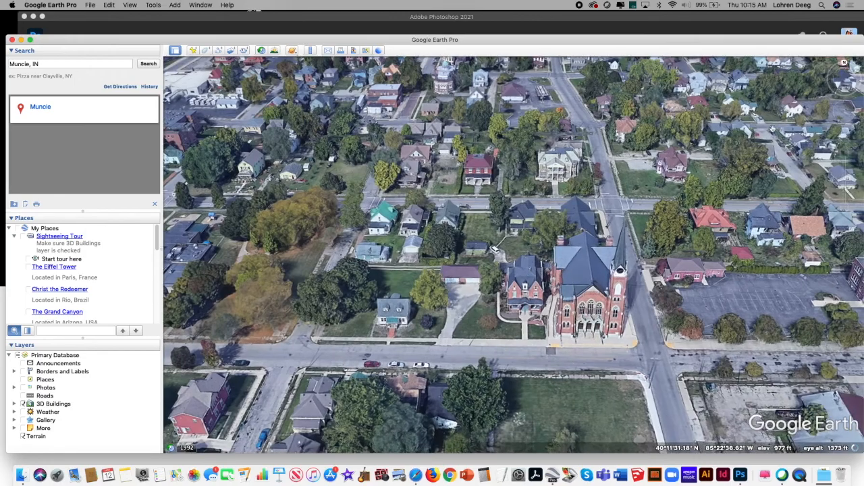
{"action": "left_click", "coordinate": [844, 154]}
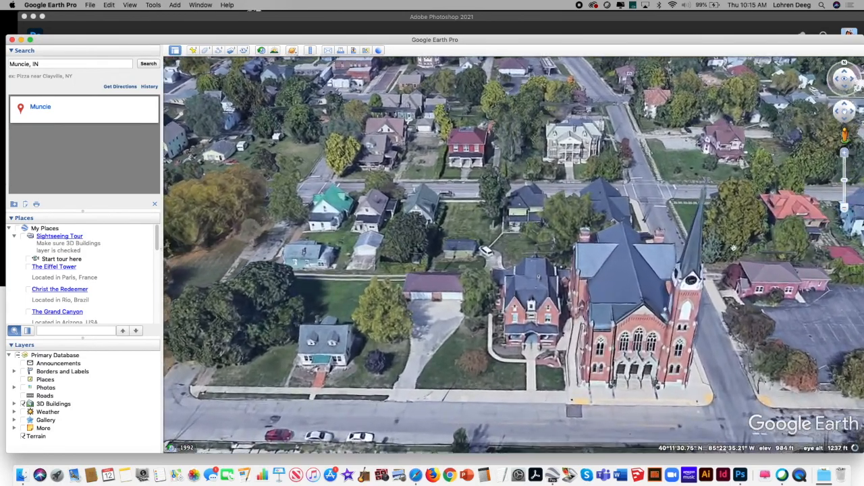
{"action": "left_click_drag", "start_coordinate": [661, 318], "coordinate": [589, 279]}
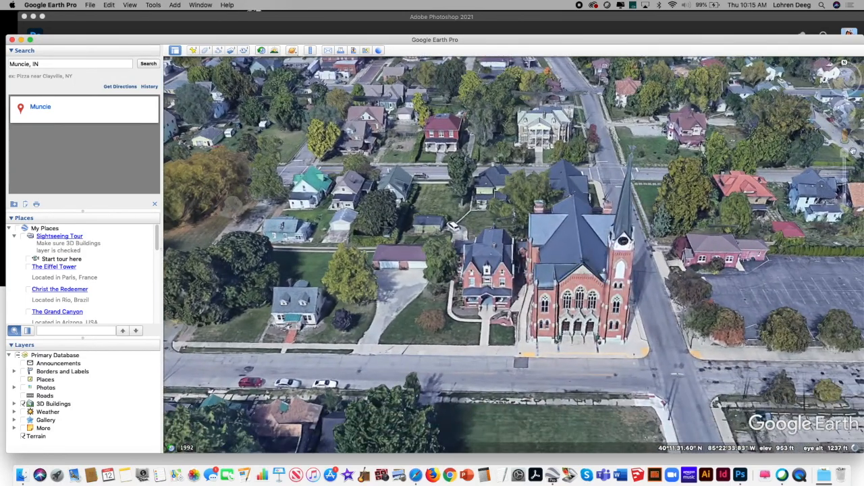
{"action": "left_click", "coordinate": [845, 153]}
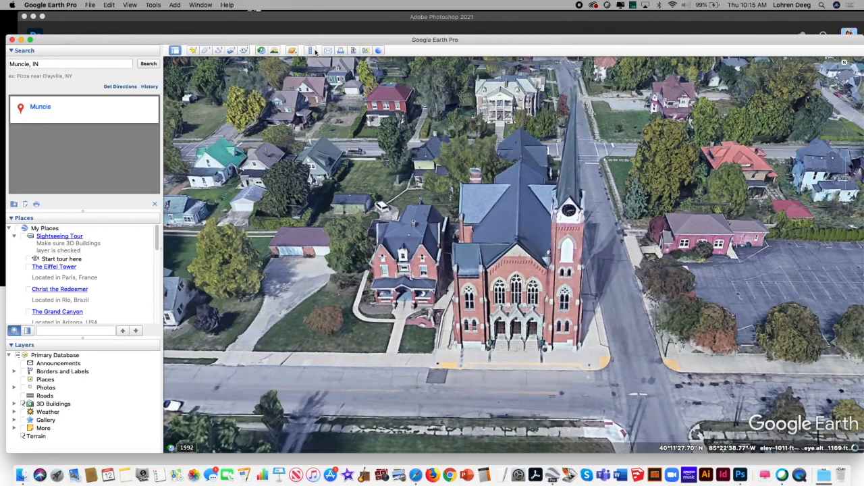
Step: Try to measure the height of the church's front facade in feet with the ruler's Line and Path modes, clearing each attempt
{"action": "left_click", "coordinate": [310, 51]}
{"action": "left_click_drag", "start_coordinate": [368, 181], "coordinate": [285, 148]}
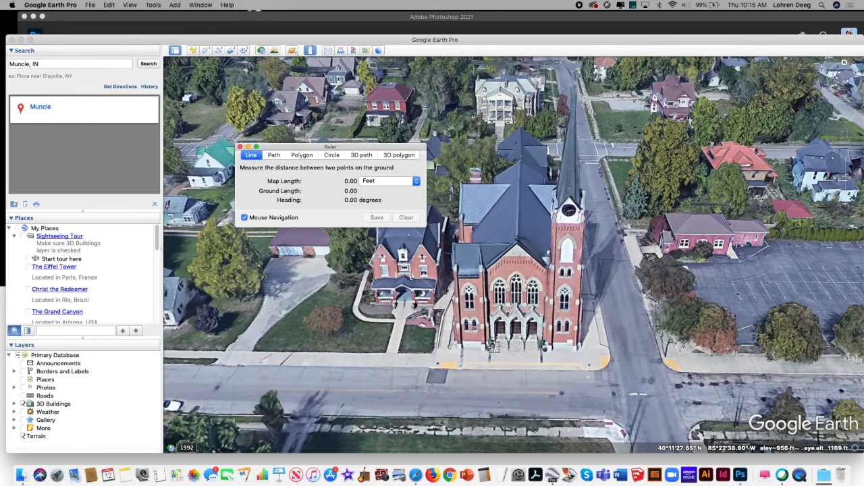
{"action": "left_click", "coordinate": [514, 345]}
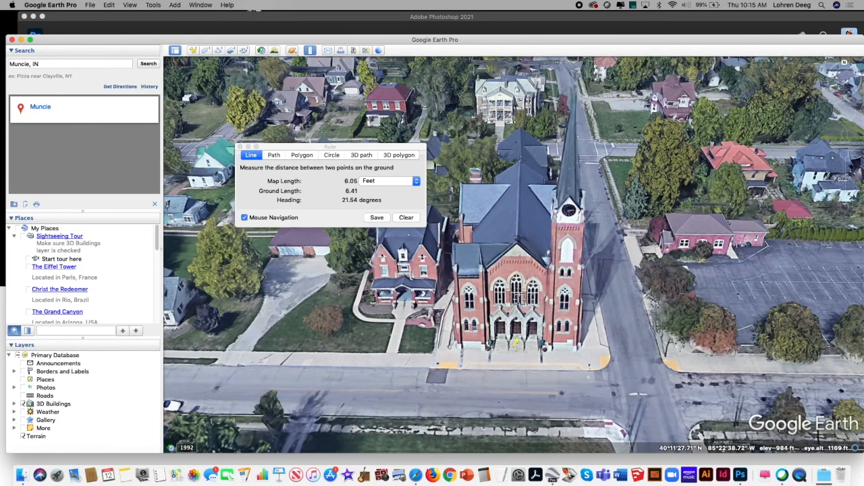
{"action": "left_click", "coordinate": [404, 218]}
{"action": "left_click", "coordinate": [273, 155]}
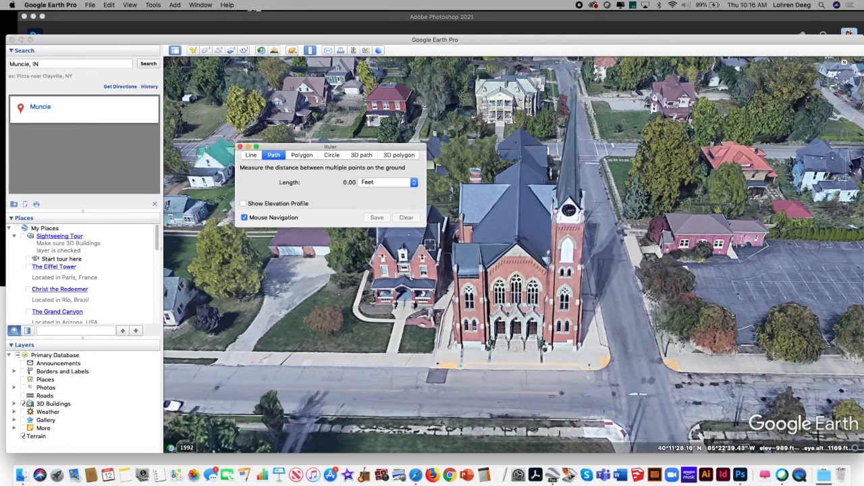
{"action": "left_click", "coordinate": [515, 243]}
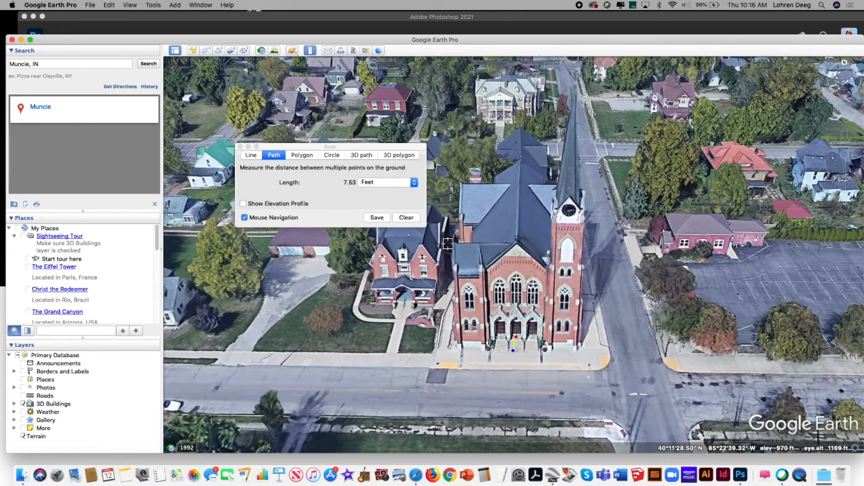
{"action": "left_click", "coordinate": [405, 217]}
Step: Measure the church facade from the ground at the entrance to the gable peak with a 3D path in feet, and clear it
{"action": "left_click", "coordinate": [362, 155]}
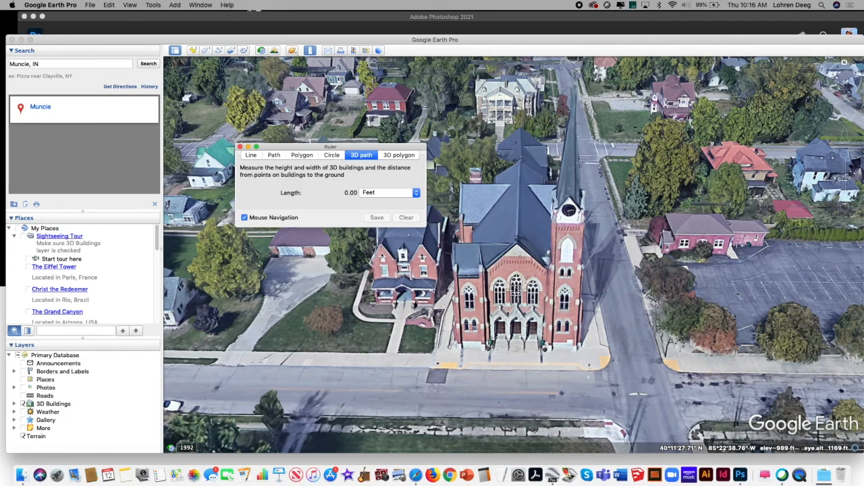
{"action": "left_click", "coordinate": [516, 351]}
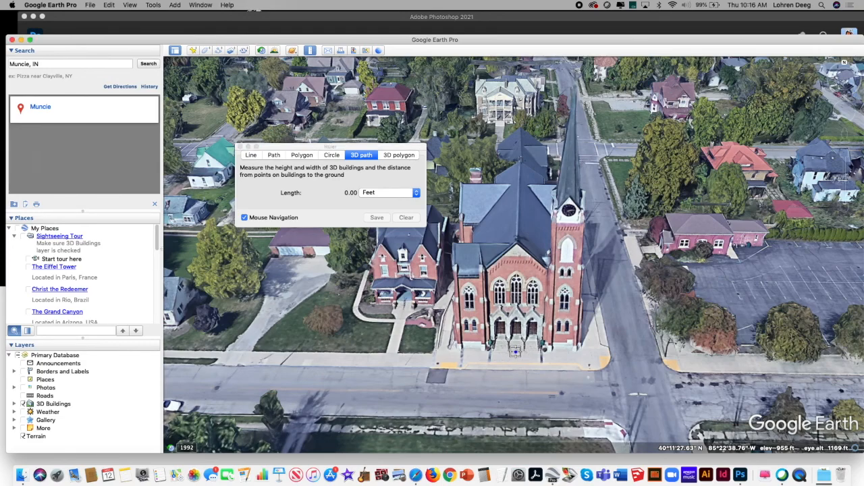
{"action": "left_click", "coordinate": [517, 244]}
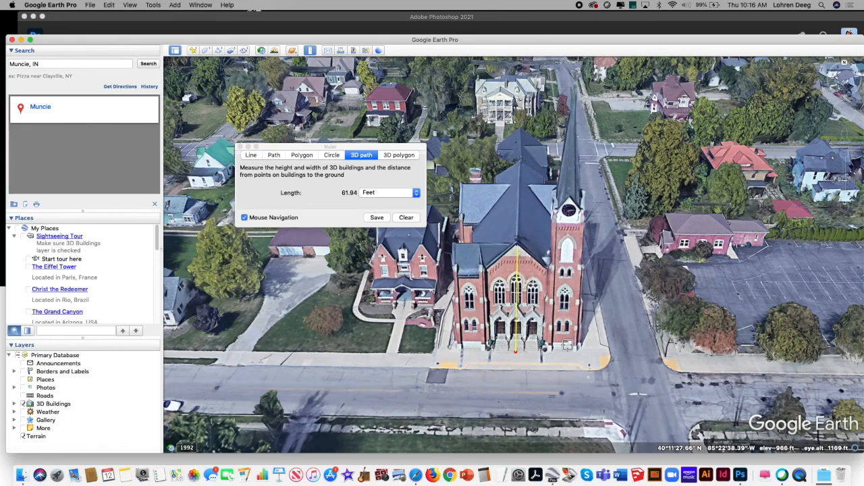
{"action": "left_click", "coordinate": [406, 218]}
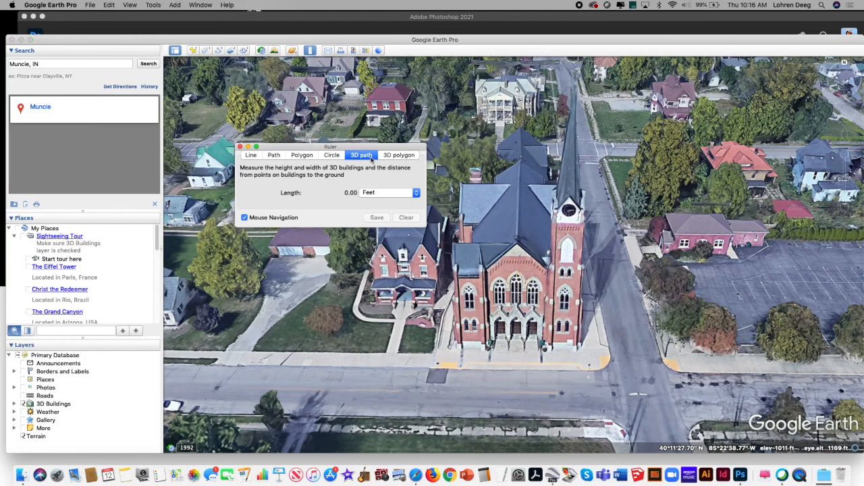
Step: Measure the clock tower from the ground to just below the clock with a 3D path, and clear the measurement
{"action": "left_click", "coordinate": [560, 351]}
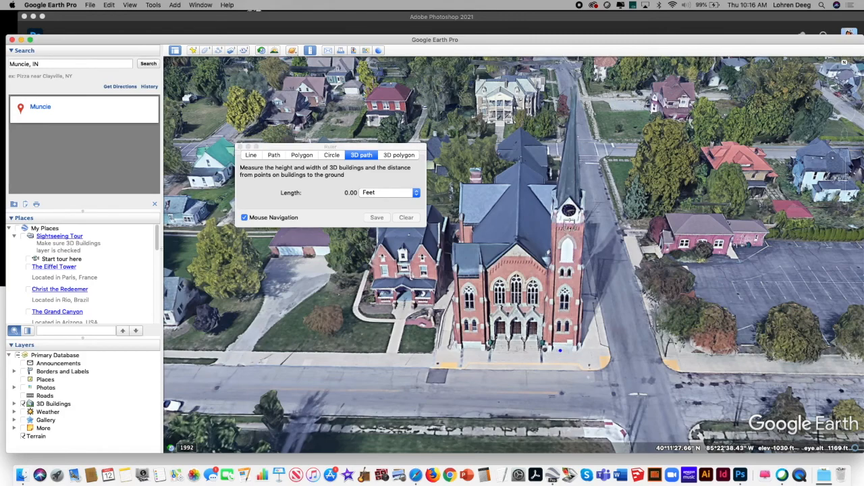
{"action": "left_click", "coordinate": [567, 224]}
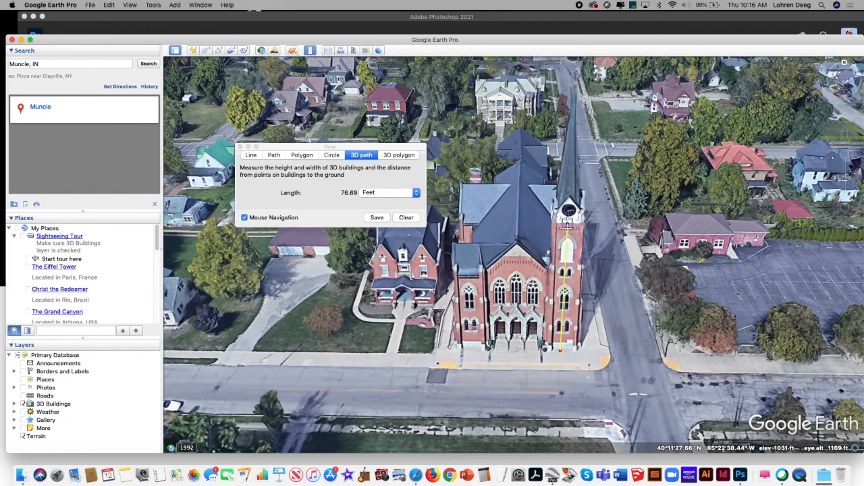
{"action": "left_click", "coordinate": [406, 217]}
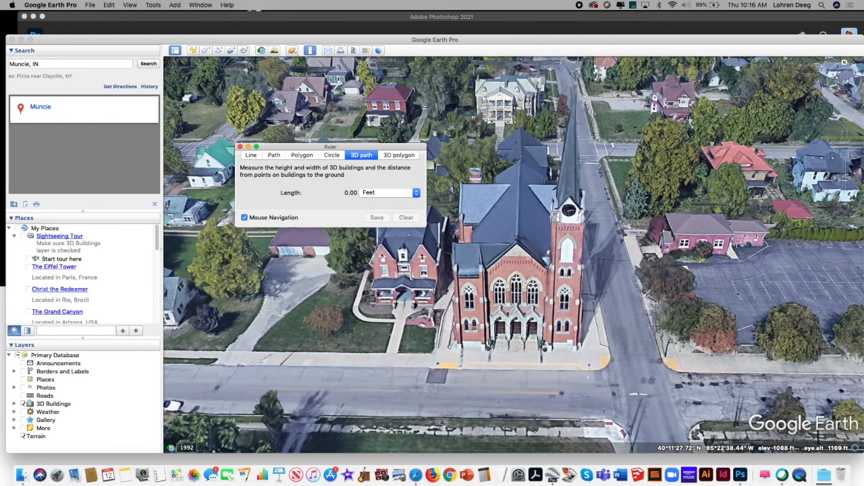
Step: Measure the clock tower from its base to near the spire's tip with a 3D path, and try to save the measurement as a path
{"action": "left_click", "coordinate": [561, 350]}
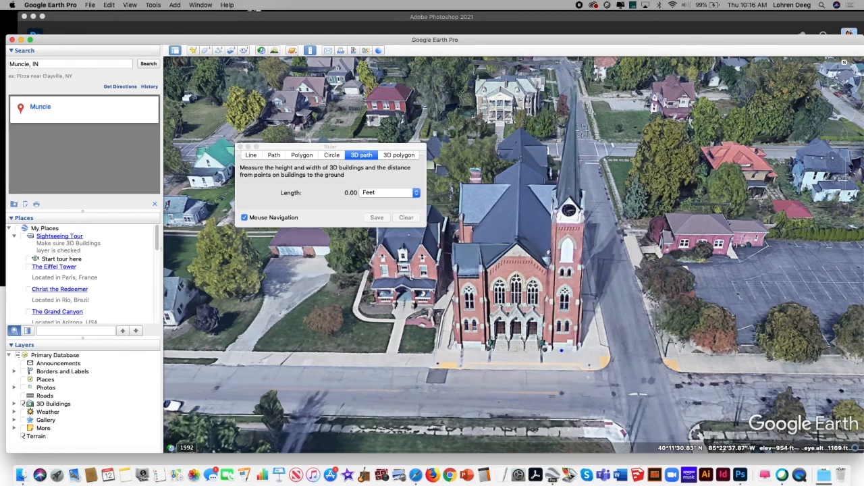
{"action": "left_click", "coordinate": [573, 96]}
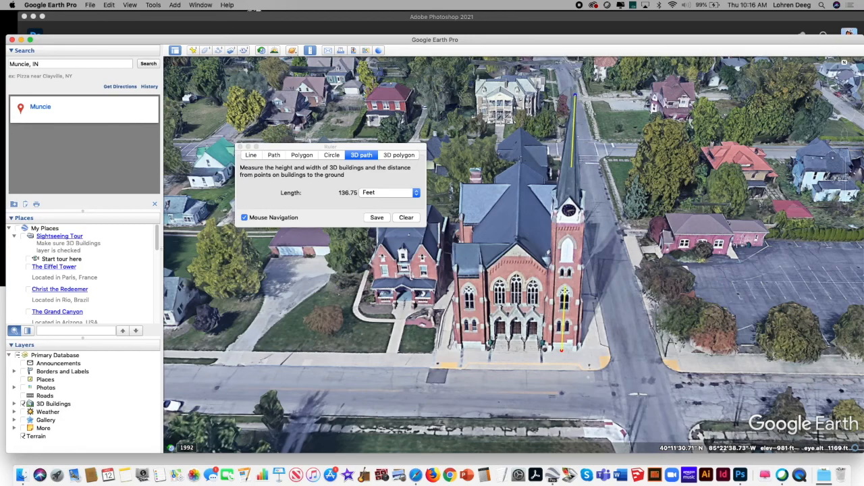
{"action": "left_click", "coordinate": [377, 217]}
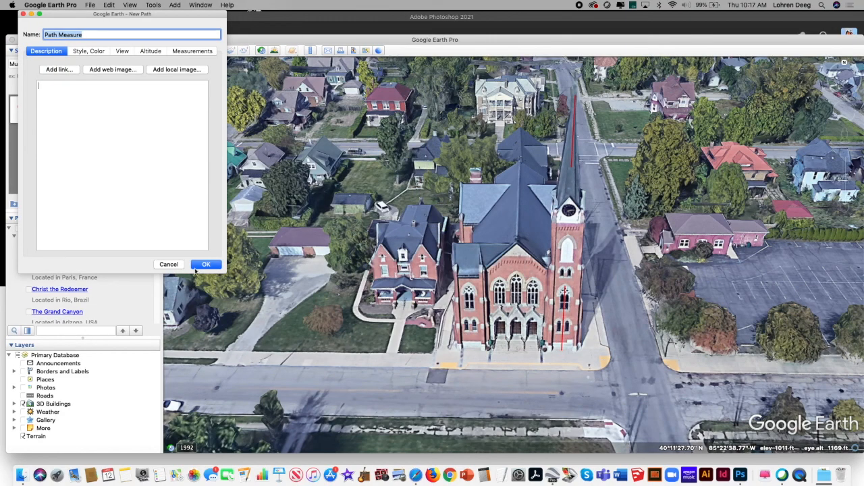
{"action": "left_click", "coordinate": [197, 266]}
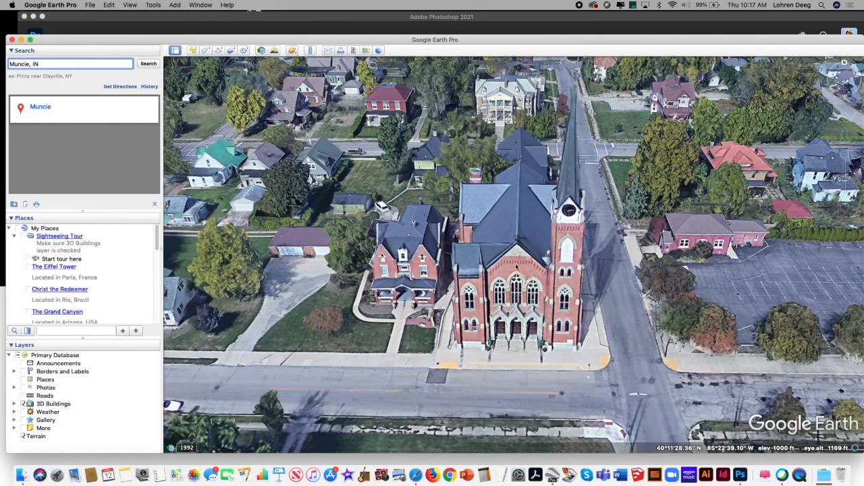
{"action": "left_click", "coordinate": [310, 50]}
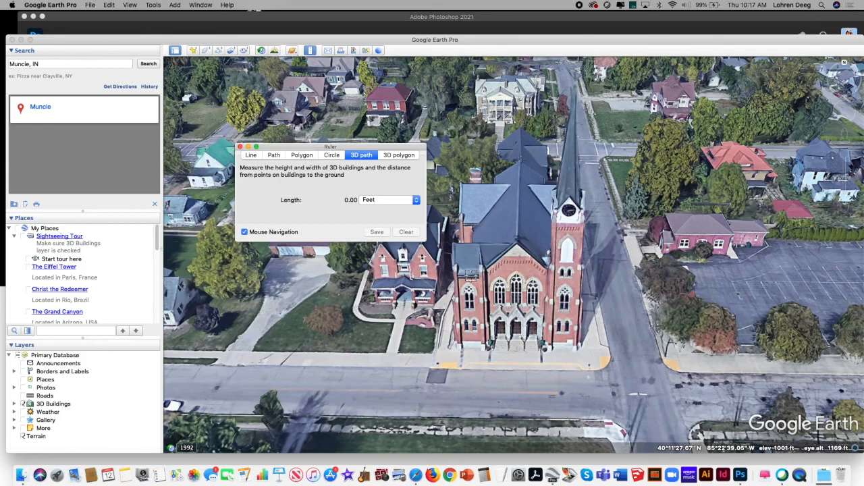
{"action": "left_click", "coordinate": [475, 349]}
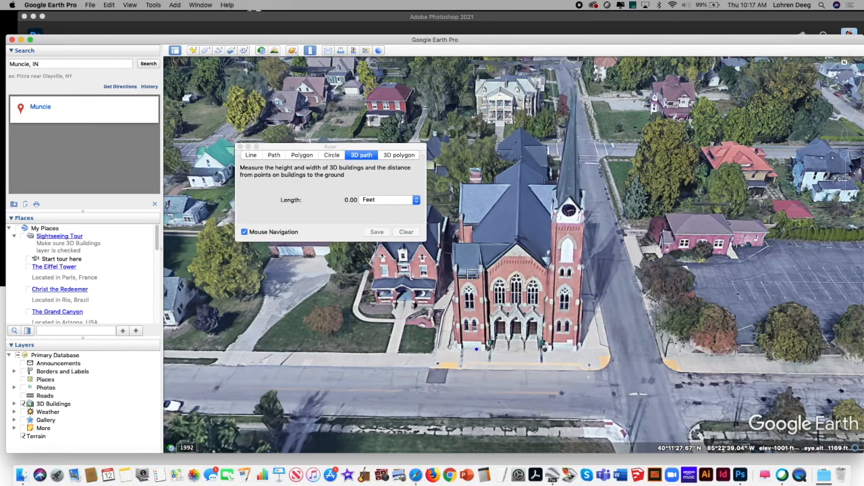
{"action": "left_click", "coordinate": [406, 232]}
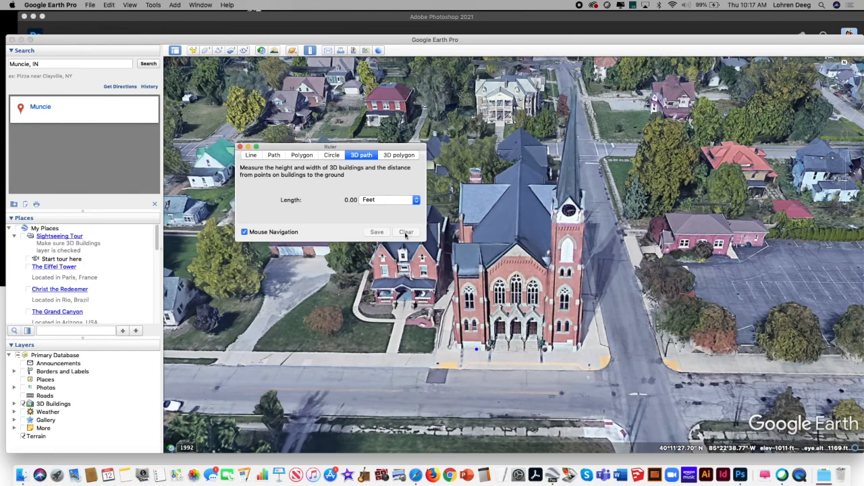
{"action": "left_click", "coordinate": [321, 233]}
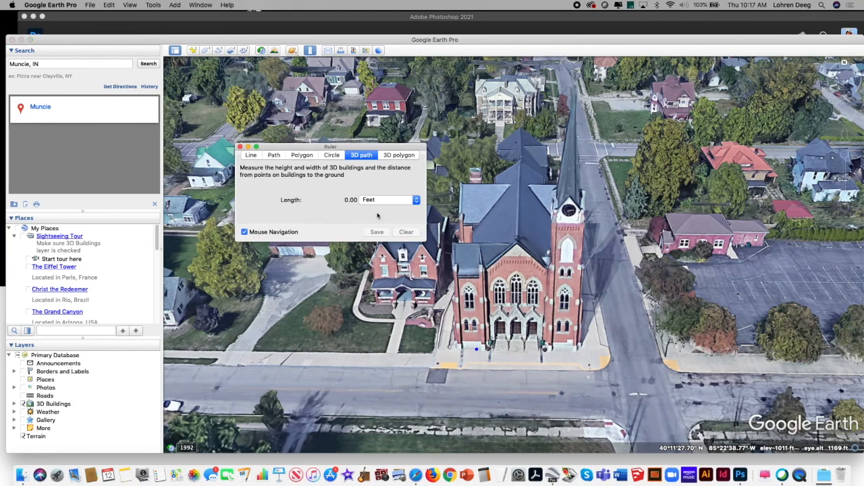
{"action": "left_click", "coordinate": [240, 147]}
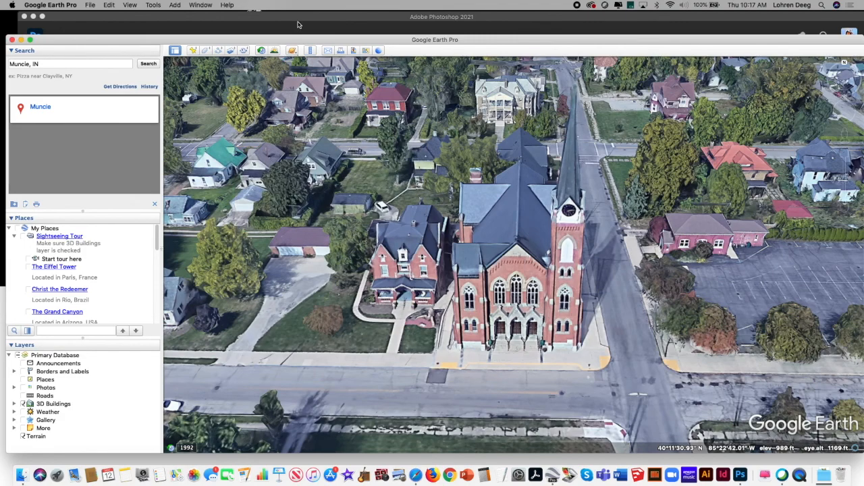
Step: Measure the church's shorter corner bay from the ground to its eave with a 3D path, clear the measurement, and close the ruler
{"action": "left_click", "coordinate": [310, 51]}
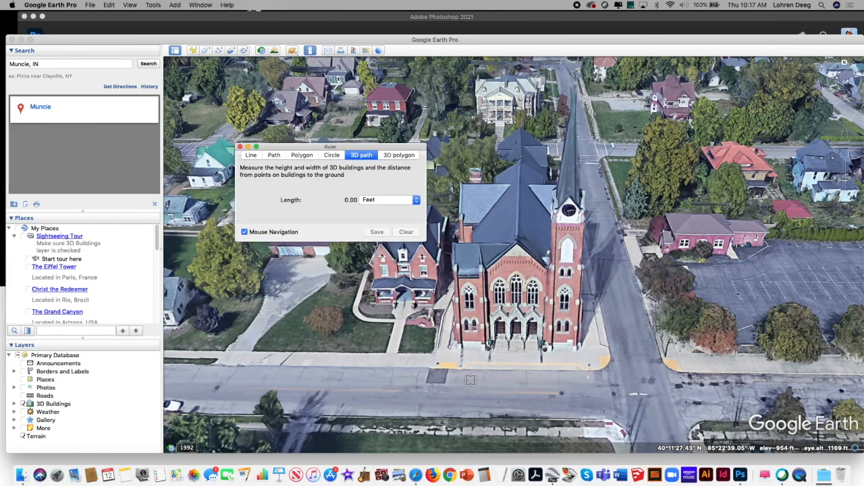
{"action": "left_click", "coordinate": [477, 349]}
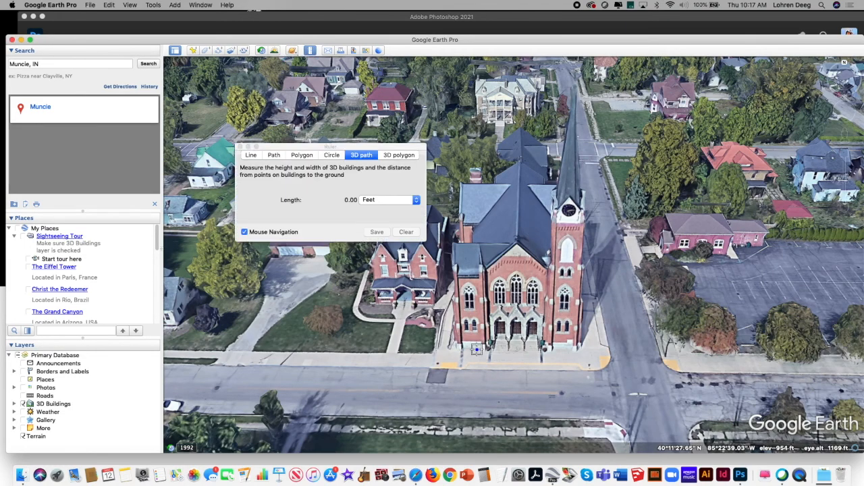
{"action": "left_click", "coordinate": [473, 276]}
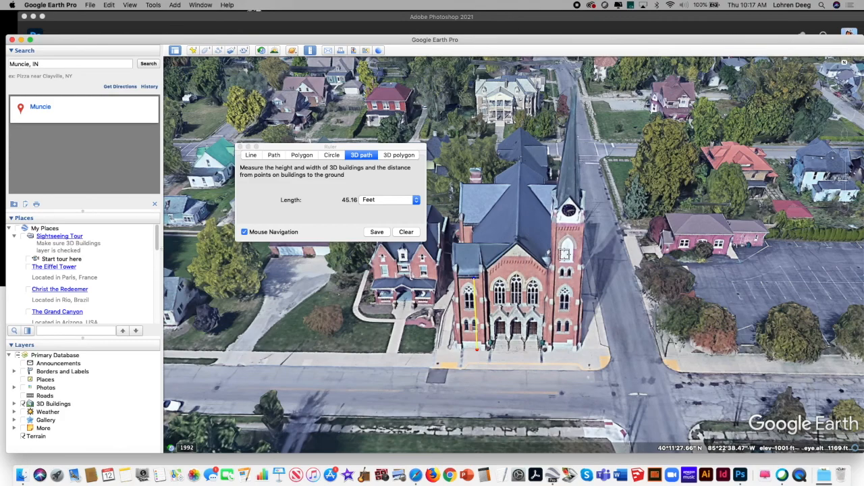
{"action": "left_click", "coordinate": [407, 233]}
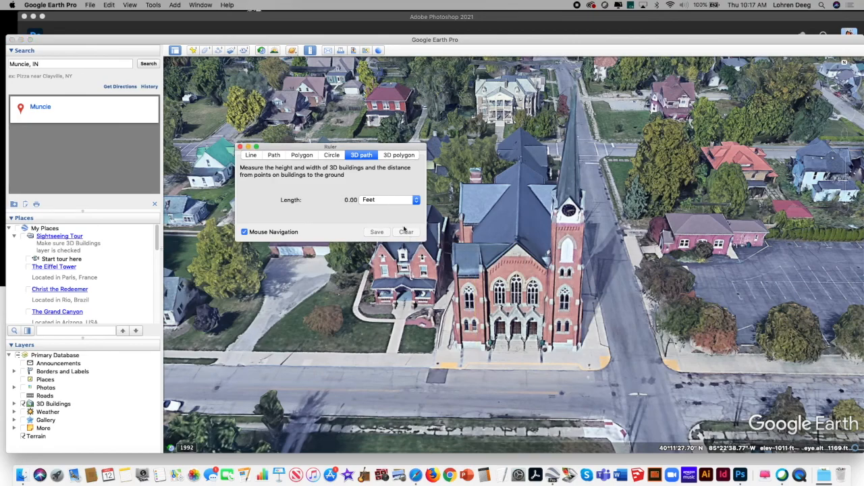
{"action": "left_click", "coordinate": [241, 147]}
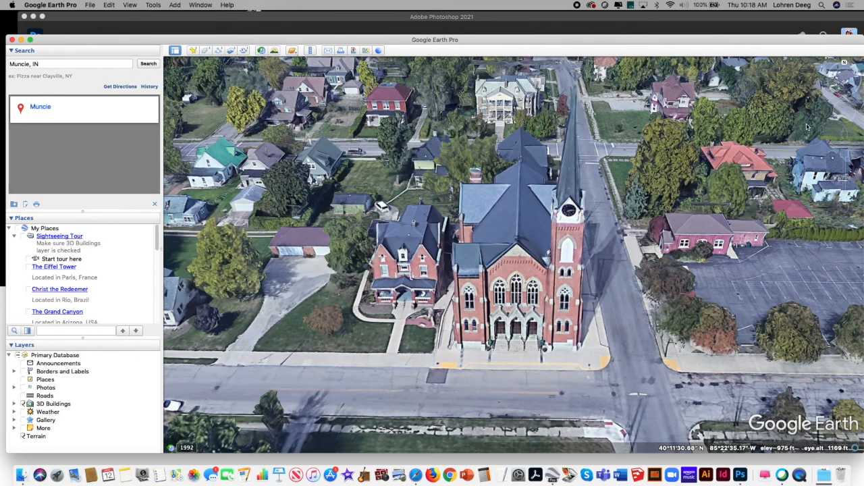
Step: Move the 3D view from the church to the front of the large multi-storey brick building with the central tower
{"action": "left_click", "coordinate": [845, 208]}
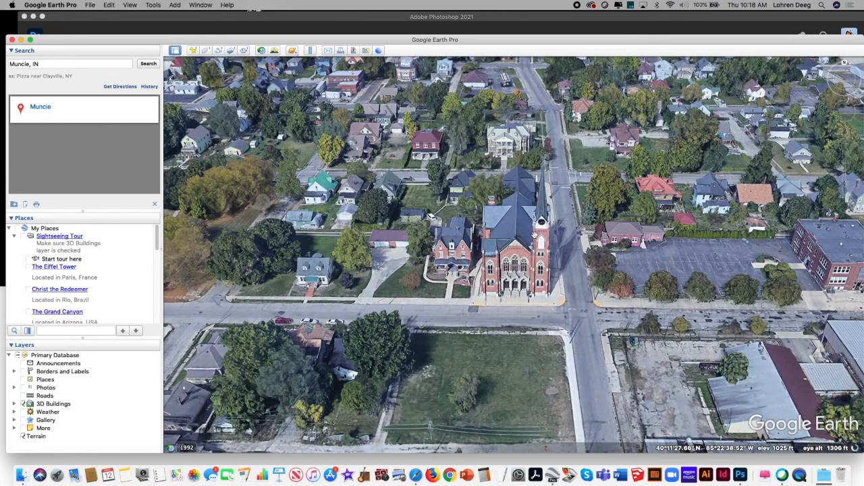
{"action": "left_click_drag", "start_coordinate": [536, 261], "coordinate": [548, 250]}
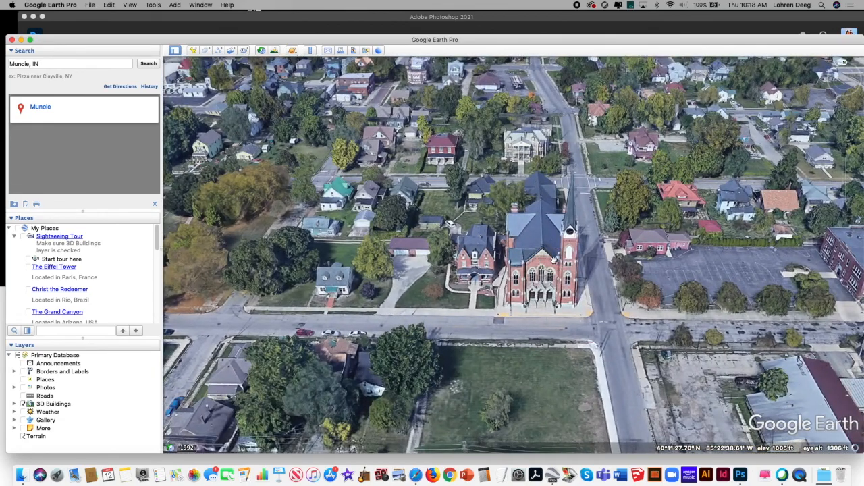
{"action": "left_click_drag", "start_coordinate": [560, 238], "coordinate": [520, 259]}
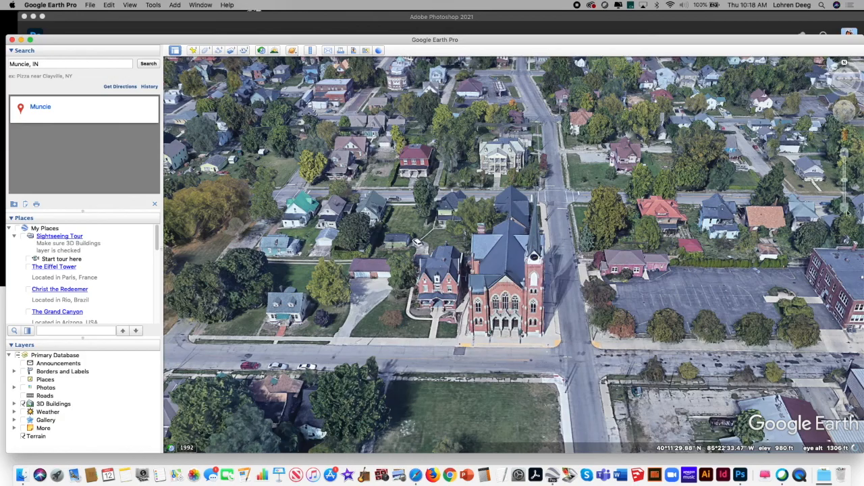
{"action": "left_click", "coordinate": [844, 207]}
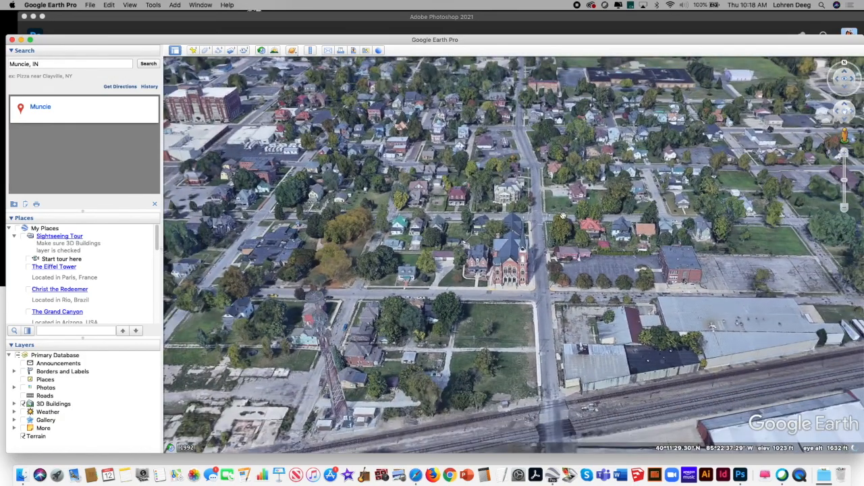
{"action": "left_click_drag", "start_coordinate": [343, 177], "coordinate": [625, 331]}
{"action": "left_click_drag", "start_coordinate": [366, 199], "coordinate": [473, 301]}
{"action": "left_click", "coordinate": [845, 152]}
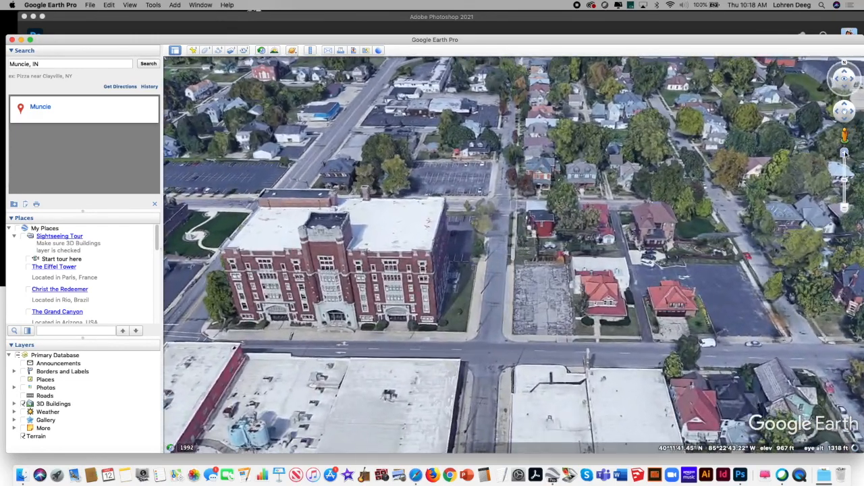
{"action": "left_click_drag", "start_coordinate": [660, 166], "coordinate": [714, 159]}
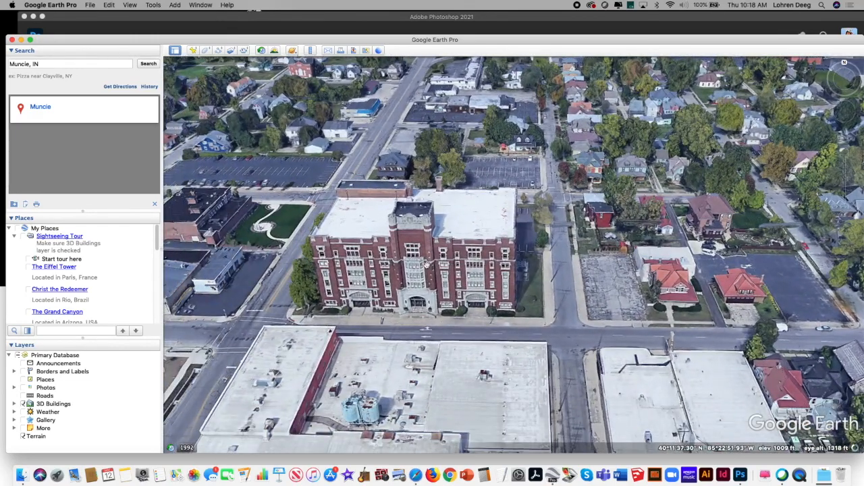
{"action": "left_click_drag", "start_coordinate": [436, 266], "coordinate": [406, 291]}
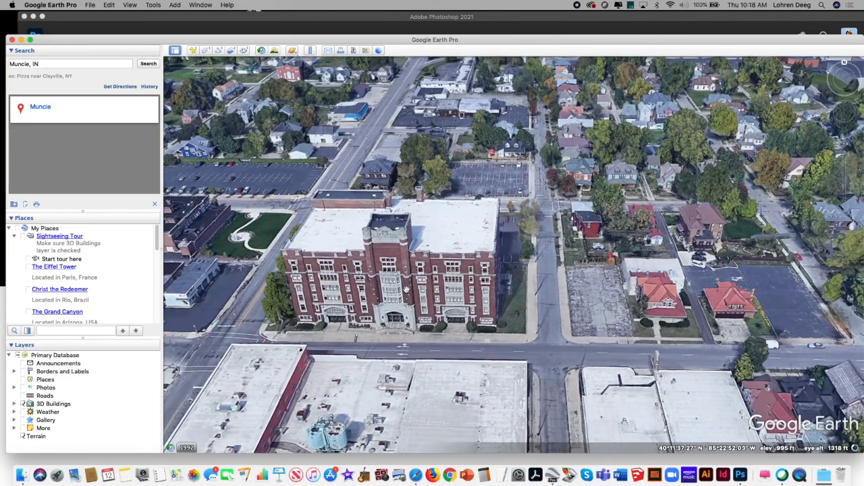
Step: Measure the brick building's corner from the ground to the roofline with a 3D path in feet, clear it, and close the ruler
{"action": "left_click", "coordinate": [310, 50]}
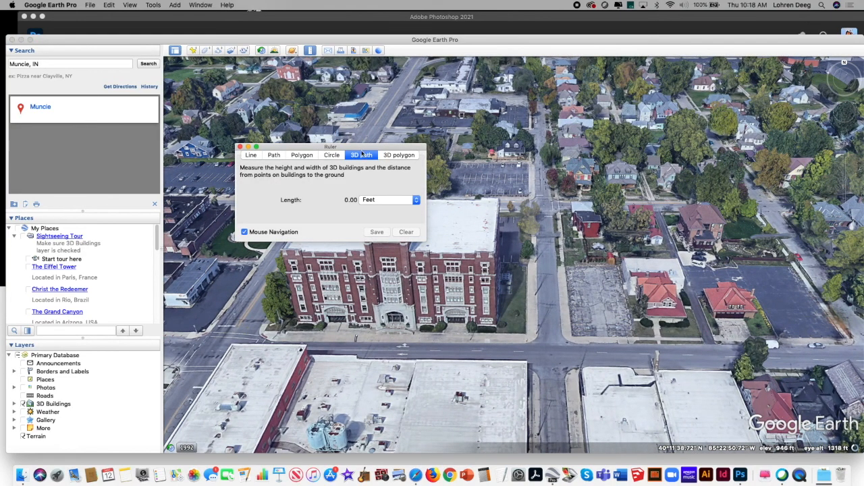
{"action": "left_click_drag", "start_coordinate": [354, 146], "coordinate": [301, 128]}
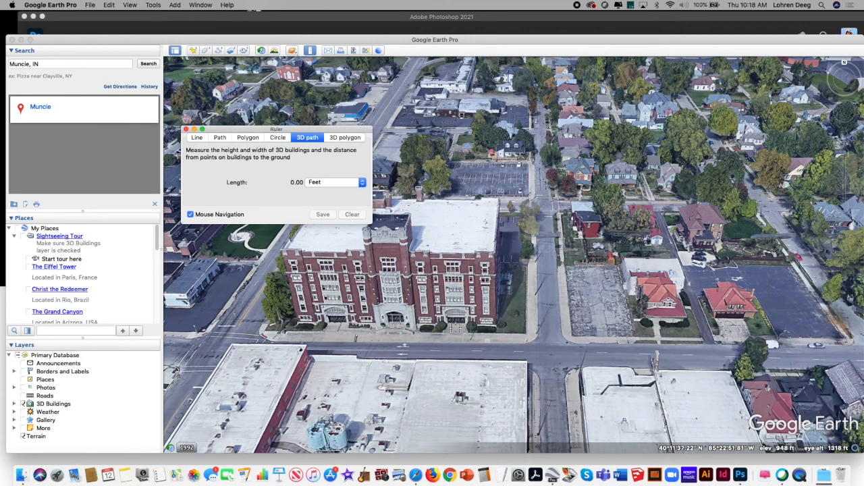
{"action": "left_click", "coordinate": [492, 330]}
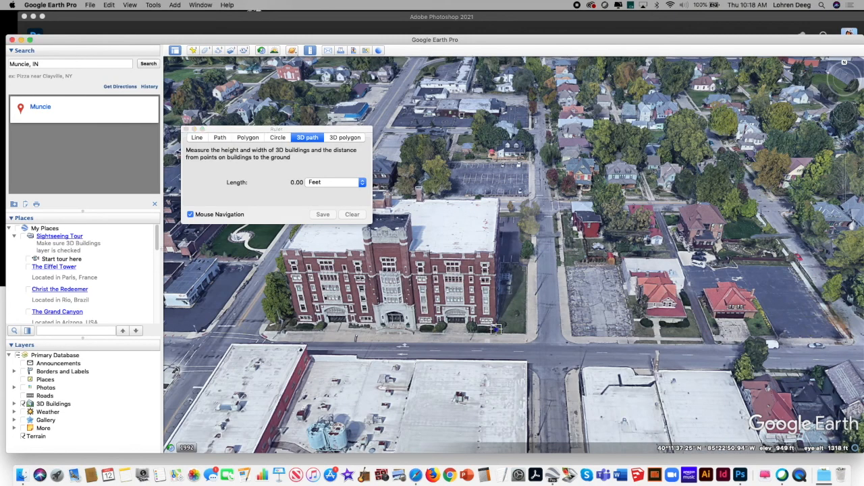
{"action": "left_click", "coordinate": [494, 253]}
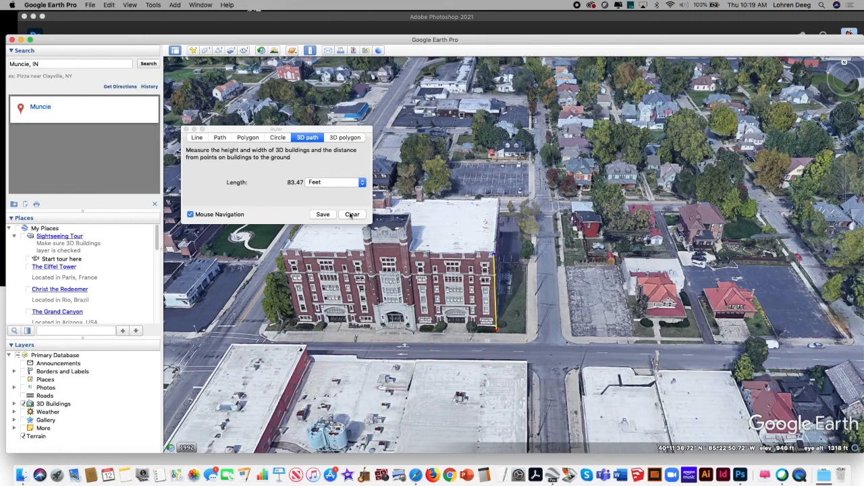
{"action": "left_click", "coordinate": [352, 215]}
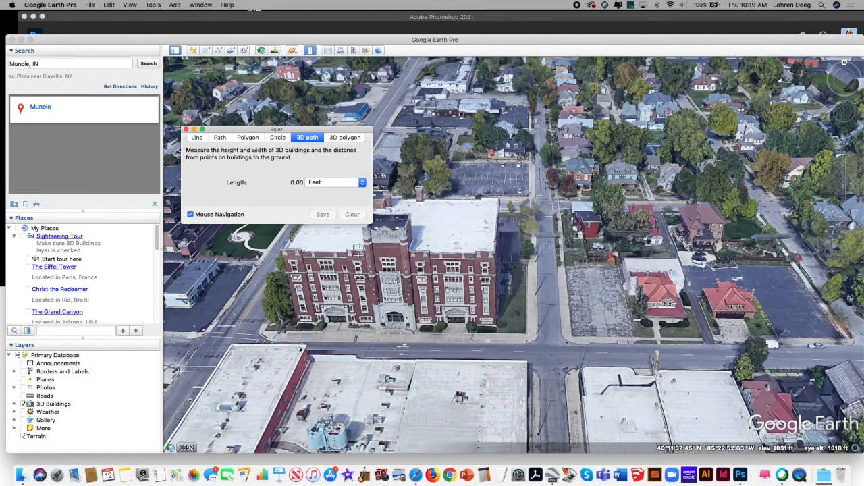
{"action": "left_click", "coordinate": [186, 129]}
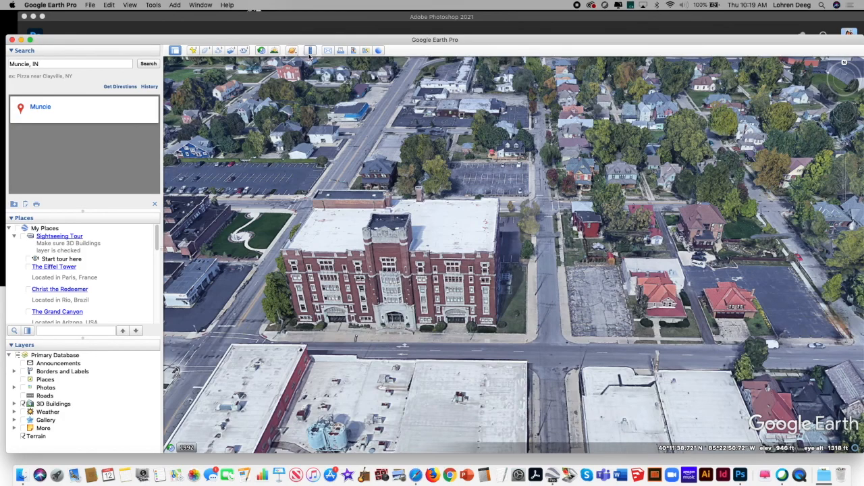
Step: Close the Google Earth Pro window and switch to Photoshop
{"action": "left_click_drag", "start_coordinate": [391, 39], "coordinate": [405, 38]}
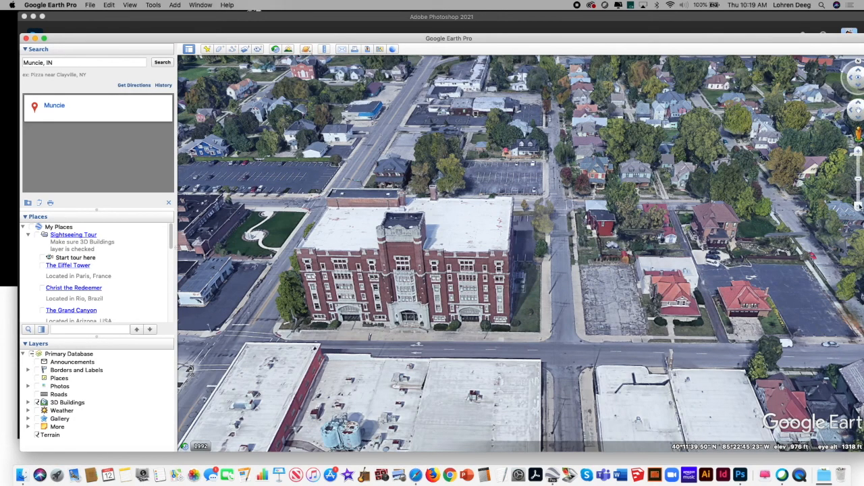
{"action": "left_click", "coordinate": [859, 209]}
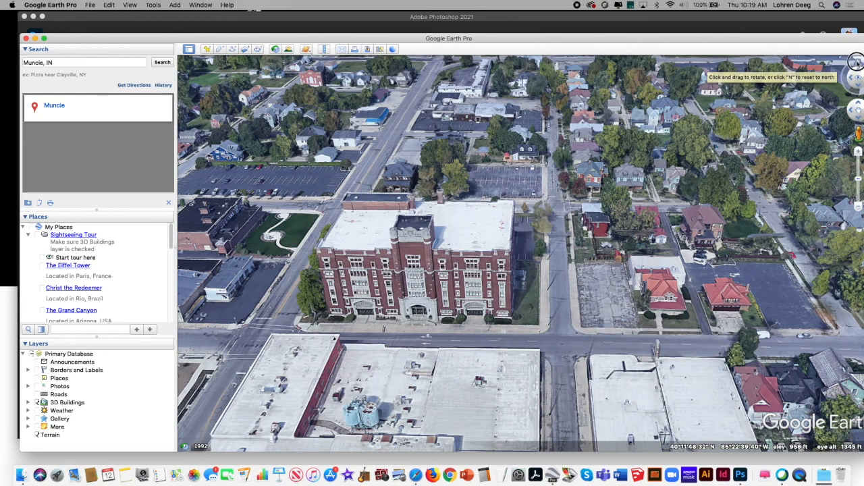
{"action": "left_click_drag", "start_coordinate": [854, 65], "coordinate": [850, 67]}
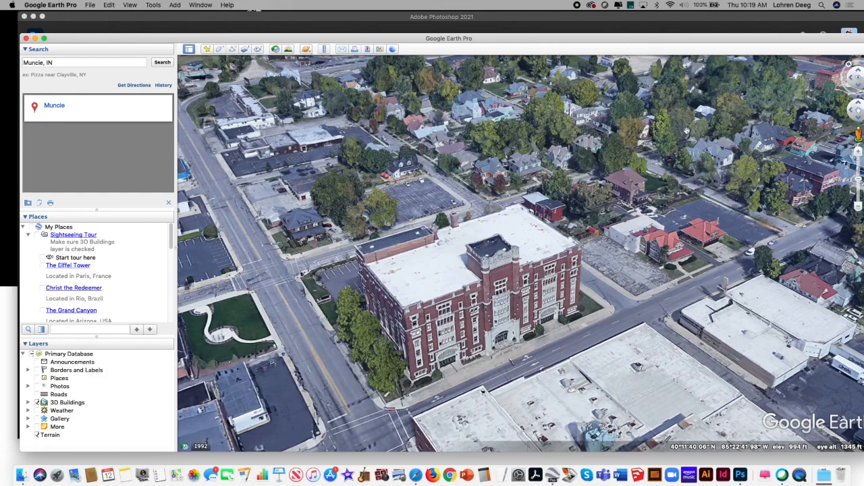
{"action": "left_click", "coordinate": [25, 38]}
{"action": "left_click", "coordinate": [462, 181]}
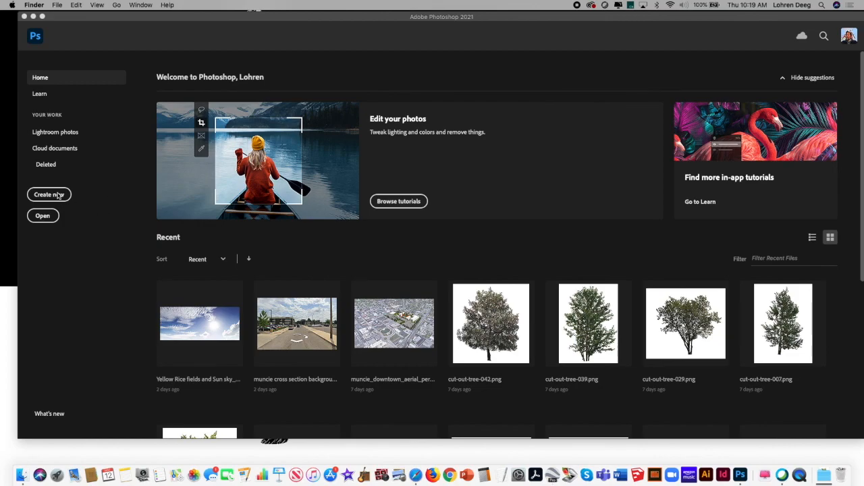
{"action": "left_click", "coordinate": [154, 24]}
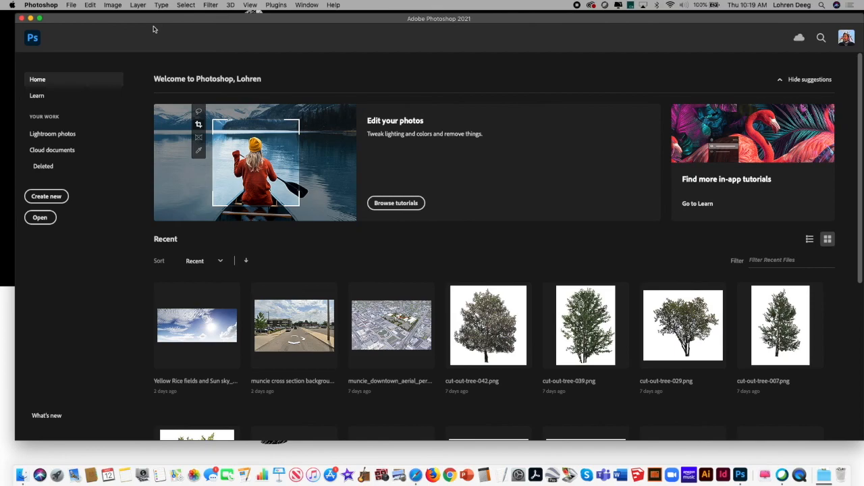
Step: Open East Charles Experiment F20.png from the Desktop
{"action": "left_click", "coordinate": [48, 196]}
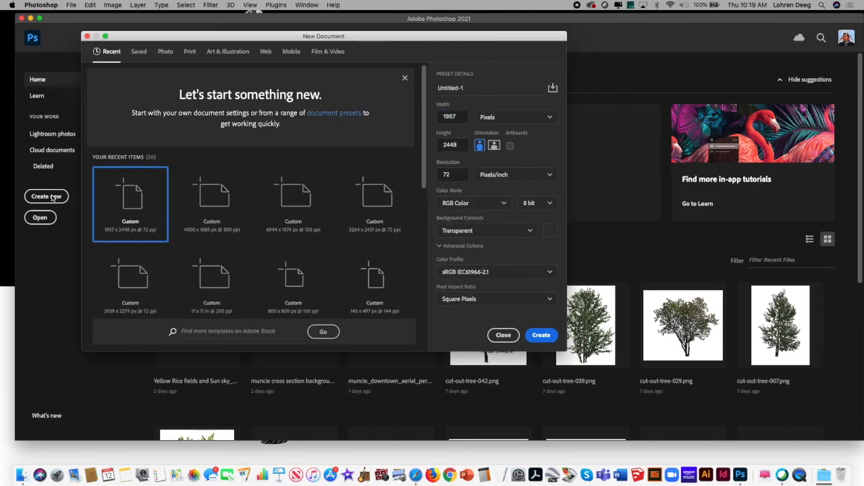
{"action": "left_click", "coordinate": [504, 335]}
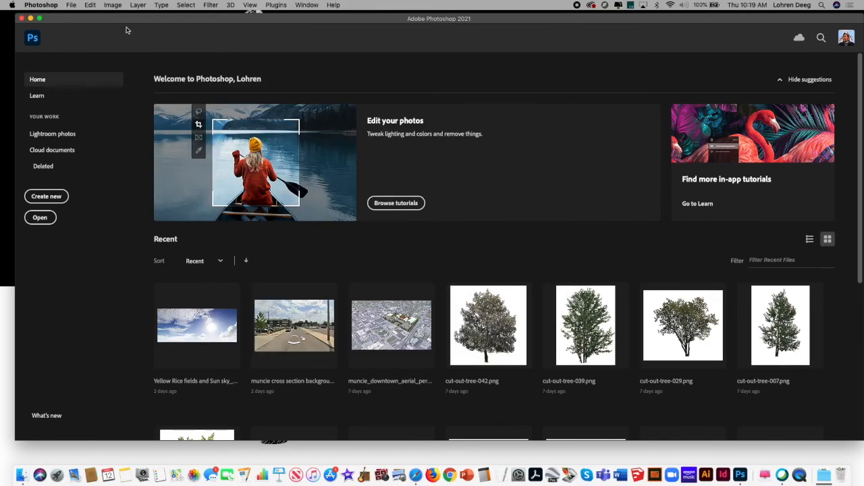
{"action": "left_click", "coordinate": [71, 5]}
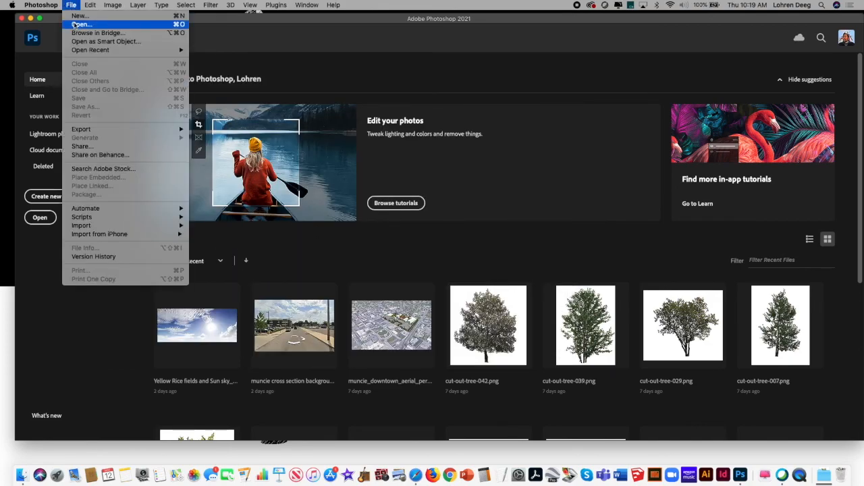
{"action": "left_click", "coordinate": [76, 24]}
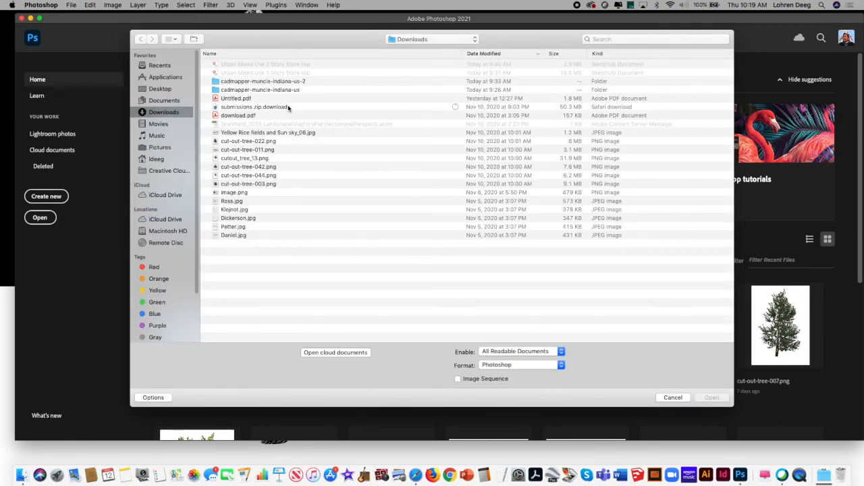
{"action": "left_click", "coordinate": [166, 88]}
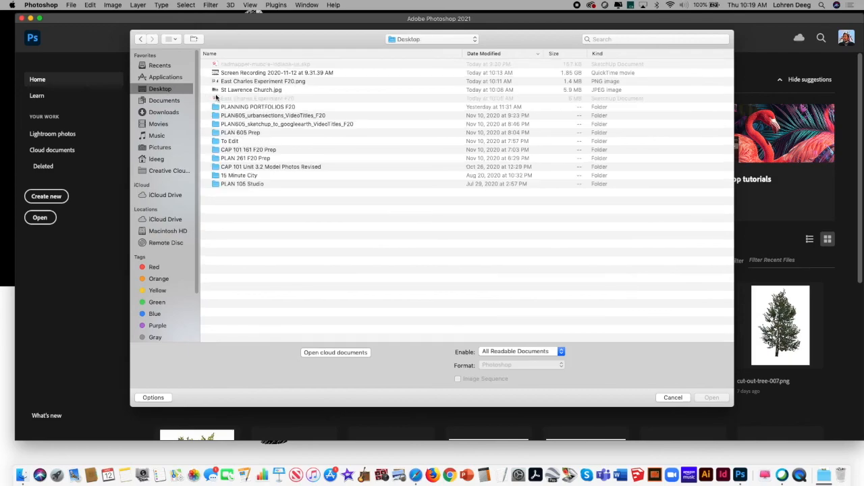
{"action": "left_click", "coordinate": [312, 86]}
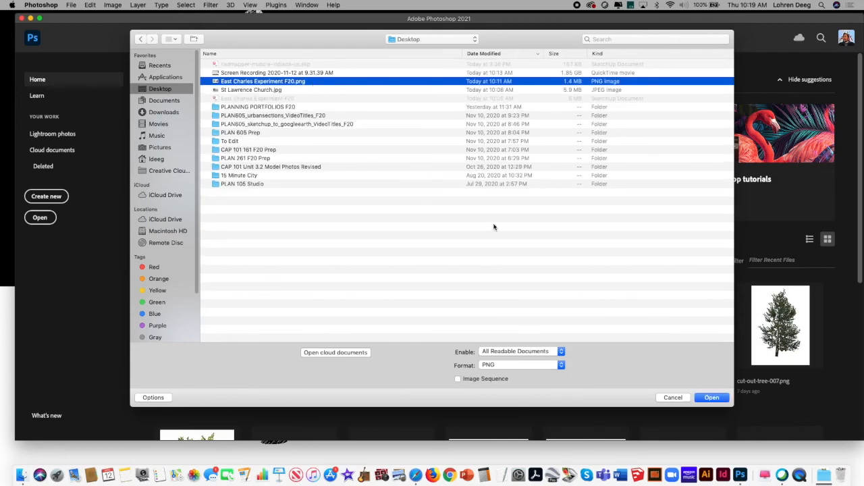
{"action": "left_click", "coordinate": [712, 397]}
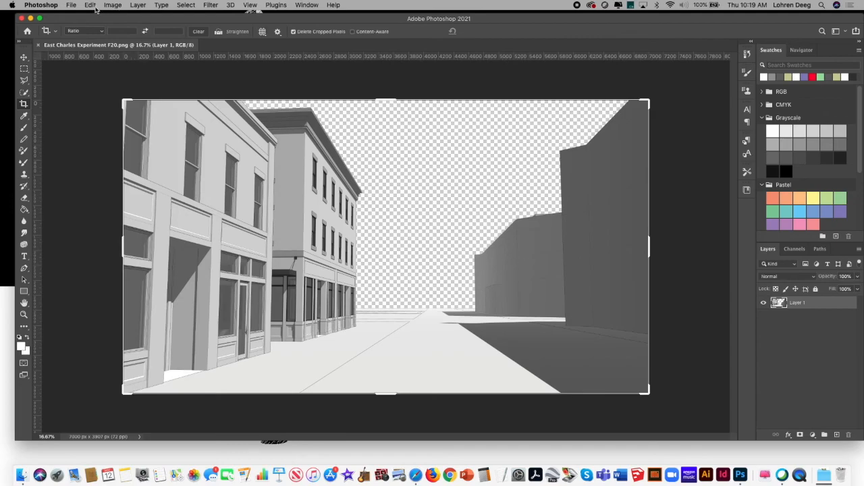
Step: Open St Lawrence Church.jpg from the Desktop as a second document
{"action": "left_click", "coordinate": [71, 6]}
{"action": "left_click", "coordinate": [81, 25]}
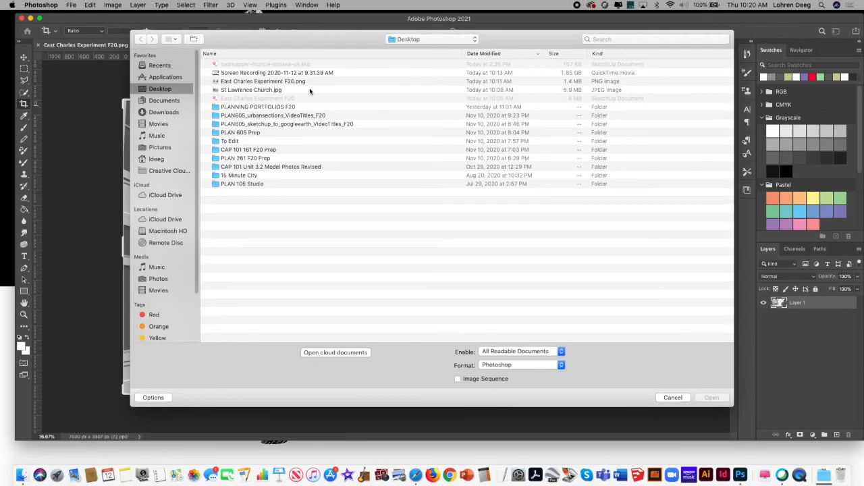
{"action": "left_click", "coordinate": [277, 89]}
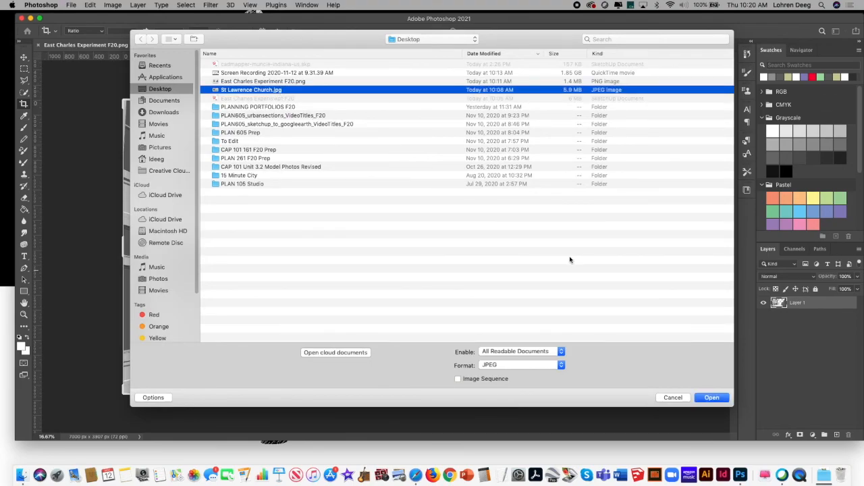
{"action": "left_click", "coordinate": [711, 397]}
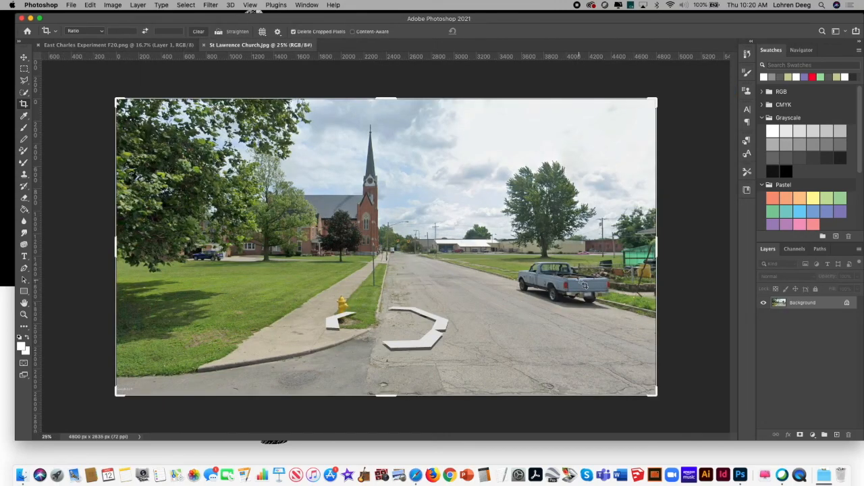
Step: Convert the church photo's locked Background into a regular layer with the default settings
{"action": "left_click", "coordinate": [24, 69]}
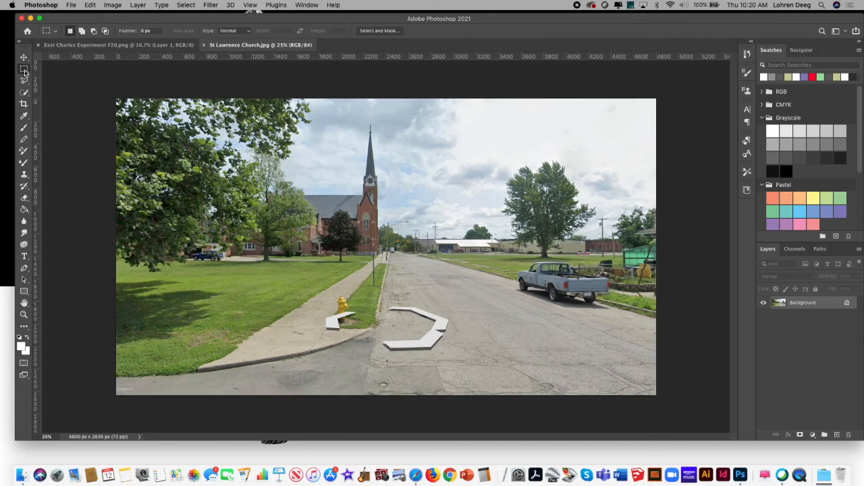
{"action": "double_click", "coordinate": [816, 304]}
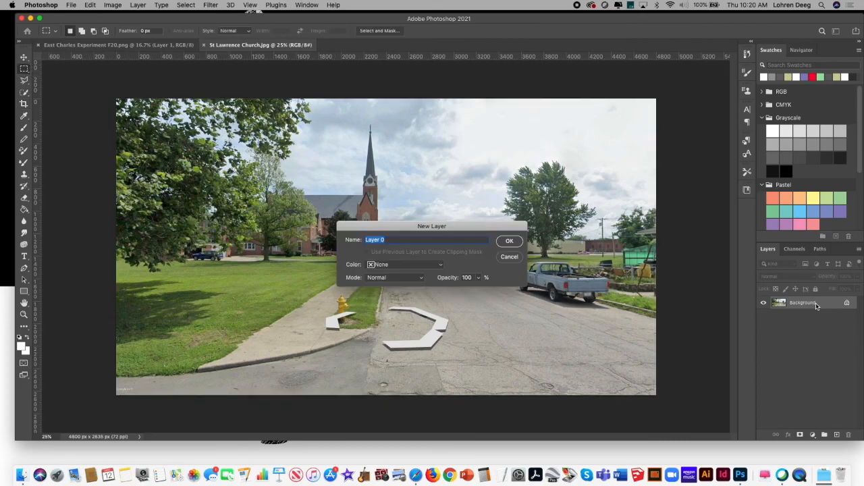
{"action": "left_click", "coordinate": [509, 241]}
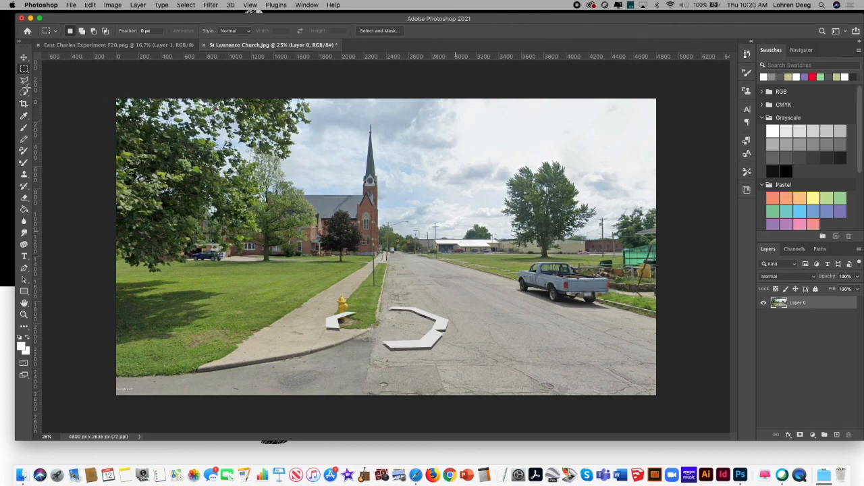
Step: Select the whole sky in the church photo with the Quick Selection tool, delete it, and clear the selection
{"action": "left_click", "coordinate": [27, 94]}
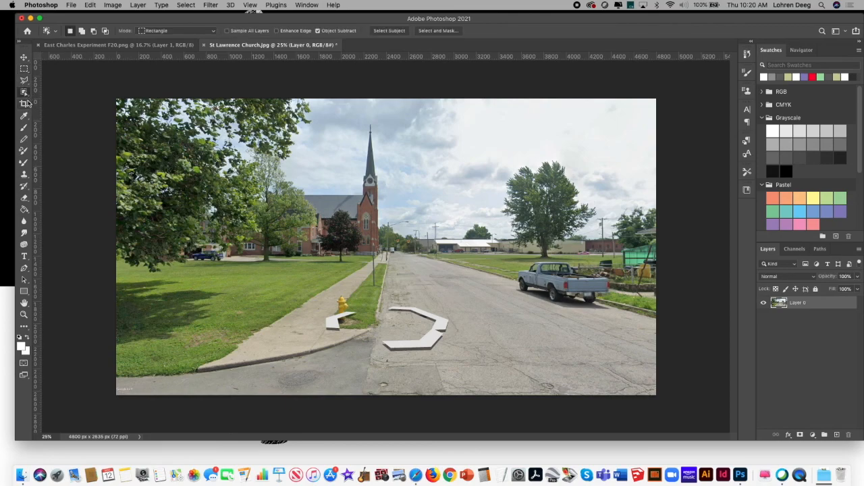
{"action": "left_click", "coordinate": [24, 93]}
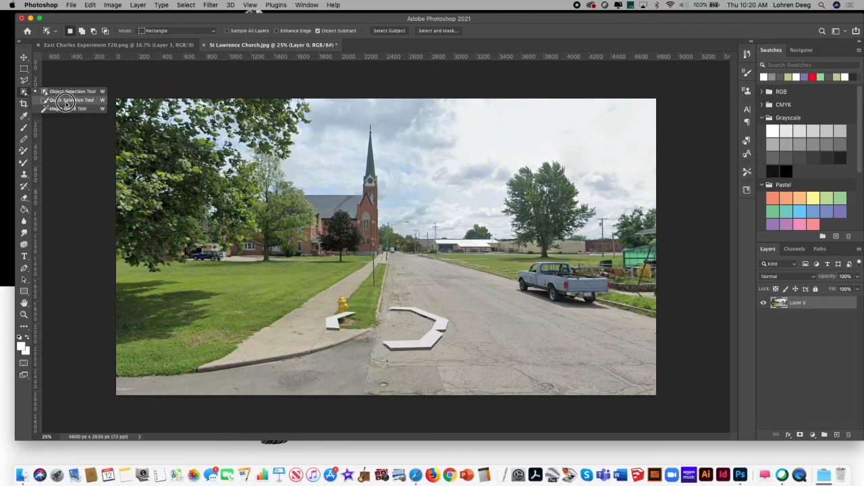
{"action": "left_click", "coordinate": [64, 100]}
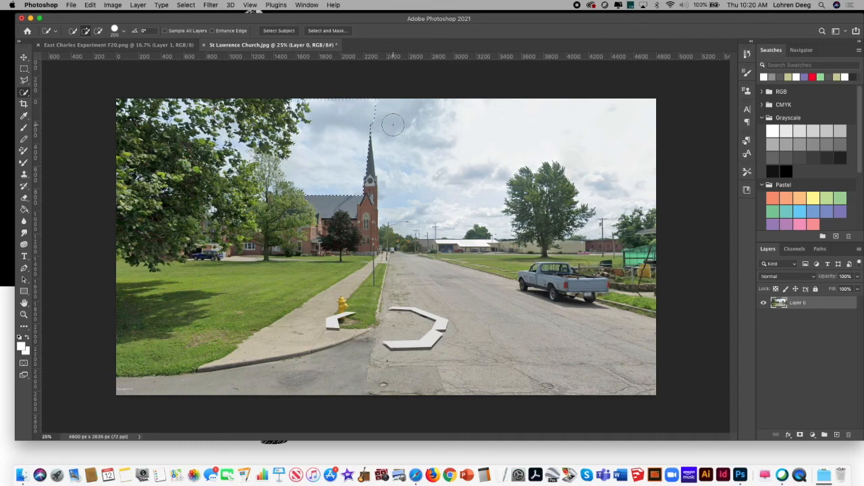
{"action": "mouse_move", "coordinate": [398, 126]}
{"action": "left_mouse_down"}
{"action": "mouse_move", "coordinate": [421, 143]}
{"action": "mouse_move", "coordinate": [463, 145]}
{"action": "mouse_move", "coordinate": [485, 132]}
{"action": "left_mouse_up"}
{"action": "left_click", "coordinate": [272, 123]}
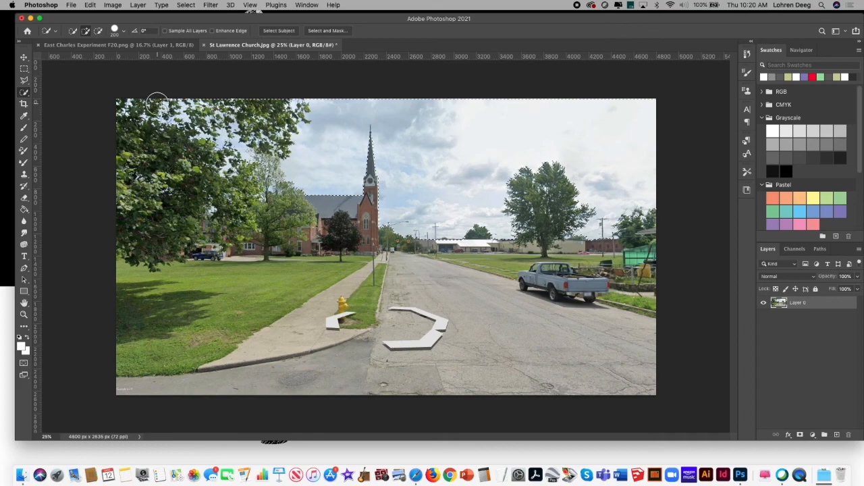
{"action": "key", "text": "BackSpace"}
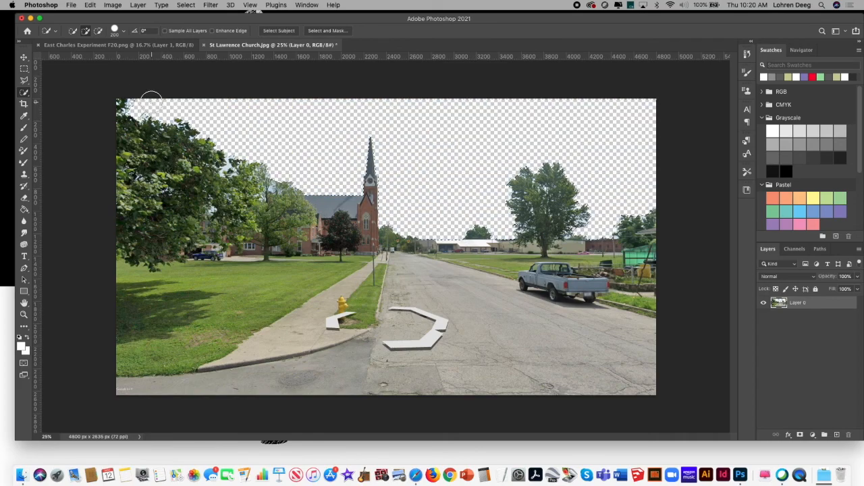
{"action": "left_click", "coordinate": [185, 5]}
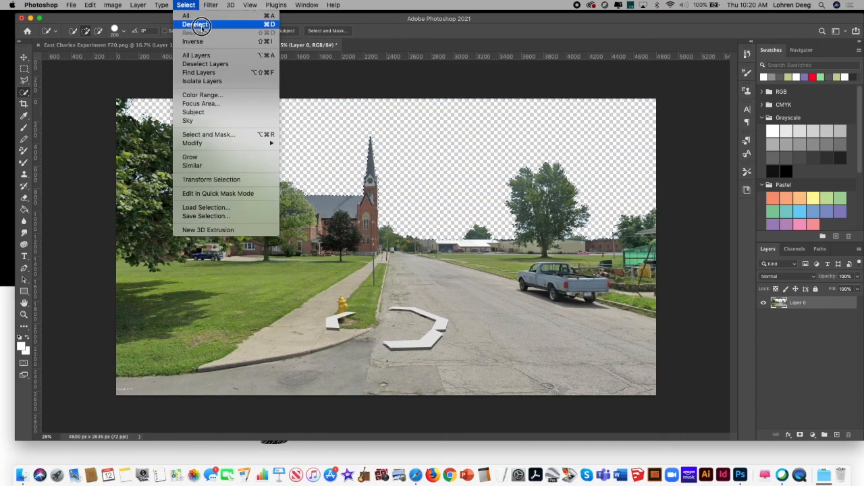
{"action": "left_click", "coordinate": [196, 25]}
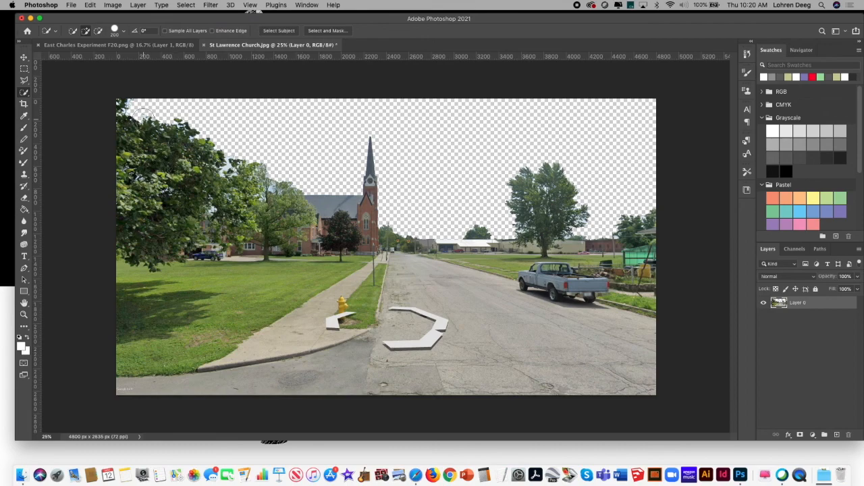
Step: Crop the lower foreground off the church photo, cutting through the road just below the parked pickup truck
{"action": "left_click", "coordinate": [24, 105]}
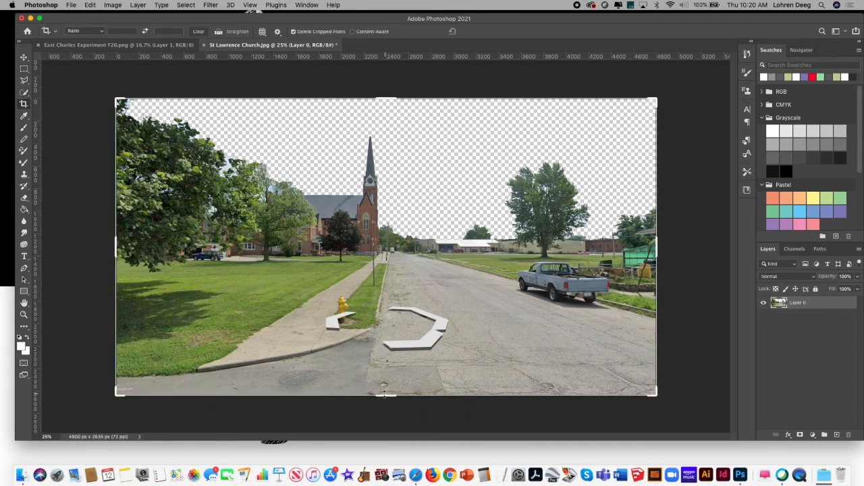
{"action": "left_click_drag", "start_coordinate": [382, 393], "coordinate": [404, 349]}
{"action": "key", "text": "Return"}
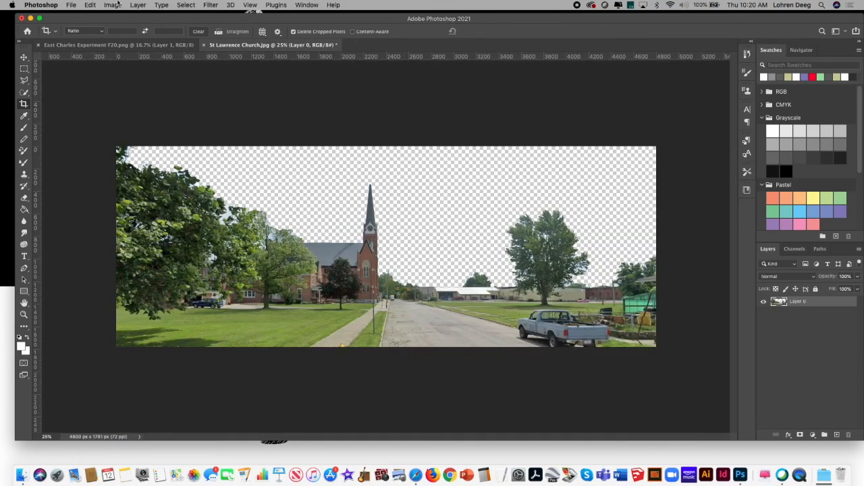
Step: Save the church photo to the Desktop as a PNG copy named St Lawrence Church.png with medium file size, and try to close the photo
{"action": "left_click", "coordinate": [71, 5]}
{"action": "left_click", "coordinate": [110, 109]}
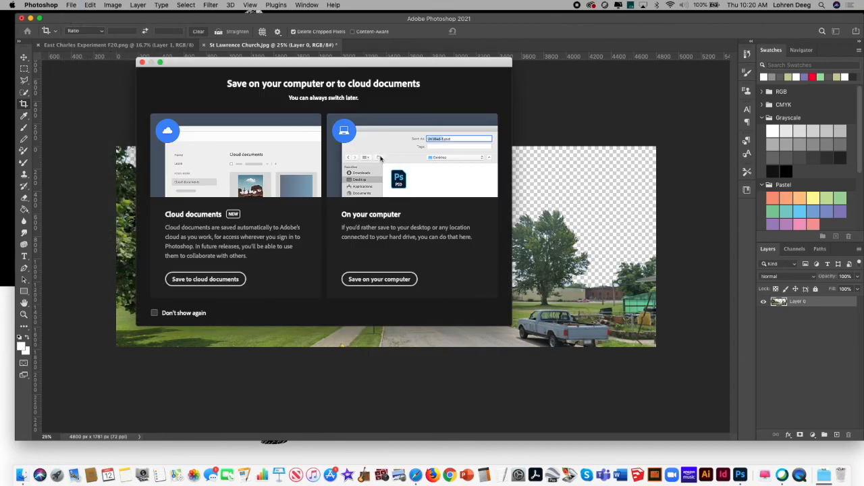
{"action": "left_click", "coordinate": [383, 280]}
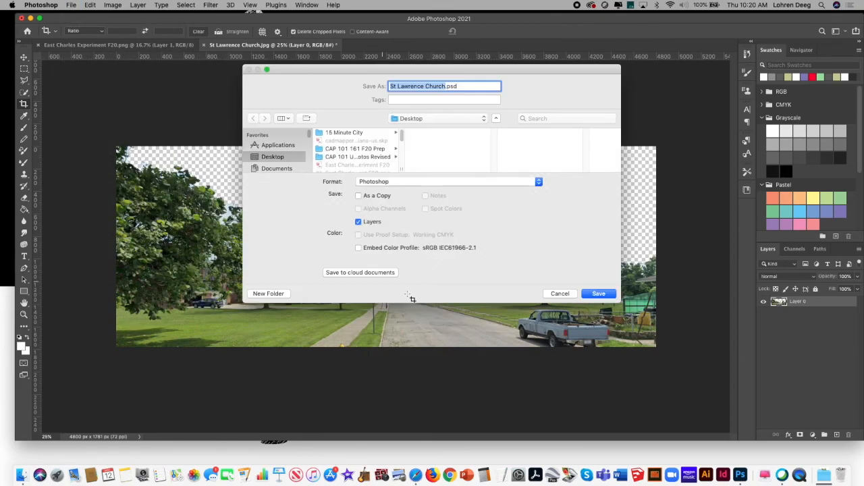
{"action": "left_click", "coordinate": [439, 183]}
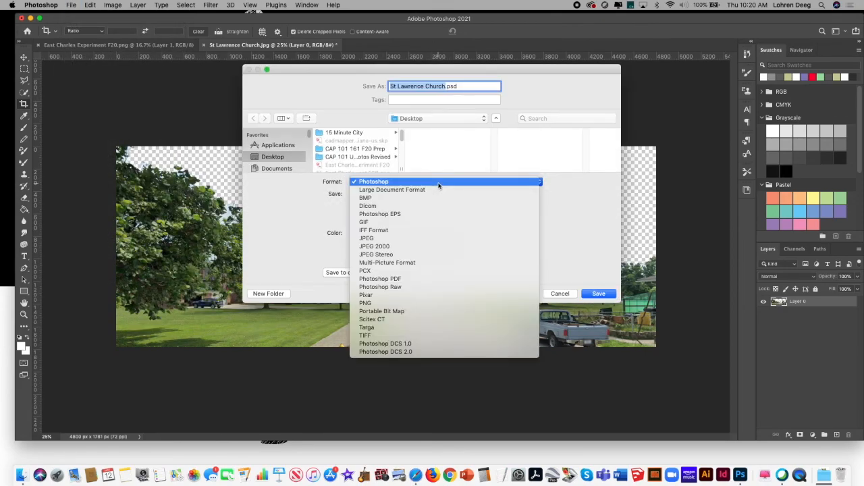
{"action": "left_click", "coordinate": [437, 302]}
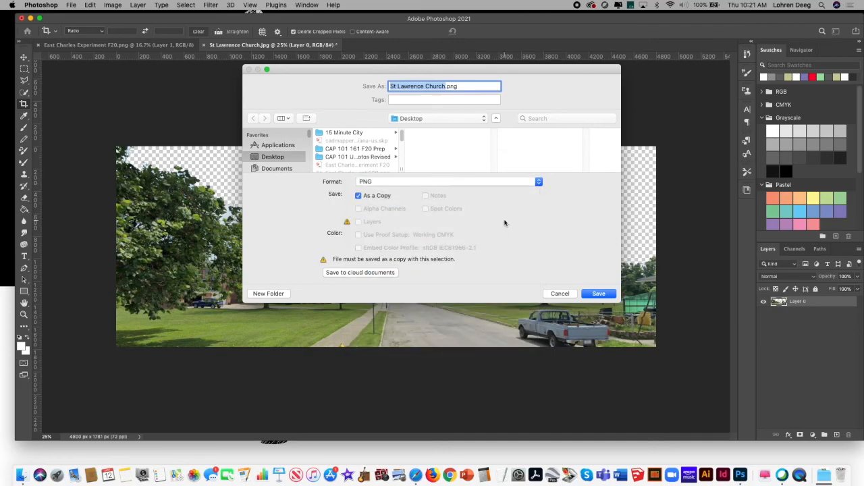
{"action": "left_click", "coordinate": [598, 294]}
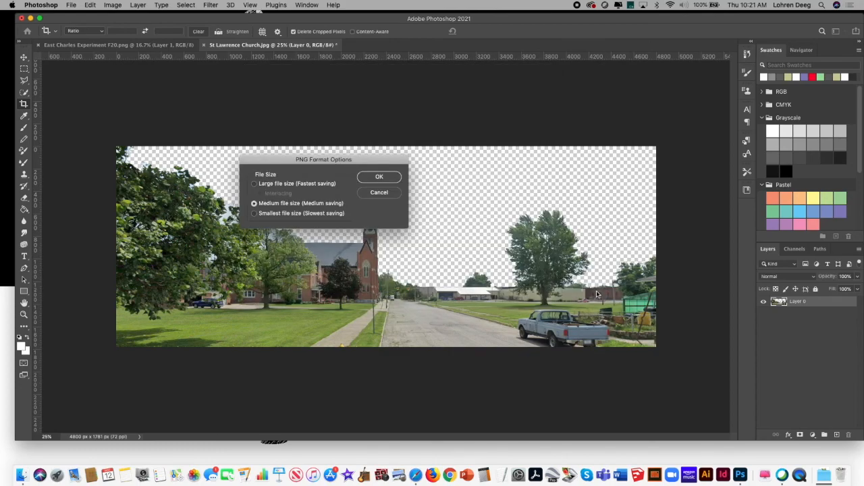
{"action": "left_click", "coordinate": [379, 177]}
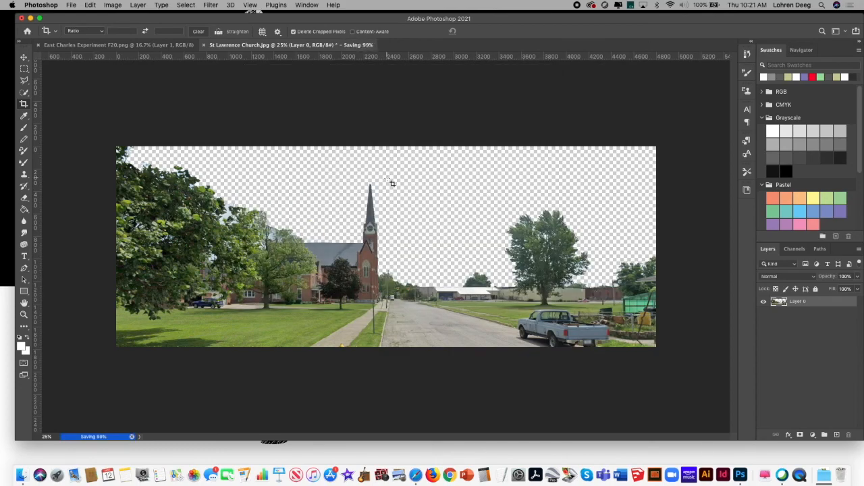
{"action": "left_click", "coordinate": [204, 45]}
{"action": "left_click", "coordinate": [500, 164]}
Step: Add a new layer named "St Lawrence" to the East Charles Experiment F20.png document
{"action": "left_click", "coordinate": [155, 45]}
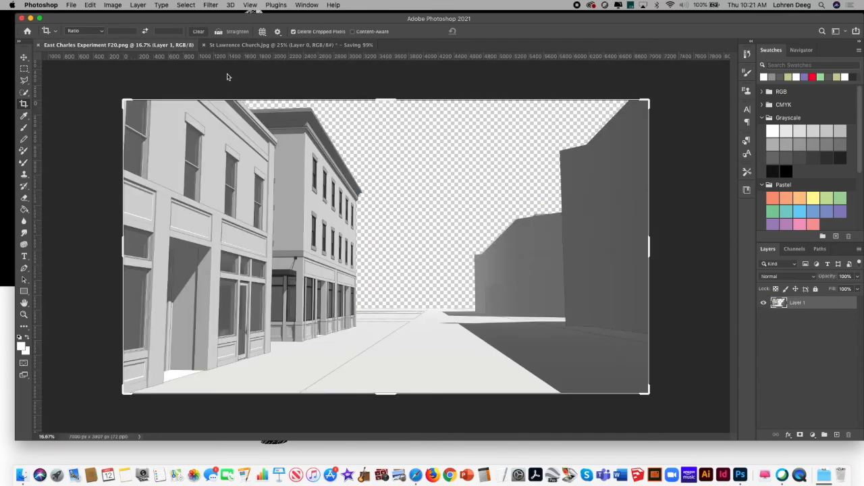
{"action": "left_click", "coordinate": [696, 302]}
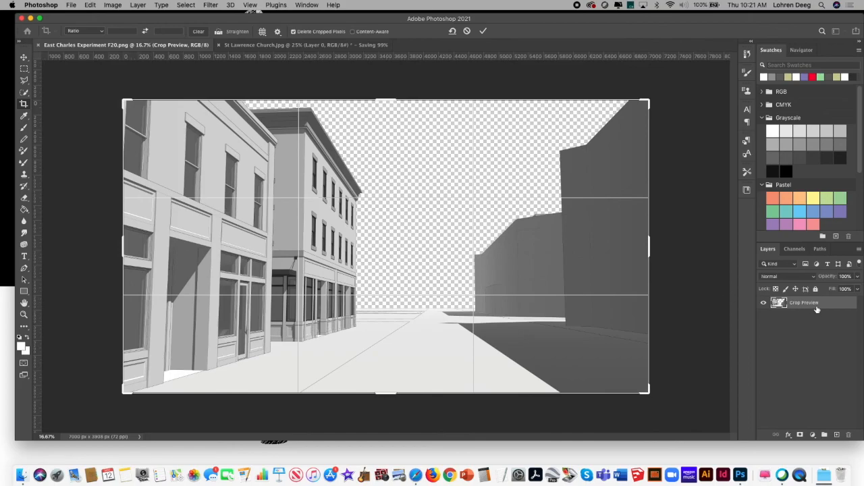
{"action": "key", "text": "Return"}
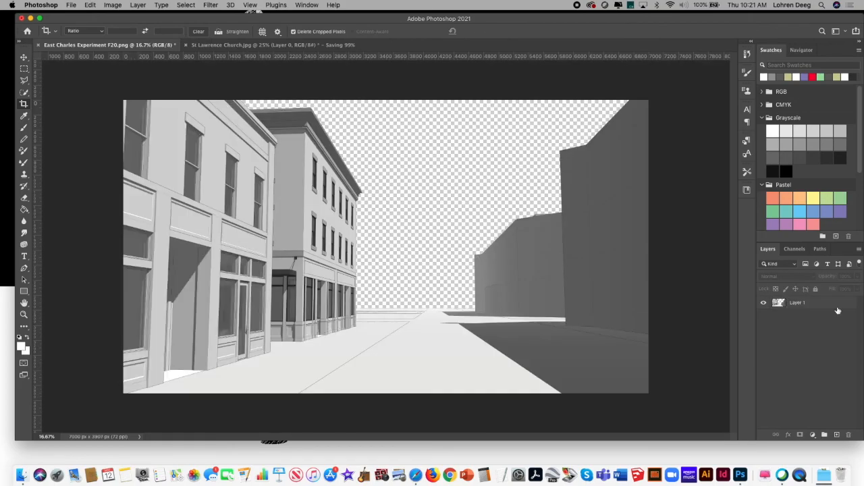
{"action": "left_click", "coordinate": [859, 249]}
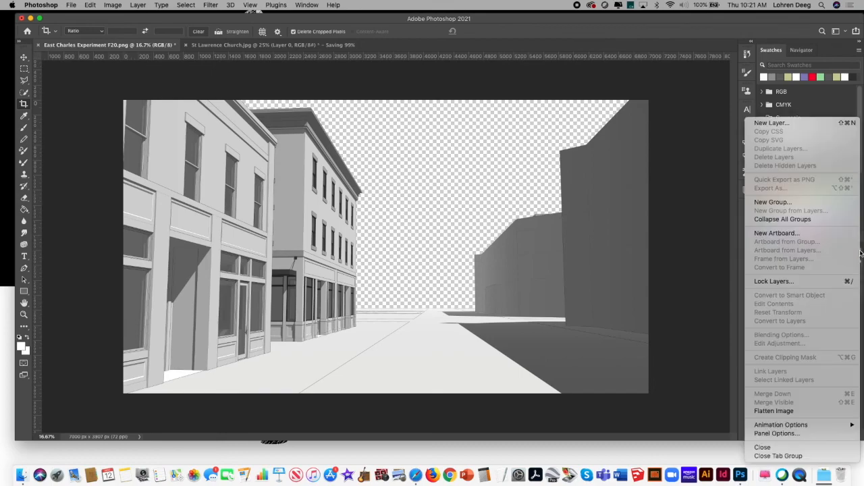
{"action": "left_click", "coordinate": [797, 124]}
{"action": "type", "text": "St Lawrence"}
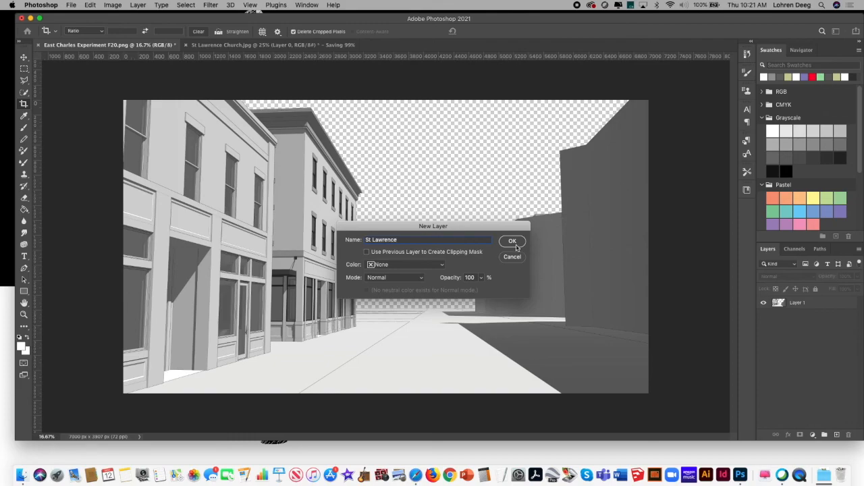
{"action": "left_click", "coordinate": [515, 246]}
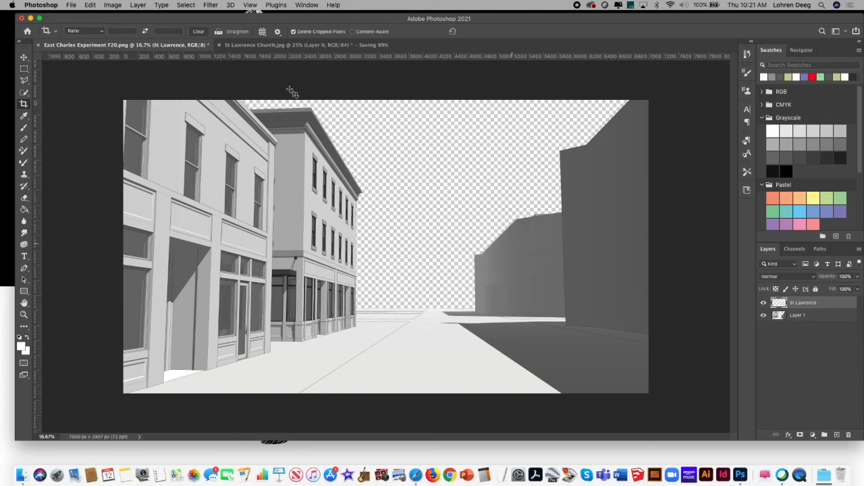
Step: Close the St Lawrence Church.jpg document without saving its changes
{"action": "left_click", "coordinate": [265, 47]}
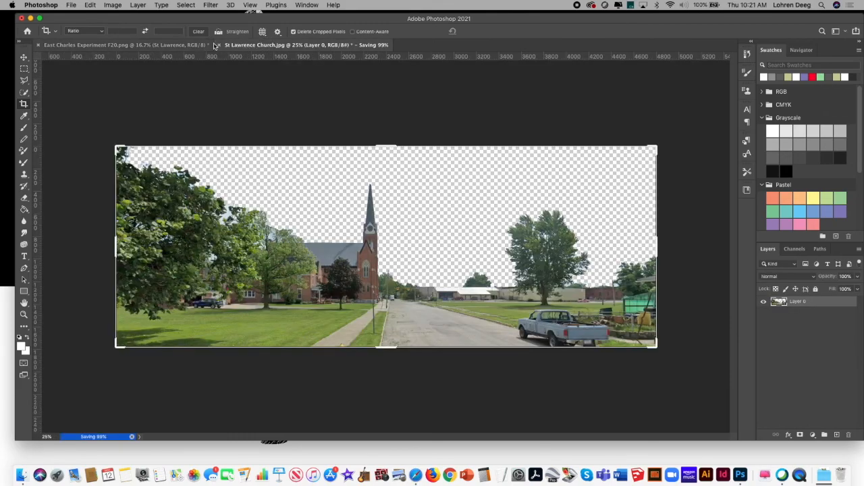
{"action": "left_click", "coordinate": [219, 46]}
{"action": "left_click", "coordinate": [499, 164]}
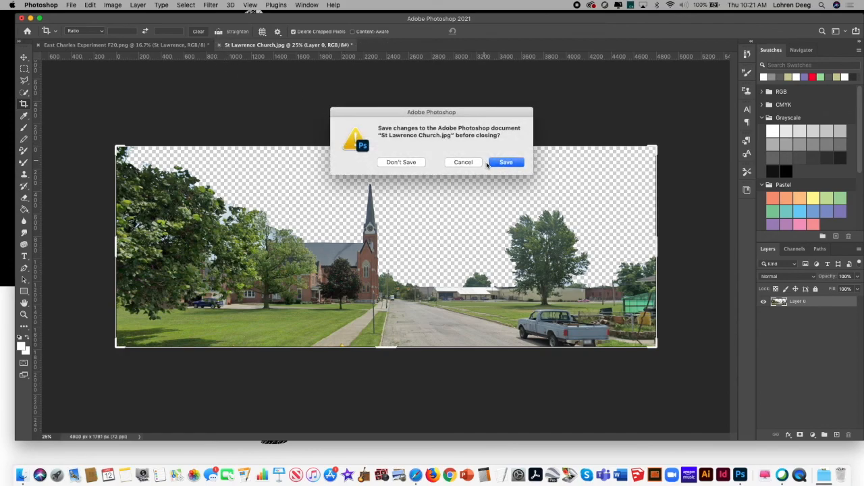
{"action": "left_click", "coordinate": [412, 165]}
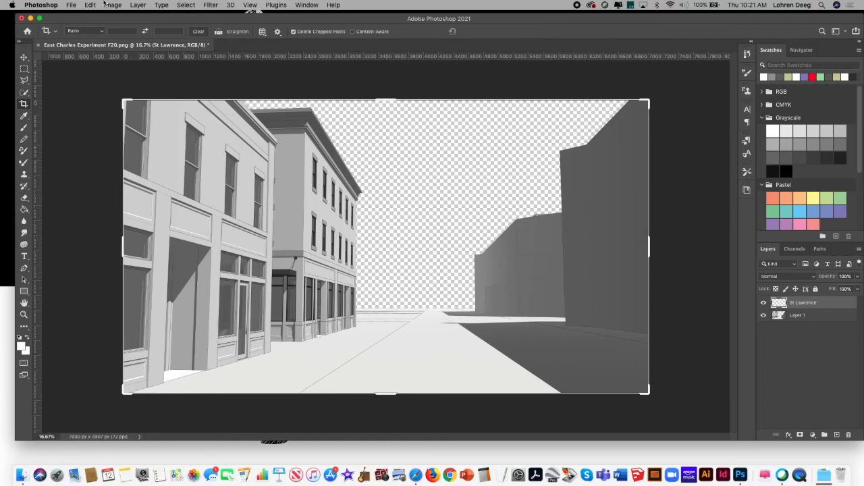
Step: Place St Lawrence Church.png from the Desktop as an embedded image in the streetscape at its default size
{"action": "left_click", "coordinate": [71, 5]}
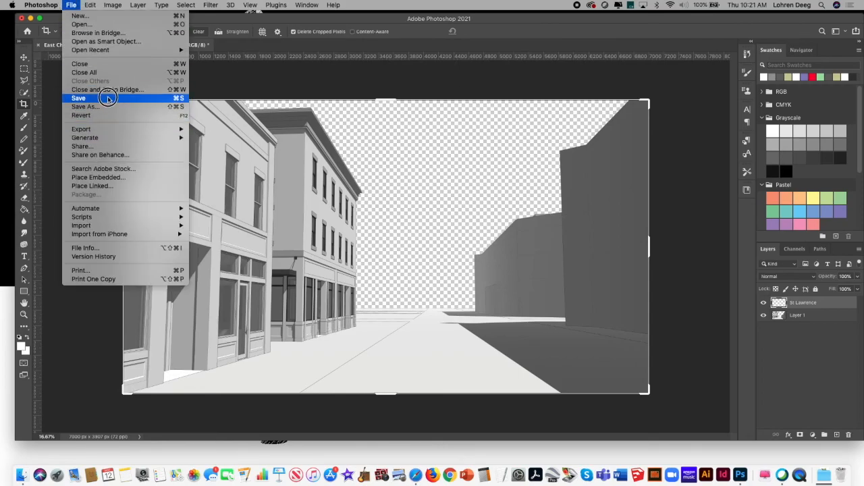
{"action": "left_click", "coordinate": [108, 177]}
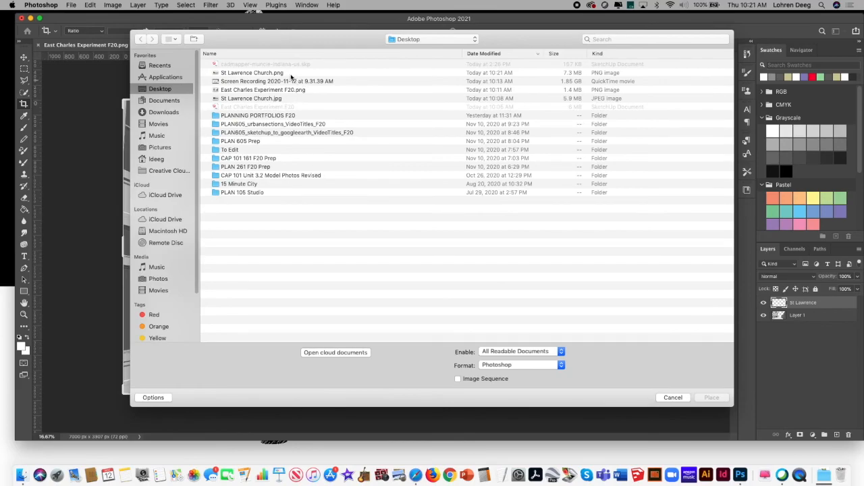
{"action": "left_click", "coordinate": [287, 73]}
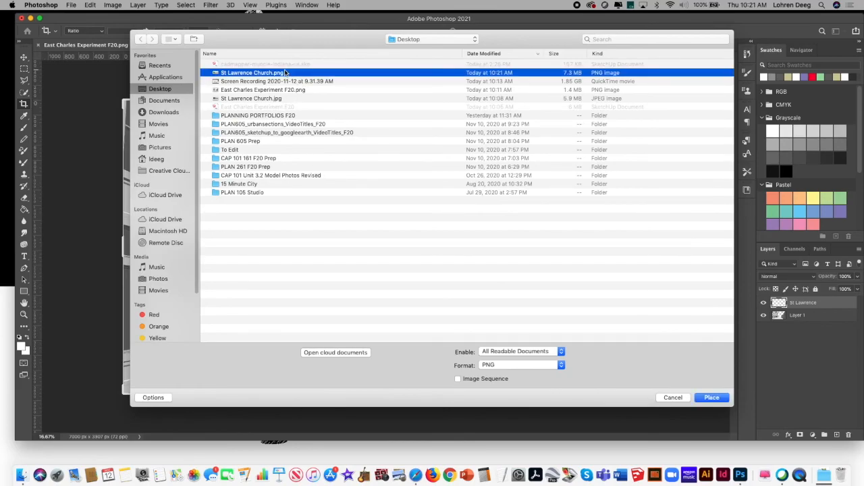
{"action": "left_click", "coordinate": [711, 398]}
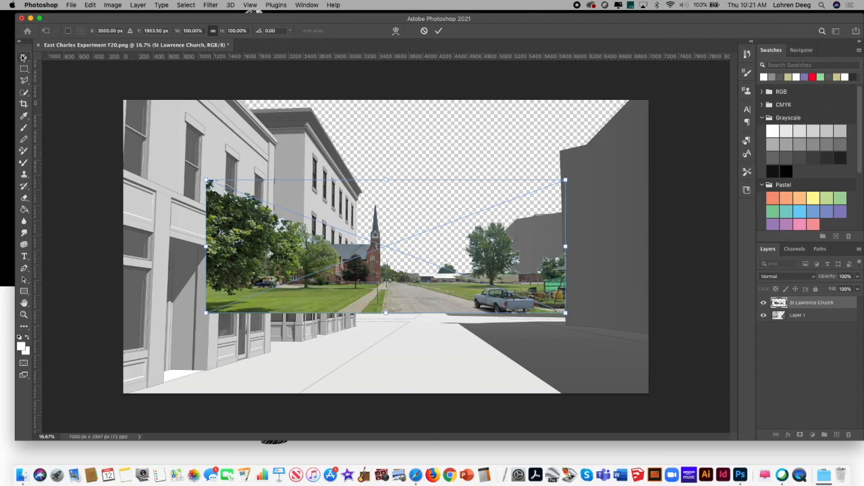
{"action": "key", "text": "Return"}
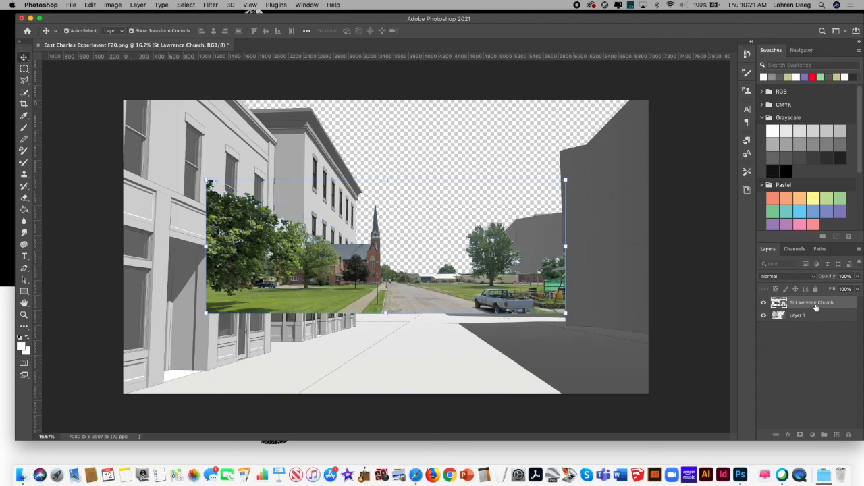
Step: Put the St Lawrence Church layer beneath Layer 1 and shift the church into the open gap at the street's end
{"action": "left_click_drag", "start_coordinate": [817, 307], "coordinate": [780, 326]}
{"action": "left_click_drag", "start_coordinate": [394, 265], "coordinate": [406, 284]}
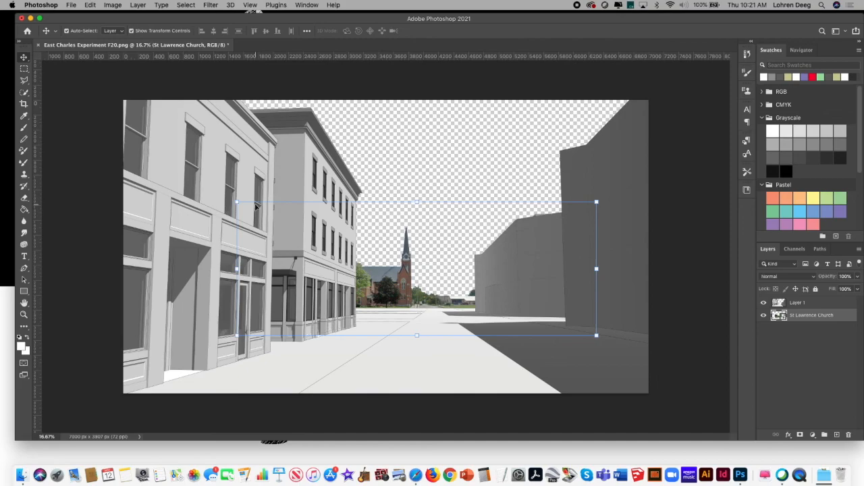
Step: Enlarge and reposition the church photo so the church and its steeple fill the gap beside the buildings at the street's end
{"action": "left_click_drag", "start_coordinate": [238, 201], "coordinate": [199, 187]}
{"action": "left_click_drag", "start_coordinate": [382, 274], "coordinate": [408, 279]}
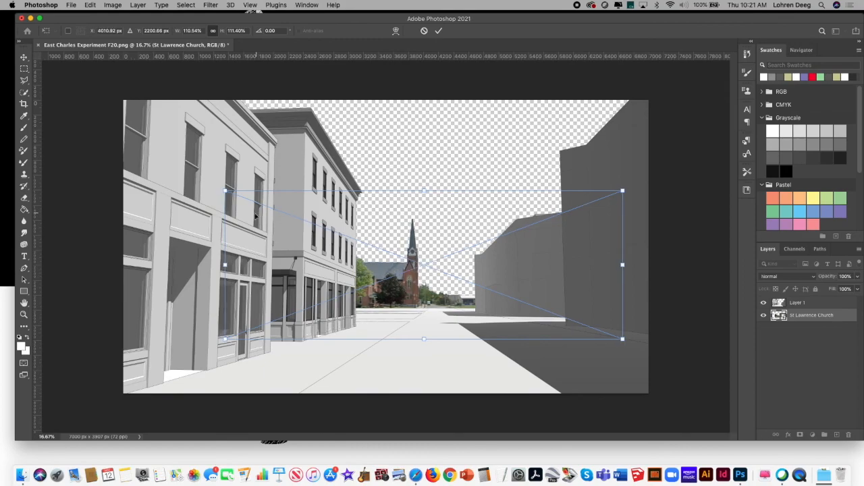
{"action": "left_click_drag", "start_coordinate": [225, 191], "coordinate": [158, 154]}
{"action": "left_click_drag", "start_coordinate": [626, 250], "coordinate": [703, 254]}
{"action": "key", "text": "Return"}
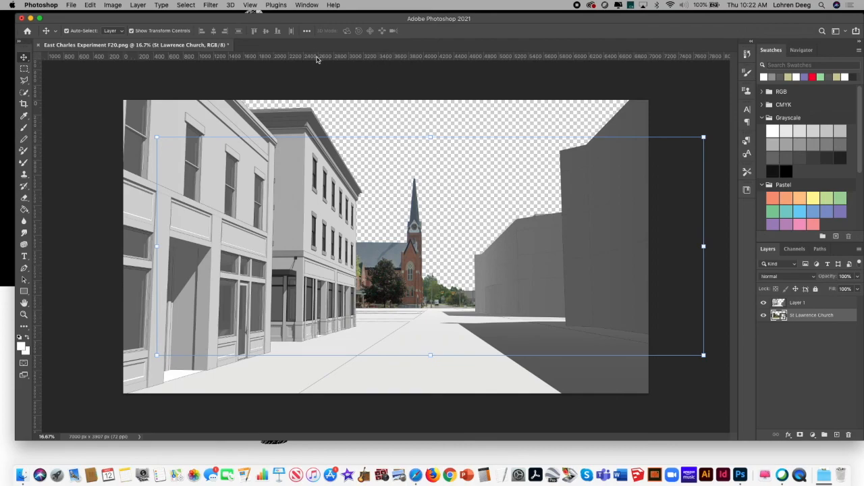
{"action": "left_click", "coordinate": [305, 5]}
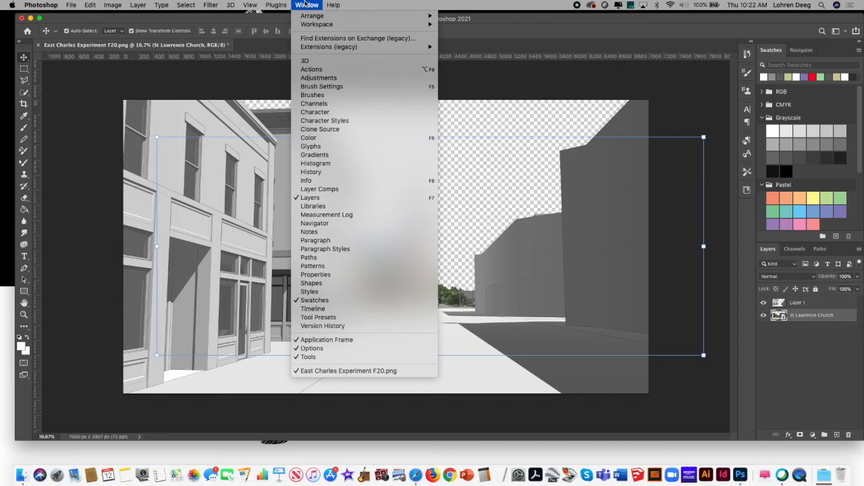
{"action": "mouse_move", "coordinate": [276, 5]}
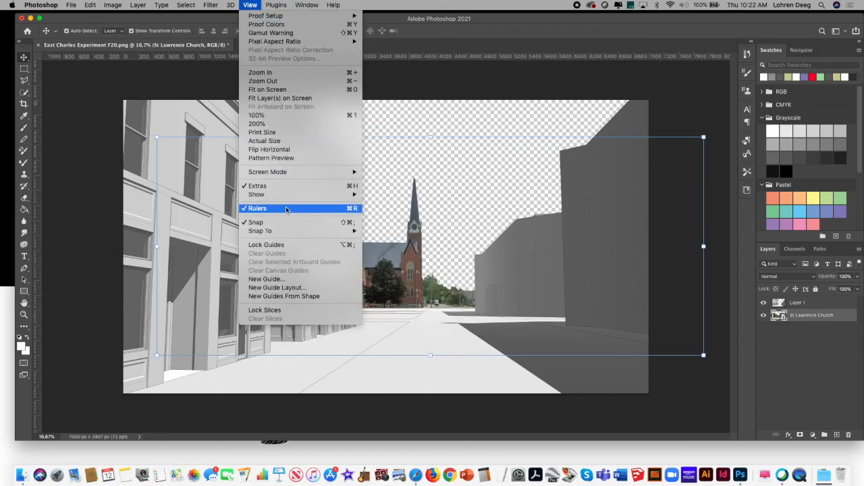
{"action": "left_click", "coordinate": [477, 62]}
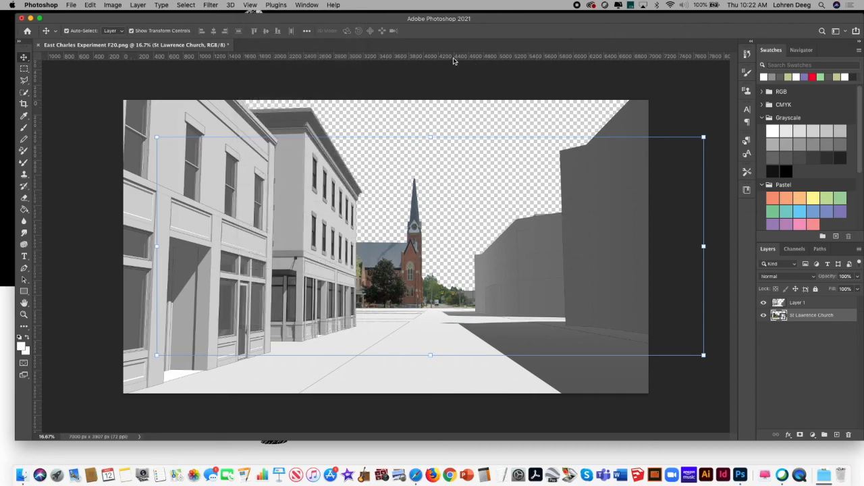
Step: Place a horizontal guide along the street's horizon line, at about Y 2,700 px
{"action": "left_click_drag", "start_coordinate": [432, 59], "coordinate": [244, 303]}
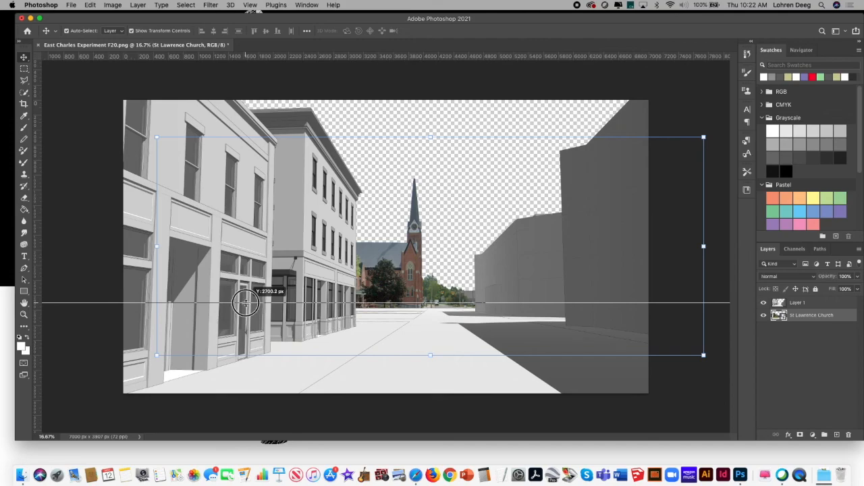
{"action": "left_click_drag", "start_coordinate": [245, 303], "coordinate": [241, 301]}
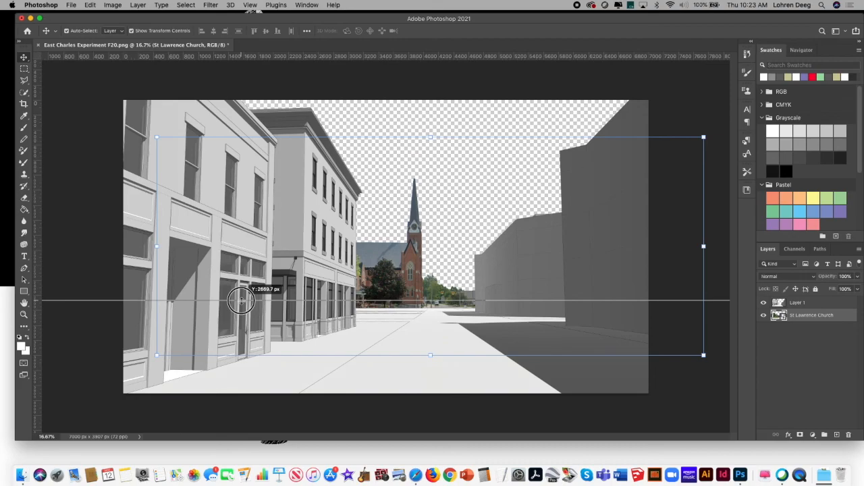
{"action": "left_click_drag", "start_coordinate": [241, 301], "coordinate": [242, 301]}
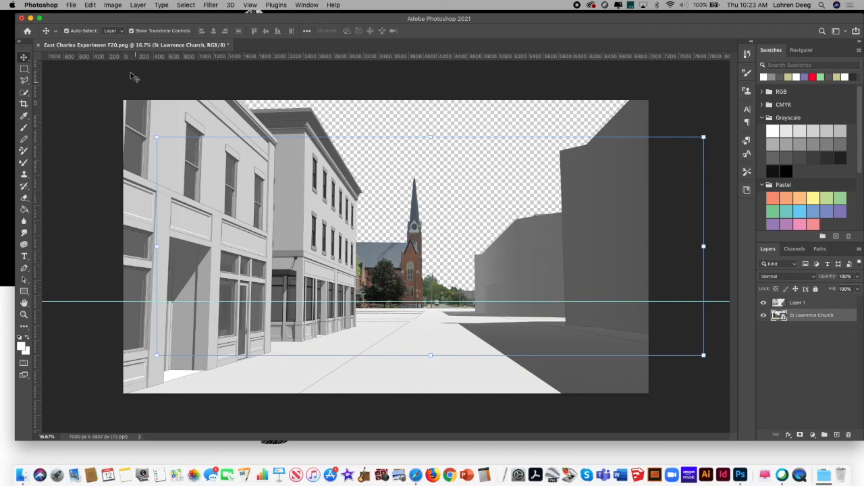
{"action": "left_click", "coordinate": [67, 102]}
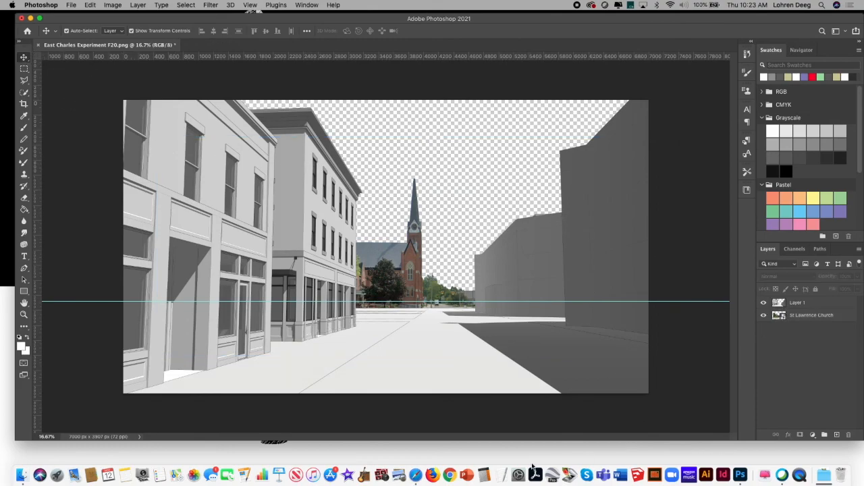
Step: Switch to Safari and open the Ball State Box site
{"action": "left_click", "coordinate": [415, 474]}
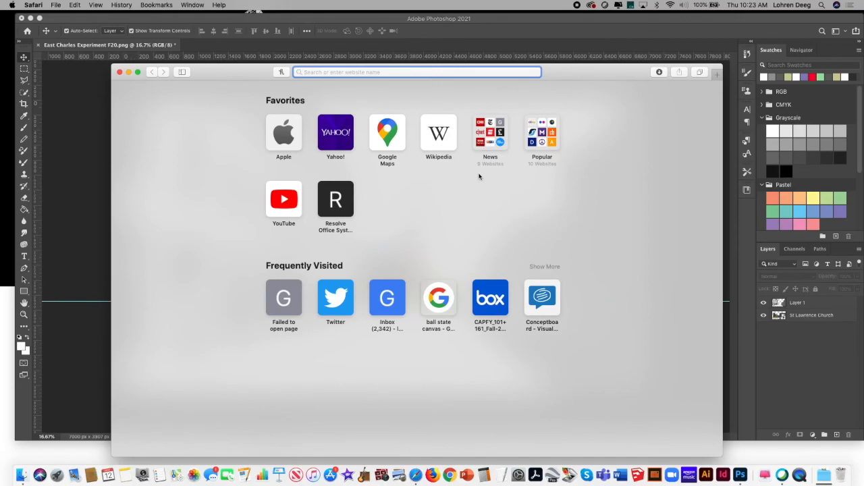
{"action": "type", "text": "ba"}
{"action": "key", "text": "Return"}
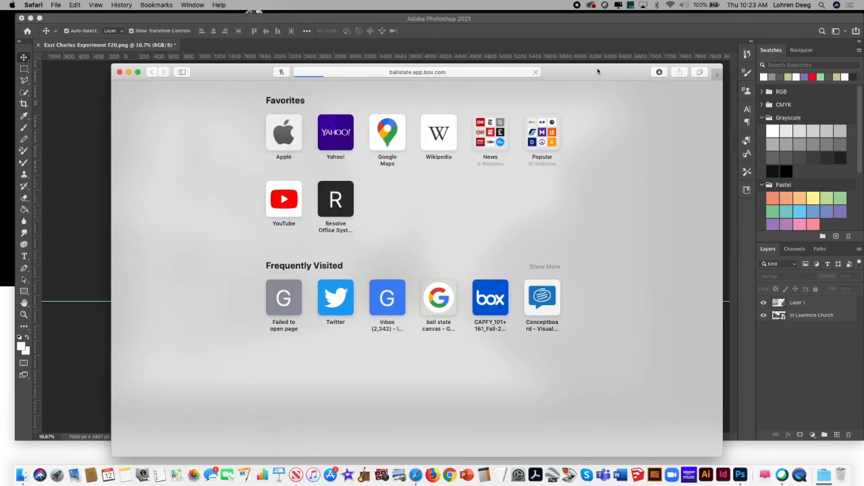
{"action": "left_click_drag", "start_coordinate": [598, 70], "coordinate": [612, 70]}
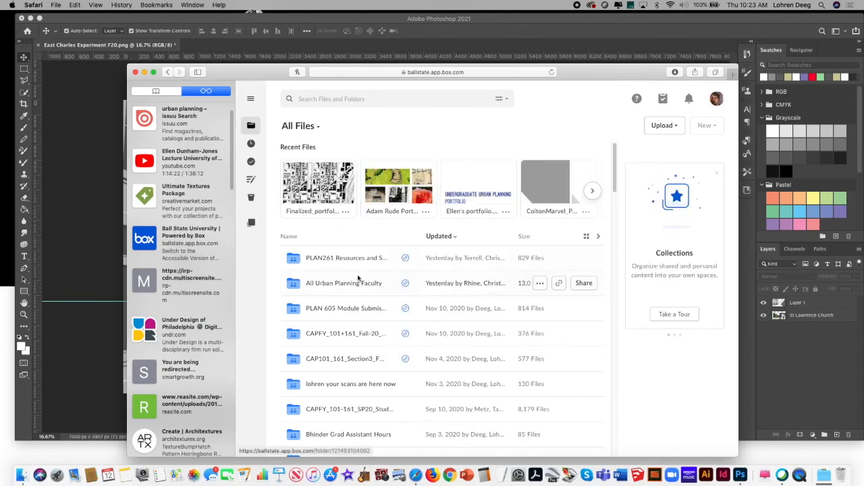
Step: Open the Set 5 Muncie folder in PLAN 605 Module Submissions and Resources F20, under Resources, Backgrounds and Foregrounds, Fields and Skies
{"action": "left_click", "coordinate": [346, 309]}
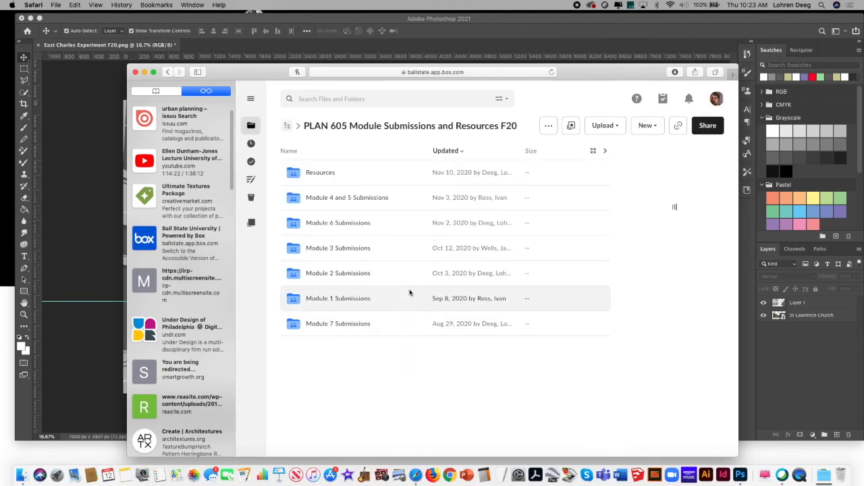
{"action": "left_click", "coordinate": [319, 173]}
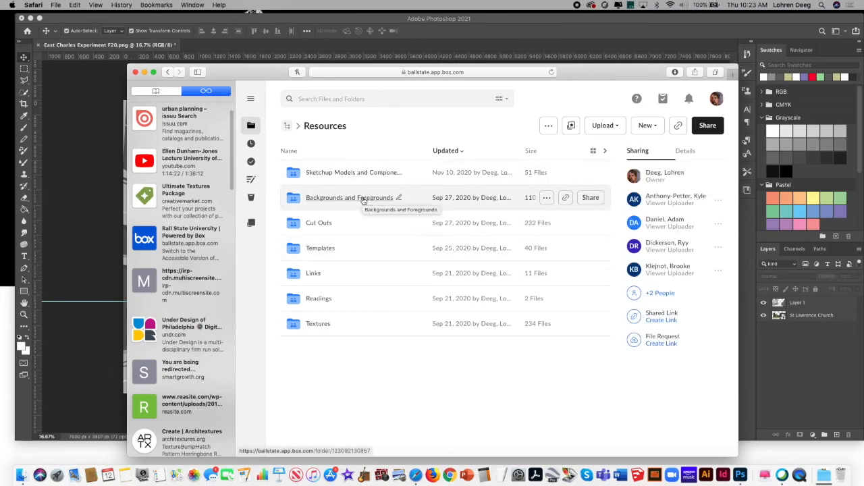
{"action": "left_click", "coordinate": [363, 198]}
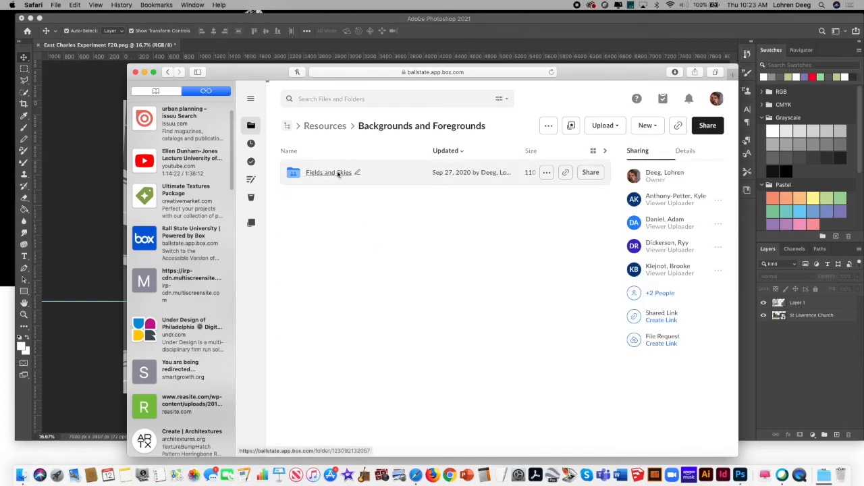
{"action": "left_click", "coordinate": [339, 174]}
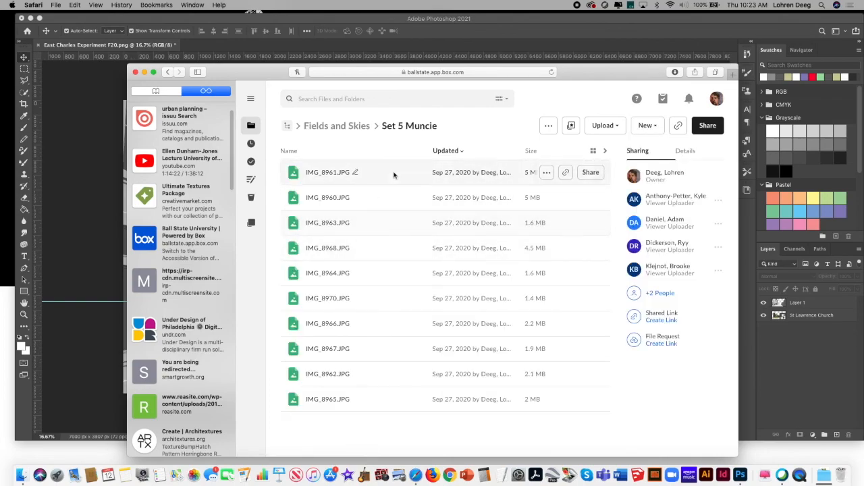
Step: Show the folder's images as thumbnails, download the sky photo IMG_8965.JPG, close its preview and return to Photoshop
{"action": "left_click", "coordinate": [593, 152]}
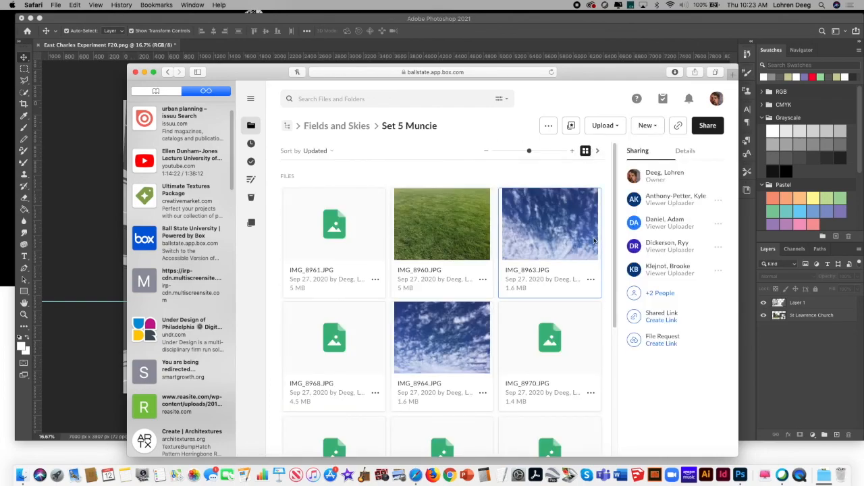
{"action": "left_click_drag", "start_coordinate": [613, 236], "coordinate": [631, 349]}
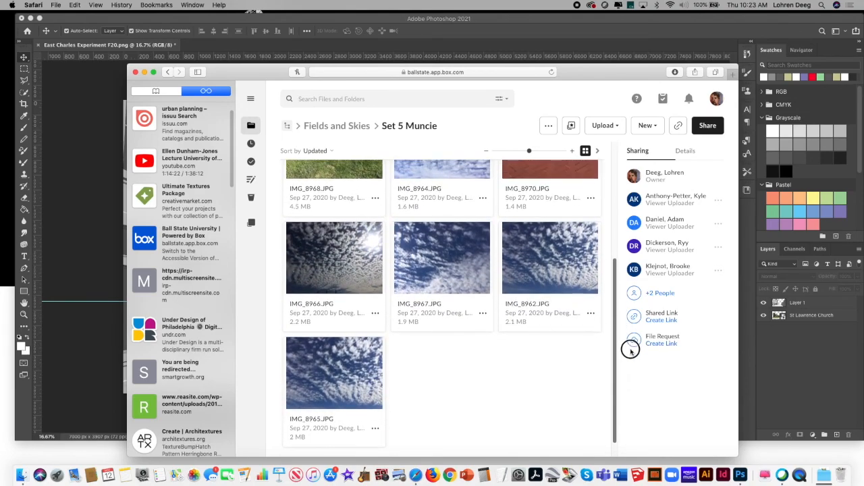
{"action": "left_click", "coordinate": [362, 371]}
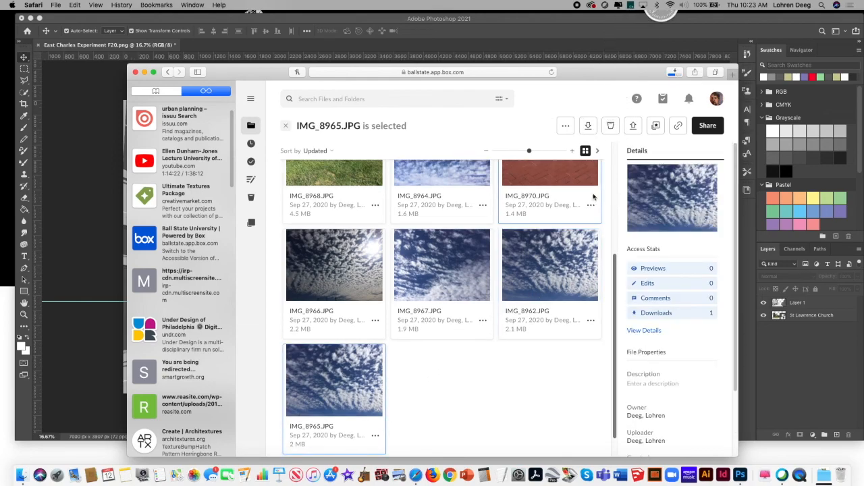
{"action": "left_click_drag", "start_coordinate": [597, 79], "coordinate": [264, 392]}
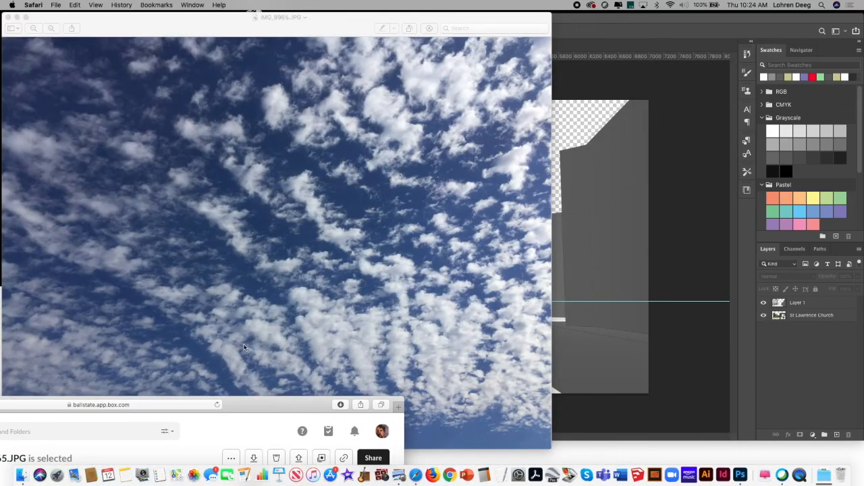
{"action": "left_click", "coordinate": [8, 17]}
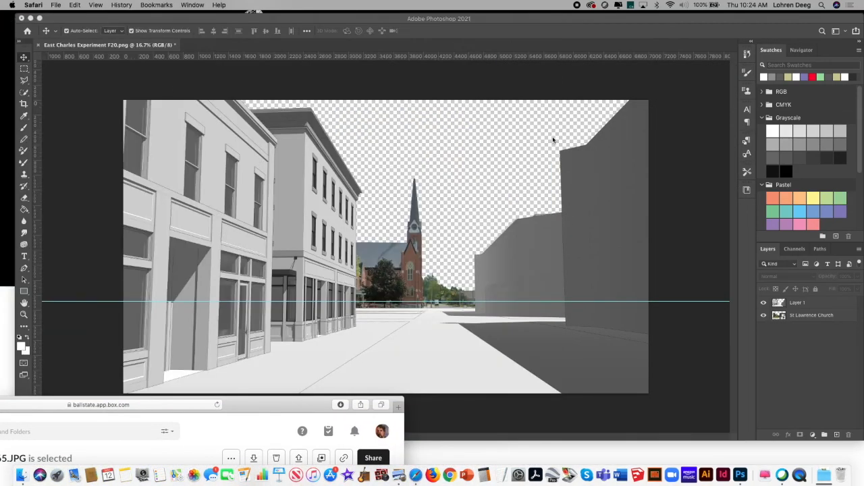
{"action": "left_click", "coordinate": [789, 353]}
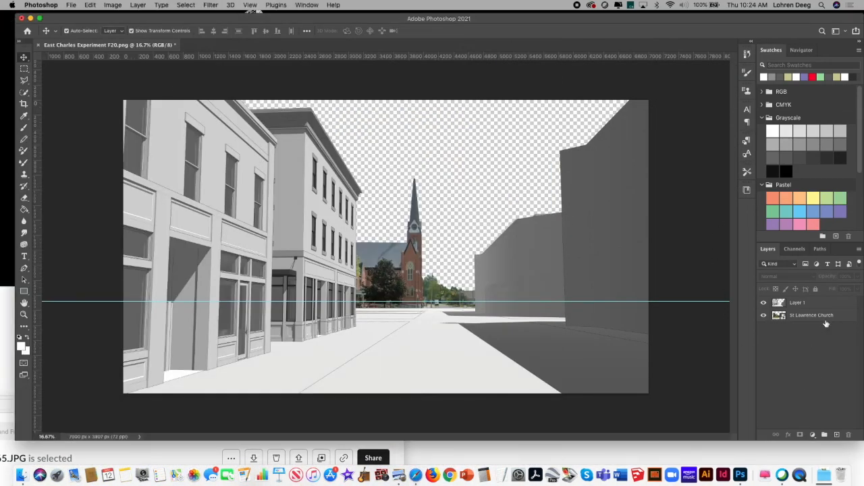
Step: Create a new layer named New Sky in the streetscape
{"action": "left_click", "coordinate": [860, 252]}
{"action": "left_click", "coordinate": [773, 124]}
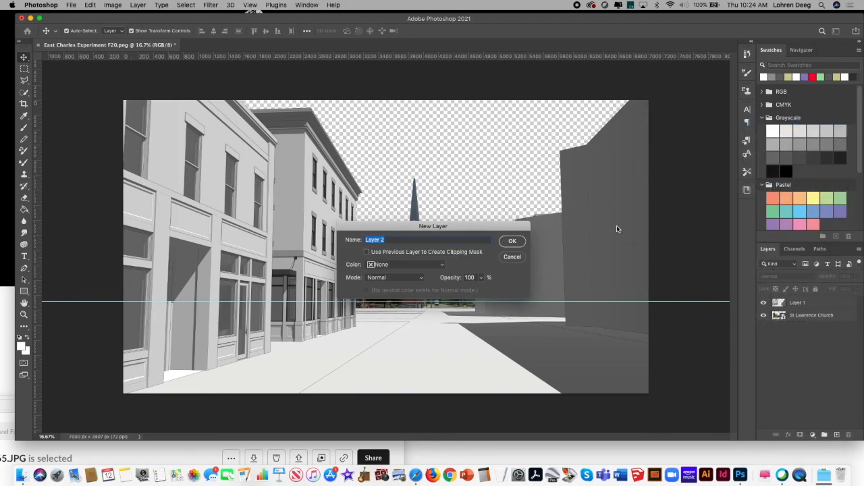
{"action": "type", "text": "New Sky"}
{"action": "left_click", "coordinate": [513, 241]}
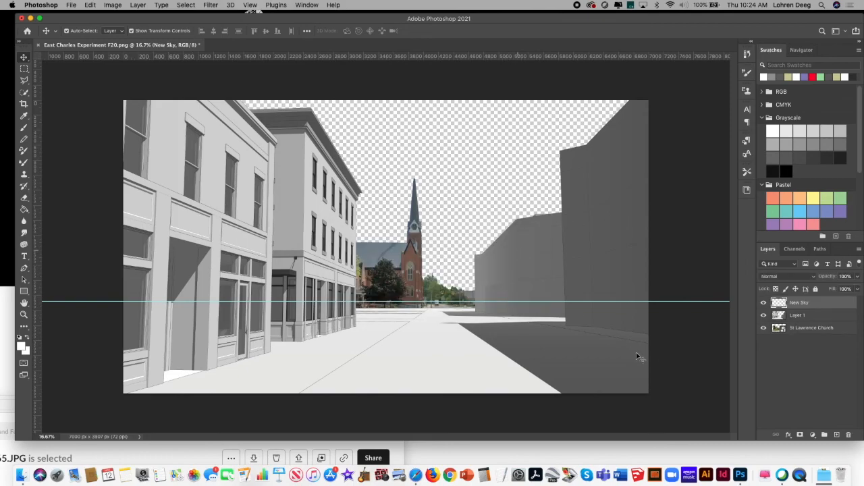
Step: Place IMG_8965.JPG from Downloads as an embedded image in the streetscape
{"action": "left_click", "coordinate": [71, 6]}
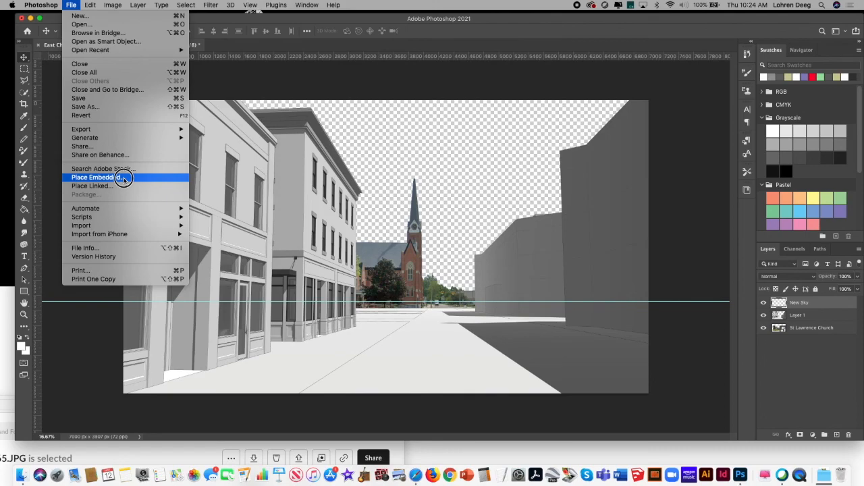
{"action": "left_click", "coordinate": [123, 178]}
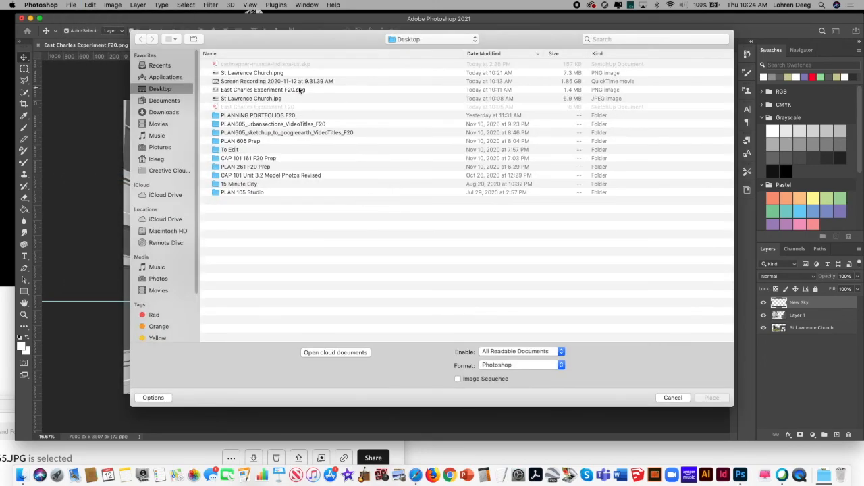
{"action": "left_click", "coordinate": [170, 112]}
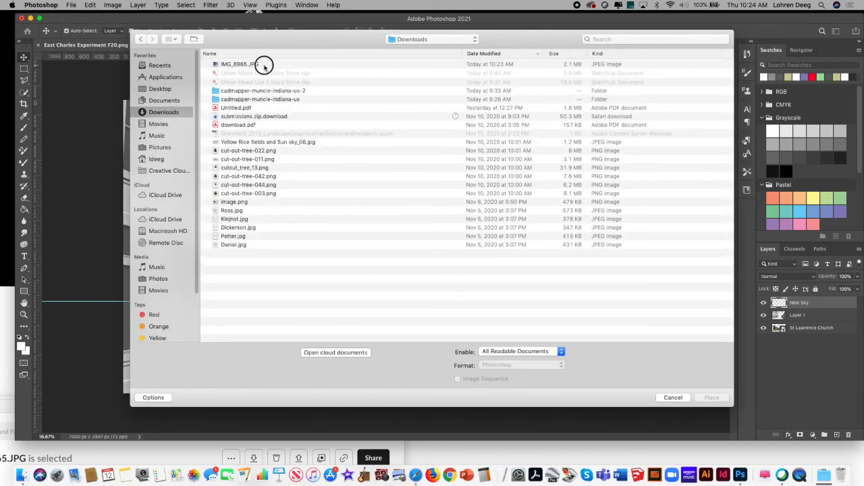
{"action": "left_click", "coordinate": [263, 65]}
{"action": "left_click", "coordinate": [710, 397]}
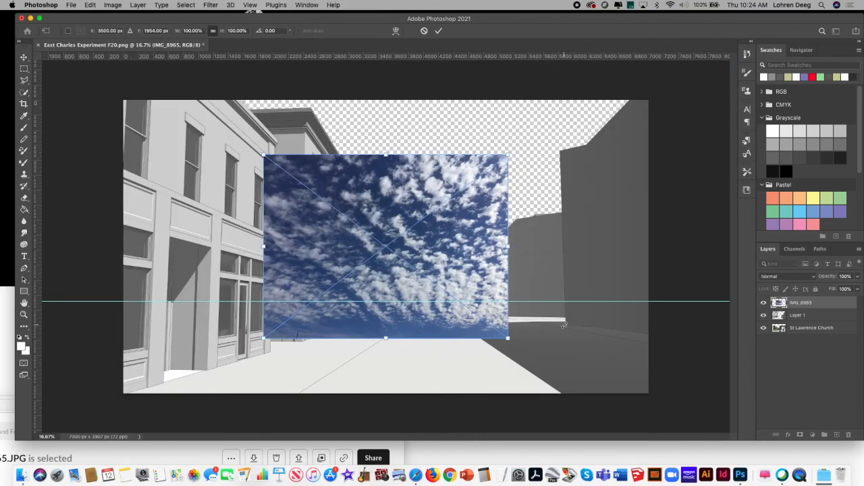
Step: Shift the sky photo over the open gap between the buildings and enlarge it to about 105%
{"action": "left_click_drag", "start_coordinate": [440, 170], "coordinate": [430, 166]}
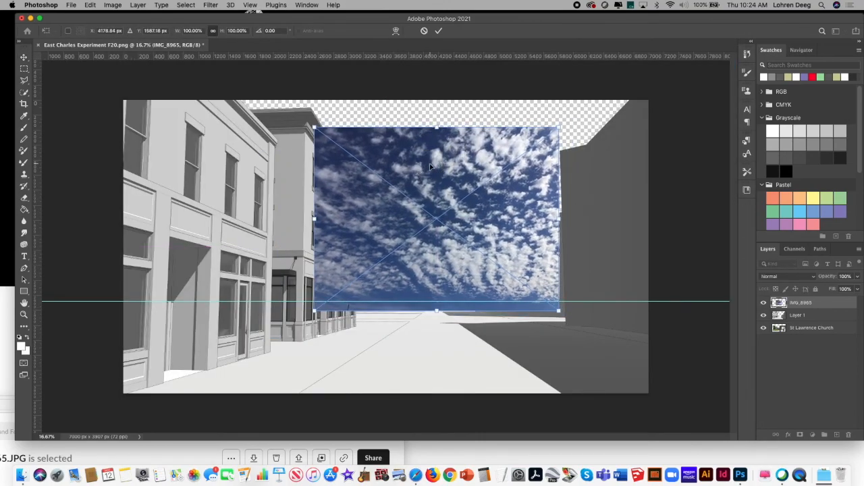
{"action": "left_click_drag", "start_coordinate": [560, 125], "coordinate": [597, 139]}
{"action": "left_click_drag", "start_coordinate": [505, 197], "coordinate": [510, 216]}
{"action": "key", "text": "Return"}
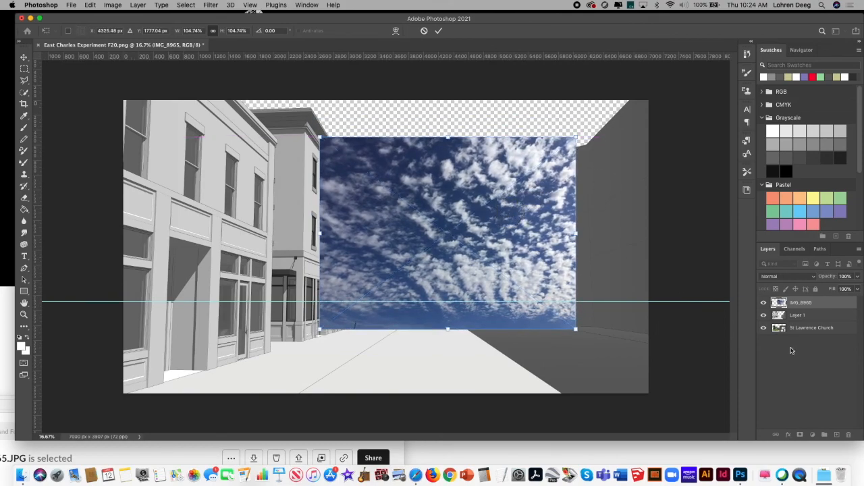
Step: Lower the IMG_8965 layer's opacity to 36% and put it beneath the St Lawrence Church layer
{"action": "left_click", "coordinate": [860, 276]}
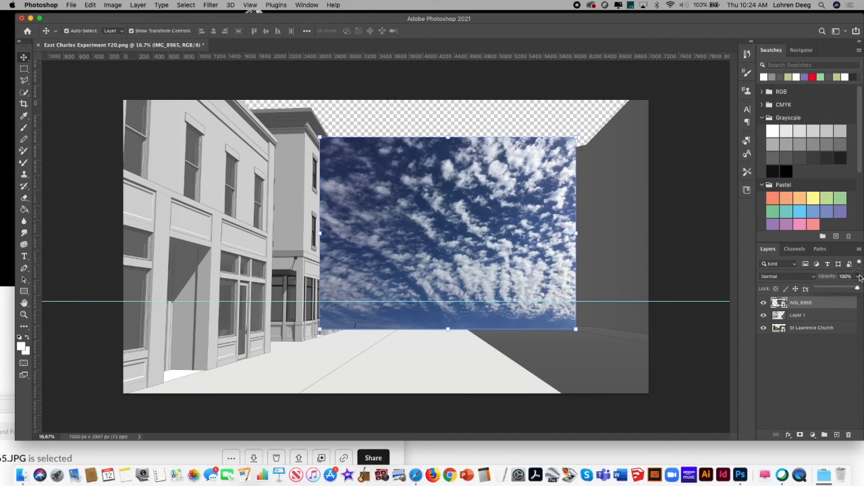
{"action": "left_click_drag", "start_coordinate": [852, 288], "coordinate": [831, 289]}
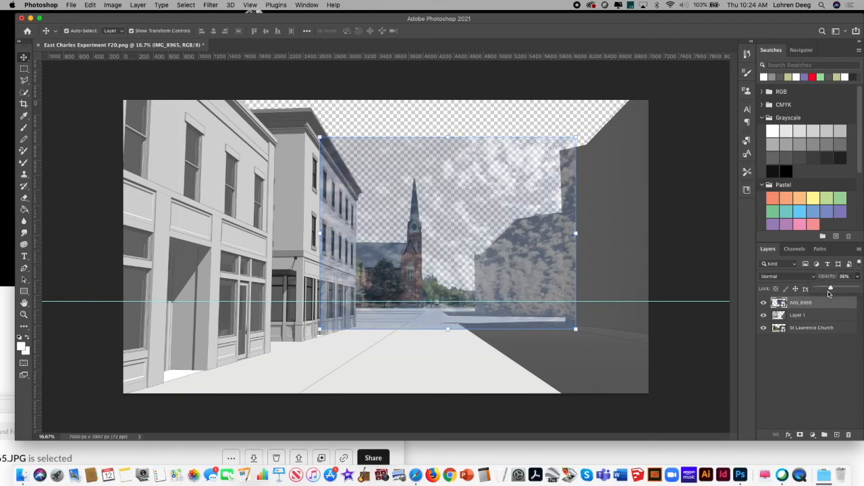
{"action": "left_click", "coordinate": [785, 371]}
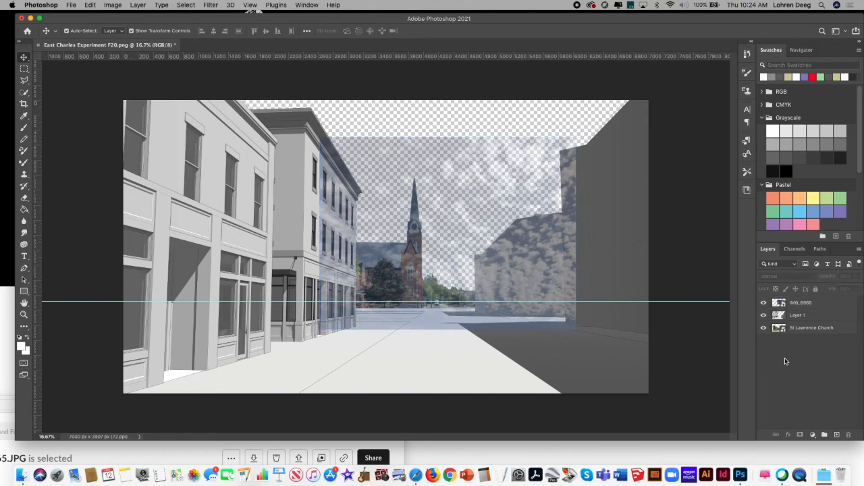
{"action": "left_click_drag", "start_coordinate": [815, 307], "coordinate": [822, 348]}
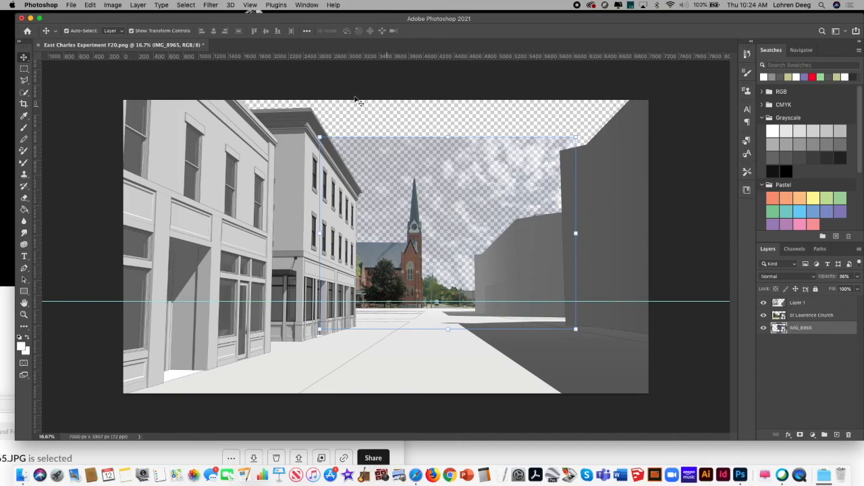
{"action": "left_click", "coordinate": [67, 126]}
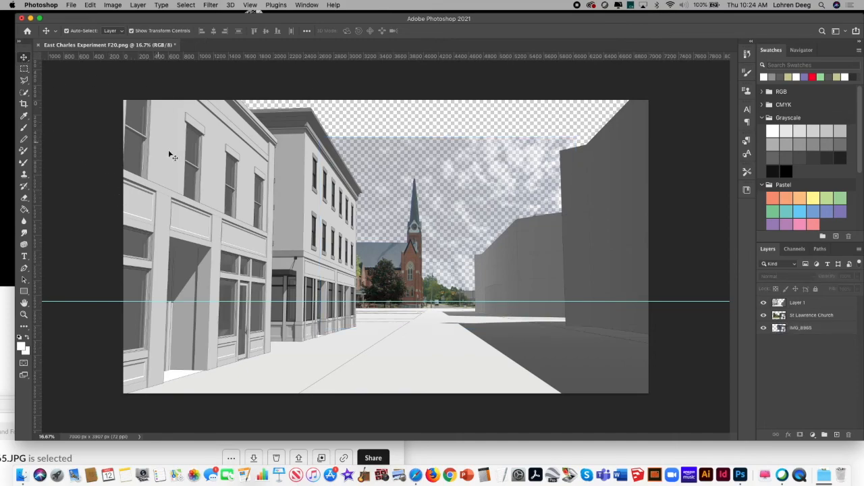
Step: Switch to Safari and go back from the Set 5 Muncie folder to the Resources folder on Box
{"action": "left_click", "coordinate": [165, 460]}
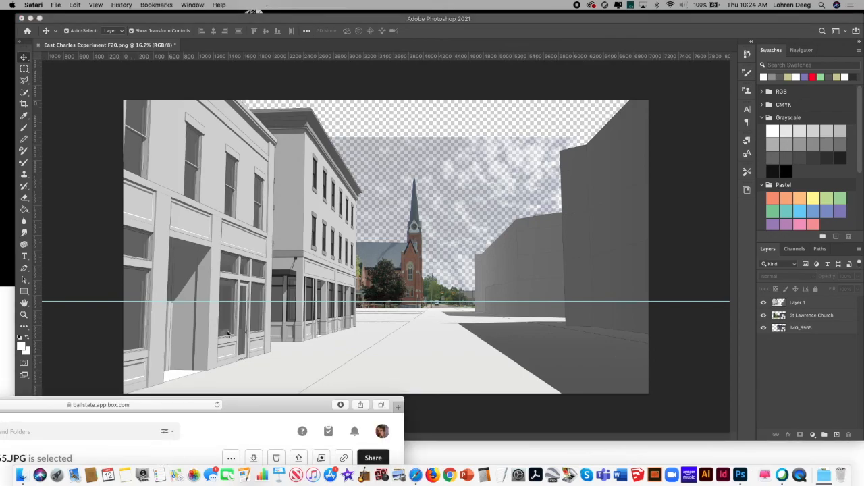
{"action": "left_click_drag", "start_coordinate": [248, 413], "coordinate": [472, 71]}
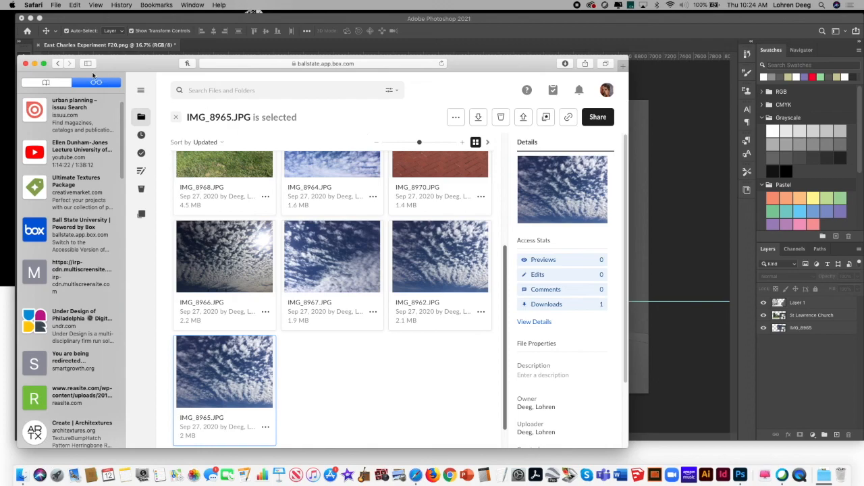
{"action": "left_click", "coordinate": [59, 63]}
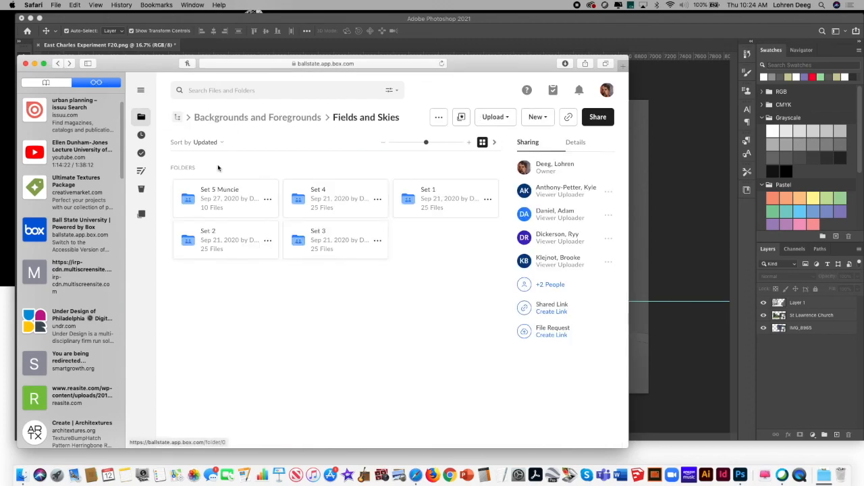
{"action": "left_click", "coordinate": [58, 64]}
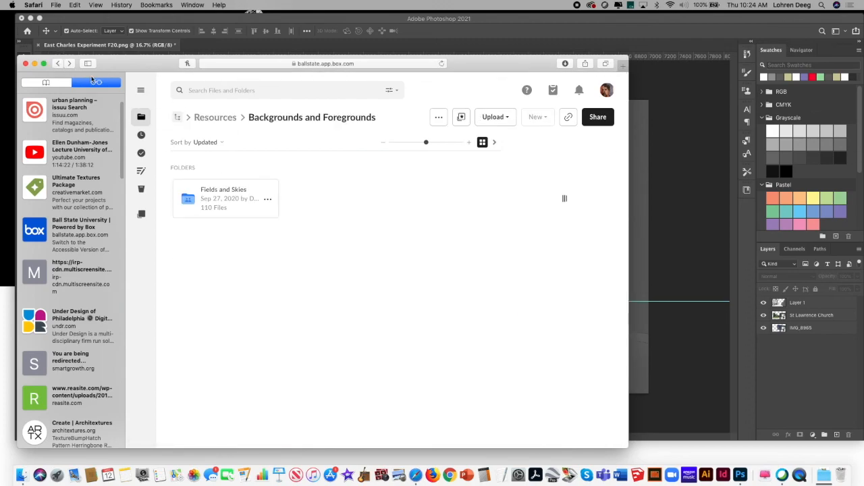
{"action": "left_click", "coordinate": [58, 65]}
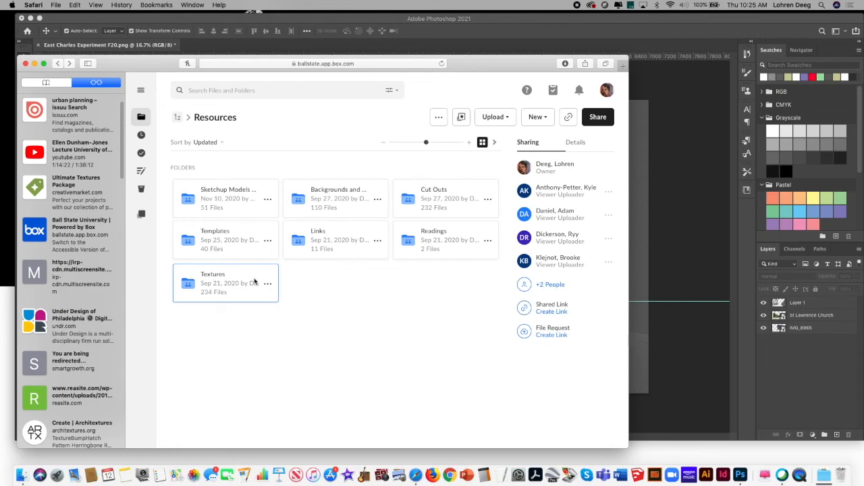
Step: Look through the images in the Set 4 folder under Backgrounds and Foregrounds > Fields and Skies
{"action": "double_click", "coordinate": [345, 197]}
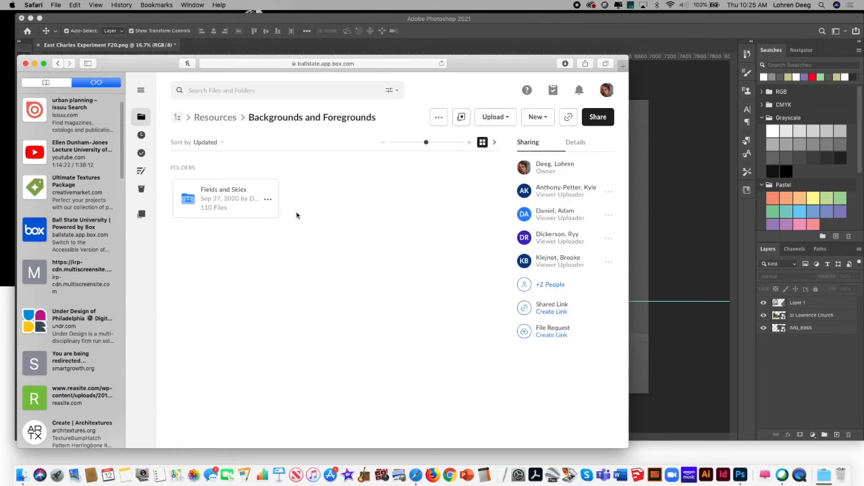
{"action": "double_click", "coordinate": [260, 206]}
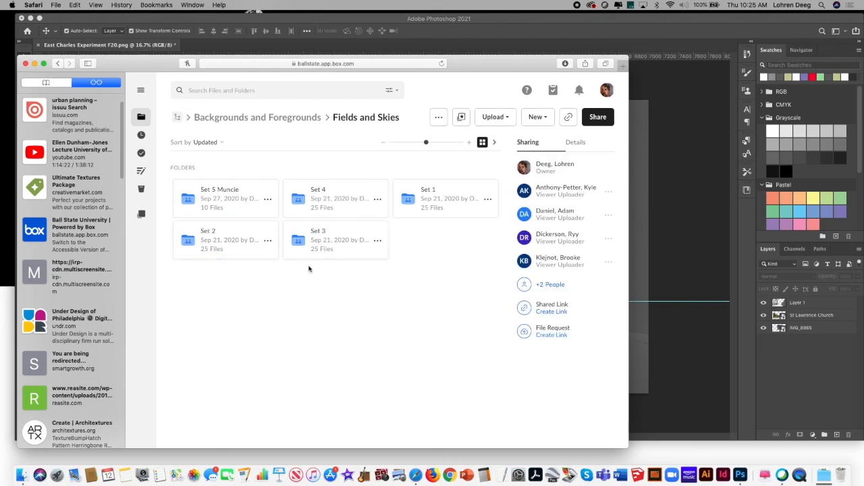
{"action": "double_click", "coordinate": [338, 203]}
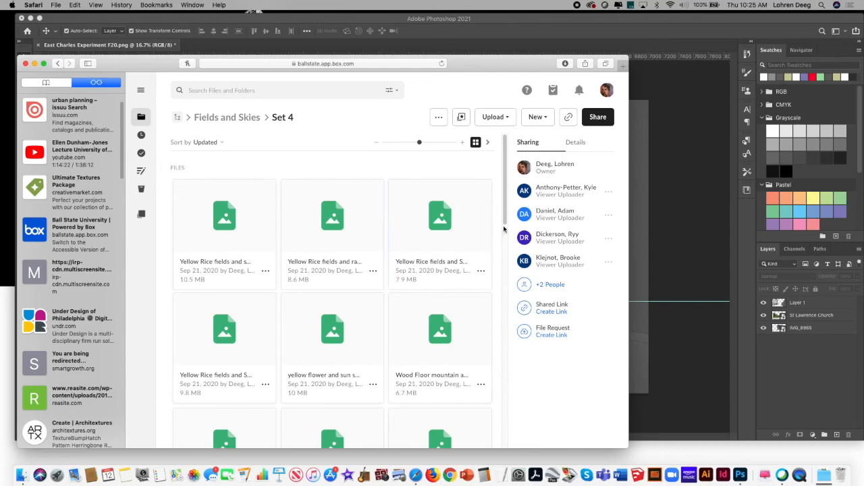
{"action": "left_click_drag", "start_coordinate": [505, 215], "coordinate": [507, 323]}
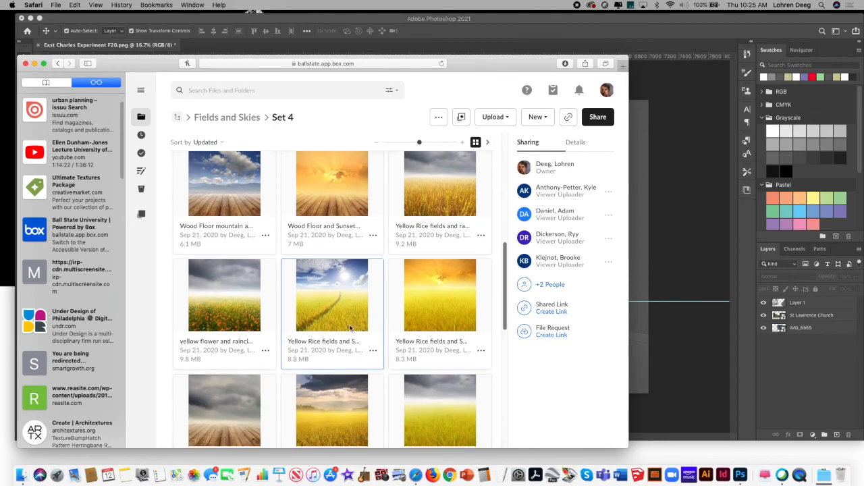
{"action": "left_click_drag", "start_coordinate": [505, 273], "coordinate": [506, 223]}
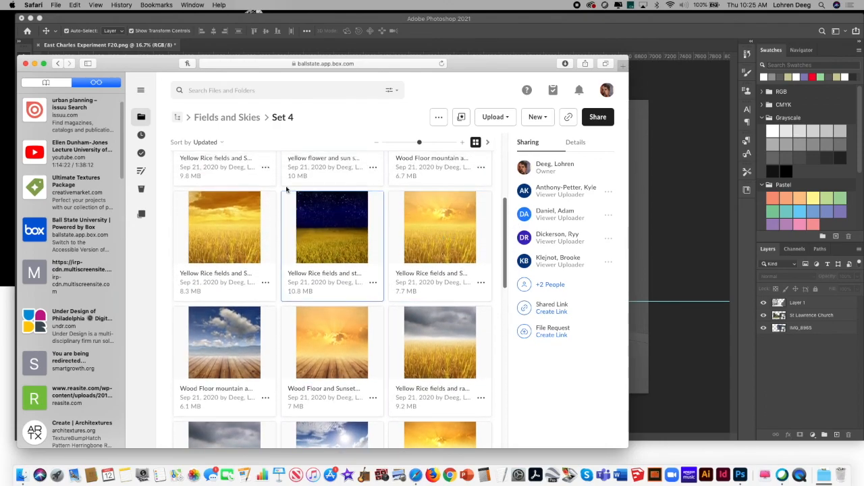
{"action": "left_click", "coordinate": [58, 63]}
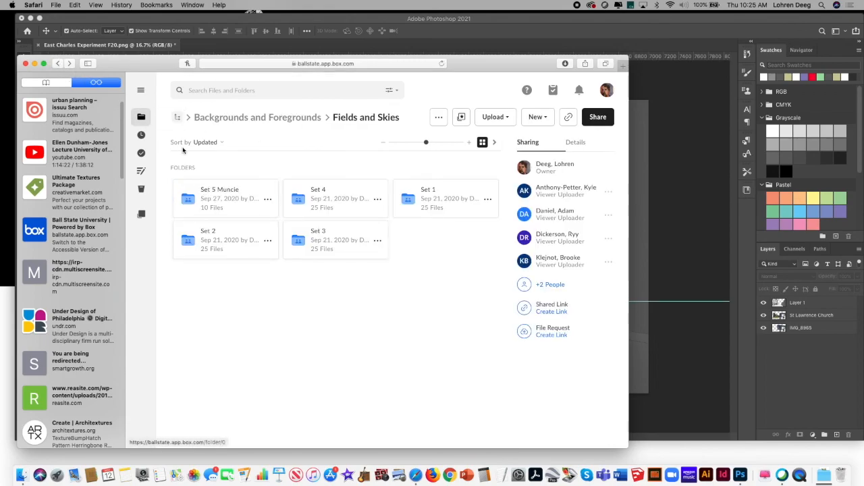
Step: Download the brick paving photo IMG_8970.JPG from the Set 5 Muncie folder and close its Preview window
{"action": "left_click", "coordinate": [228, 203]}
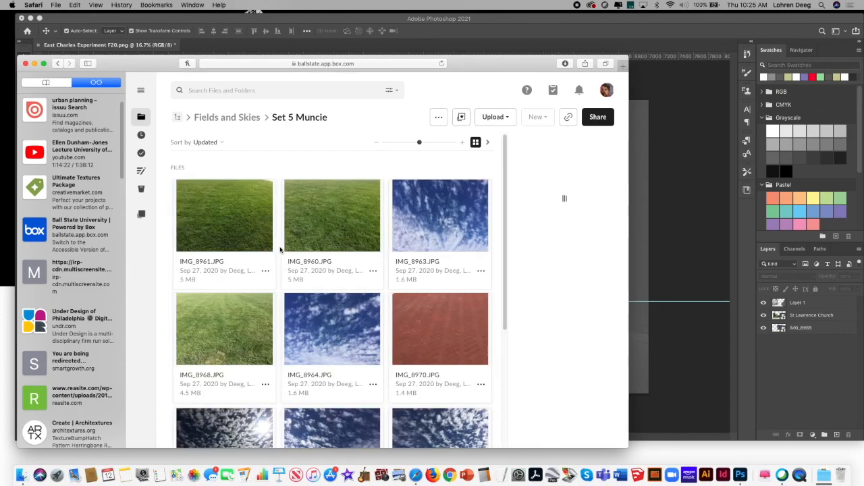
{"action": "left_click", "coordinate": [444, 335]}
{"action": "double_click", "coordinate": [444, 335]}
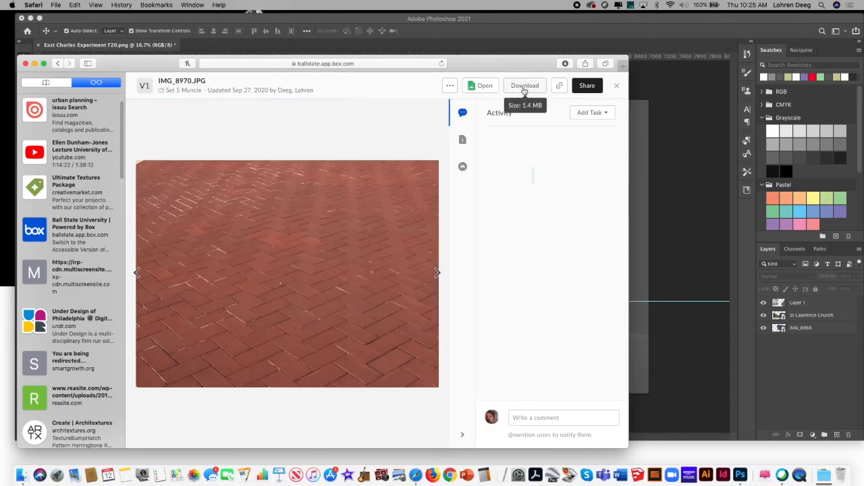
{"action": "left_click", "coordinate": [525, 87]}
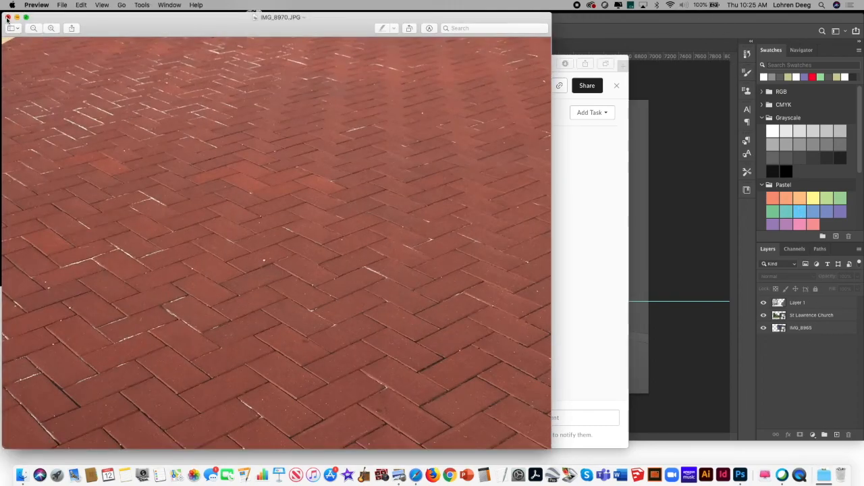
{"action": "left_click", "coordinate": [8, 18]}
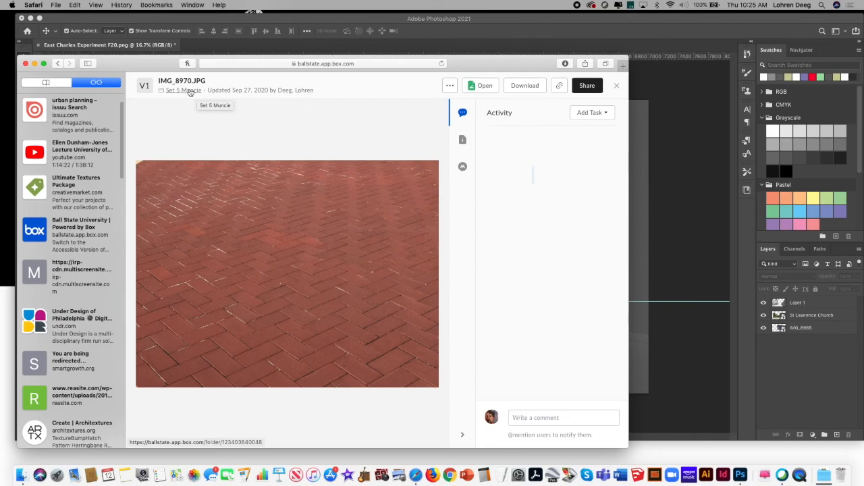
Step: Go back from the IMG_8970.JPG page to the Resources folder on Box
{"action": "left_click", "coordinate": [58, 63]}
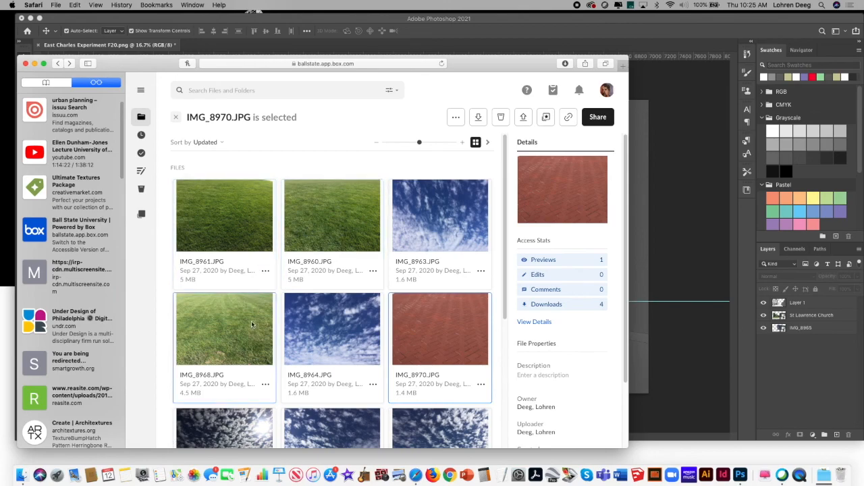
{"action": "left_click", "coordinate": [59, 66]}
{"action": "left_click_drag", "start_coordinate": [142, 63], "coordinate": [144, 48]}
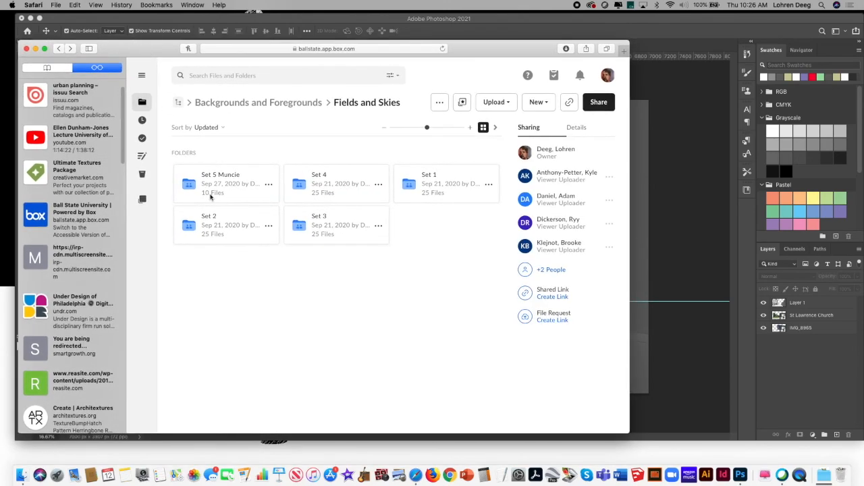
{"action": "left_click", "coordinate": [59, 49]}
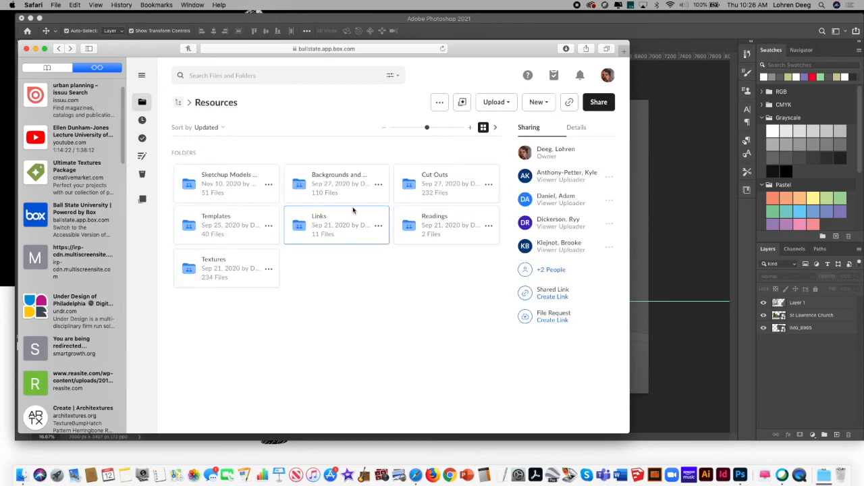
Step: Download the rear-view red car kisspng-2016-dodge-dart image from Cut Outs > Car cut outs and close its Preview window
{"action": "left_click", "coordinate": [435, 177]}
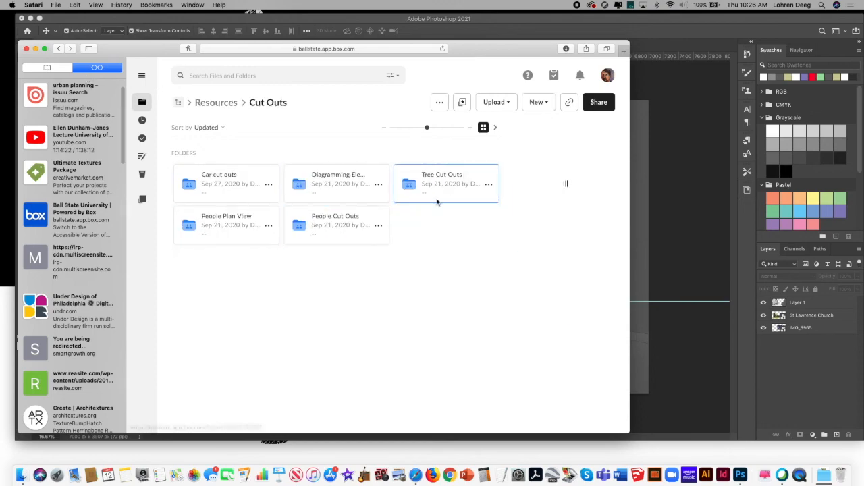
{"action": "left_click", "coordinate": [225, 178]}
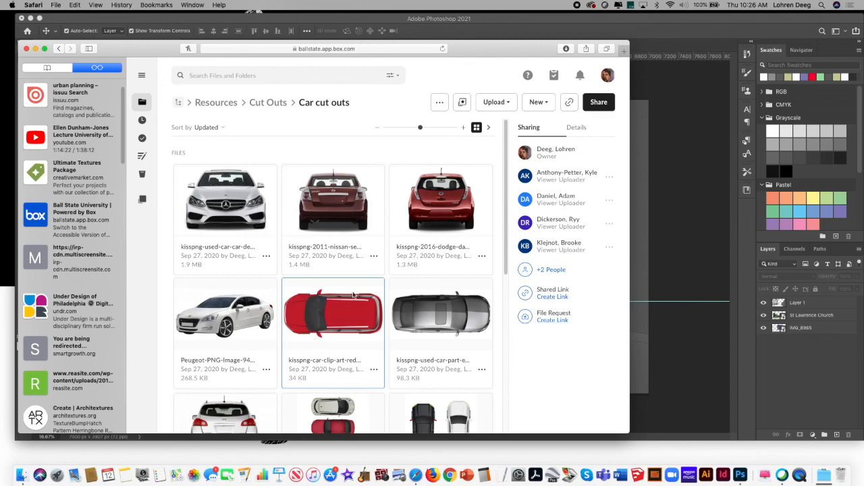
{"action": "mouse_move", "coordinate": [505, 201]}
{"action": "left_mouse_down"}
{"action": "mouse_move", "coordinate": [509, 362]}
{"action": "mouse_move", "coordinate": [504, 196]}
{"action": "mouse_move", "coordinate": [492, 363]}
{"action": "mouse_move", "coordinate": [497, 189]}
{"action": "mouse_move", "coordinate": [494, 216]}
{"action": "mouse_move", "coordinate": [494, 277]}
{"action": "mouse_move", "coordinate": [505, 188]}
{"action": "left_mouse_up"}
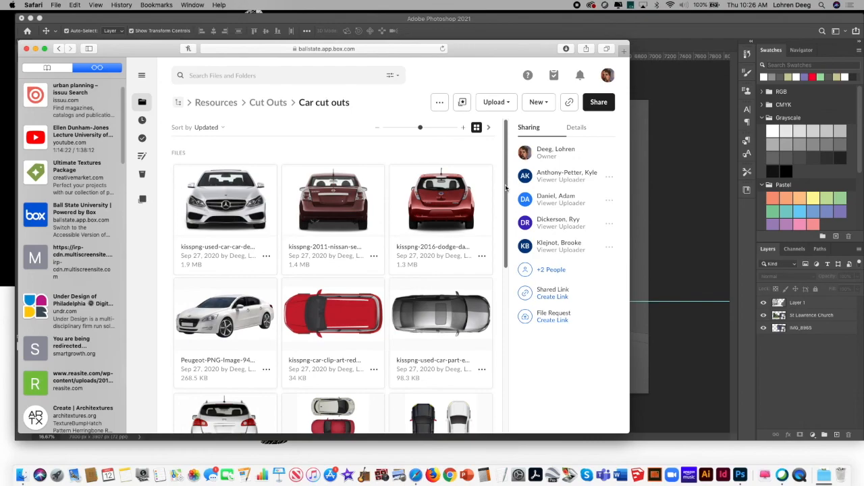
{"action": "left_click", "coordinate": [438, 205]}
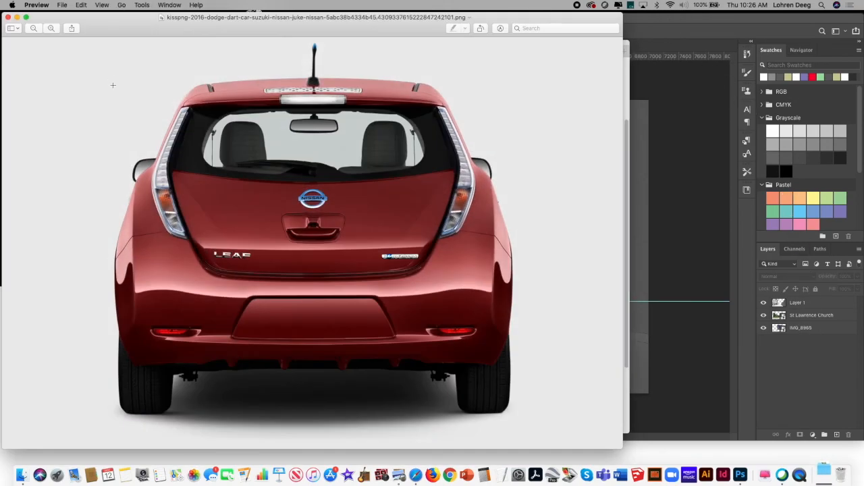
{"action": "left_click", "coordinate": [9, 18]}
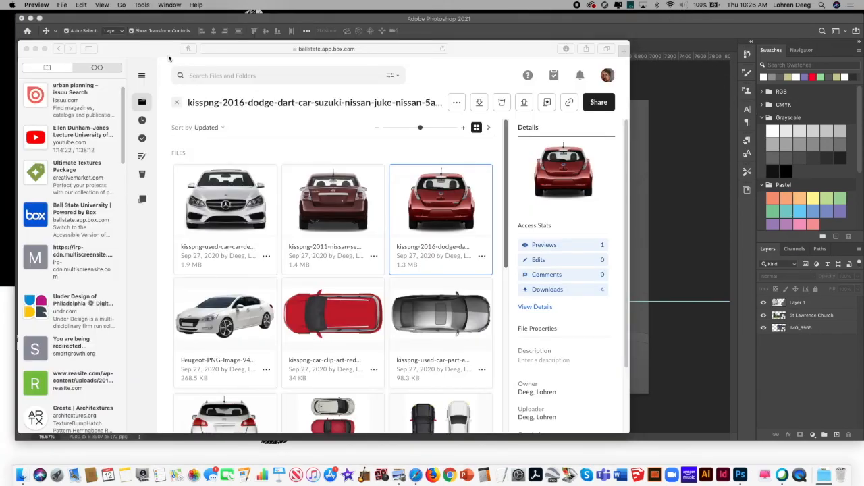
Step: Download cutpeople_19.png from the People Cut Outs folder under Cut Outs and close its Preview window
{"action": "left_click", "coordinate": [59, 49]}
{"action": "left_click_drag", "start_coordinate": [124, 49], "coordinate": [116, 60]}
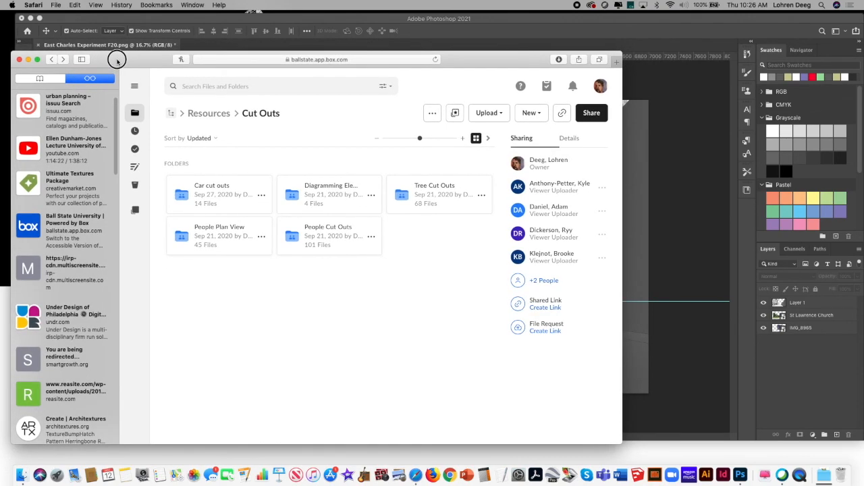
{"action": "left_click_drag", "start_coordinate": [117, 60], "coordinate": [118, 59]}
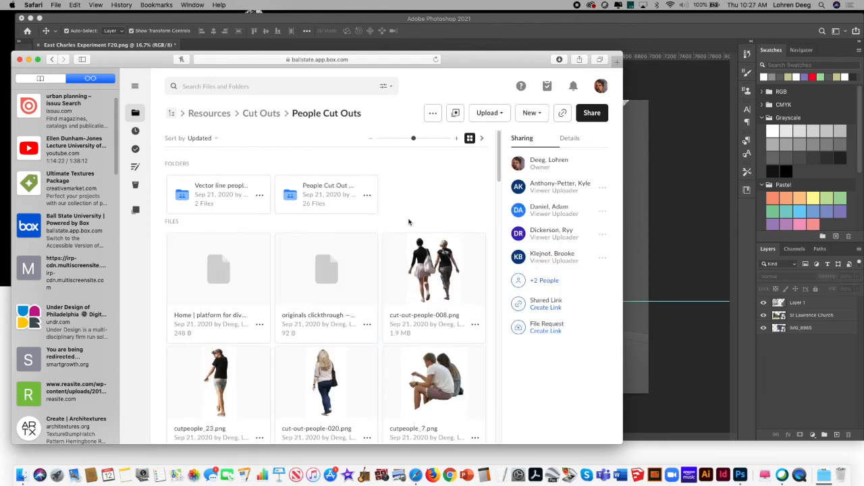
{"action": "left_click_drag", "start_coordinate": [500, 169], "coordinate": [494, 236]}
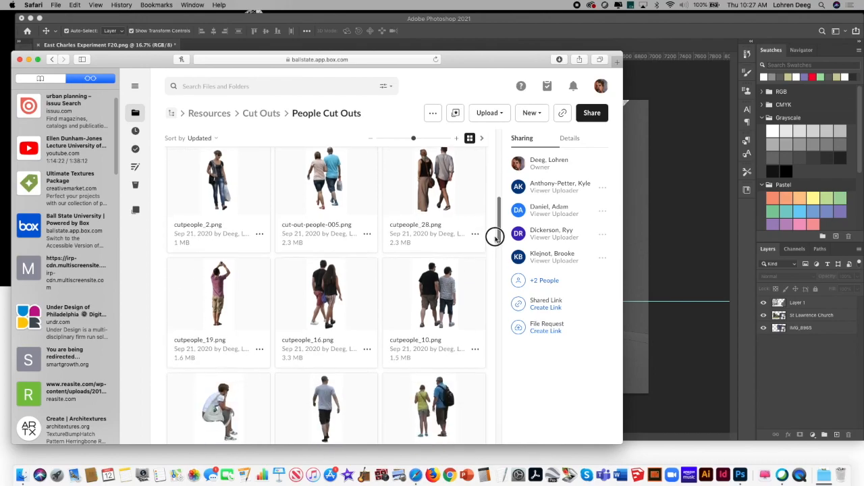
{"action": "left_click", "coordinate": [223, 295]}
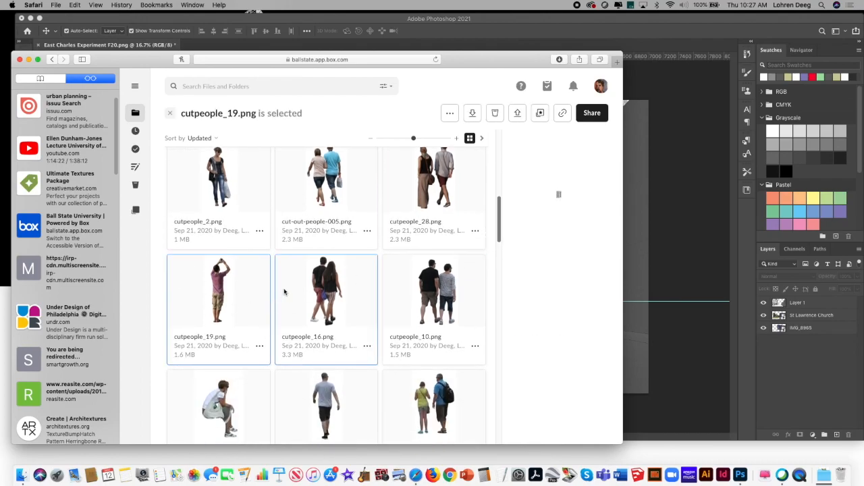
{"action": "left_click", "coordinate": [475, 116]}
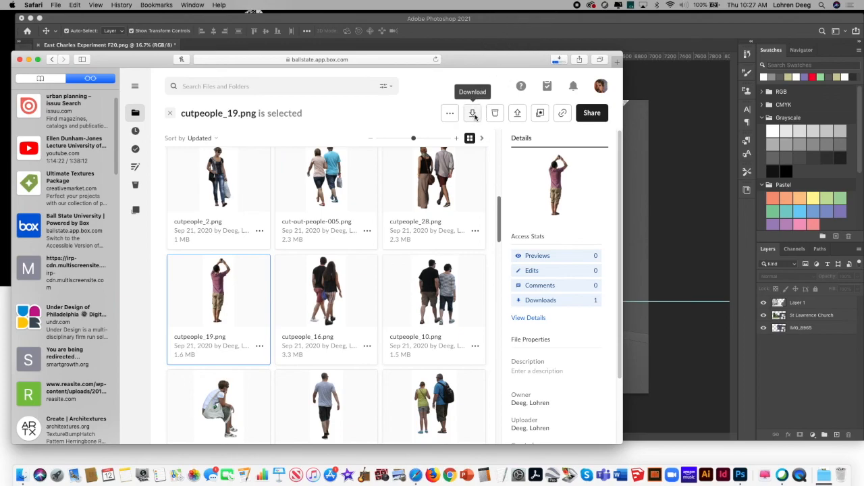
{"action": "left_click", "coordinate": [8, 17]}
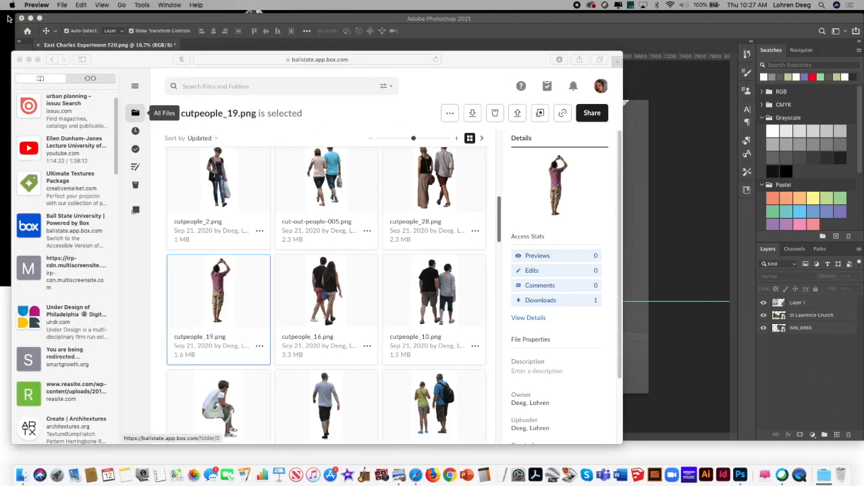
Step: Download cutpeople_28.png, the walking couple, from the People Cut Outs folder and close its Preview window
{"action": "left_click", "coordinate": [152, 68]}
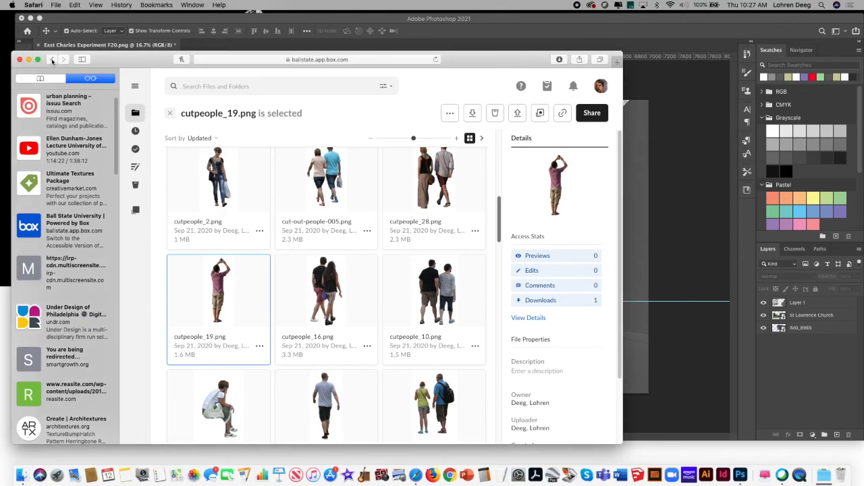
{"action": "left_click", "coordinate": [436, 184]}
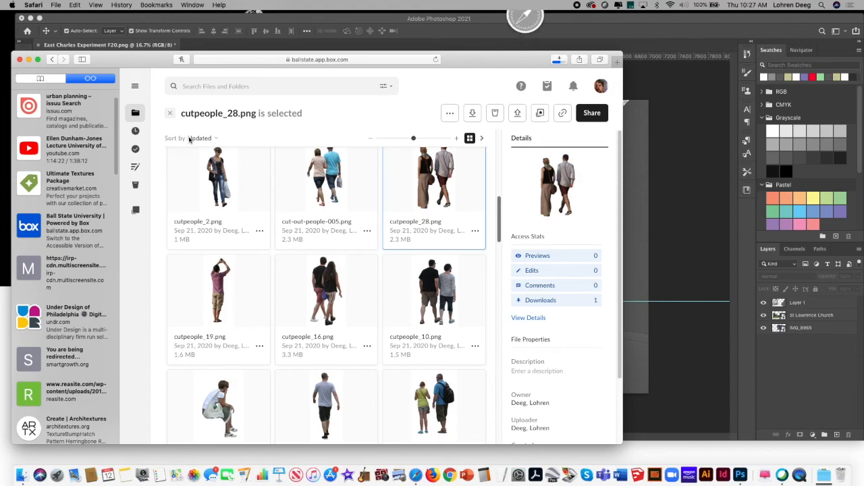
{"action": "left_click", "coordinate": [9, 17]}
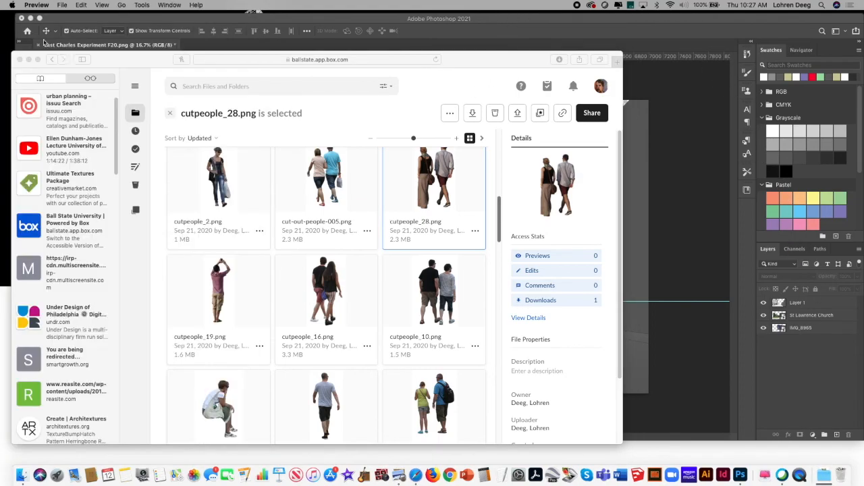
{"action": "left_click_drag", "start_coordinate": [138, 62], "coordinate": [143, 63]}
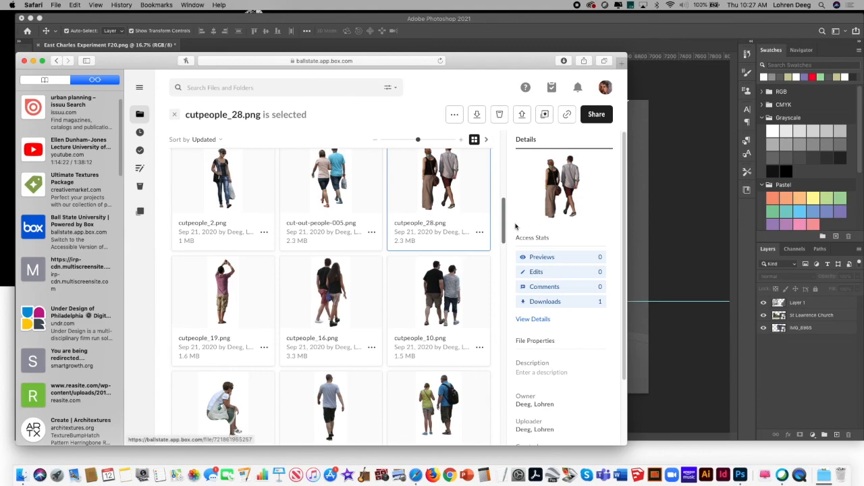
Step: Download cutpeople_4.png from the People Cut Outs folder and close its Preview window
{"action": "left_click_drag", "start_coordinate": [503, 222], "coordinate": [504, 245]}
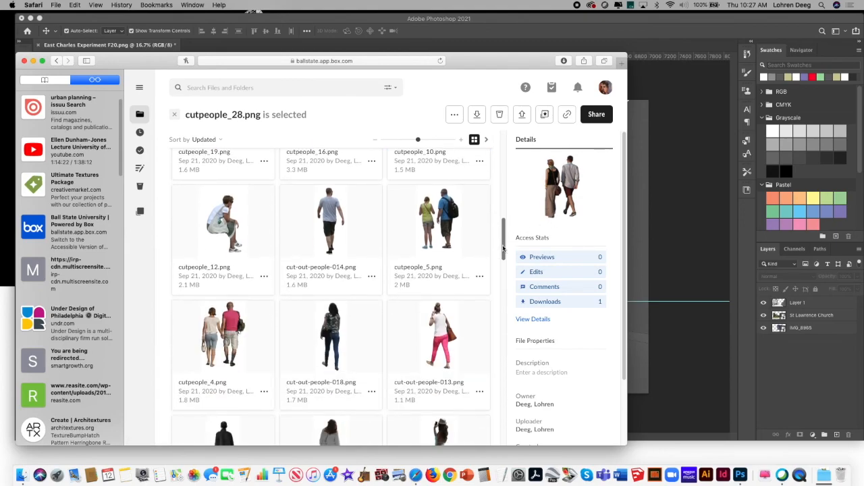
{"action": "left_click", "coordinate": [234, 327]}
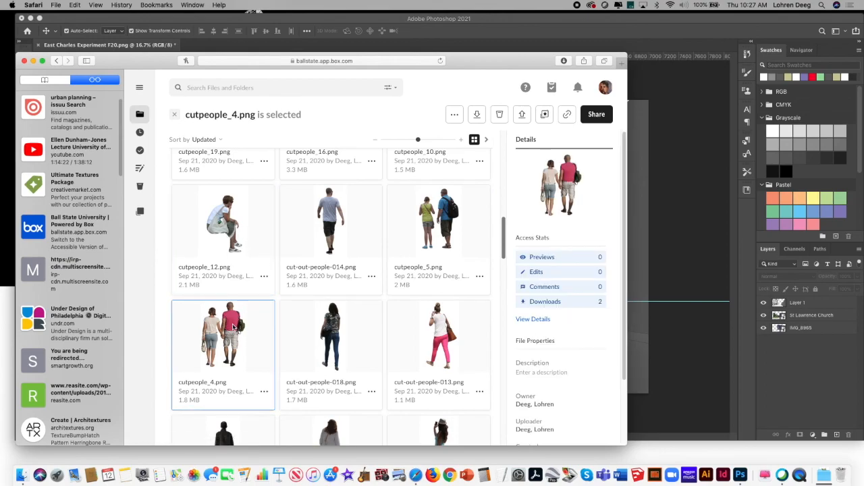
{"action": "double_click", "coordinate": [234, 327]}
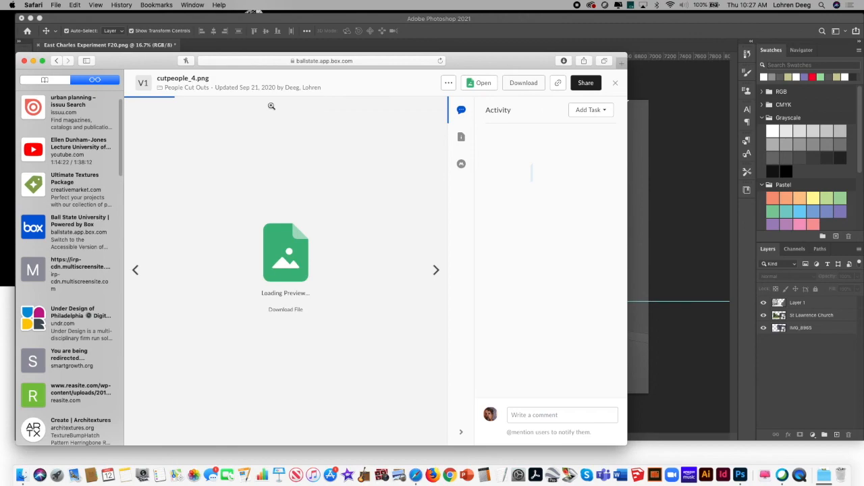
{"action": "left_click", "coordinate": [57, 60]}
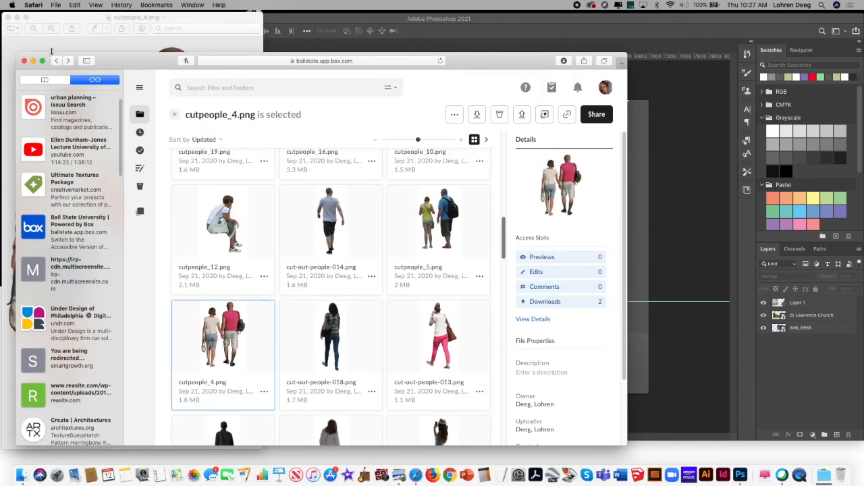
{"action": "left_click", "coordinate": [8, 17]}
Step: Go back to Cut Outs and download cutout_tree_09.png from the Tree Cut Outs folder
{"action": "left_click", "coordinate": [57, 62]}
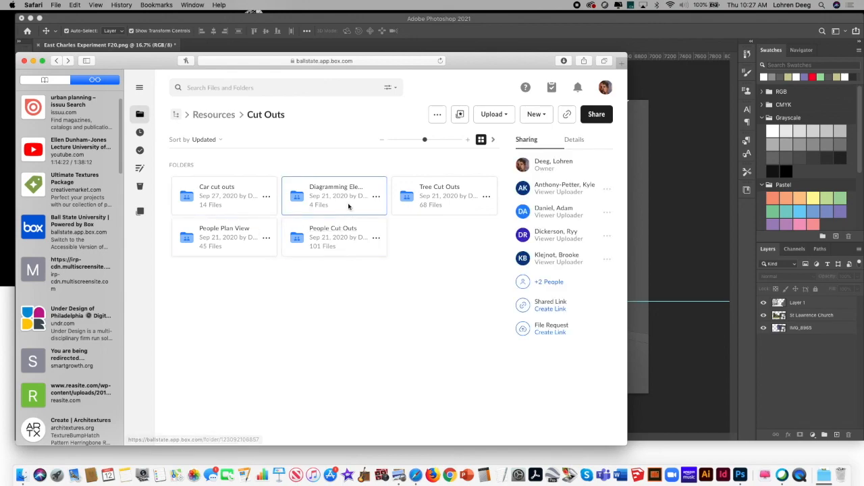
{"action": "left_click", "coordinate": [448, 189]}
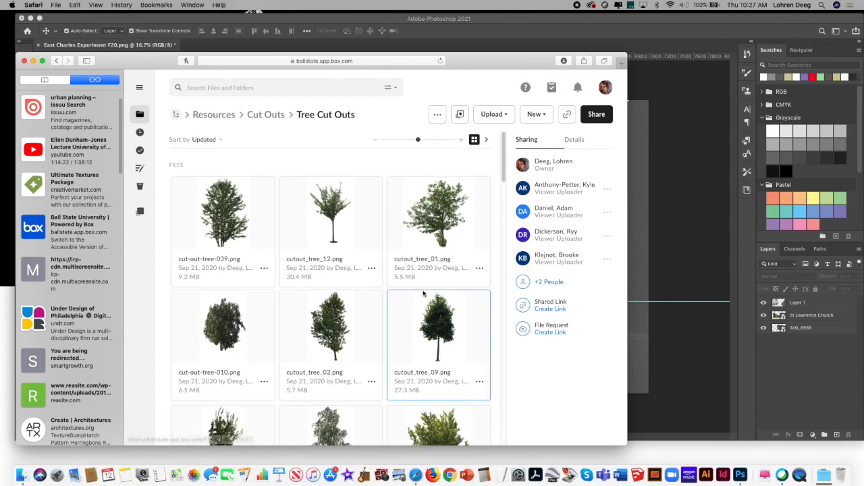
{"action": "left_click", "coordinate": [432, 332]}
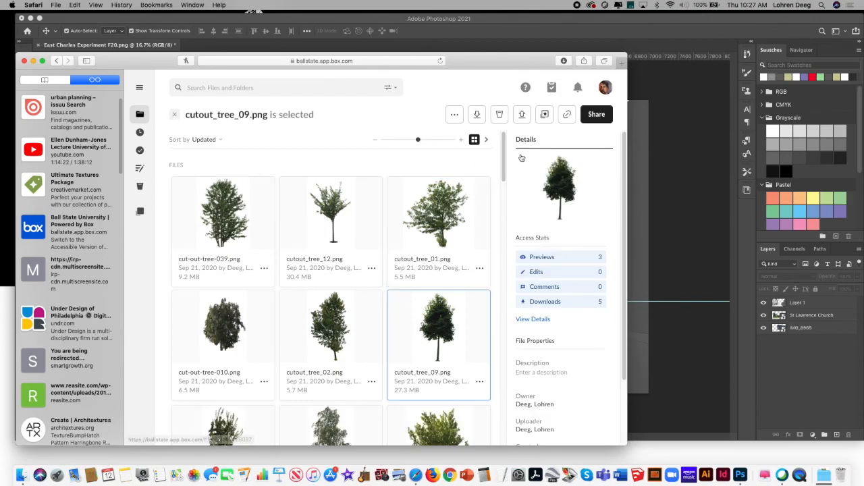
{"action": "left_click", "coordinate": [478, 117]}
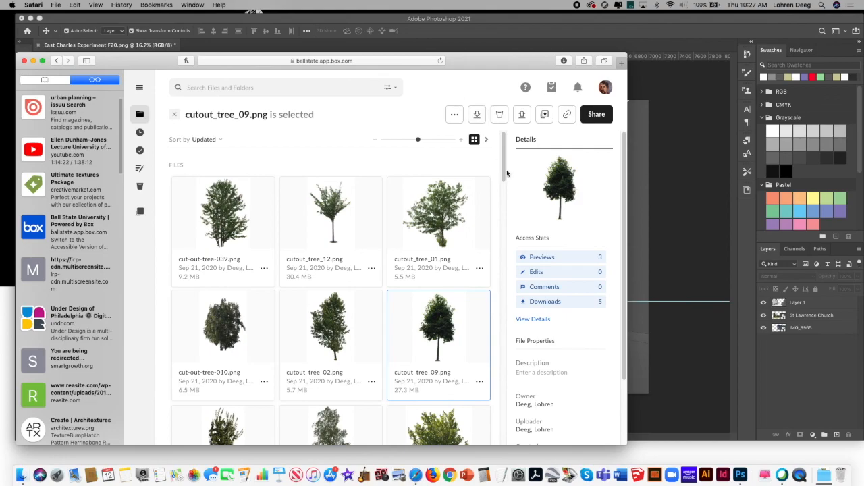
Step: Close the cutout_tree_09.png preview, then download cut-out-tree-044.png from the Tree Cut Outs folder and close its Preview window
{"action": "scroll", "coordinate": [503, 191], "scroll_direction": "down", "scroll_amount": 1}
{"action": "left_click_drag", "start_coordinate": [503, 192], "coordinate": [510, 245]}
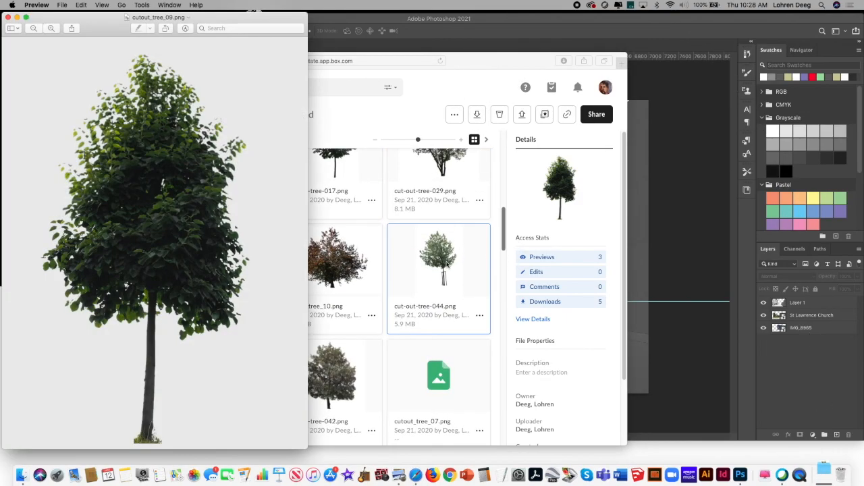
{"action": "left_click", "coordinate": [8, 17]}
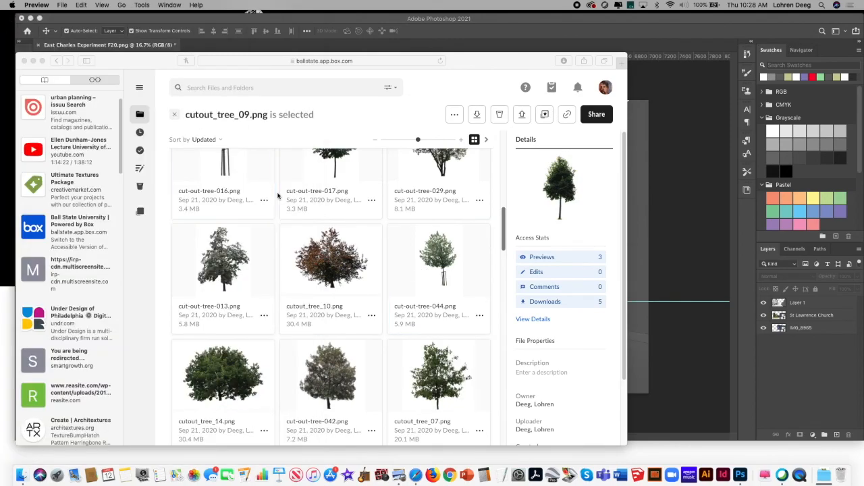
{"action": "left_click", "coordinate": [446, 247]}
{"action": "left_click", "coordinate": [477, 116]}
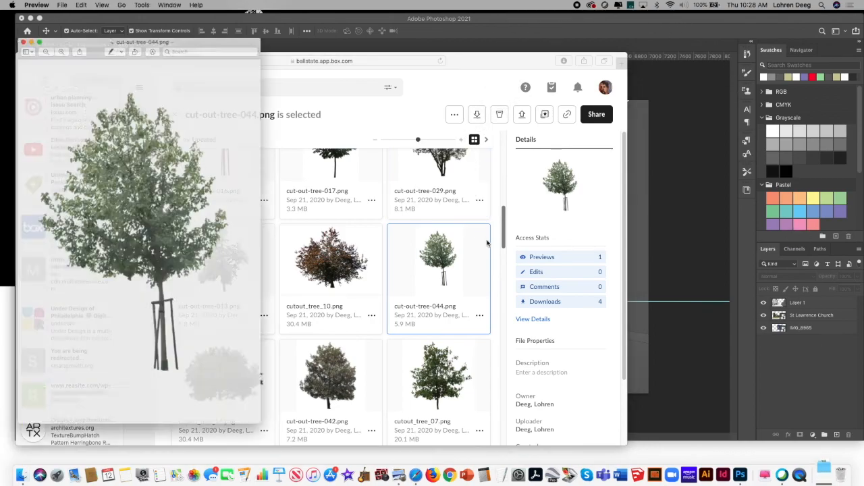
{"action": "left_click", "coordinate": [8, 17]}
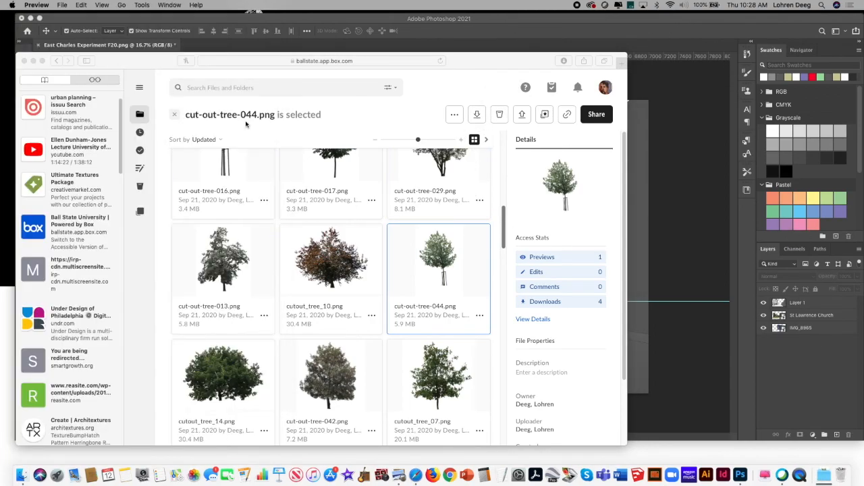
Step: Download the hedge row cut-out-tree-011.png from the Tree Cut Outs folder and close its Preview window
{"action": "left_click_drag", "start_coordinate": [502, 226], "coordinate": [507, 300]}
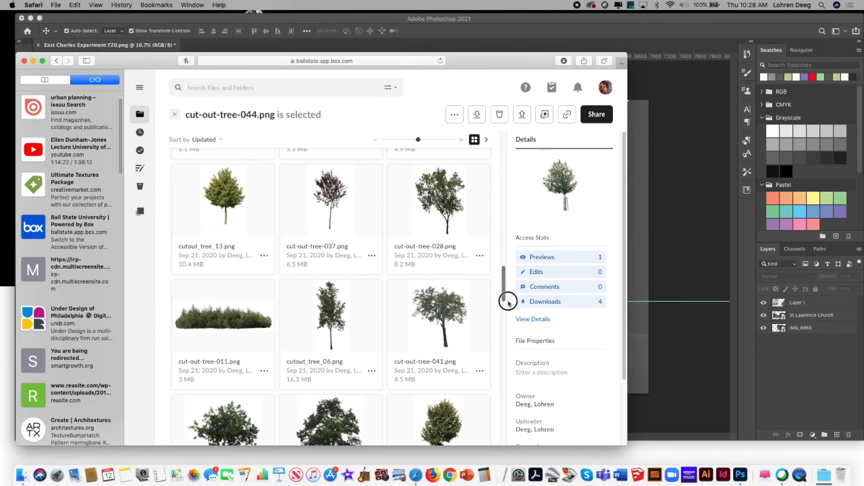
{"action": "left_click", "coordinate": [264, 296]}
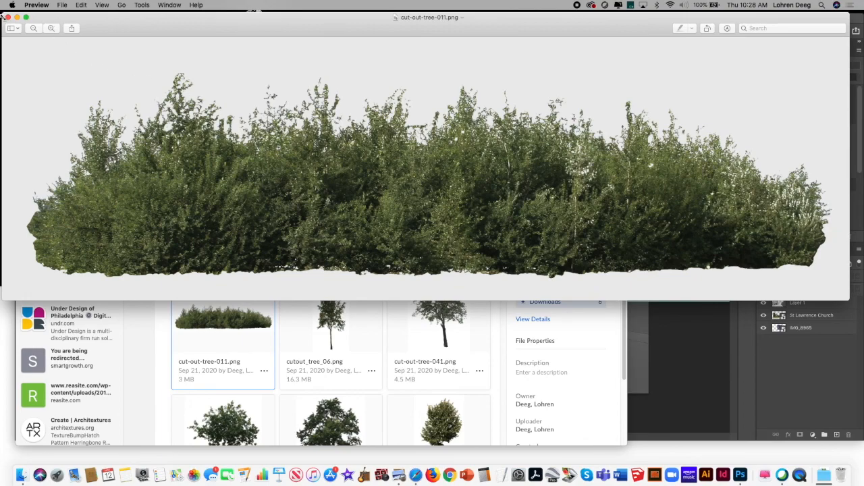
{"action": "left_click", "coordinate": [7, 17]}
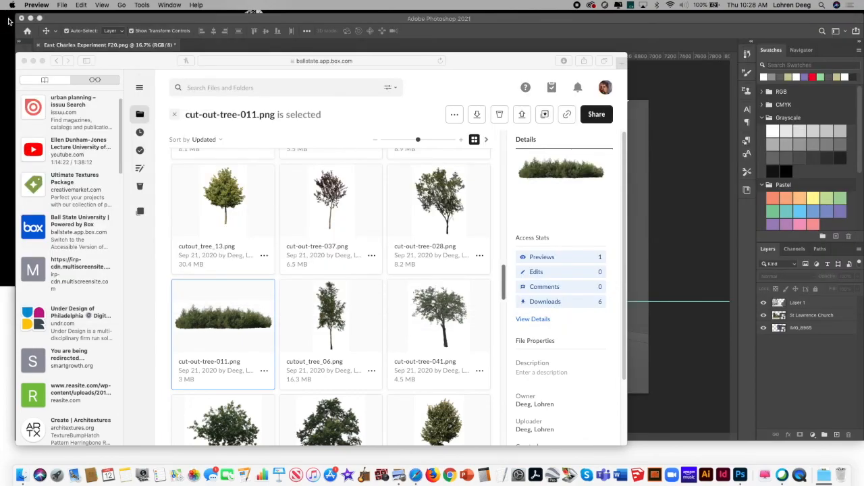
Step: Download cut-out-tree-024.png, the orange autumn tree near the end of the folder, and close its Preview window
{"action": "left_click", "coordinate": [502, 281]}
{"action": "left_click_drag", "start_coordinate": [503, 281], "coordinate": [498, 430]}
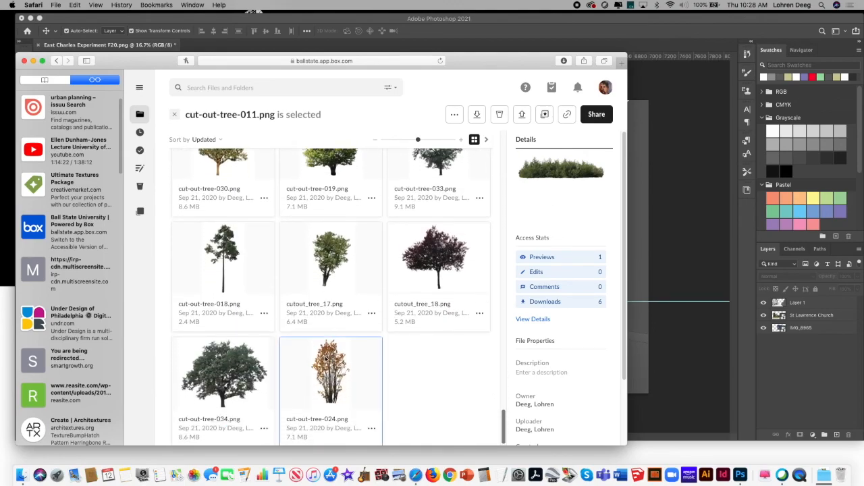
{"action": "left_click", "coordinate": [325, 357]}
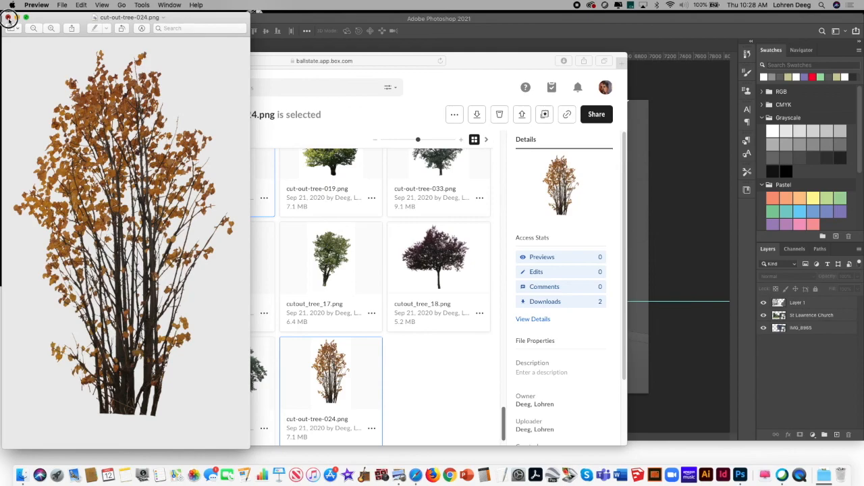
{"action": "left_click", "coordinate": [8, 18]}
Step: Move the Box browser window out of the way, switch to Photoshop and nudge the horizon guide up slightly
{"action": "left_click", "coordinate": [31, 66]}
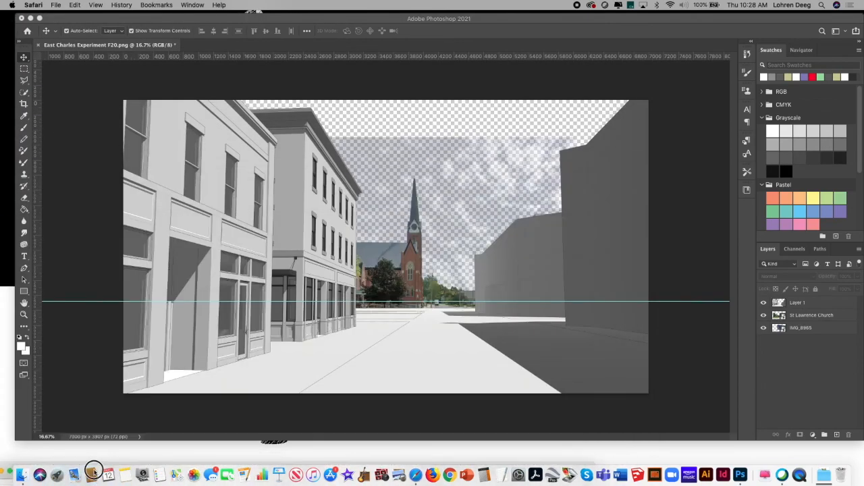
{"action": "left_click", "coordinate": [93, 228]}
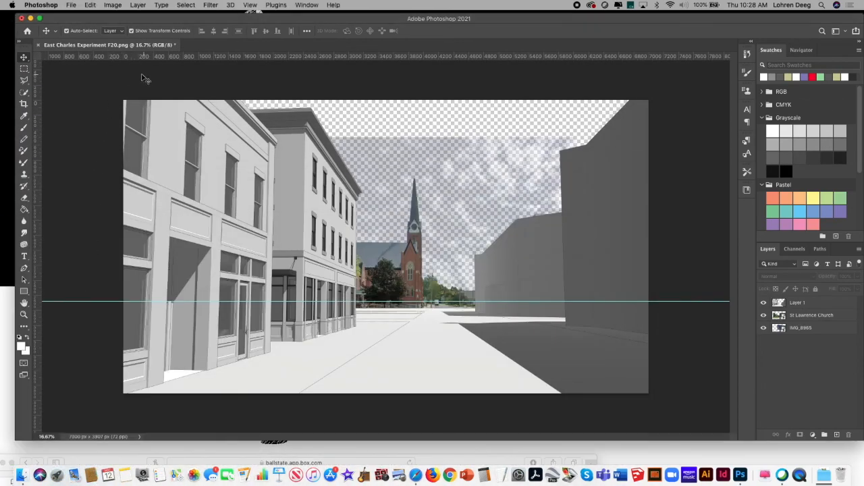
{"action": "left_click_drag", "start_coordinate": [522, 302], "coordinate": [522, 300]}
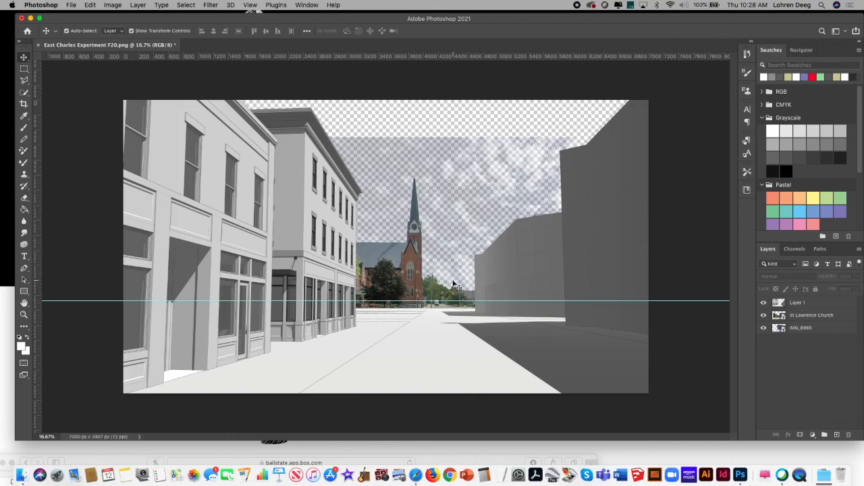
Step: Place cutpeople_4.png from Downloads as an embedded image in the left foreground, with the couple's heads near the horizon guide
{"action": "left_click", "coordinate": [70, 5]}
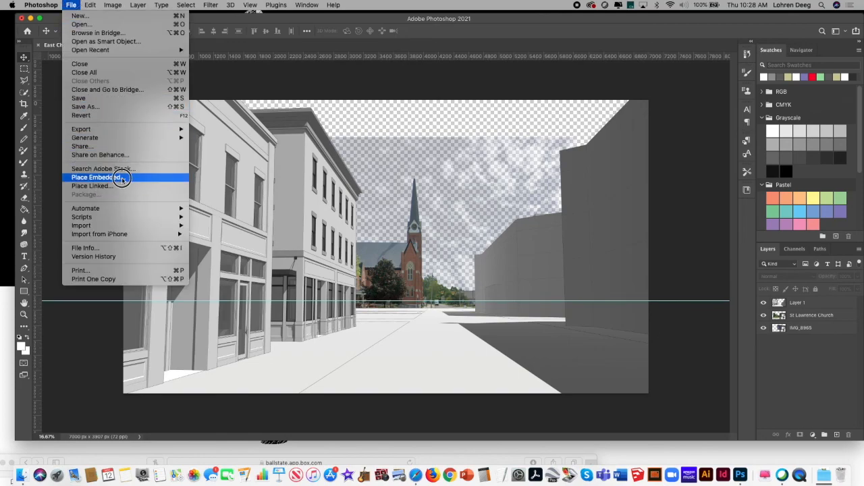
{"action": "left_click", "coordinate": [123, 179]}
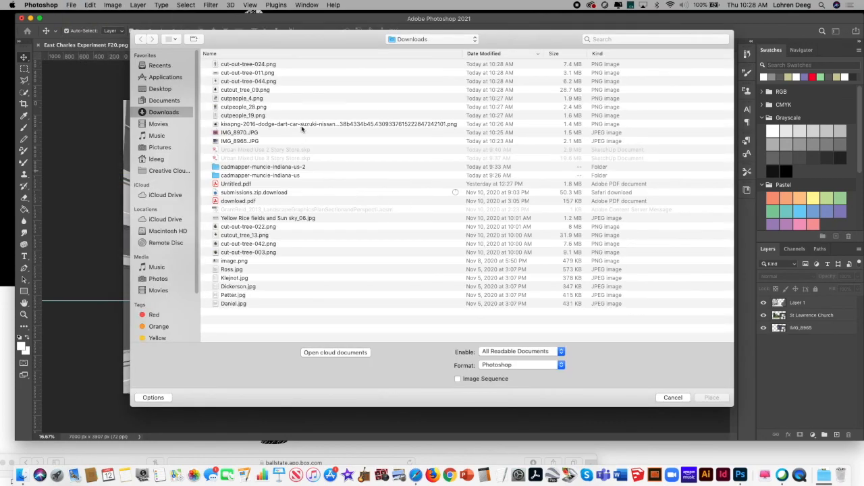
{"action": "left_click", "coordinate": [263, 100]}
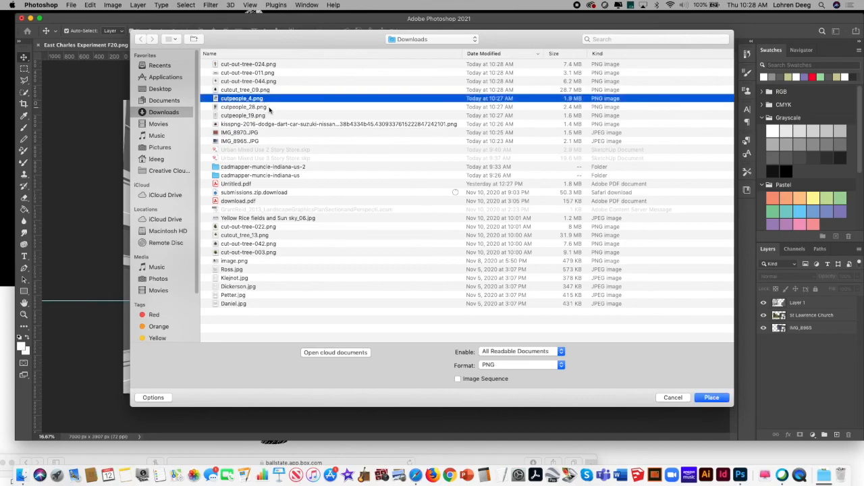
{"action": "left_click", "coordinate": [268, 116]}
{"action": "left_click", "coordinate": [262, 98]}
{"action": "left_click", "coordinate": [707, 399]}
{"action": "left_click_drag", "start_coordinate": [369, 250], "coordinate": [200, 353]}
{"action": "key", "text": "Return"}
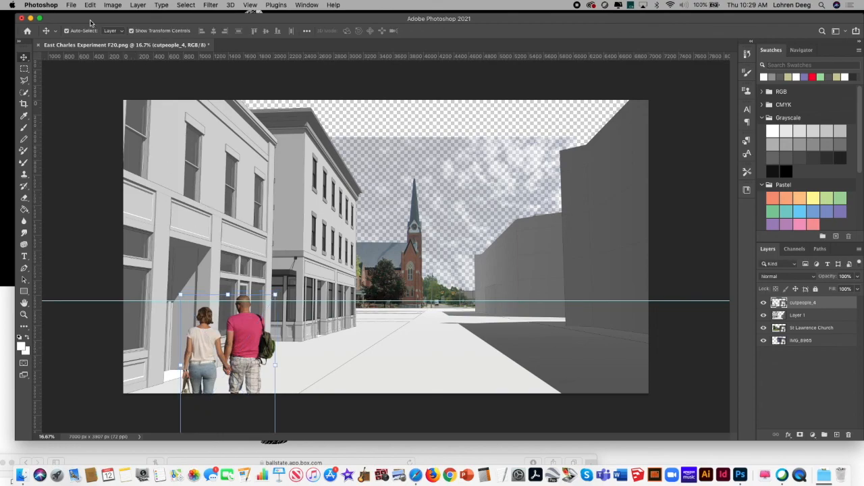
Step: Place cutpeople_28.png as an embedded image in the right foreground, with the couple's heads near the horizon guide
{"action": "left_click", "coordinate": [71, 5]}
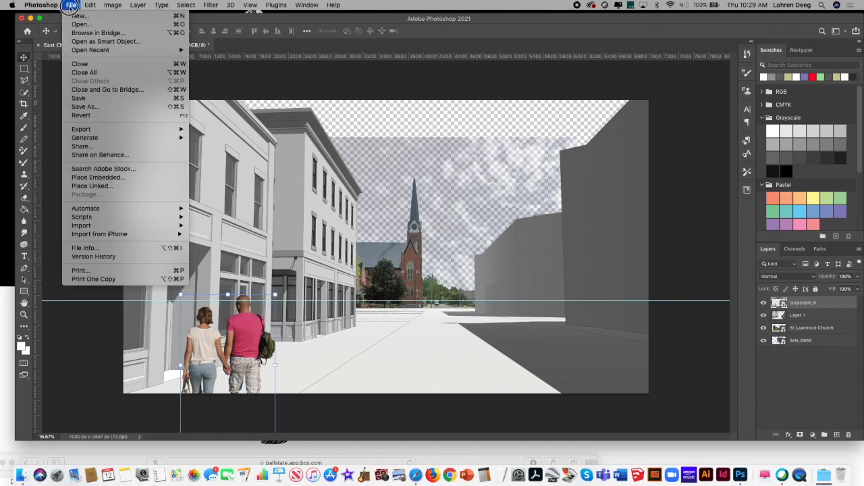
{"action": "left_click", "coordinate": [122, 177]}
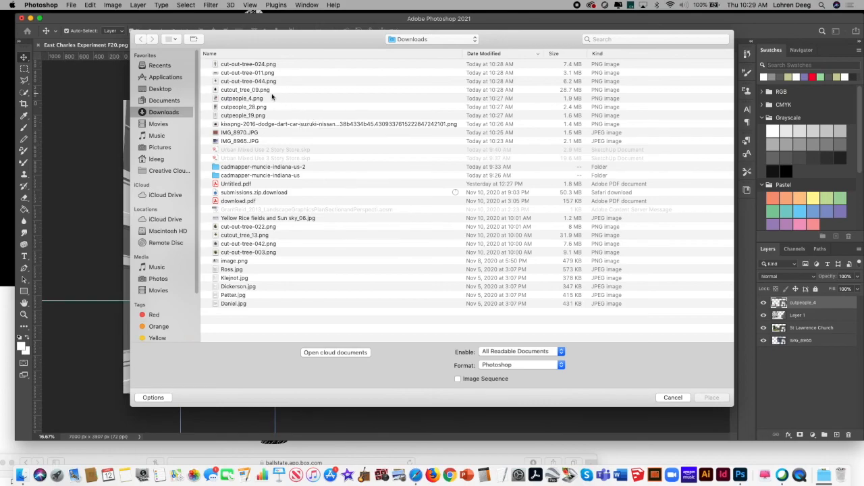
{"action": "left_click", "coordinate": [259, 107]}
{"action": "left_click", "coordinate": [712, 397]}
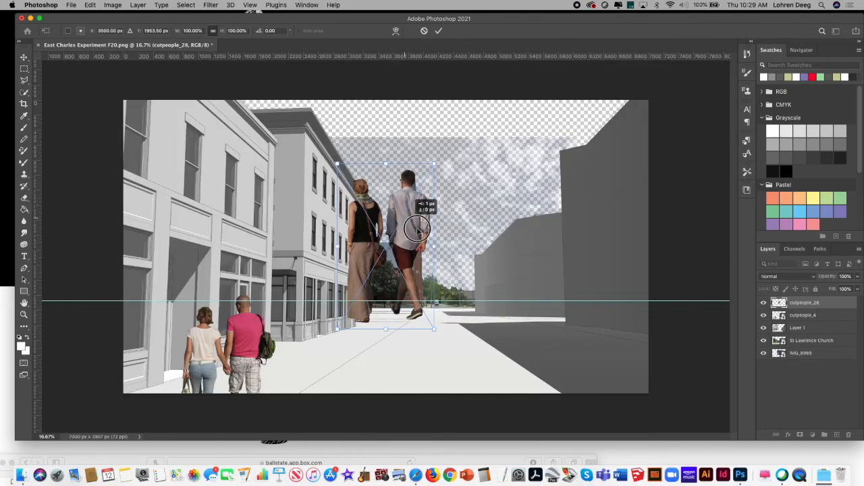
{"action": "left_click_drag", "start_coordinate": [417, 231], "coordinate": [629, 345]}
{"action": "key", "text": "Return"}
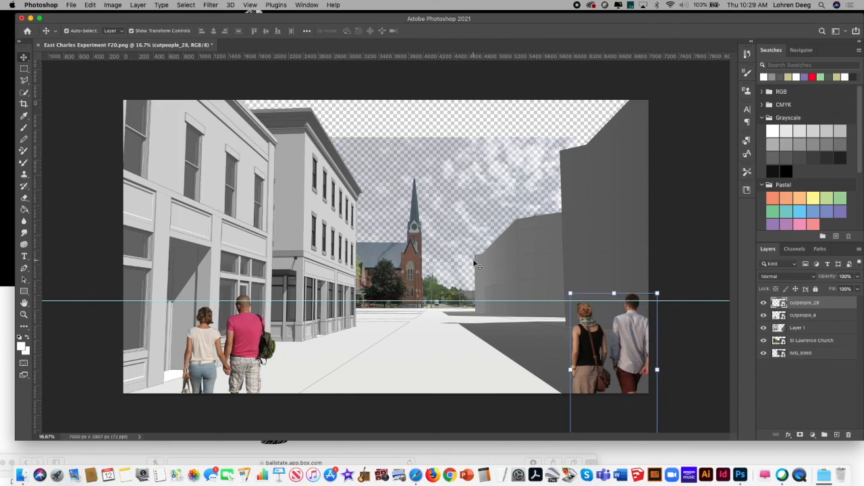
Step: Place cutpeople_19.png as an embedded image, scaled to about 41% wide and 37% high, on the sidewalk with his head at the horizon guide
{"action": "left_click", "coordinate": [72, 4]}
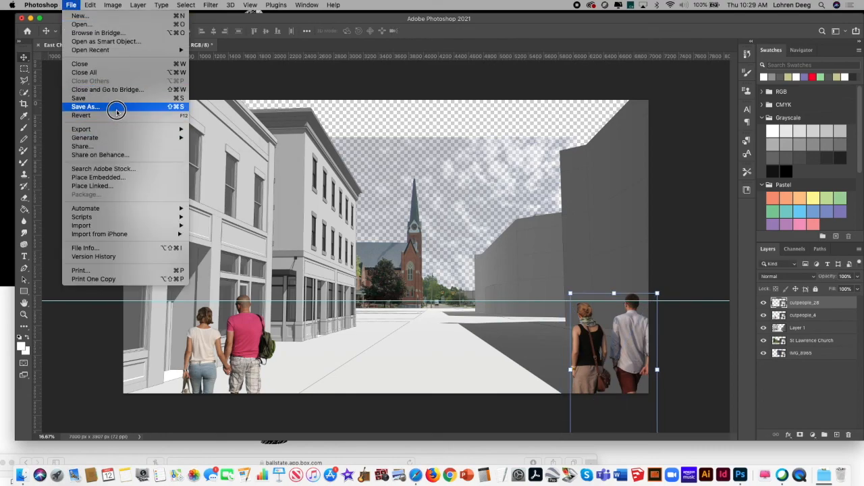
{"action": "left_click", "coordinate": [118, 177]}
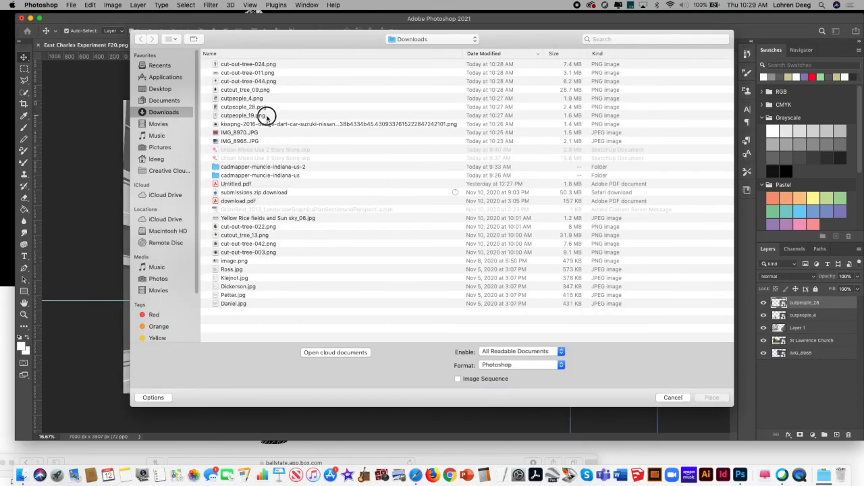
{"action": "left_click", "coordinate": [266, 116]}
{"action": "left_click", "coordinate": [710, 397]}
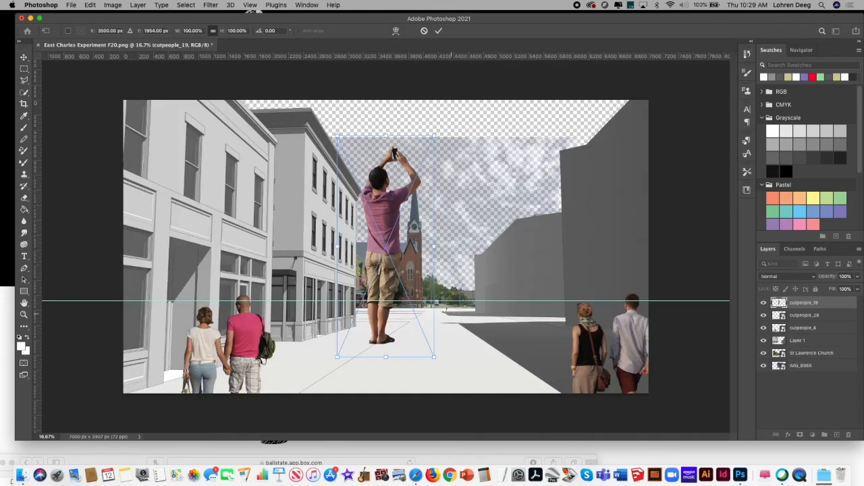
{"action": "left_click_drag", "start_coordinate": [375, 207], "coordinate": [299, 320]}
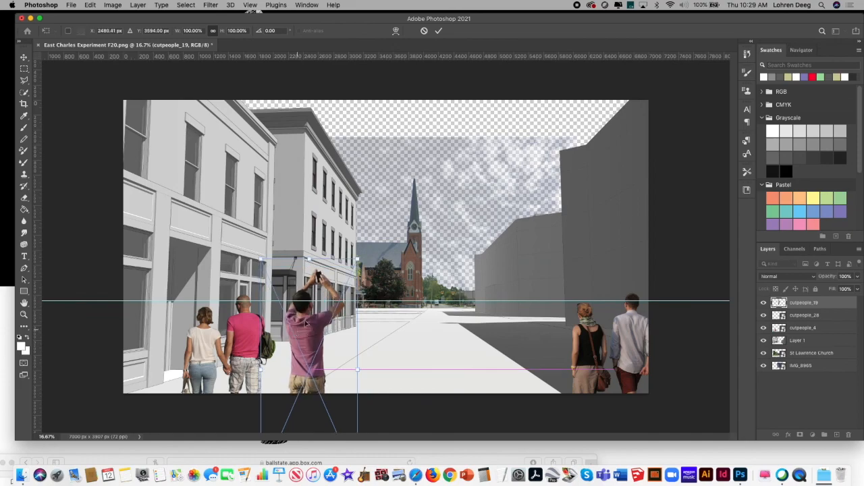
{"action": "left_click_drag", "start_coordinate": [358, 257], "coordinate": [343, 333]}
{"action": "left_click_drag", "start_coordinate": [323, 370], "coordinate": [325, 322]}
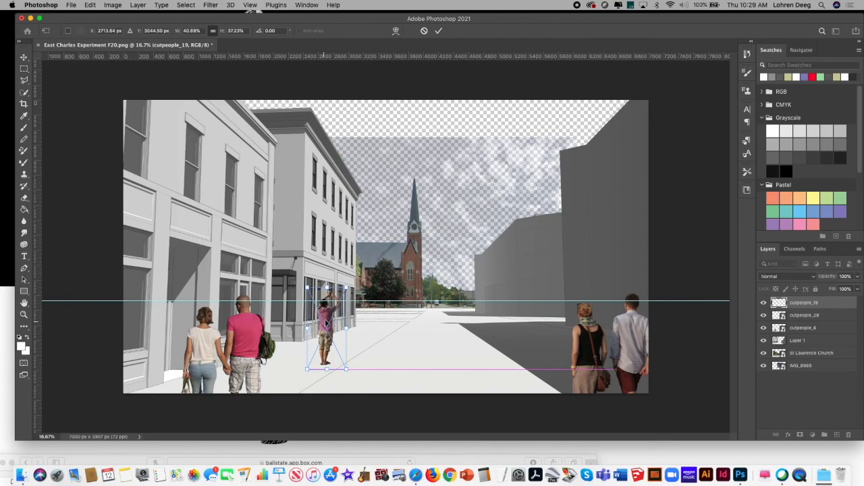
{"action": "key", "text": "Return"}
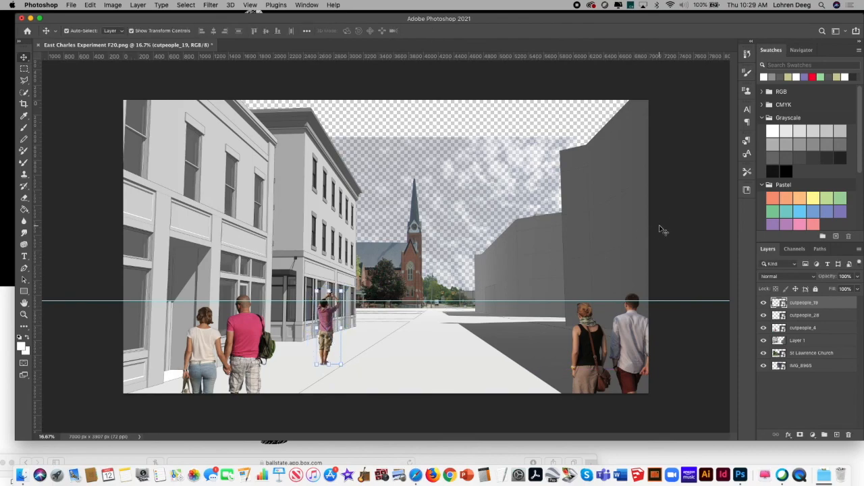
Step: Nudge the cutpeople_28 couple slightly left and down in the right foreground
{"action": "left_click", "coordinate": [676, 213]}
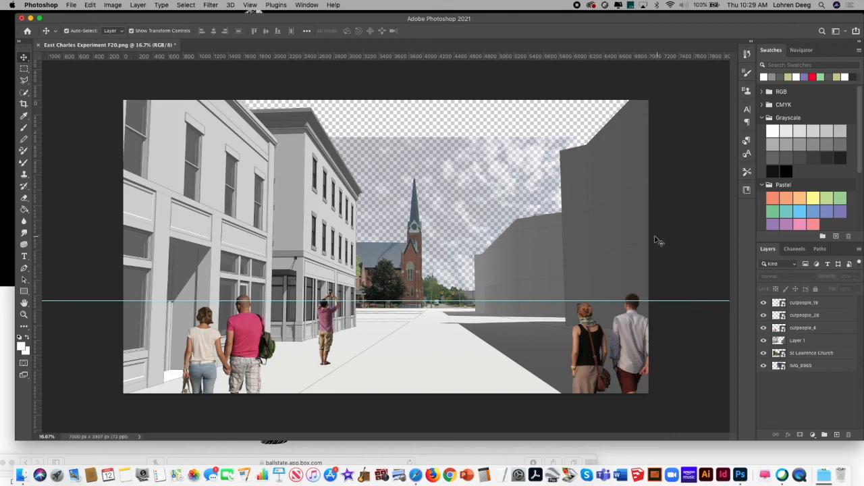
{"action": "left_click_drag", "start_coordinate": [588, 335], "coordinate": [584, 331]}
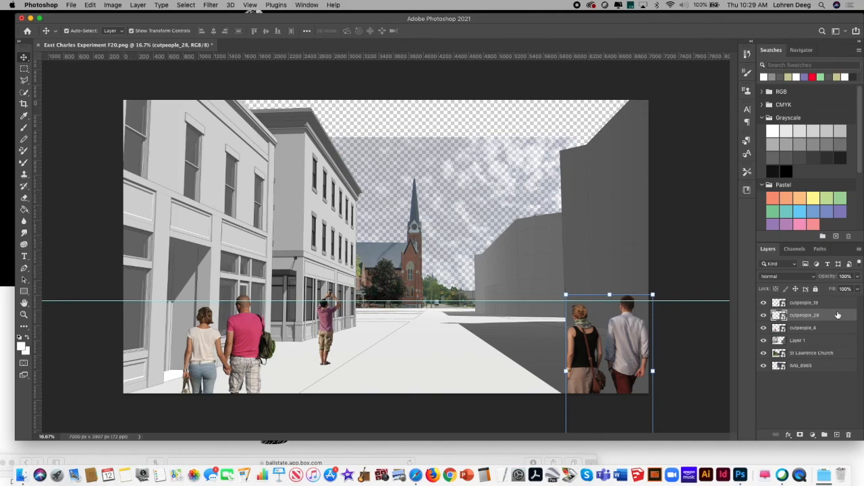
Step: Rasterize the cutpeople_19, cutpeople_28 and cutpeople_4 layers and clear the layer selection
{"action": "left_click", "coordinate": [833, 306]}
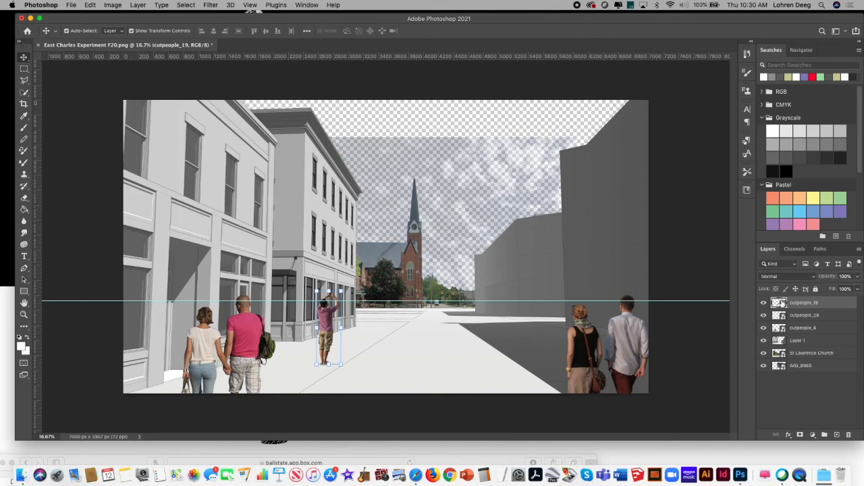
{"action": "right_click", "coordinate": [838, 305]}
{"action": "left_click", "coordinate": [803, 228]}
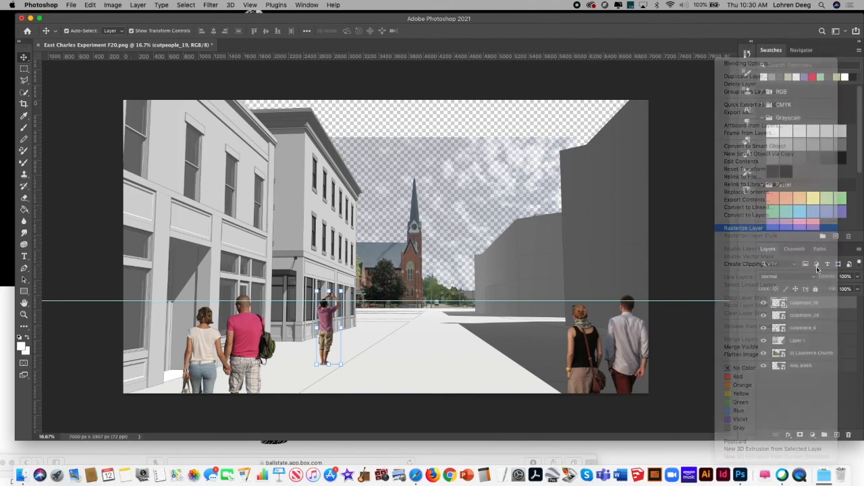
{"action": "left_click", "coordinate": [830, 315]}
{"action": "right_click", "coordinate": [836, 320]}
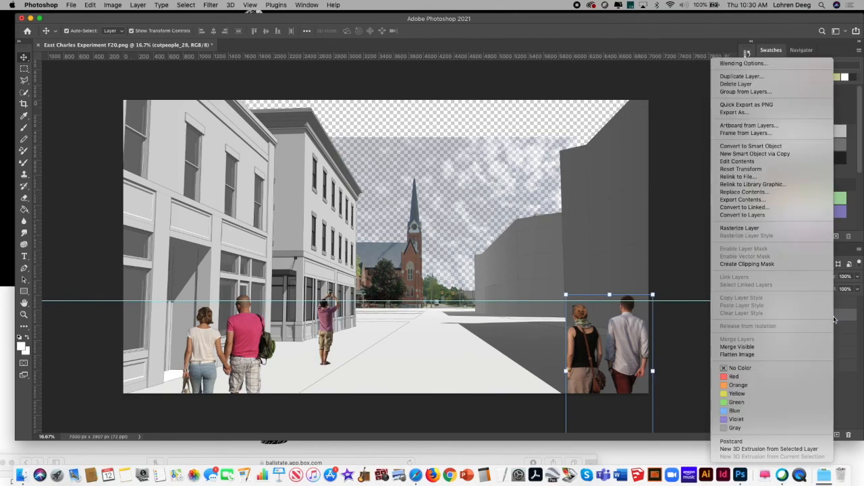
{"action": "left_click", "coordinate": [803, 230]}
{"action": "right_click", "coordinate": [831, 329]}
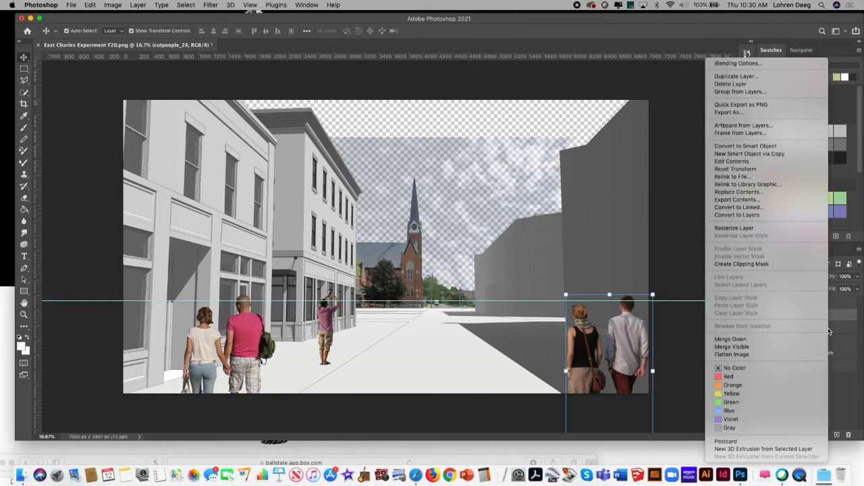
{"action": "left_click", "coordinate": [773, 231]}
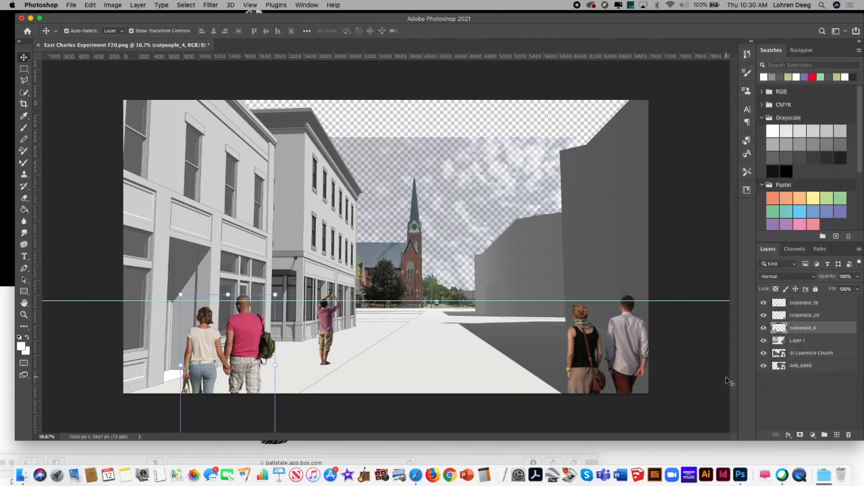
{"action": "left_click", "coordinate": [691, 360]}
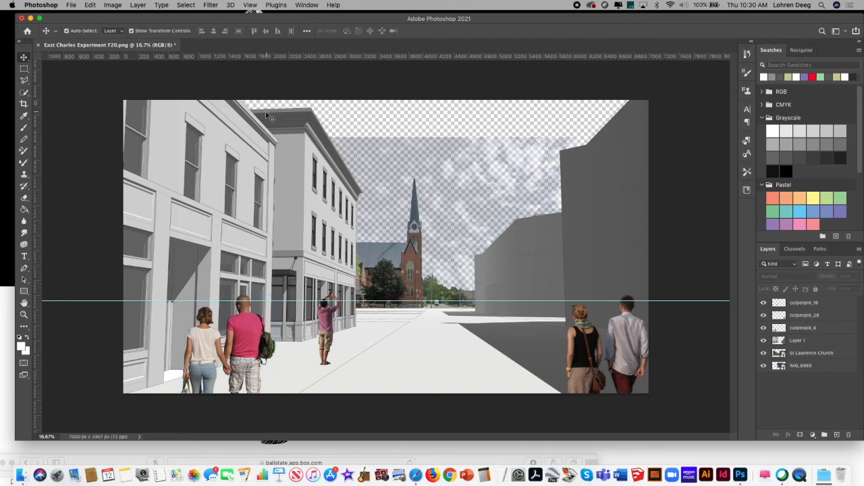
Step: Switch to Safari, bring its off-screen Box window into full view, and enlarge it over the Photoshop document
{"action": "left_click", "coordinate": [415, 476]}
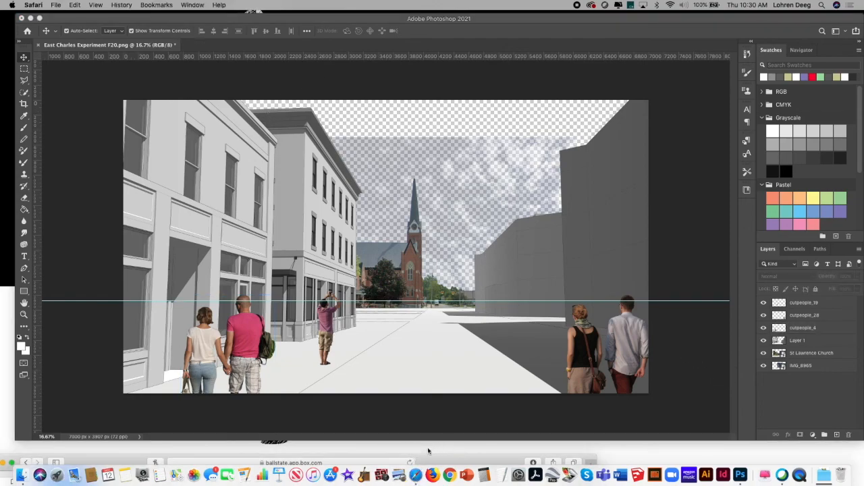
{"action": "left_click_drag", "start_coordinate": [452, 460], "coordinate": [521, 40]}
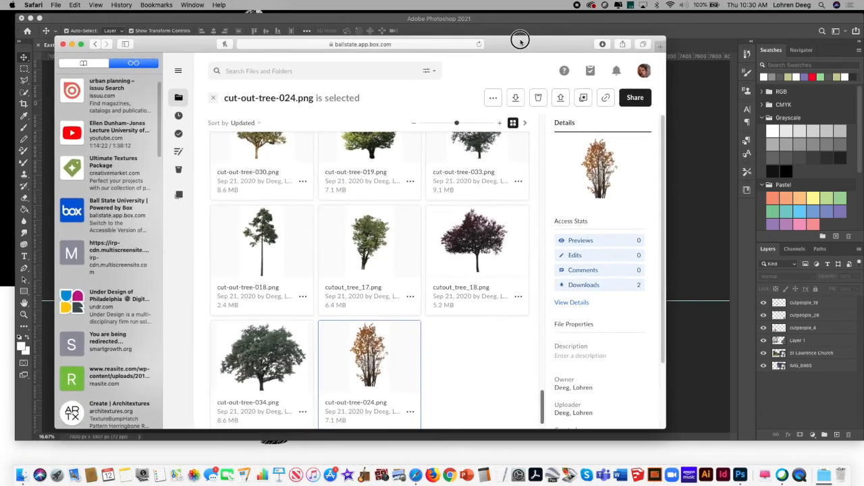
{"action": "left_click_drag", "start_coordinate": [663, 39], "coordinate": [741, 24]}
{"action": "left_click_drag", "start_coordinate": [635, 34], "coordinate": [616, 48]}
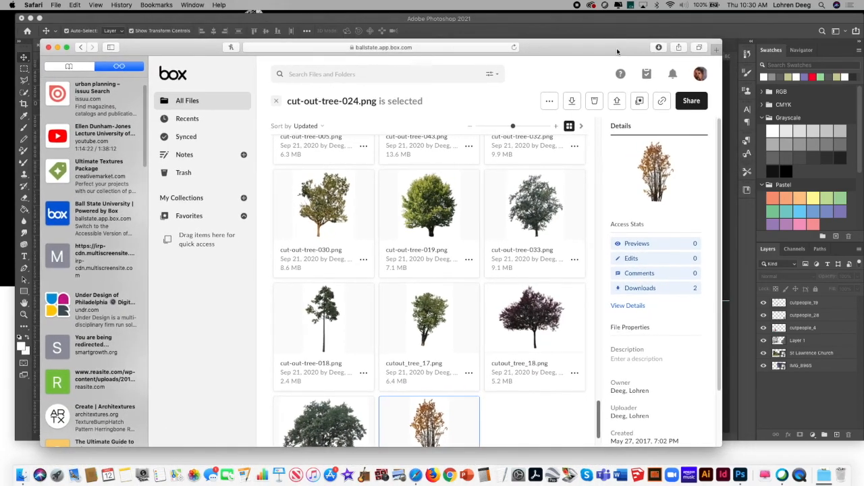
Step: Open nonscandinavia.com in a new browser tab and go to its originals image gallery, acknowledging the educational-use notice
{"action": "left_click", "coordinate": [717, 49]}
{"action": "type", "text": "nonscandinavia"}
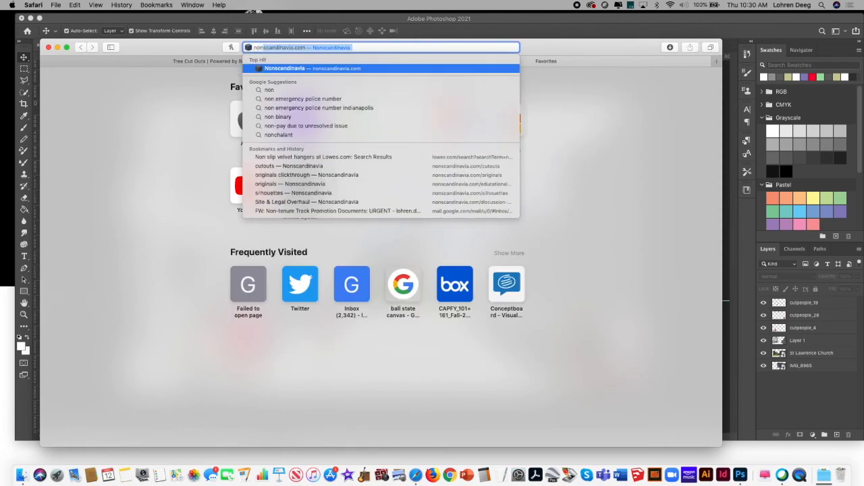
{"action": "key", "text": "Return"}
{"action": "left_click_drag", "start_coordinate": [557, 50], "coordinate": [562, 47]}
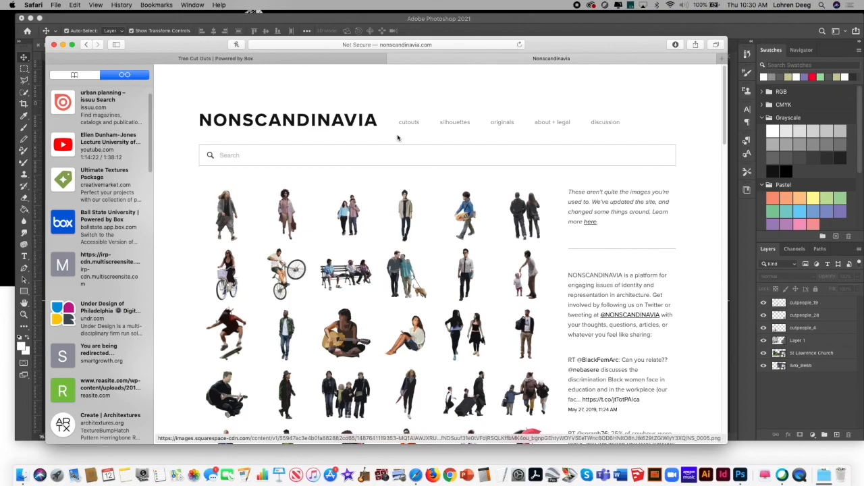
{"action": "left_click", "coordinate": [503, 122]}
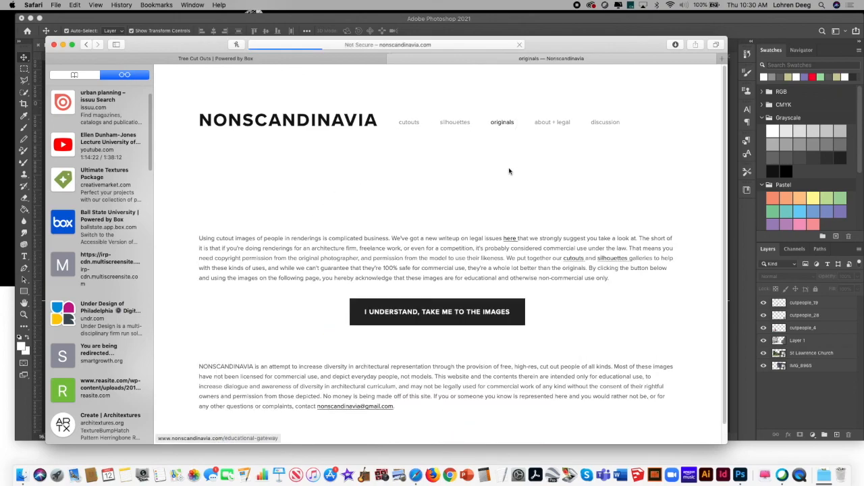
{"action": "left_click", "coordinate": [473, 316]}
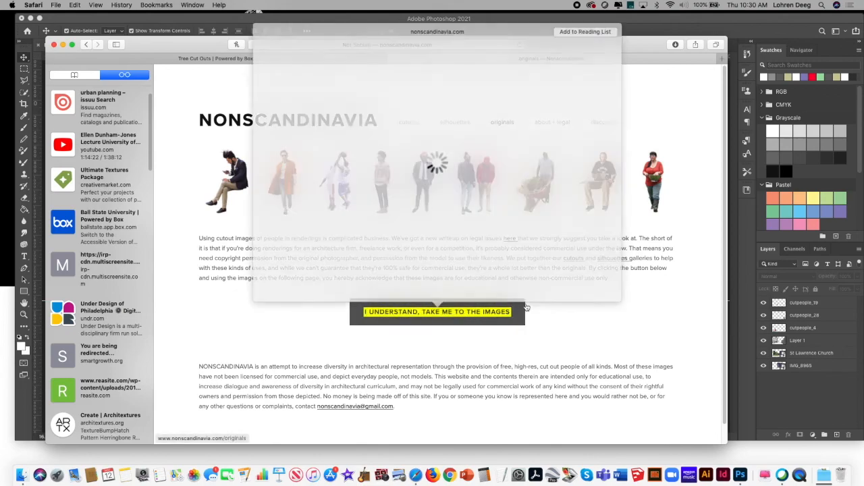
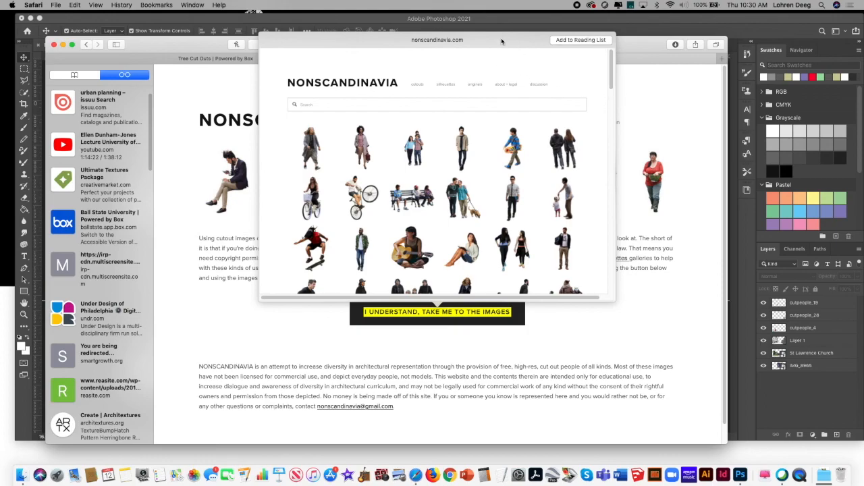
Step: Enter the originals gallery past the usage notice and save the man-with-stroller cut-out to the Desktop as NS_0065
{"action": "left_click", "coordinate": [278, 324]}
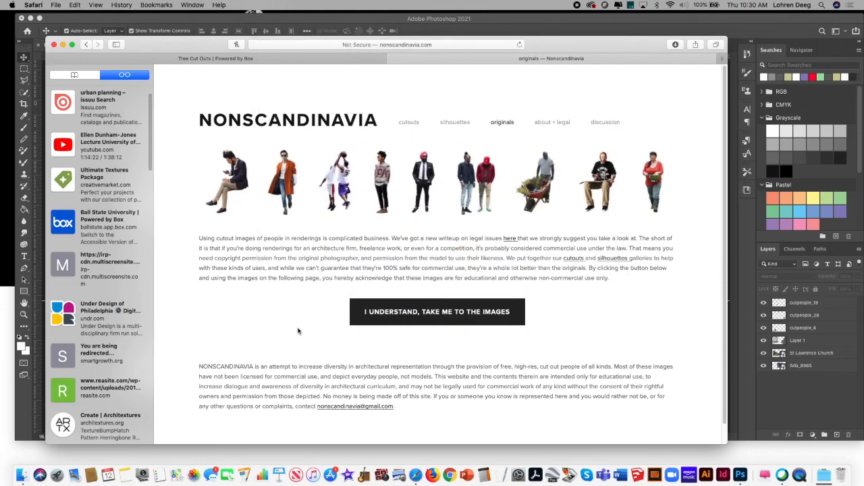
{"action": "left_click", "coordinate": [394, 318]}
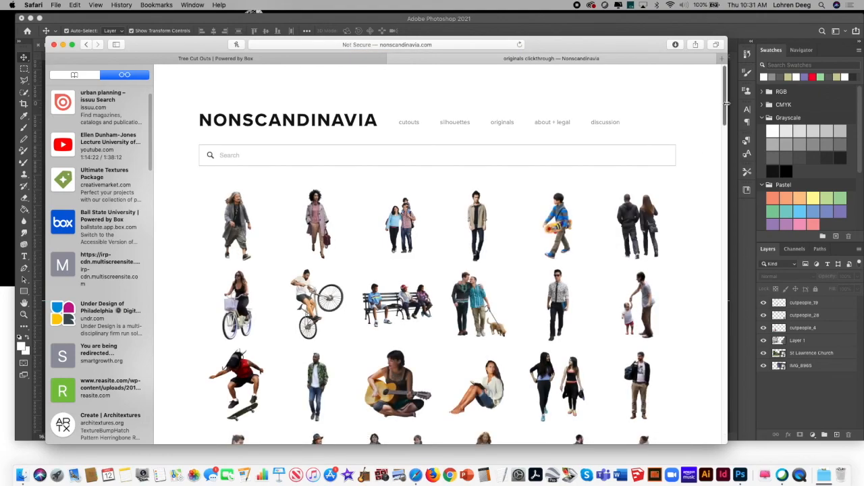
{"action": "left_click_drag", "start_coordinate": [724, 107], "coordinate": [718, 226]}
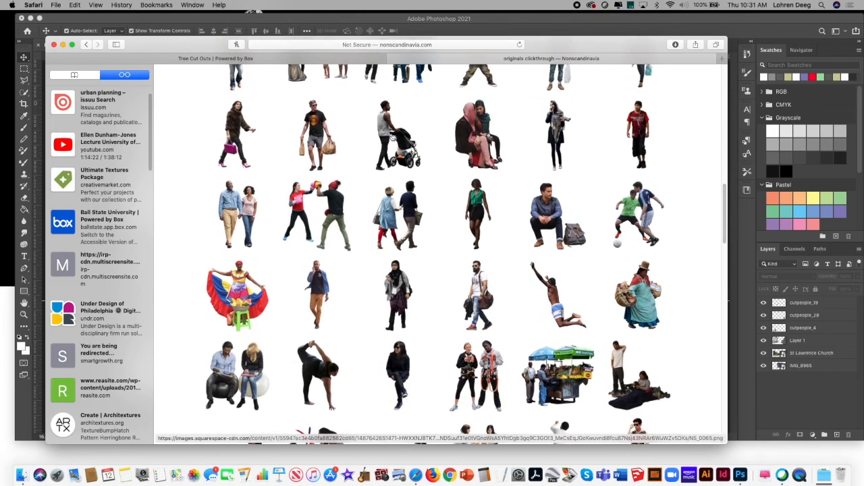
{"action": "left_click", "coordinate": [424, 216]}
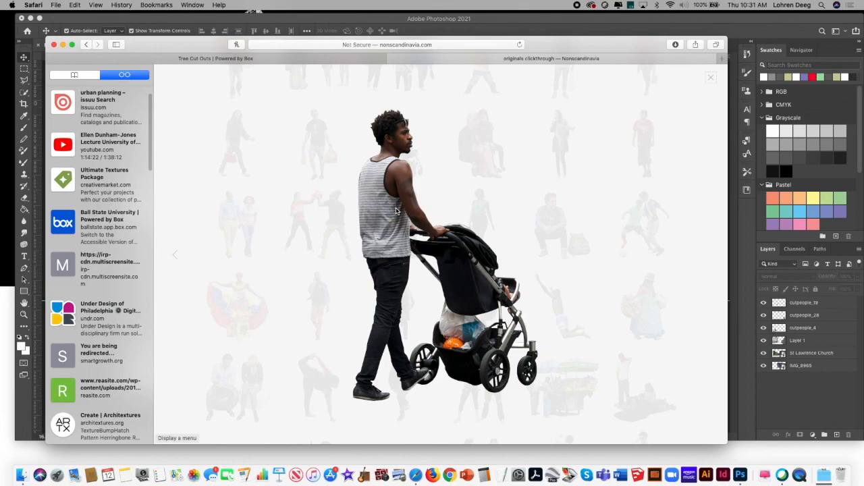
{"action": "right_click", "coordinate": [392, 215]}
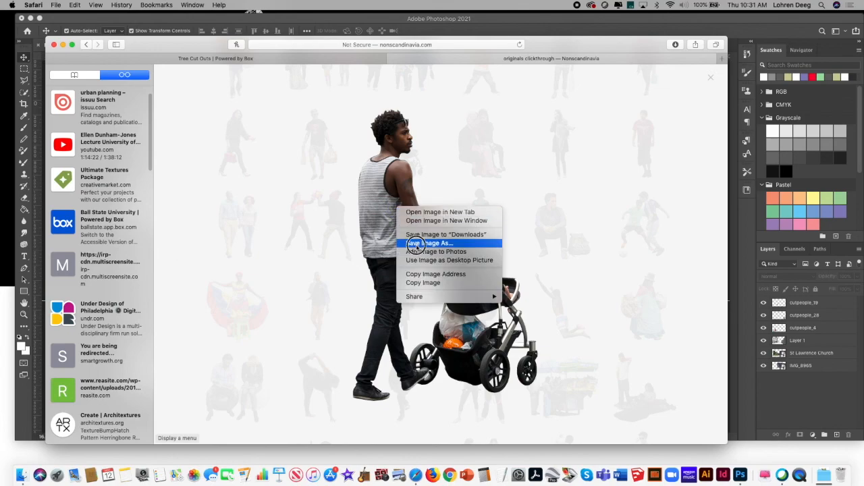
{"action": "left_click", "coordinate": [442, 241]}
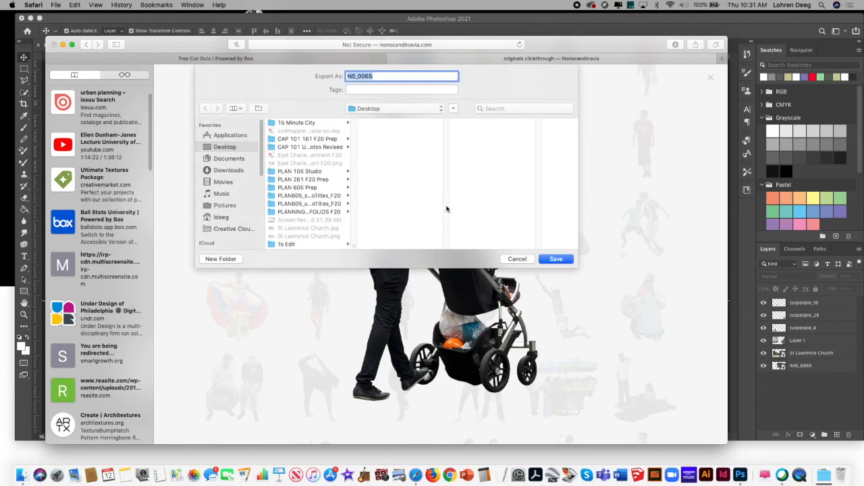
{"action": "left_click", "coordinate": [548, 258]}
Step: Save the neighbouring cut-out of two seated women in headscarves to the Desktop as NS_0066 and close its enlarged view
{"action": "left_click", "coordinate": [690, 150]}
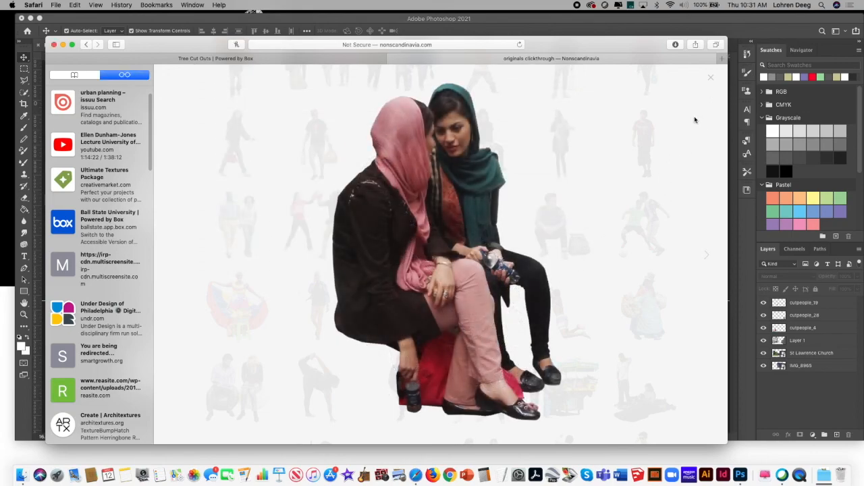
{"action": "right_click", "coordinate": [467, 187]}
{"action": "left_click", "coordinate": [508, 223]}
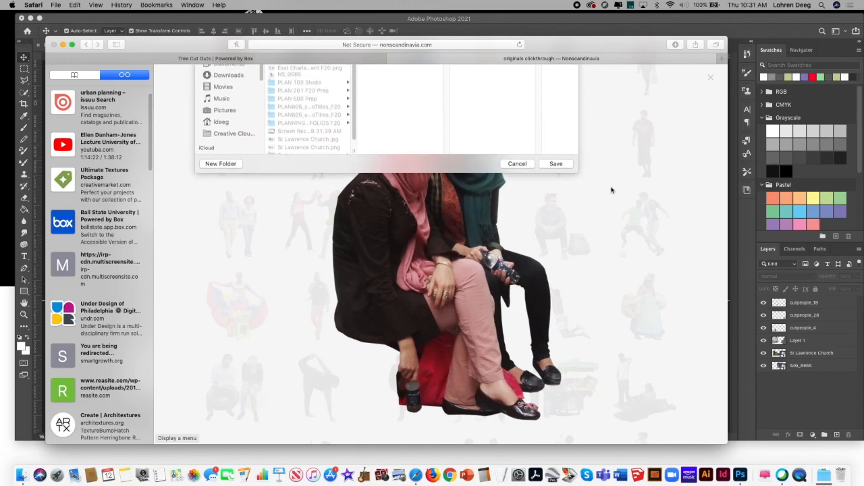
{"action": "key", "text": "Return"}
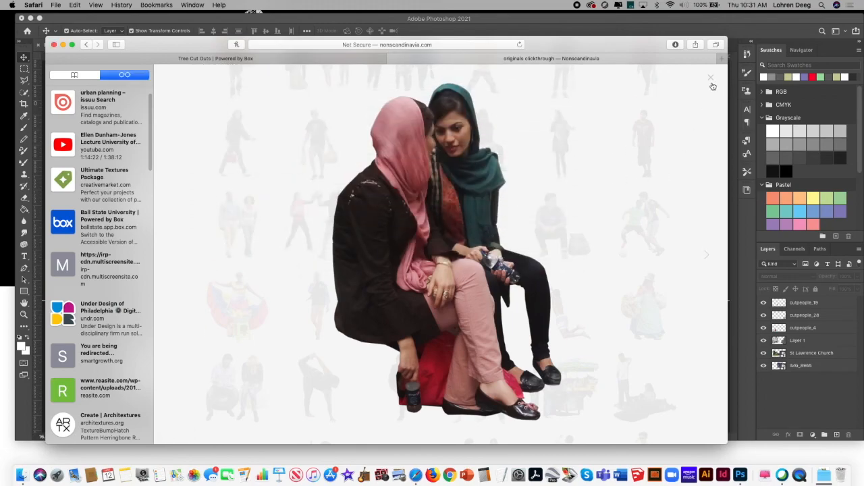
{"action": "left_click", "coordinate": [711, 77]}
Step: Save the NYC Green Cart fruit-stand cut-out from further down the gallery to the Desktop as NS_0091, and close its enlarged view
{"action": "scroll", "coordinate": [724, 209], "scroll_direction": "down", "scroll_amount": 5}
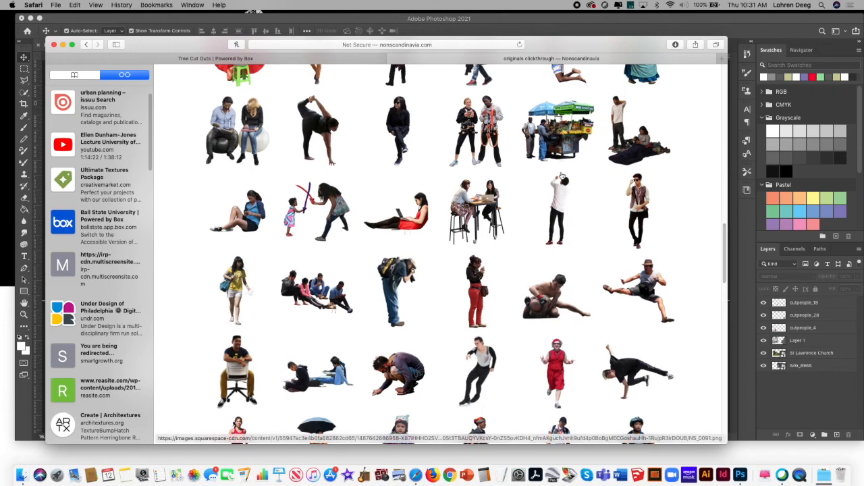
{"action": "left_click", "coordinate": [564, 125]}
{"action": "right_click", "coordinate": [496, 122]}
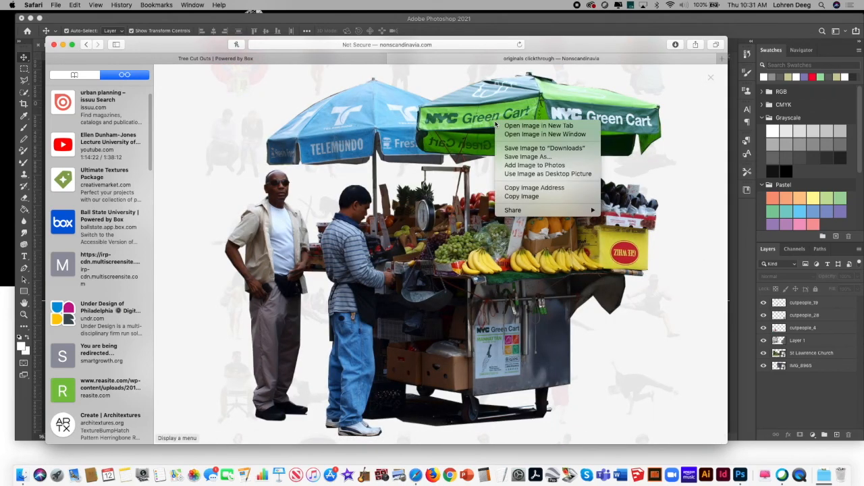
{"action": "left_click", "coordinate": [527, 157]}
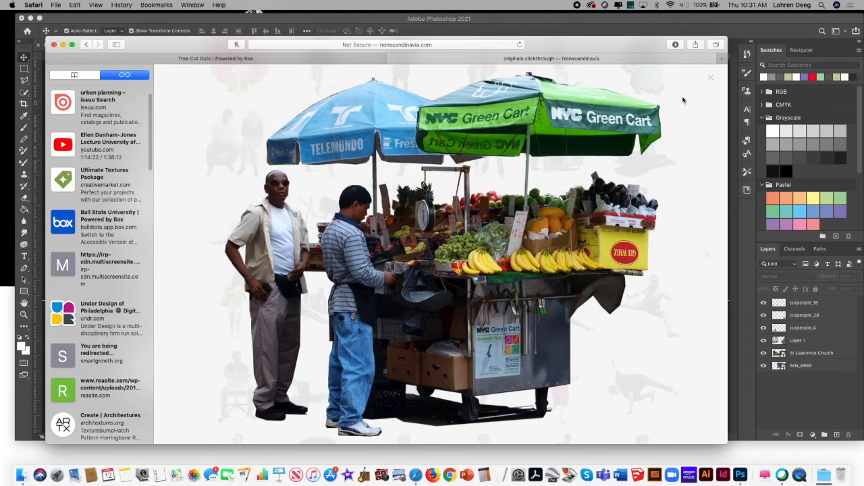
{"action": "left_click", "coordinate": [712, 79]}
Step: Move the Safari window down out of the way and switch to the East Charles document in Photoshop
{"action": "left_click_drag", "start_coordinate": [725, 253], "coordinate": [705, 93]}
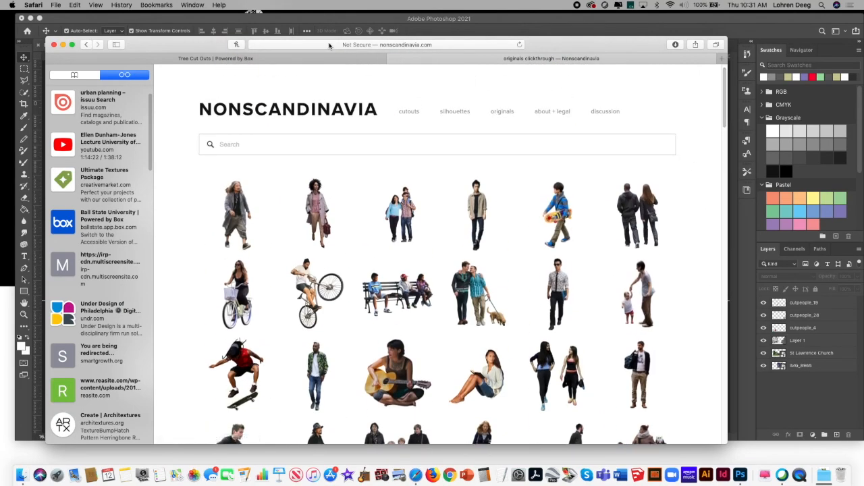
{"action": "left_click_drag", "start_coordinate": [172, 45], "coordinate": [379, 448]}
{"action": "left_click", "coordinate": [88, 174]}
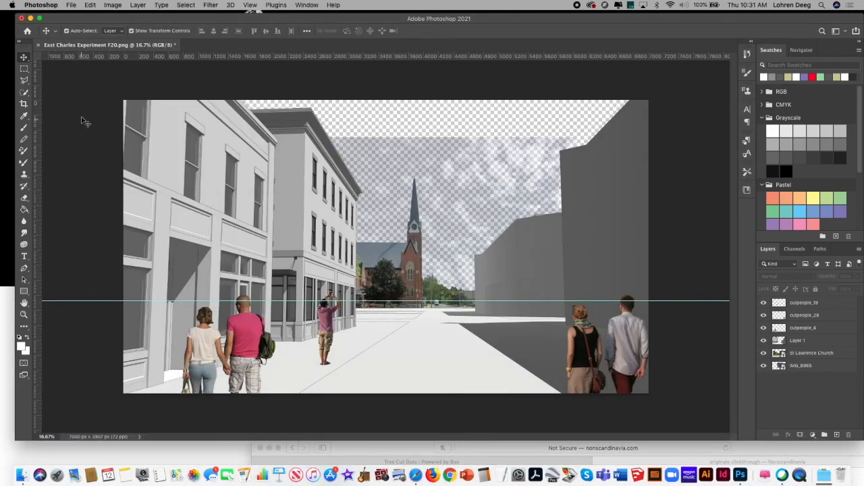
Step: Place the fruit-stand image NS_0091 from the Desktop as an embedded object in the streetscape
{"action": "left_click", "coordinate": [69, 5]}
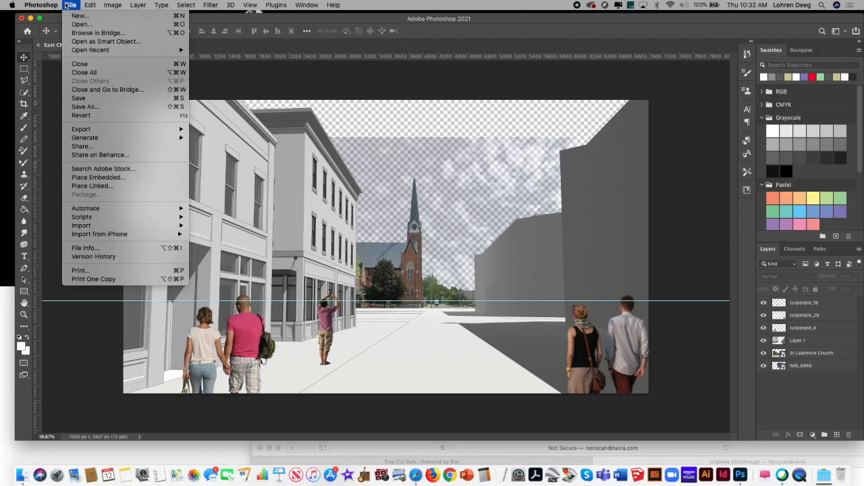
{"action": "left_click", "coordinate": [122, 177]}
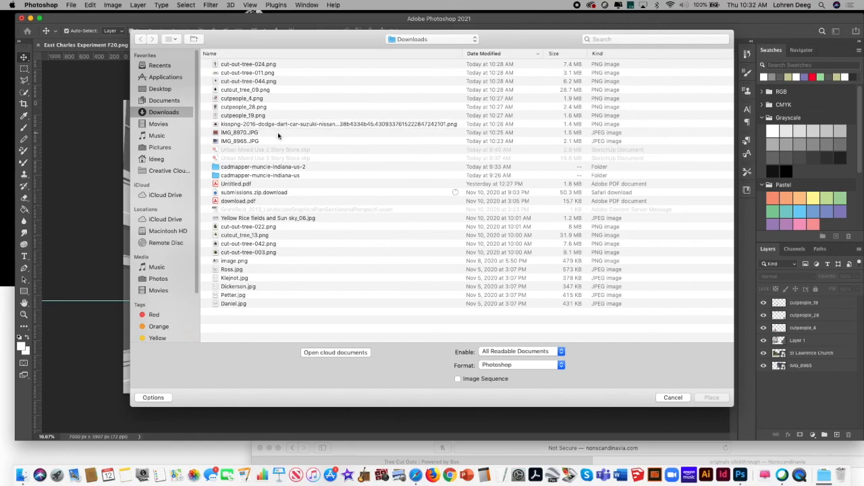
{"action": "left_click", "coordinate": [162, 89]}
{"action": "left_click", "coordinate": [251, 72]}
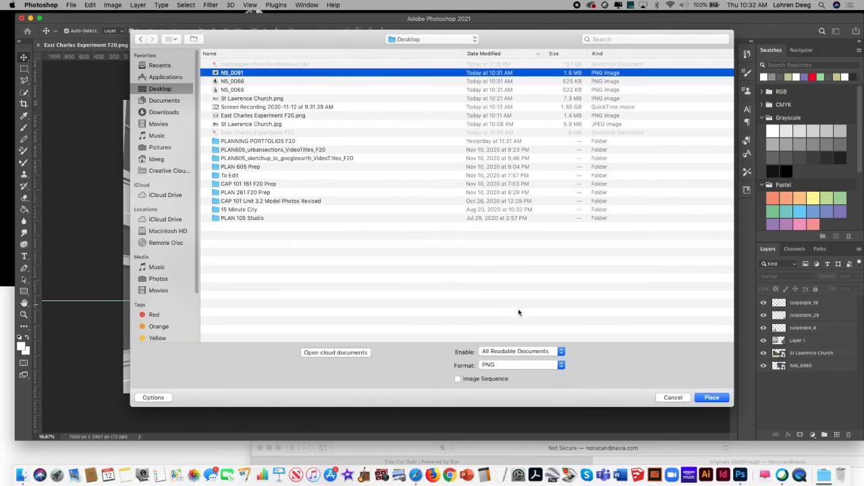
{"action": "left_click", "coordinate": [720, 398]}
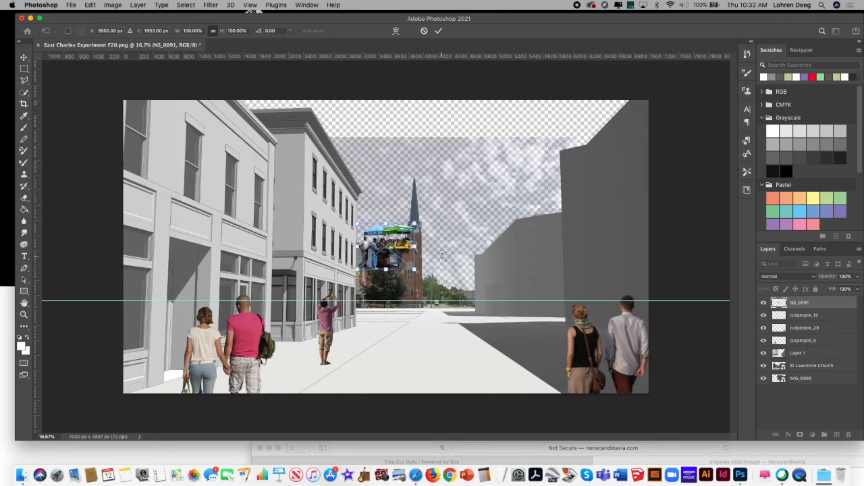
Step: Position the fruit stand on the dark pavement beside the right-hand buildings, straddling the horizon line, and commit the placement
{"action": "left_click_drag", "start_coordinate": [382, 243], "coordinate": [494, 285]}
{"action": "left_click_drag", "start_coordinate": [528, 324], "coordinate": [544, 322]}
{"action": "key", "text": "Return"}
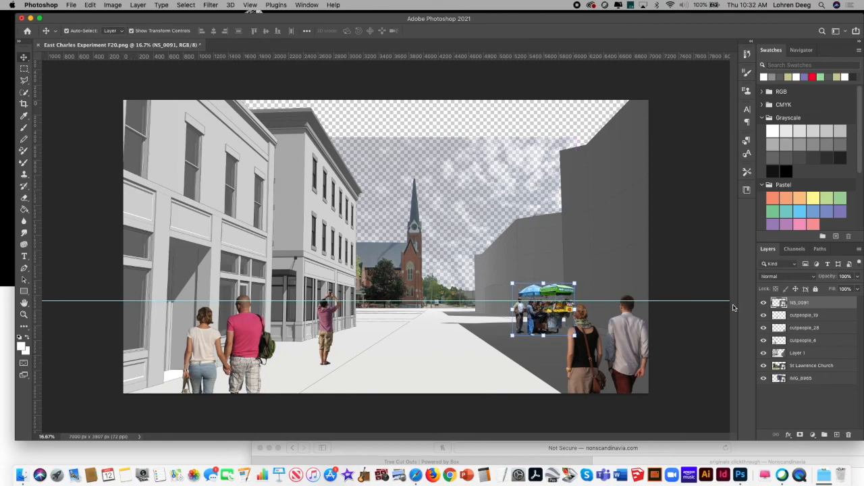
Step: Move the NS_0091 layer below cutpeople_4, shift the fruit stand slightly right behind the couple, and clear the selection
{"action": "left_click_drag", "start_coordinate": [823, 307], "coordinate": [828, 343]}
{"action": "left_click_drag", "start_coordinate": [533, 312], "coordinate": [554, 310]}
{"action": "left_click", "coordinate": [679, 193]}
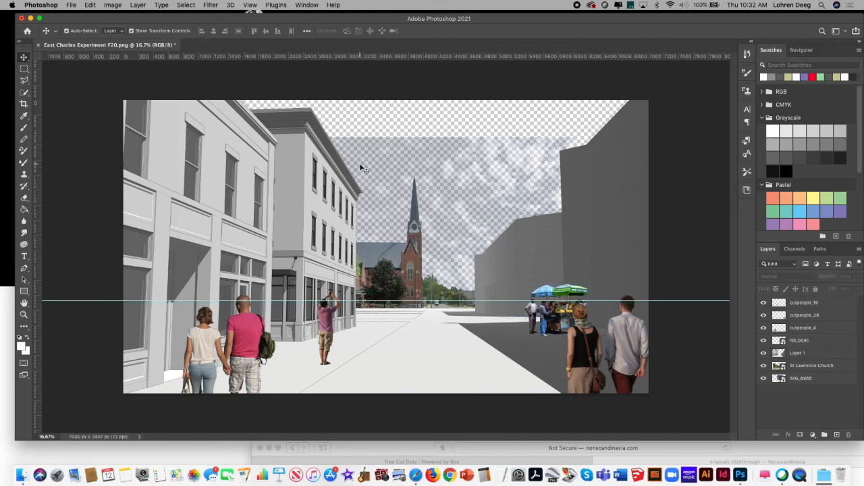
Step: Place the seated-women image NS_0066 from the Desktop as an embedded object in the streetscape
{"action": "left_click", "coordinate": [71, 5]}
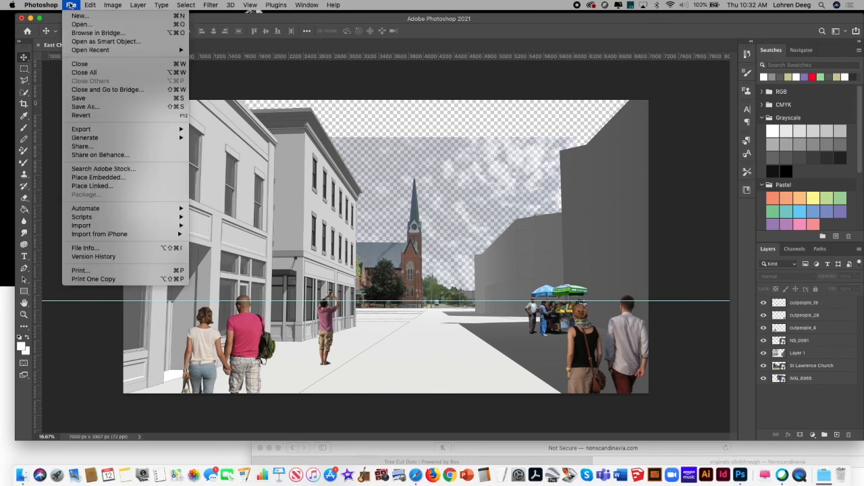
{"action": "left_click", "coordinate": [117, 178]}
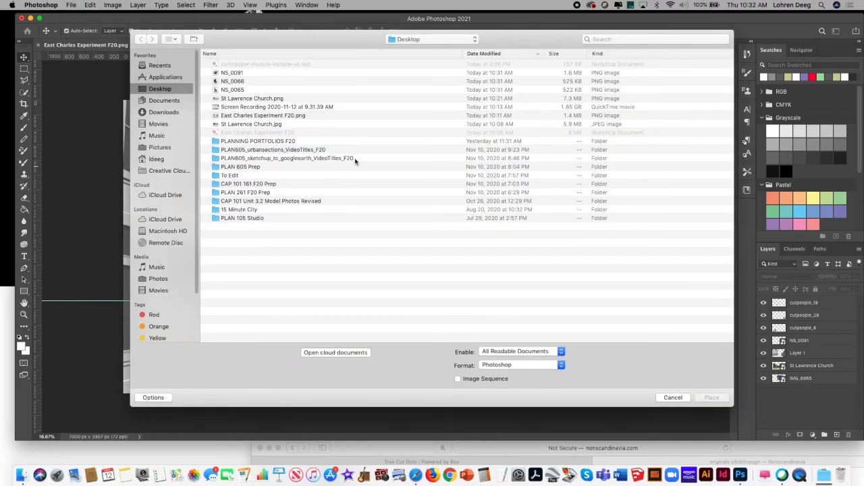
{"action": "left_click", "coordinate": [254, 82]}
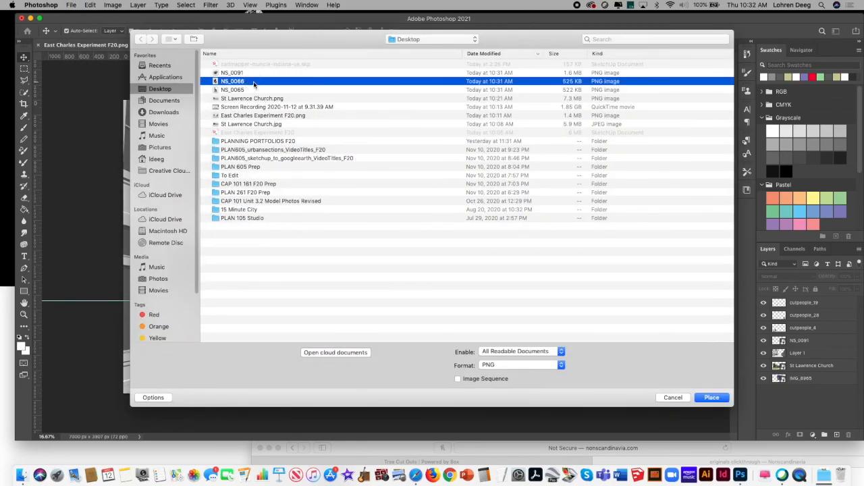
{"action": "left_click", "coordinate": [712, 397]}
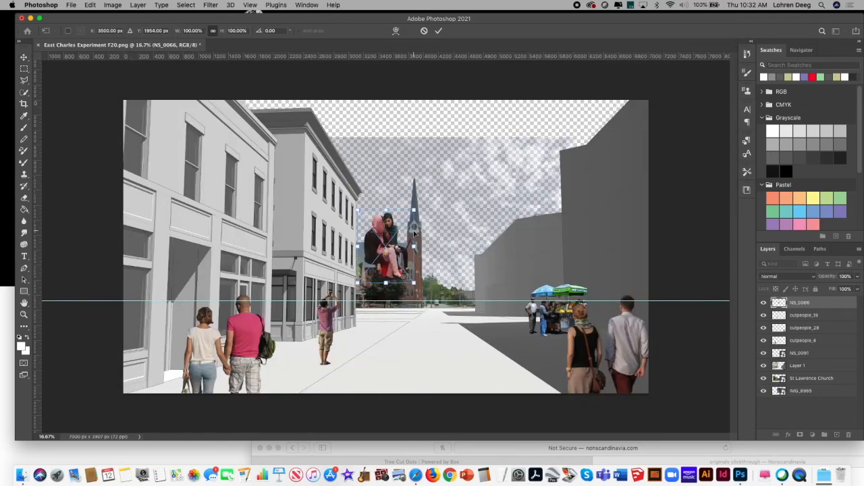
Step: Move the seated women to the lower-left corner of the street scene, enlarge them slightly, and commit the placement
{"action": "left_click_drag", "start_coordinate": [381, 230], "coordinate": [138, 341]}
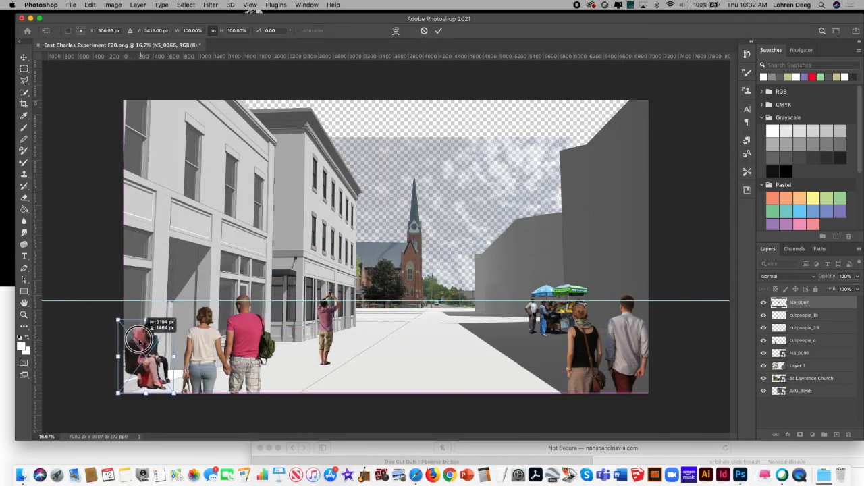
{"action": "left_click_drag", "start_coordinate": [175, 319], "coordinate": [191, 306]}
{"action": "mouse_move", "coordinate": [148, 364]}
{"action": "left_mouse_down"}
{"action": "mouse_move", "coordinate": [140, 380]}
{"action": "mouse_move", "coordinate": [139, 369]}
{"action": "left_mouse_up"}
{"action": "left_click_drag", "start_coordinate": [182, 313], "coordinate": [190, 312]}
{"action": "key", "text": "Return"}
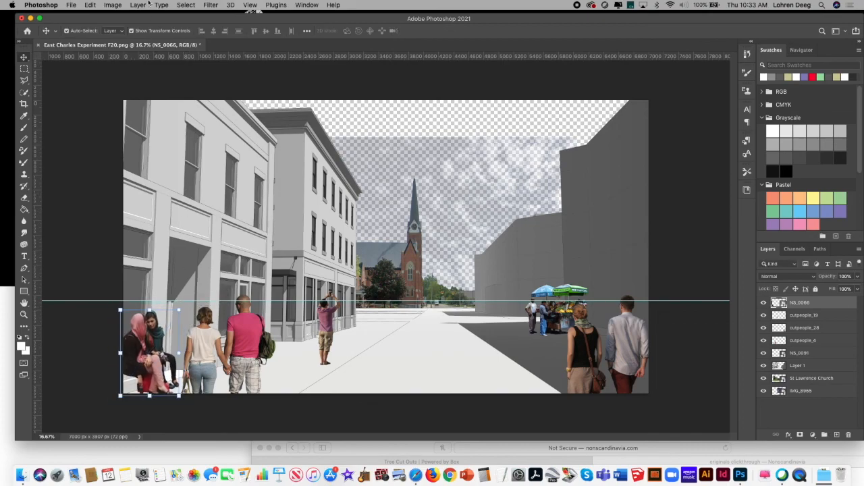
{"action": "left_click", "coordinate": [75, 5]}
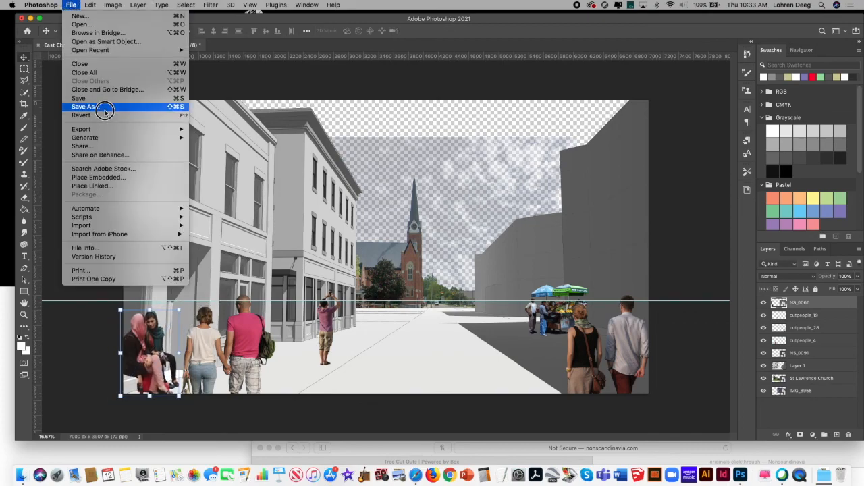
{"action": "left_click", "coordinate": [109, 175]}
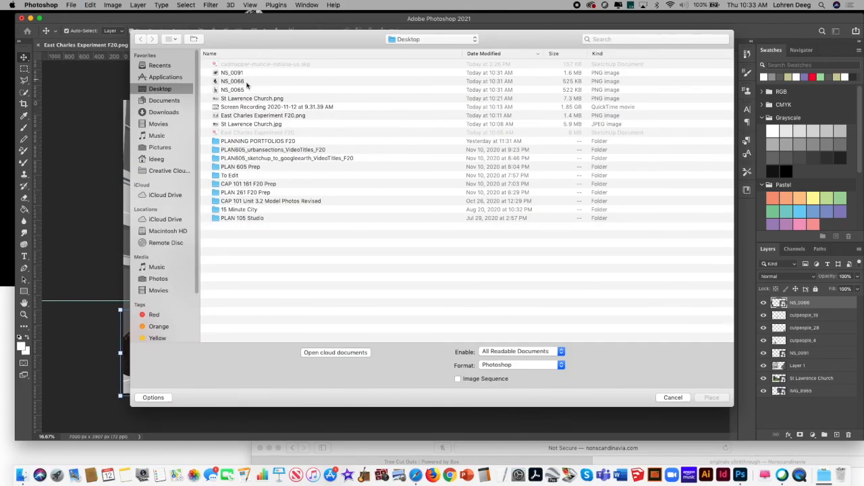
{"action": "left_click", "coordinate": [243, 82]}
{"action": "left_click", "coordinate": [707, 398]}
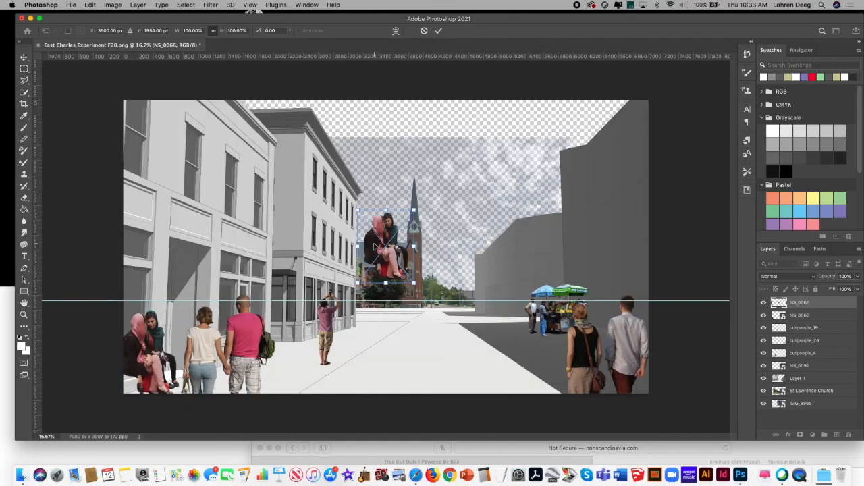
{"action": "key", "text": "Escape"}
Step: Place the man-with-stroller image NS_0065 from the Desktop as an embedded object in the streetscape
{"action": "left_click", "coordinate": [70, 4]}
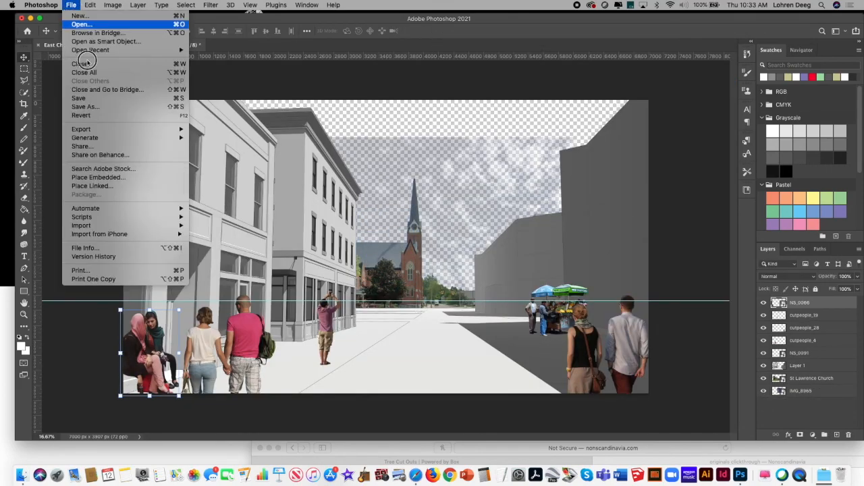
{"action": "left_click", "coordinate": [116, 178]}
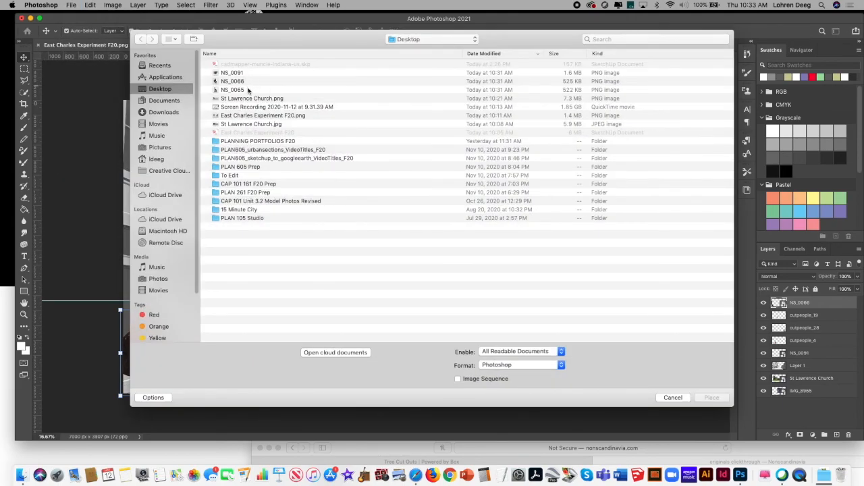
{"action": "left_click", "coordinate": [247, 90]}
{"action": "left_click", "coordinate": [711, 397]}
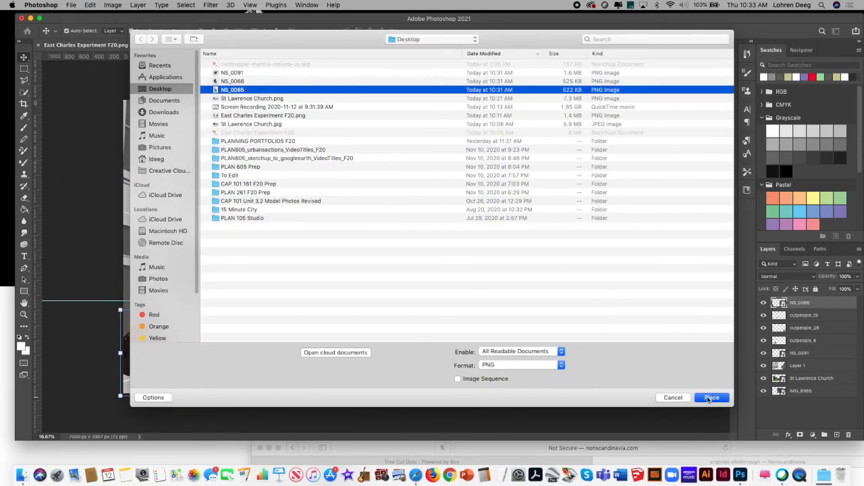
Step: Enlarge the man with stroller to about 312%, position him in the centre foreground with his head near the horizon guide, and commit
{"action": "left_click_drag", "start_coordinate": [399, 241], "coordinate": [504, 423]}
{"action": "left_click_drag", "start_coordinate": [391, 372], "coordinate": [389, 356]}
{"action": "mouse_move", "coordinate": [465, 285]}
{"action": "left_mouse_down"}
{"action": "mouse_move", "coordinate": [482, 270]}
{"action": "mouse_move", "coordinate": [473, 271]}
{"action": "left_mouse_up"}
{"action": "left_click_drag", "start_coordinate": [381, 324], "coordinate": [382, 338]}
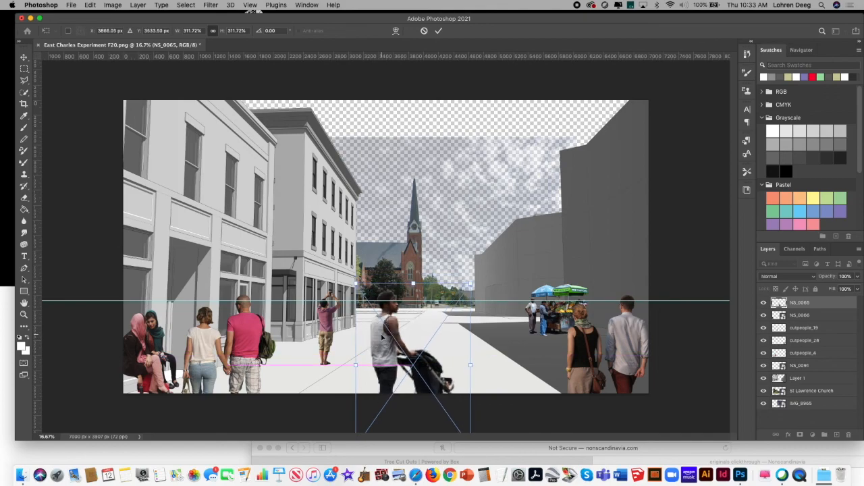
{"action": "key", "text": "Return"}
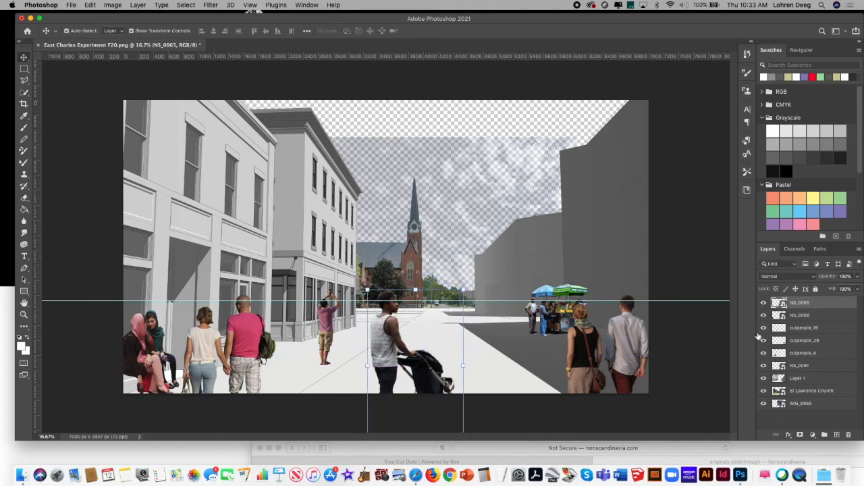
Step: Rasterize the NS_0066 layer with the seated women
{"action": "right_click", "coordinate": [830, 317]}
{"action": "left_click", "coordinate": [810, 228]}
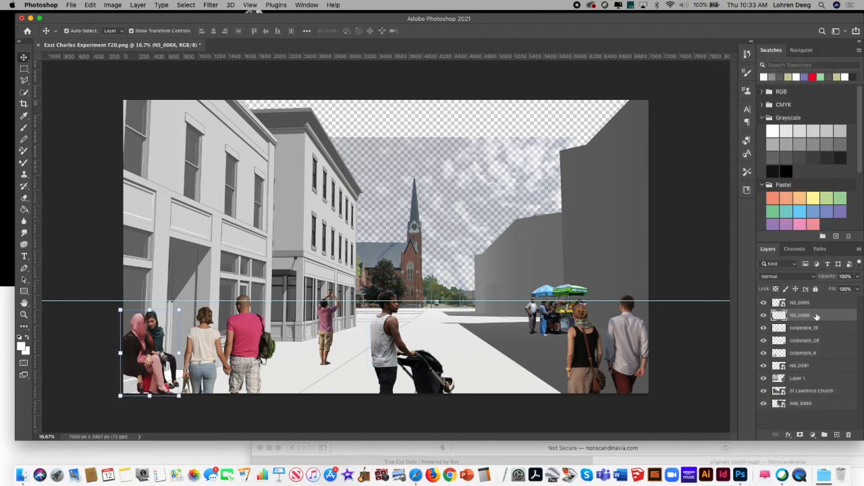
Step: Rasterize the NS_0065 layer and merge it with NS_0066, cutpeople_19, cutpeople_28 and cutpeople_4 into one people layer
{"action": "right_click", "coordinate": [821, 308]}
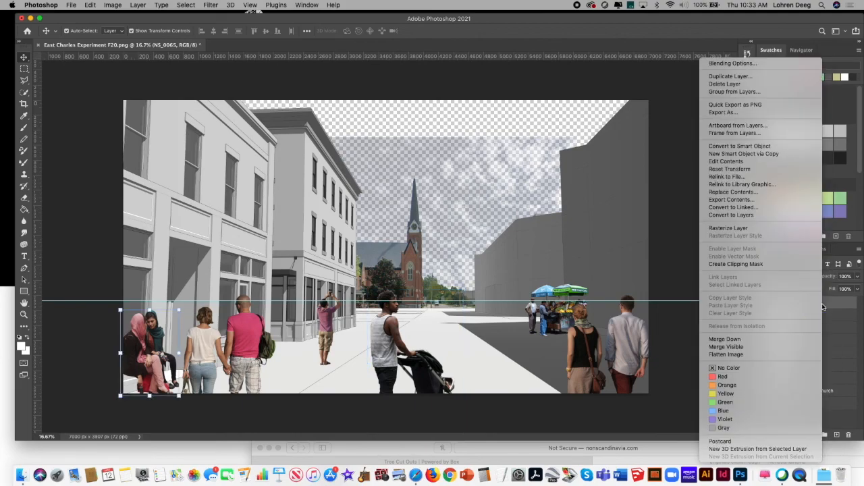
{"action": "left_click", "coordinate": [776, 229]}
{"action": "left_click", "coordinate": [826, 356]}
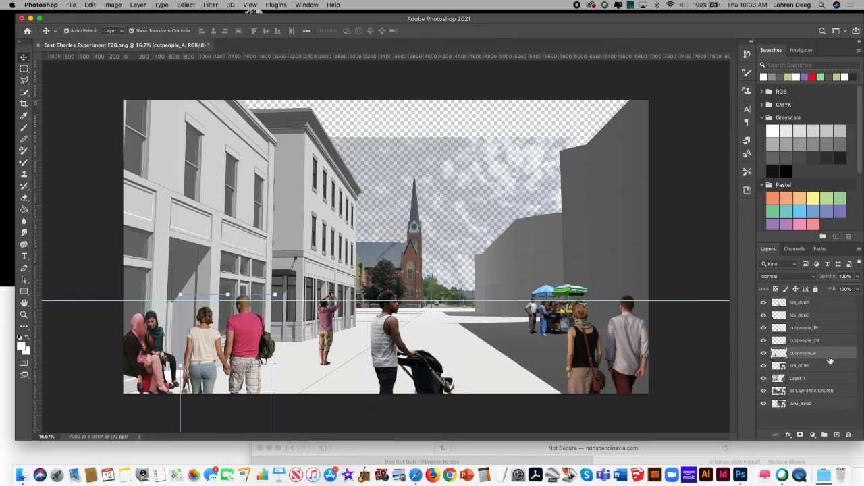
{"action": "left_click", "coordinate": [824, 304], "text": "shift"}
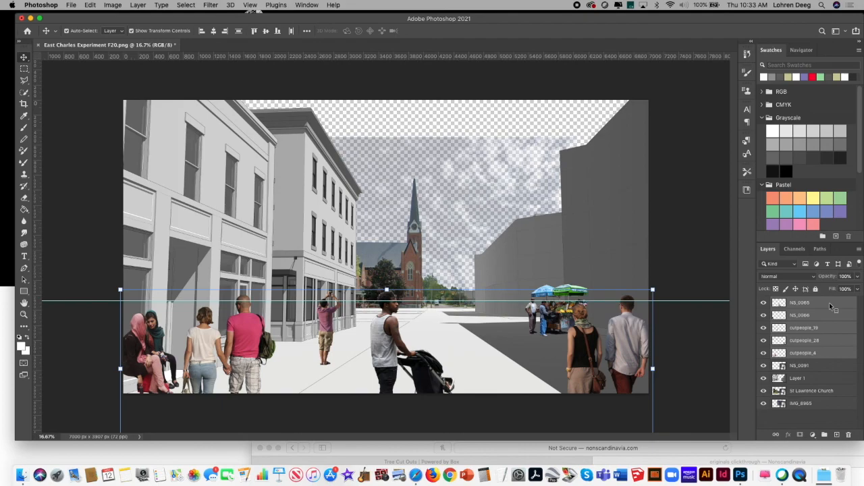
{"action": "right_click", "coordinate": [830, 306]}
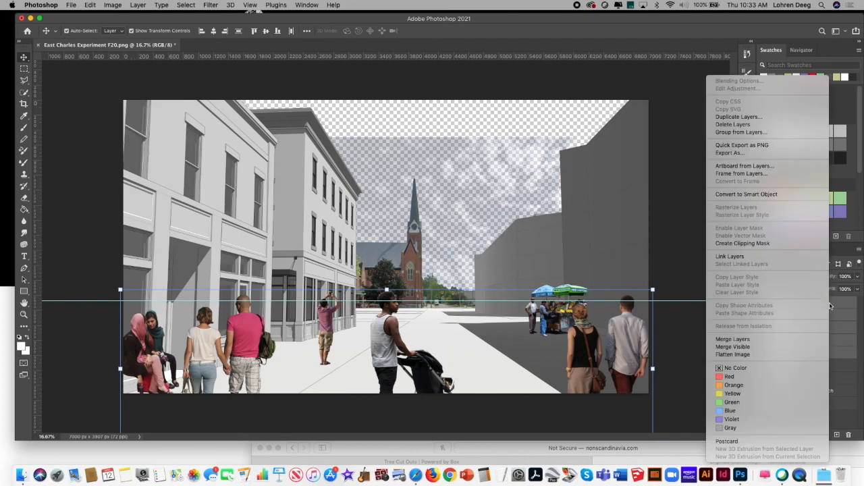
{"action": "left_click", "coordinate": [769, 340]}
Step: Reduce the merged people layer's opacity to 48%
{"action": "left_click", "coordinate": [858, 276]}
{"action": "left_click_drag", "start_coordinate": [856, 290], "coordinate": [839, 292]}
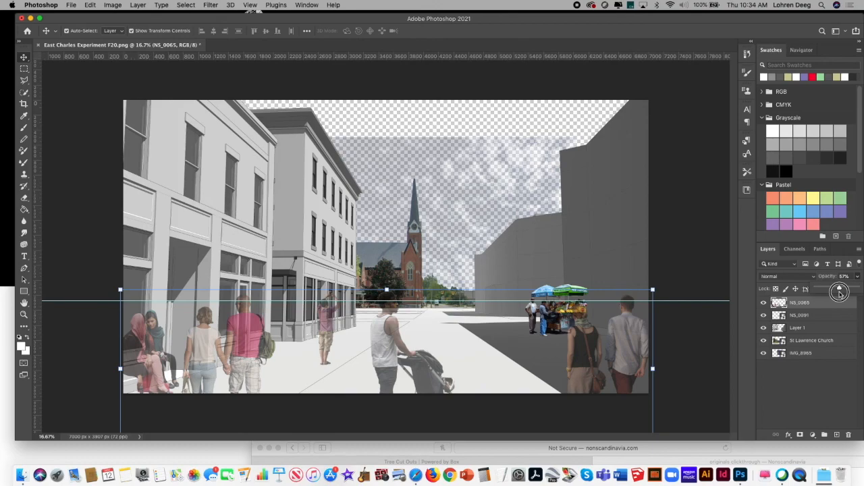
{"action": "left_click_drag", "start_coordinate": [840, 291], "coordinate": [833, 293]}
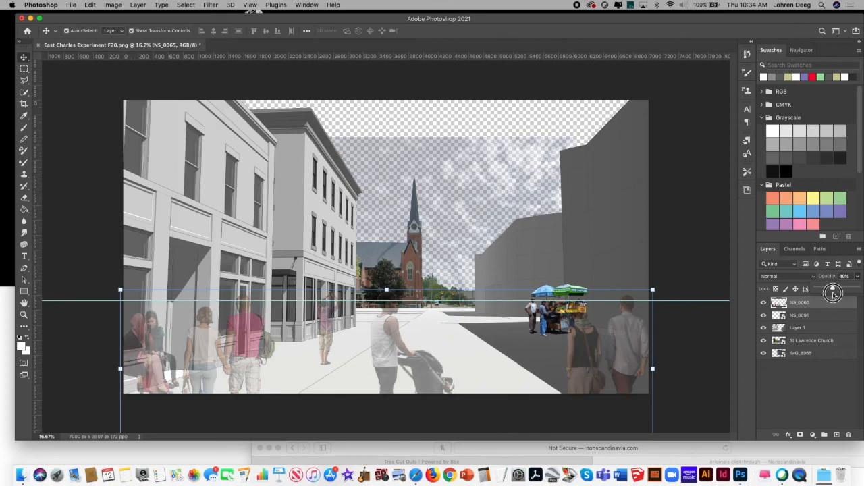
{"action": "left_click_drag", "start_coordinate": [833, 292], "coordinate": [836, 292]}
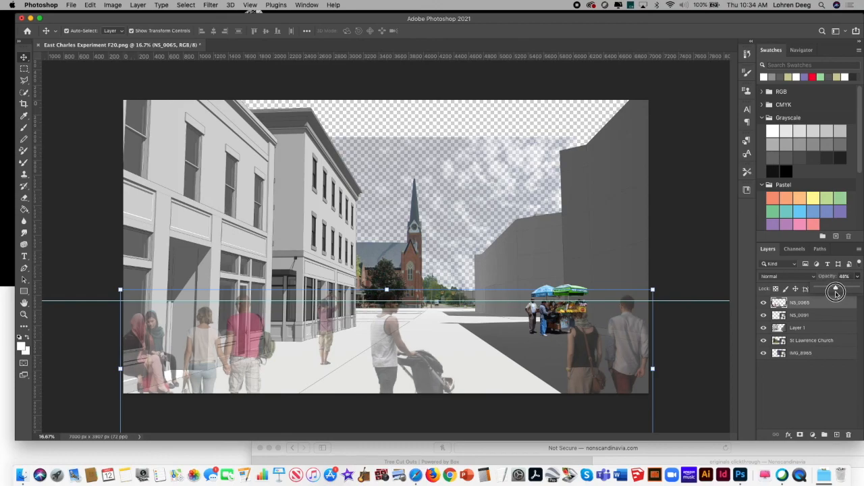
{"action": "left_click_drag", "start_coordinate": [836, 292], "coordinate": [836, 291]}
Step: Rasterize the NS_0091 layer with the fruit stand
{"action": "left_click", "coordinate": [826, 316]}
{"action": "double_click", "coordinate": [827, 316]}
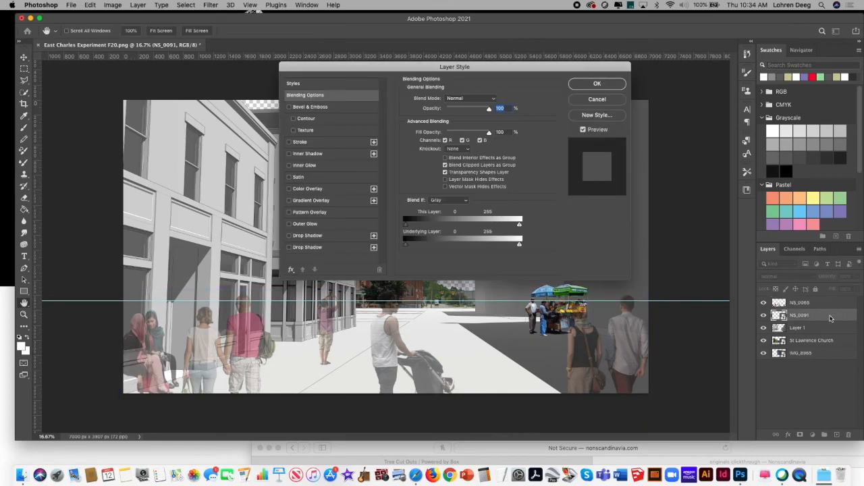
{"action": "left_click", "coordinate": [597, 99]}
{"action": "left_click", "coordinate": [830, 315]}
{"action": "right_click", "coordinate": [832, 316]}
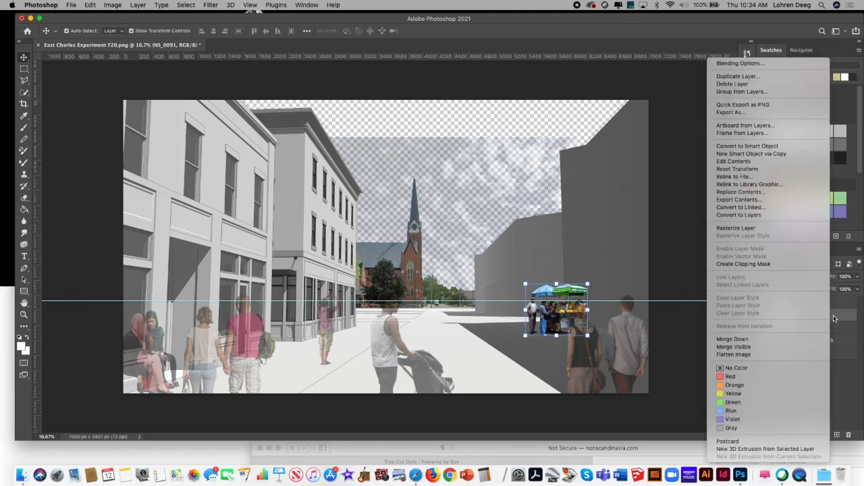
{"action": "left_click", "coordinate": [791, 227]}
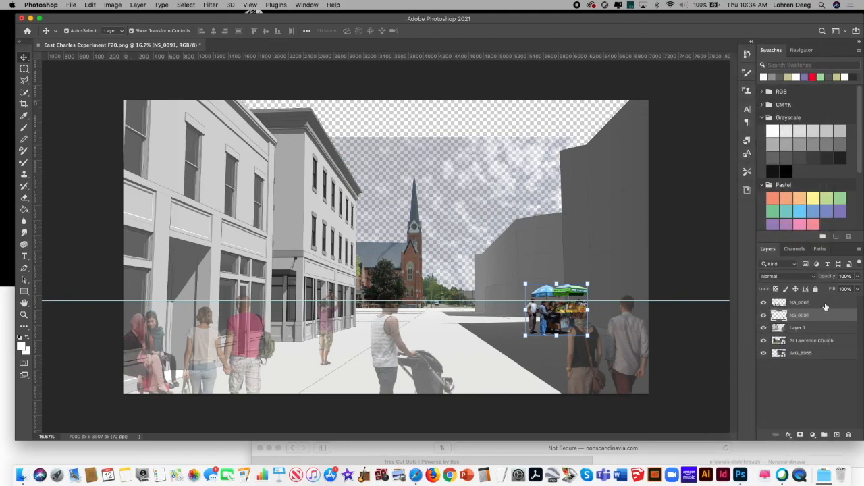
Step: Reduce the opacity of the NS_0091 fruit-stand layer to 41%
{"action": "left_click", "coordinate": [826, 307]}
{"action": "left_click", "coordinate": [825, 316], "text": "shift"}
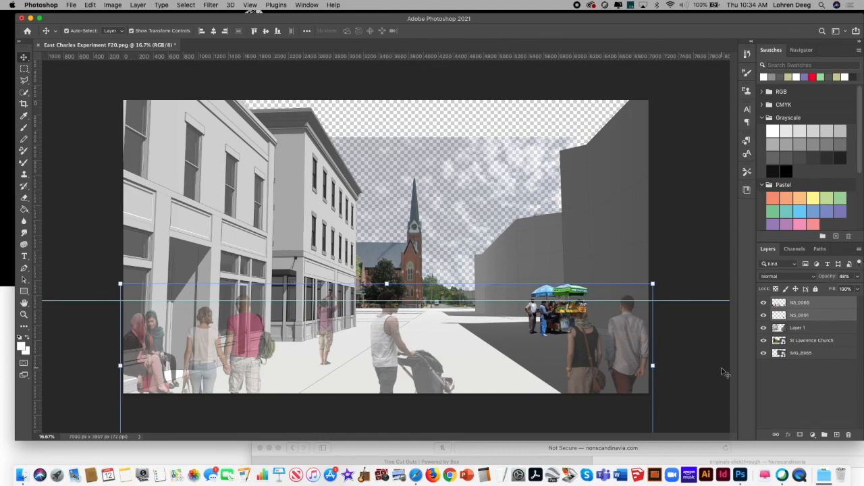
{"action": "left_click", "coordinate": [701, 361]}
{"action": "left_click", "coordinate": [811, 316]}
{"action": "left_click", "coordinate": [858, 276]}
{"action": "left_click_drag", "start_coordinate": [850, 289], "coordinate": [834, 291]}
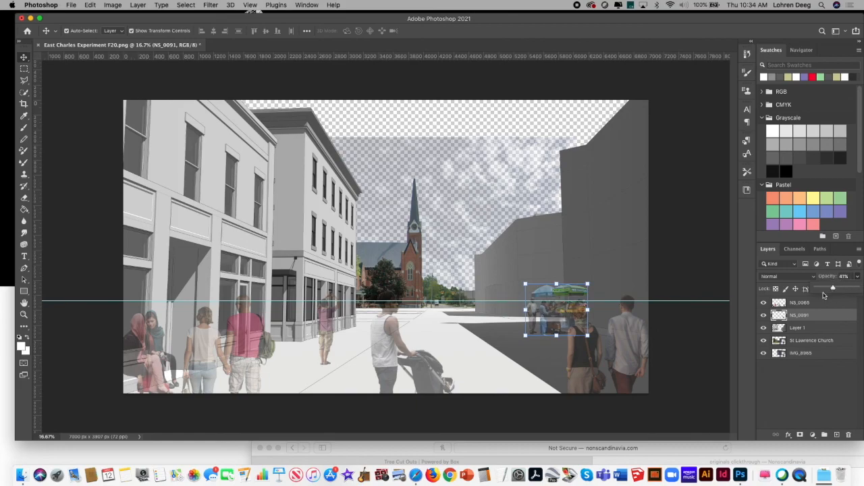
{"action": "left_click", "coordinate": [724, 349]}
Step: Merge the NS_0065 people layer and the NS_0091 fruit-stand layer into one layer
{"action": "left_click", "coordinate": [831, 306]}
{"action": "left_click", "coordinate": [831, 315], "text": "shift"}
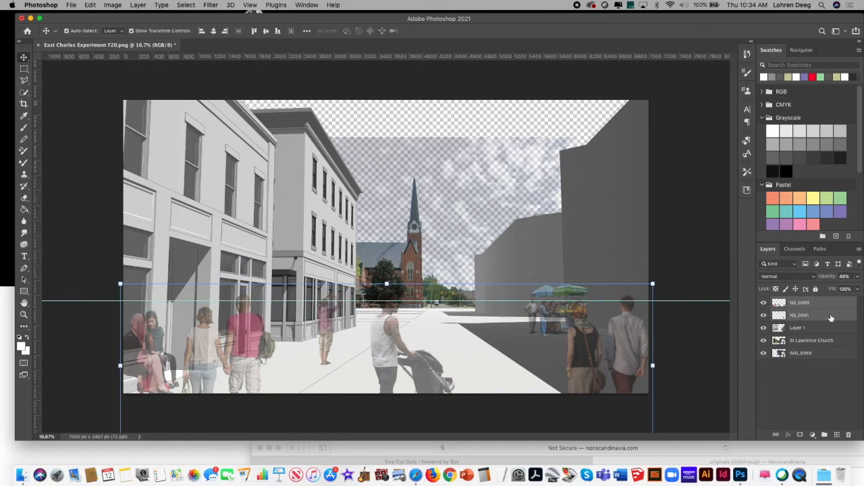
{"action": "left_click", "coordinate": [860, 249]}
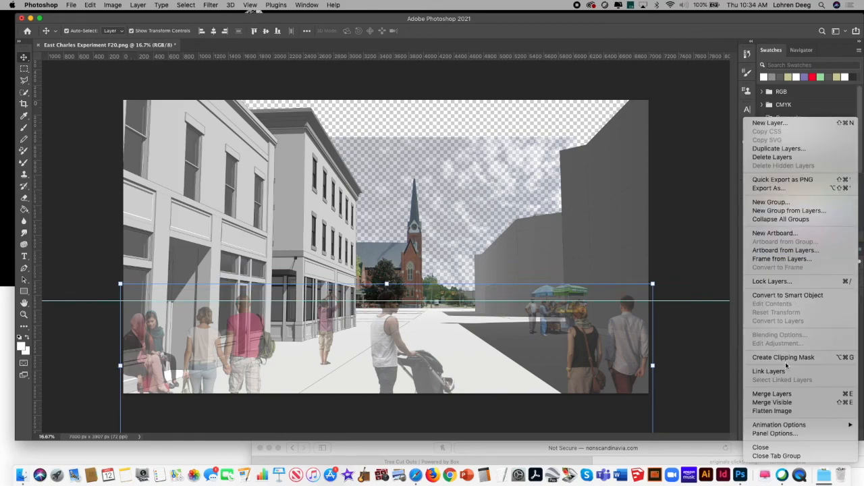
{"action": "left_click", "coordinate": [772, 393]}
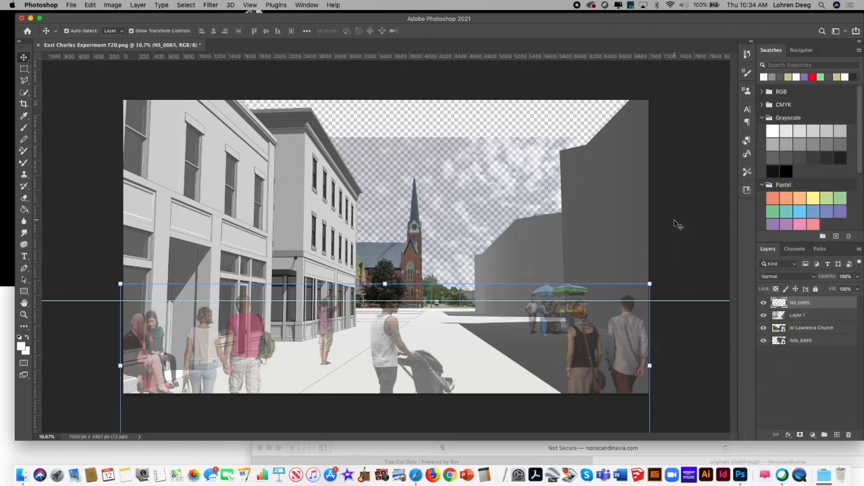
Step: Apply a Motion Blur at an angle of 0° to the merged people and fruit-stand layer, and deselect the layer
{"action": "left_click", "coordinate": [183, 4]}
{"action": "mouse_move", "coordinate": [211, 4]}
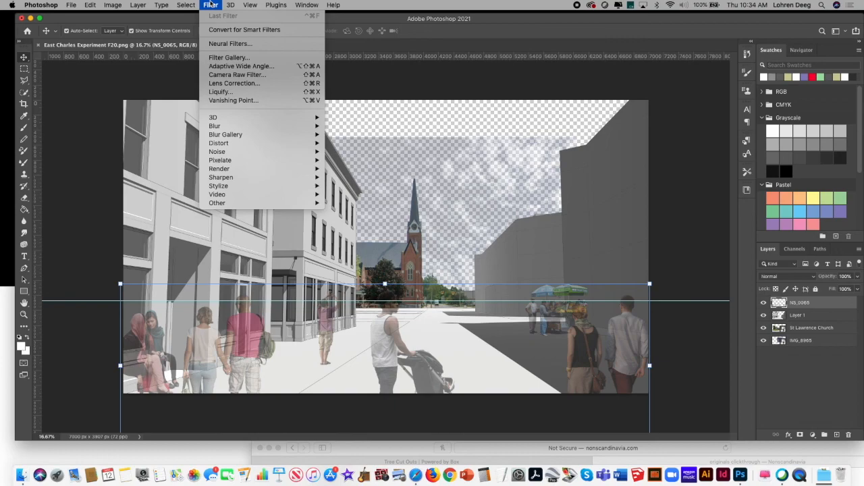
{"action": "mouse_move", "coordinate": [245, 124]}
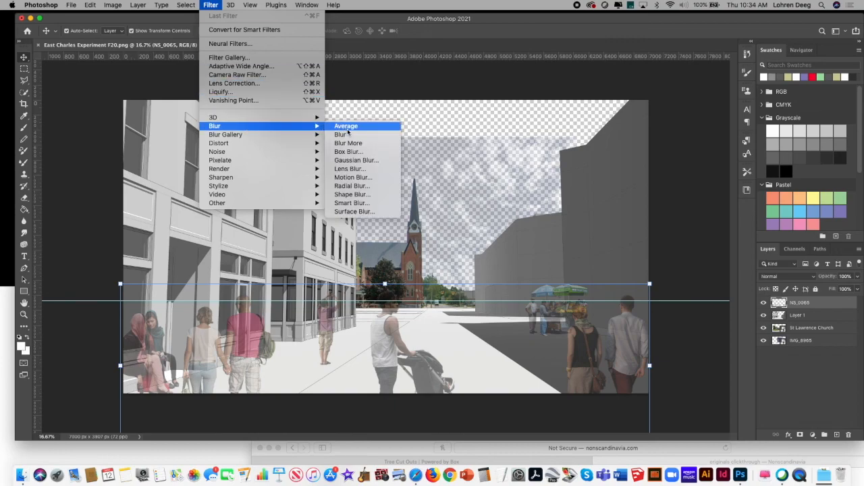
{"action": "left_click", "coordinate": [368, 177]}
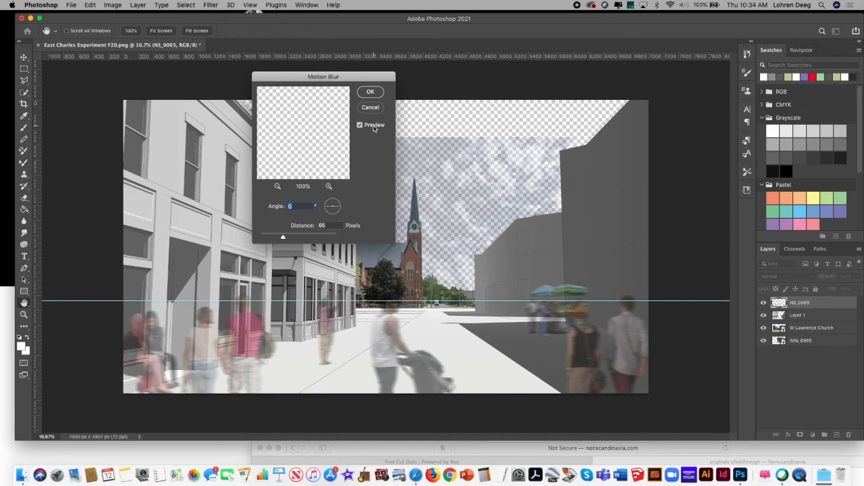
{"action": "mouse_move", "coordinate": [283, 239]}
{"action": "left_mouse_down"}
{"action": "mouse_move", "coordinate": [272, 238]}
{"action": "mouse_move", "coordinate": [282, 237]}
{"action": "left_mouse_up"}
{"action": "left_click_drag", "start_coordinate": [282, 238], "coordinate": [281, 240]}
{"action": "left_click", "coordinate": [370, 92]}
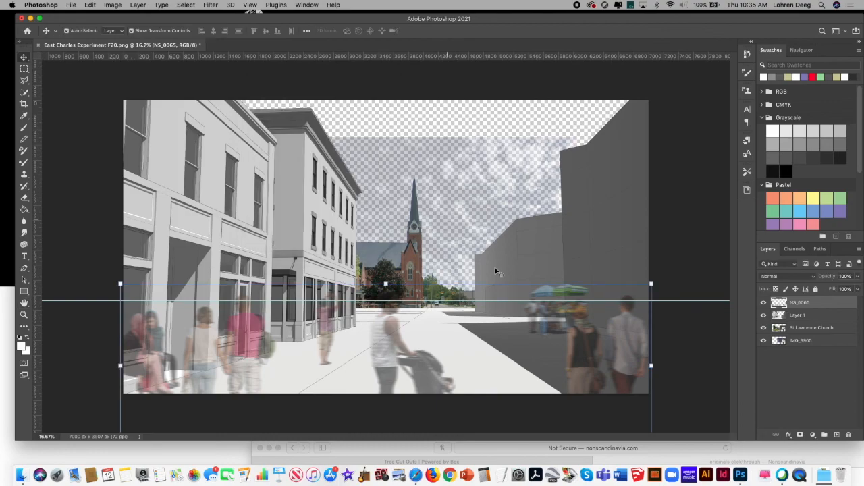
{"action": "left_click", "coordinate": [495, 216]}
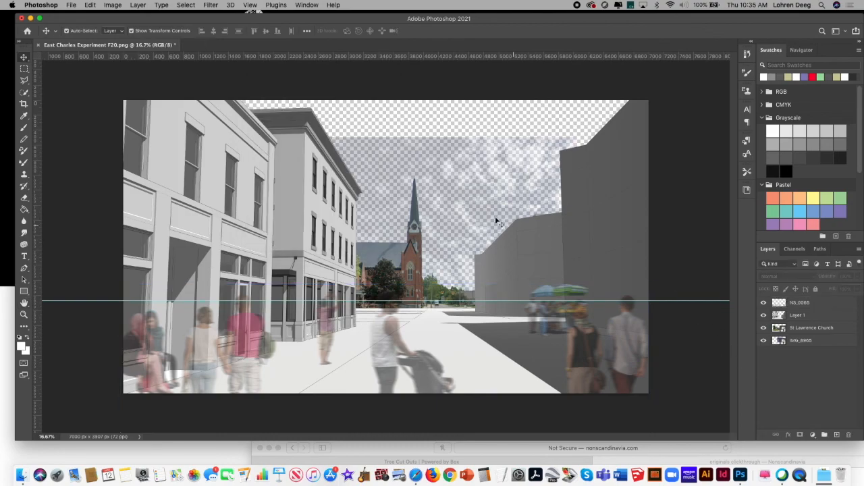
Step: Open the brick paving photo IMG_8970.JPG from the Downloads folder
{"action": "left_click", "coordinate": [72, 6]}
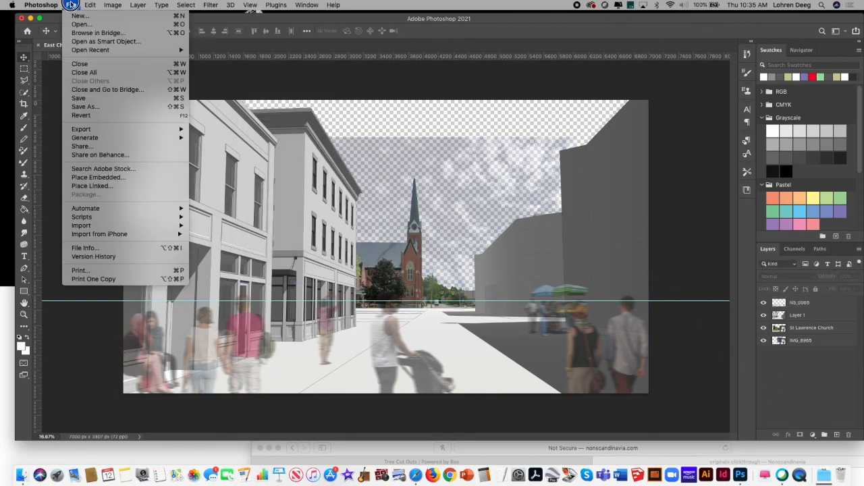
{"action": "left_click", "coordinate": [96, 25]}
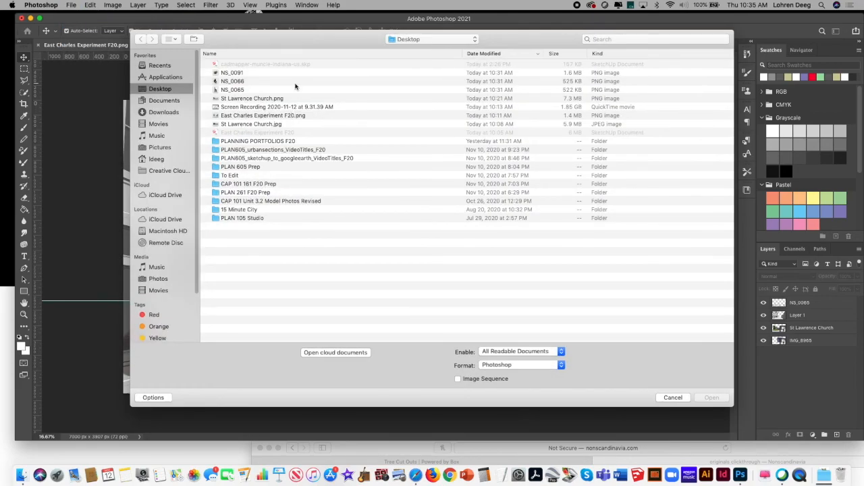
{"action": "left_click", "coordinate": [189, 101]}
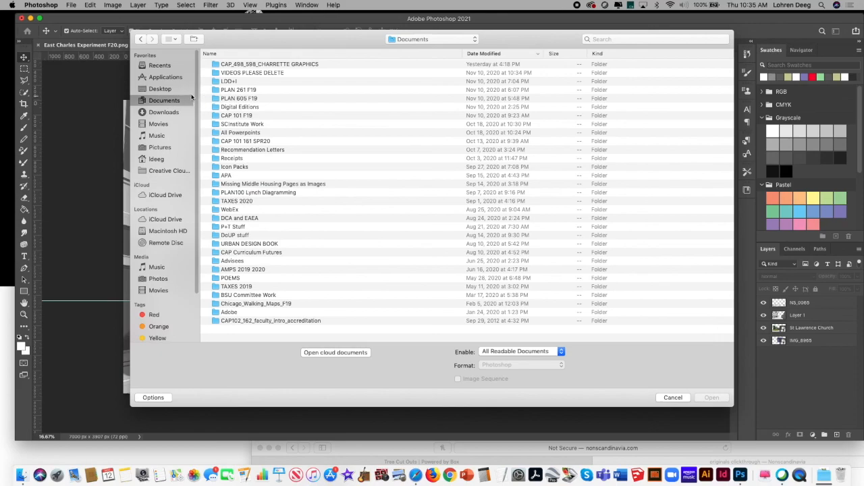
{"action": "left_click", "coordinate": [173, 114]}
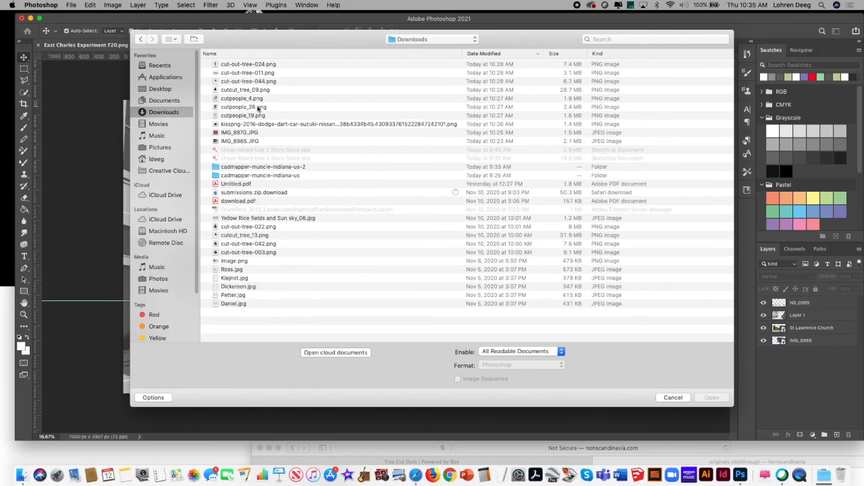
{"action": "left_click", "coordinate": [254, 135]}
{"action": "left_click", "coordinate": [709, 397]}
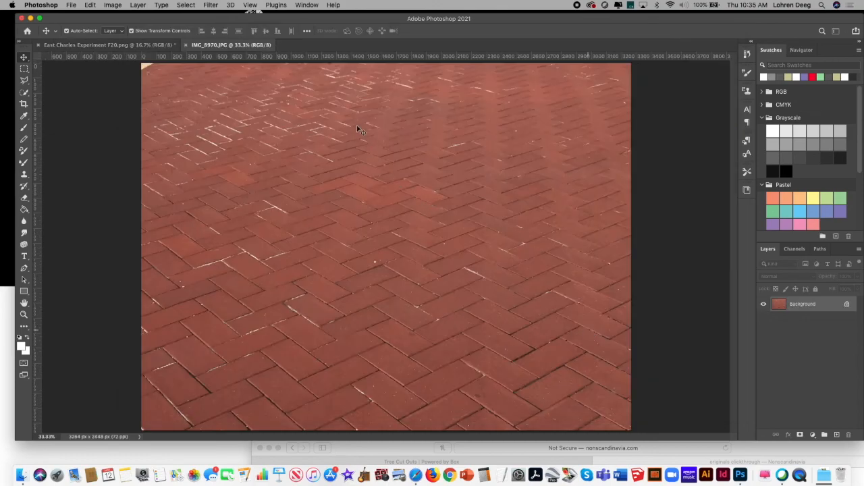
Step: Select the whole brick photo, apply a Perspective transform that narrows its upper edge into a trapezoid, and deselect
{"action": "left_click", "coordinate": [187, 4]}
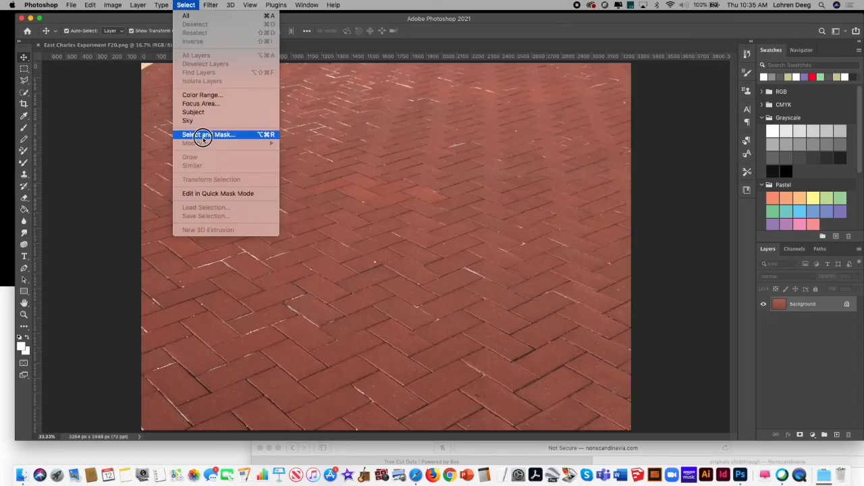
{"action": "left_click", "coordinate": [212, 17]}
{"action": "left_click", "coordinate": [111, 5]}
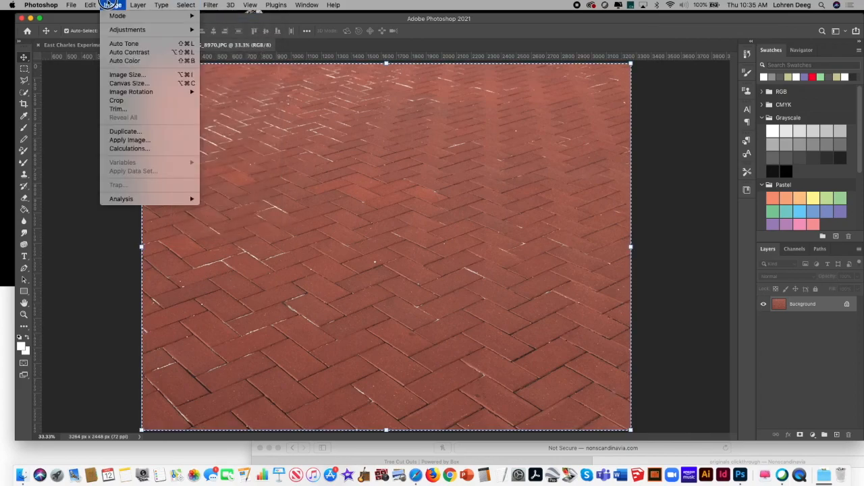
{"action": "mouse_move", "coordinate": [90, 4]}
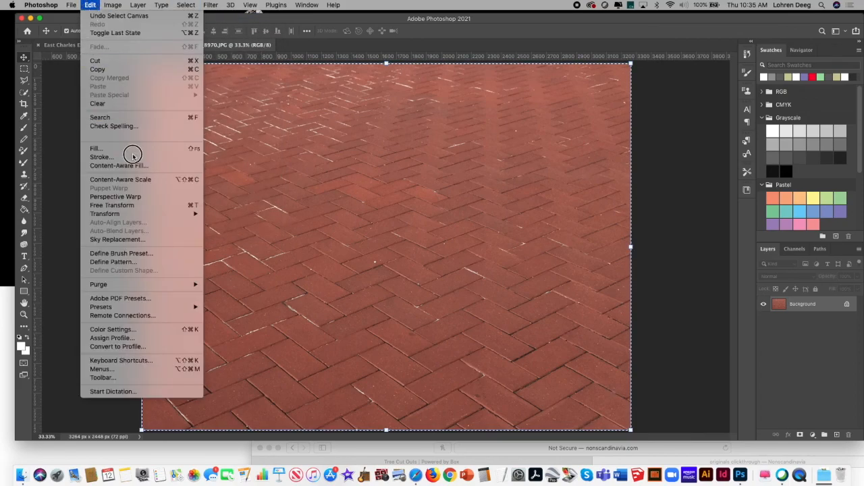
{"action": "mouse_move", "coordinate": [169, 215]}
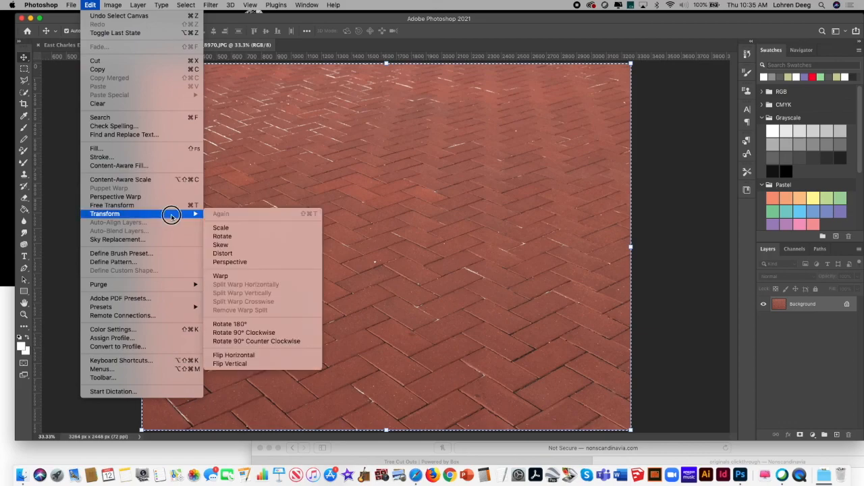
{"action": "left_click", "coordinate": [258, 261]}
{"action": "left_click_drag", "start_coordinate": [631, 64], "coordinate": [539, 130]}
{"action": "key", "text": "Return"}
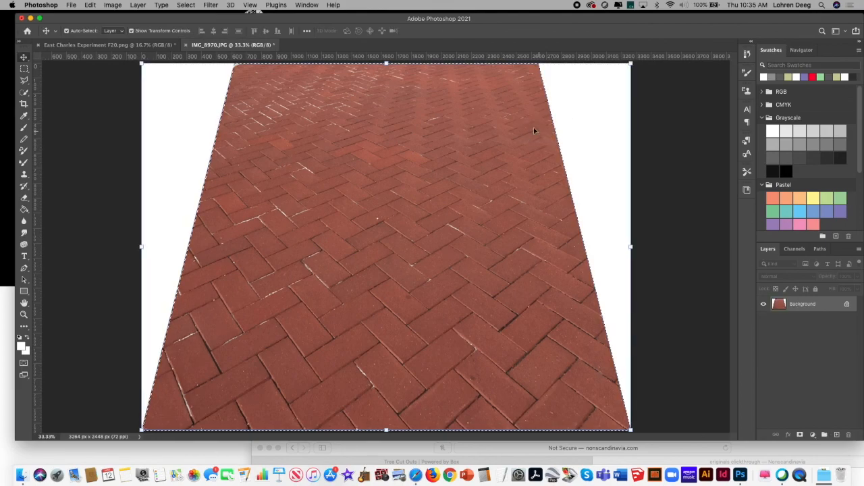
{"action": "left_click", "coordinate": [186, 5]}
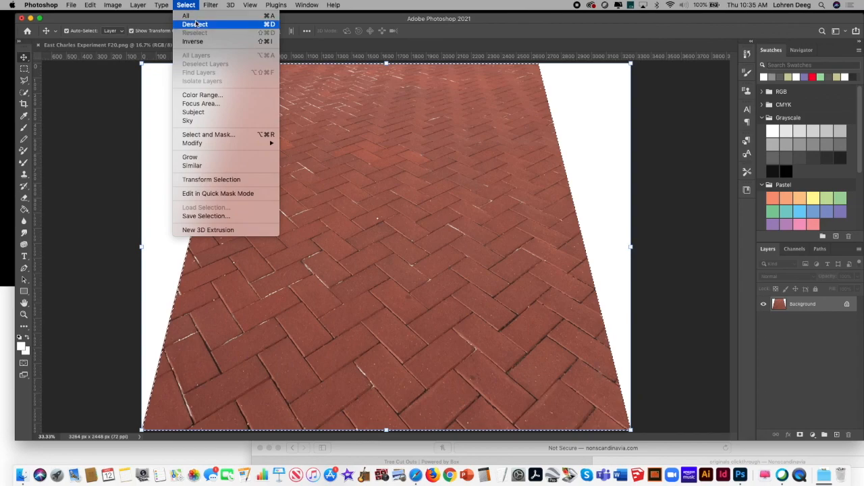
{"action": "left_click", "coordinate": [196, 24]}
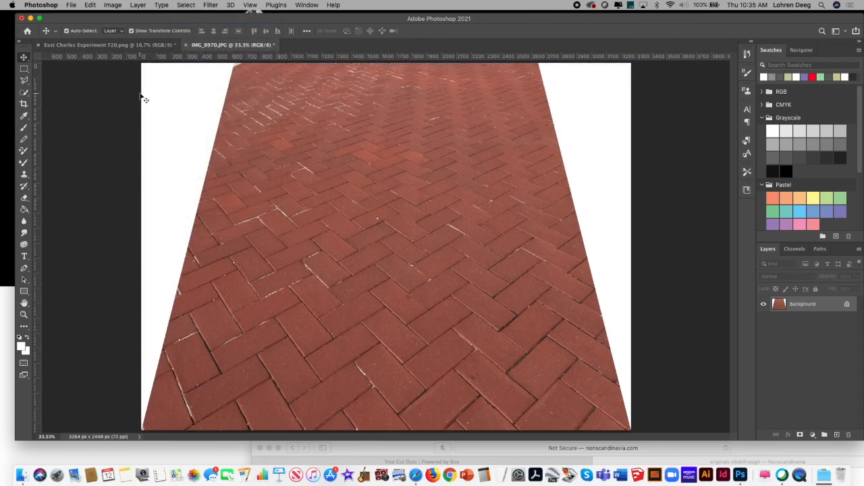
{"action": "left_click", "coordinate": [24, 81]}
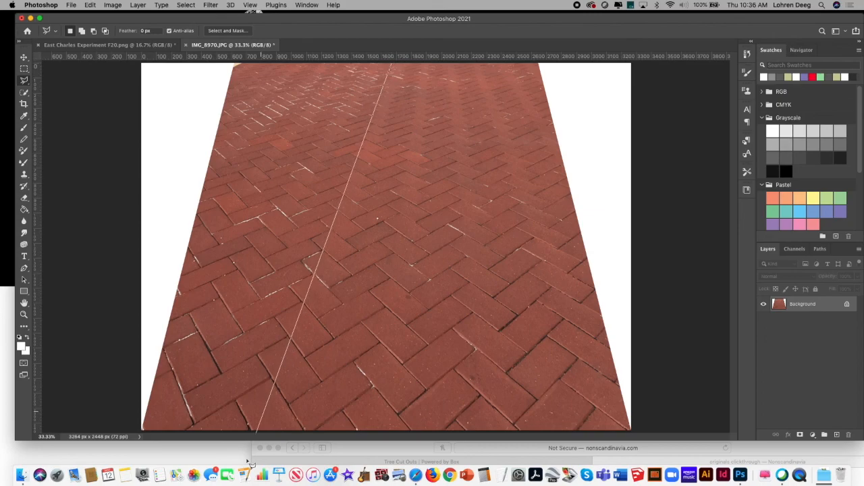
{"action": "left_click", "coordinate": [249, 430]}
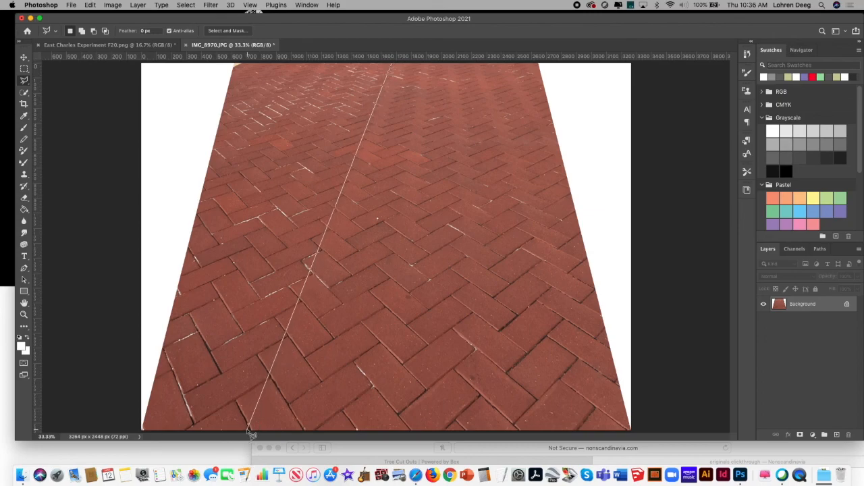
{"action": "left_click", "coordinate": [525, 432]}
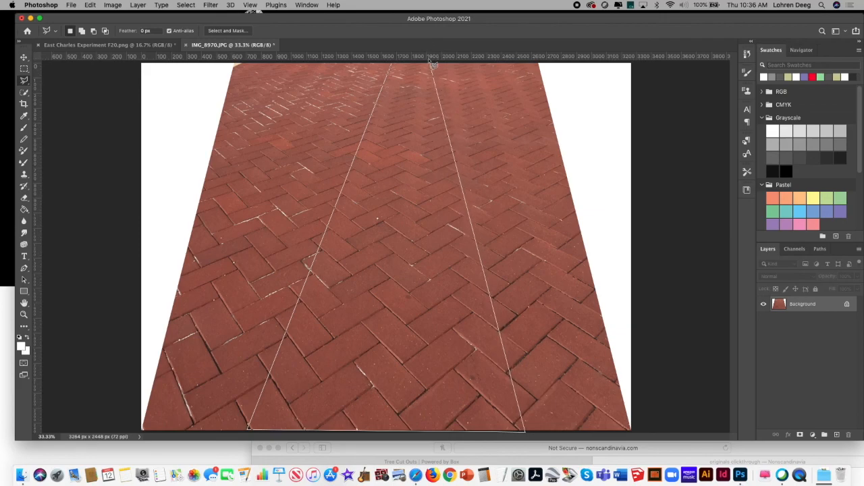
{"action": "key", "text": "Escape"}
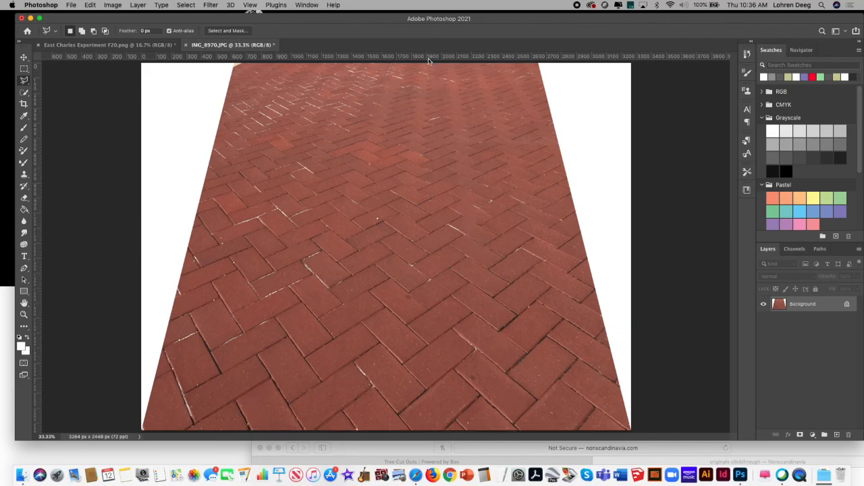
Step: Outline a tapering strip in the left half of the brick photo with the Polygonal Lasso and cut it out
{"action": "left_click", "coordinate": [362, 65]}
{"action": "left_click", "coordinate": [172, 334]}
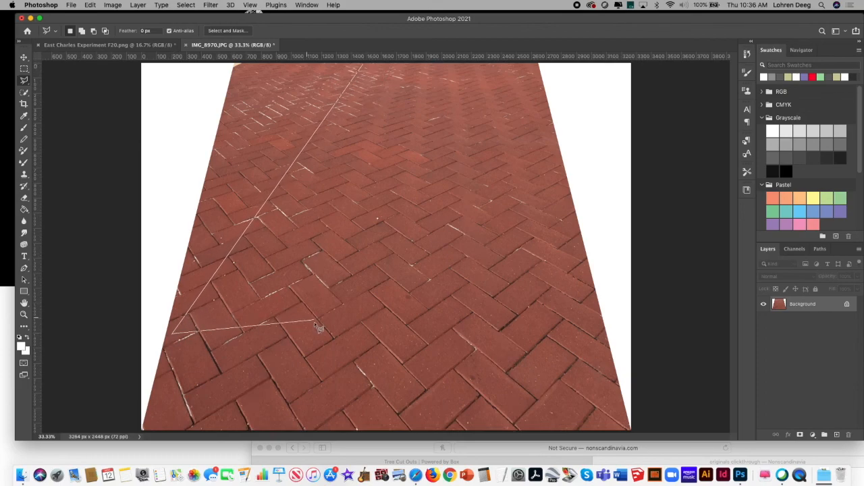
{"action": "left_click", "coordinate": [346, 337]}
{"action": "left_click", "coordinate": [391, 66]}
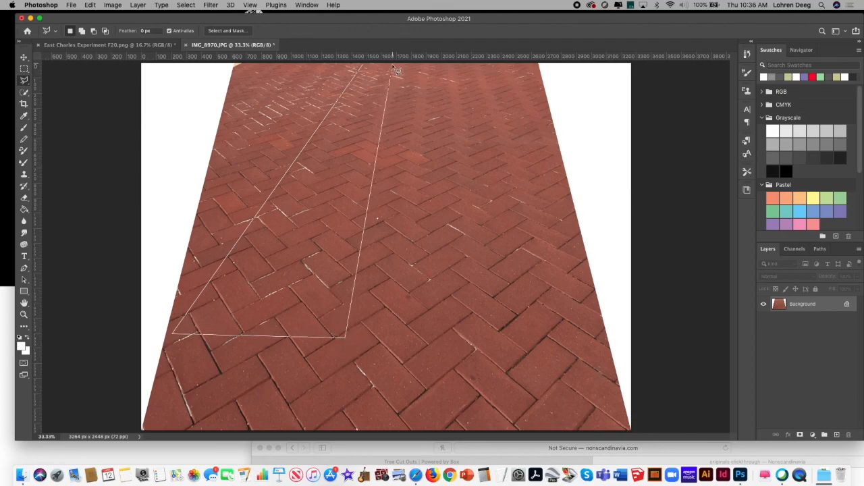
{"action": "left_click", "coordinate": [363, 65]}
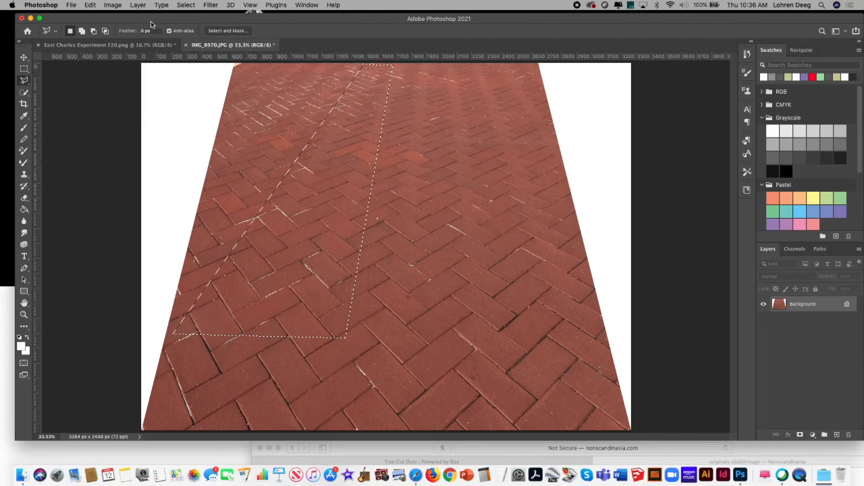
{"action": "left_click", "coordinate": [94, 5]}
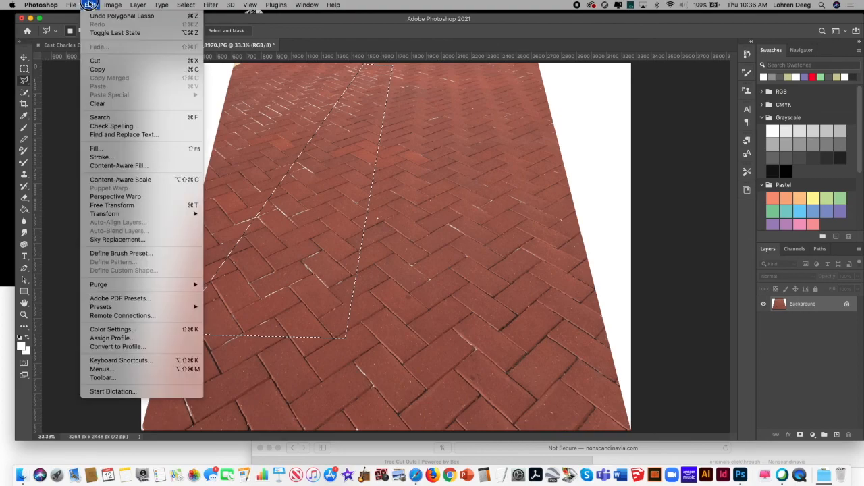
{"action": "left_click", "coordinate": [96, 60]}
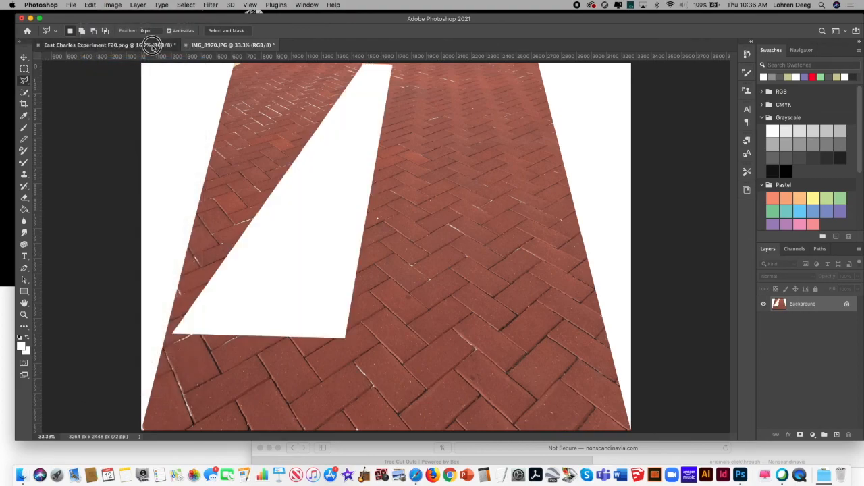
Step: Create a new layer named Layer 2 in East Charles Experiment F20.png and paste the cut brick strip into it
{"action": "left_click", "coordinate": [155, 44]}
{"action": "left_click", "coordinate": [73, 6]}
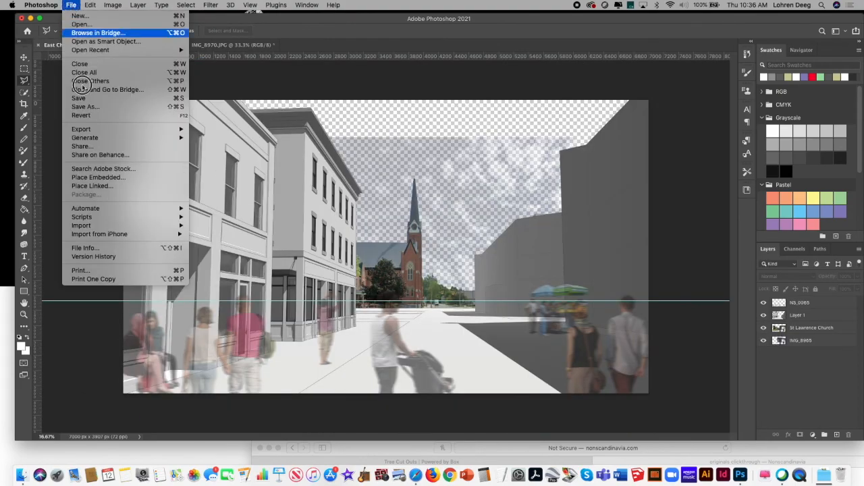
{"action": "mouse_move", "coordinate": [112, 6]}
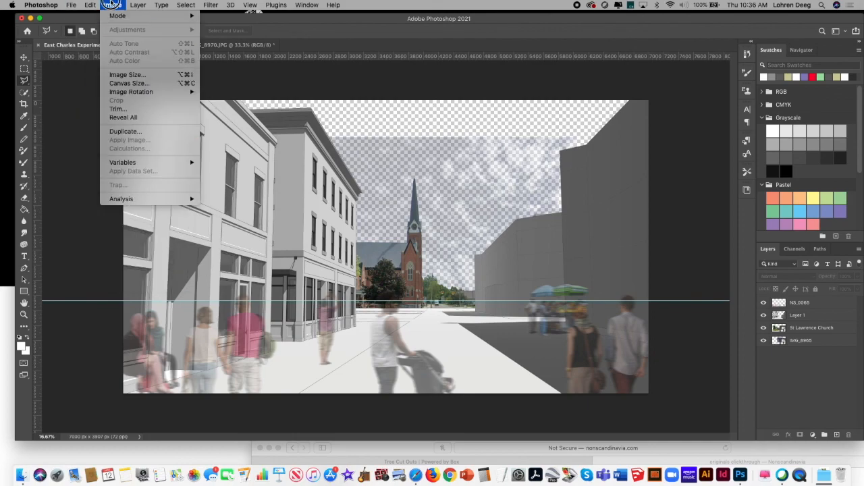
{"action": "left_click", "coordinate": [805, 293]}
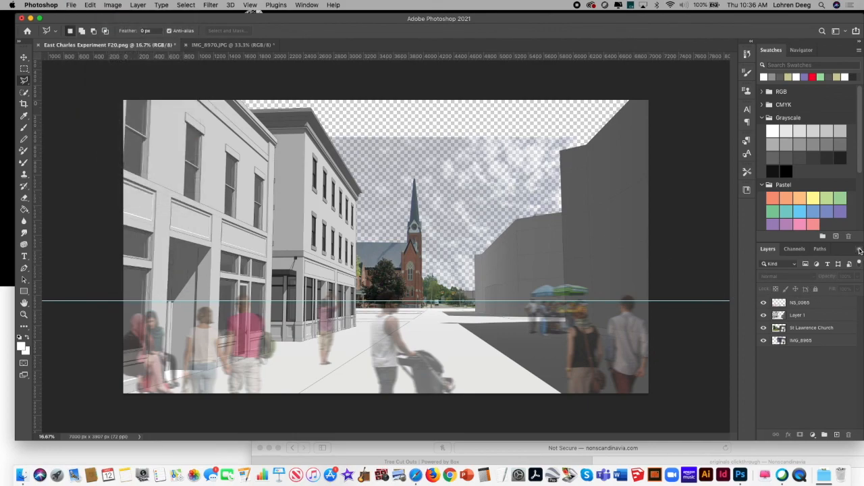
{"action": "left_click", "coordinate": [860, 249]}
{"action": "left_click", "coordinate": [773, 124]}
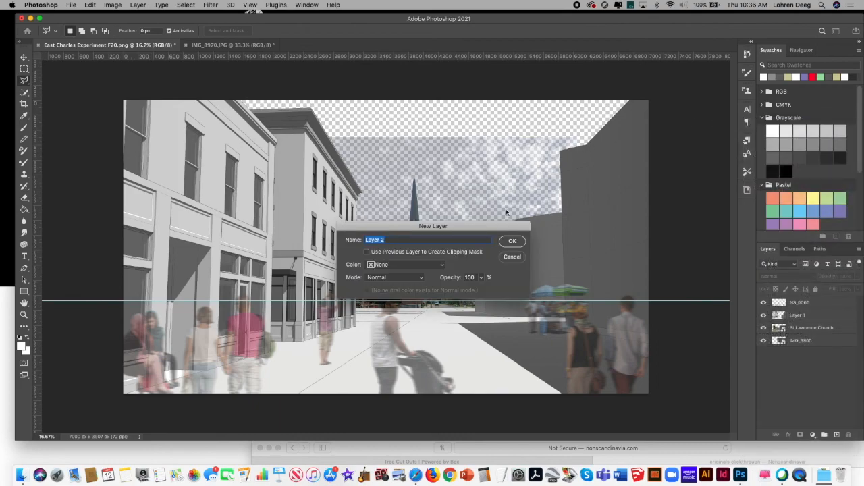
{"action": "left_click", "coordinate": [511, 244]}
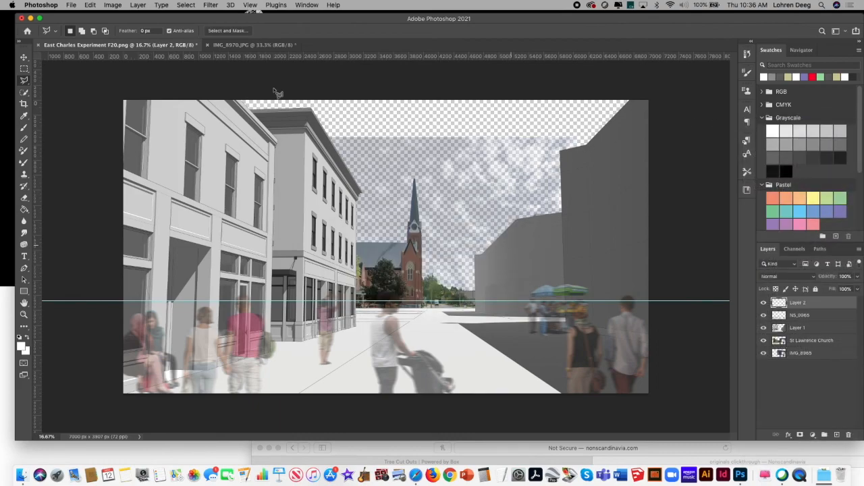
{"action": "left_click", "coordinate": [91, 6]}
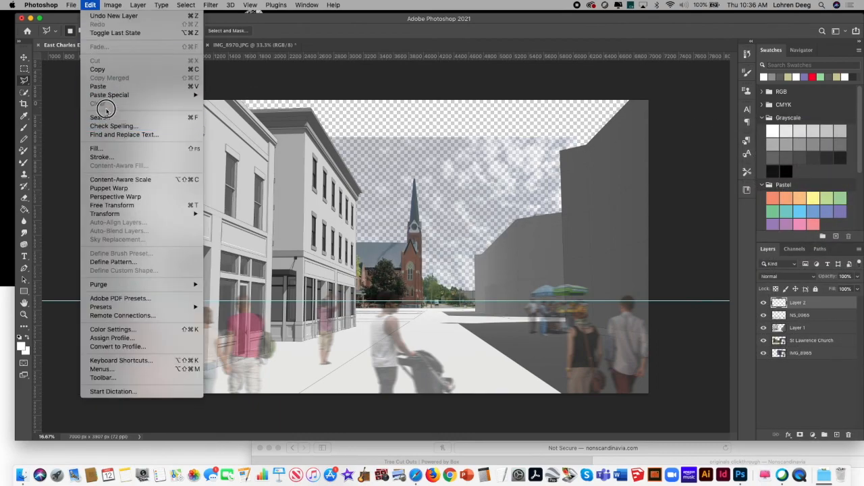
{"action": "left_click", "coordinate": [94, 87]}
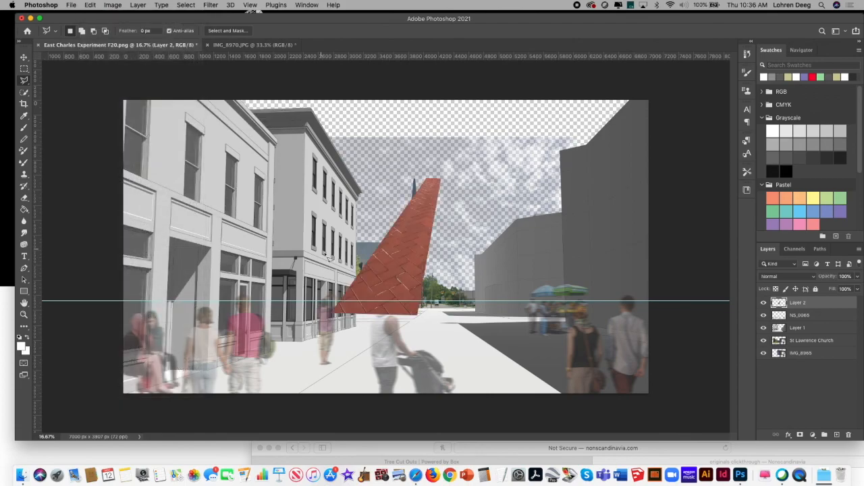
Step: Scale the pasted brick strip to about 69% and place it on the pale pavement just below the horizon guide
{"action": "left_click", "coordinate": [24, 58]}
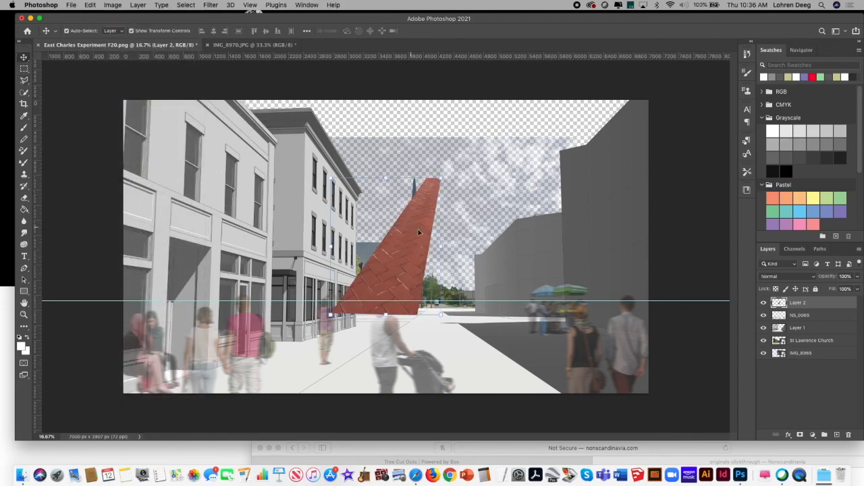
{"action": "left_click_drag", "start_coordinate": [405, 175], "coordinate": [389, 218]}
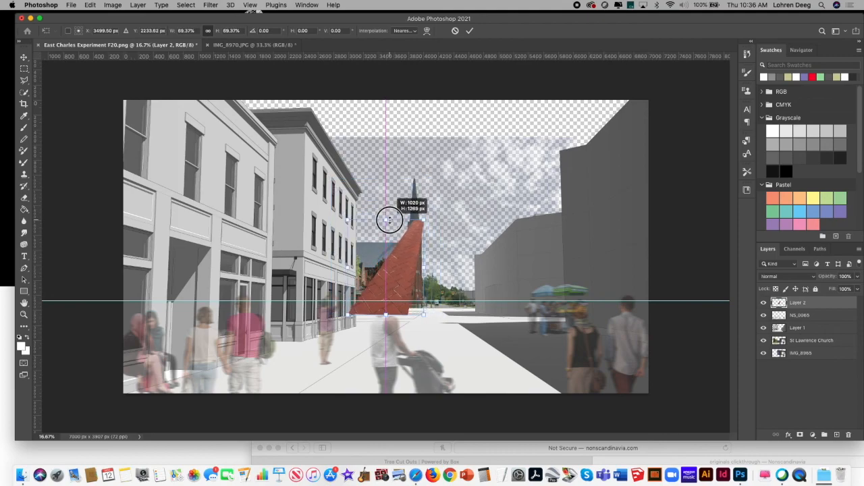
{"action": "left_click_drag", "start_coordinate": [380, 294], "coordinate": [410, 366]}
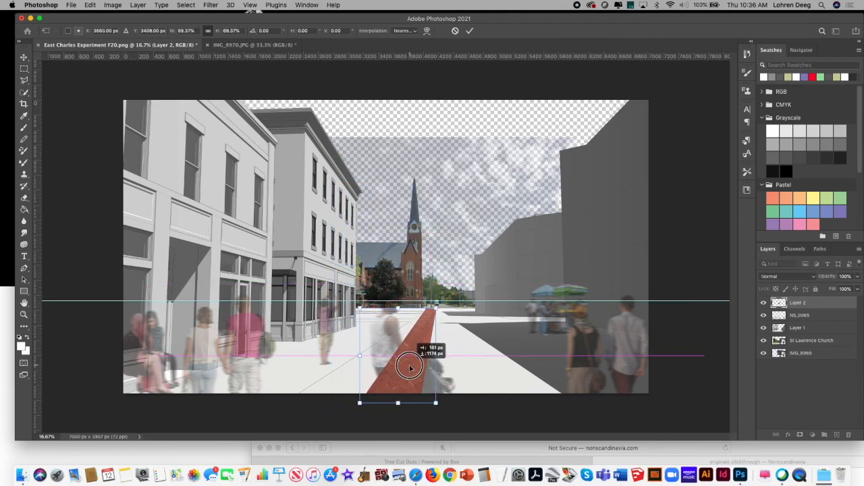
{"action": "left_click_drag", "start_coordinate": [409, 367], "coordinate": [410, 366]}
{"action": "key", "text": "Return"}
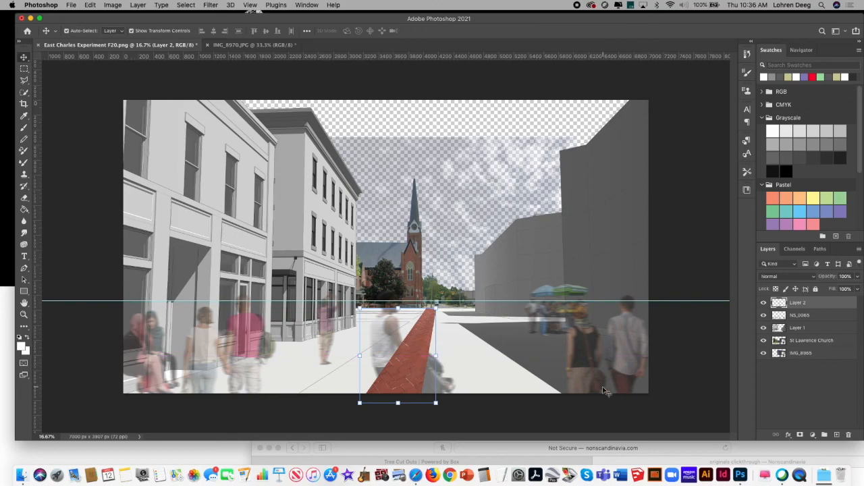
Step: Move the brick strip's layer below the NS_0065 people layer and deselect it
{"action": "mouse_move", "coordinate": [818, 303]}
{"action": "left_mouse_down"}
{"action": "mouse_move", "coordinate": [818, 332]}
{"action": "mouse_move", "coordinate": [824, 306]}
{"action": "mouse_move", "coordinate": [819, 320]}
{"action": "left_mouse_up"}
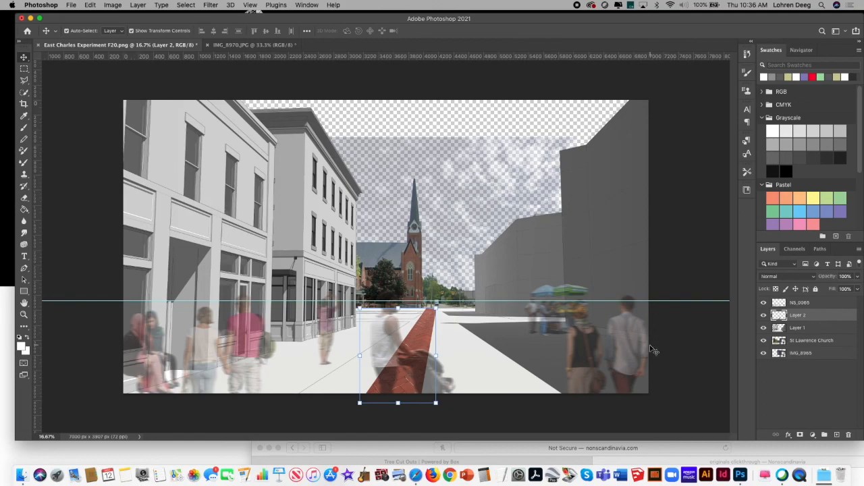
{"action": "left_click", "coordinate": [701, 368]}
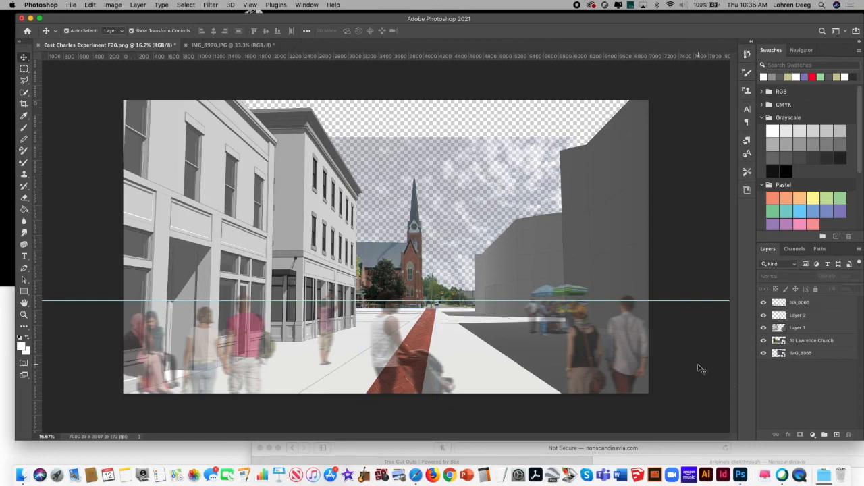
Step: Apply a Skew transform to the brick strip that shifts its upper-left corner inward, and deselect the layer
{"action": "left_click", "coordinate": [425, 334]}
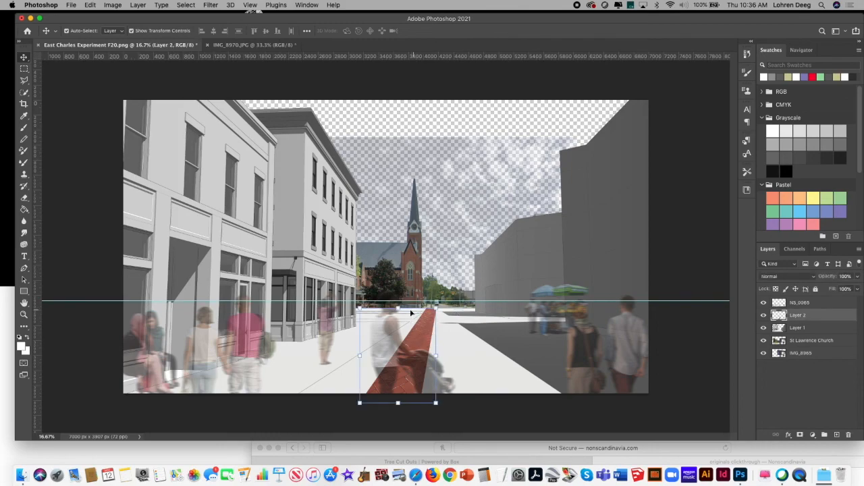
{"action": "left_click", "coordinate": [113, 4]}
{"action": "mouse_move", "coordinate": [92, 4]}
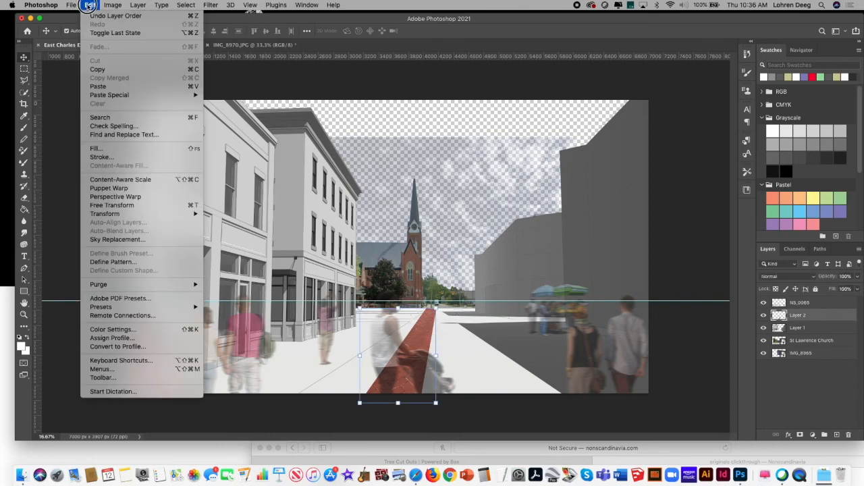
{"action": "mouse_move", "coordinate": [150, 215]}
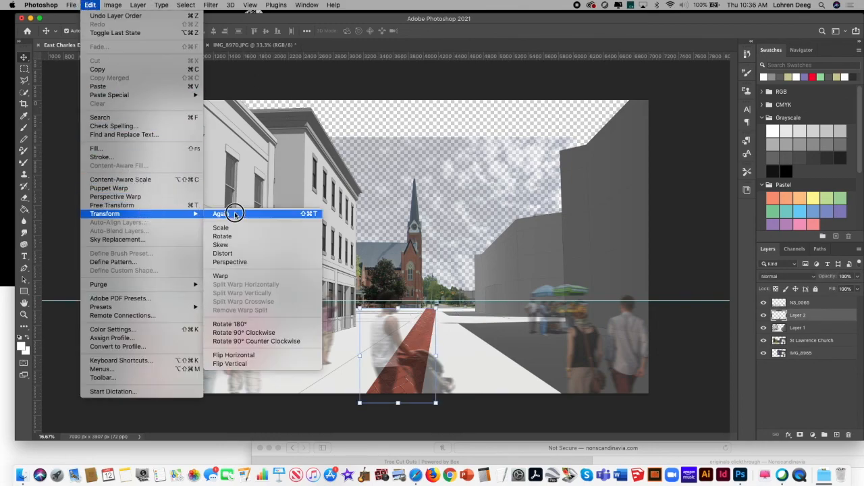
{"action": "left_click", "coordinate": [249, 246]}
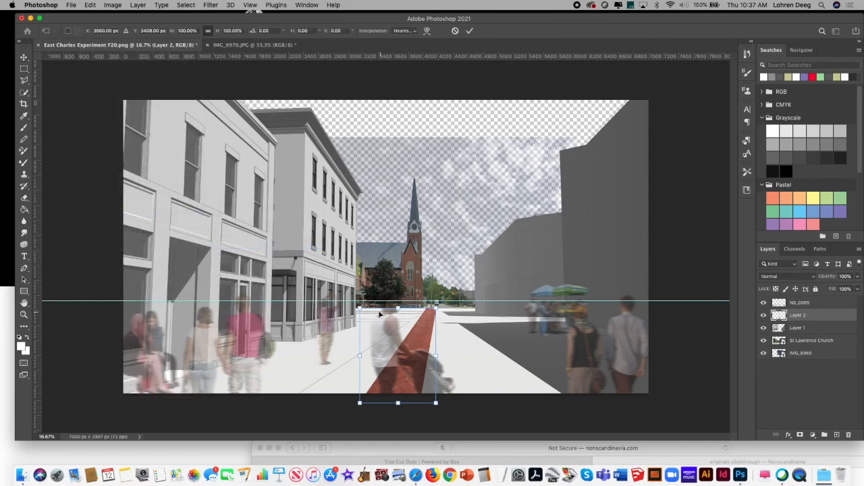
{"action": "left_click_drag", "start_coordinate": [369, 312], "coordinate": [395, 317]}
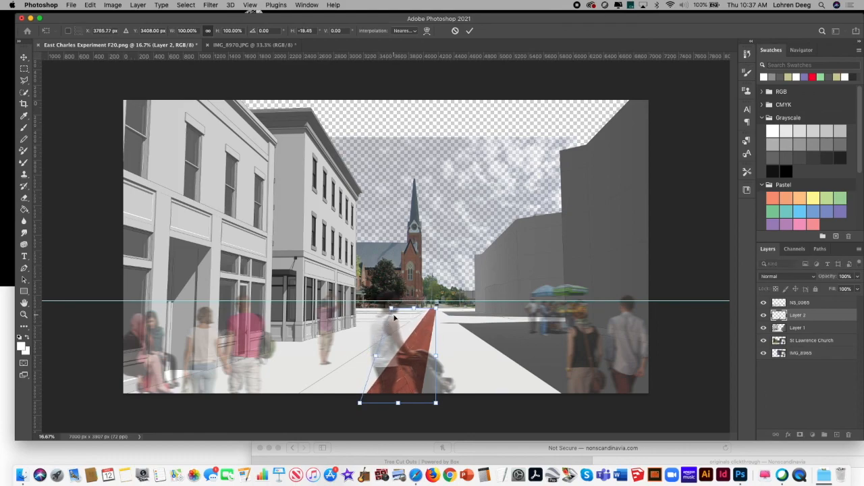
{"action": "key", "text": "Return"}
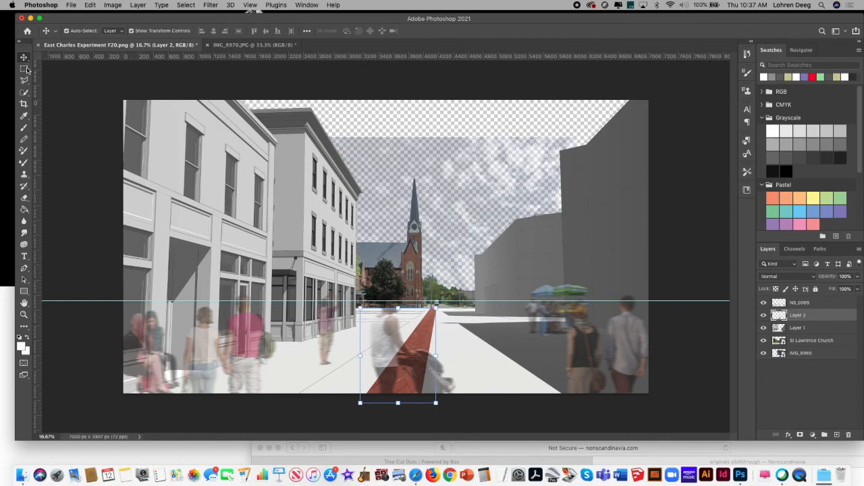
{"action": "left_click", "coordinate": [86, 168]}
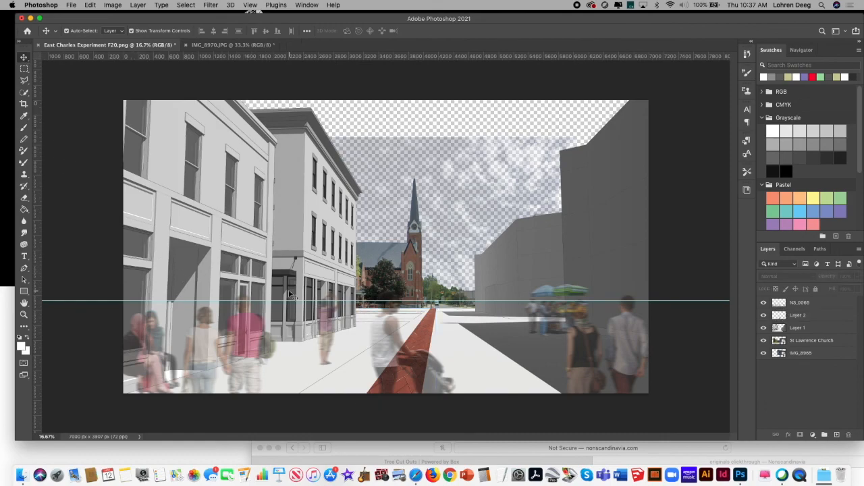
Step: Nudge the brick strip slightly to the left along the pavement and lower its upper edge a little
{"action": "left_click_drag", "start_coordinate": [430, 341], "coordinate": [417, 340]}
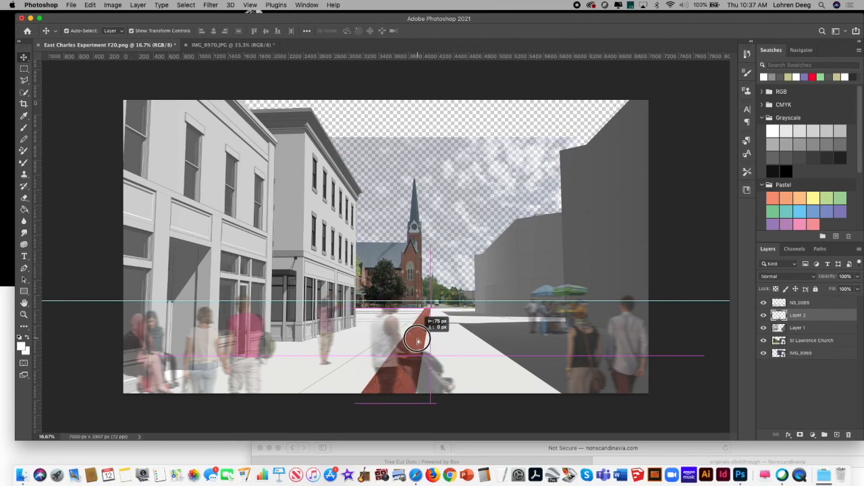
{"action": "left_click_drag", "start_coordinate": [418, 341], "coordinate": [423, 342]}
{"action": "left_click_drag", "start_coordinate": [397, 308], "coordinate": [400, 309]}
{"action": "left_click", "coordinate": [256, 408]}
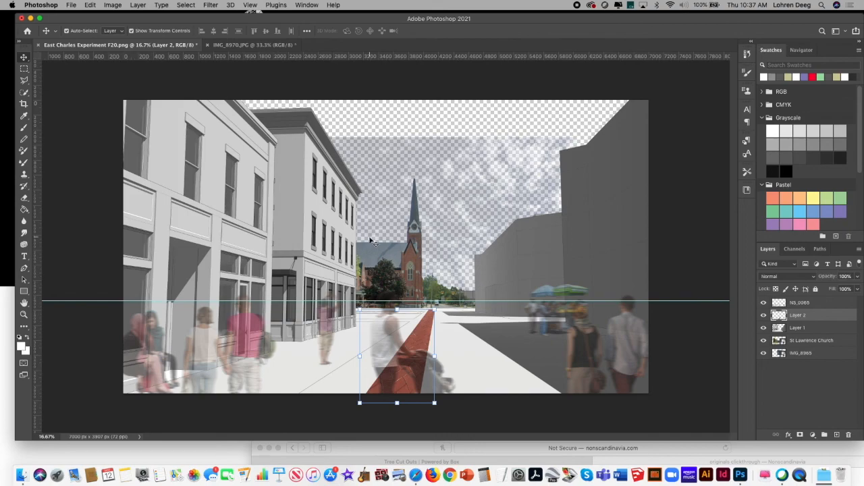
Step: Switch back to the IMG_8970.JPG brick photo, undo the cut of the strip, and clear the selection
{"action": "left_click", "coordinate": [229, 46]}
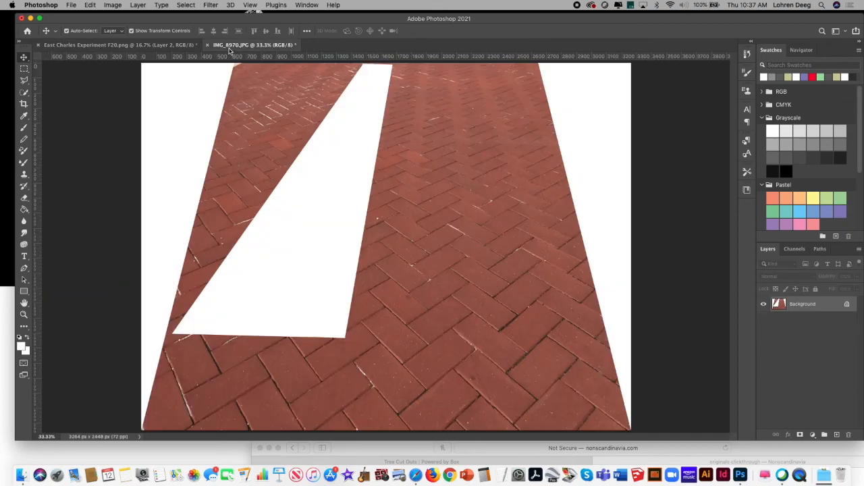
{"action": "left_click", "coordinate": [93, 5]}
{"action": "left_click", "coordinate": [96, 15]}
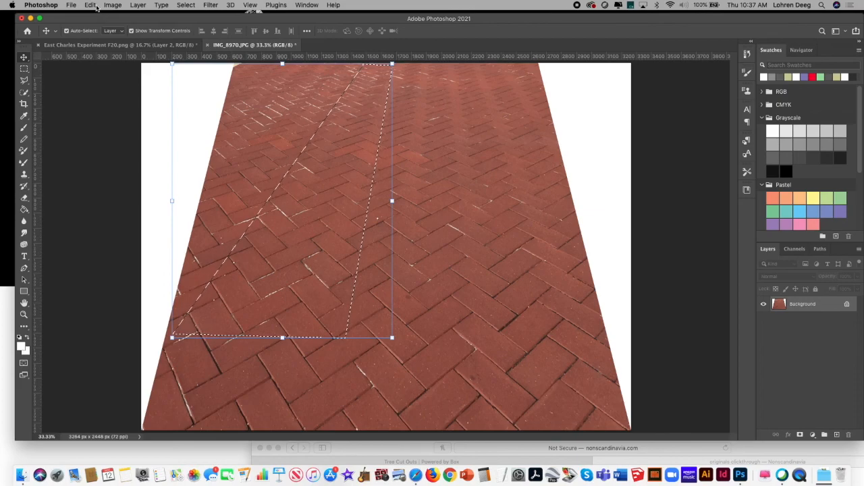
{"action": "left_click", "coordinate": [185, 5]}
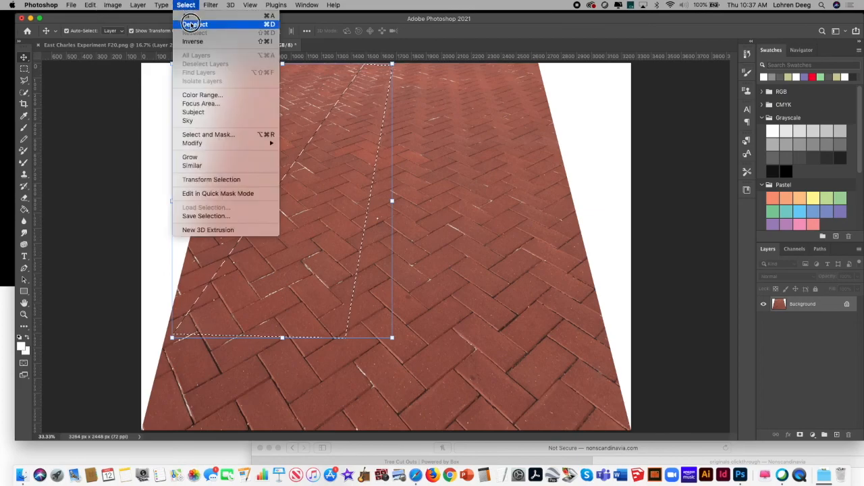
{"action": "left_click", "coordinate": [192, 24]}
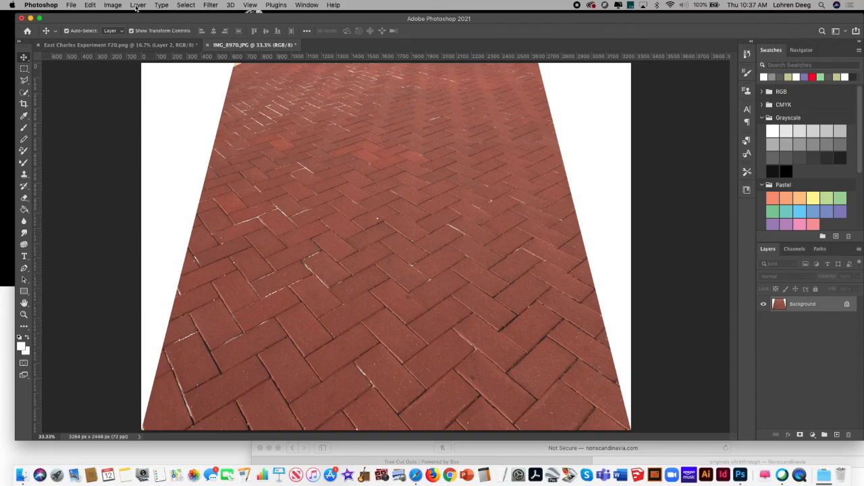
Step: Flip the canvas of the IMG_8970.JPG brick photo horizontally
{"action": "left_click", "coordinate": [112, 4]}
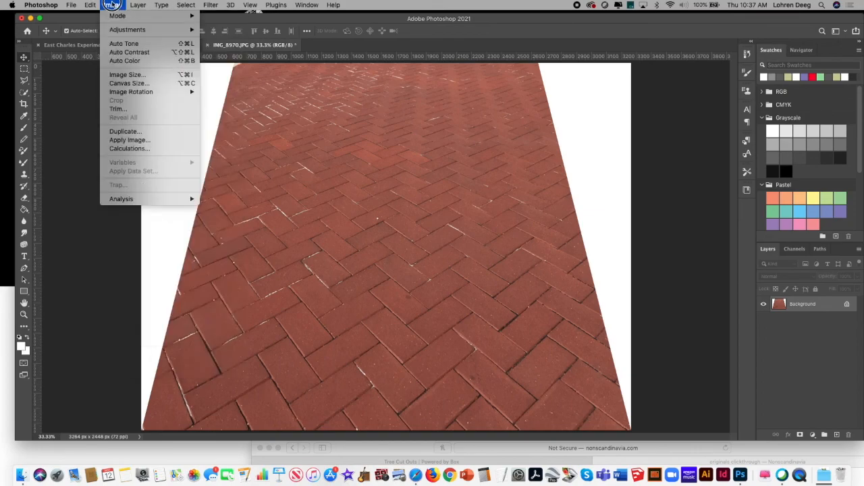
{"action": "mouse_move", "coordinate": [155, 92]}
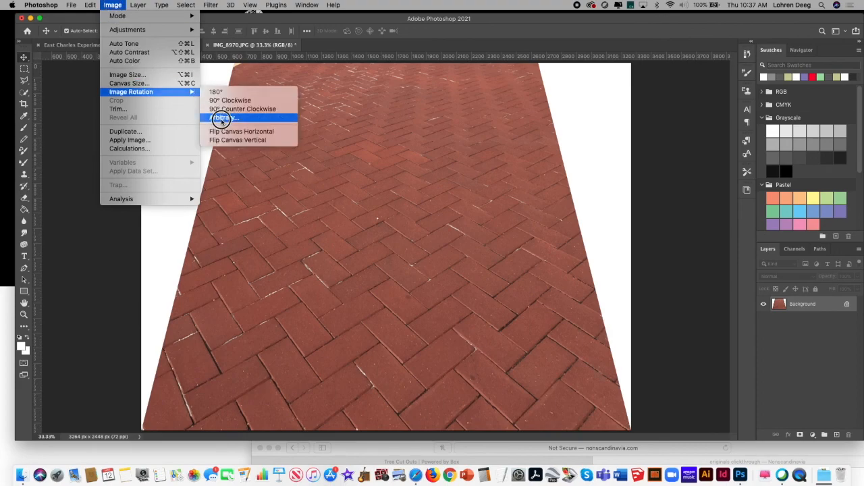
{"action": "left_click", "coordinate": [238, 132]}
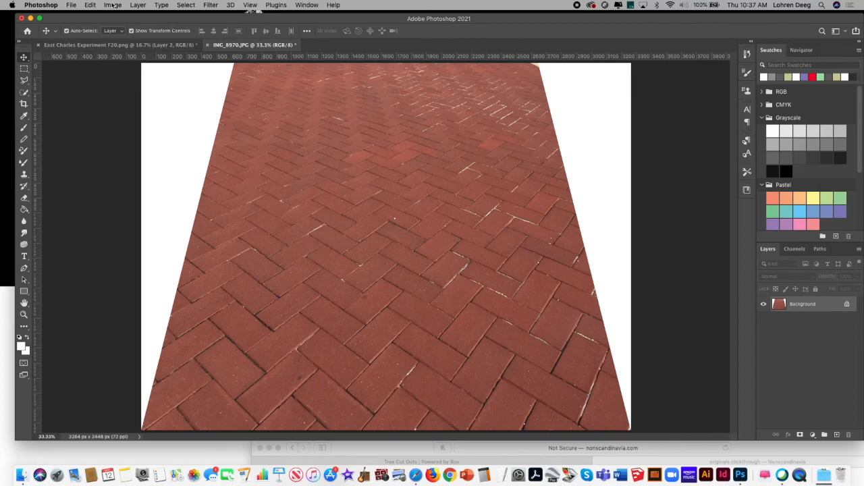
Step: Select a tapered brick strip with the Polygonal Lasso, from the upper middle to the lower-right corner of the photo, and cut it
{"action": "left_click", "coordinate": [24, 80]}
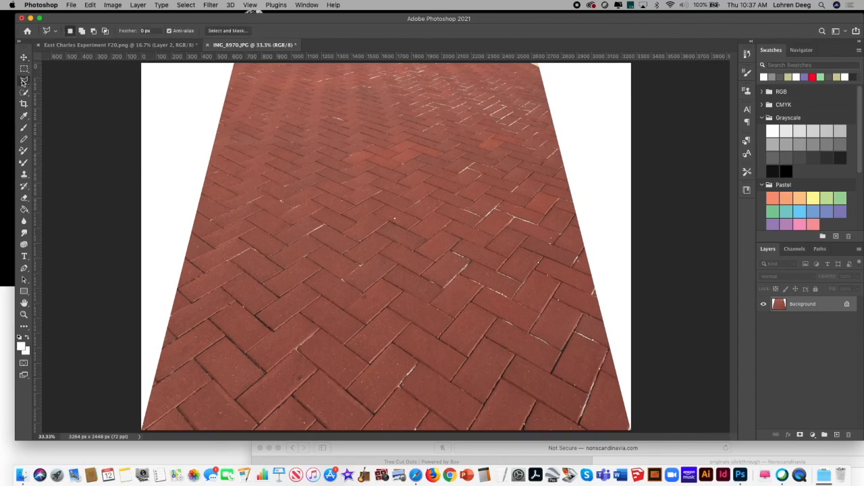
{"action": "left_click", "coordinate": [405, 66]}
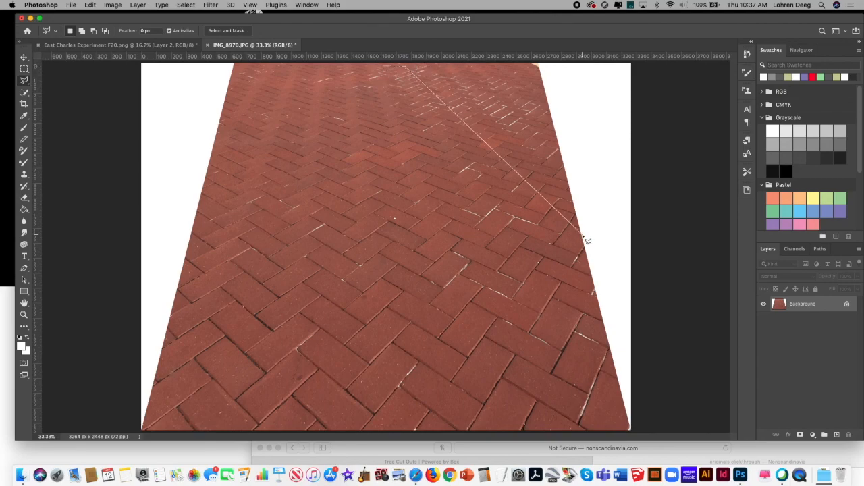
{"action": "left_click", "coordinate": [628, 431]}
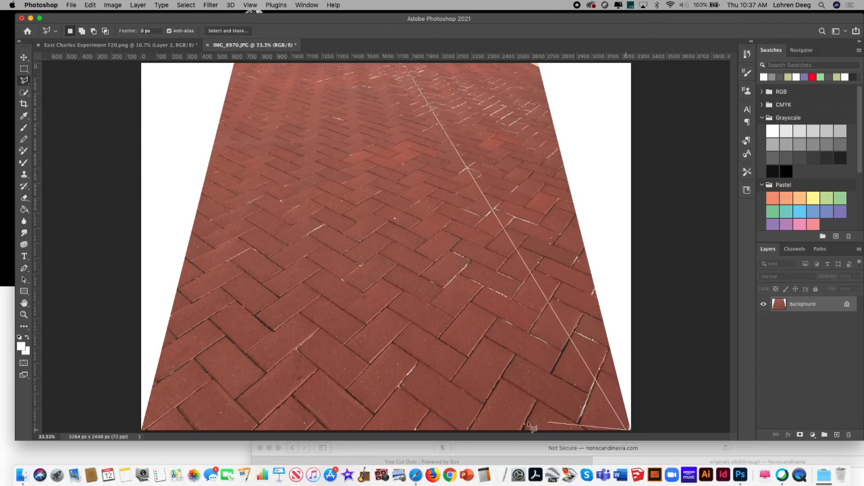
{"action": "left_click", "coordinate": [477, 431]}
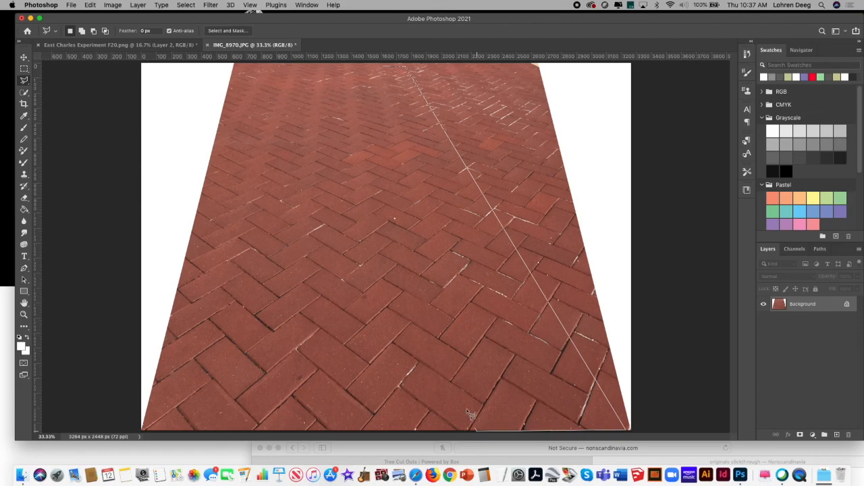
{"action": "left_click", "coordinate": [387, 68]}
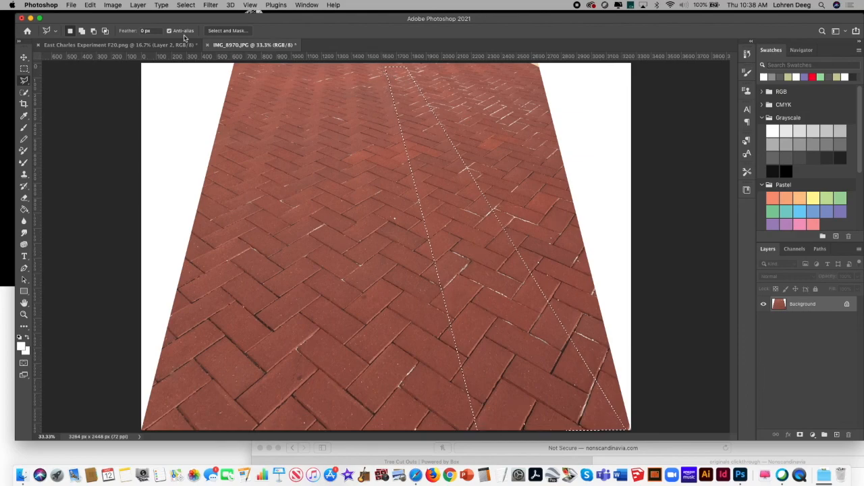
{"action": "left_click", "coordinate": [111, 5]}
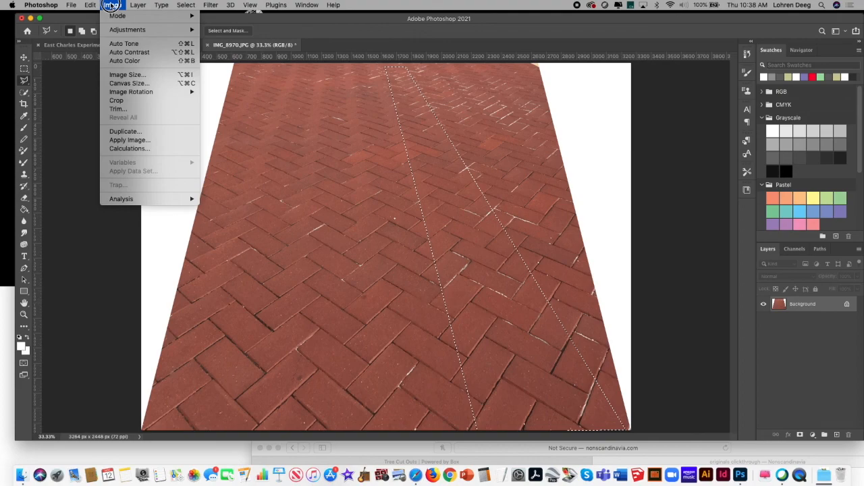
{"action": "mouse_move", "coordinate": [93, 5]}
{"action": "left_click", "coordinate": [111, 61]}
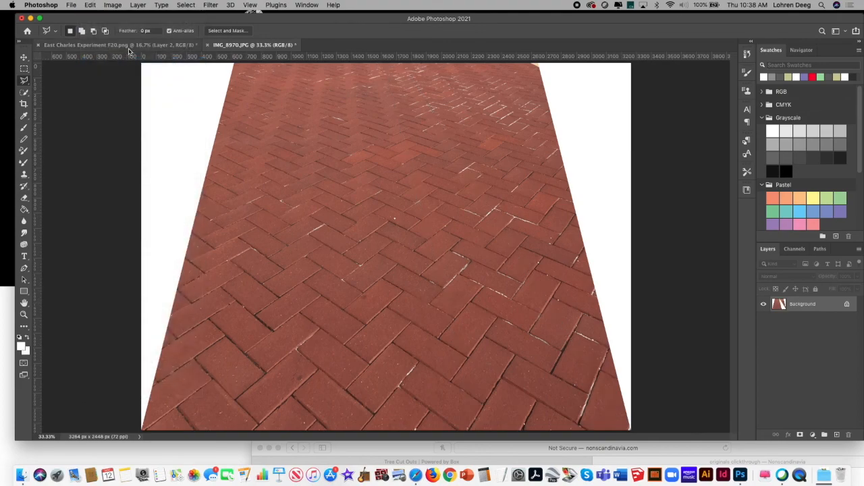
Step: Switch to East Charles Experiment F20.png, add a new layer above NS_0065, and paste the cut brick strip into it
{"action": "left_click", "coordinate": [128, 46]}
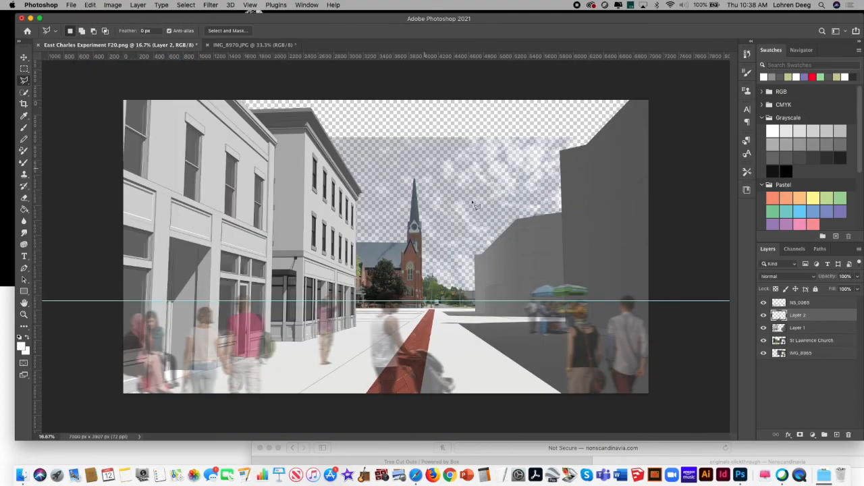
{"action": "left_click", "coordinate": [826, 304]}
{"action": "left_click", "coordinate": [764, 302]}
{"action": "left_click", "coordinate": [763, 303]}
{"action": "left_click", "coordinate": [859, 248]}
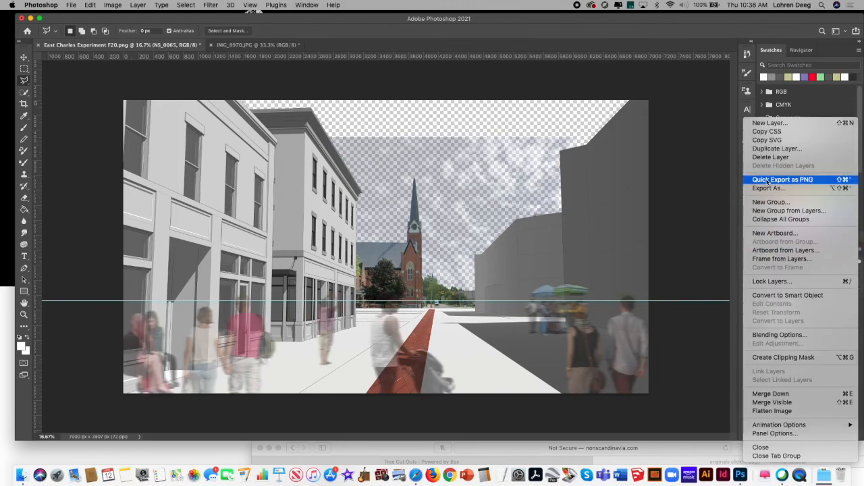
{"action": "left_click", "coordinate": [776, 119]}
{"action": "left_click", "coordinate": [512, 242]}
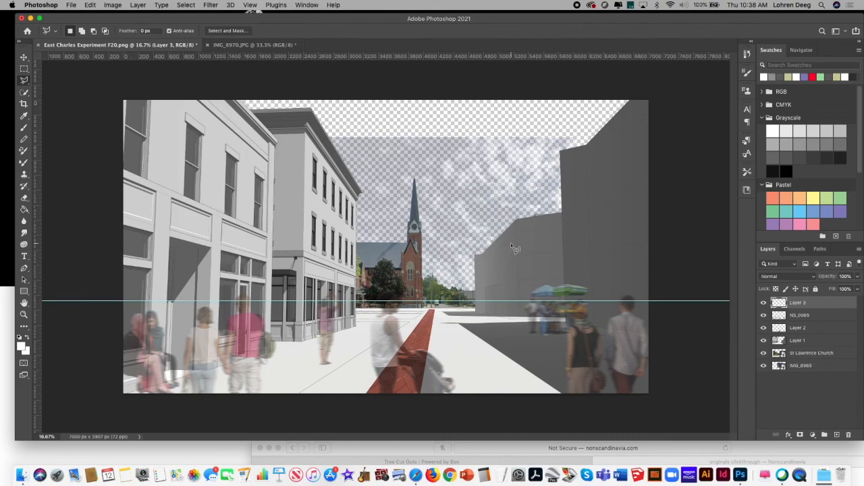
{"action": "left_click", "coordinate": [90, 5]}
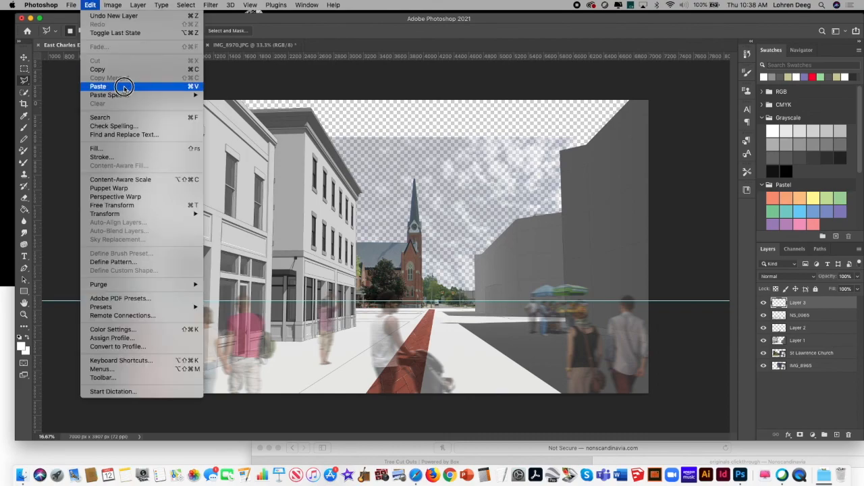
{"action": "left_click", "coordinate": [98, 87]}
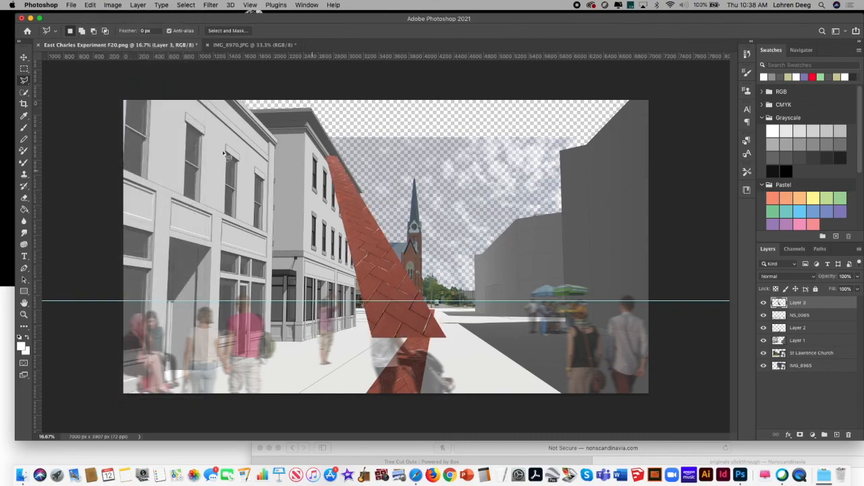
Step: Flip the pasted brick strip horizontally with a layer transform
{"action": "left_click", "coordinate": [115, 5]}
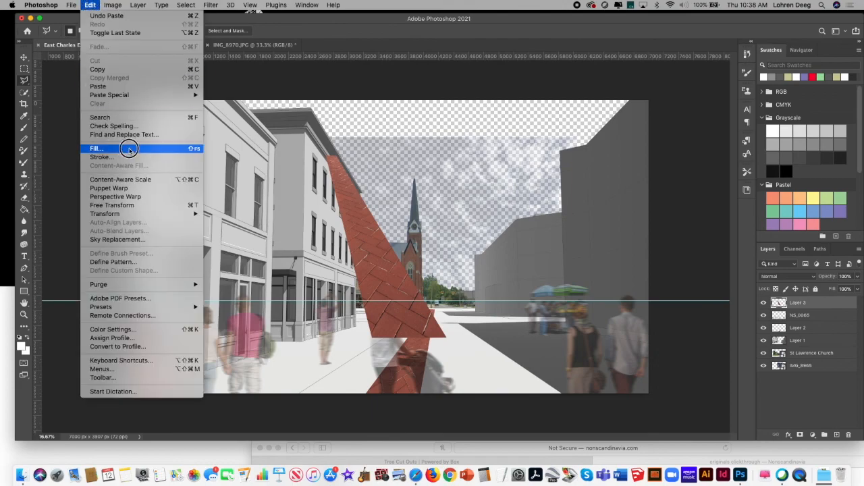
{"action": "mouse_move", "coordinate": [144, 214]}
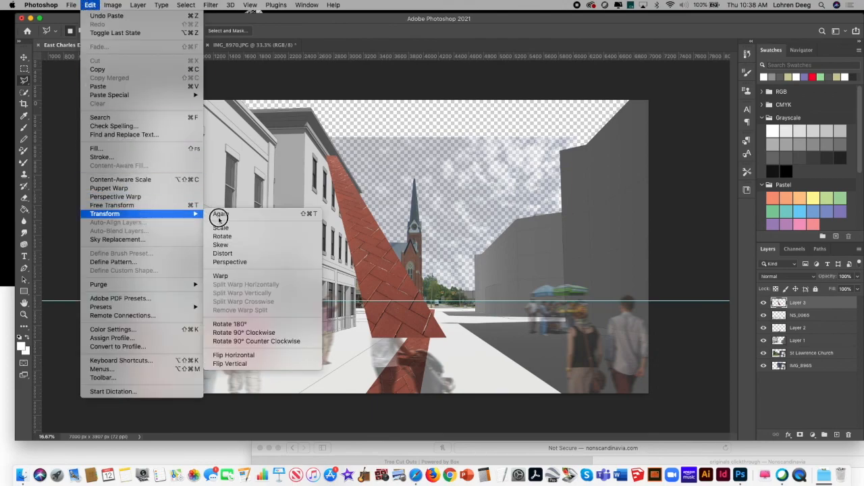
{"action": "left_click", "coordinate": [271, 356]}
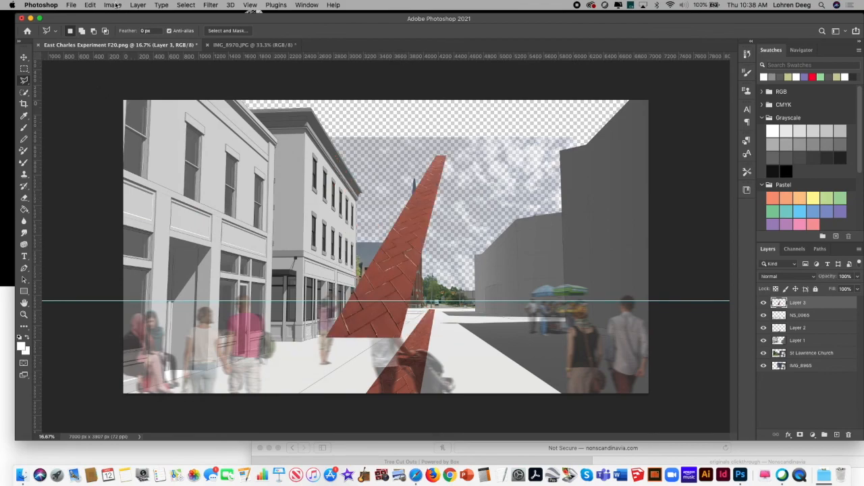
Step: Move the flipped brick strip to the lower-left part of the pavement and scale it to about 94%
{"action": "left_click", "coordinate": [23, 59]}
{"action": "left_click_drag", "start_coordinate": [389, 257], "coordinate": [265, 331]}
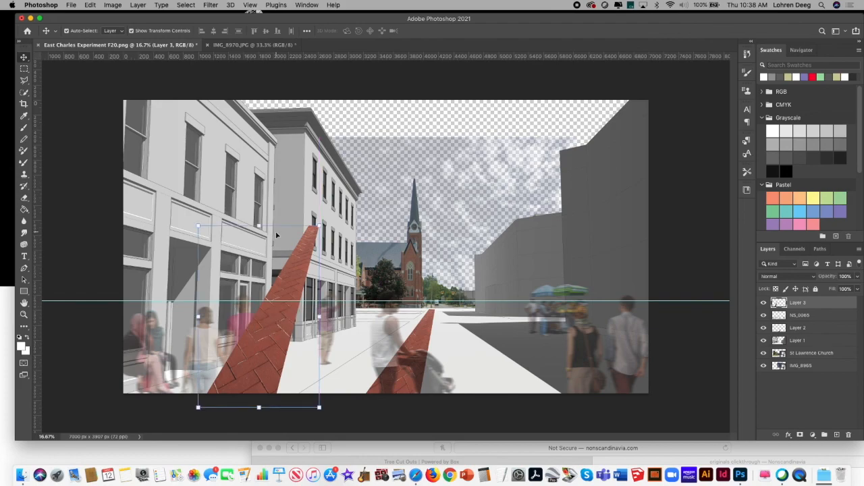
{"action": "left_click_drag", "start_coordinate": [321, 227], "coordinate": [312, 238]}
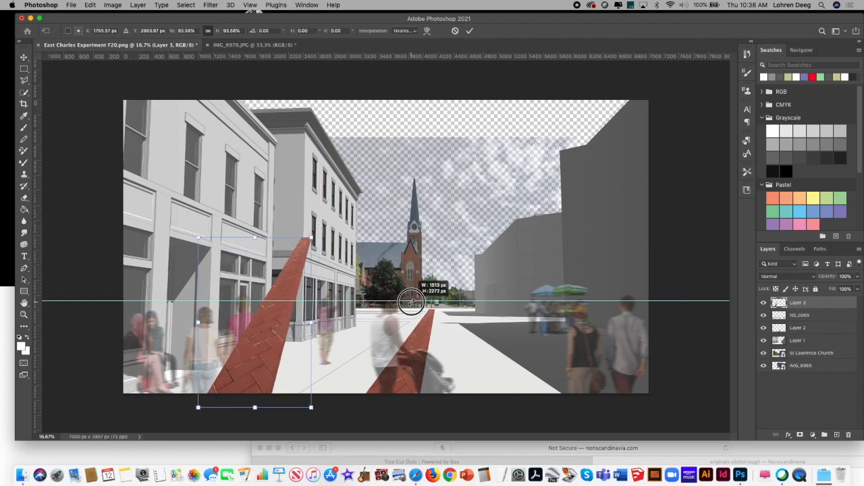
Step: Skew the strip by pulling its upper-right corner down toward the horizon, and shift it right, beside the first brick strip
{"action": "left_click", "coordinate": [113, 6]}
{"action": "mouse_move", "coordinate": [90, 5]}
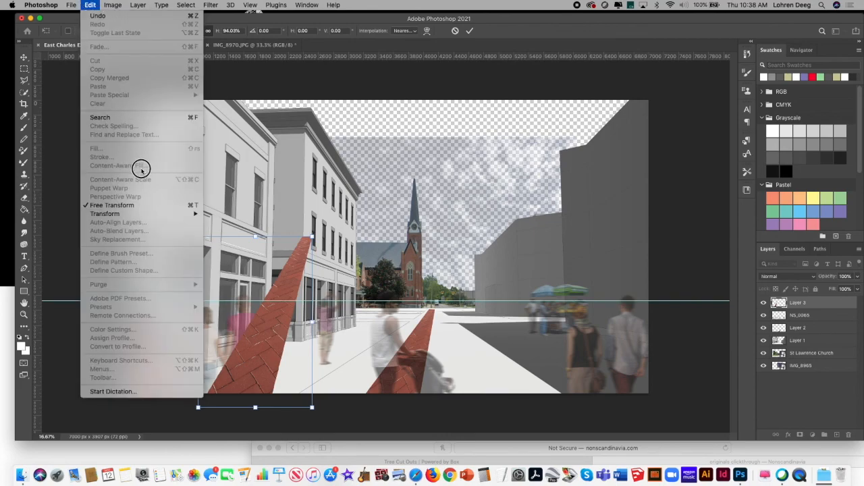
{"action": "mouse_move", "coordinate": [149, 214]}
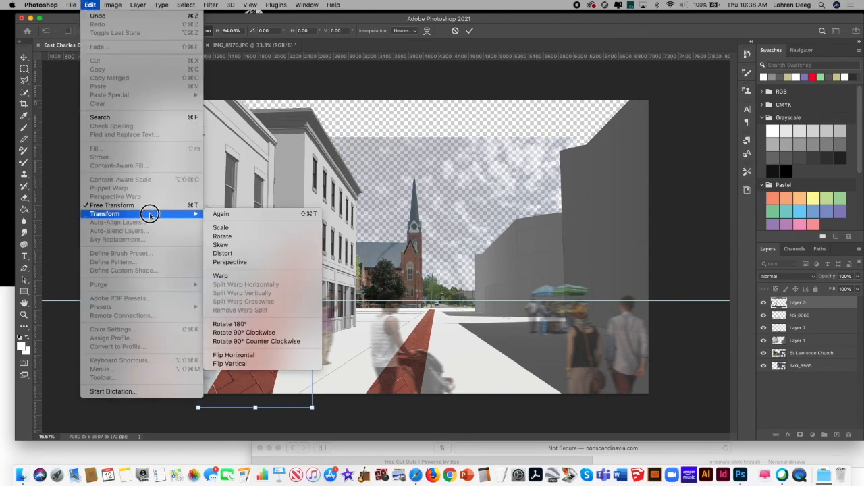
{"action": "left_click", "coordinate": [260, 246]}
{"action": "left_click_drag", "start_coordinate": [312, 238], "coordinate": [372, 315]}
{"action": "left_click_drag", "start_coordinate": [276, 346], "coordinate": [341, 341]}
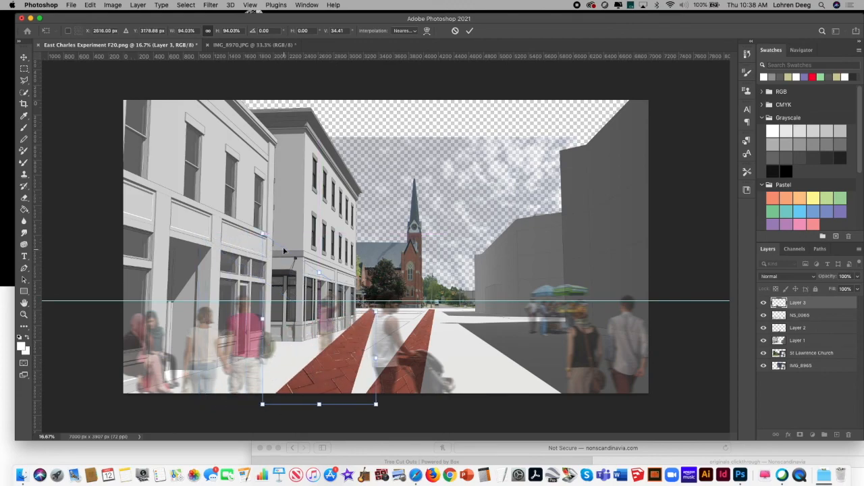
Step: Reshape the strip's corners into a narrow diagonal band converging on the first strip's far end, and move its layer between Layer 2 and Layer 1
{"action": "left_click_drag", "start_coordinate": [266, 237], "coordinate": [329, 316]}
{"action": "left_click_drag", "start_coordinate": [263, 404], "coordinate": [187, 404]}
{"action": "left_click_drag", "start_coordinate": [380, 407], "coordinate": [276, 411]}
{"action": "left_click_drag", "start_coordinate": [378, 312], "coordinate": [410, 310]}
{"action": "left_click_drag", "start_coordinate": [305, 352], "coordinate": [312, 362]}
{"action": "left_click_drag", "start_coordinate": [407, 308], "coordinate": [350, 343]}
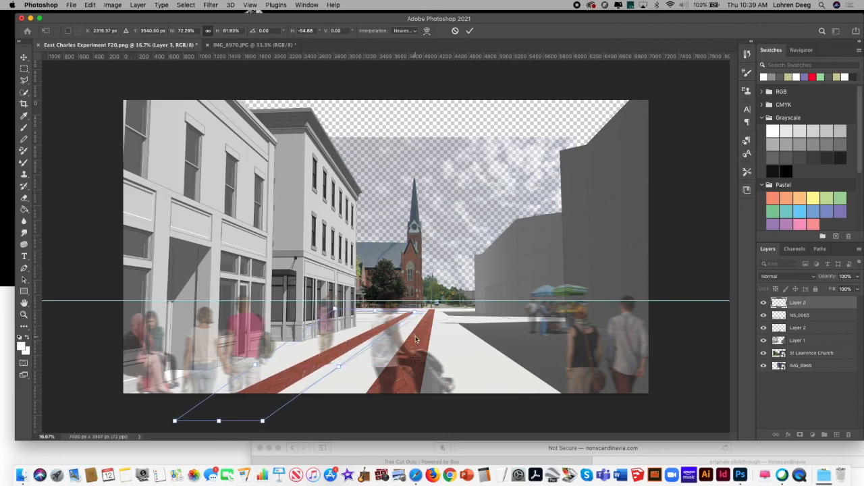
{"action": "key", "text": "Return"}
{"action": "left_click_drag", "start_coordinate": [830, 311], "coordinate": [832, 340]}
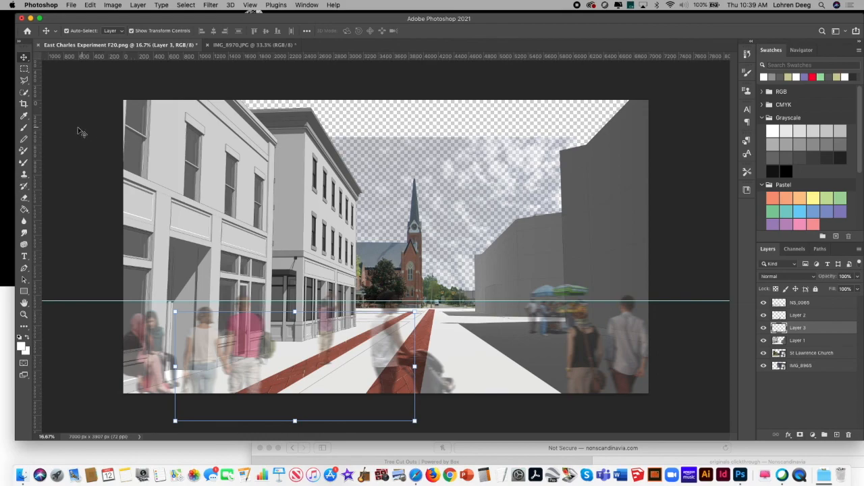
{"action": "left_click", "coordinate": [47, 109]}
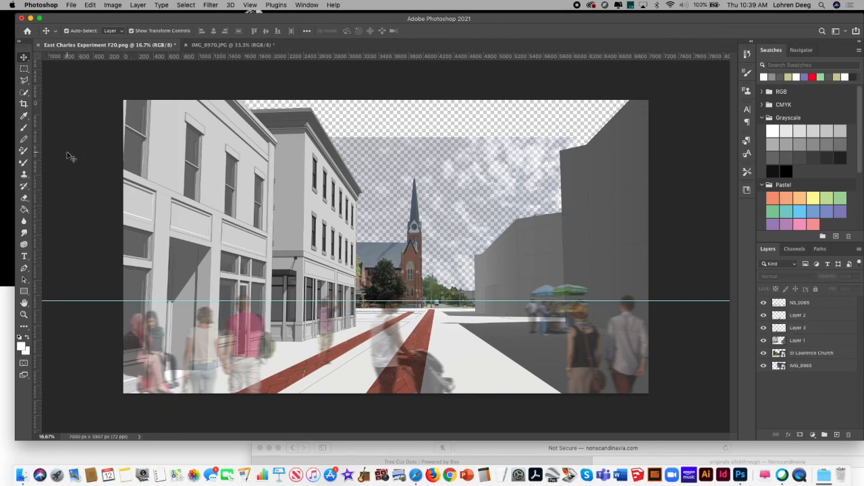
Step: Close the IMG_8970.JPG brick photo and return to the East Charles document
{"action": "left_click", "coordinate": [257, 46]}
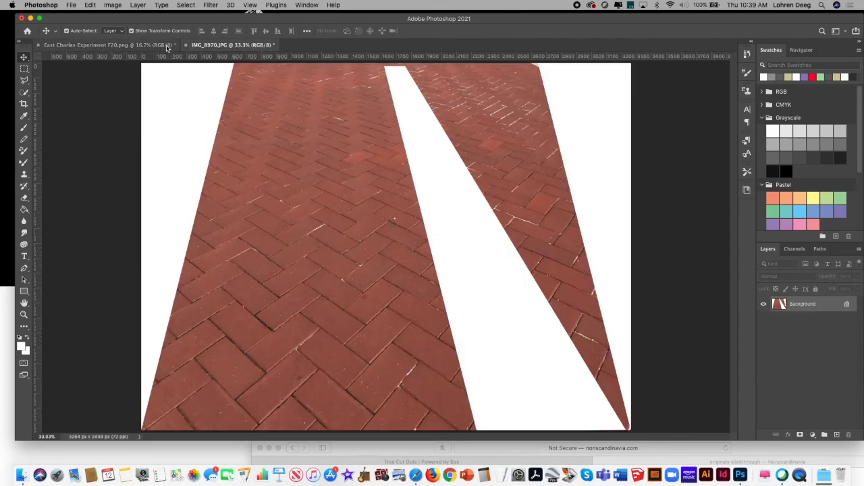
{"action": "left_click", "coordinate": [156, 46]}
{"action": "left_click", "coordinate": [243, 44]}
{"action": "left_click", "coordinate": [187, 45]}
{"action": "left_click", "coordinate": [404, 162]}
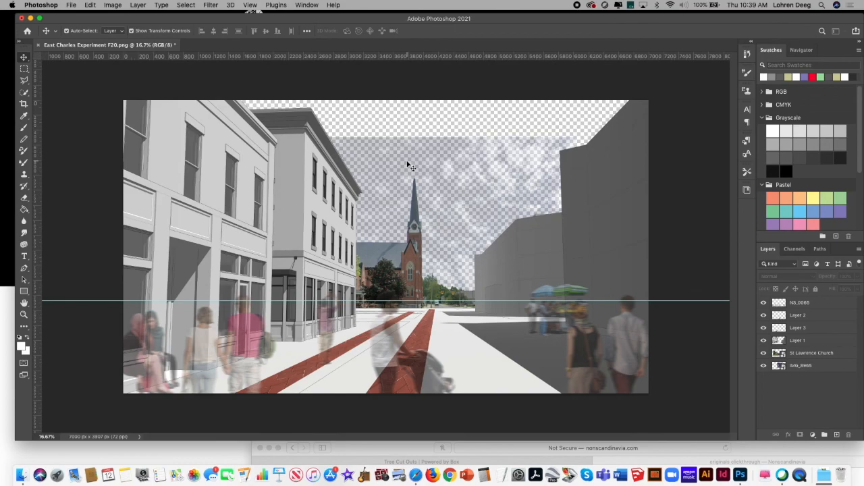
Step: Lower the opacity of the first brick strip on Layer 2 to about 47%
{"action": "left_click", "coordinate": [835, 329]}
{"action": "left_click", "coordinate": [822, 305]}
{"action": "left_click", "coordinate": [822, 316]}
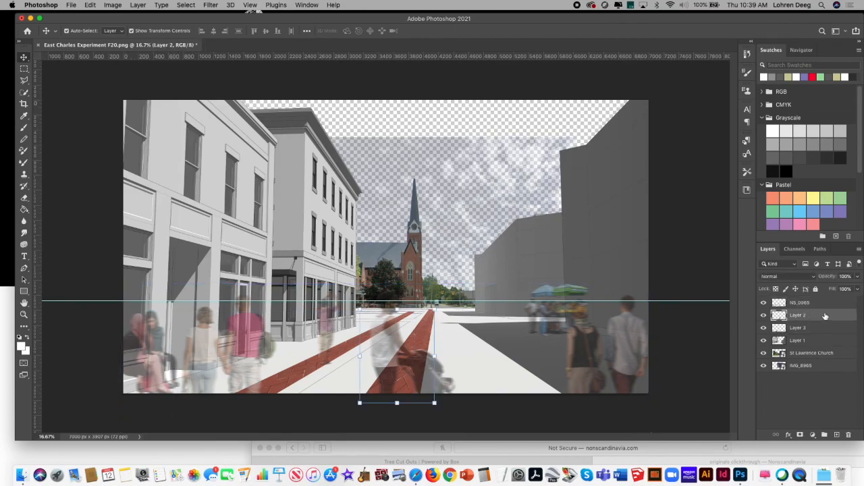
{"action": "left_click", "coordinate": [857, 279]}
{"action": "left_click", "coordinate": [836, 288]}
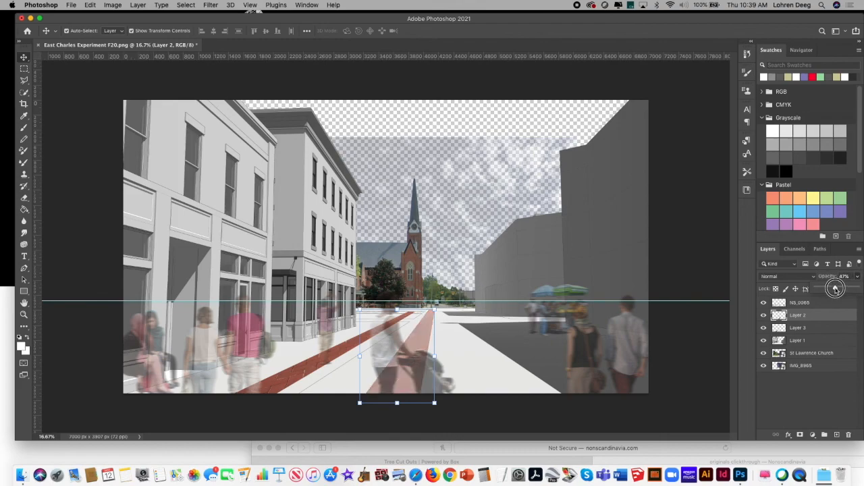
Step: Set the opacity of the diagonal brick strip on Layer 3 to 50% and deselect the layer
{"action": "left_click", "coordinate": [825, 329]}
{"action": "left_click", "coordinate": [857, 276]}
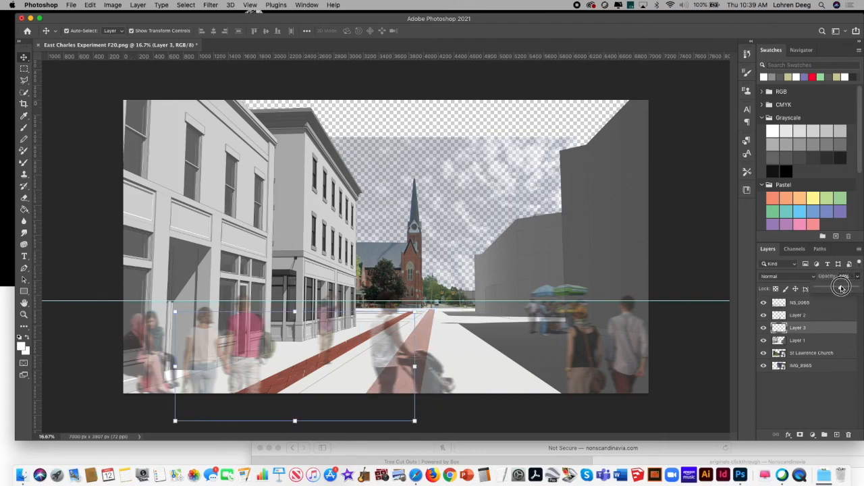
{"action": "left_click", "coordinate": [837, 289]}
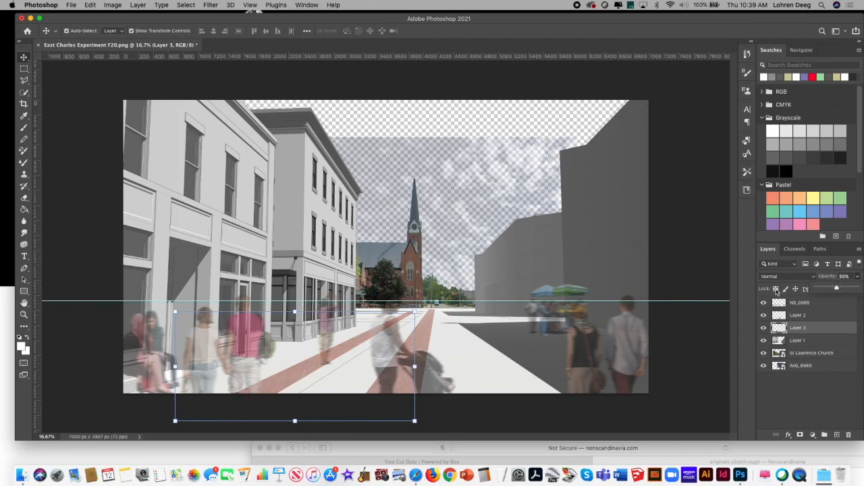
{"action": "left_click", "coordinate": [64, 130]}
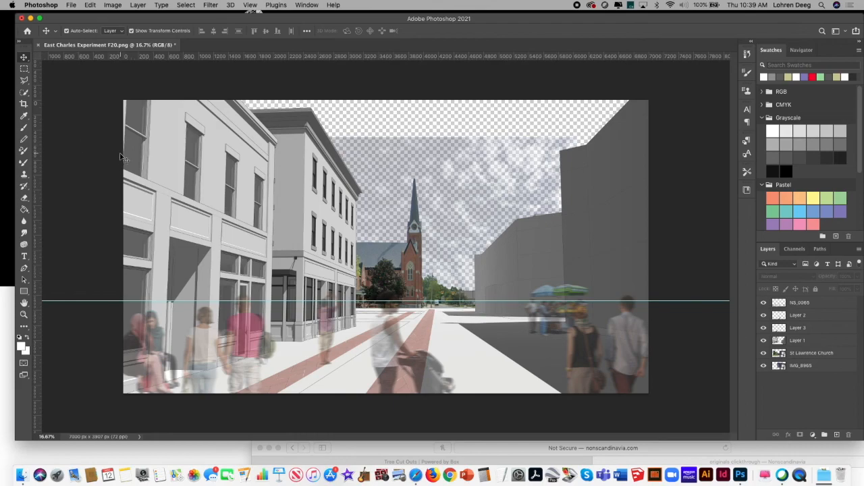
Step: Place cut-out-tree-024.png from Downloads as an embedded image, slightly enlarged, in the foreground at the image's right edge
{"action": "left_click", "coordinate": [824, 475]}
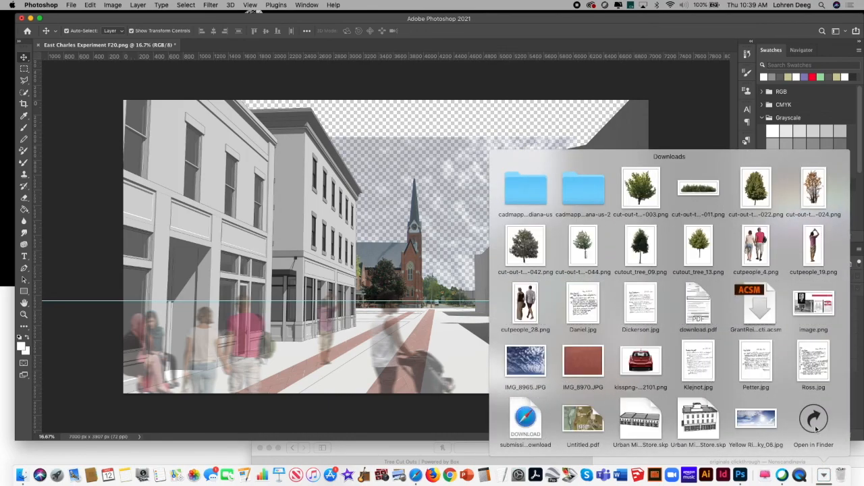
{"action": "left_click", "coordinate": [58, 166]}
{"action": "left_click", "coordinate": [71, 4]}
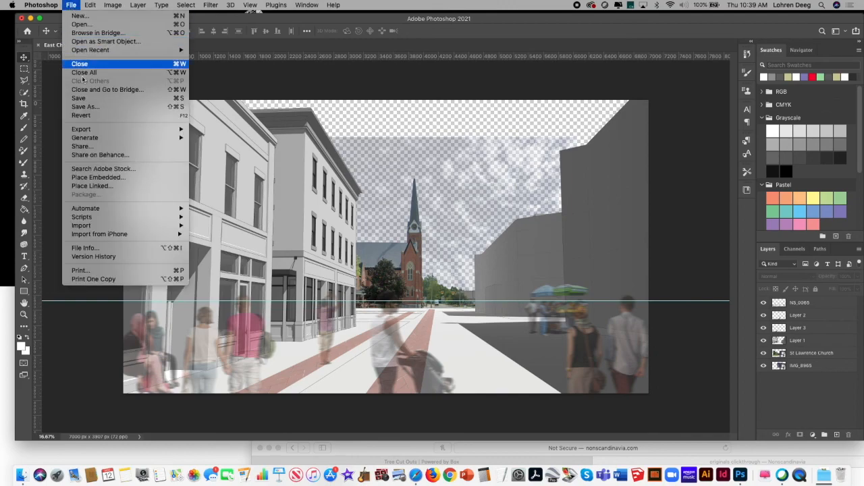
{"action": "left_click", "coordinate": [104, 178]}
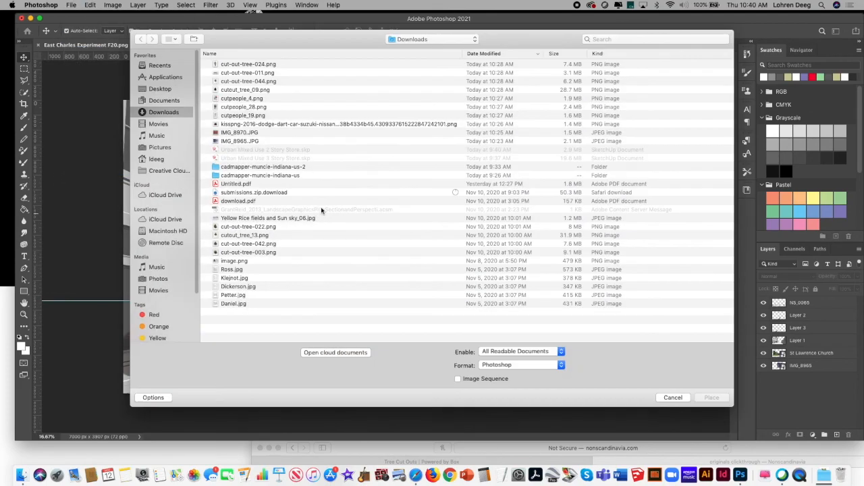
{"action": "left_click", "coordinate": [270, 65]}
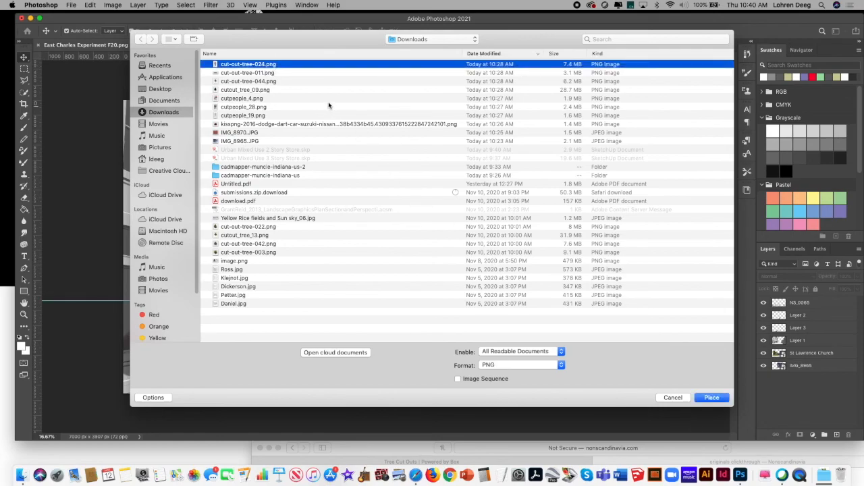
{"action": "left_click", "coordinate": [712, 397]}
{"action": "left_click_drag", "start_coordinate": [375, 195], "coordinate": [646, 285]}
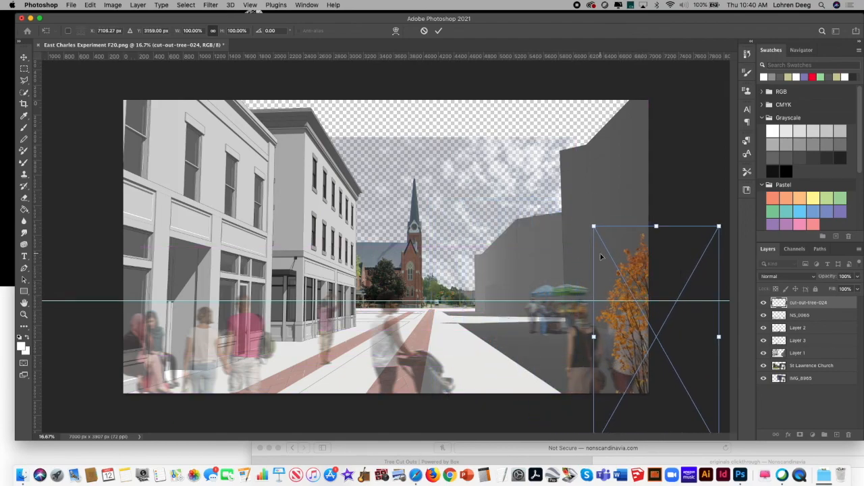
{"action": "left_click_drag", "start_coordinate": [594, 226], "coordinate": [577, 202]}
{"action": "left_click_drag", "start_coordinate": [614, 274], "coordinate": [618, 274]}
{"action": "key", "text": "Return"}
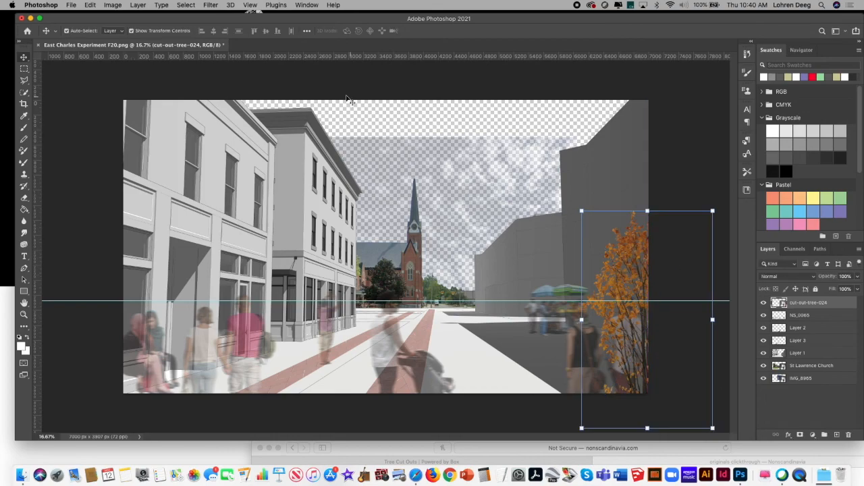
Step: Place cut-out-tree-011.png as an embedded hedge in the lower-left foreground corner of the image, scaled to 101.10%
{"action": "left_click", "coordinate": [71, 4]}
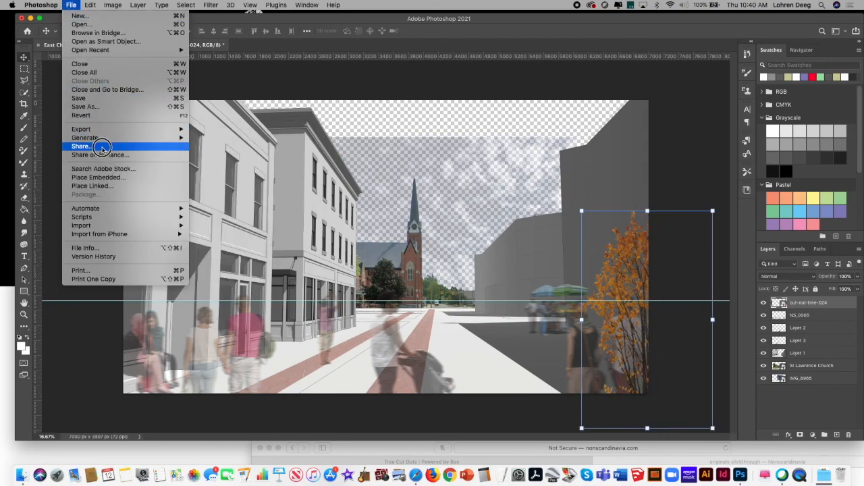
{"action": "left_click", "coordinate": [98, 177]}
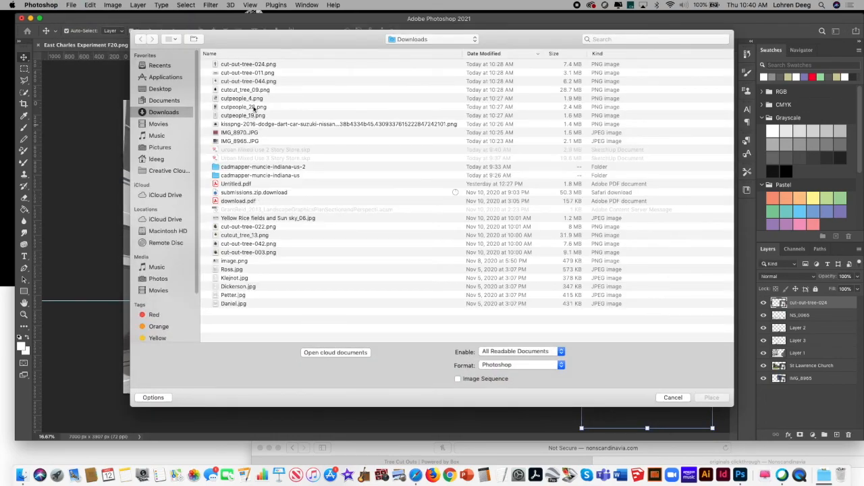
{"action": "left_click", "coordinate": [250, 73]}
{"action": "left_click", "coordinate": [712, 398]}
{"action": "left_click_drag", "start_coordinate": [358, 278], "coordinate": [87, 370]}
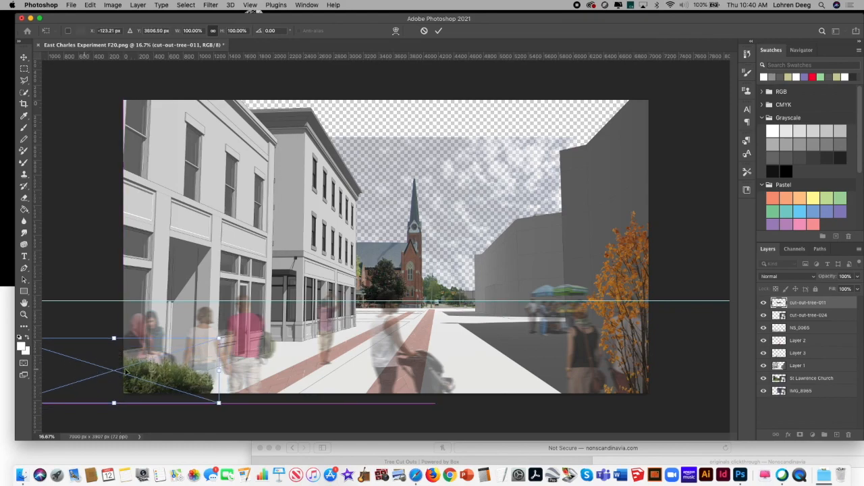
{"action": "left_click_drag", "start_coordinate": [219, 338], "coordinate": [221, 339]}
{"action": "left_click_drag", "start_coordinate": [168, 373], "coordinate": [167, 372]}
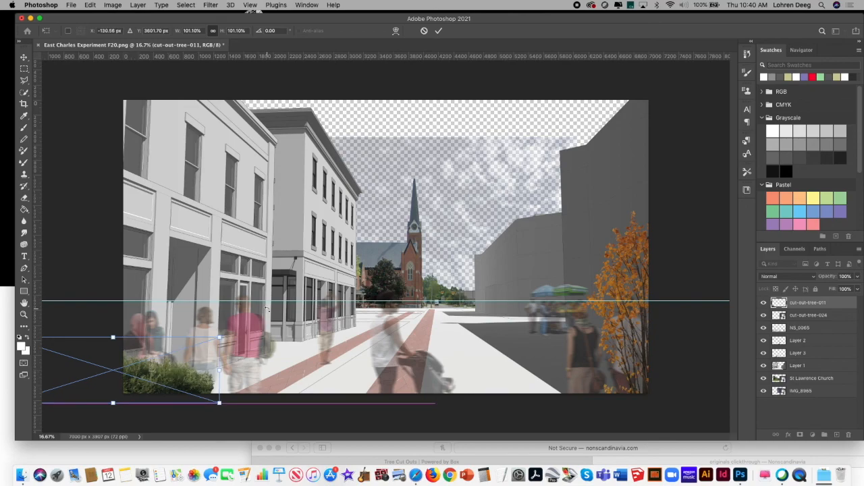
{"action": "key", "text": "Return"}
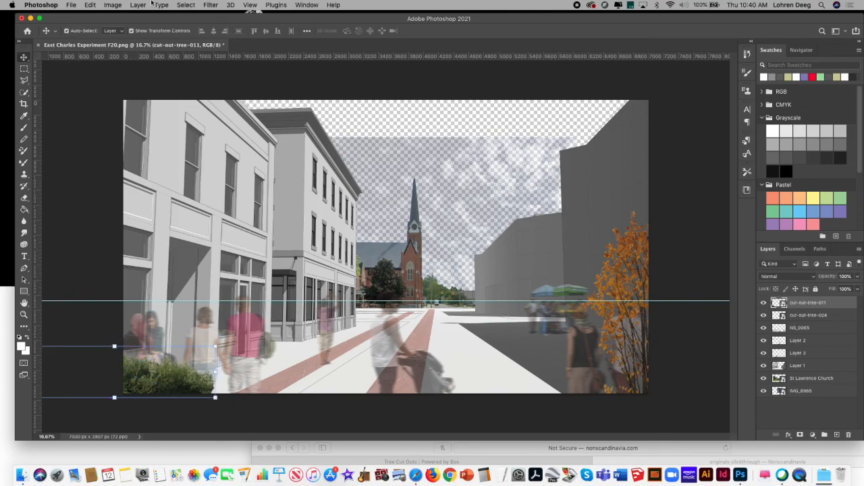
Step: Paste a copy of the cut-out-tree-011 hedge, scaled to 35.55%, at the far end of the street below the church
{"action": "left_click", "coordinate": [90, 5]}
{"action": "left_click", "coordinate": [90, 4]}
{"action": "left_click", "coordinate": [90, 4]}
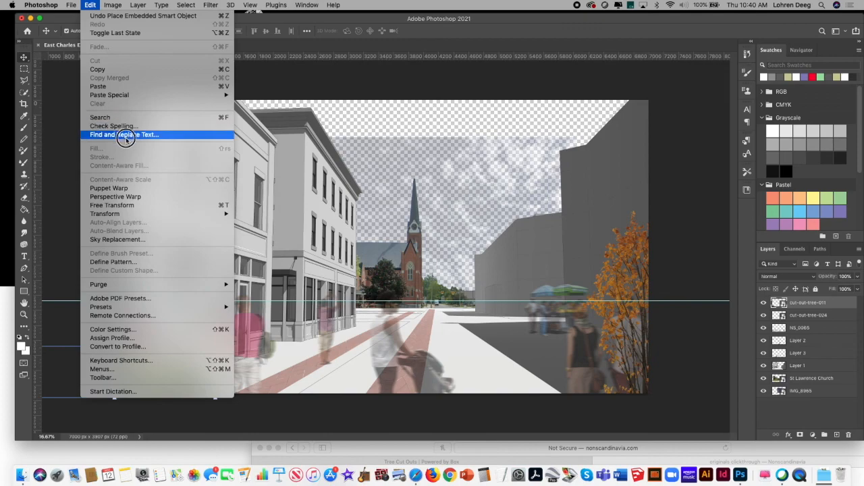
{"action": "left_click", "coordinate": [102, 86]}
{"action": "left_click_drag", "start_coordinate": [348, 270], "coordinate": [378, 309]}
{"action": "left_click_drag", "start_coordinate": [516, 259], "coordinate": [447, 273]}
{"action": "left_click_drag", "start_coordinate": [234, 338], "coordinate": [388, 303]}
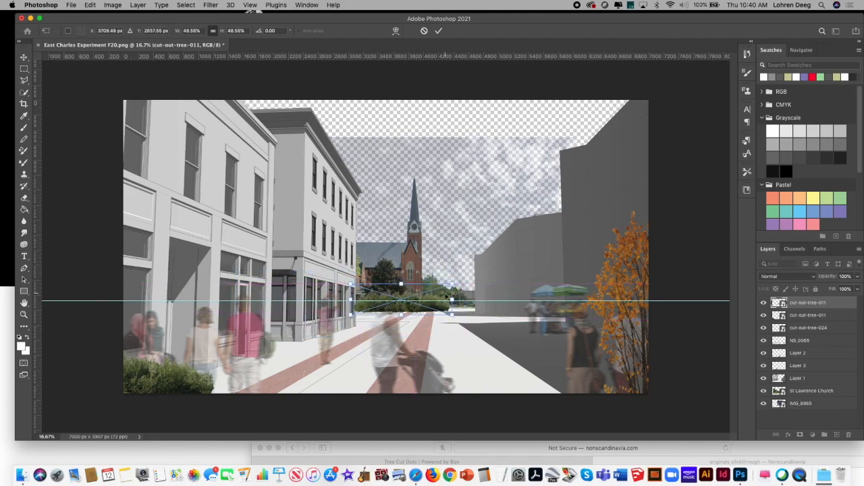
{"action": "left_click_drag", "start_coordinate": [456, 282], "coordinate": [420, 292]}
{"action": "left_click_drag", "start_coordinate": [395, 310], "coordinate": [387, 311]}
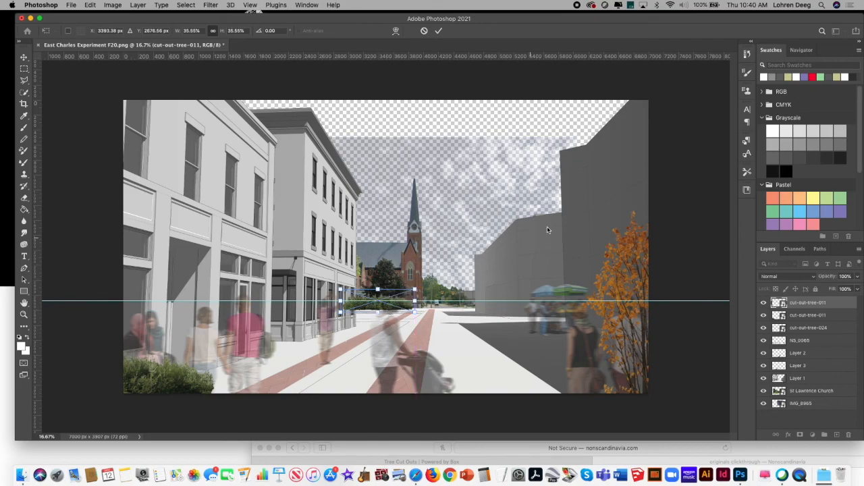
{"action": "key", "text": "Return"}
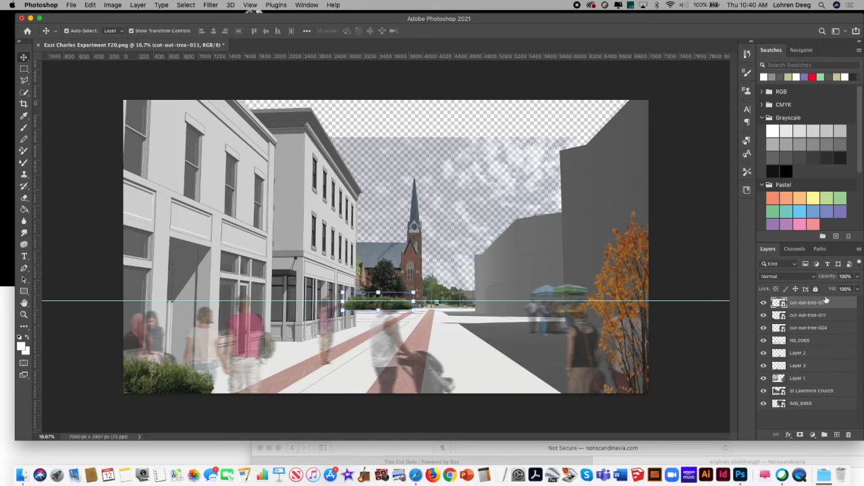
Step: Move the small hedge copy's layer between Layer 1 and St Lawrence Church
{"action": "left_click_drag", "start_coordinate": [842, 306], "coordinate": [839, 383]}
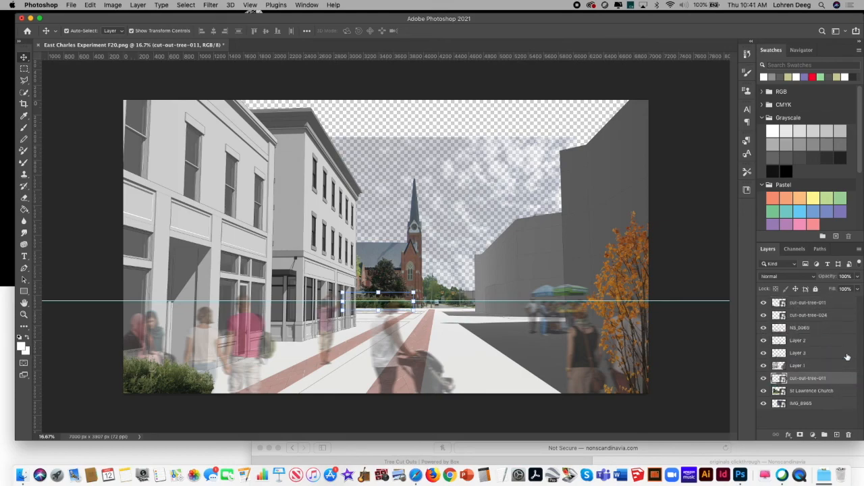
{"action": "left_click", "coordinate": [837, 305]}
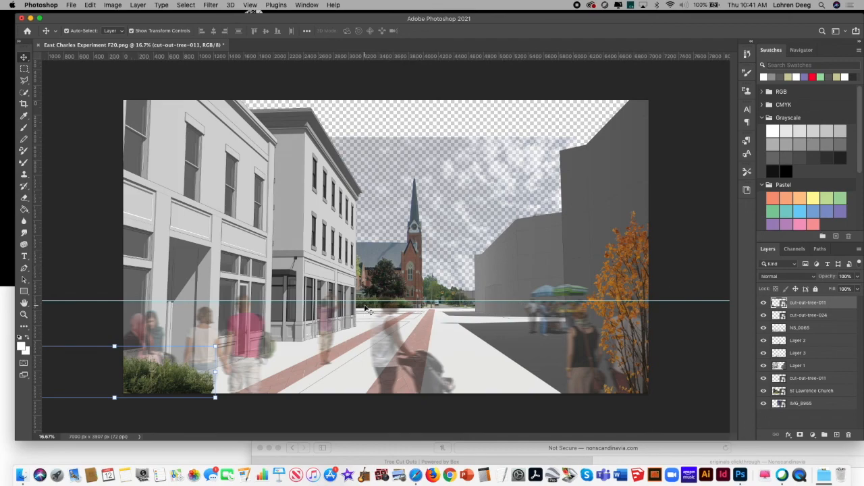
{"action": "key", "text": "ctrl+Up"}
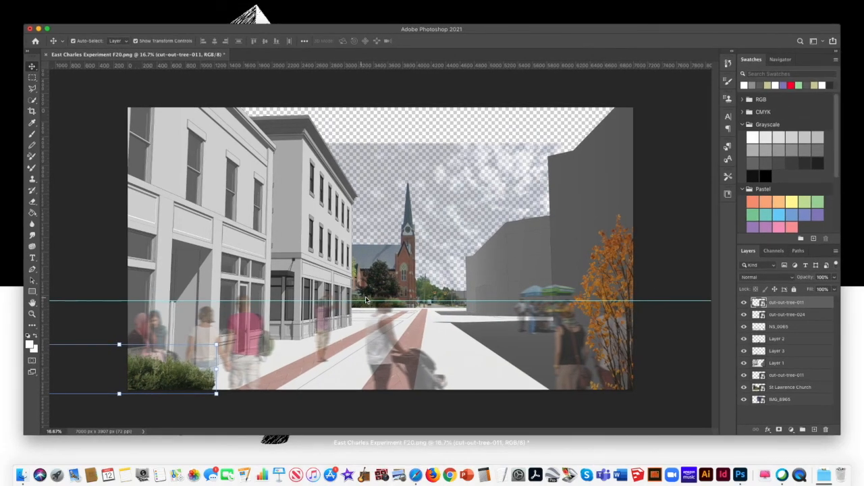
{"action": "left_click", "coordinate": [492, 31]}
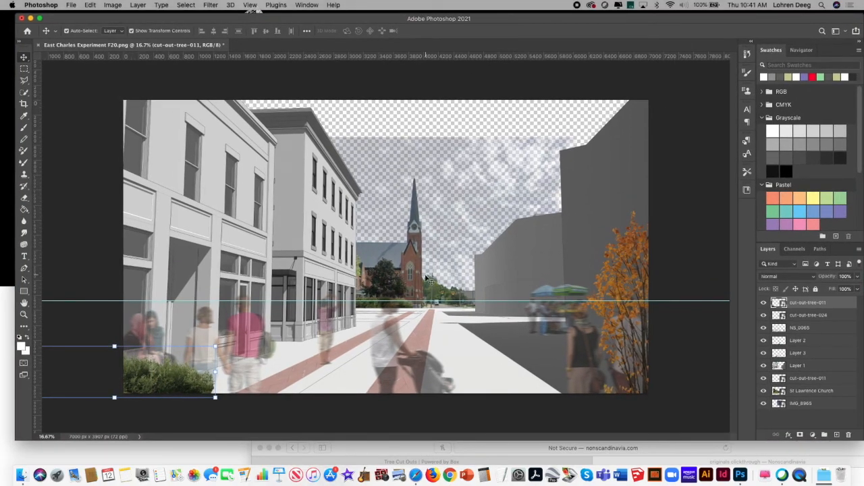
Step: Select the small hedge below the church, nudge it vertically to fine-tune its position, and deselect it
{"action": "right_click", "coordinate": [364, 308]}
{"action": "left_click", "coordinate": [375, 308]}
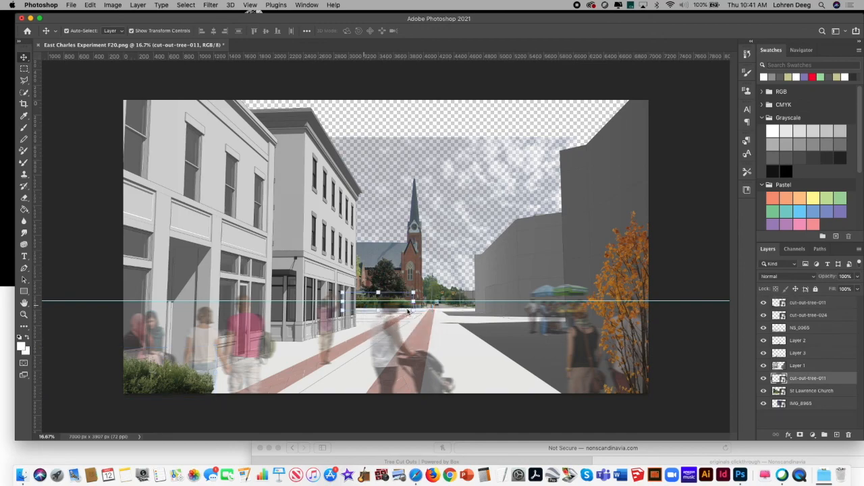
{"action": "key", "text": "Up"}
{"action": "key", "text": "Up"}
{"action": "key", "text": "Up"}
{"action": "key", "text": "Up"}
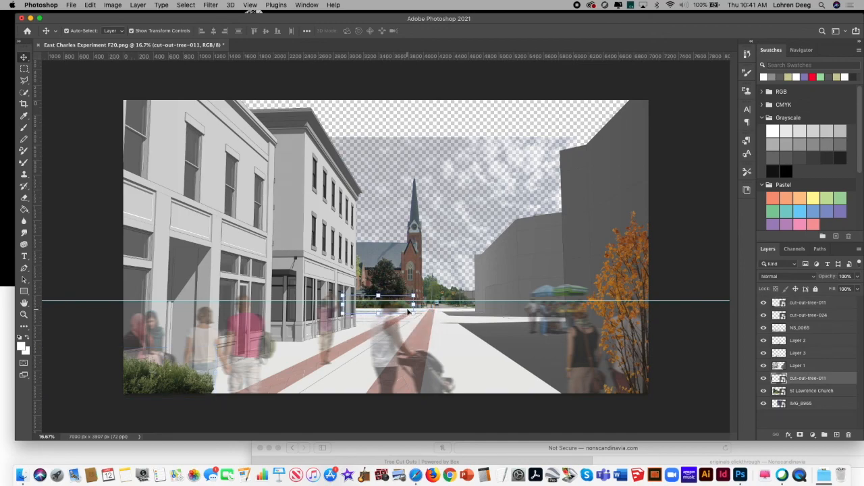
{"action": "key", "text": "Up"}
{"action": "key", "text": "Down"}
{"action": "key", "text": "Down"}
{"action": "key", "text": "Up"}
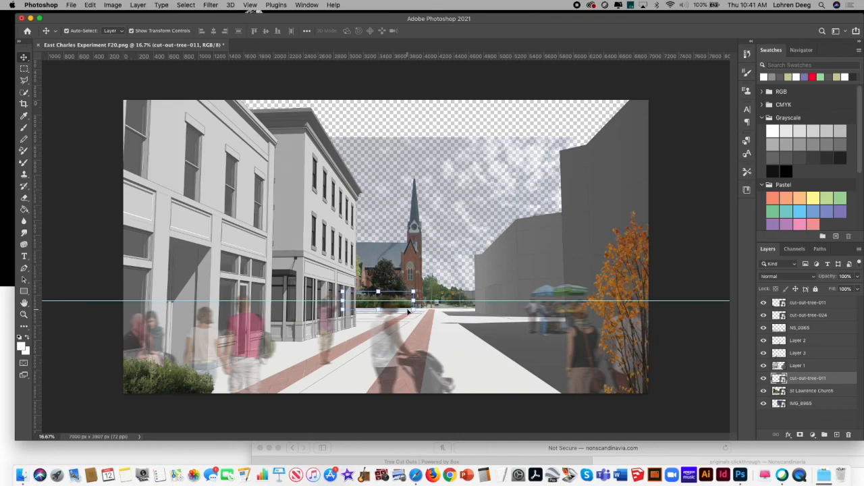
{"action": "left_click", "coordinate": [688, 204]}
Step: Place cutout_tree_09.png from Downloads as an embedded image
{"action": "left_click", "coordinate": [72, 4]}
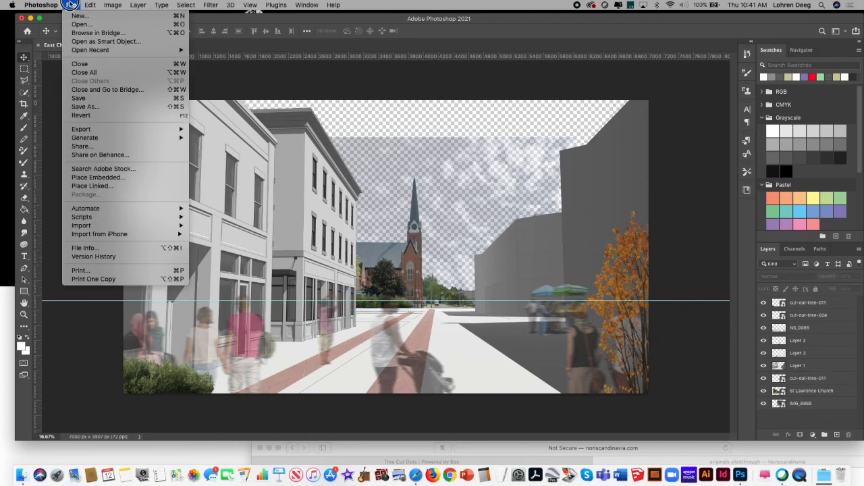
{"action": "left_click", "coordinate": [98, 177]}
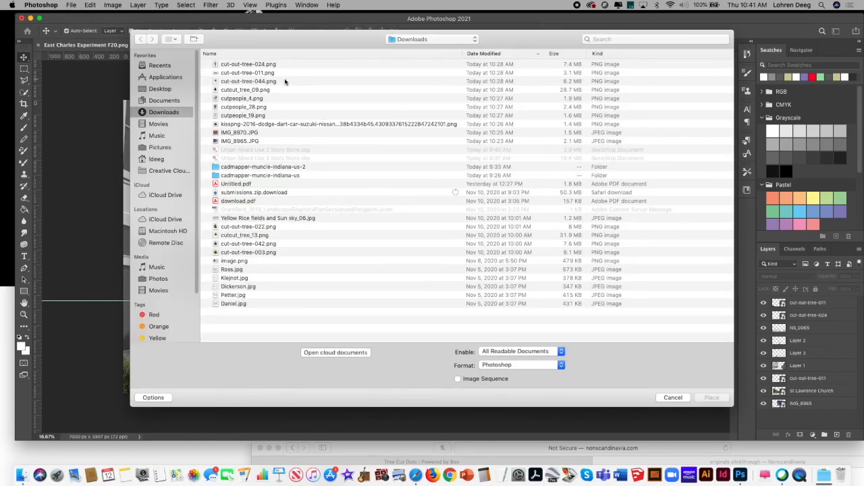
{"action": "left_click", "coordinate": [276, 74]}
{"action": "left_click", "coordinate": [273, 90]}
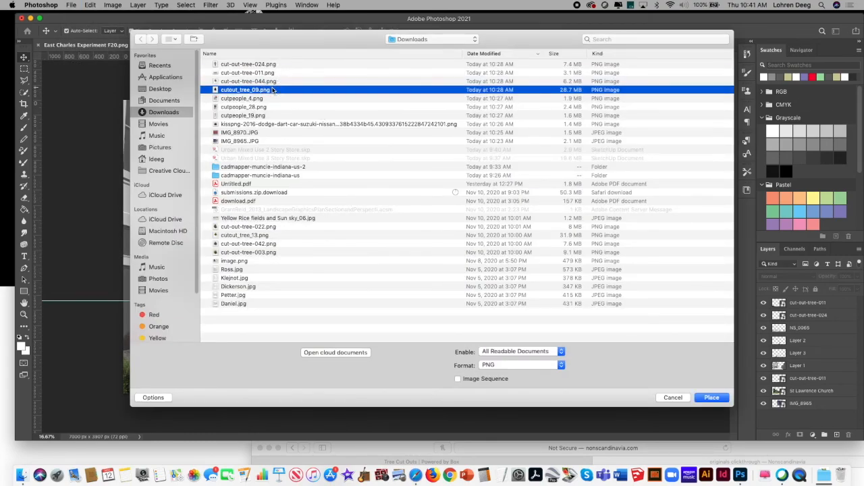
{"action": "left_click", "coordinate": [712, 397]}
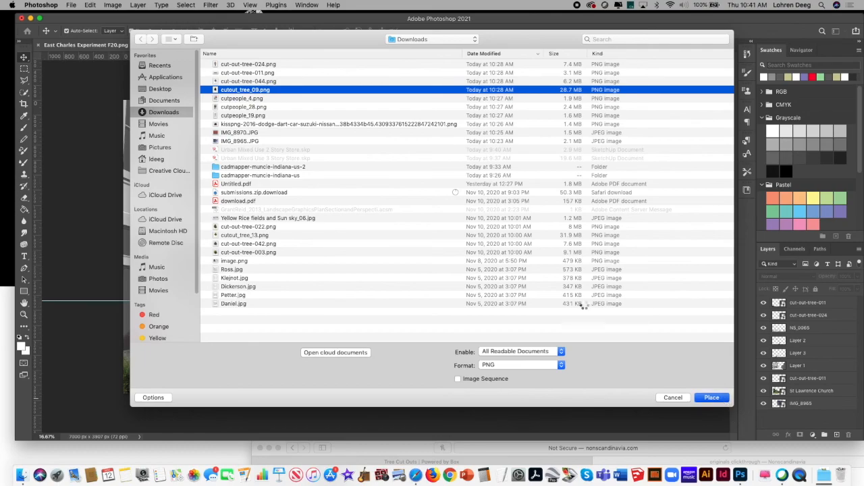
Step: Scale the green tree to 47.02% beside the fruit stand, and move its layer between Layer 3 and Layer 1
{"action": "left_click_drag", "start_coordinate": [380, 200], "coordinate": [522, 169]}
{"action": "left_click_drag", "start_coordinate": [614, 100], "coordinate": [526, 269]}
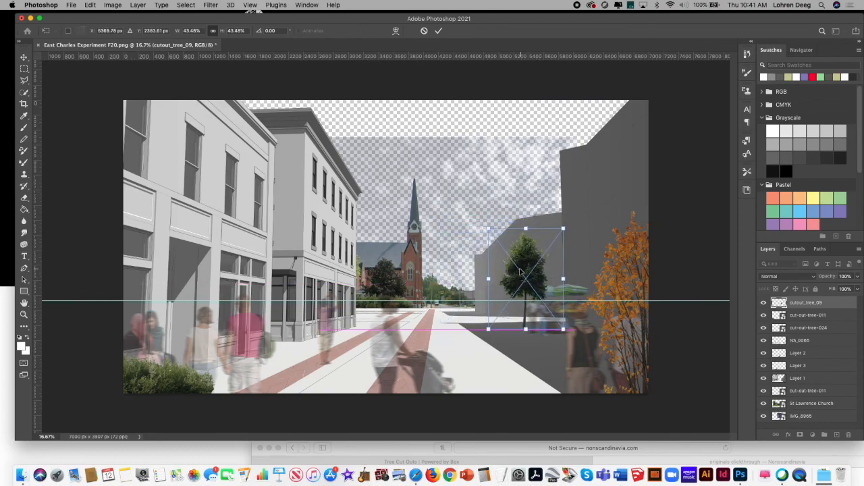
{"action": "mouse_move", "coordinate": [489, 228]}
{"action": "left_mouse_down"}
{"action": "mouse_move", "coordinate": [460, 209]}
{"action": "mouse_move", "coordinate": [482, 220]}
{"action": "left_mouse_up"}
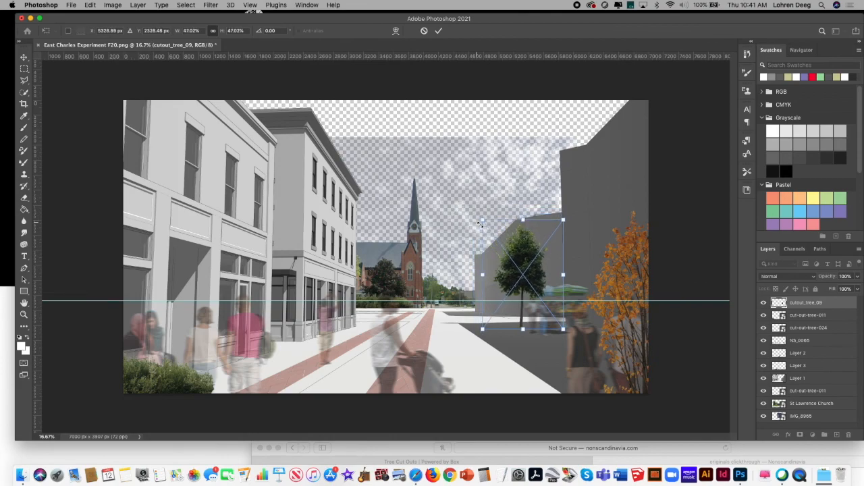
{"action": "left_click_drag", "start_coordinate": [521, 276], "coordinate": [541, 279]}
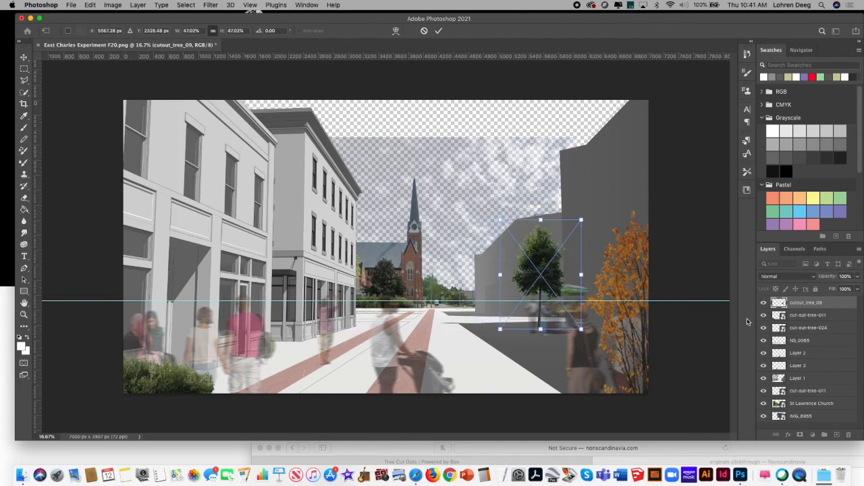
{"action": "left_click_drag", "start_coordinate": [839, 306], "coordinate": [832, 361]}
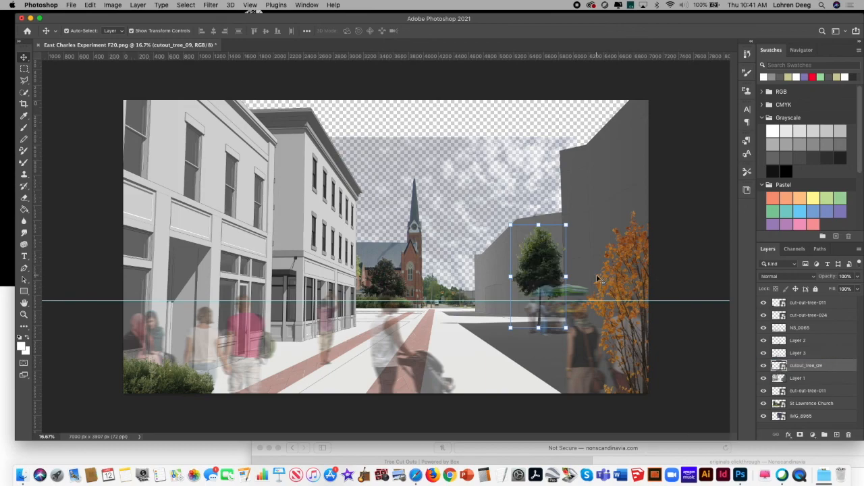
Step: Copy the cutout_tree_09 tree and paste a duplicate of it
{"action": "left_click", "coordinate": [90, 6]}
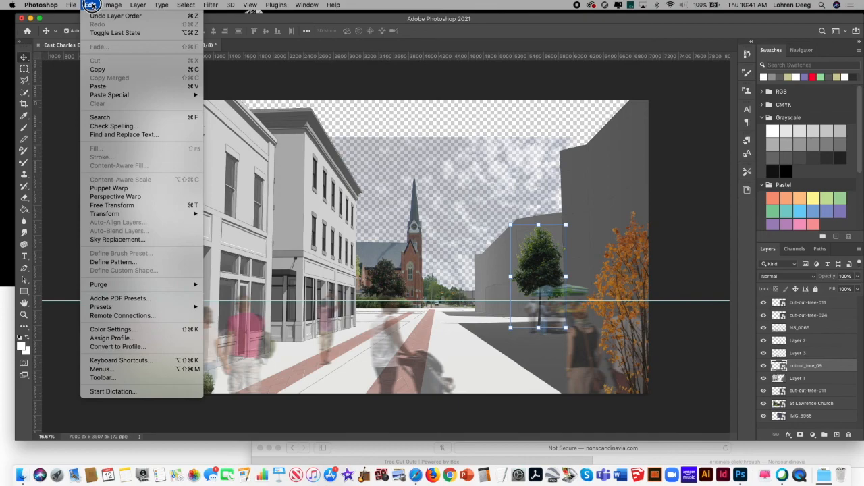
{"action": "left_click", "coordinate": [110, 66]}
{"action": "left_click", "coordinate": [90, 5]}
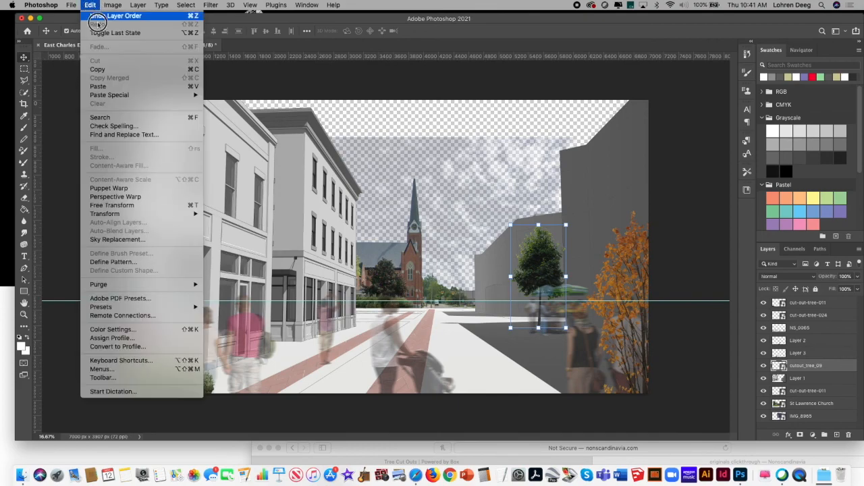
{"action": "left_click", "coordinate": [111, 86]}
Step: Enlarge the duplicate green tree to about 109% and position it behind the orange tree at the image's right edge
{"action": "left_click_drag", "start_coordinate": [385, 216], "coordinate": [597, 296]}
{"action": "left_click_drag", "start_coordinate": [571, 252], "coordinate": [501, 177]}
{"action": "left_click_drag", "start_coordinate": [497, 283], "coordinate": [440, 365]}
{"action": "left_click_drag", "start_coordinate": [502, 273], "coordinate": [636, 260]}
{"action": "left_click_drag", "start_coordinate": [577, 169], "coordinate": [536, 112]}
{"action": "left_click_drag", "start_coordinate": [631, 181], "coordinate": [626, 197]}
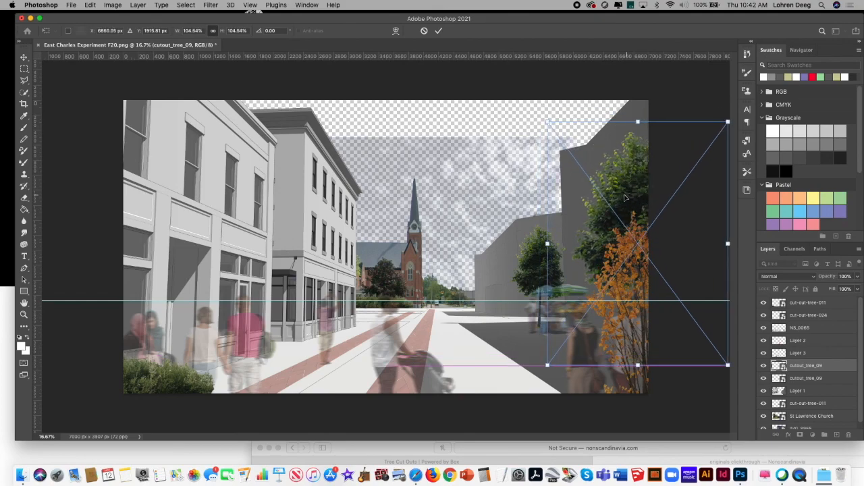
{"action": "left_click_drag", "start_coordinate": [548, 122], "coordinate": [536, 116]}
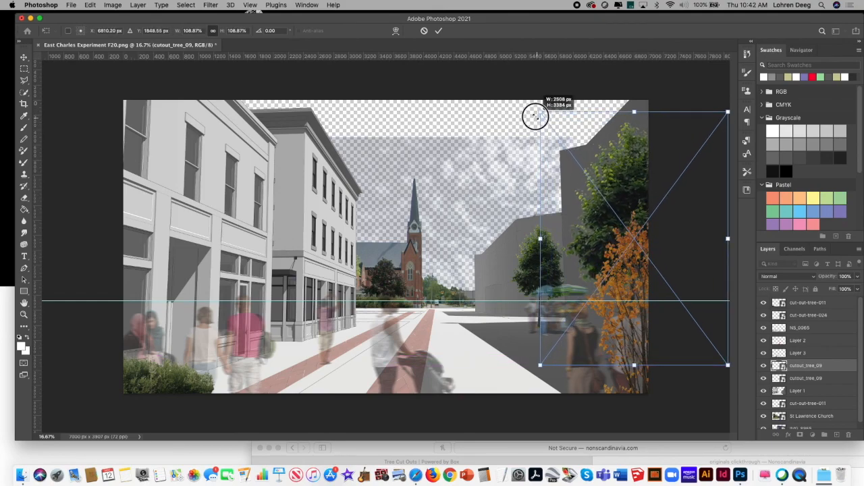
{"action": "left_click_drag", "start_coordinate": [622, 186], "coordinate": [626, 194]}
{"action": "key", "text": "Return"}
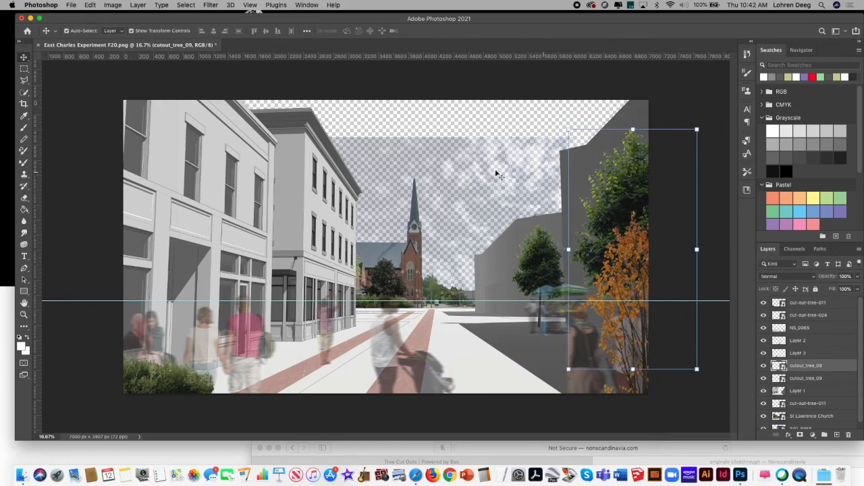
Step: Place cut-out-tree-044.png from Downloads as an embedded image
{"action": "left_click", "coordinate": [72, 5]}
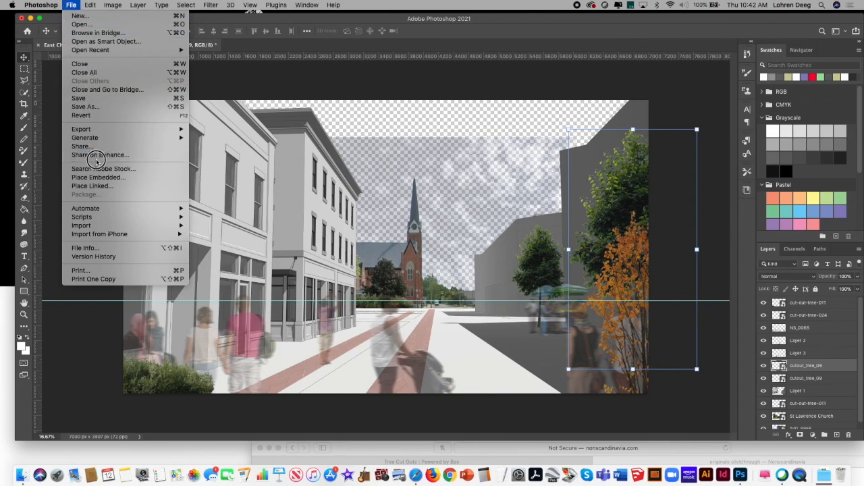
{"action": "left_click", "coordinate": [96, 177]}
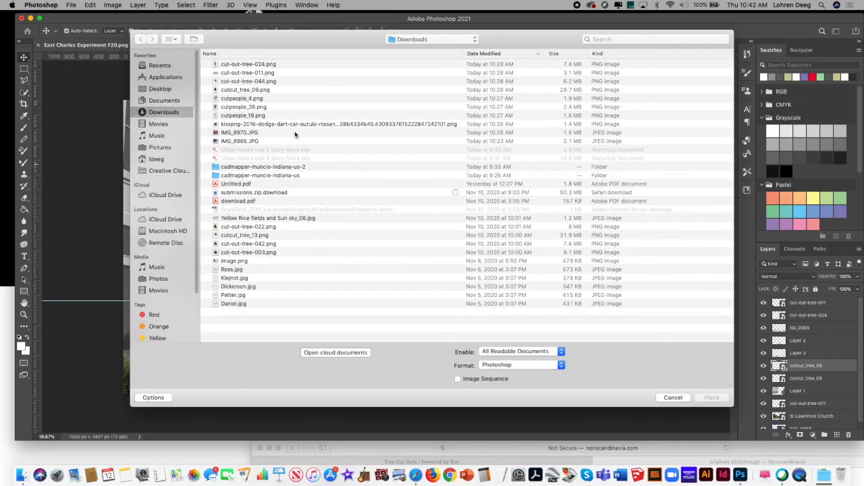
{"action": "left_click", "coordinate": [255, 90]}
{"action": "left_click", "coordinate": [251, 82]}
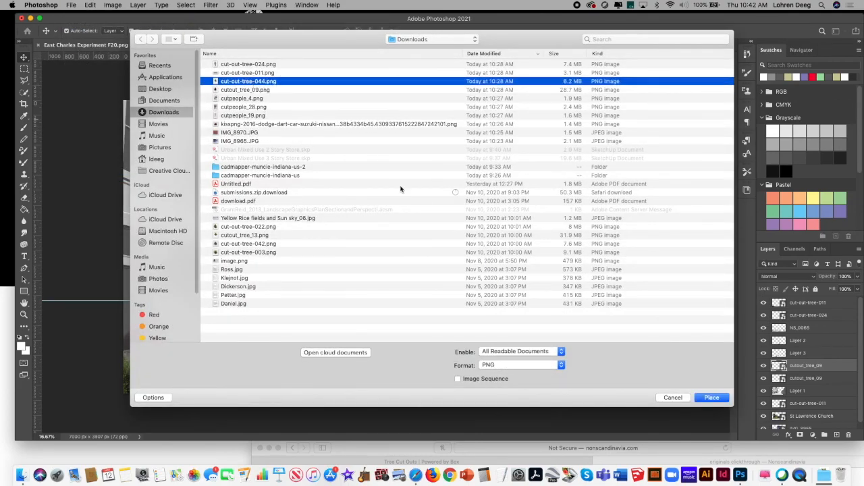
{"action": "left_click", "coordinate": [711, 397]}
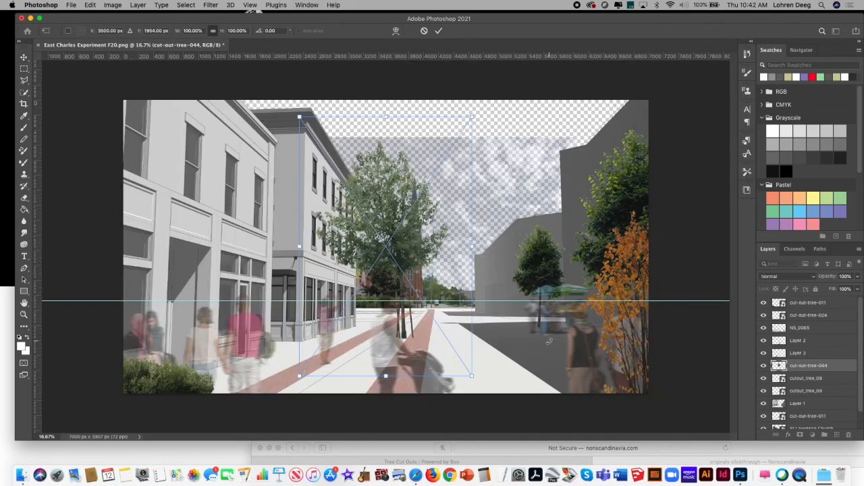
Step: Rotate the new tree 7.18°, scale it to 98.37%, and move it in front of the nearest storefront
{"action": "left_click_drag", "start_coordinate": [371, 222], "coordinate": [262, 259]}
{"action": "left_click_drag", "start_coordinate": [190, 154], "coordinate": [220, 198]}
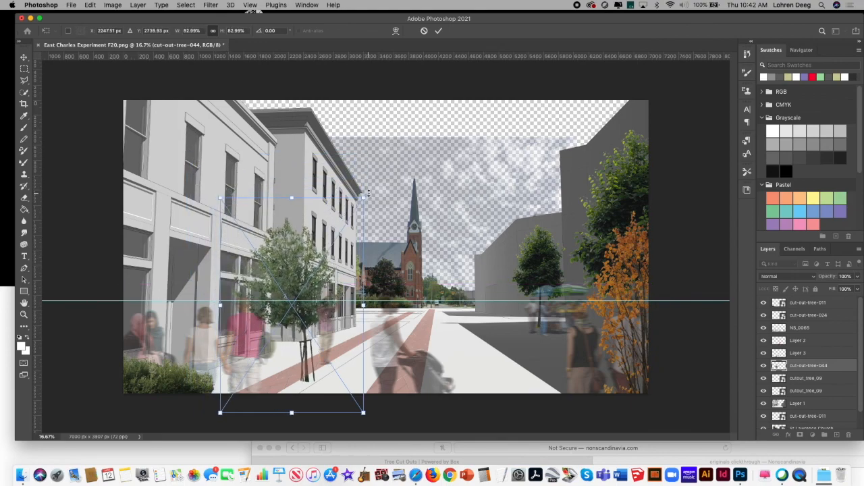
{"action": "left_click_drag", "start_coordinate": [370, 191], "coordinate": [381, 201]}
{"action": "left_click_drag", "start_coordinate": [293, 274], "coordinate": [282, 254]}
{"action": "left_click_drag", "start_coordinate": [228, 177], "coordinate": [207, 130]}
{"action": "left_click_drag", "start_coordinate": [272, 218], "coordinate": [191, 254]}
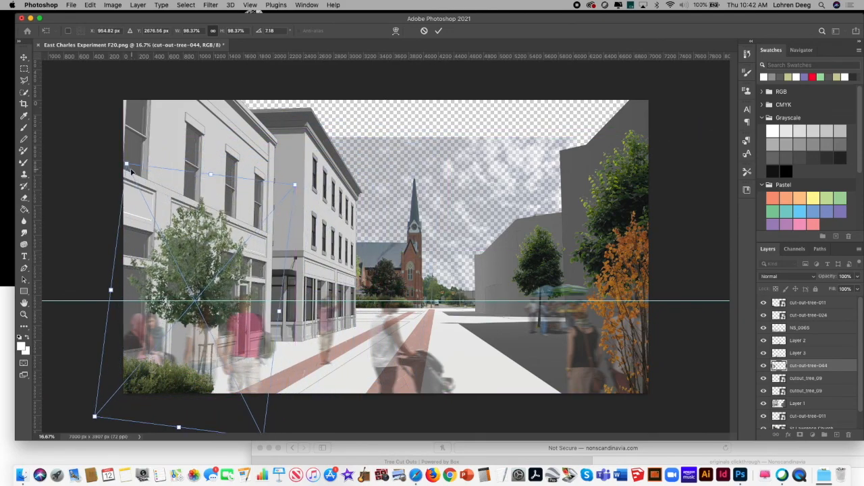
Step: Enlarge the rotated tree to 139.78%, position it by the hedge at the image's left edge, and apply the placement
{"action": "left_click_drag", "start_coordinate": [131, 172], "coordinate": [98, 104]}
{"action": "left_click_drag", "start_coordinate": [188, 197], "coordinate": [194, 189]}
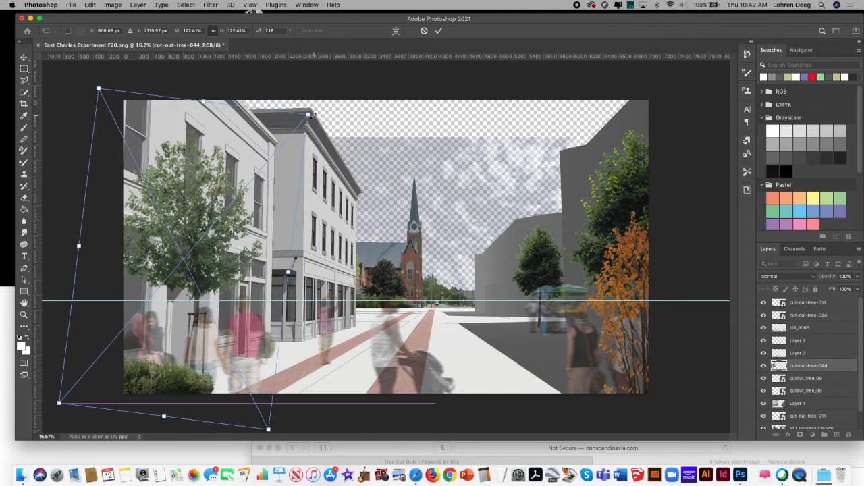
{"action": "left_click_drag", "start_coordinate": [309, 115], "coordinate": [343, 74]}
{"action": "left_click_drag", "start_coordinate": [226, 205], "coordinate": [179, 236]}
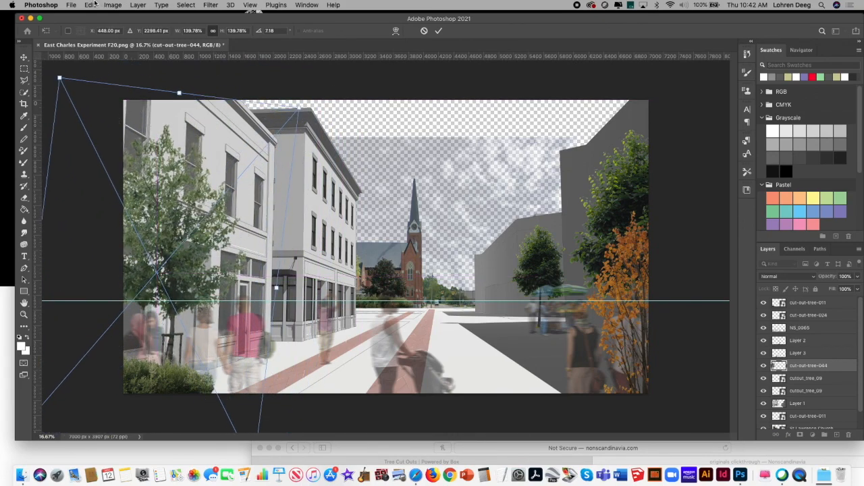
{"action": "left_click", "coordinate": [96, 4]}
{"action": "left_click", "coordinate": [266, 84]}
{"action": "left_click", "coordinate": [25, 58]}
{"action": "left_click", "coordinate": [172, 80]}
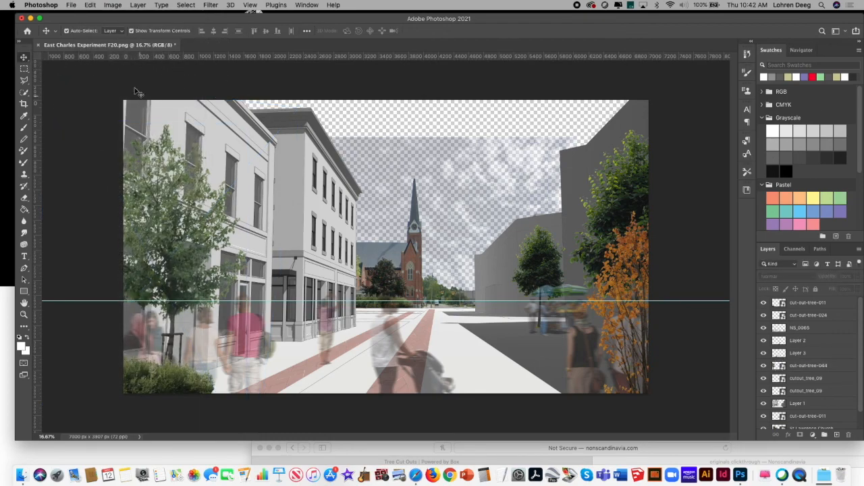
Step: Copy the cut-out-tree-044 tree and paste a duplicate of it
{"action": "left_click", "coordinate": [89, 5]}
{"action": "left_click", "coordinate": [64, 94]}
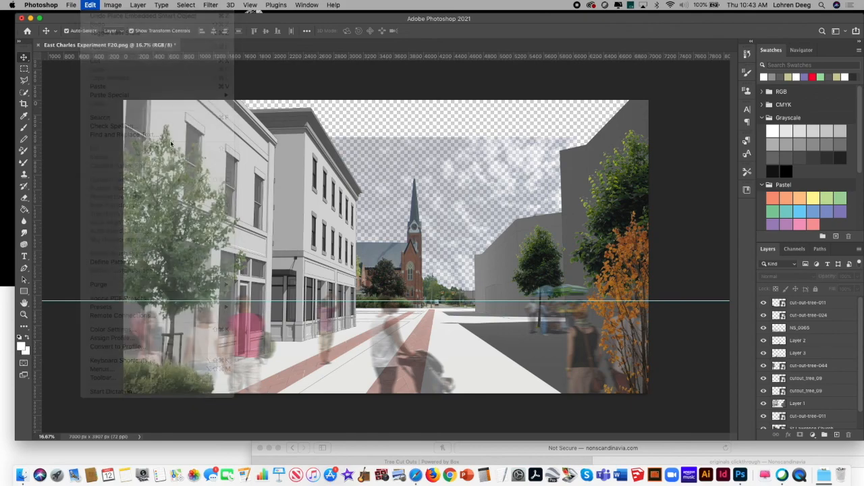
{"action": "right_click", "coordinate": [156, 191]}
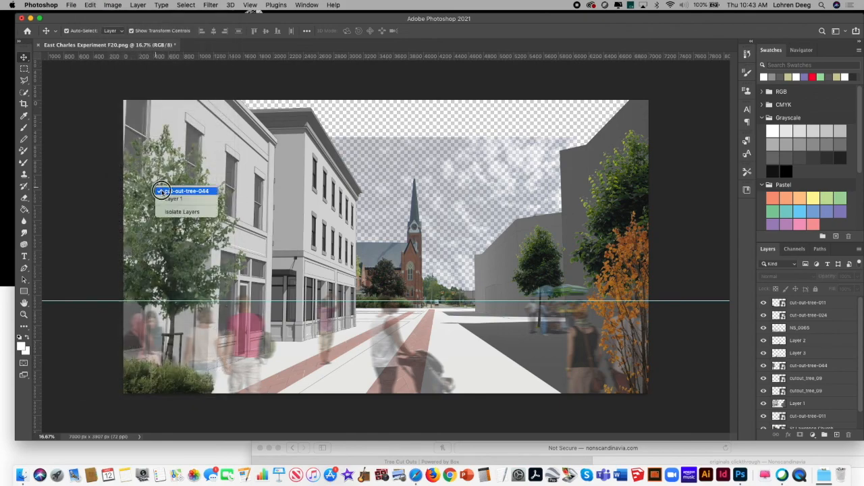
{"action": "left_click", "coordinate": [179, 192]}
{"action": "left_click", "coordinate": [91, 5]}
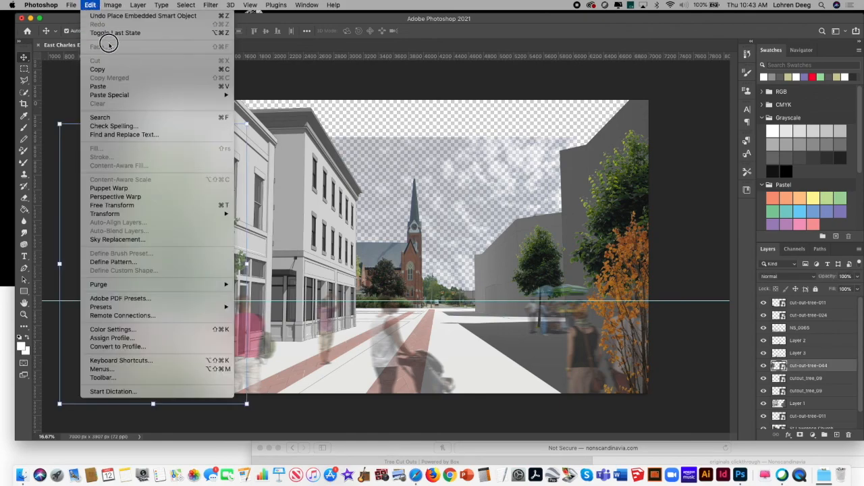
{"action": "left_click", "coordinate": [108, 69]}
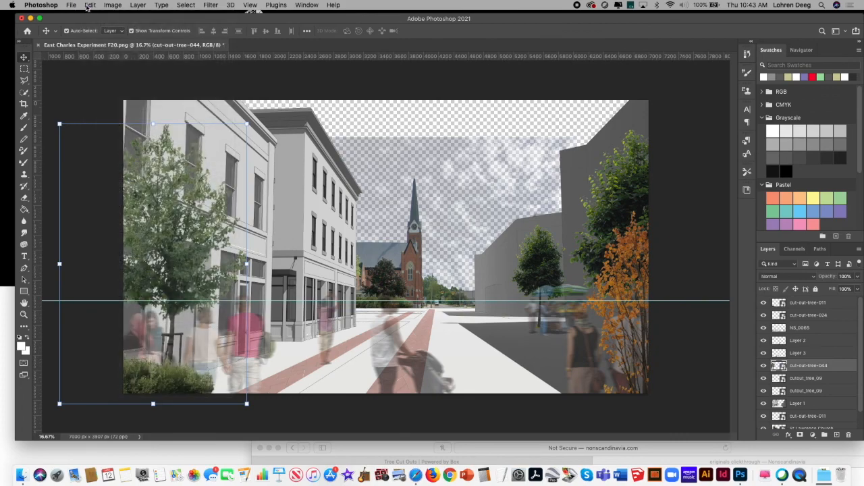
{"action": "left_click", "coordinate": [89, 5]}
{"action": "left_click", "coordinate": [133, 87]}
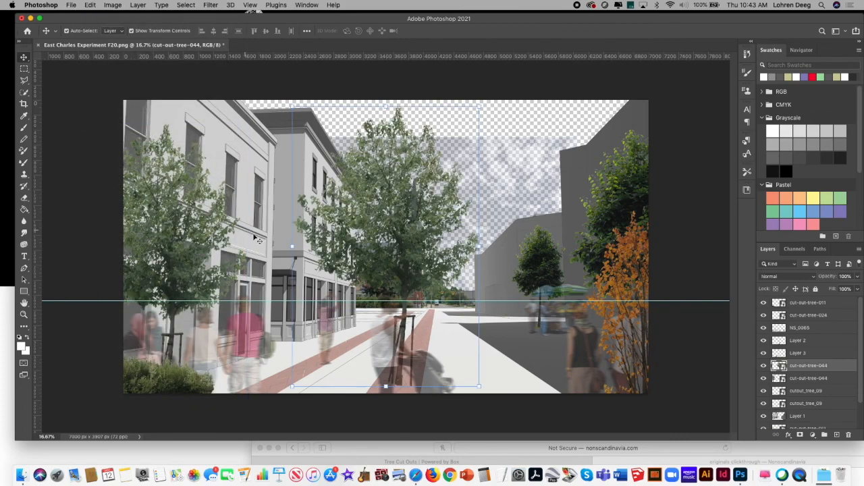
Step: Scale the duplicate tree to 82.60% and position it on the sidewalk in front of the corner building
{"action": "left_click_drag", "start_coordinate": [355, 202], "coordinate": [310, 214]}
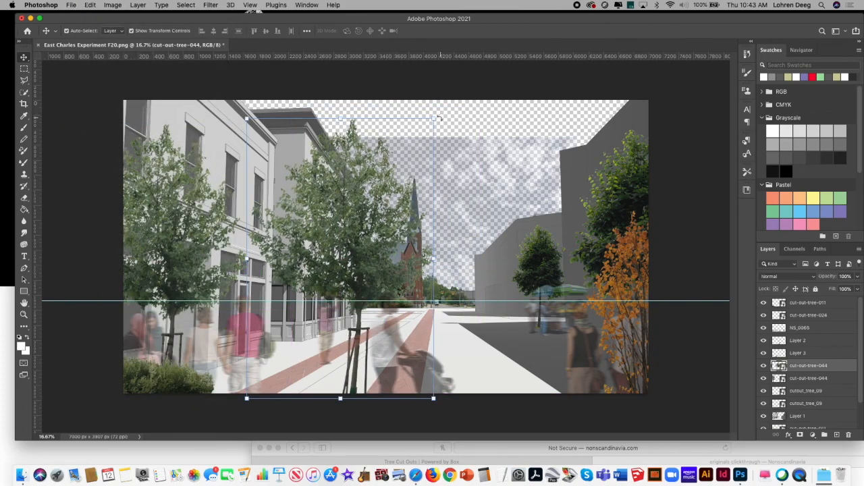
{"action": "left_click_drag", "start_coordinate": [438, 118], "coordinate": [327, 183]}
{"action": "left_click_drag", "start_coordinate": [290, 250], "coordinate": [308, 199]}
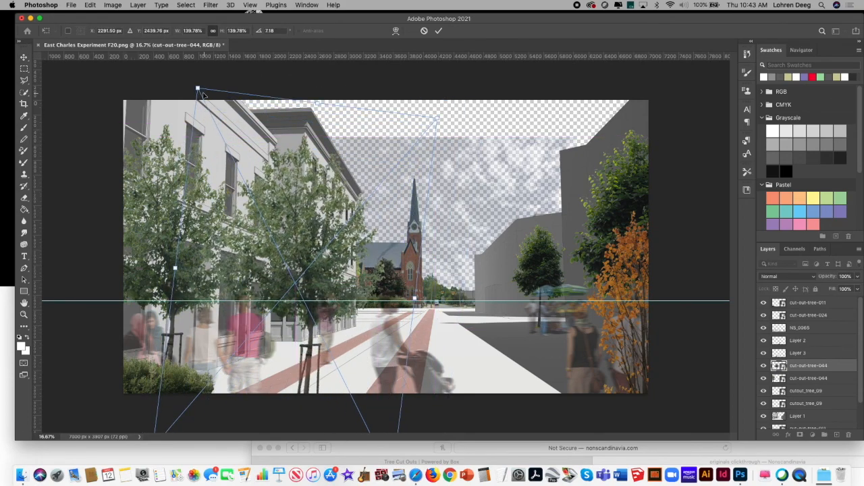
{"action": "left_click_drag", "start_coordinate": [197, 87], "coordinate": [329, 218]}
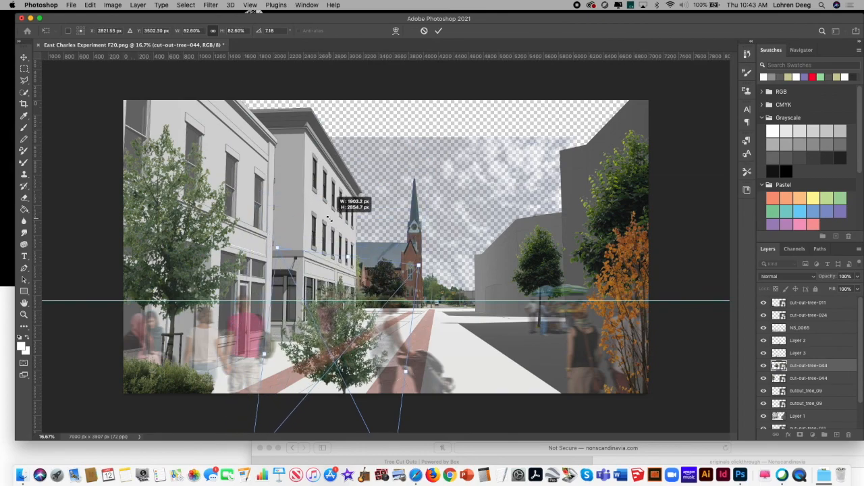
{"action": "left_click_drag", "start_coordinate": [310, 343], "coordinate": [280, 268]}
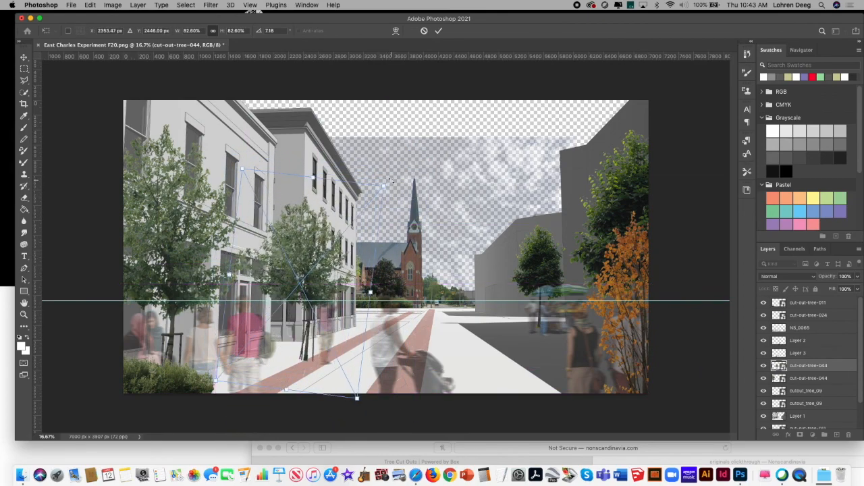
{"action": "key", "text": "Return"}
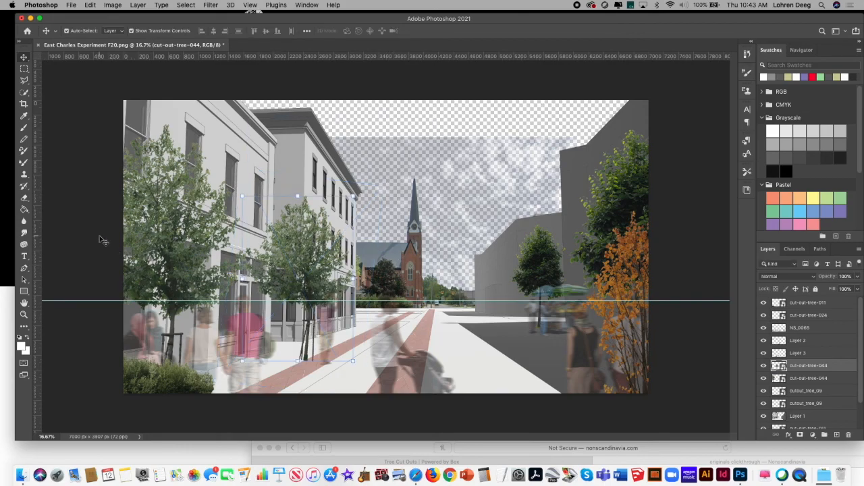
Step: Lower the smaller duplicate tree slightly so its trunk base sits on the edge of the brick strip
{"action": "left_click", "coordinate": [25, 315]}
{"action": "left_click_drag", "start_coordinate": [266, 369], "coordinate": [322, 344]}
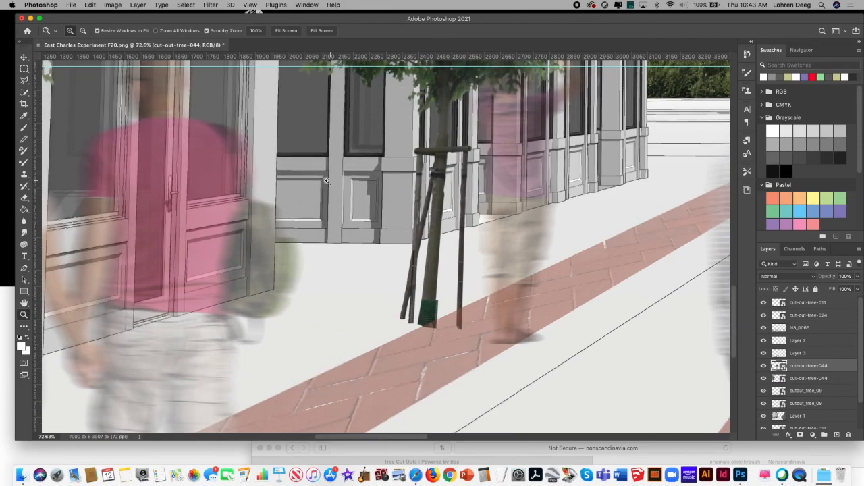
{"action": "left_click", "coordinate": [26, 57]}
{"action": "mouse_move", "coordinate": [441, 197]}
{"action": "left_mouse_down"}
{"action": "mouse_move", "coordinate": [466, 194]}
{"action": "mouse_move", "coordinate": [440, 209]}
{"action": "left_mouse_up"}
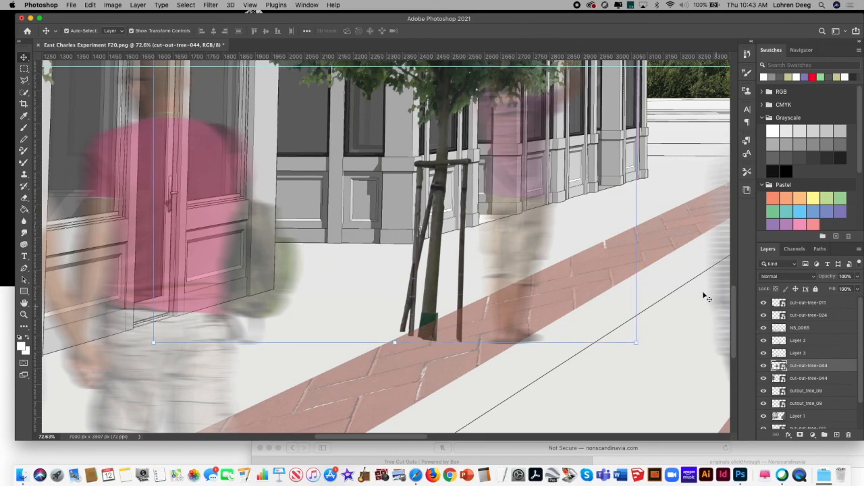
Step: Rasterize the smaller tree's layer and outline a four-sided tree-pit selection around its trunk base with the Polygonal Lasso
{"action": "right_click", "coordinate": [843, 372]}
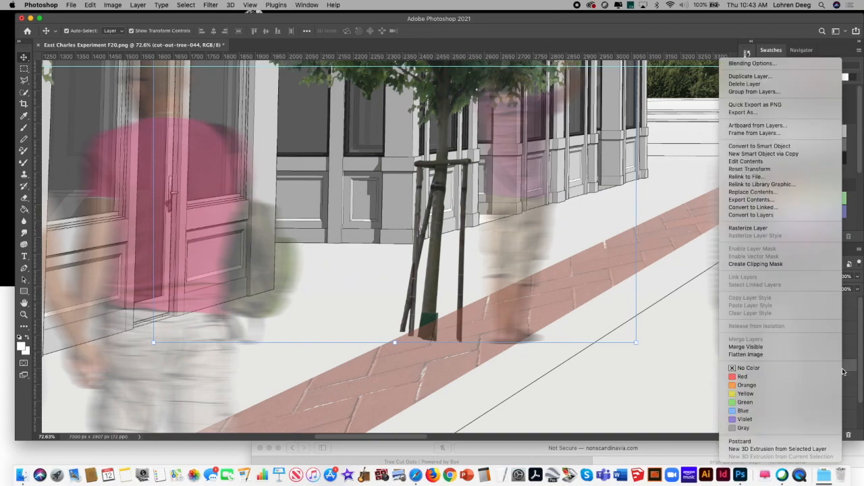
{"action": "left_click", "coordinate": [803, 231]}
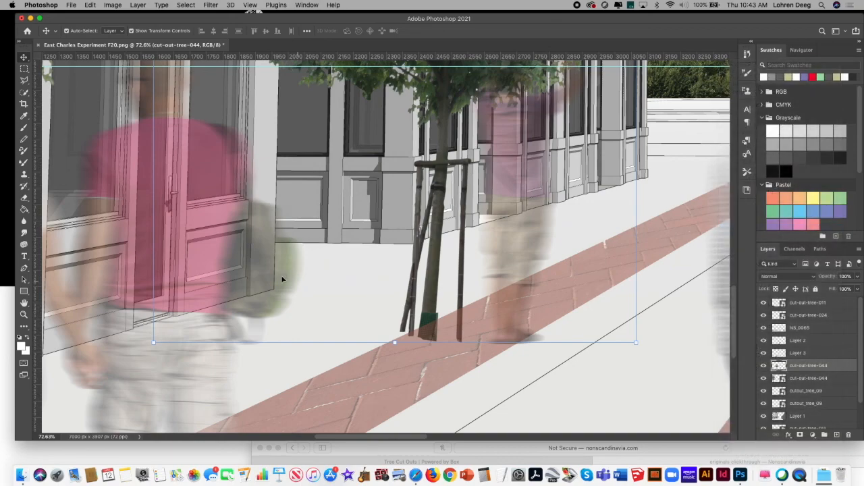
{"action": "left_click", "coordinate": [24, 80]}
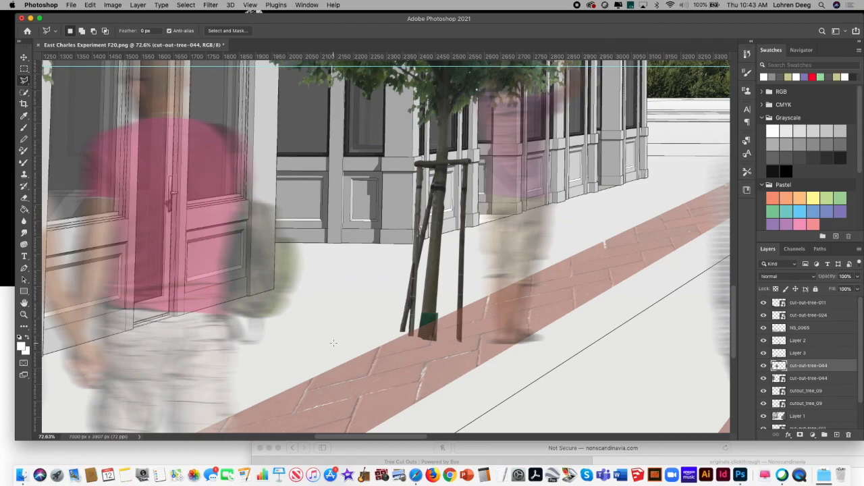
{"action": "left_click", "coordinate": [481, 358]}
{"action": "left_click", "coordinate": [314, 348]}
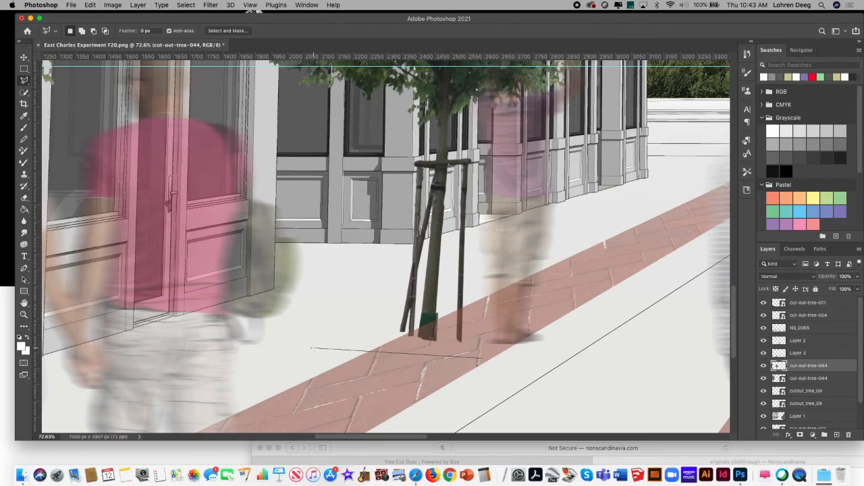
{"action": "left_click", "coordinate": [425, 311]}
{"action": "left_click", "coordinate": [552, 317]}
{"action": "double_click", "coordinate": [485, 360]}
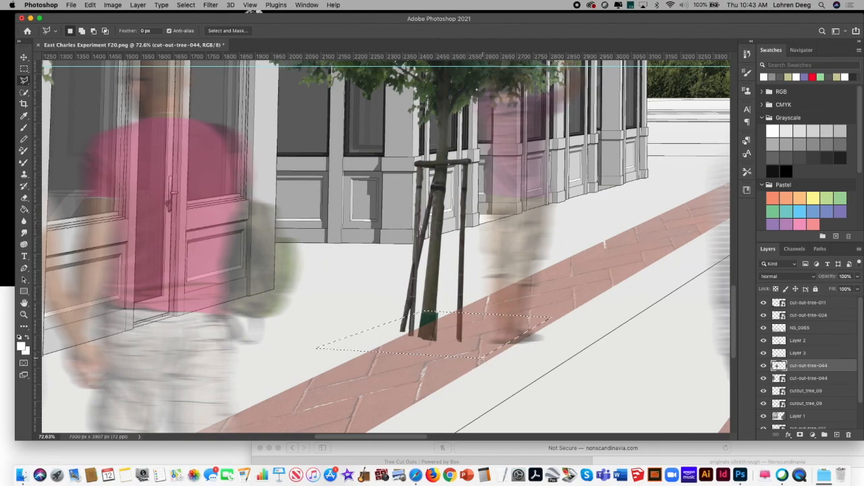
Step: Paint the tree-pit selection with foreground gray #999999 using the Brush, and deselect it
{"action": "left_click", "coordinate": [23, 127]}
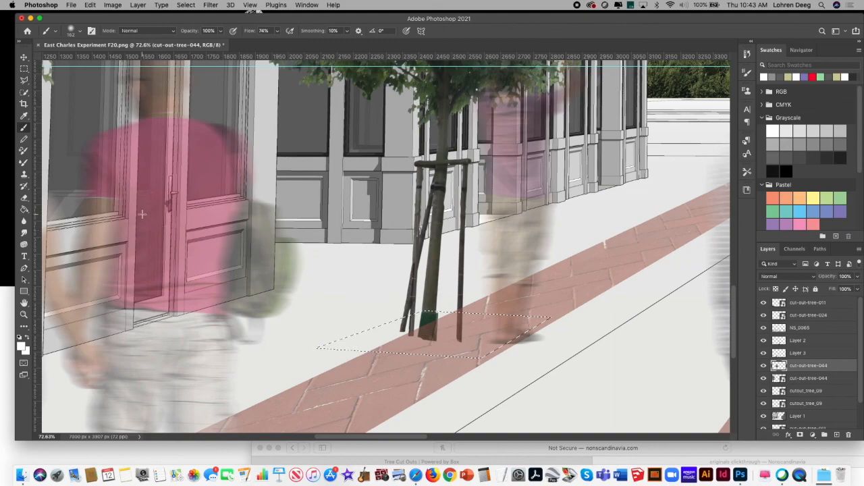
{"action": "left_click", "coordinate": [21, 346]}
{"action": "left_click", "coordinate": [326, 238]}
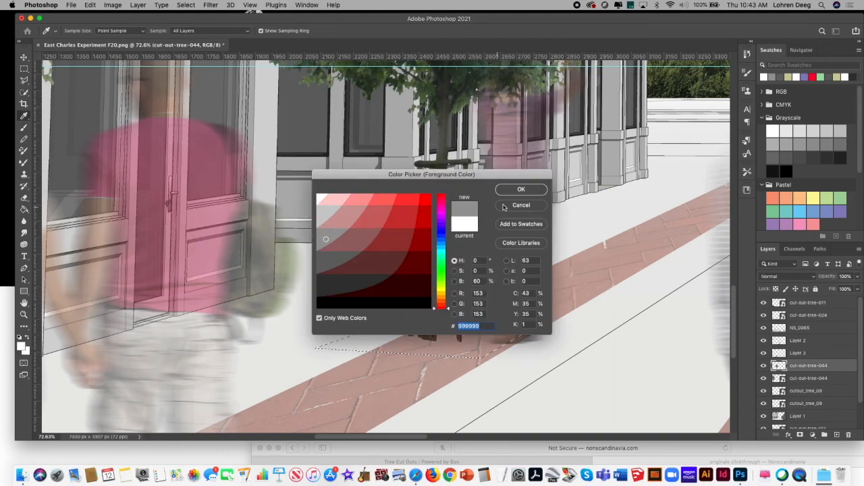
{"action": "left_click", "coordinate": [521, 190]}
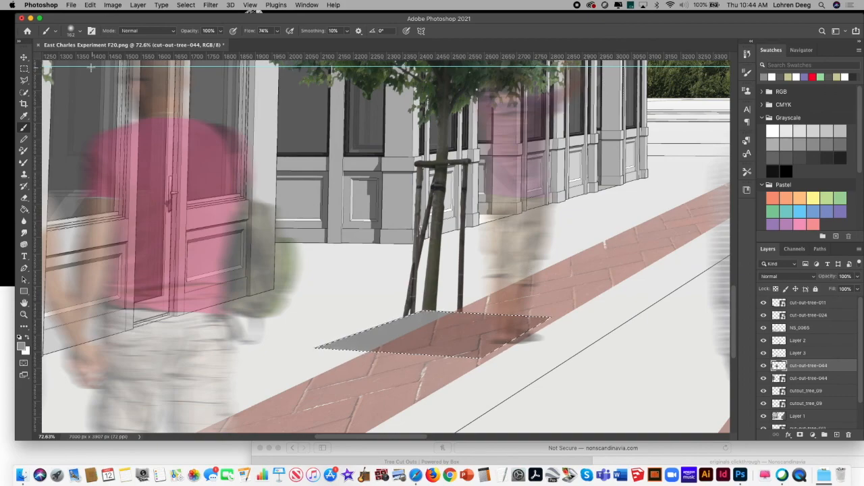
{"action": "left_click", "coordinate": [25, 59]}
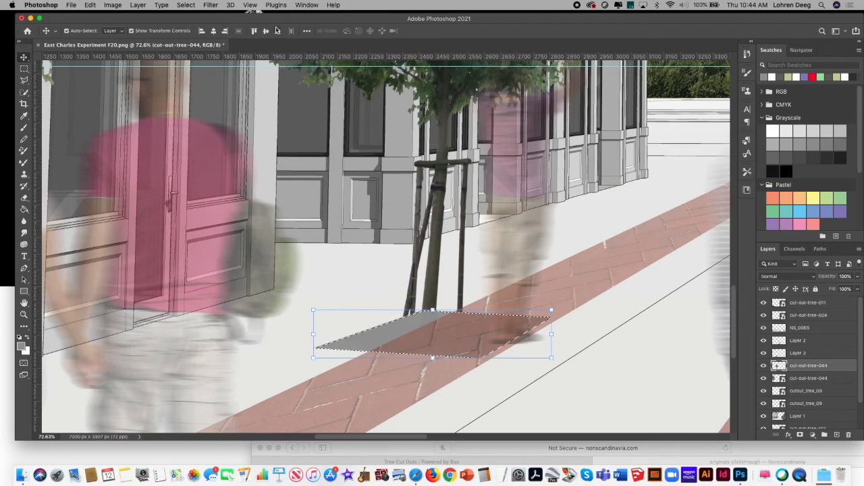
{"action": "left_click", "coordinate": [186, 6]}
{"action": "left_click", "coordinate": [192, 23]}
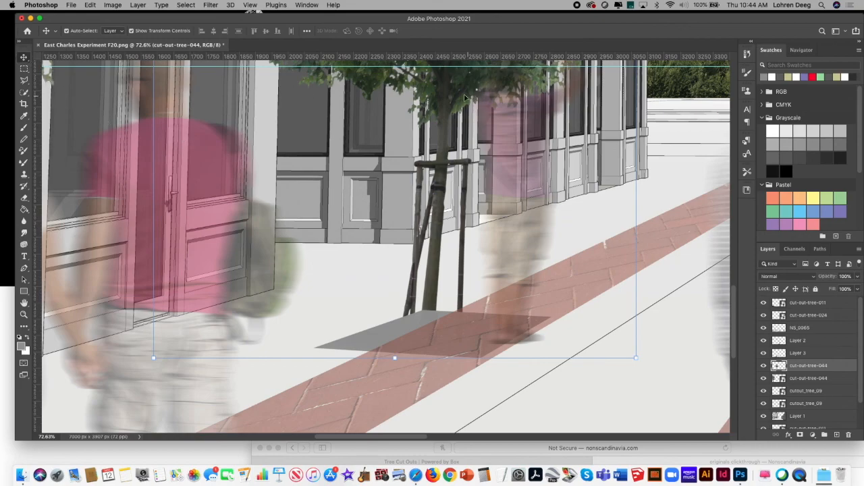
Step: Shift the smaller tree and its gray pit slightly left and down on the sidewalk
{"action": "right_click", "coordinate": [445, 92]}
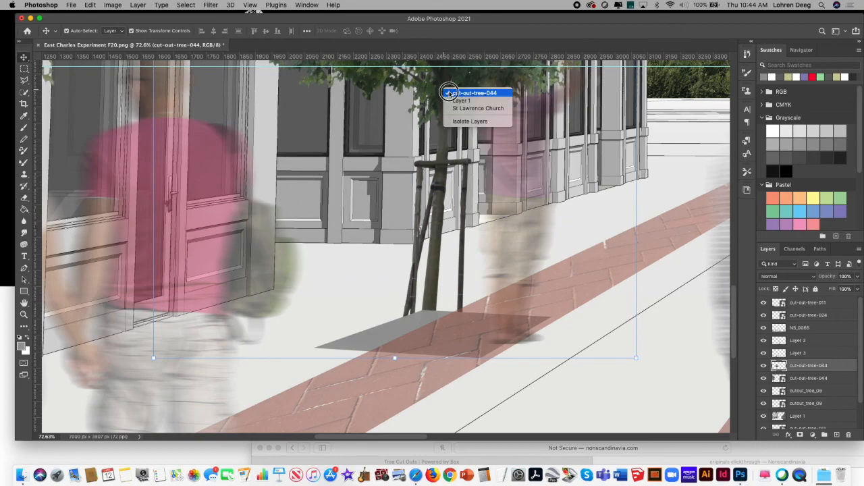
{"action": "left_click", "coordinate": [449, 90]}
{"action": "left_click_drag", "start_coordinate": [440, 91], "coordinate": [426, 102]}
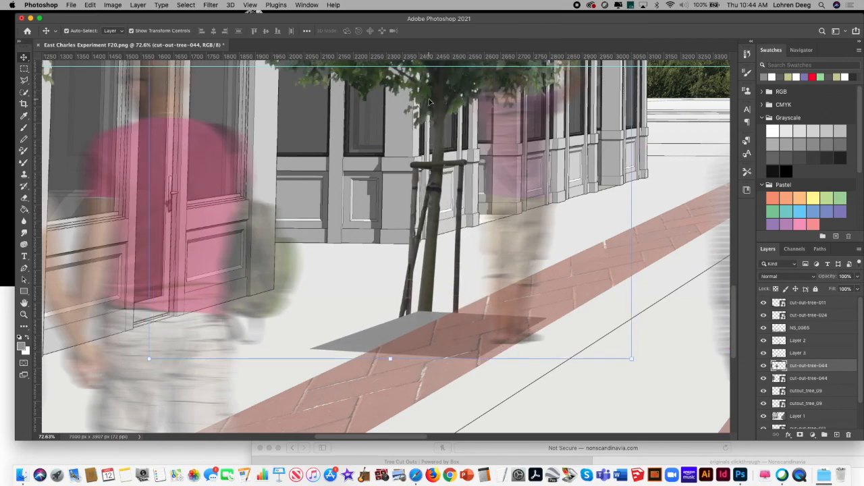
{"action": "left_click", "coordinate": [283, 5]}
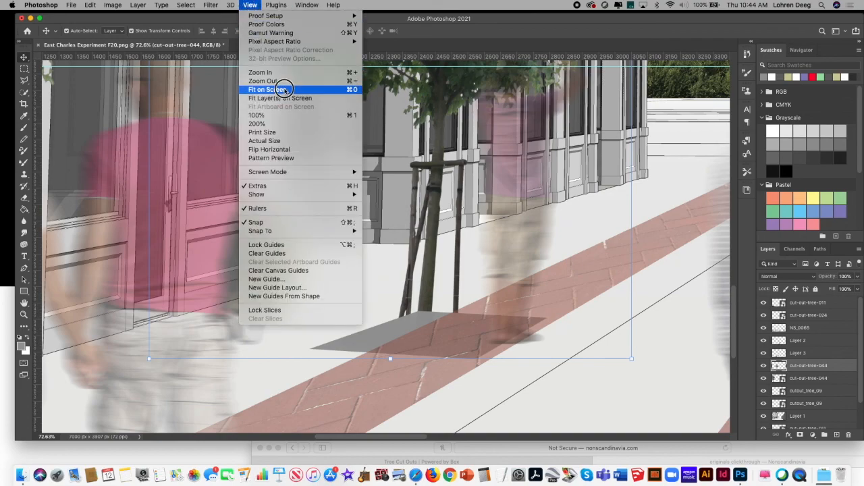
Step: Duplicate the large foreground tree beside the pink door building and place the copy over the smaller tree
{"action": "left_click", "coordinate": [268, 90]}
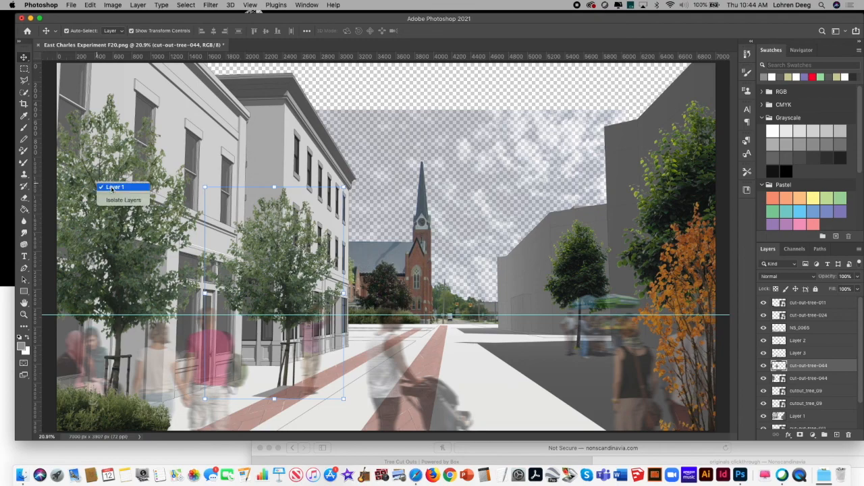
{"action": "right_click", "coordinate": [113, 177]}
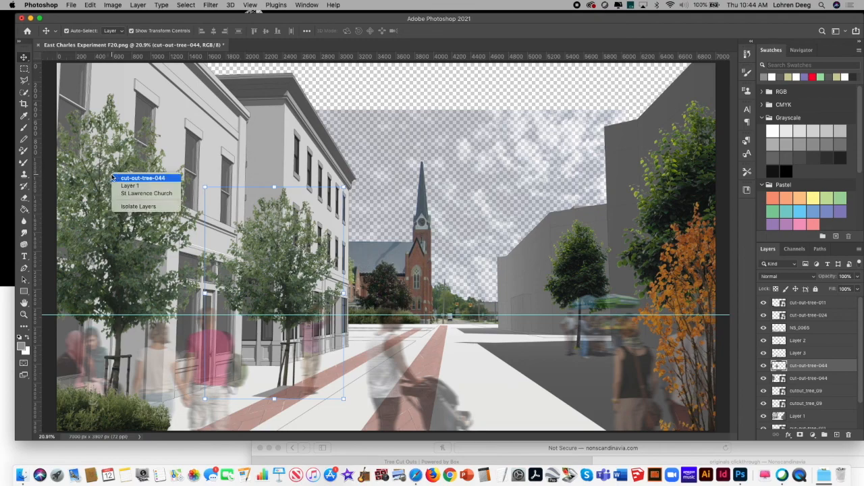
{"action": "left_click", "coordinate": [124, 179]}
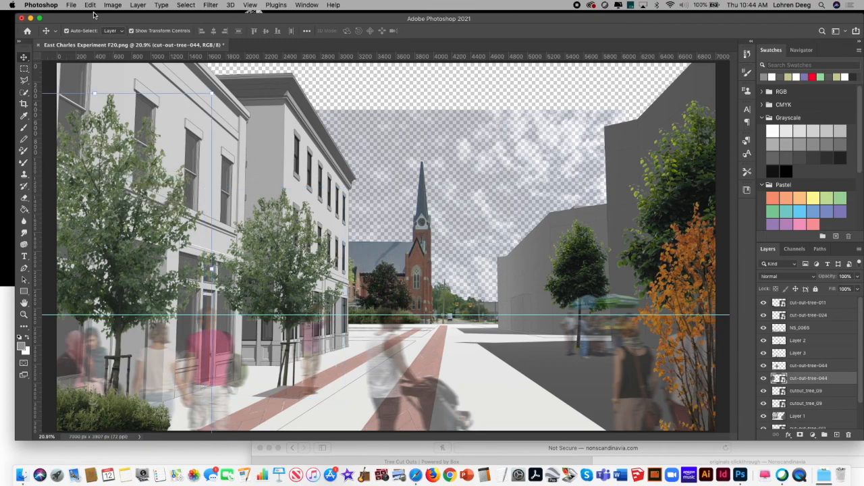
{"action": "left_click", "coordinate": [90, 5]}
{"action": "left_click", "coordinate": [90, 5]}
{"action": "left_click", "coordinate": [89, 5]}
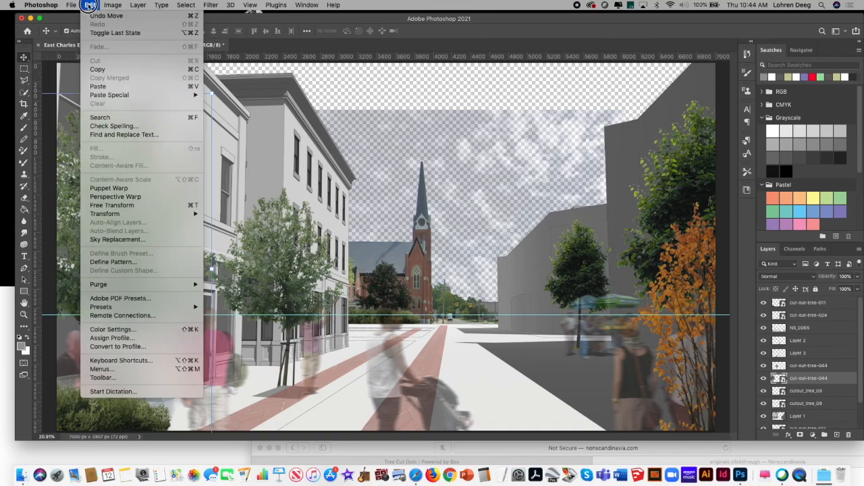
{"action": "left_click", "coordinate": [118, 86]}
{"action": "left_click_drag", "start_coordinate": [324, 212], "coordinate": [230, 210]}
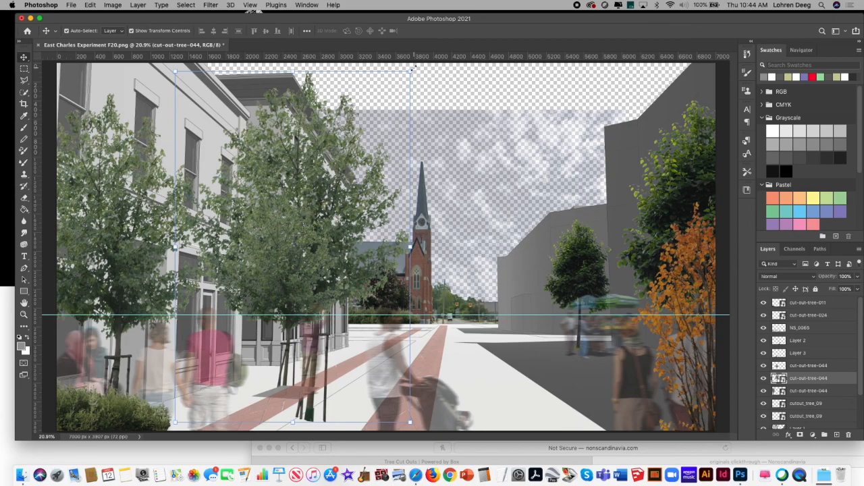
Step: Scale the copied tree down over the smaller tree and move its layer between Layer 2 and Layer 3
{"action": "left_click_drag", "start_coordinate": [414, 69], "coordinate": [351, 127]}
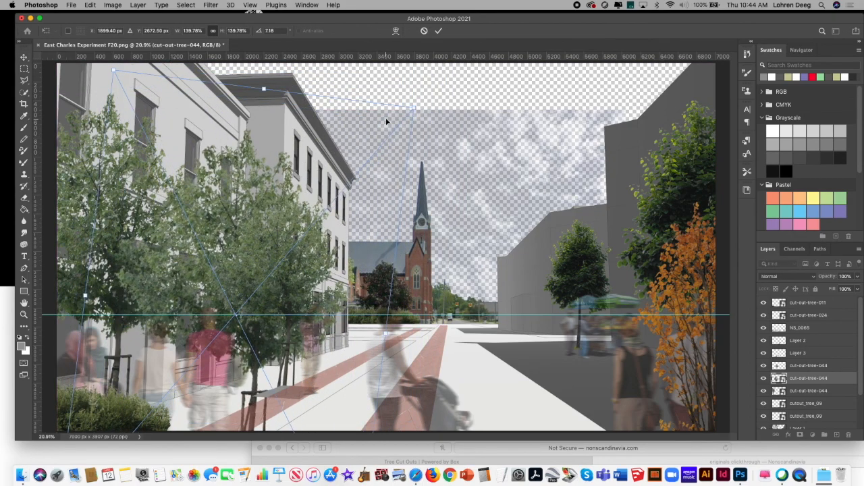
{"action": "left_click_drag", "start_coordinate": [115, 70], "coordinate": [197, 239]}
{"action": "left_click_drag", "start_coordinate": [249, 375], "coordinate": [248, 266]}
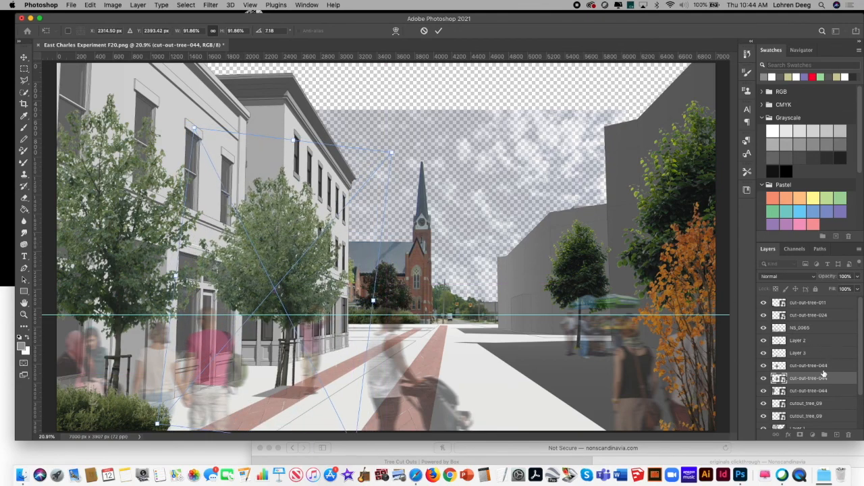
{"action": "left_click_drag", "start_coordinate": [827, 380], "coordinate": [826, 347]}
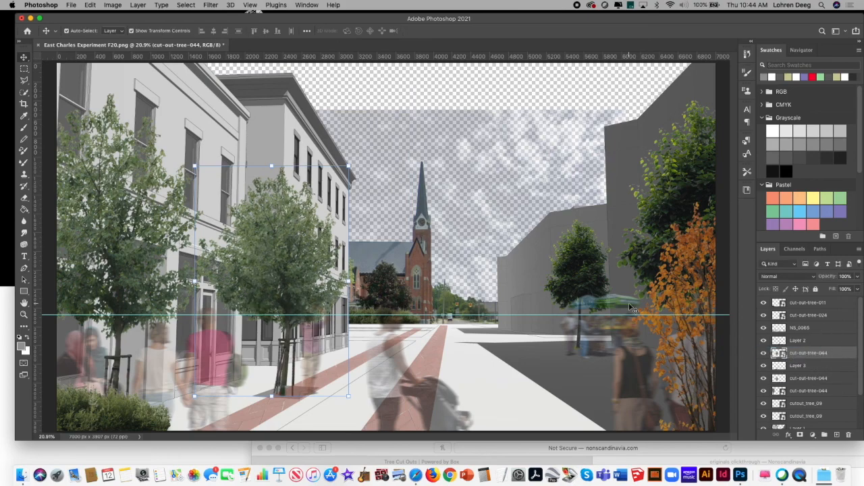
Step: Shrink the copied tree further and align its trunk beside the smaller tree's, at the edge of the brick strip
{"action": "left_click_drag", "start_coordinate": [288, 264], "coordinate": [288, 259]}
{"action": "left_click_drag", "start_coordinate": [197, 165], "coordinate": [208, 175]}
{"action": "left_click_drag", "start_coordinate": [274, 273], "coordinate": [261, 264]}
{"action": "left_click_drag", "start_coordinate": [392, 148], "coordinate": [344, 200]}
{"action": "left_click_drag", "start_coordinate": [257, 275], "coordinate": [279, 271]}
{"action": "key", "text": "Return"}
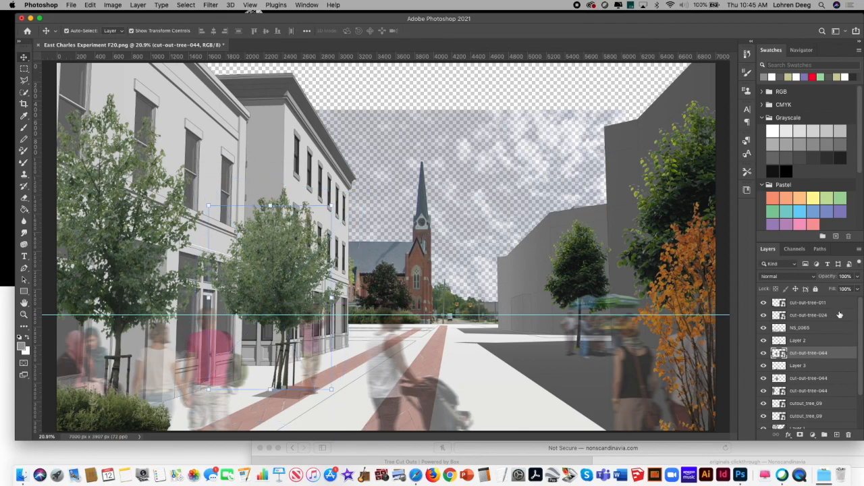
Step: Rasterize the topmost cut-out-tree-011 and cut-out-tree-024 layers and the cut-out-tree-044 layer below Layer 2
{"action": "right_click", "coordinate": [840, 305]}
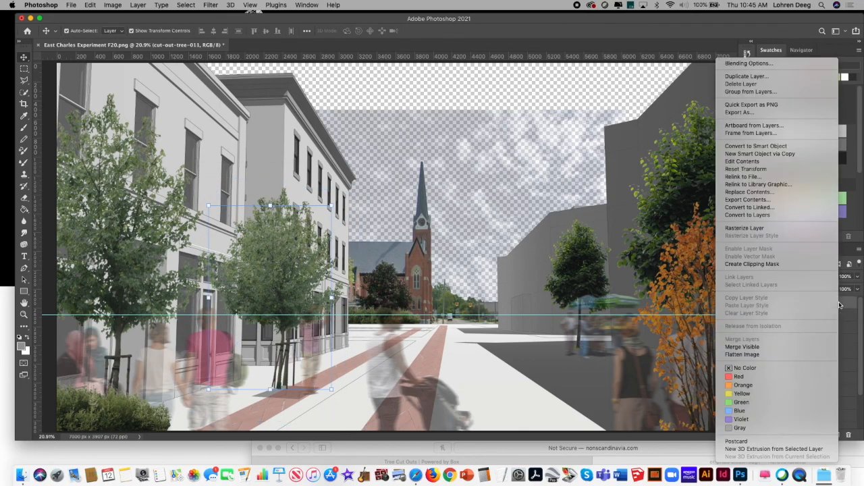
{"action": "left_click", "coordinate": [795, 229]}
{"action": "right_click", "coordinate": [837, 317]}
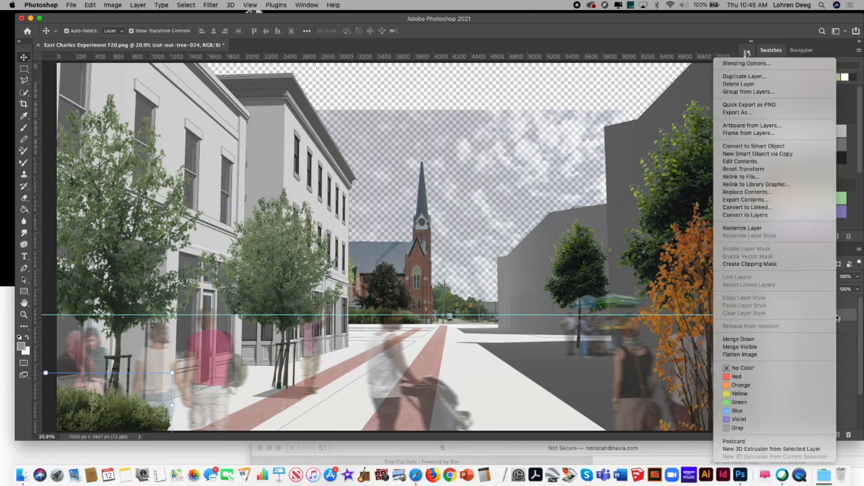
{"action": "left_click", "coordinate": [795, 229]}
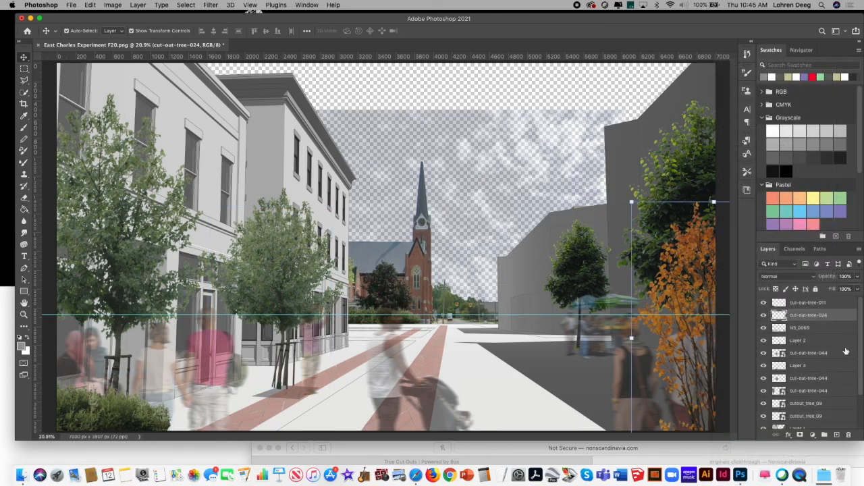
{"action": "right_click", "coordinate": [838, 354]}
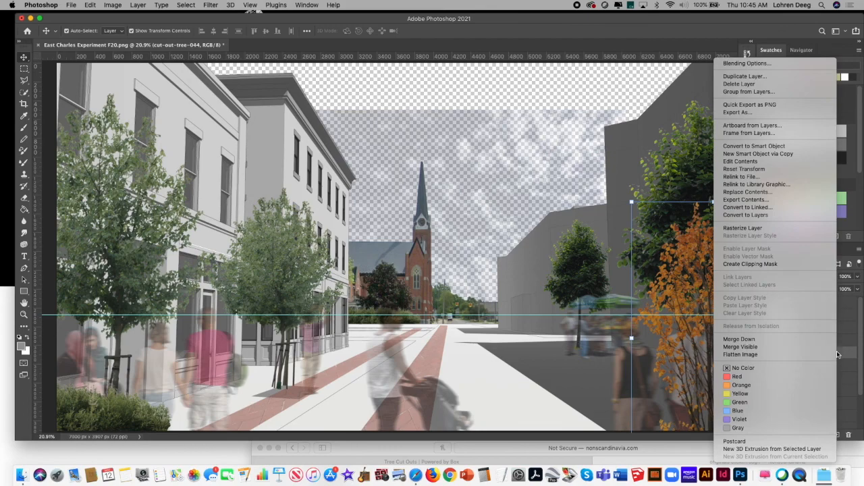
{"action": "left_click", "coordinate": [791, 227]}
Step: Rasterize the large foreground tree's cut-out-tree-044 layer, both cutout_tree_09 layers and the background hedge's cut-out-tree-011 layer
{"action": "scroll", "coordinate": [861, 344], "scroll_direction": "down", "scroll_amount": 1}
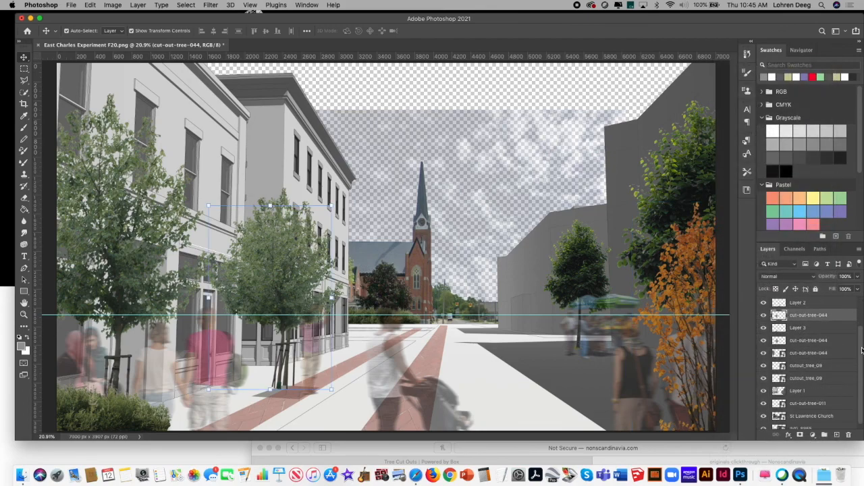
{"action": "right_click", "coordinate": [836, 356]}
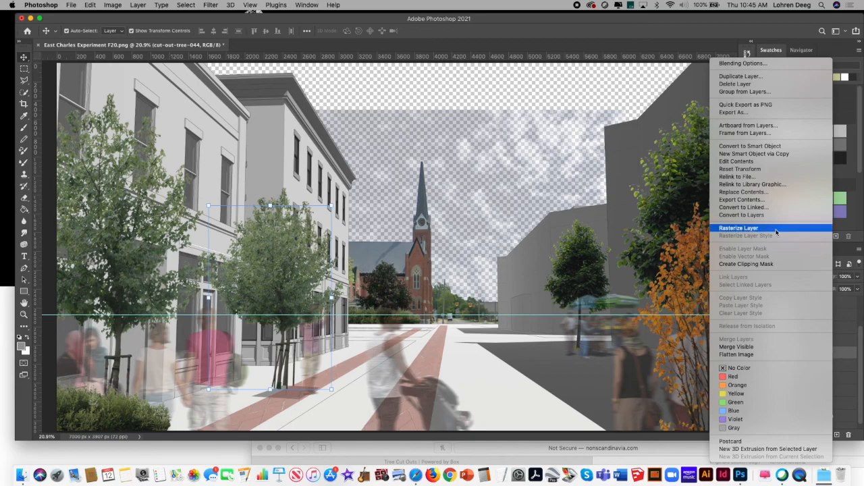
{"action": "left_click", "coordinate": [776, 230]}
{"action": "scroll", "coordinate": [861, 352], "scroll_direction": "down", "scroll_amount": 1}
{"action": "right_click", "coordinate": [830, 360]}
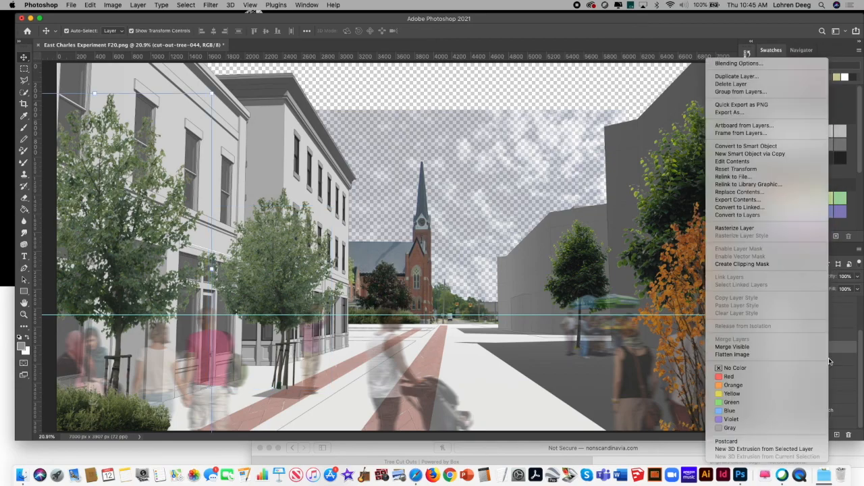
{"action": "left_click", "coordinate": [729, 227]}
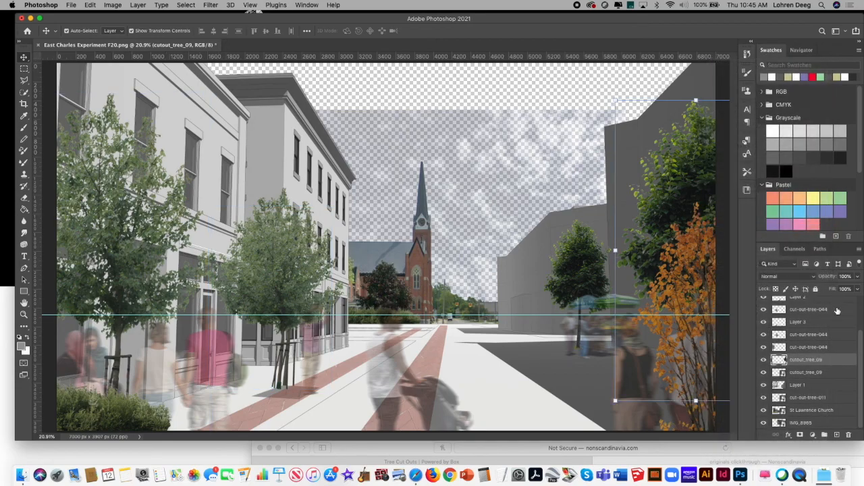
{"action": "right_click", "coordinate": [834, 376]}
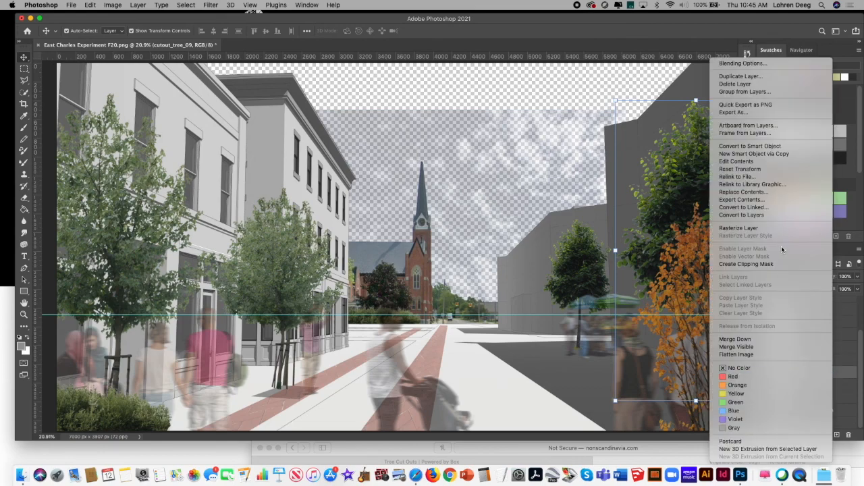
{"action": "left_click", "coordinate": [777, 228]}
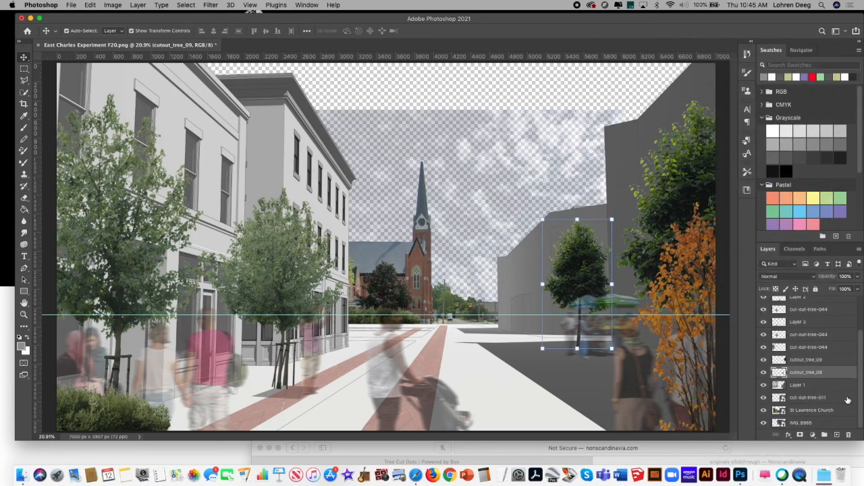
{"action": "right_click", "coordinate": [848, 399]}
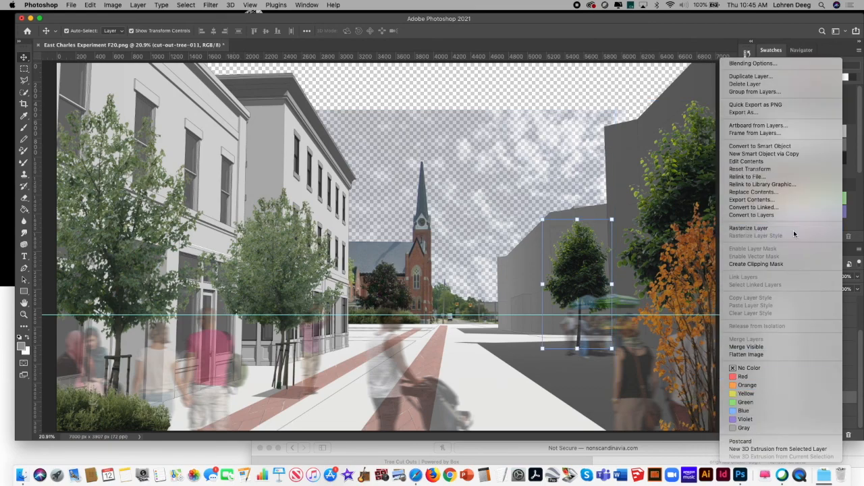
{"action": "left_click", "coordinate": [793, 229]}
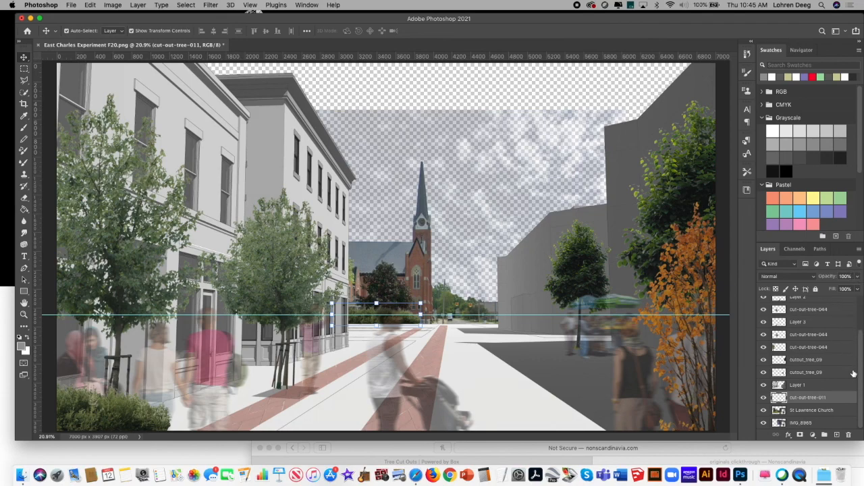
Step: Move the background hedge layer above Layer 1 and merge it with the four tree layers directly above it
{"action": "left_click_drag", "start_coordinate": [835, 399], "coordinate": [863, 329]}
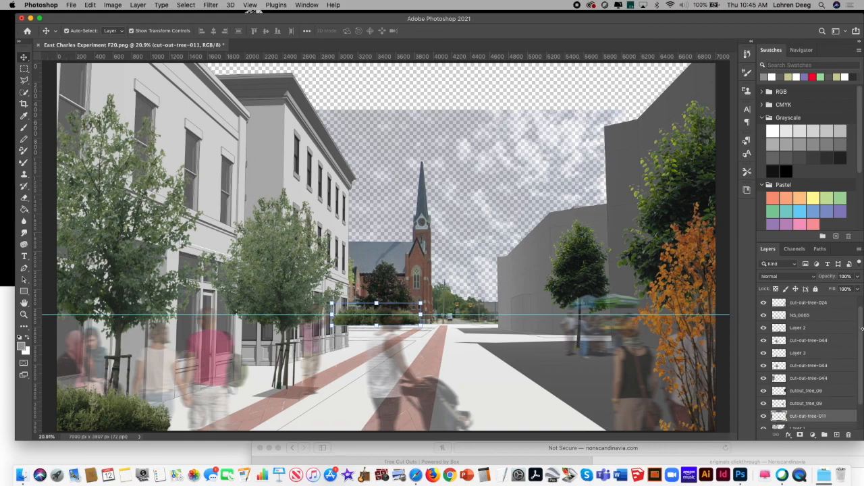
{"action": "left_click", "coordinate": [838, 367], "text": "shift"}
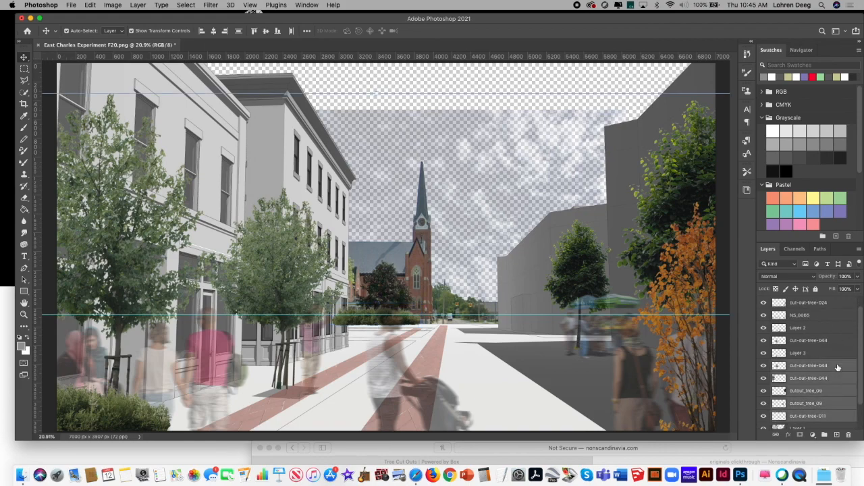
{"action": "left_click", "coordinate": [859, 250]}
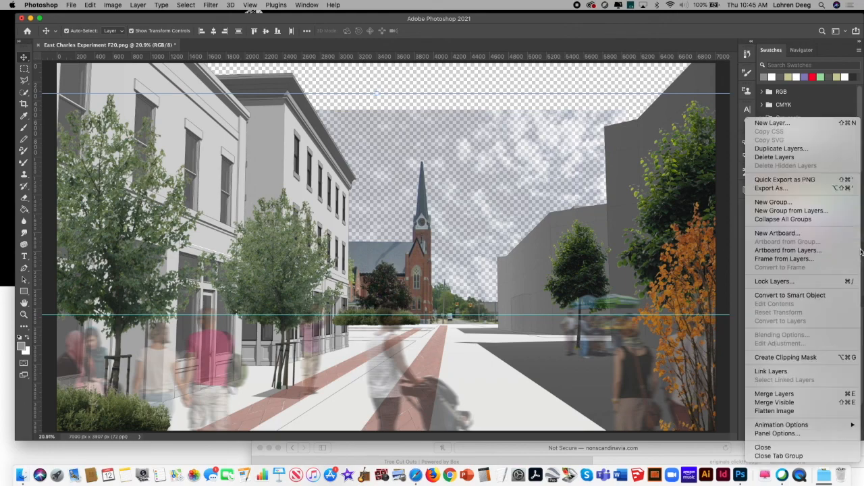
{"action": "left_click", "coordinate": [776, 394]}
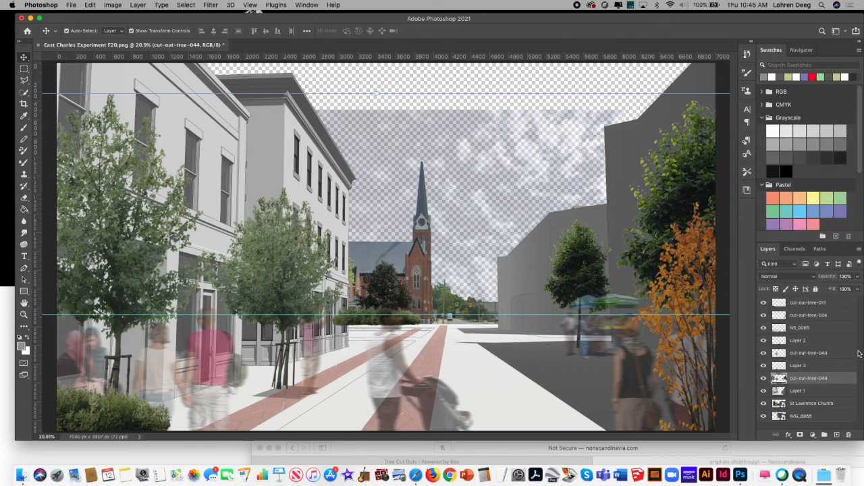
Step: Merge the cut-out-tree-011, cut-out-tree-024 and both cut-out-tree-044 layers into one vegetation layer
{"action": "left_click", "coordinate": [838, 353]}
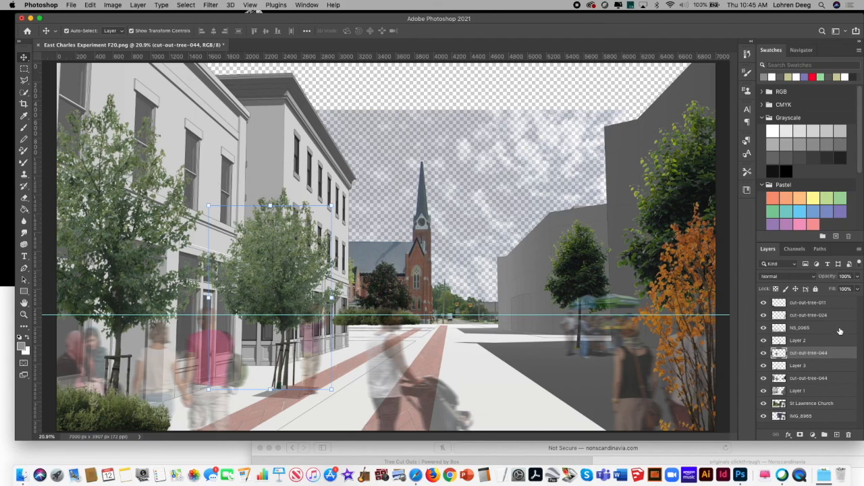
{"action": "left_click", "coordinate": [819, 315]}
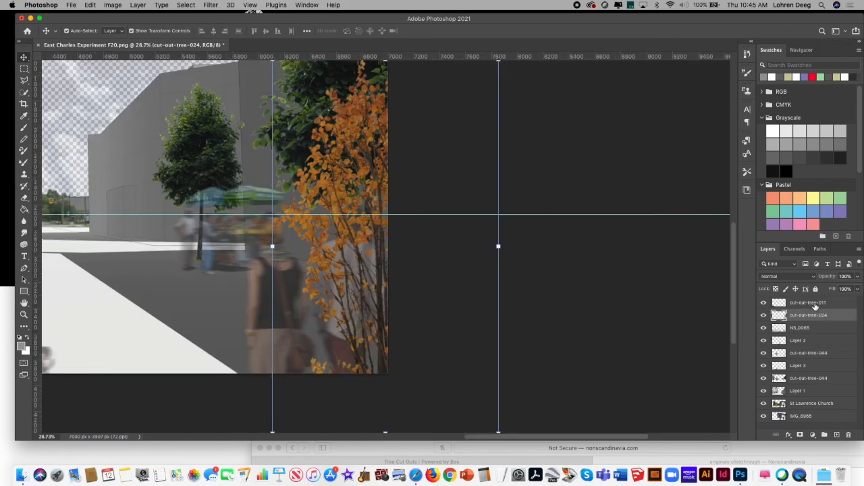
{"action": "left_click", "coordinate": [817, 304]}
{"action": "left_click", "coordinate": [823, 316], "text": "shift"}
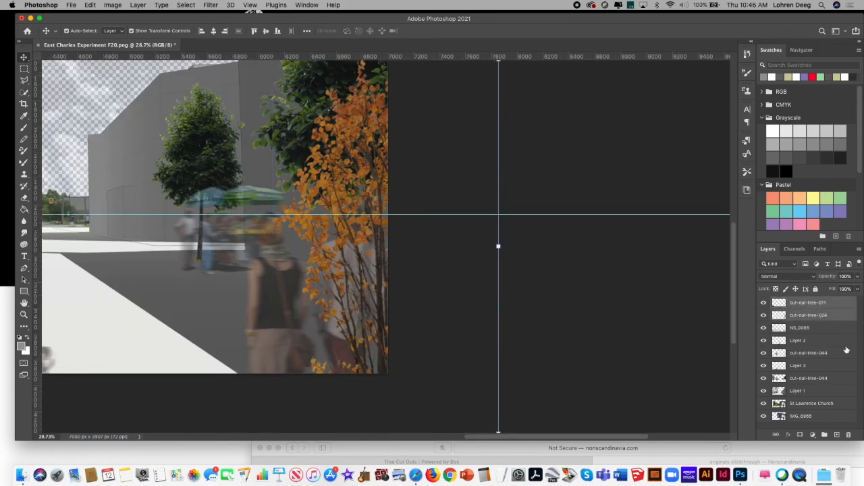
{"action": "left_click", "coordinate": [838, 381], "text": "super"}
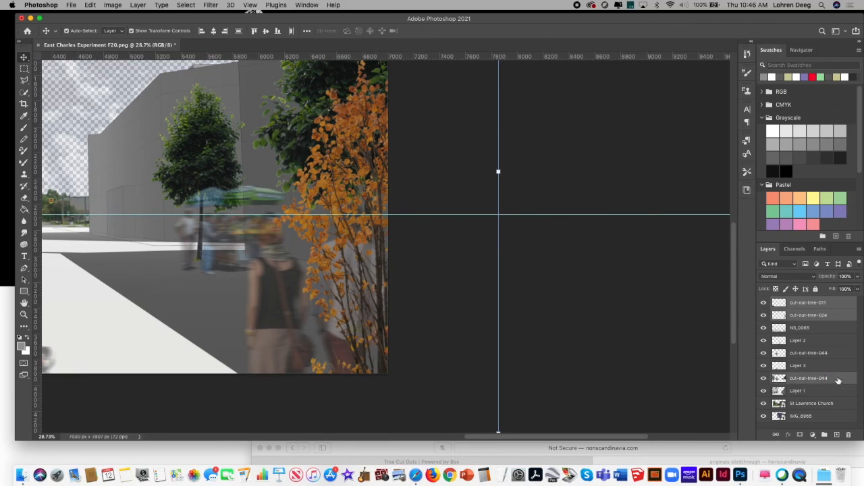
{"action": "left_click", "coordinate": [836, 354], "text": "super"}
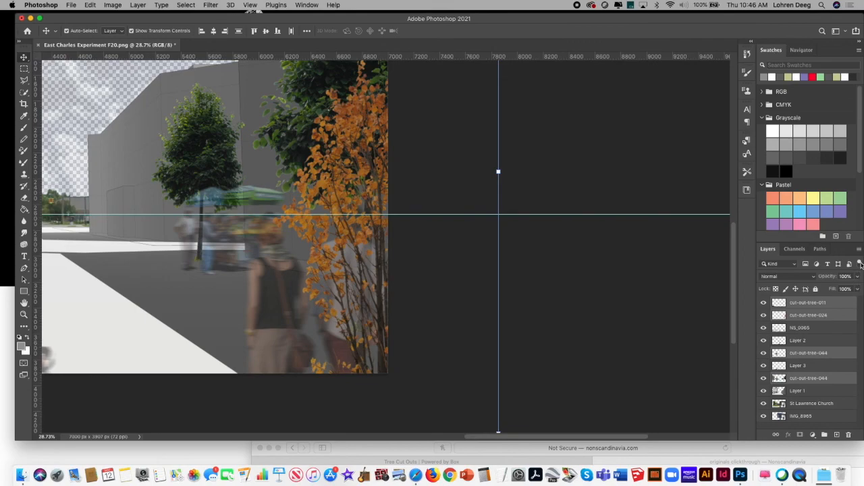
{"action": "left_click", "coordinate": [859, 250]}
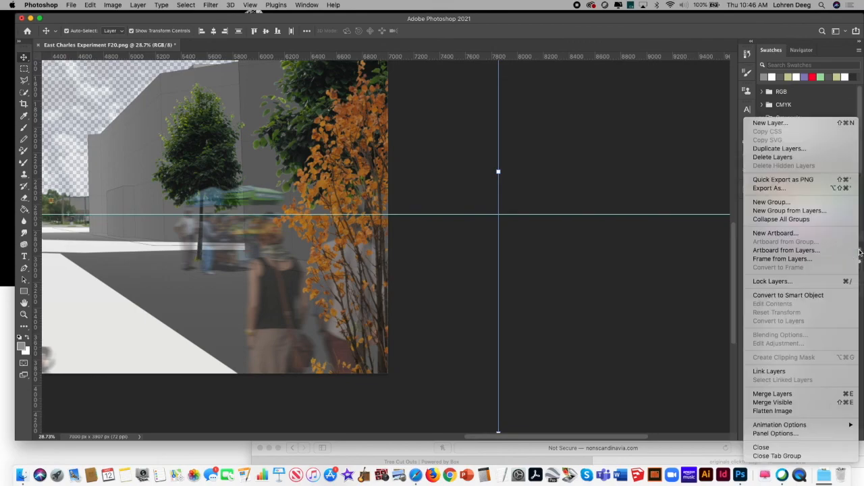
{"action": "left_click", "coordinate": [820, 394]}
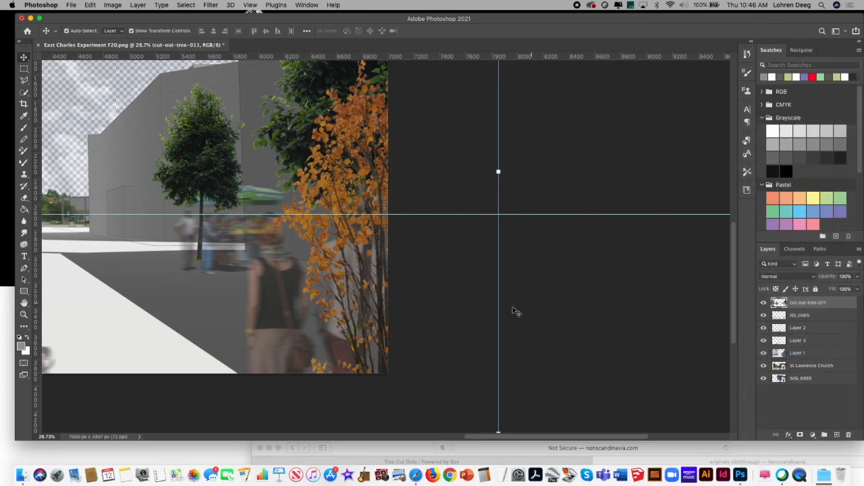
Step: Set the merged vegetation layer's blend mode to Multiply and its opacity to 99% in the blending options
{"action": "left_click", "coordinate": [250, 5]}
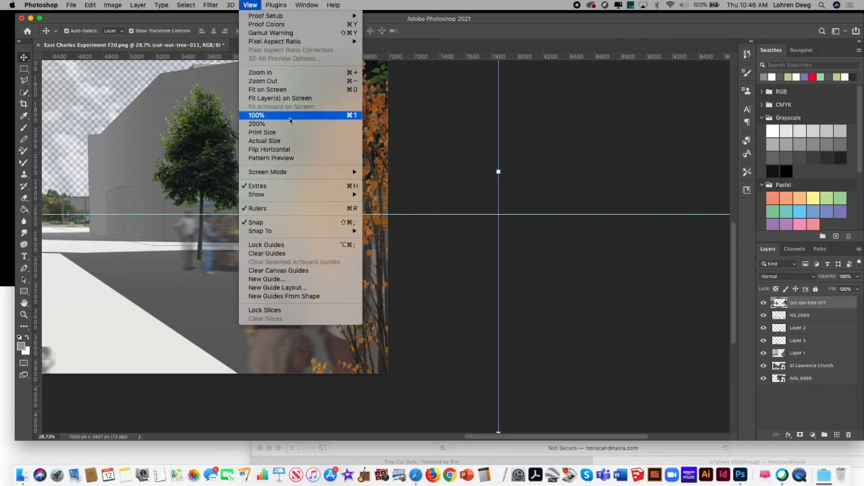
{"action": "left_click", "coordinate": [295, 93]}
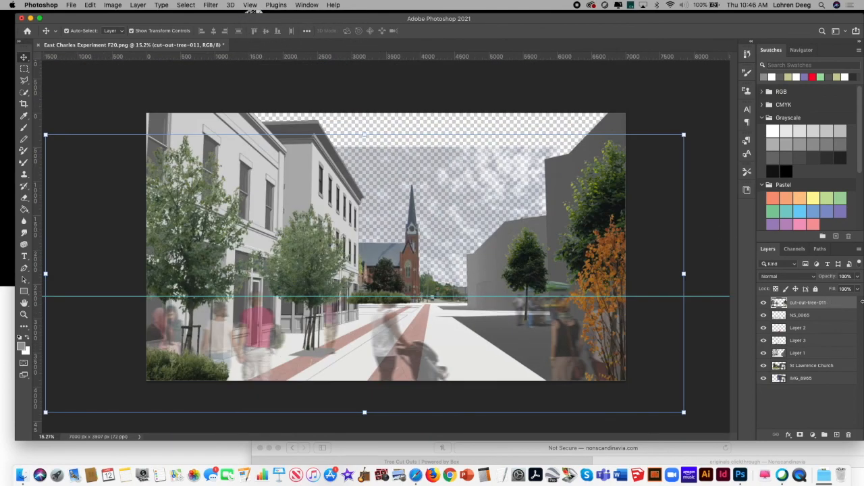
{"action": "left_click", "coordinate": [763, 303]}
{"action": "left_click", "coordinate": [763, 303]}
{"action": "left_click", "coordinate": [859, 277]}
{"action": "mouse_move", "coordinate": [858, 289]}
{"action": "left_mouse_down"}
{"action": "mouse_move", "coordinate": [842, 287]}
{"action": "mouse_move", "coordinate": [856, 288]}
{"action": "left_mouse_up"}
{"action": "right_click", "coordinate": [836, 305]}
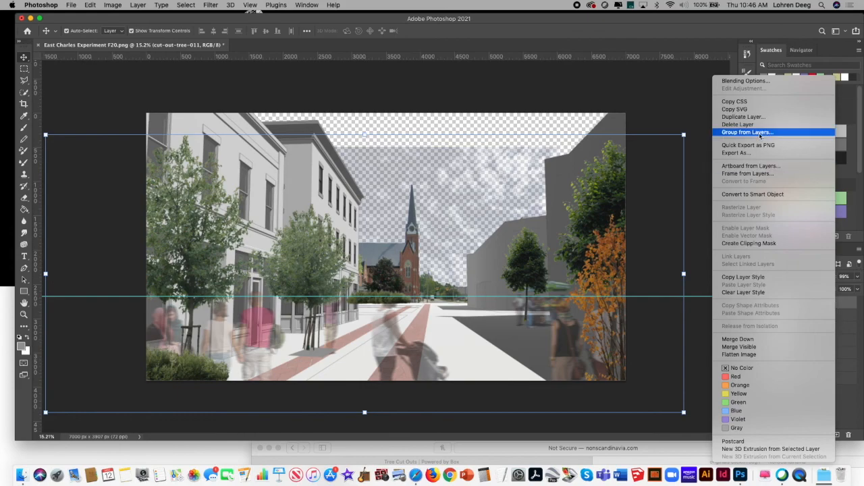
{"action": "left_click", "coordinate": [763, 81]}
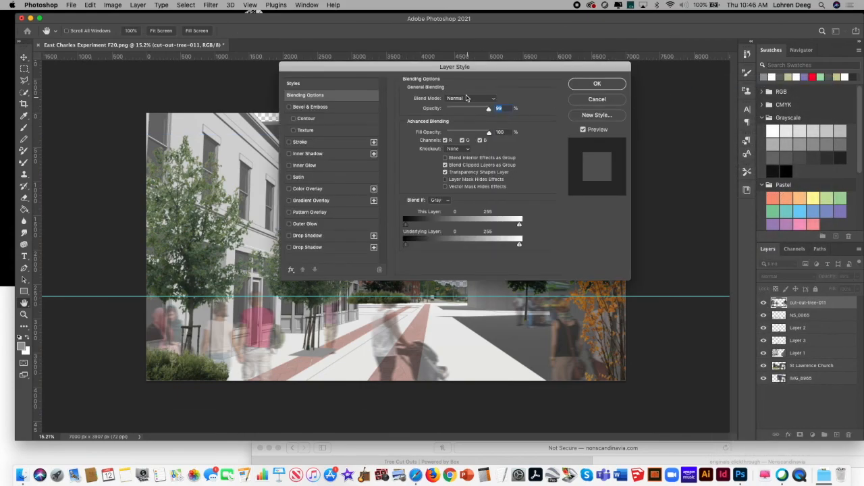
{"action": "left_click", "coordinate": [480, 99]}
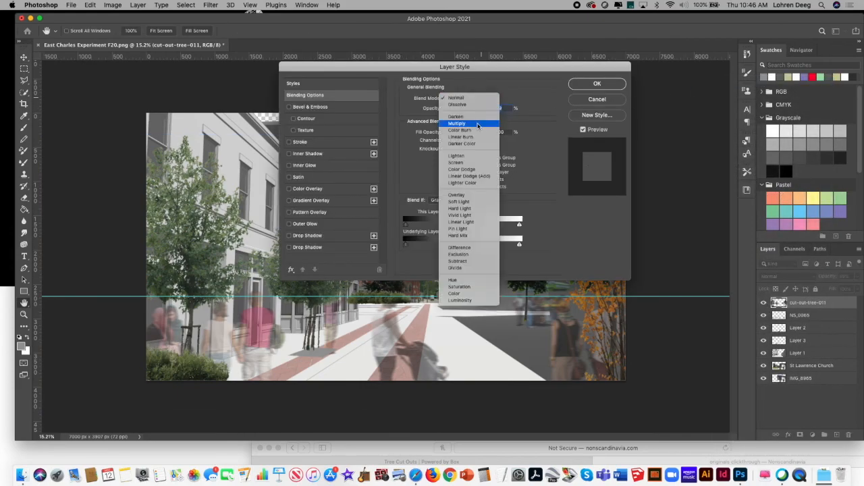
{"action": "left_click", "coordinate": [478, 124]}
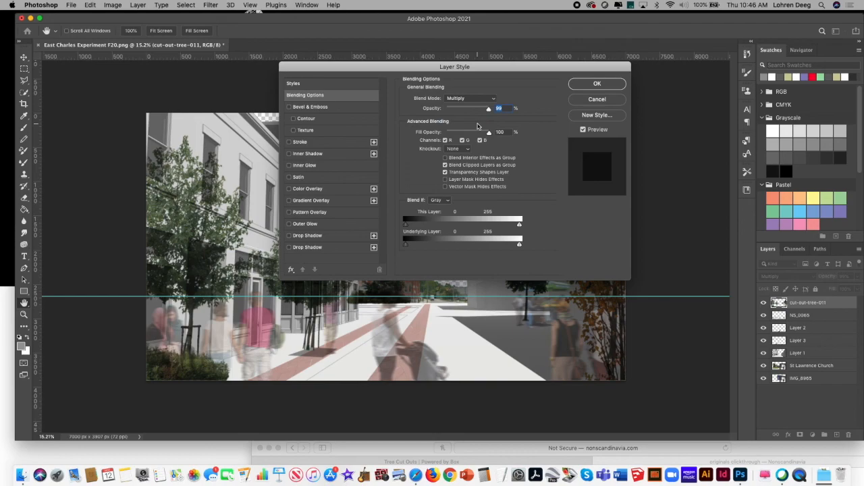
{"action": "left_click", "coordinate": [597, 84]}
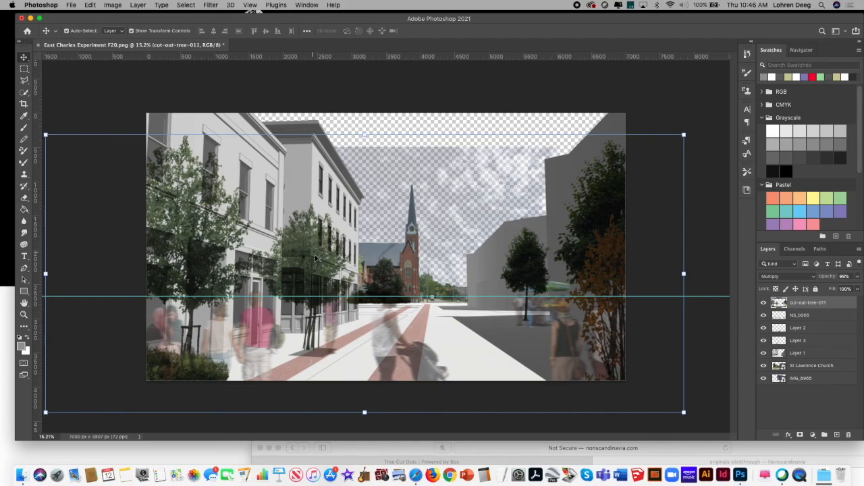
Step: Lower the merged vegetation layer's opacity to 73% and deselect the layer
{"action": "left_click", "coordinate": [858, 276]}
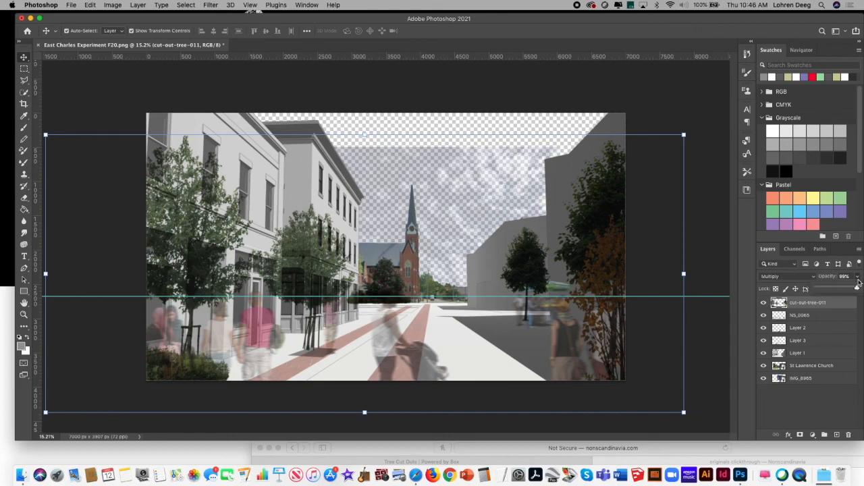
{"action": "left_click_drag", "start_coordinate": [858, 289], "coordinate": [847, 293]}
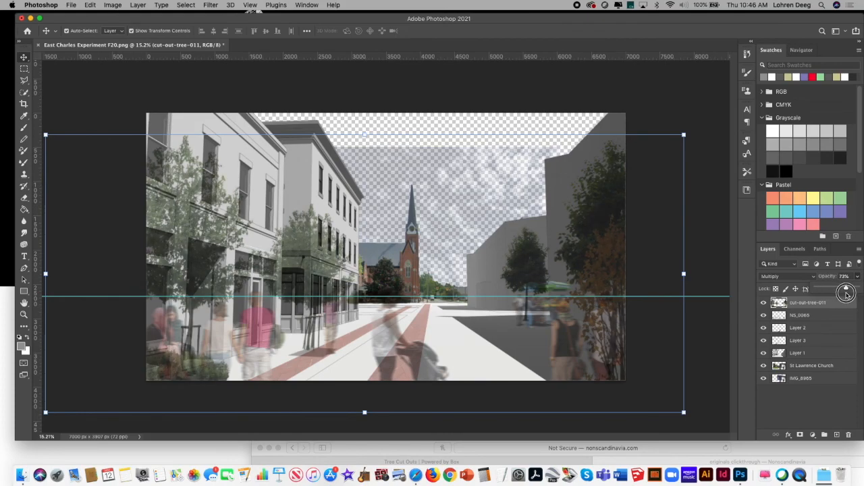
{"action": "left_click_drag", "start_coordinate": [847, 293], "coordinate": [847, 293]}
{"action": "left_click", "coordinate": [25, 59]}
{"action": "left_click", "coordinate": [68, 88]}
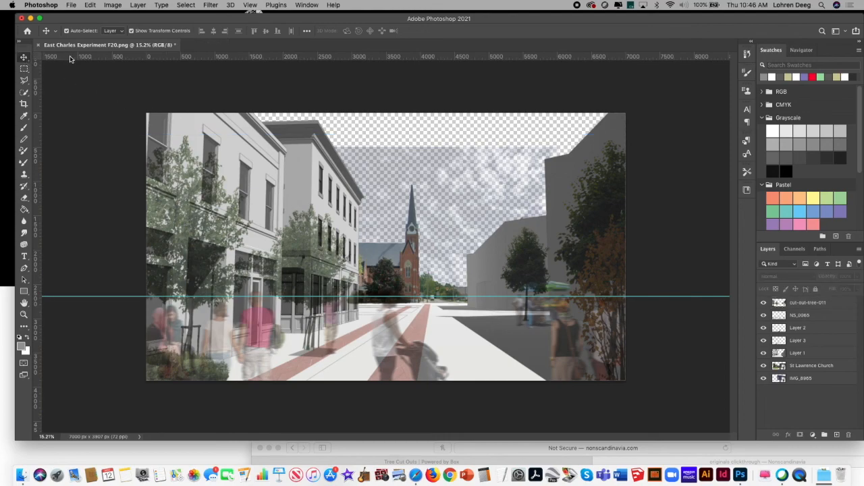
Step: Save a PNG copy of the composite to the computer's Desktop as East Charles Experiment F20 copy.png
{"action": "left_click", "coordinate": [70, 5]}
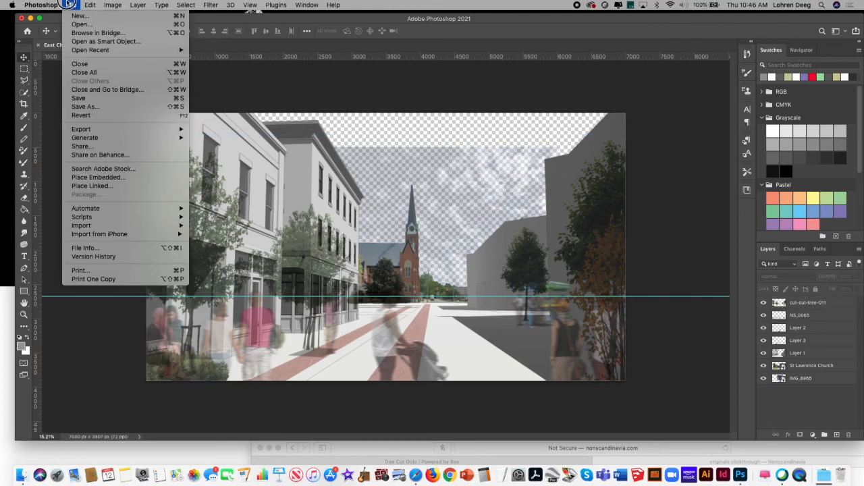
{"action": "left_click", "coordinate": [110, 109]}
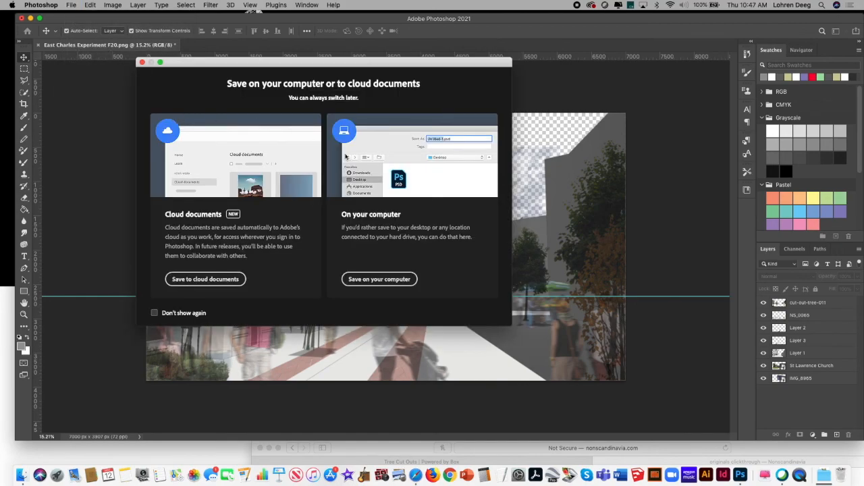
{"action": "left_click", "coordinate": [355, 281]}
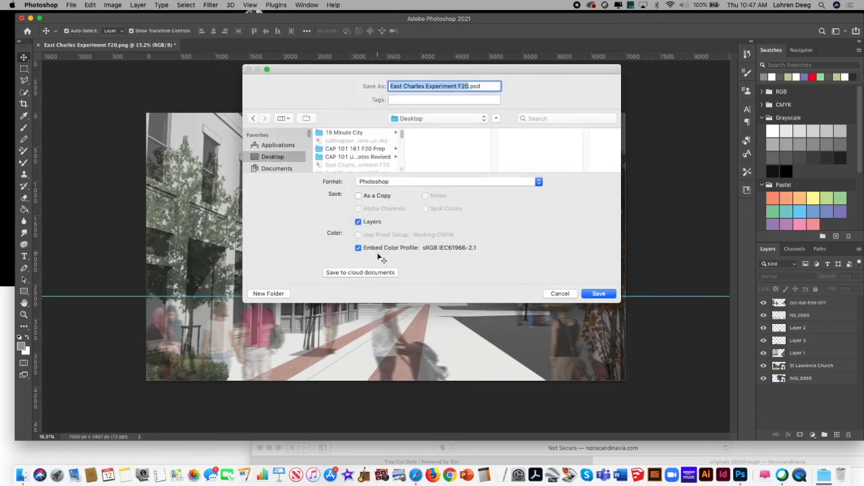
{"action": "left_click", "coordinate": [443, 182]}
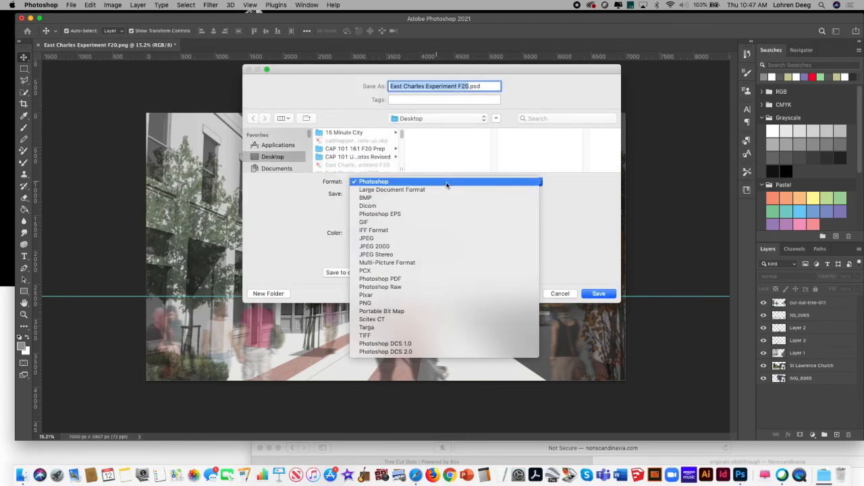
{"action": "left_click", "coordinate": [456, 303]}
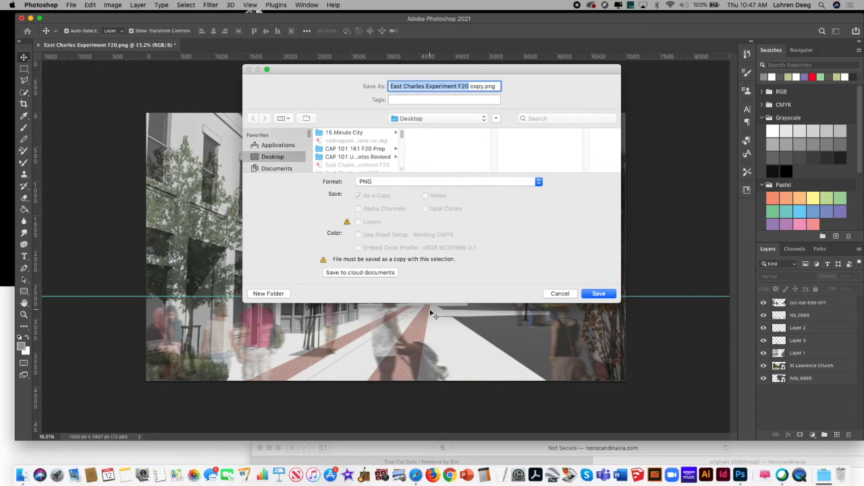
{"action": "left_click", "coordinate": [606, 296]}
{"action": "left_click", "coordinate": [386, 178]}
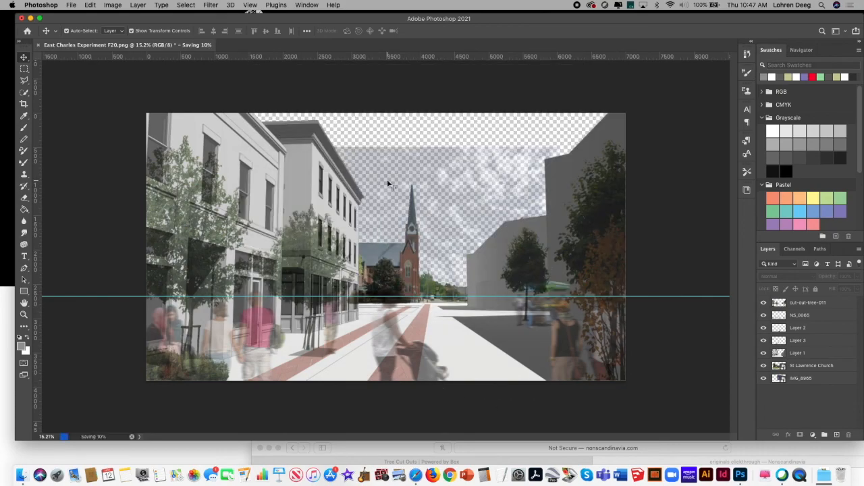
Step: Try to save the document again with Save As
{"action": "left_click", "coordinate": [69, 7]}
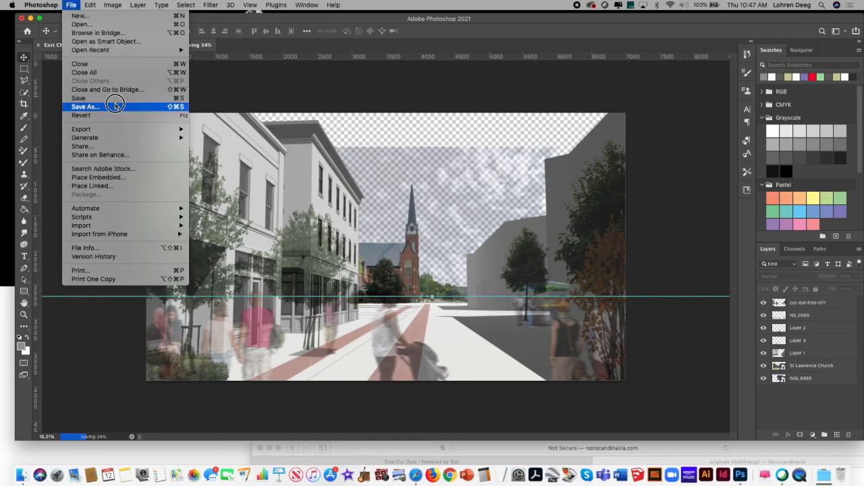
{"action": "left_click", "coordinate": [108, 107]}
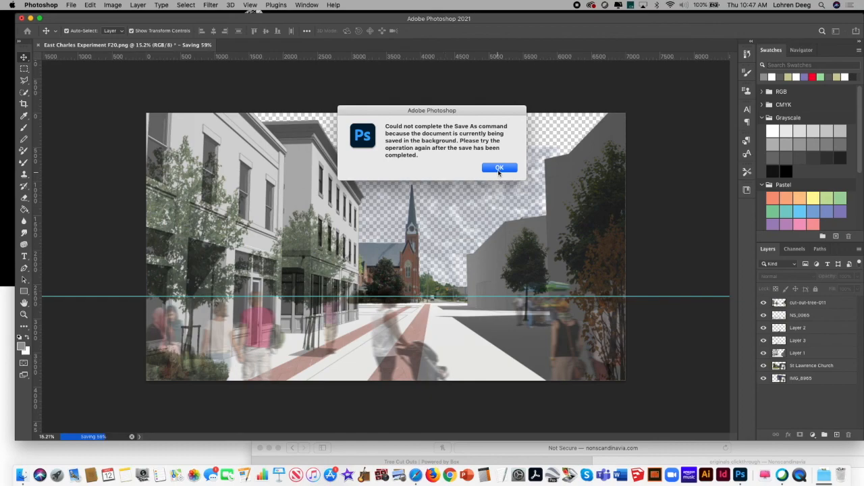
{"action": "left_click", "coordinate": [499, 169]}
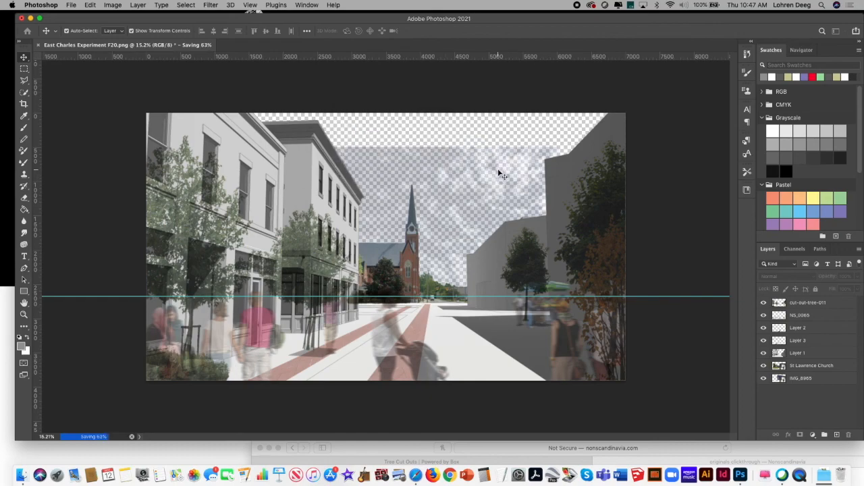
{"action": "left_click", "coordinate": [72, 4]}
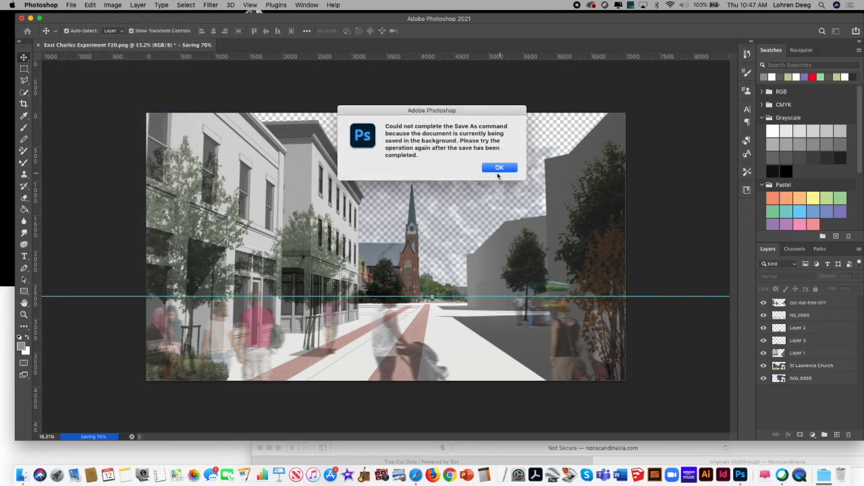
{"action": "left_click", "coordinate": [507, 173]}
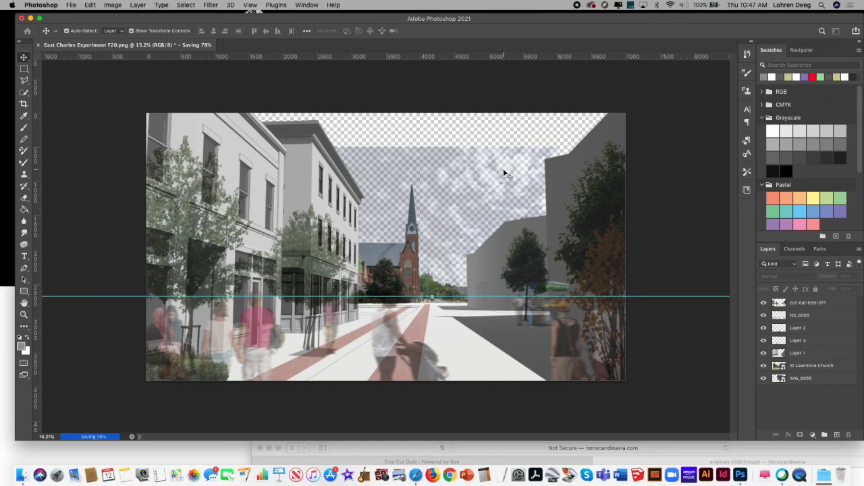
{"action": "left_click", "coordinate": [71, 5]}
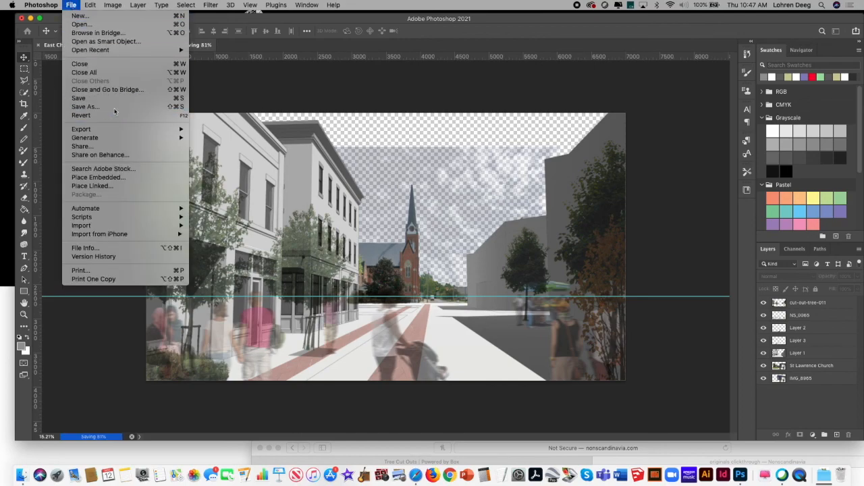
{"action": "left_click", "coordinate": [94, 107]}
{"action": "left_click", "coordinate": [493, 169]}
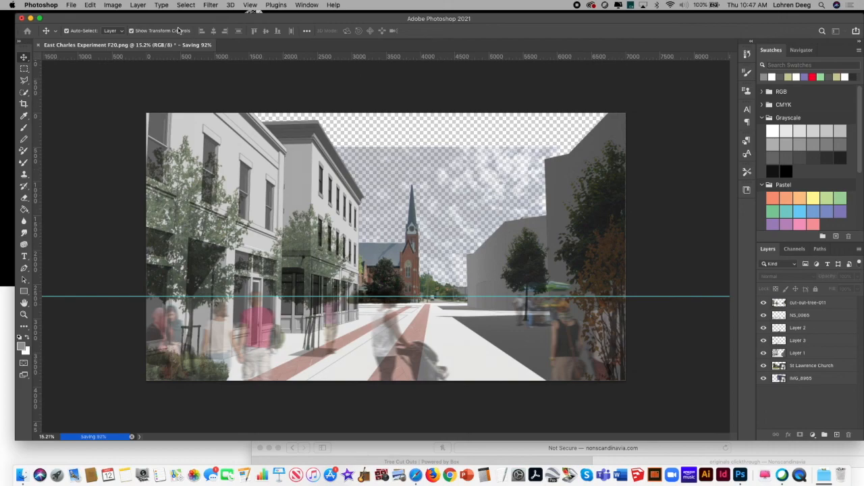
{"action": "left_click", "coordinate": [78, 7]}
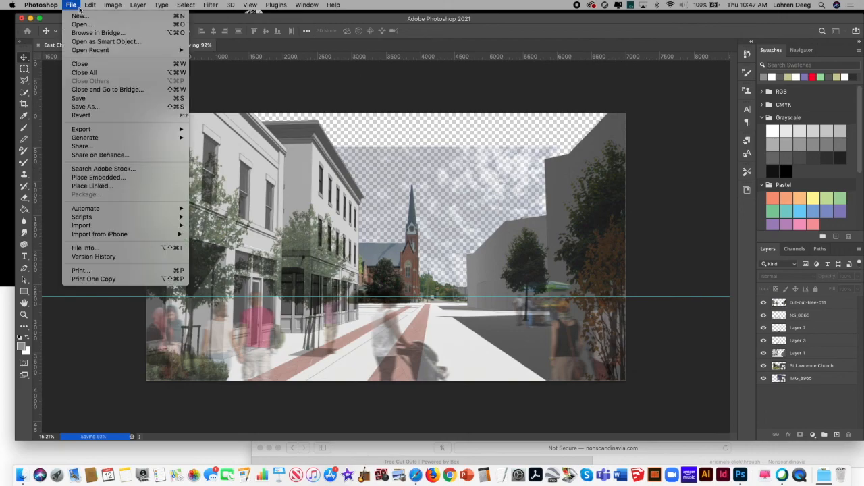
{"action": "left_click", "coordinate": [86, 107]}
{"action": "left_click", "coordinate": [498, 167]}
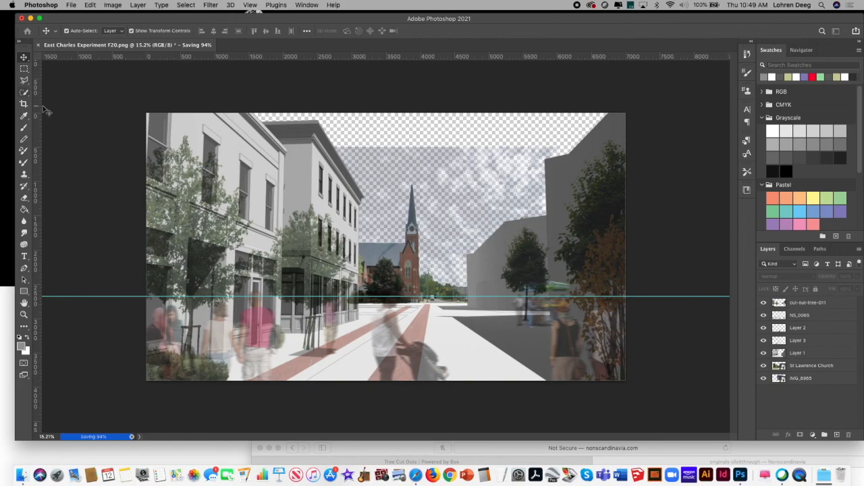
Step: Save a full-size JPEG copy of the streetscape, named East Charles Experiment F20, to the desktop on the computer
{"action": "left_click_drag", "start_coordinate": [153, 19], "coordinate": [150, 23]}
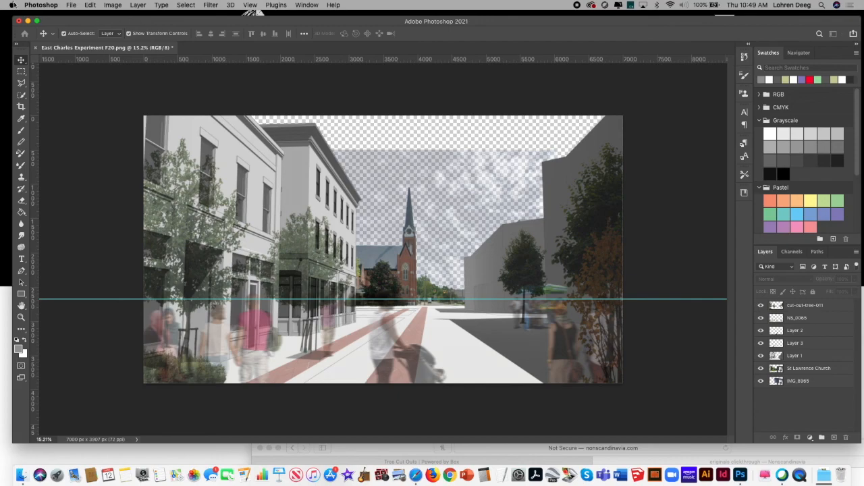
{"action": "left_click", "coordinate": [112, 5]}
{"action": "mouse_move", "coordinate": [71, 5]}
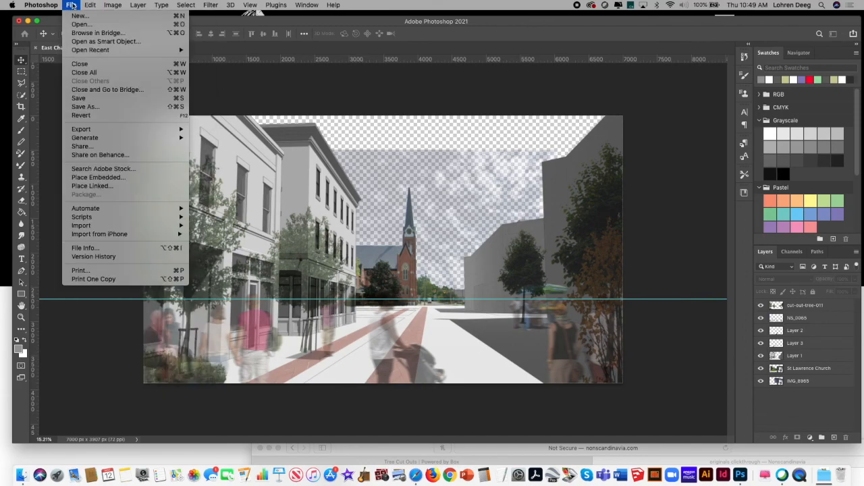
{"action": "left_click", "coordinate": [168, 107]}
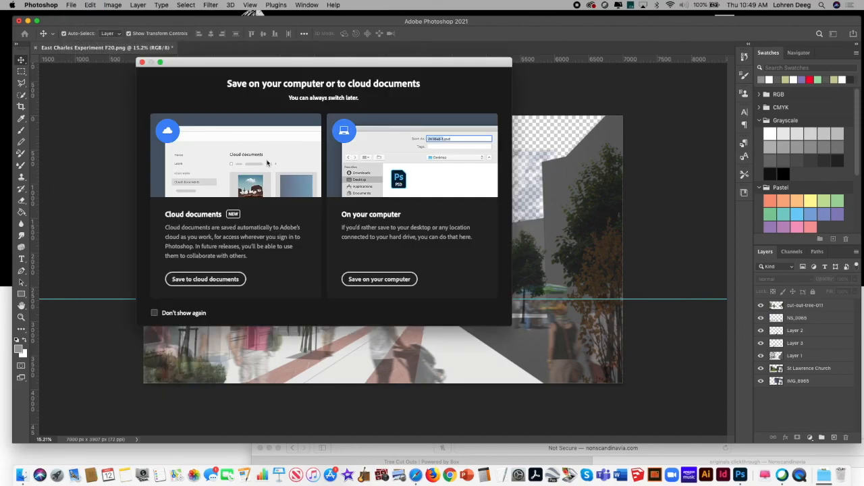
{"action": "left_click", "coordinate": [381, 278]}
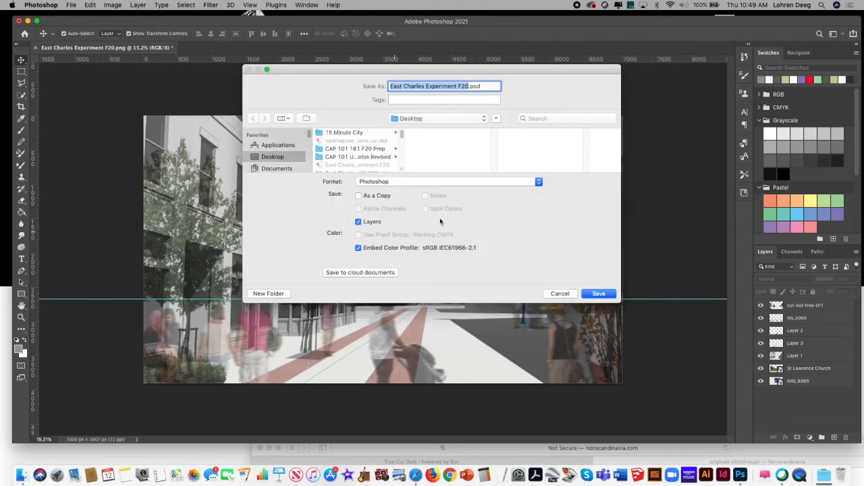
{"action": "left_click", "coordinate": [423, 182]}
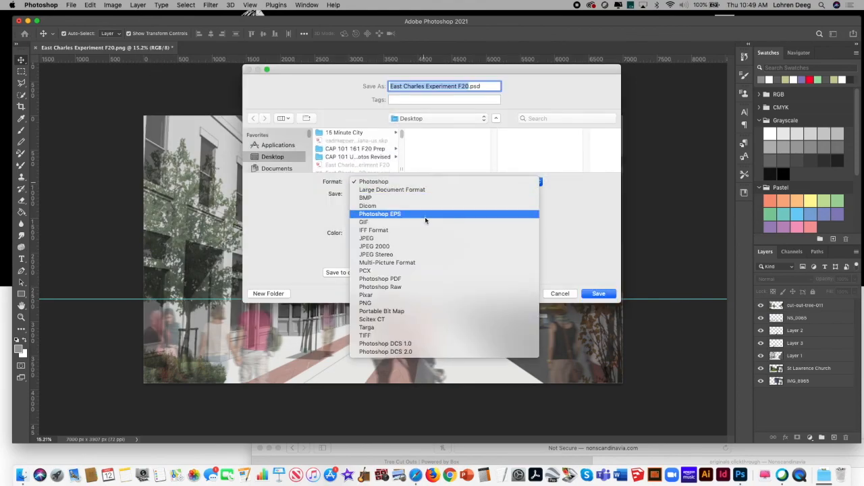
{"action": "left_click", "coordinate": [430, 238]}
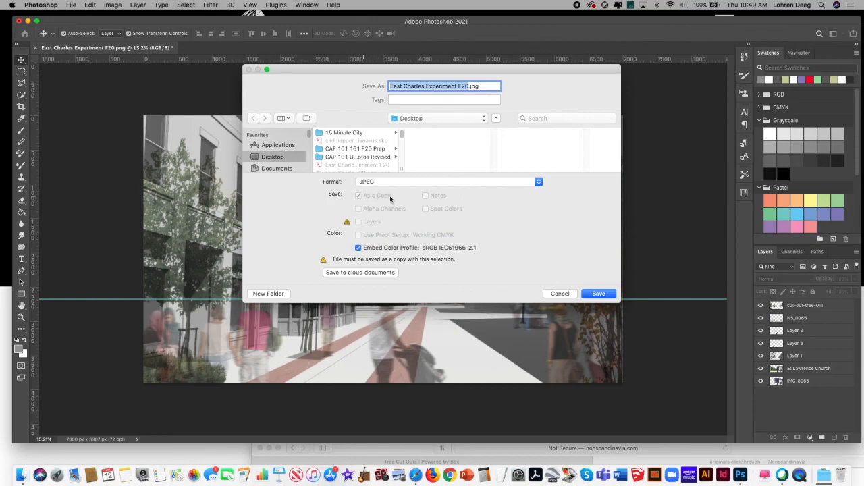
{"action": "left_click", "coordinate": [595, 294]}
{"action": "left_click", "coordinate": [495, 144]}
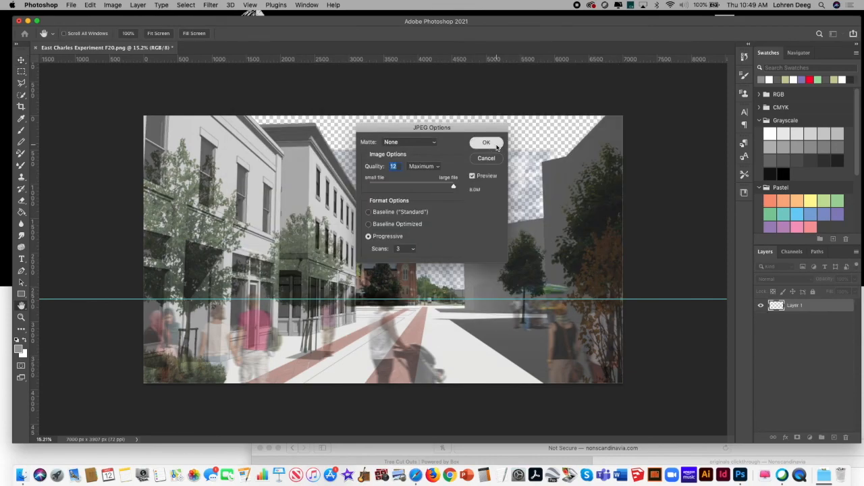
Step: Resize the image to a resolution of 150 pixels/inch and a width of 1000 pixels, keeping resampling on
{"action": "left_click", "coordinate": [114, 5]}
{"action": "left_click", "coordinate": [150, 79]}
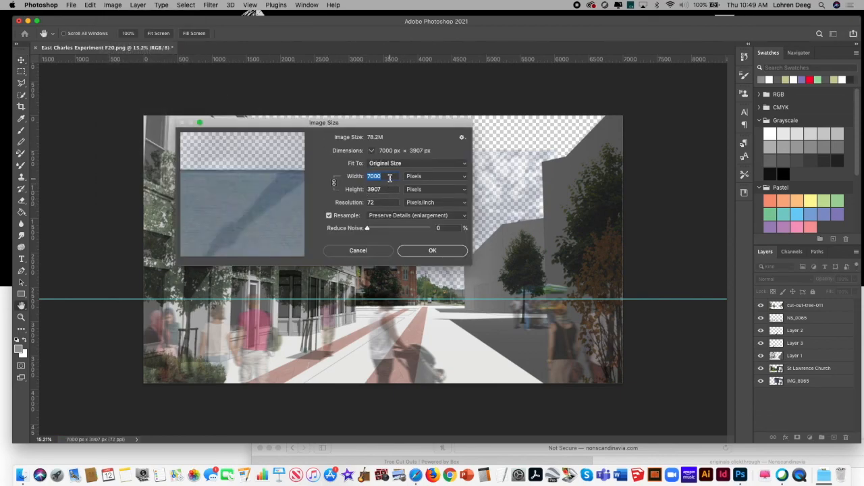
{"action": "left_click_drag", "start_coordinate": [382, 203], "coordinate": [350, 204]}
{"action": "type", "text": "1"}
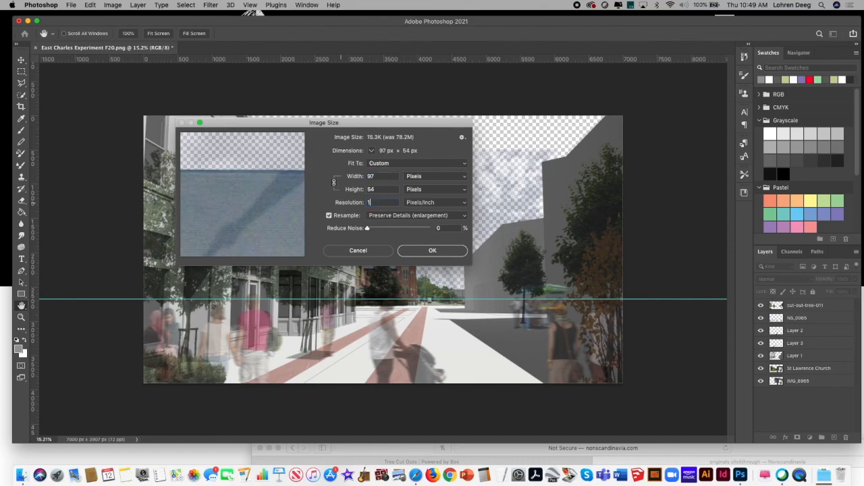
{"action": "type", "text": "50"}
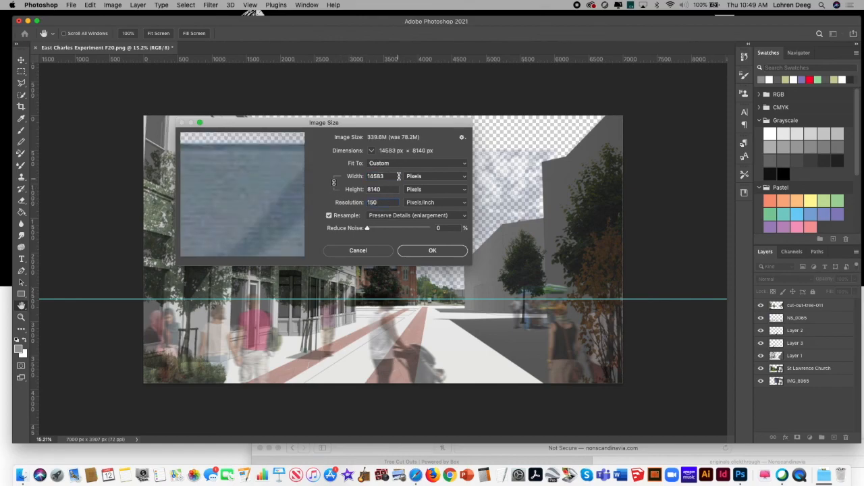
{"action": "key", "text": "Tab"}
{"action": "type", "text": "1000"}
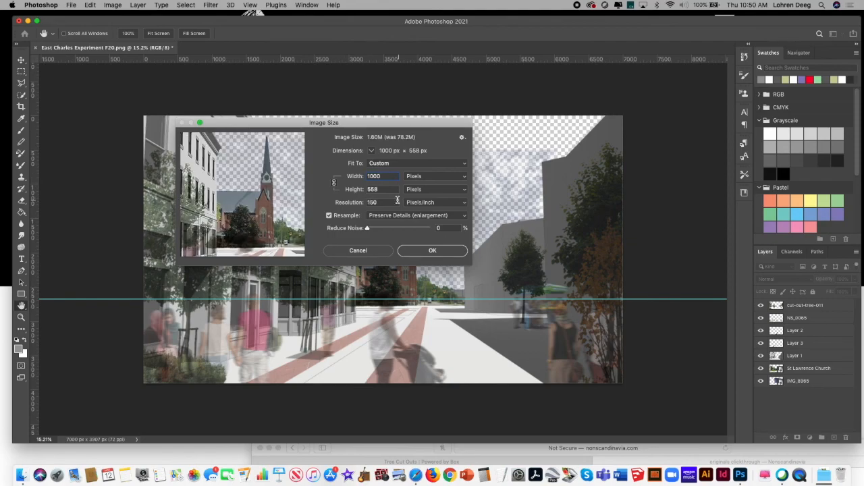
{"action": "left_click", "coordinate": [420, 250]}
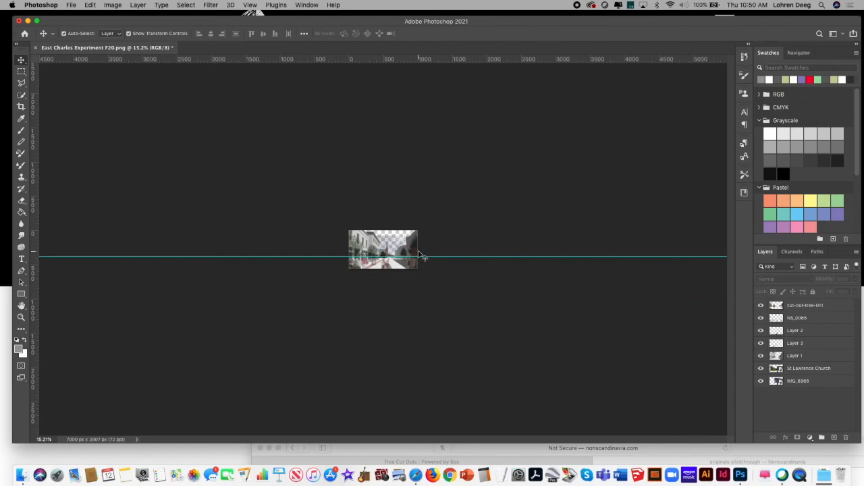
Step: Save the reduced image to the desktop as a JPEG named East Charles Experiment Low res F20, at maximum quality 12
{"action": "left_click", "coordinate": [71, 5]}
{"action": "left_click", "coordinate": [120, 107]}
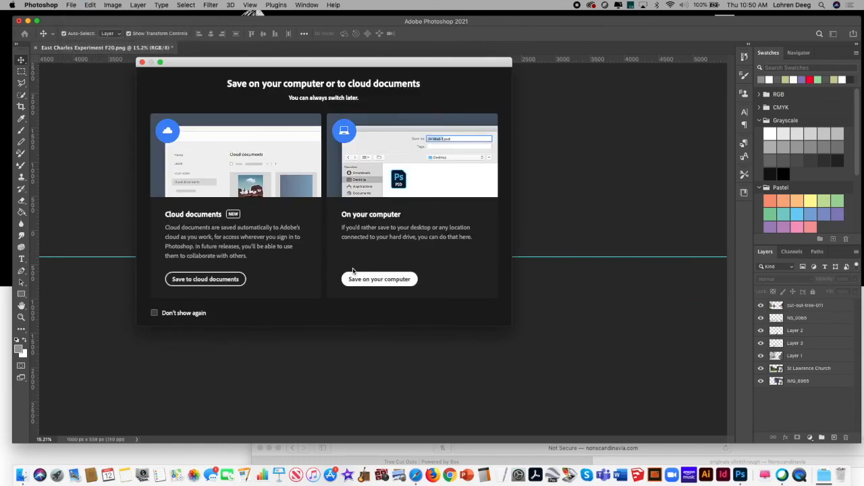
{"action": "left_click", "coordinate": [352, 279]}
{"action": "left_click", "coordinate": [416, 182]}
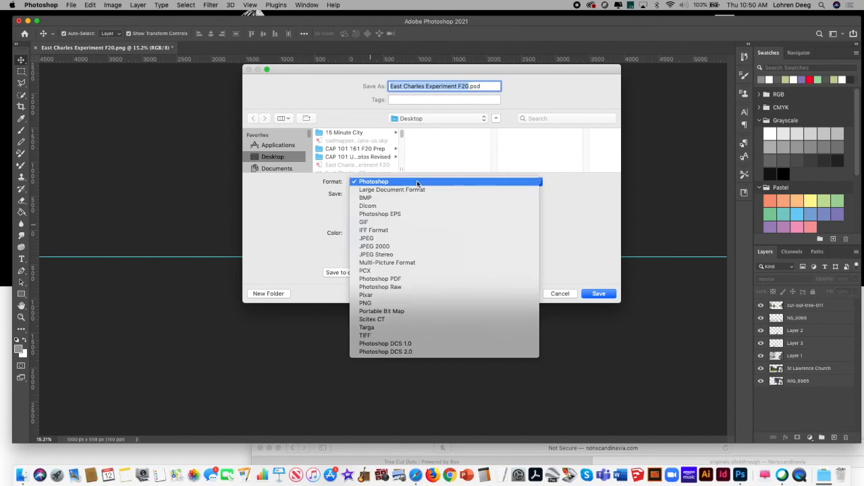
{"action": "left_click", "coordinate": [420, 238]}
{"action": "left_click", "coordinate": [460, 86]}
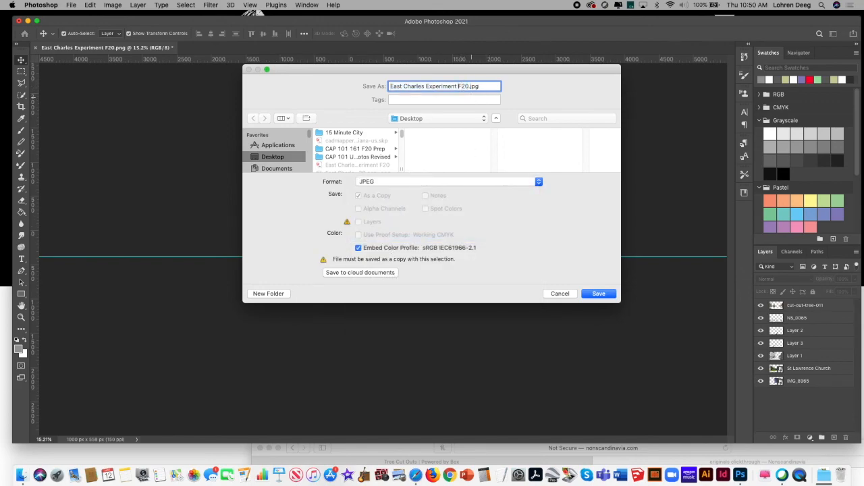
{"action": "type", "text": "Low res"}
{"action": "left_click", "coordinate": [592, 295]}
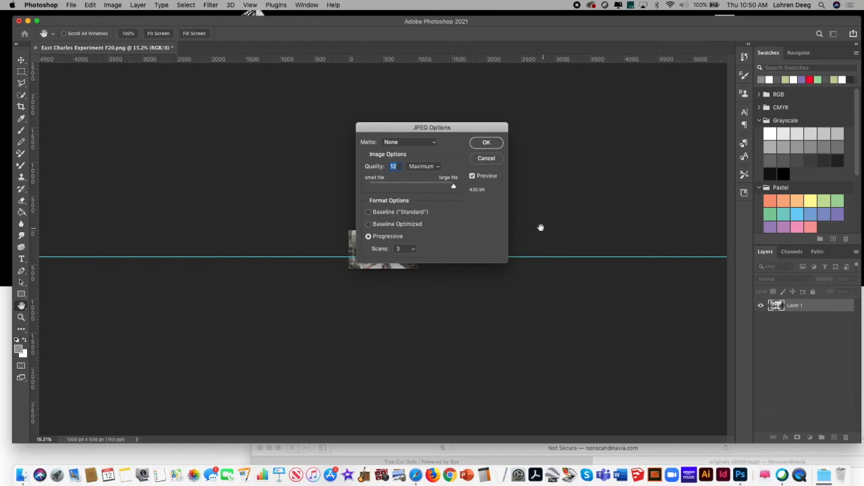
{"action": "left_click", "coordinate": [487, 143]}
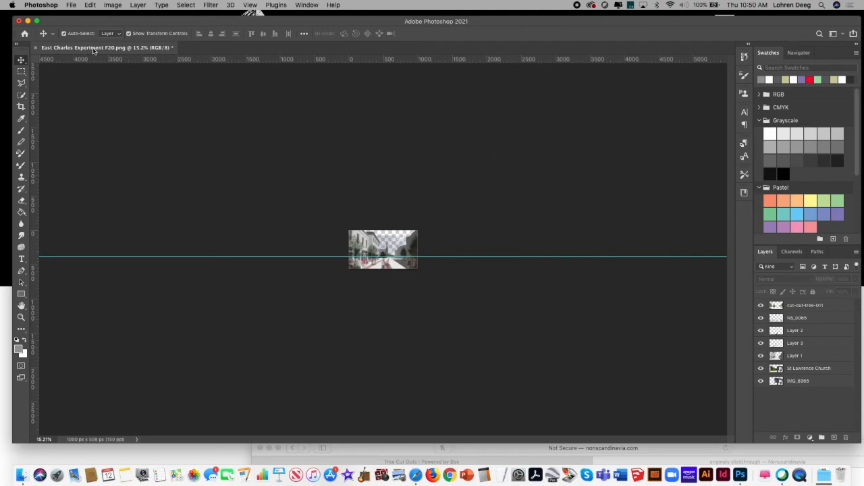
Step: Close the East Charles Experiment F20.png document and its window without saving the changes
{"action": "left_click", "coordinate": [36, 48]}
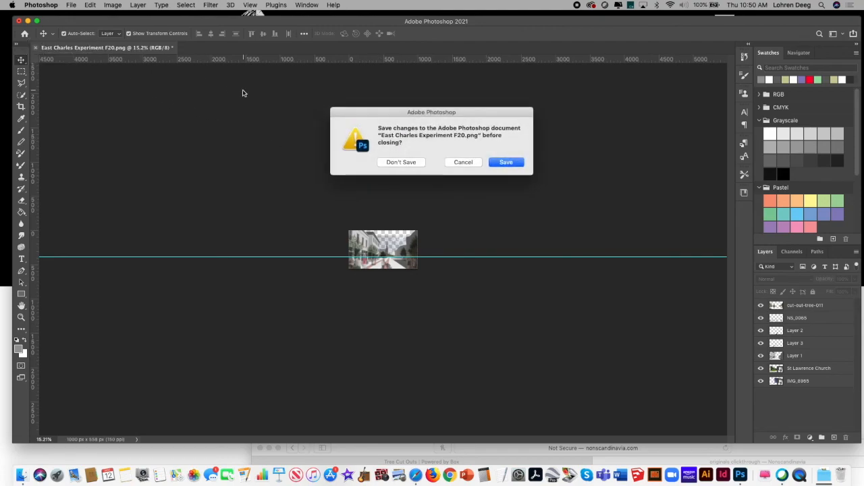
{"action": "left_click", "coordinate": [471, 165]}
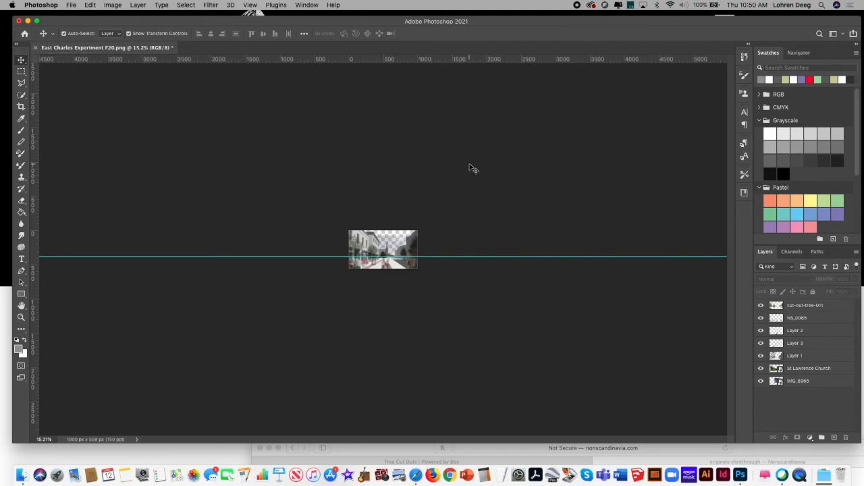
{"action": "left_click", "coordinate": [19, 23]}
{"action": "left_click", "coordinate": [403, 163]}
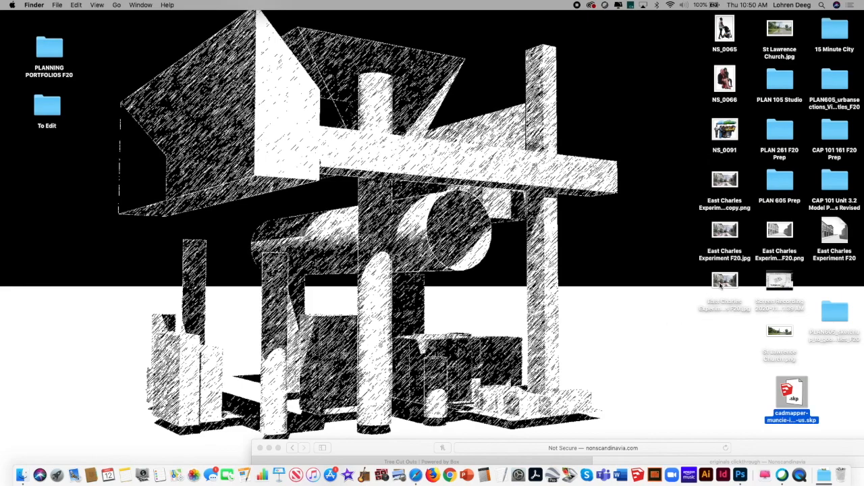
Step: Open East Charles Experiment Low res F20.jpg from the desktop in Preview, view it full screen, and bring up the screen capture controls
{"action": "double_click", "coordinate": [721, 282]}
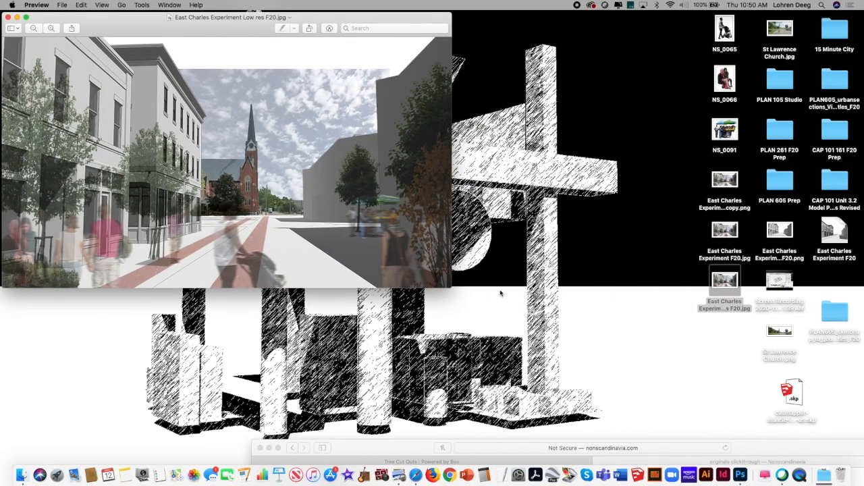
{"action": "left_click", "coordinate": [102, 5]}
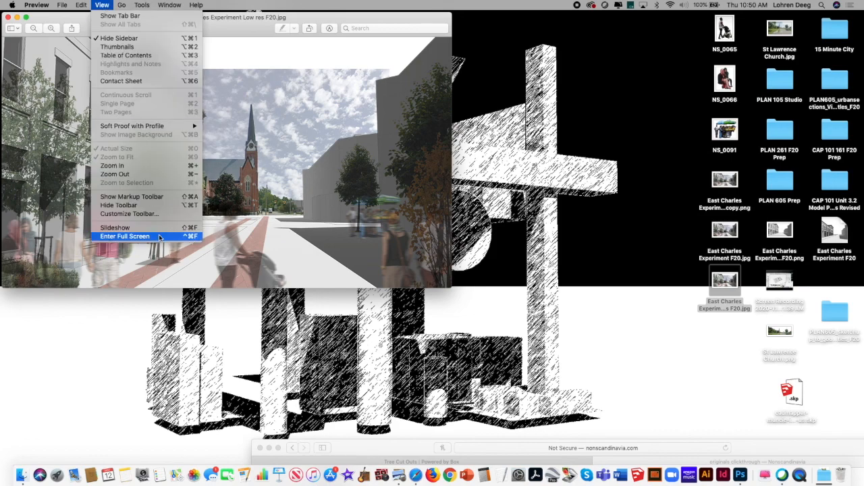
{"action": "left_click", "coordinate": [125, 237]}
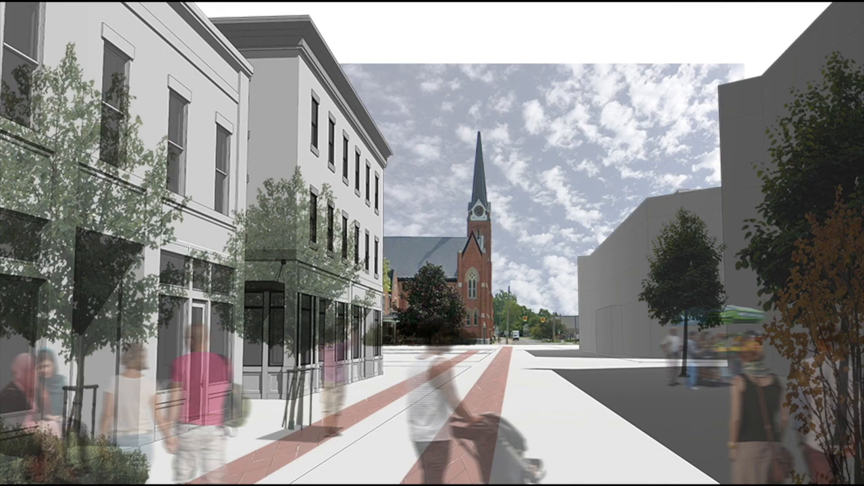
{"action": "key", "text": "super+shift+5"}
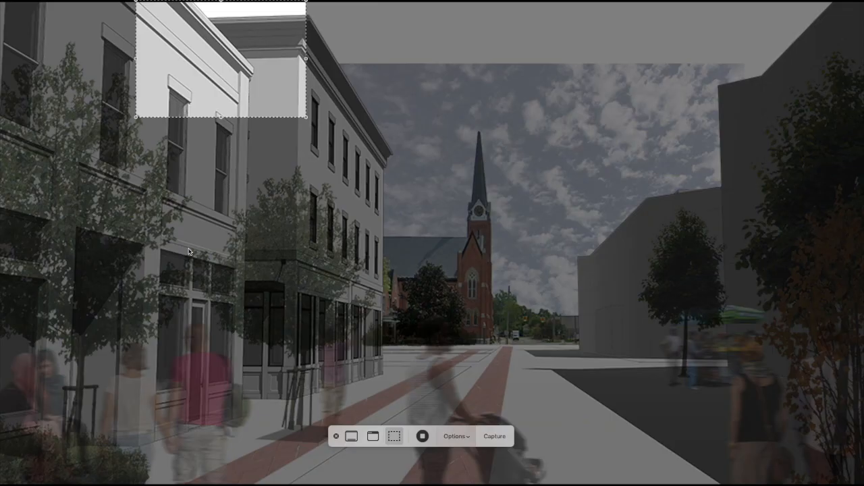